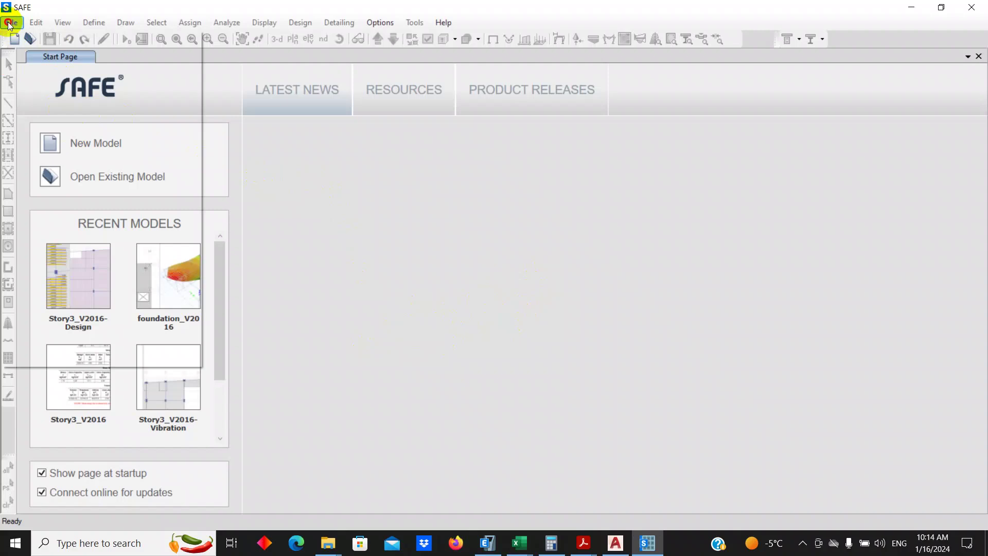
# Step: Import the SAFE .f2k text file foundation.F2K from folder 2 inside New folder (3) of Doore Amooozeshi
pyautogui.moveTo(164, 128)
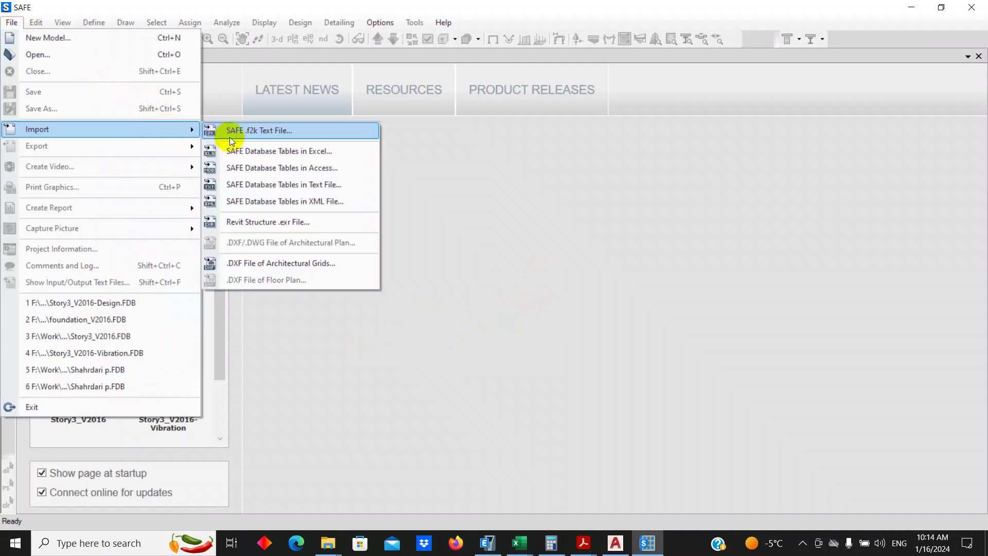
pyautogui.click(230, 137)
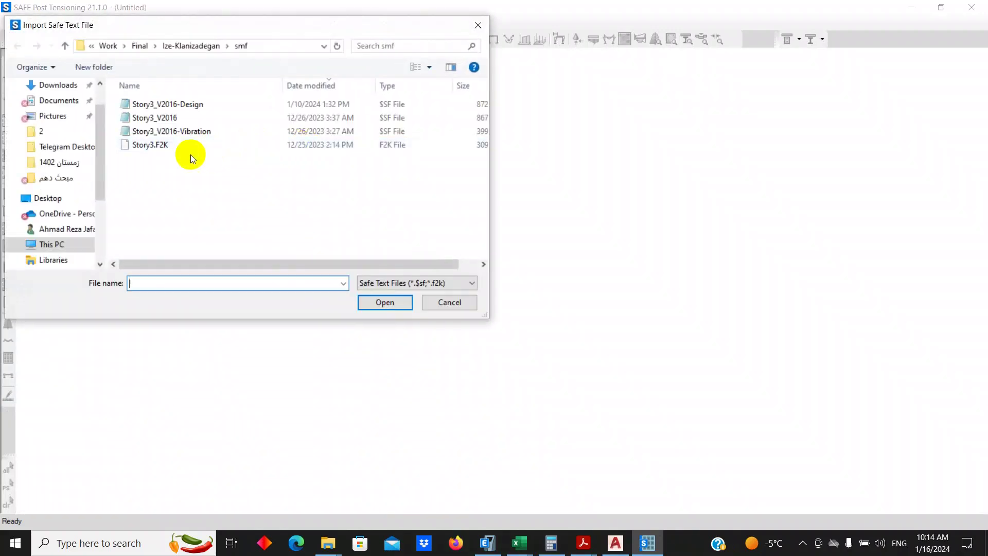
pyautogui.click(174, 150)
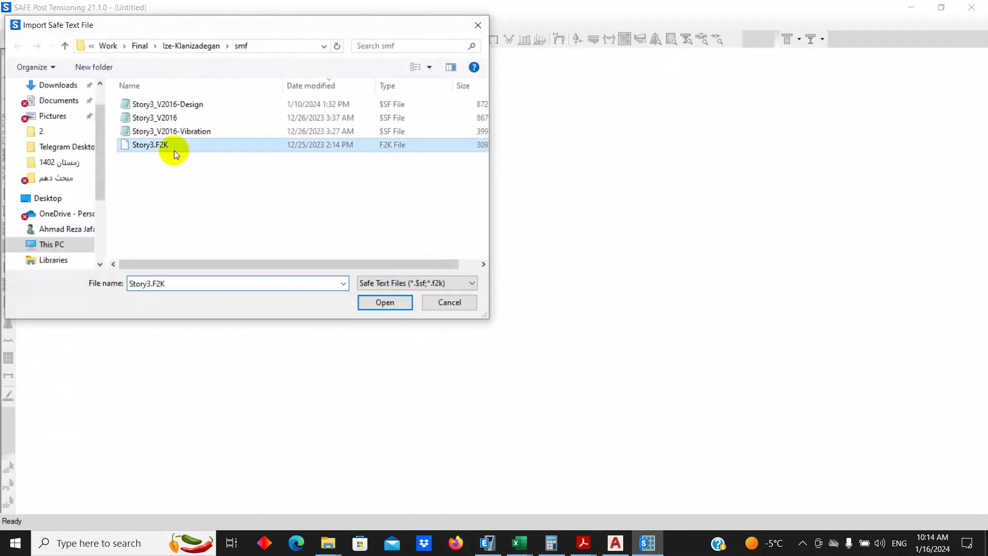
pyautogui.click(147, 46)
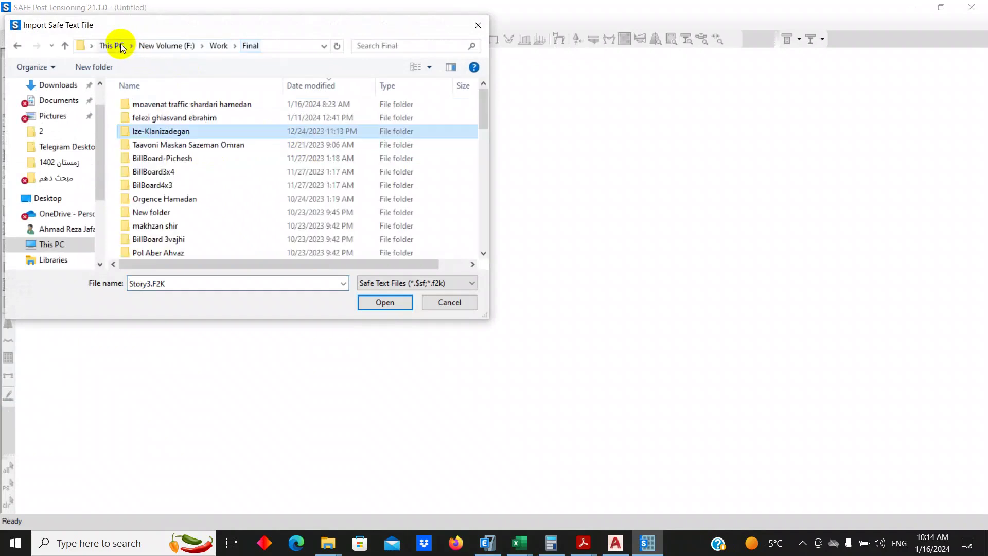
pyautogui.click(216, 45)
pyautogui.doubleClick(186, 118)
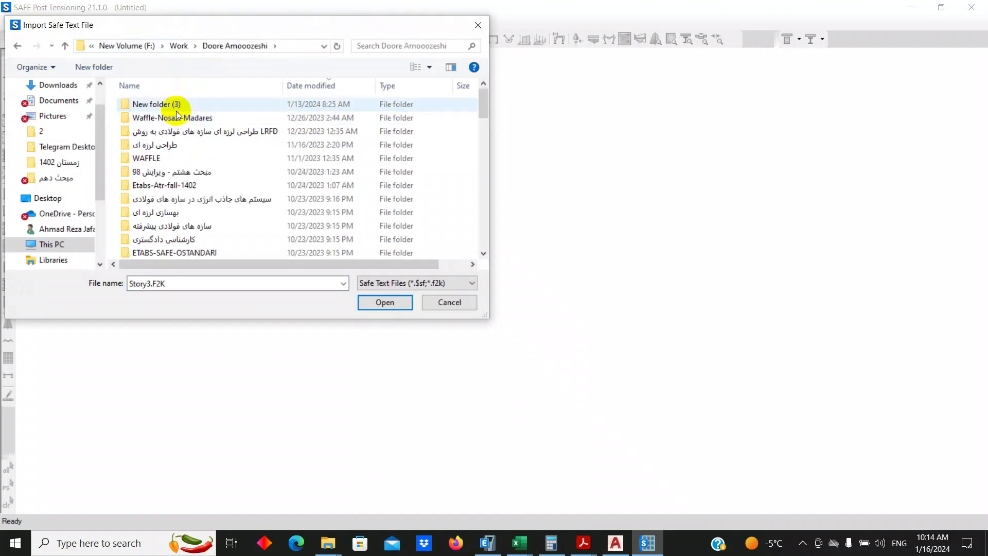
pyautogui.doubleClick(157, 105)
pyautogui.doubleClick(175, 106)
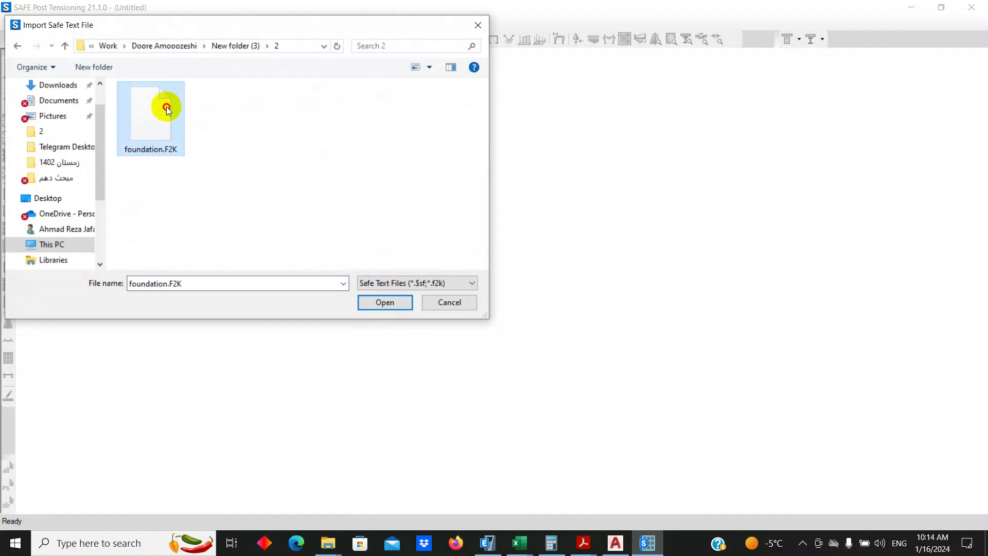
pyautogui.doubleClick(166, 107)
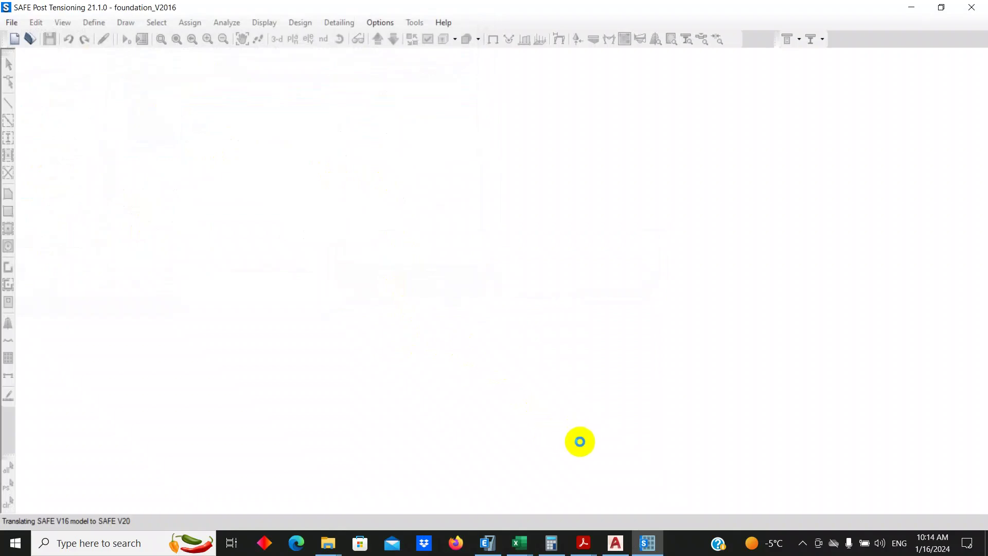
# Step: Switch to AutoCAD and examine the architectural floor plans and the hatched site plan with its plot dimensions and neighbouring boundaries
pyautogui.click(615, 543)
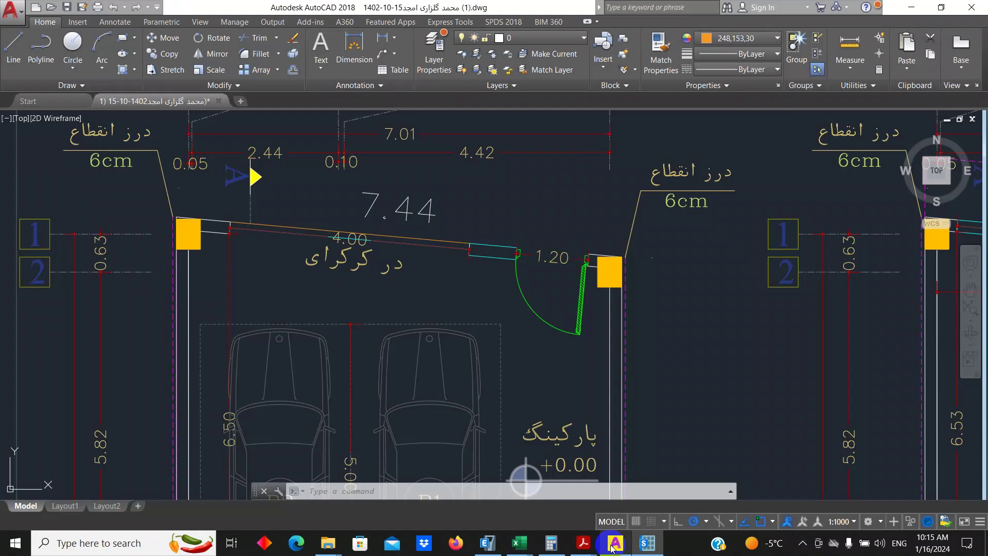
pyautogui.scroll(-3, 534, 349)
pyautogui.scroll(-3, 514, 322)
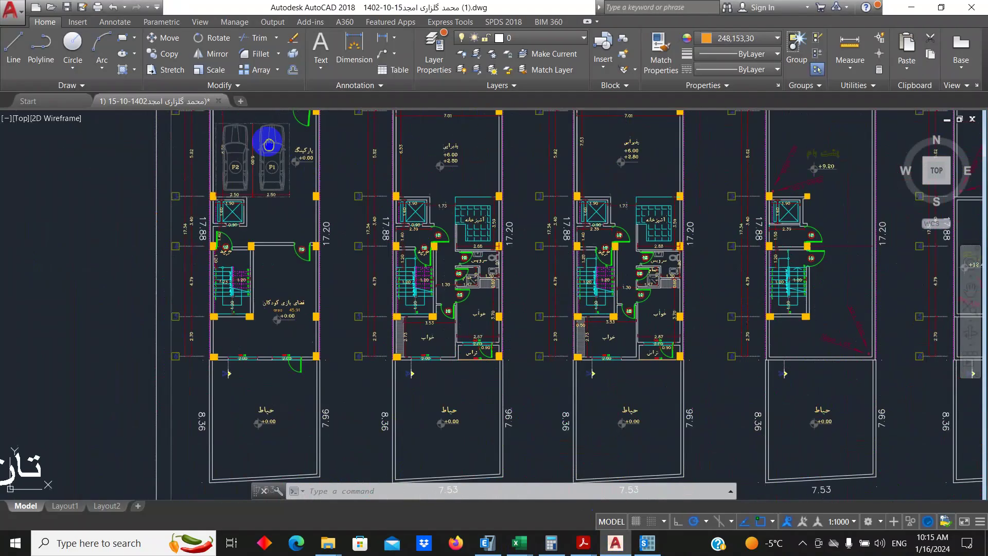
pyautogui.scroll(-3, 690, 287)
pyautogui.moveTo(689, 287); pyautogui.dragTo(467, 341, button='middle')
pyautogui.scroll(2, 690, 364)
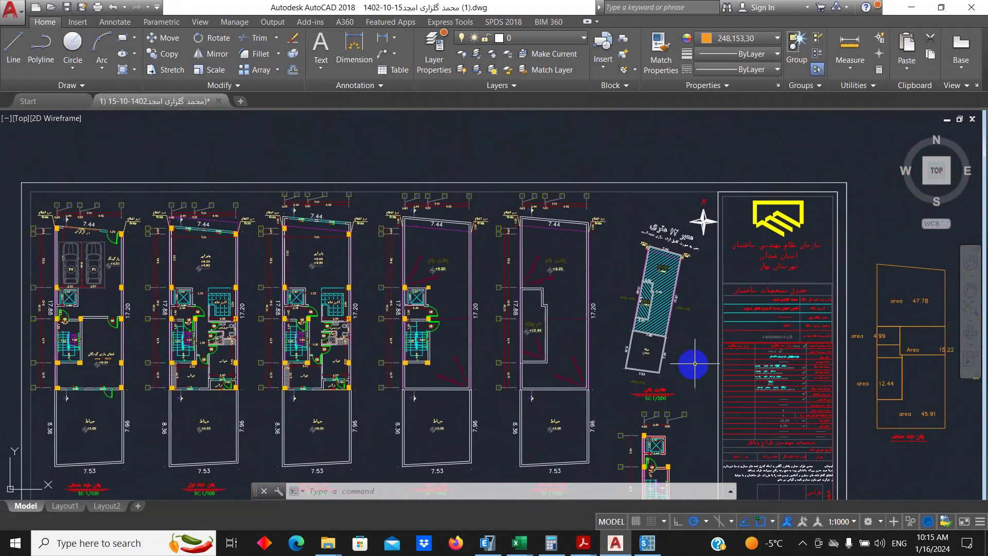
pyautogui.scroll(5, 666, 289)
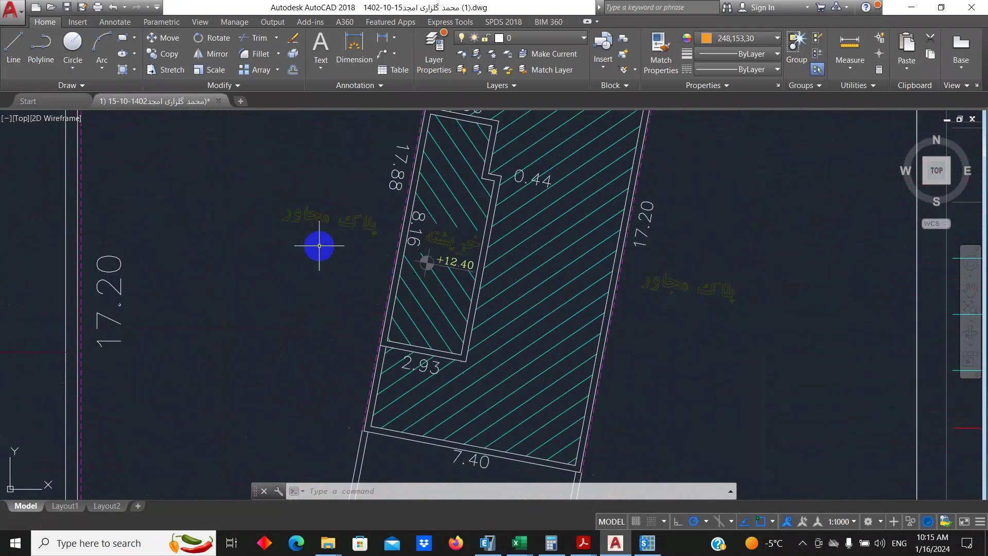
pyautogui.scroll(-2, 464, 290)
pyautogui.moveTo(485, 386); pyautogui.dragTo(473, 474, button='middle')
pyautogui.moveTo(651, 154); pyautogui.dragTo(622, 274, button='middle')
pyautogui.scroll(-4, 473, 220)
pyautogui.scroll(3, 480, 399)
pyautogui.scroll(2, 480, 399)
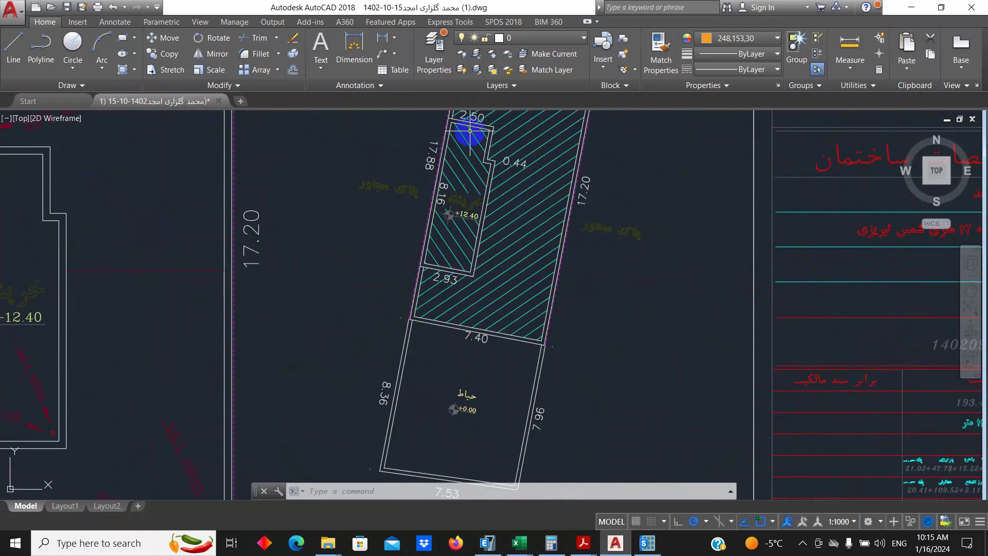
pyautogui.moveTo(462, 199); pyautogui.dragTo(460, 325, button='middle')
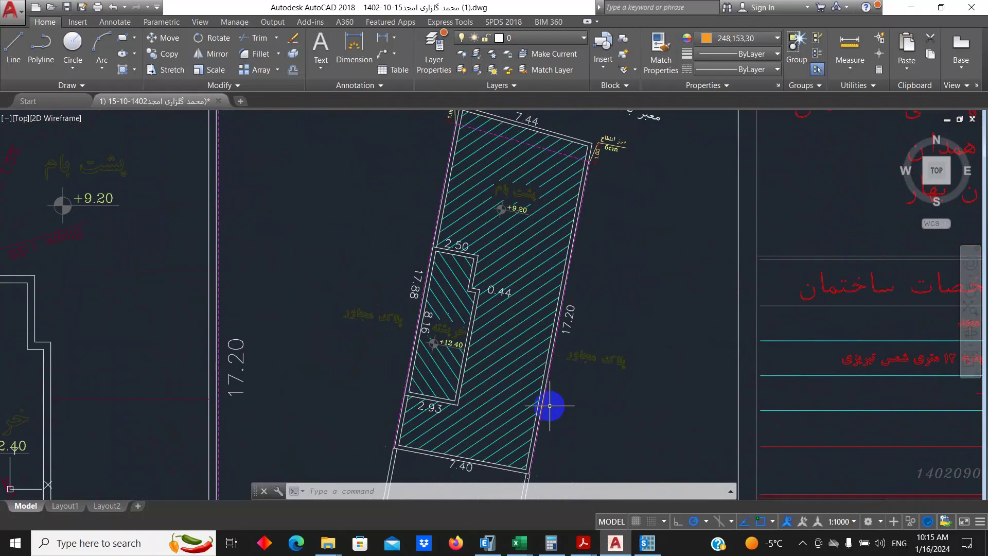
pyautogui.moveTo(536, 434); pyautogui.dragTo(546, 373, button='middle')
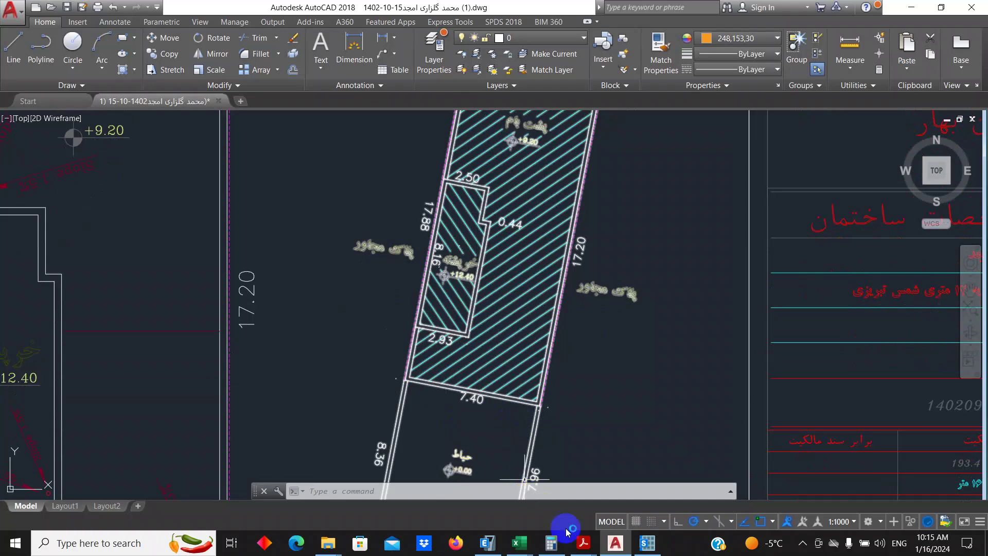
# Step: Switch back to SAFE and rename the CSAC30 concrete material as C25
pyautogui.click(639, 548)
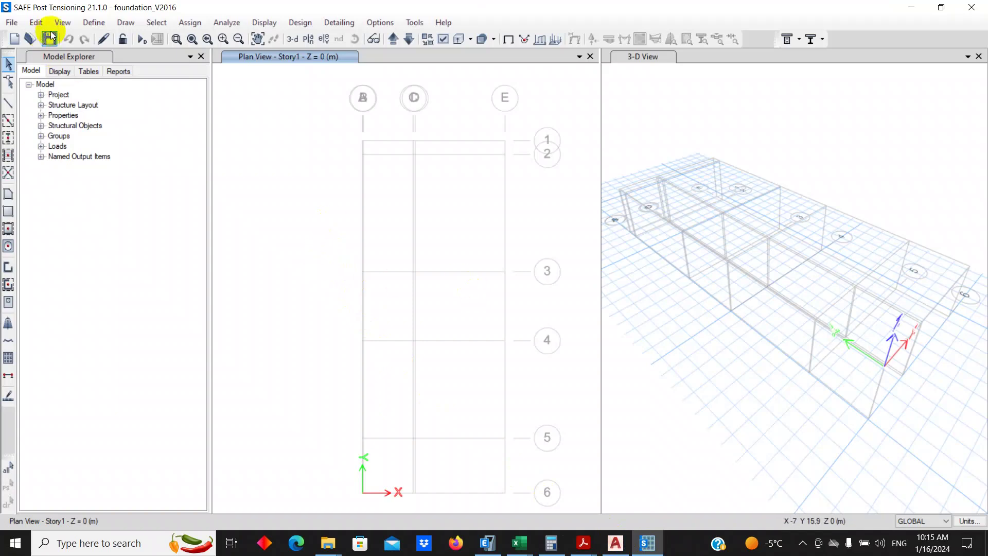
pyautogui.click(94, 23)
pyautogui.click(97, 39)
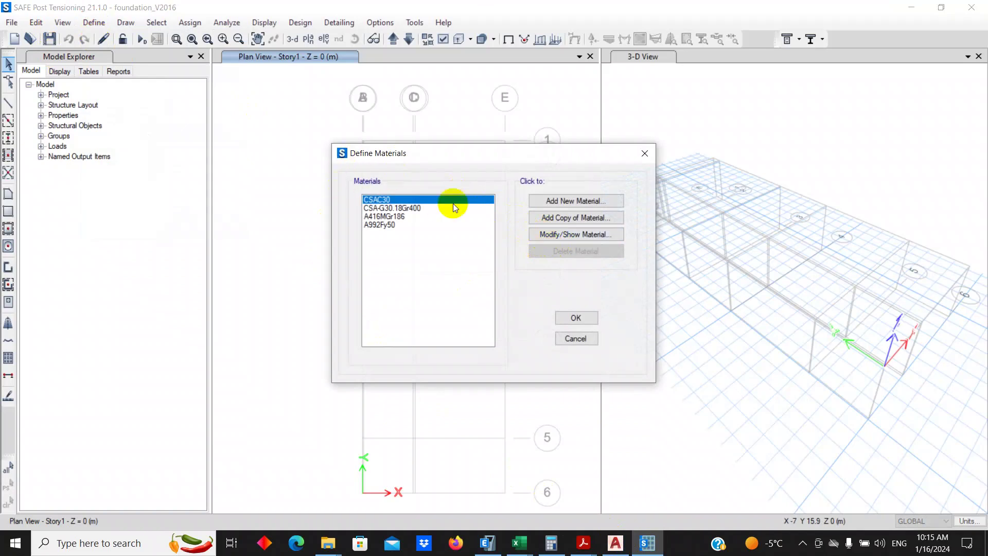
pyautogui.click(565, 234)
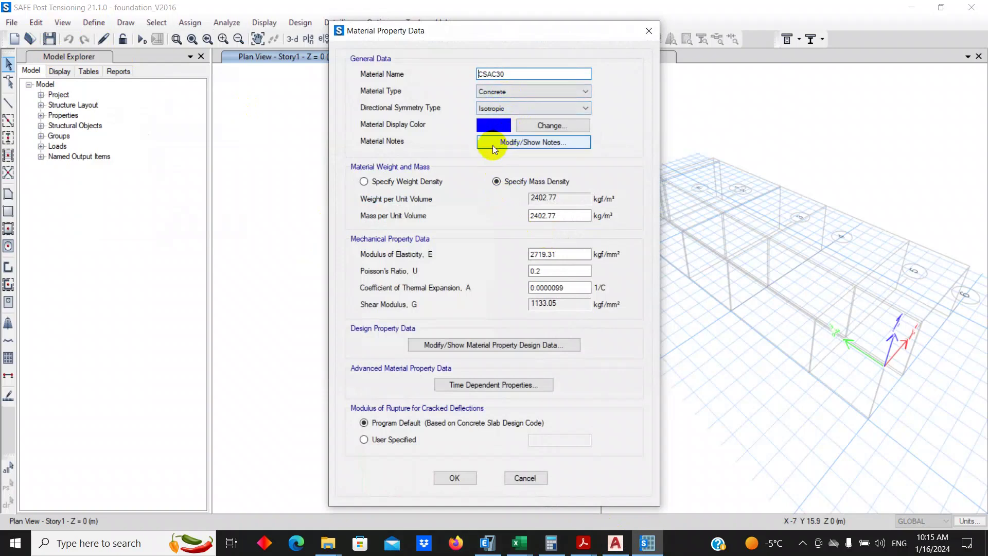
pyautogui.click(543, 337)
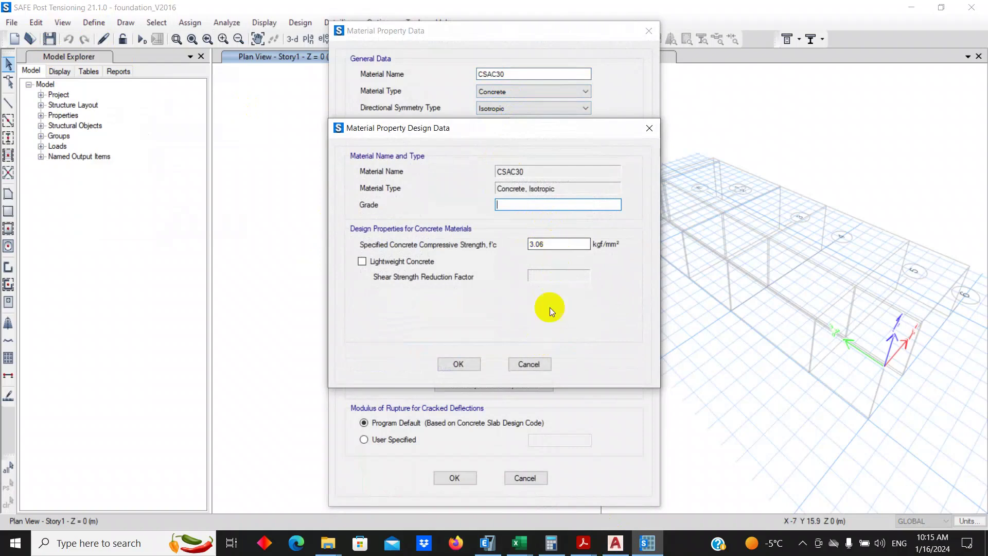
pyautogui.click(531, 364)
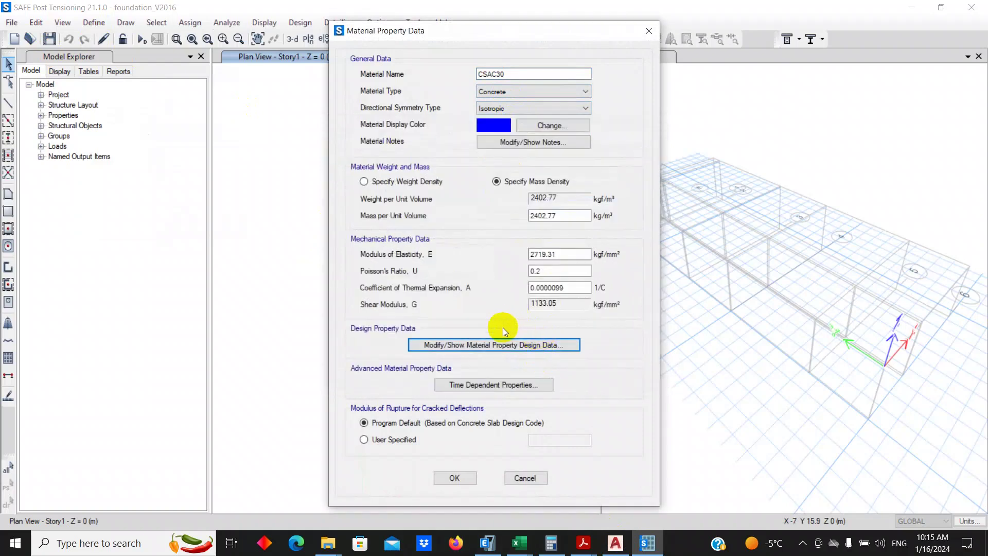
pyautogui.doubleClick(520, 73)
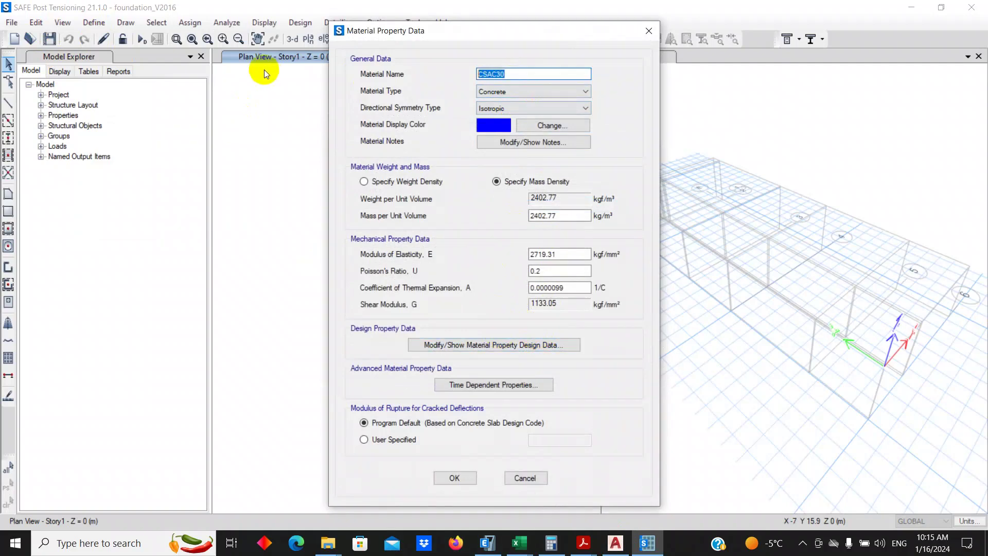
pyautogui.write('C25')
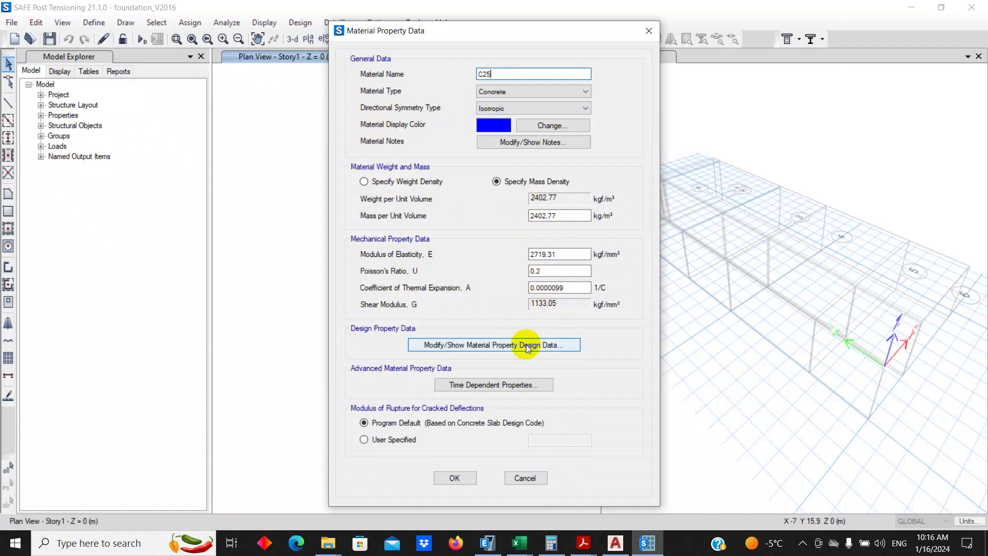
# Step: Set the C25 concrete's modulus of elasticity with the formula 4700*25^0.5 in N and mm units
pyautogui.doubleClick(561, 254)
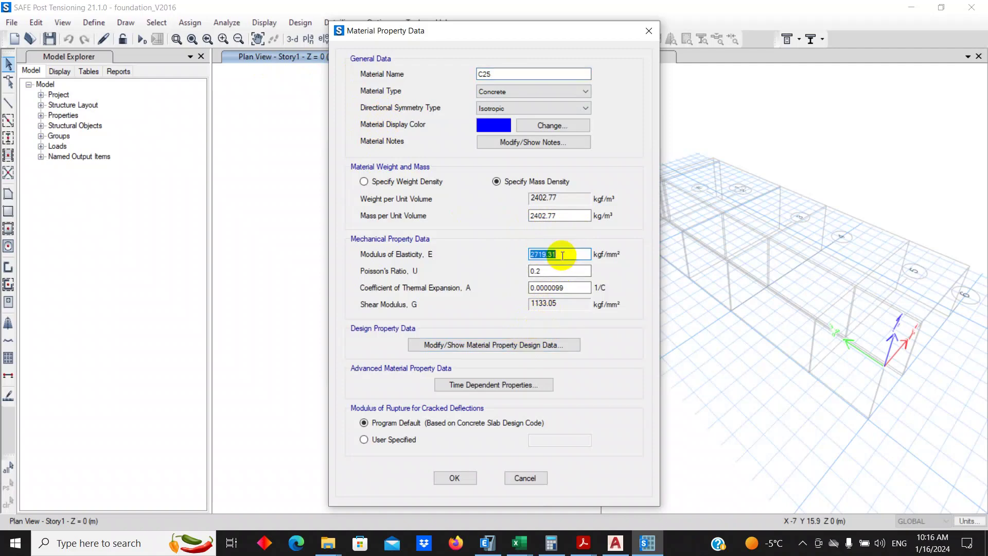
pyautogui.keyDown('shift'); pyautogui.doubleClick(538, 254); pyautogui.keyUp('shift')
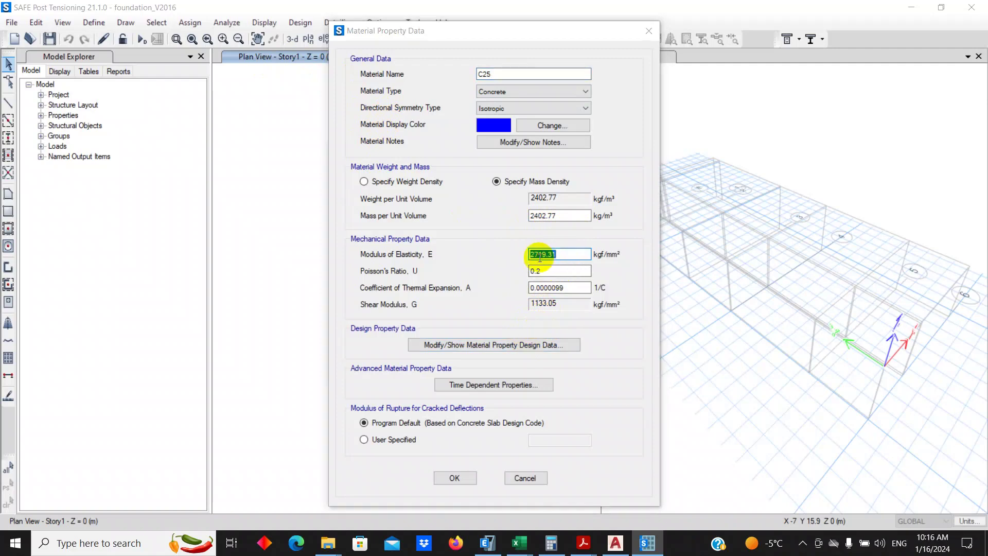
pyautogui.click(654, 195)
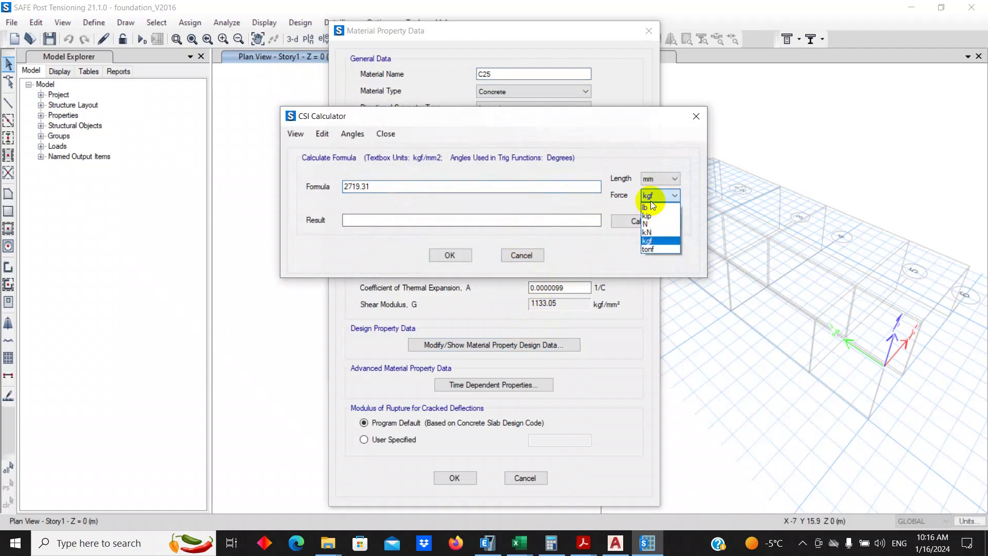
pyautogui.click(649, 223)
pyautogui.doubleClick(443, 185)
pyautogui.write('4700*')
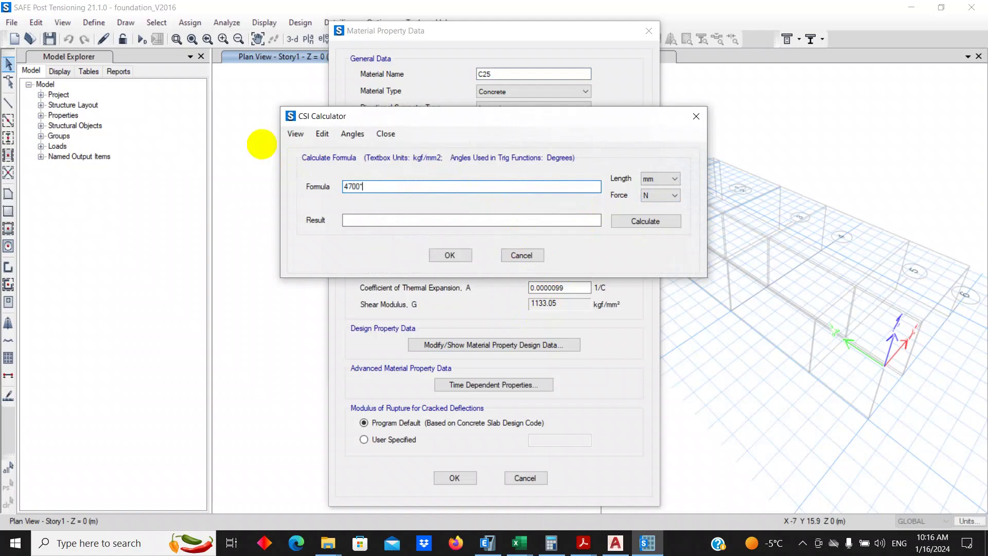
pyautogui.write('25^0.5')
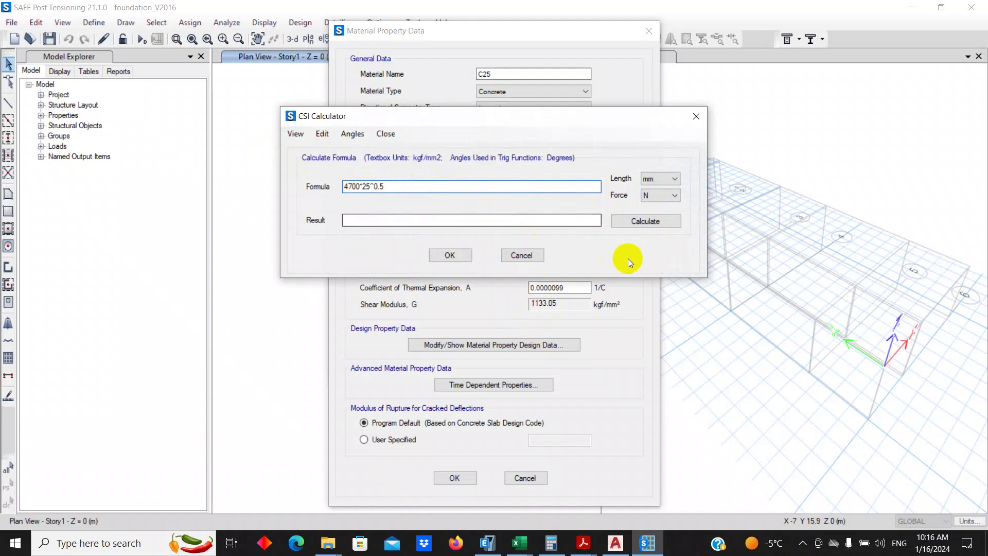
pyautogui.click(645, 225)
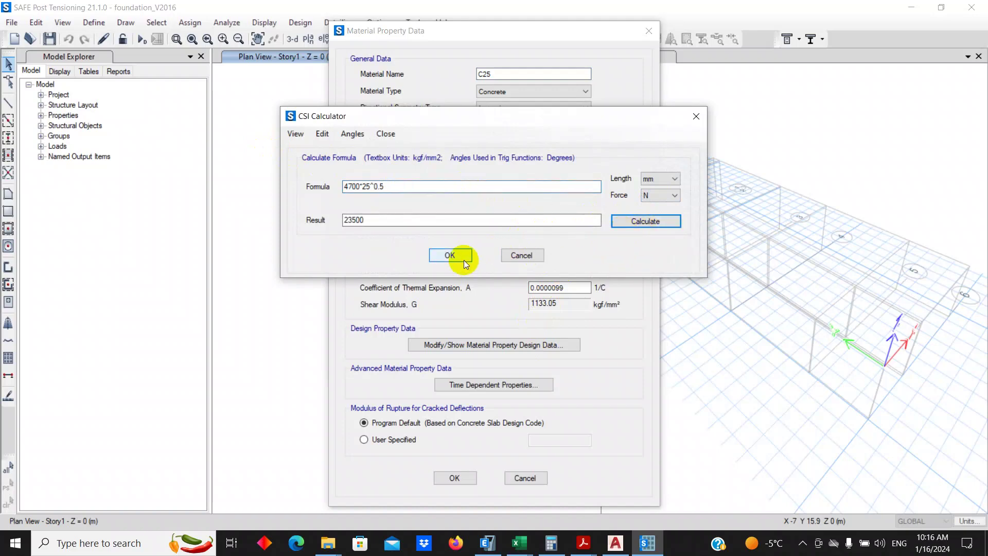
pyautogui.click(450, 256)
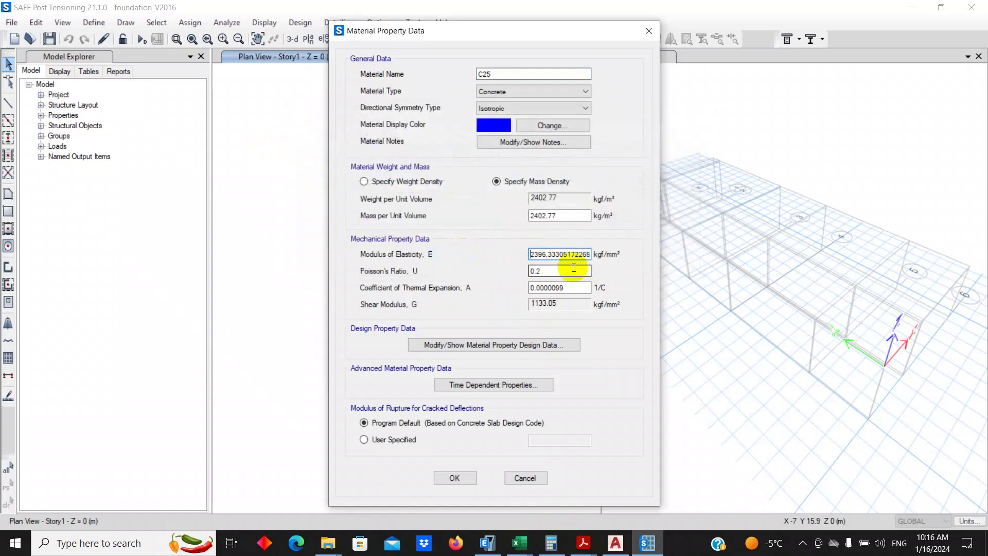
# Step: Set the C25 concrete's specified compressive strength f'c to 25 MPa and accept the material definition
pyautogui.click(533, 341)
pyautogui.doubleClick(553, 245)
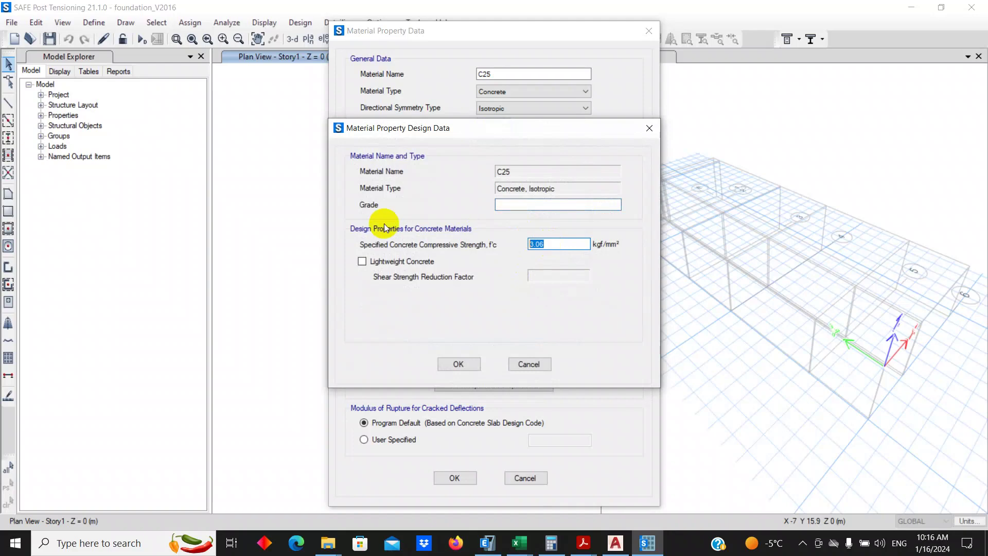
pyautogui.write('25Mpa')
pyautogui.press('Tab')
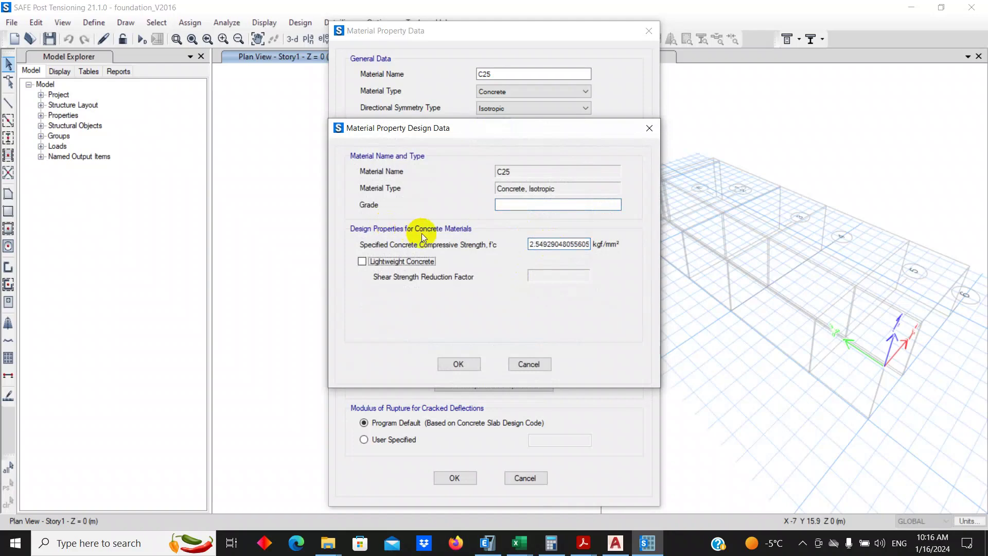
pyautogui.click(463, 365)
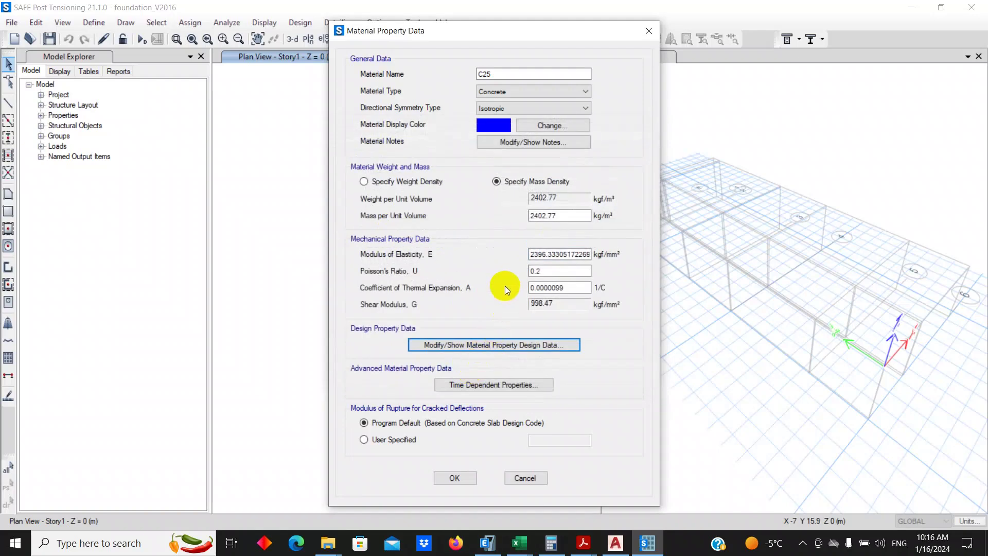
pyautogui.click(463, 476)
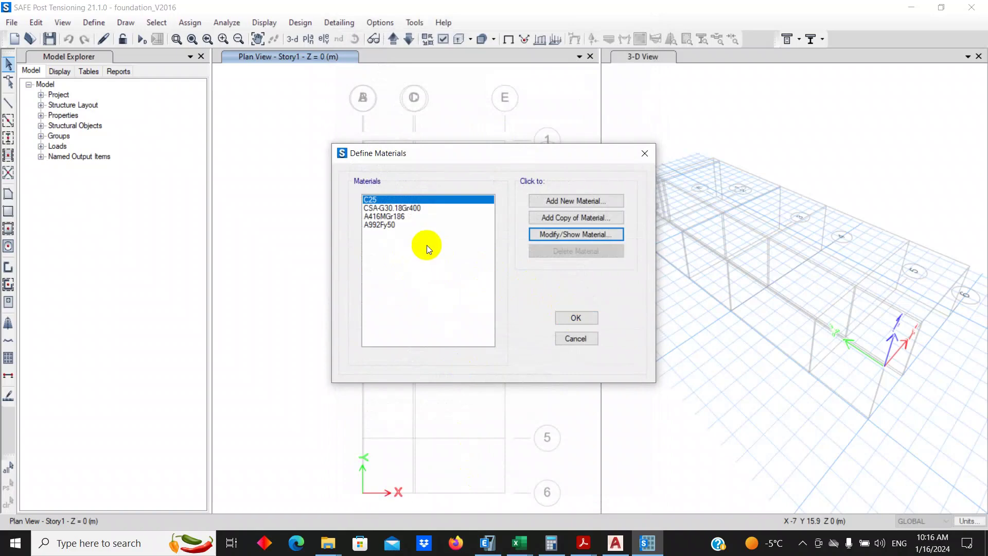
# Step: Set the CSA-G30.18Gr400 rebar material's minimum yield strength Fy to 400 MPa and minimum tensile strength Fu to 600 MPa
pyautogui.click(400, 209)
pyautogui.click(551, 234)
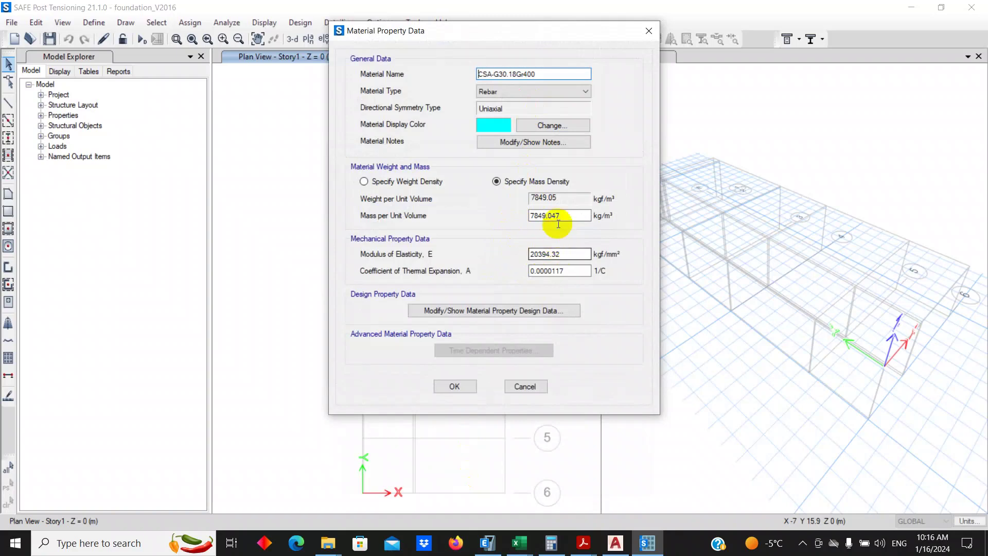
pyautogui.click(546, 309)
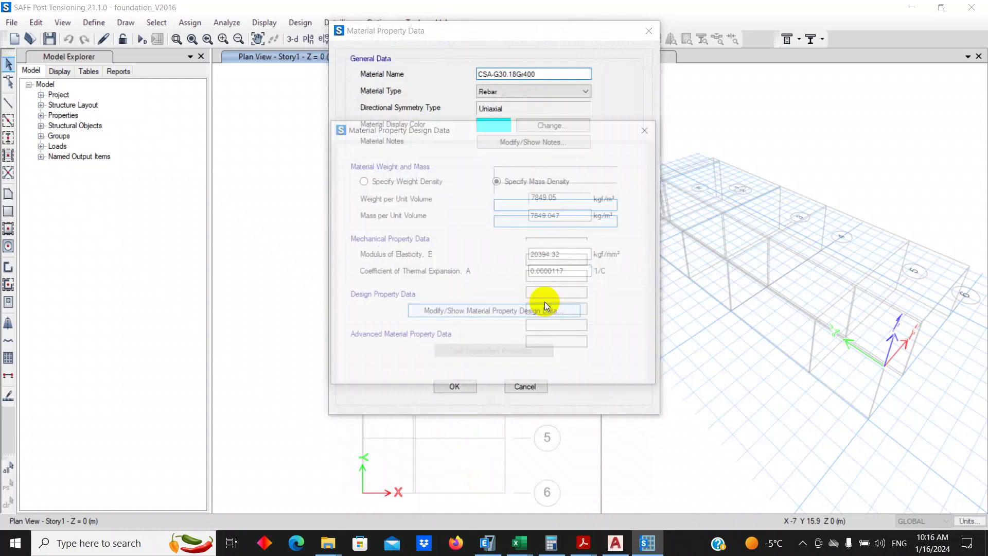
pyautogui.press('Tab')
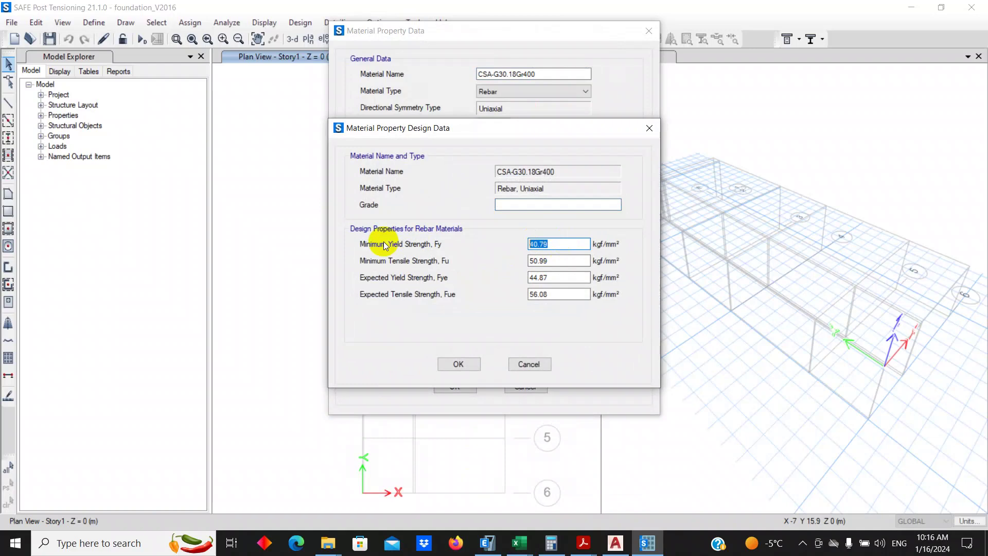
pyautogui.write('400Moa')
pyautogui.press('BackSpace')
pyautogui.press('BackSpace')
pyautogui.write('pa')
pyautogui.press('Tab')
pyautogui.write('600')
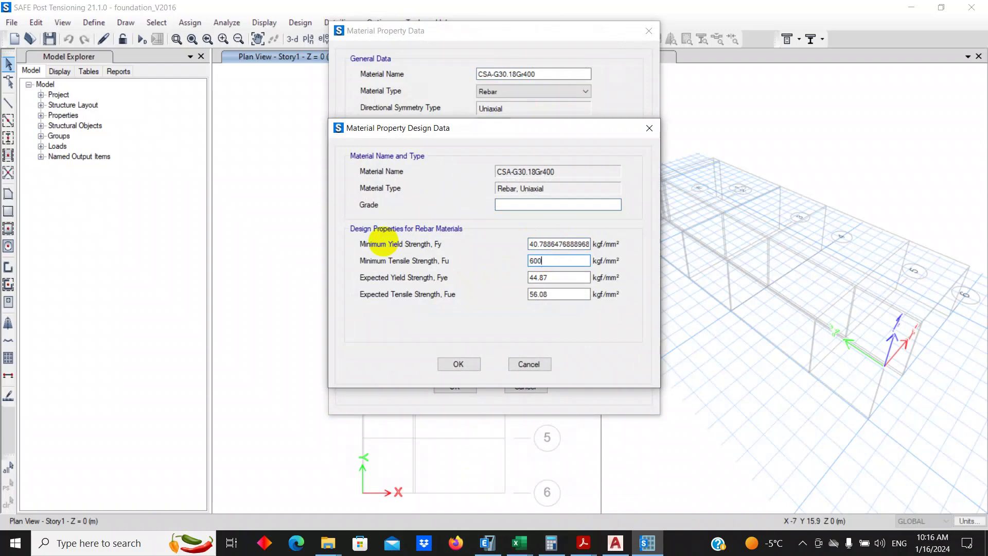
pyautogui.write('Mpa')
pyautogui.press('Tab')
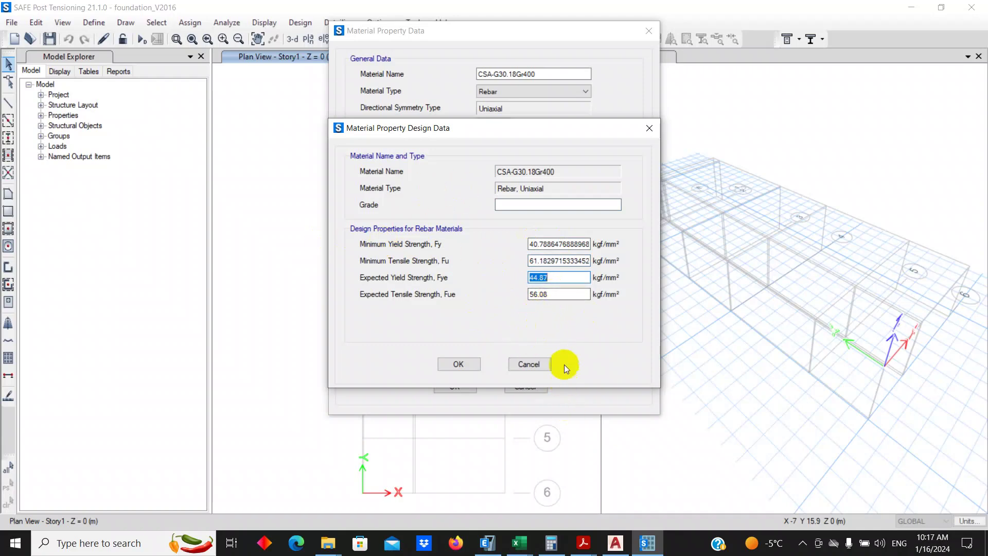
# Step: Set the rebar's expected yield strength Fye to 440 MPa and expected tensile strength Fue to 660 MPa, and accept the design data
pyautogui.write('440MPa')
pyautogui.press('Tab')
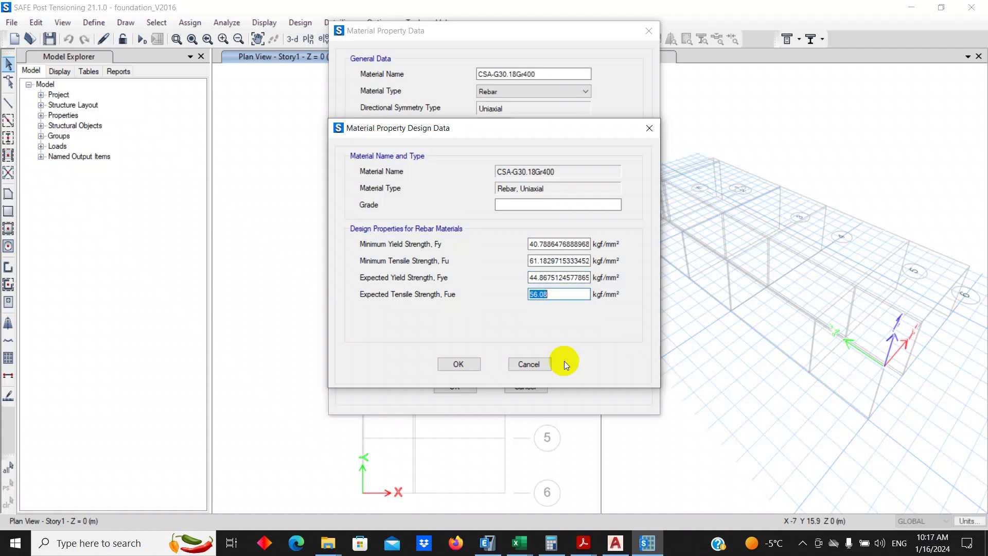
pyautogui.write('660MPa')
pyautogui.press('Tab')
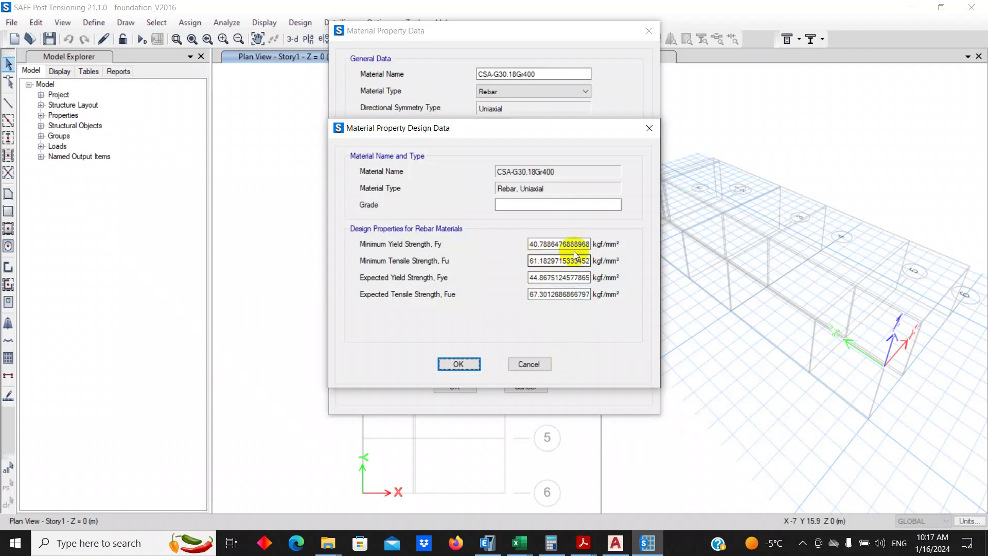
pyautogui.click(458, 364)
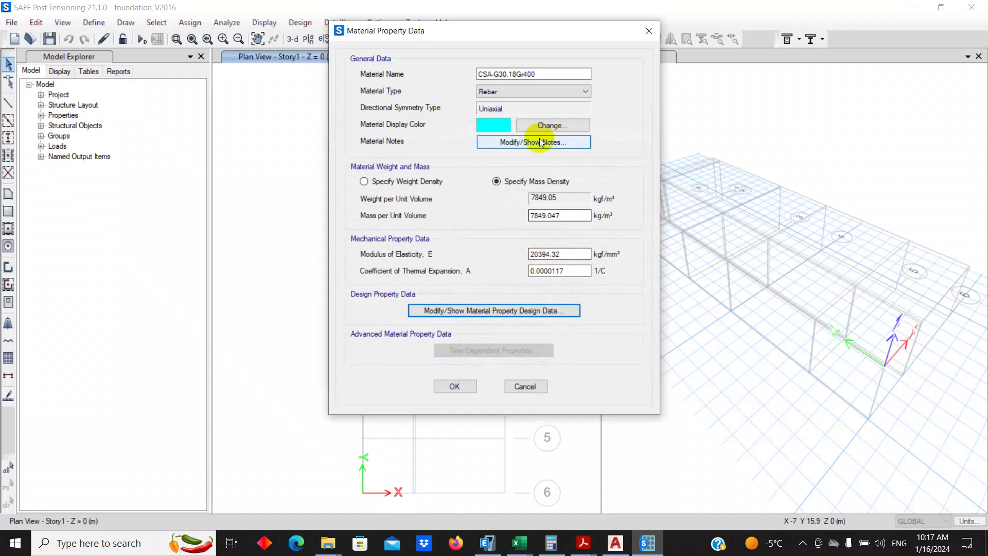
# Step: Rename the rebar material as S400 and accept the material definitions
pyautogui.moveTo(545, 79); pyautogui.dragTo(470, 74)
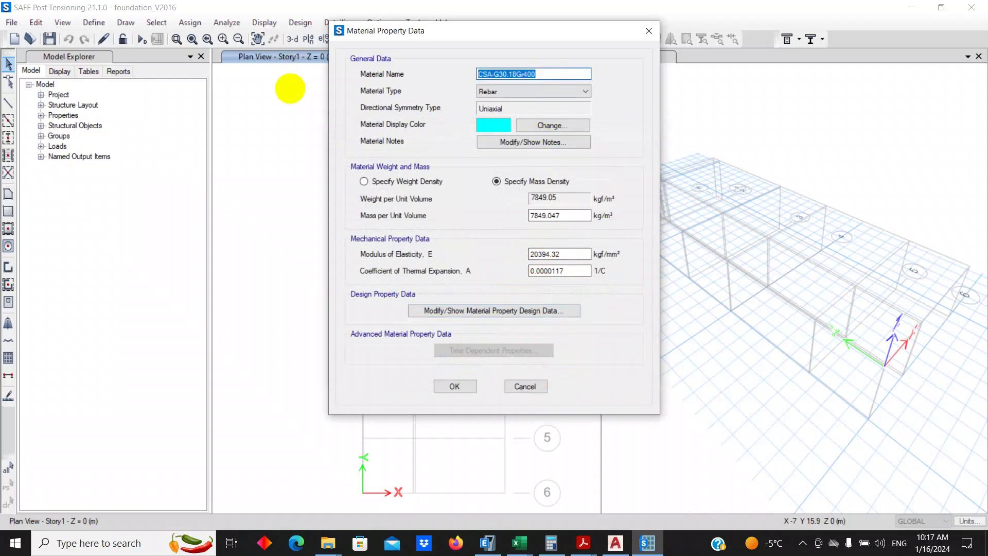
pyautogui.write('S400')
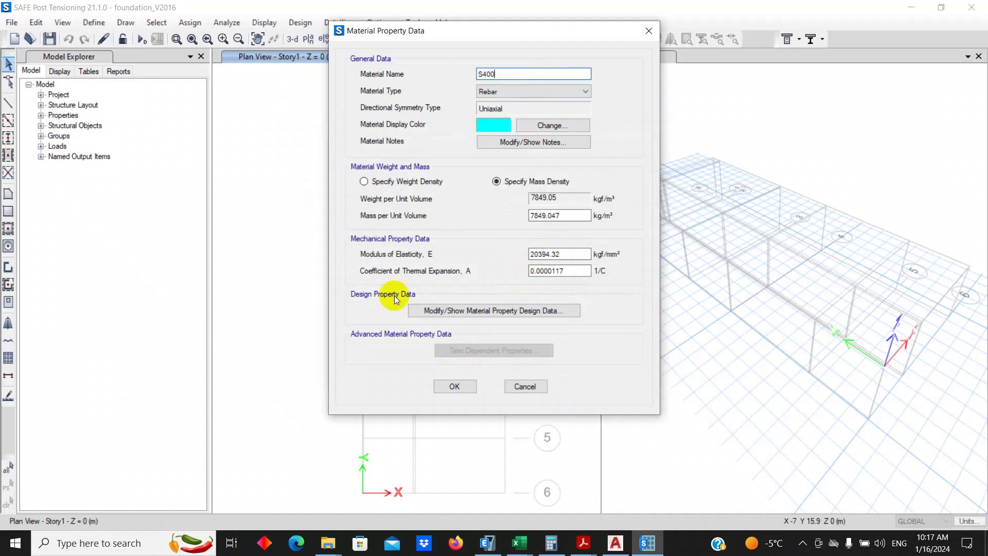
pyautogui.click(471, 390)
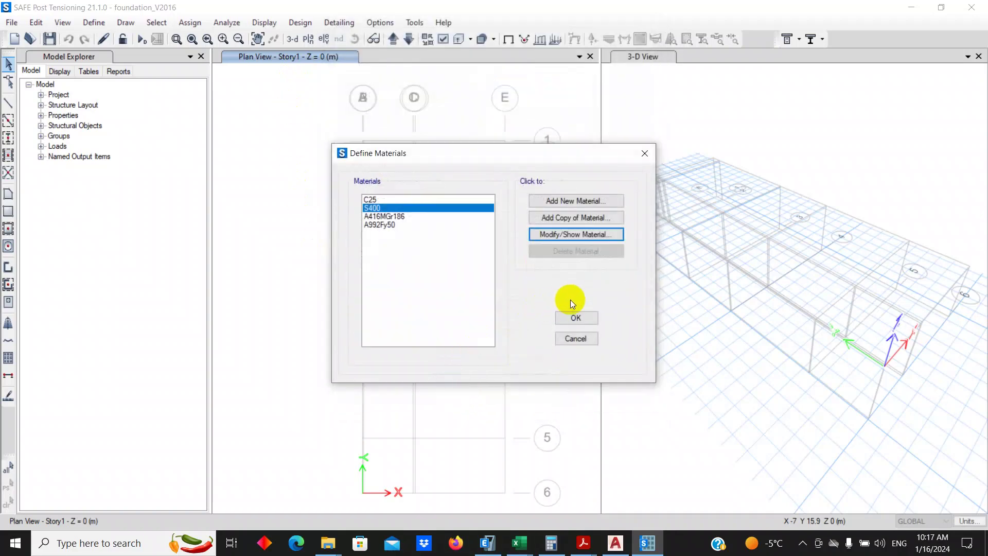
pyautogui.click(583, 313)
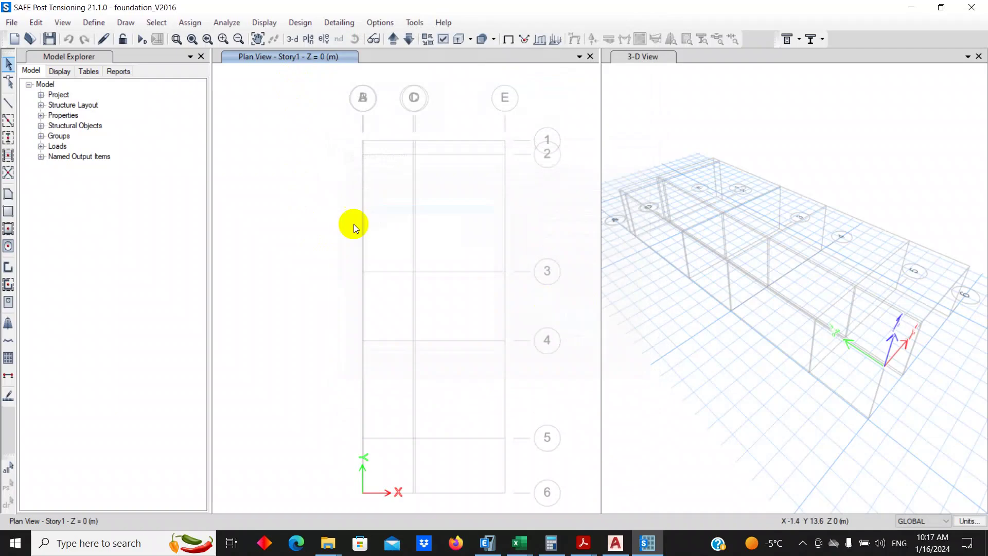
# Step: Modify the SLAB1 slab section and set its property type to Footing
pyautogui.click(104, 23)
pyautogui.moveTo(154, 58)
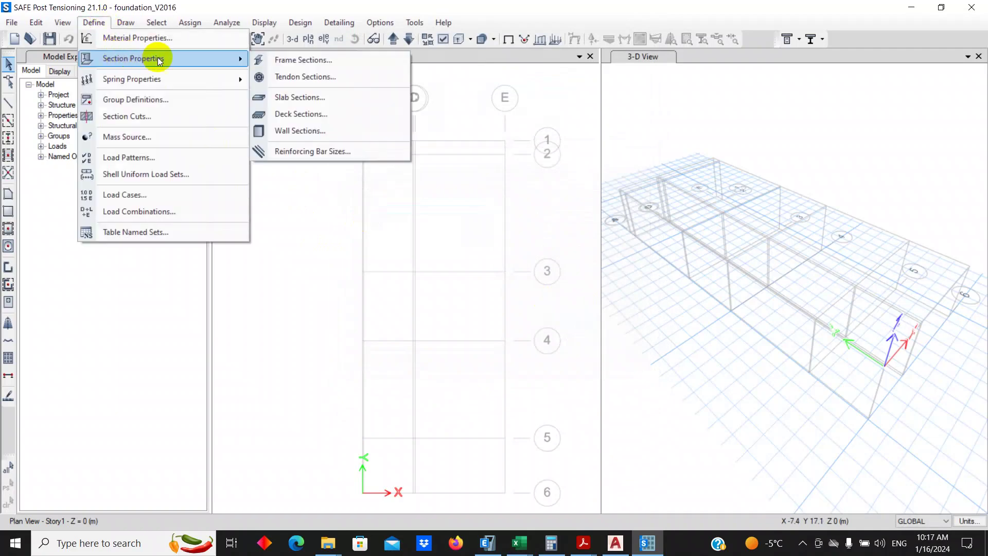
pyautogui.click(319, 95)
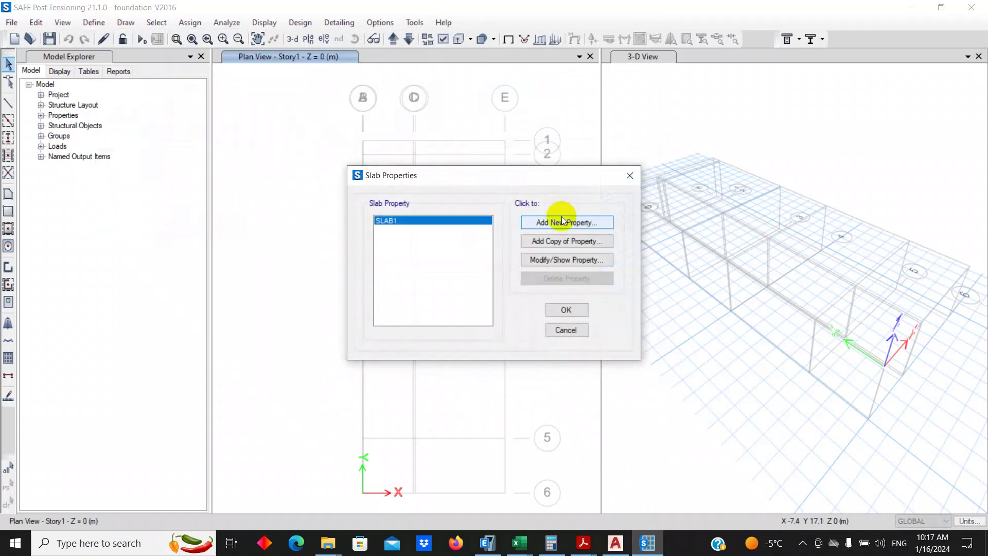
pyautogui.click(554, 261)
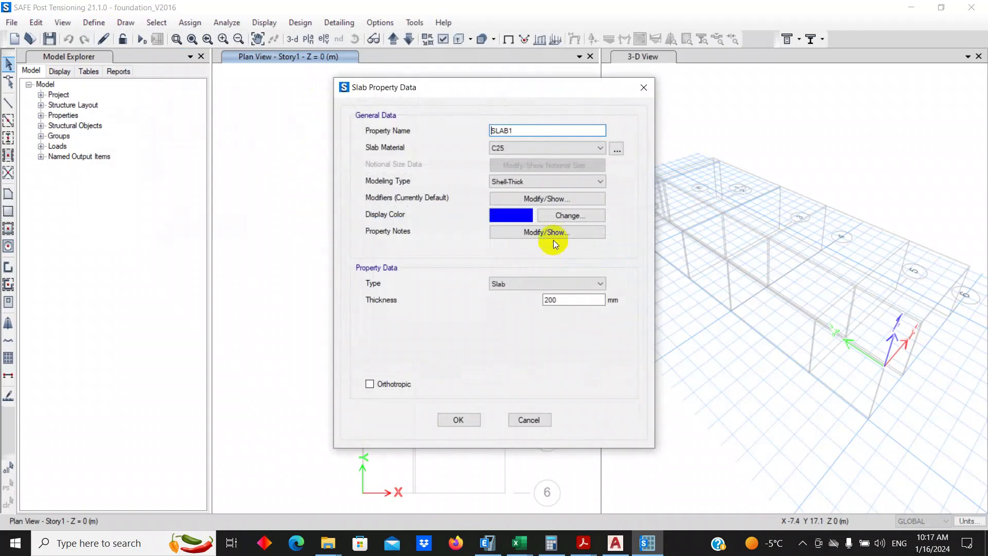
pyautogui.click(535, 280)
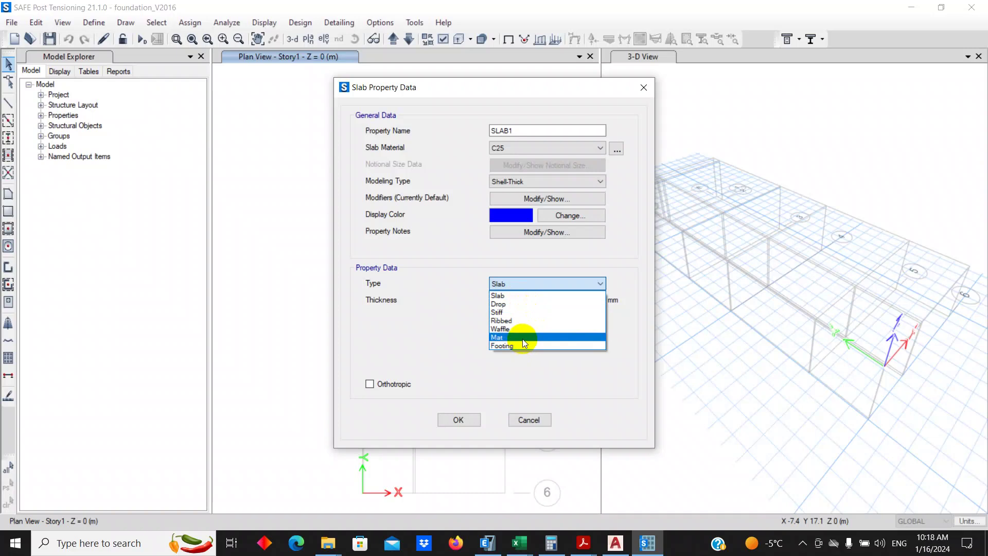
pyautogui.click(522, 338)
pyautogui.click(523, 286)
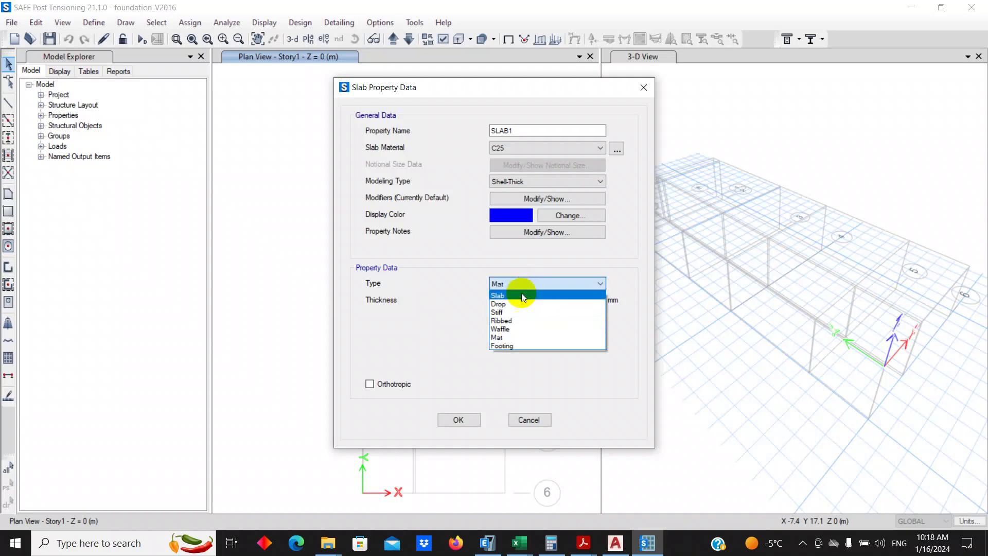
pyautogui.click(513, 345)
# Step: Set the SLAB1 footing's thickness to 700 mm and accept the slab properties
pyautogui.doubleClick(558, 299)
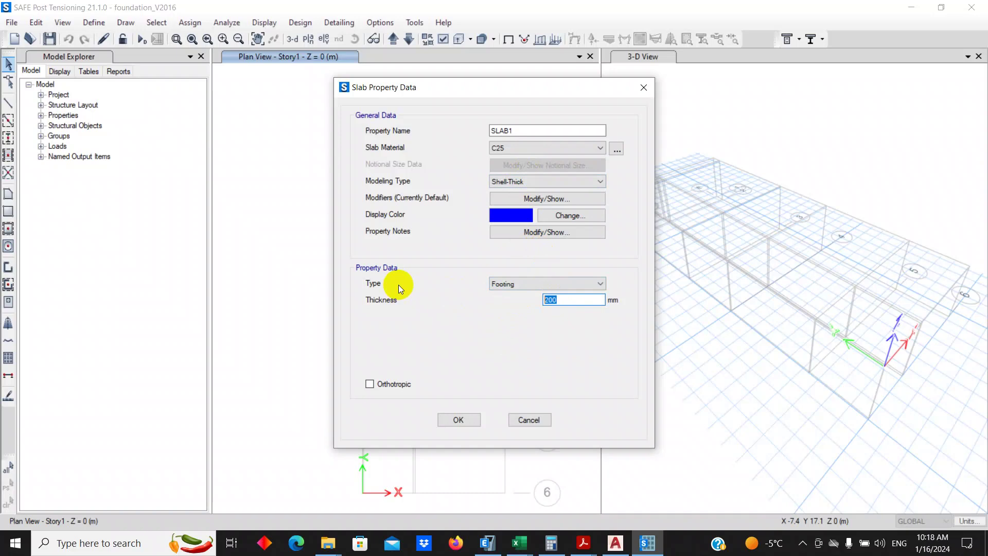
pyautogui.write('800')
pyautogui.press('BackSpace')
pyautogui.press('BackSpace')
pyautogui.press('BackSpace')
pyautogui.write('700')
pyautogui.click(459, 421)
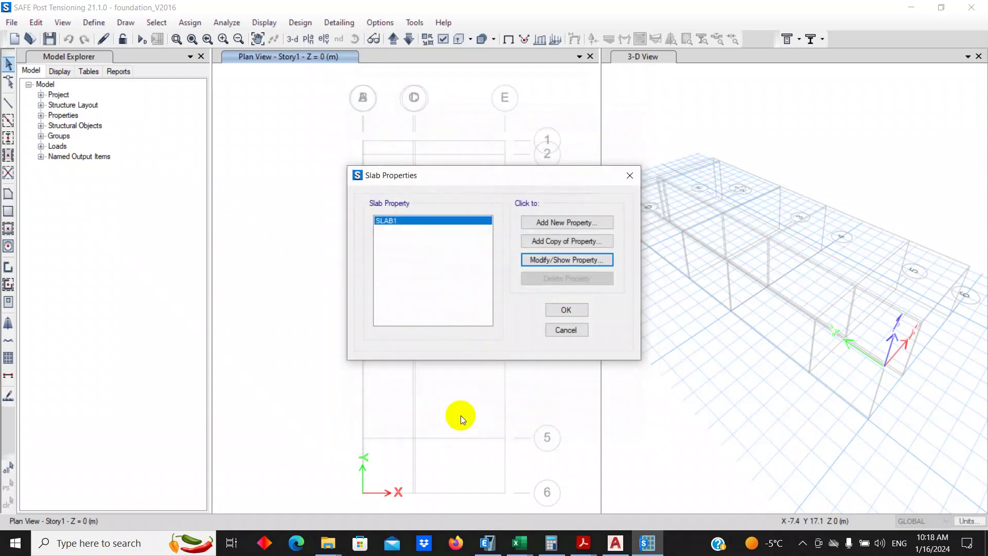
pyautogui.click(554, 313)
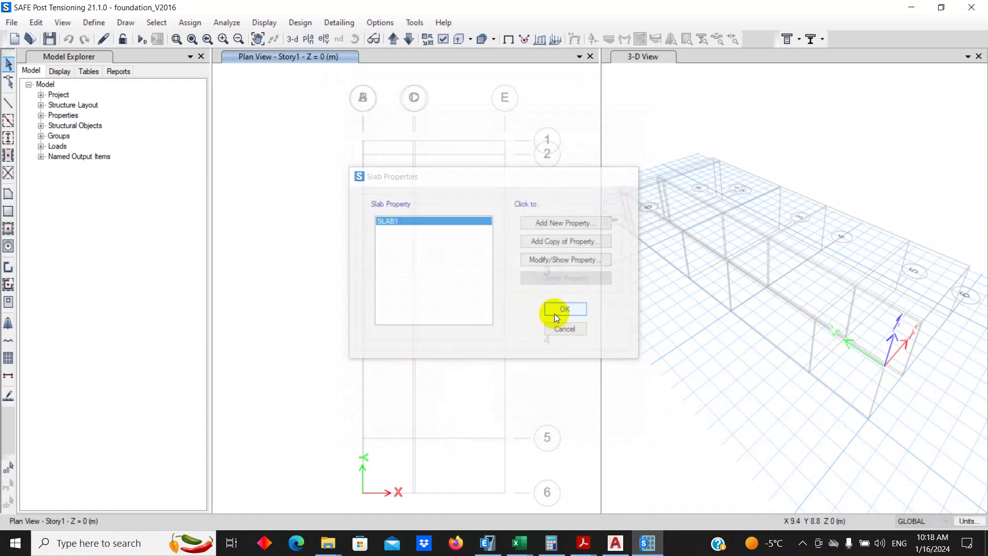
# Step: Examine the subgrade modulus and its units in the SOIL1 area spring property, and close the definition
pyautogui.click(93, 23)
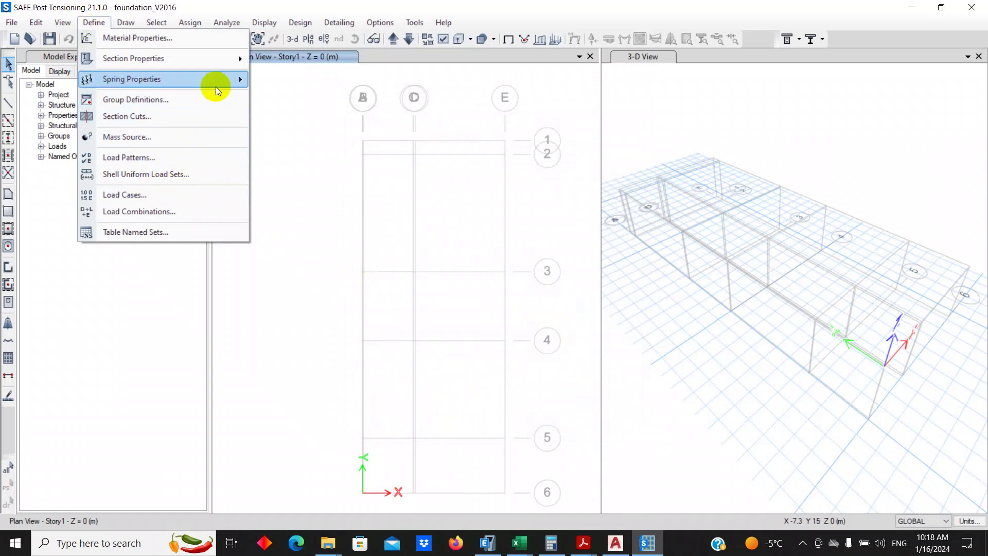
pyautogui.moveTo(221, 79)
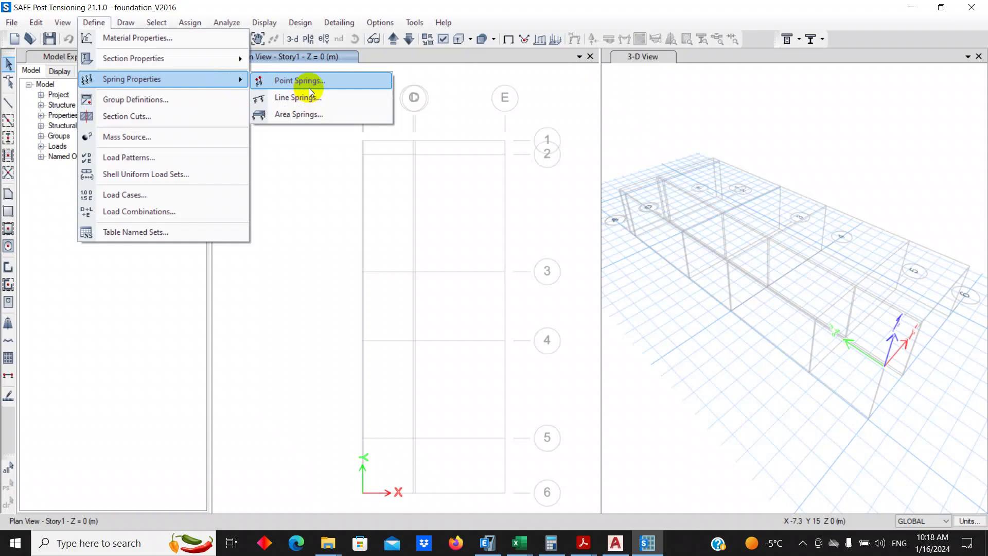
pyautogui.click(305, 112)
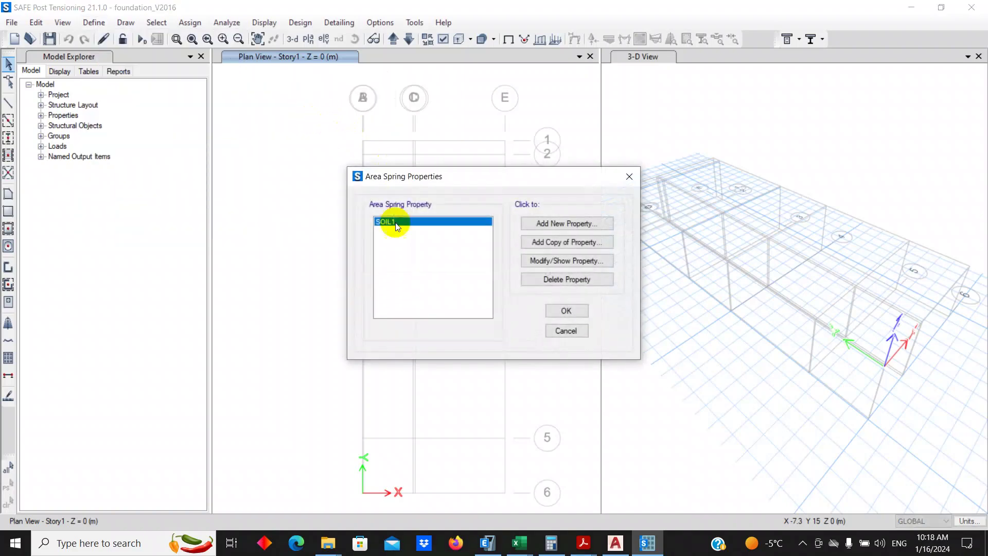
pyautogui.click(548, 263)
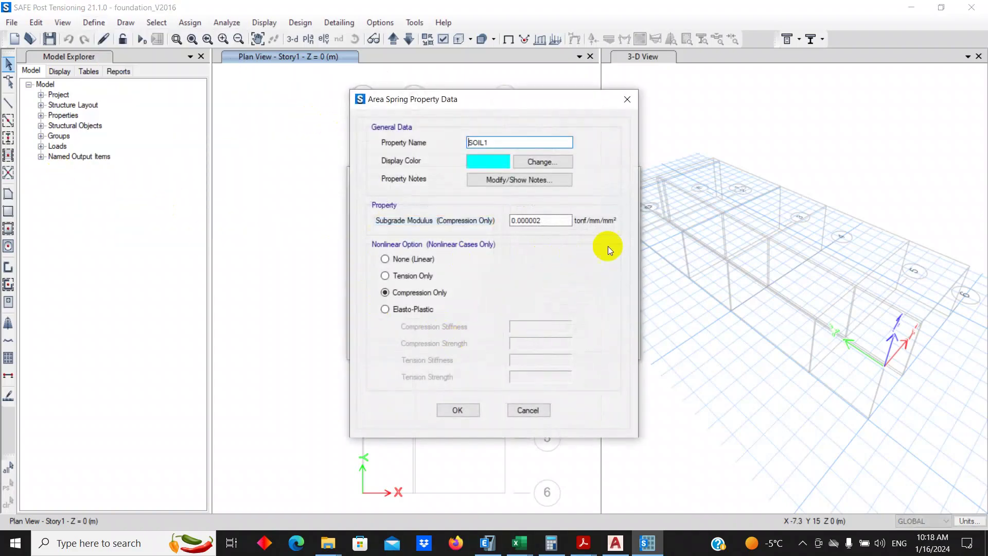
pyautogui.doubleClick(562, 220)
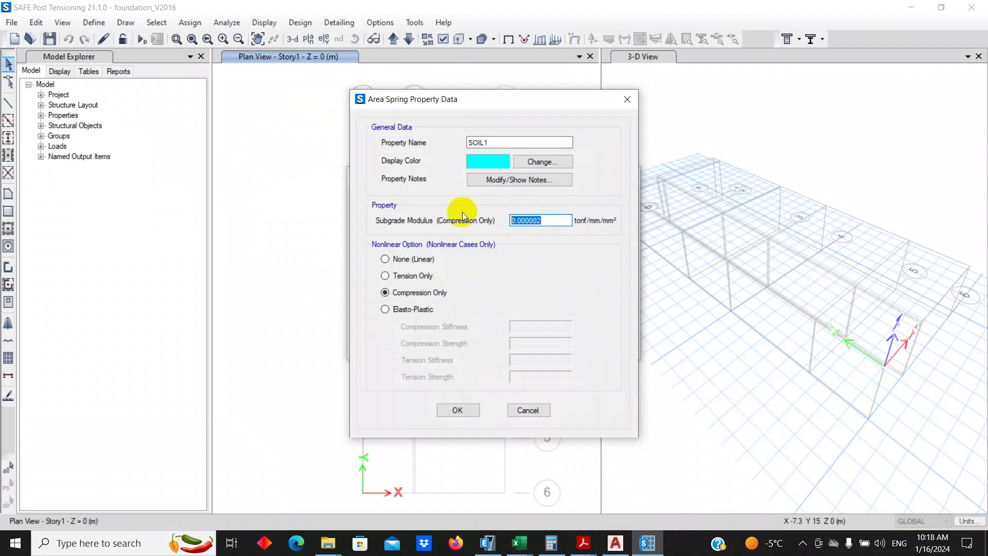
pyautogui.click(456, 406)
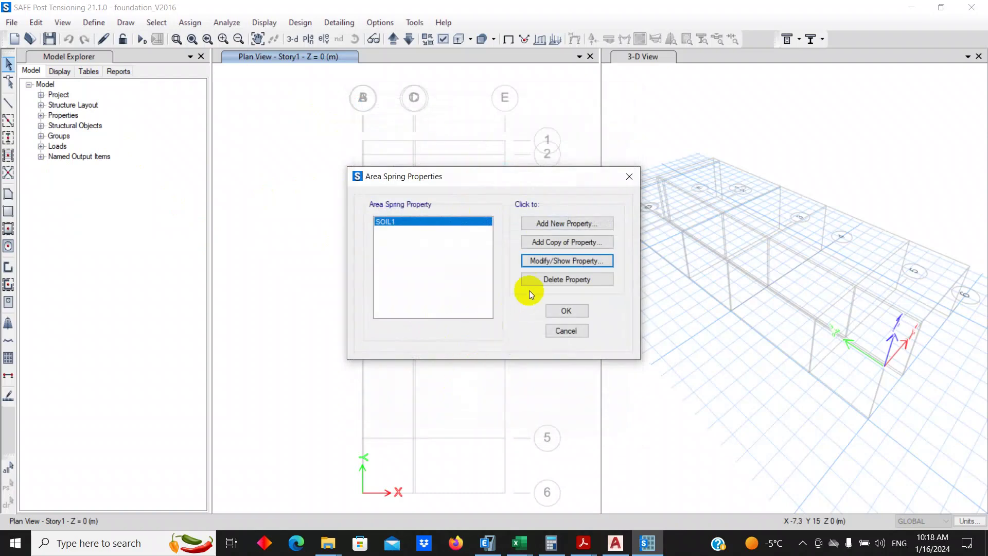
pyautogui.click(425, 249)
pyautogui.press('Return')
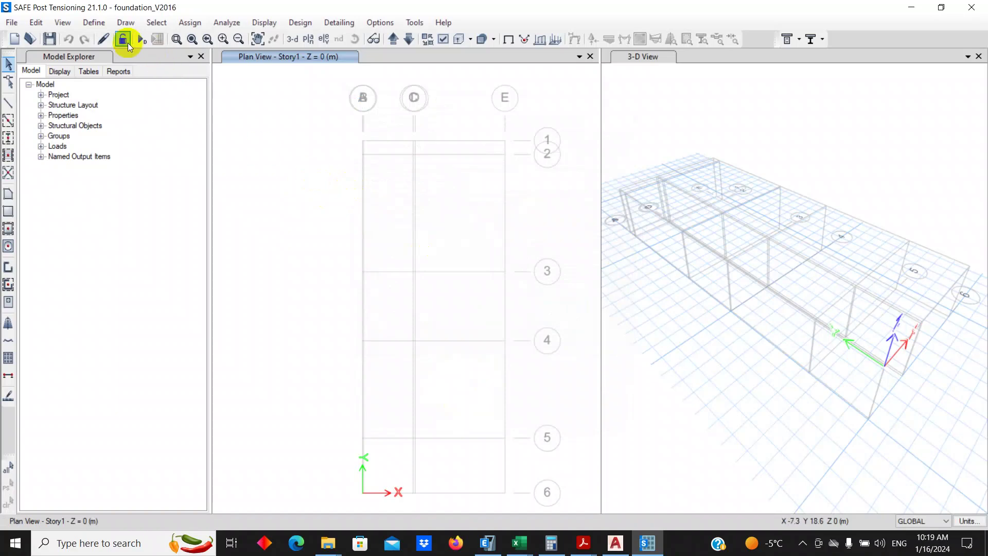
pyautogui.click(103, 27)
pyautogui.moveTo(124, 64)
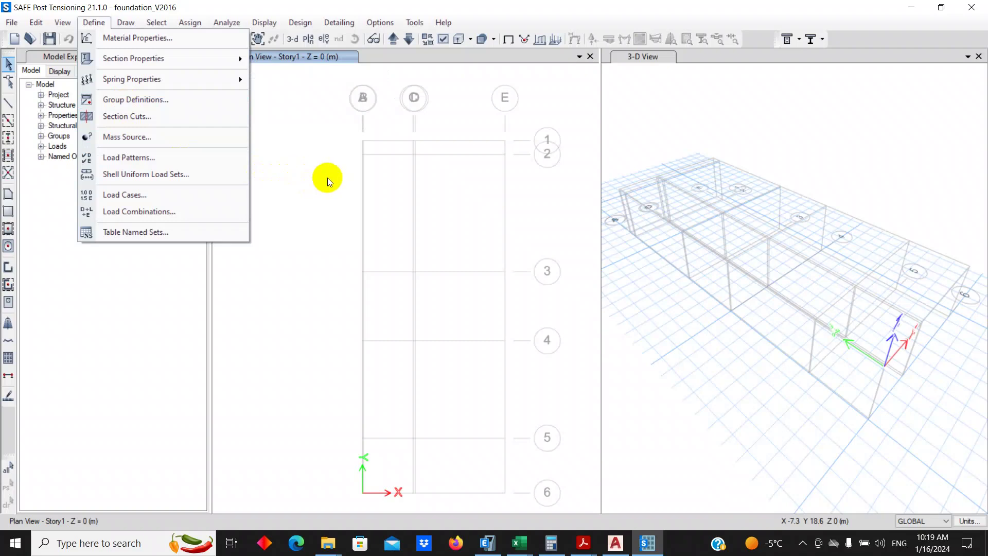
pyautogui.click(298, 193)
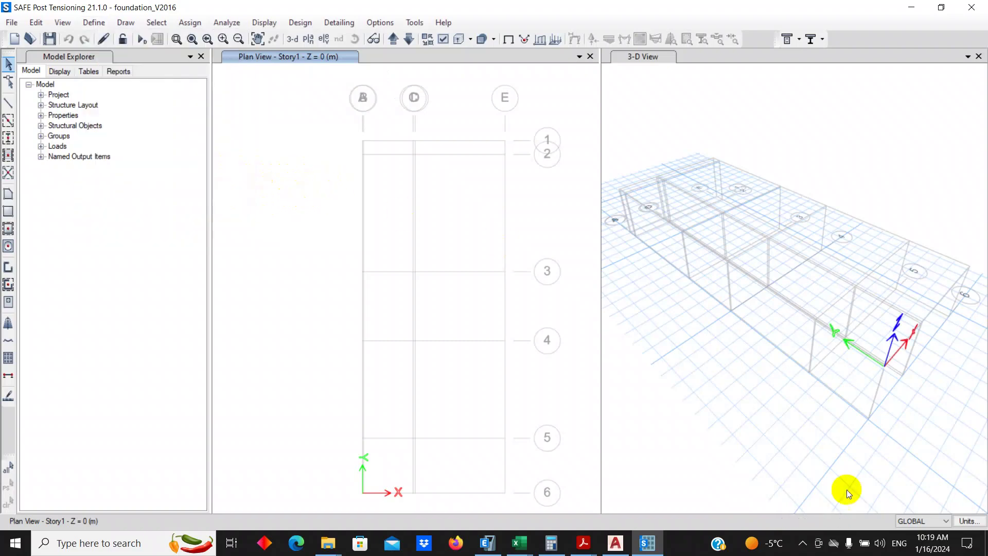
# Step: Switch the model to consistent units of cm, kgf and C
pyautogui.click(967, 518)
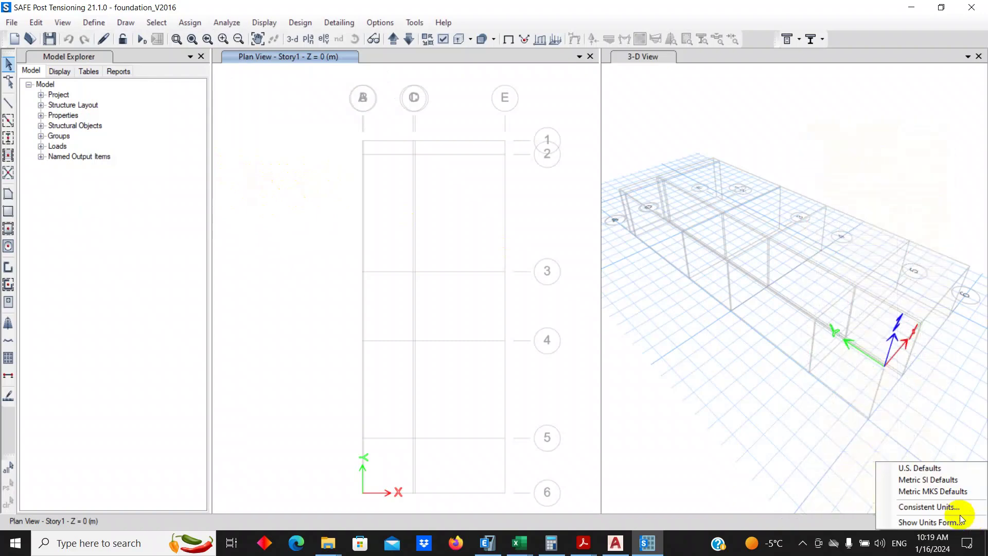
pyautogui.click(945, 507)
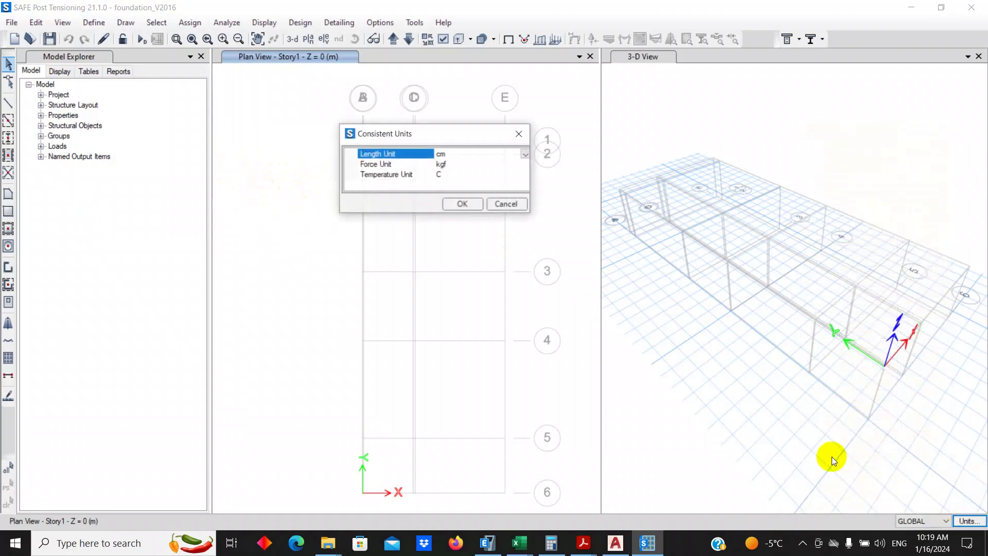
pyautogui.click(461, 201)
# Step: Review the SOIL1 area spring's subgrade modulus in kgf and cm units and its nonlinear option, and accept the property
pyautogui.click(94, 22)
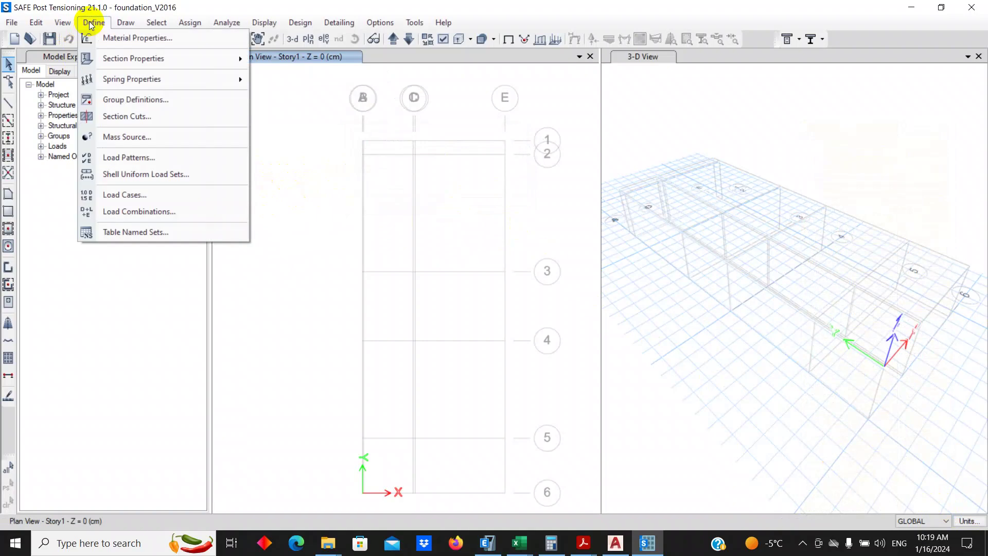
pyautogui.moveTo(211, 79)
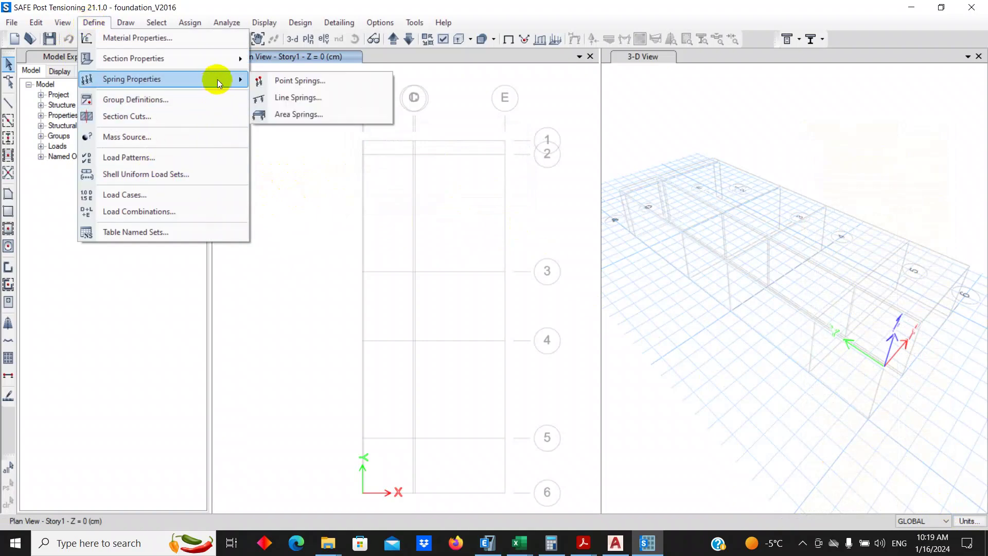
pyautogui.click(311, 113)
pyautogui.click(547, 261)
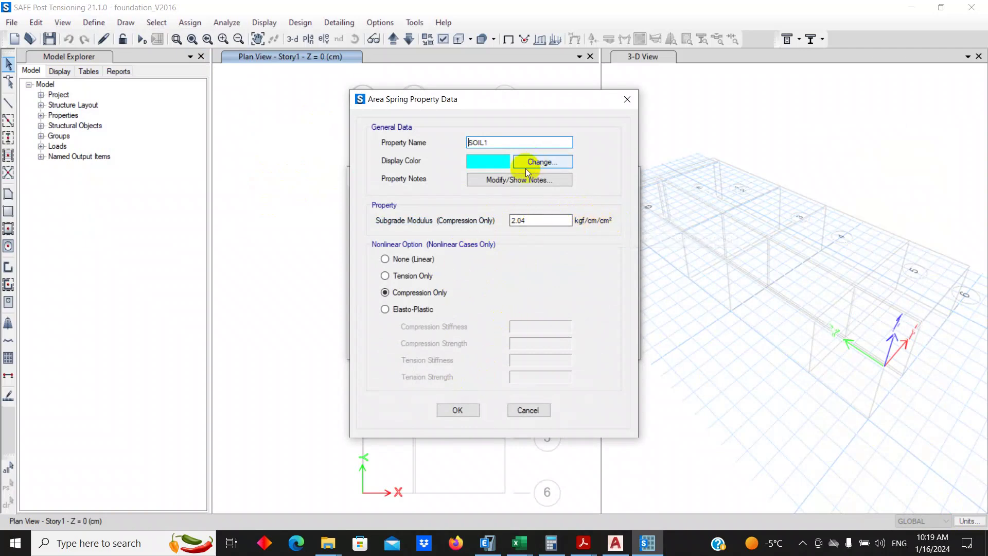
pyautogui.click(463, 410)
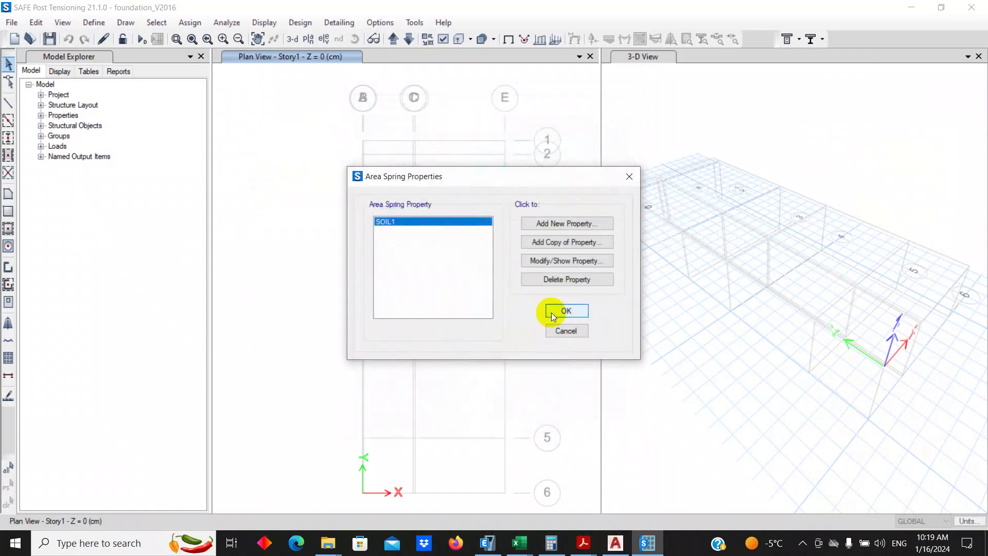
# Step: Accept the area spring properties and save the model as Foundation
pyautogui.click(578, 307)
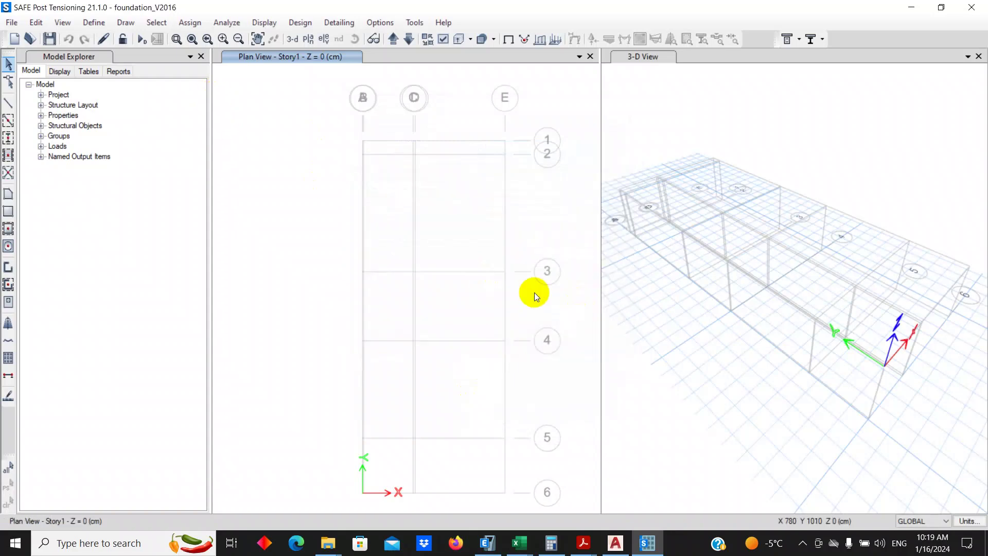
pyautogui.click(50, 39)
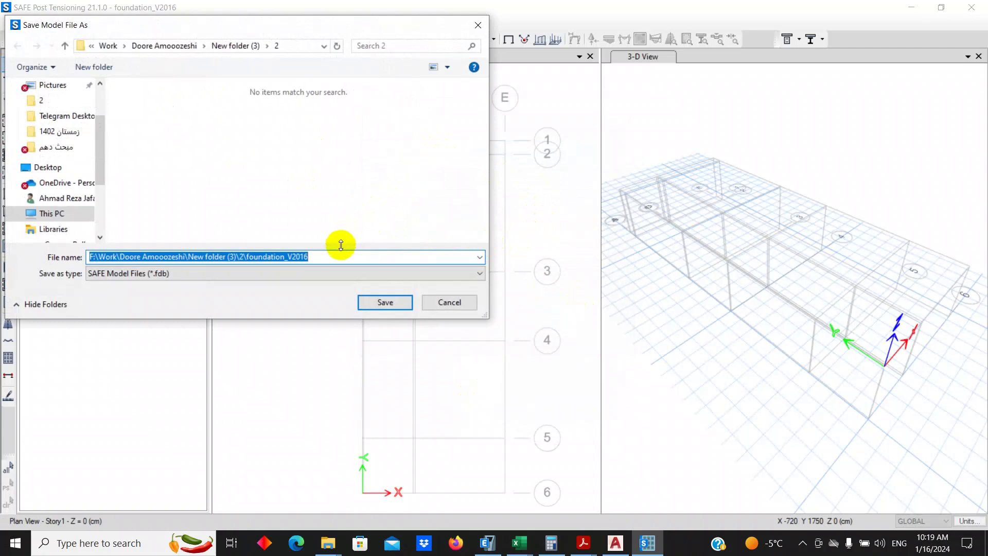
pyautogui.write('Fo')
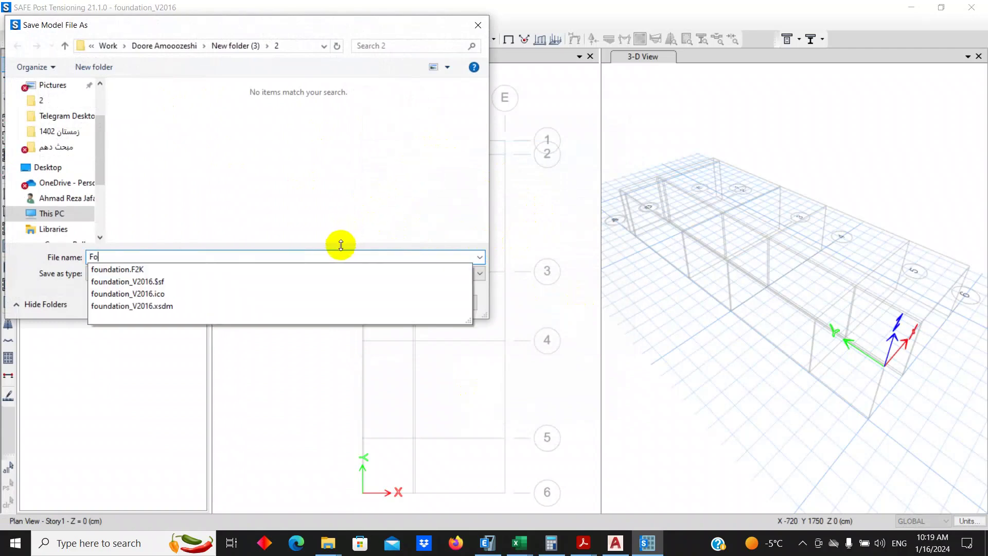
pyautogui.write('undation')
pyautogui.click(356, 217)
pyautogui.click(372, 303)
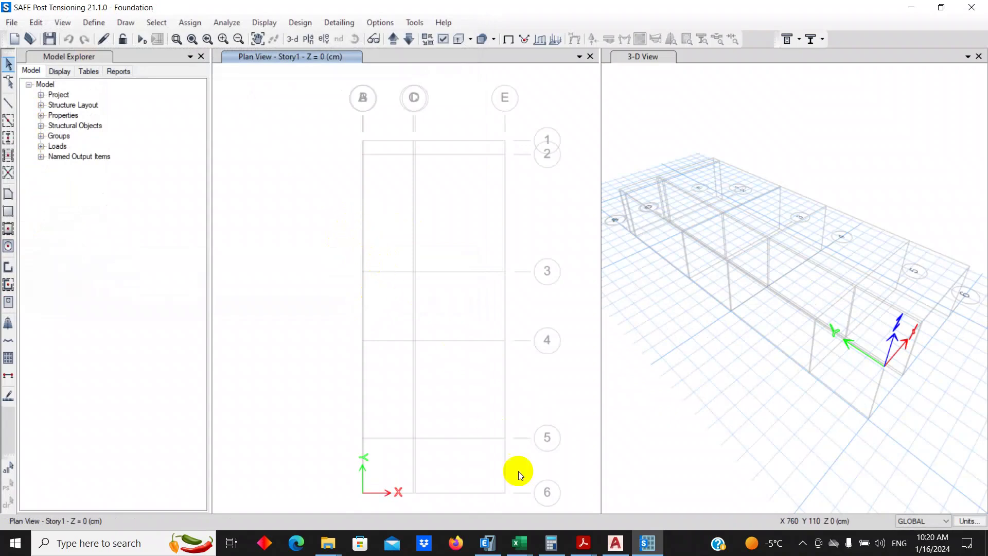
# Step: Make the invisible joint objects show in the plan view through its display options
pyautogui.moveTo(648, 549)
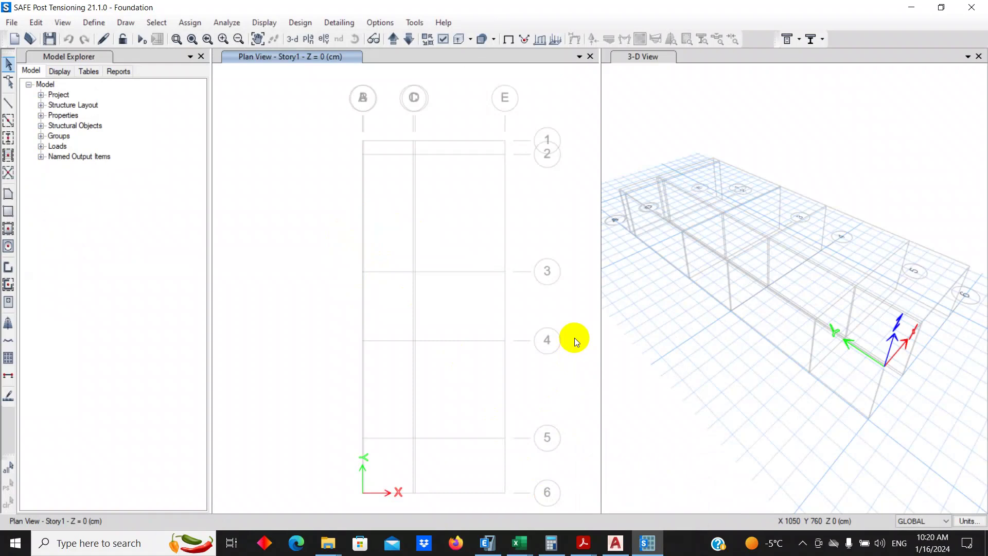
pyautogui.click(64, 23)
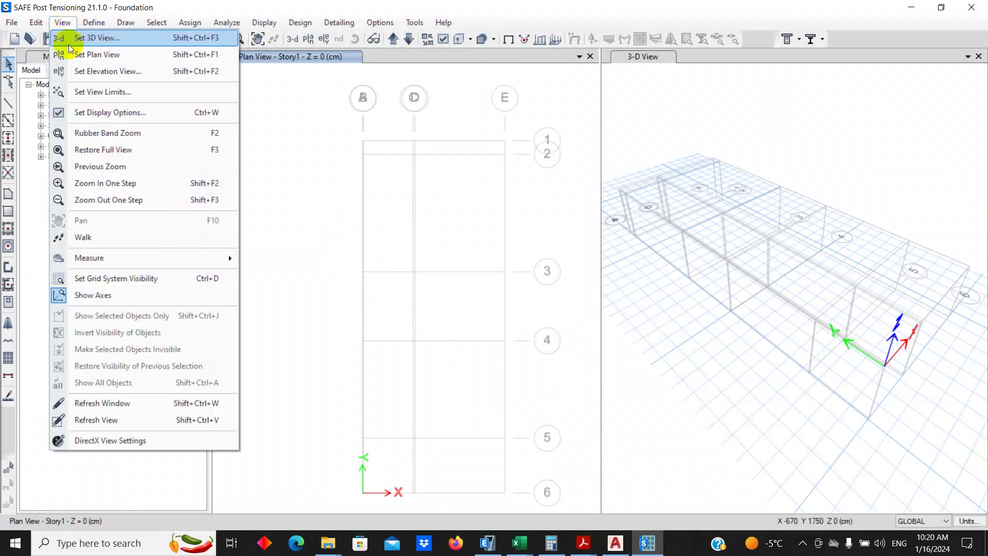
pyautogui.click(124, 116)
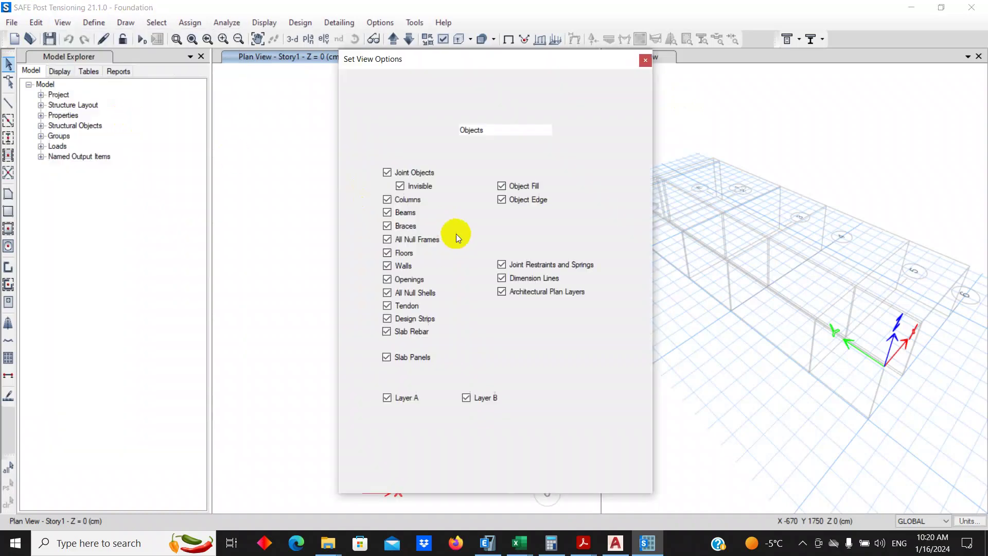
pyautogui.click(431, 188)
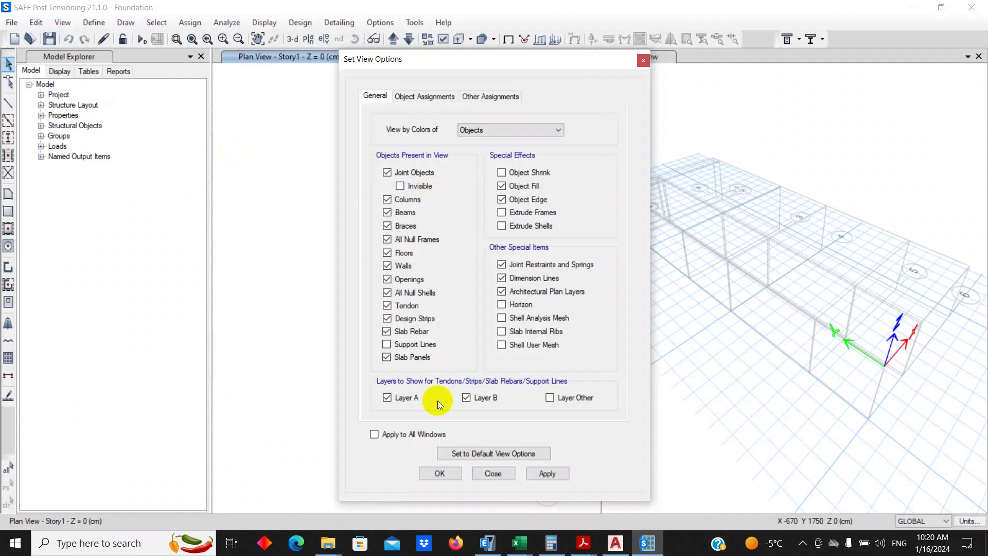
pyautogui.click(440, 472)
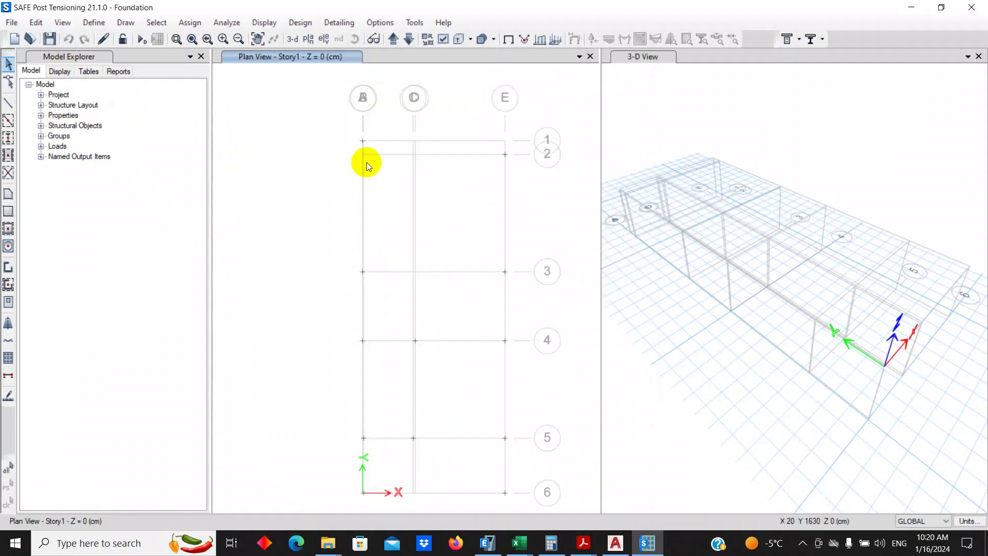
# Step: Inspect the EXS_ABOVE force components and column dimensions assigned to the joint at axis A and grid 1, and close its information
pyautogui.rightClick(362, 146)
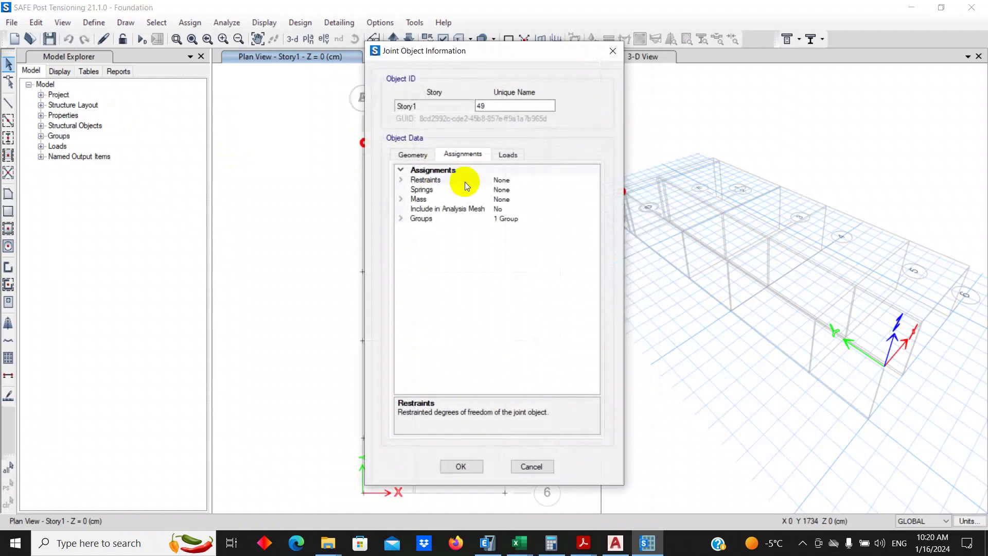
pyautogui.click(509, 155)
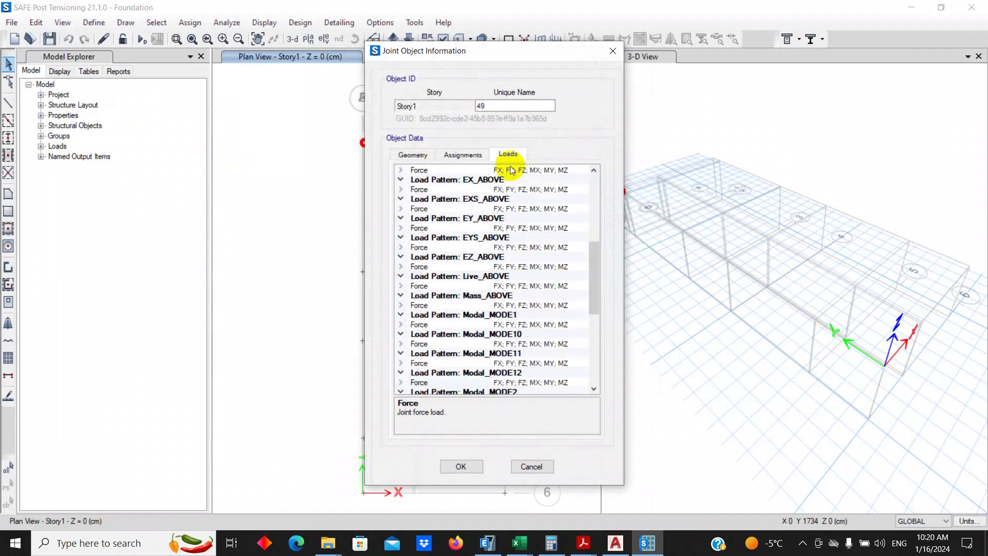
pyautogui.click(401, 180)
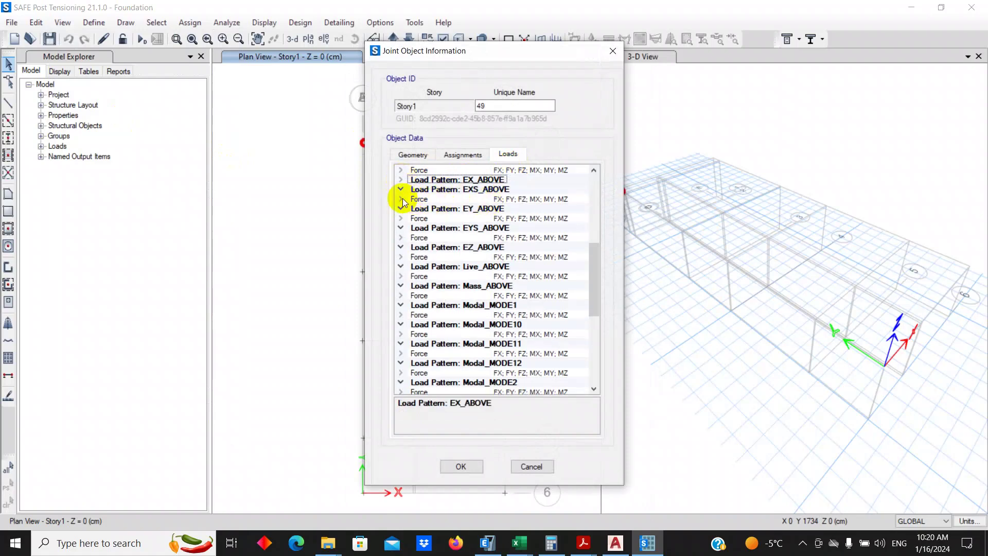
pyautogui.click(401, 199)
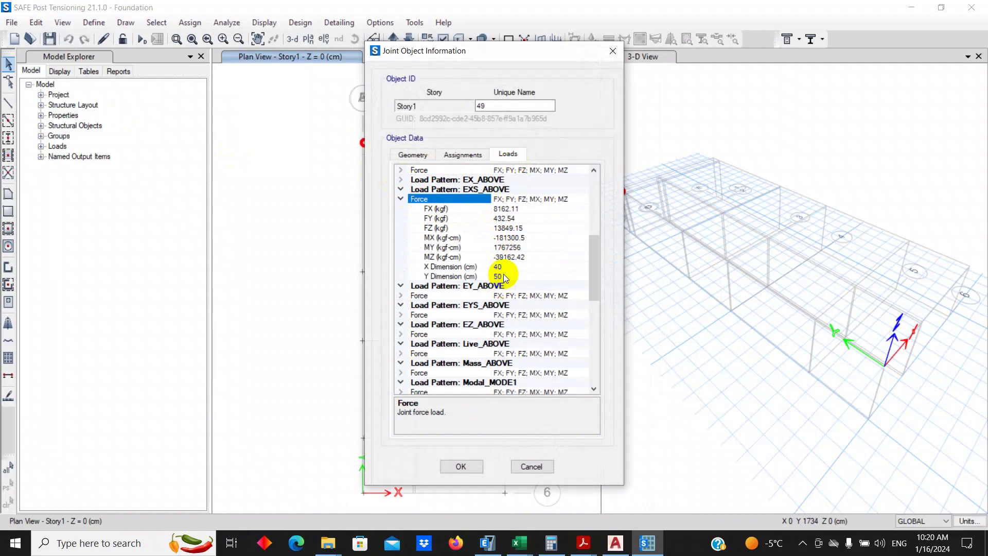
pyautogui.click(479, 461)
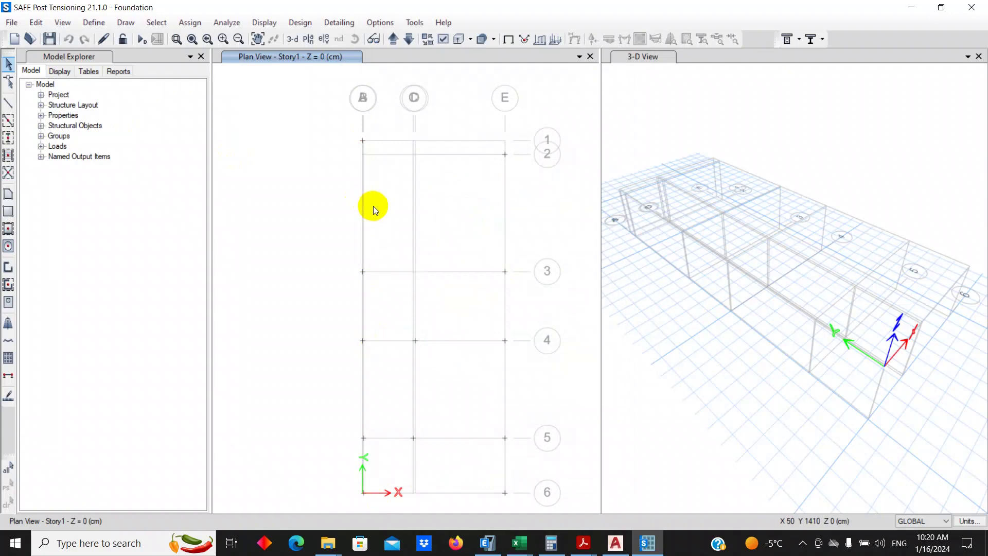
# Step: Switch to the AutoCAD drawing and examine the separation joint note at the corner of the roof plan
pyautogui.click(615, 542)
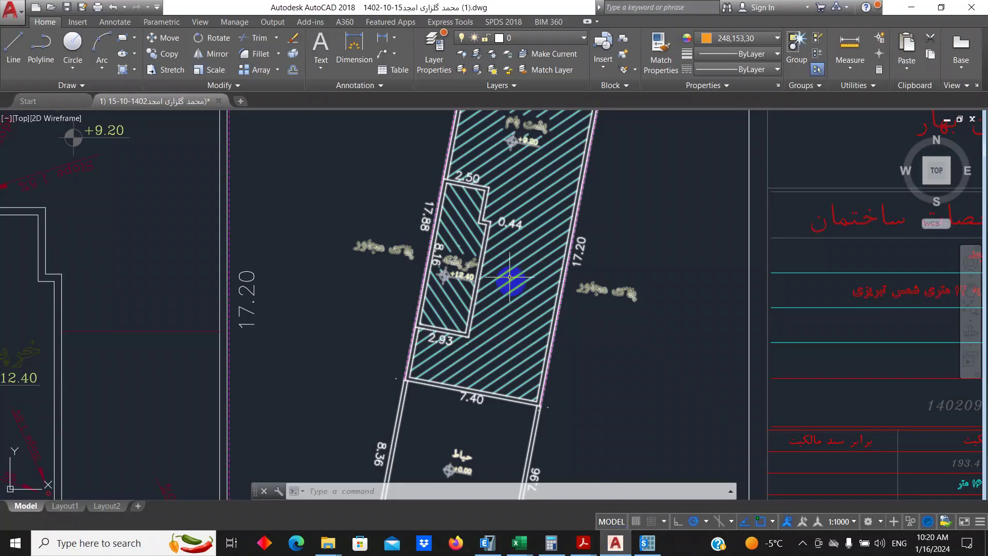
pyautogui.scroll(-5, 509, 277)
pyautogui.scroll(3, 410, 252)
pyautogui.moveTo(459, 188); pyautogui.dragTo(441, 309, button='middle')
pyautogui.scroll(5, 452, 181)
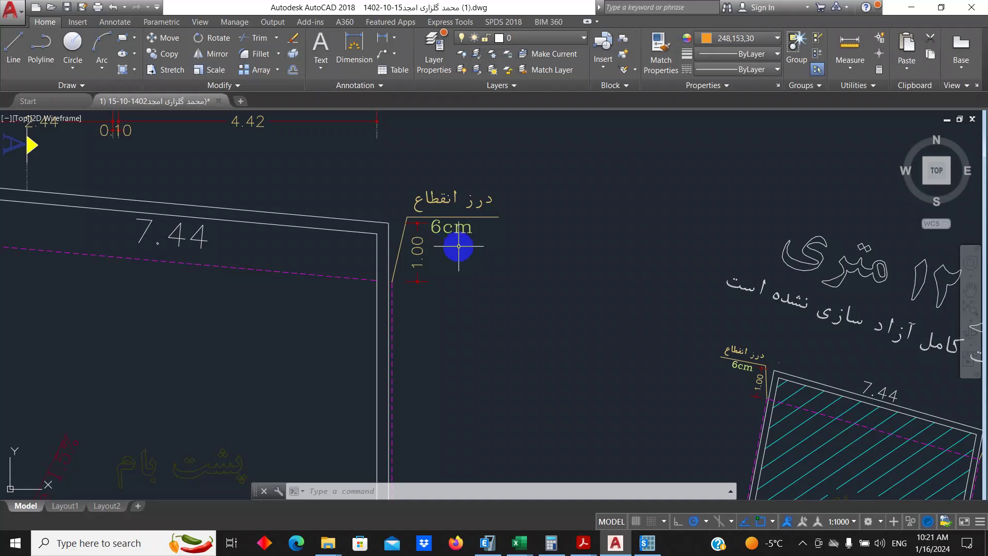
# Step: Back in SAFE, draw BEAM1 frame lines through the joints along axes A and B from grid 6 to grid 1, with a 25 cm plan offset
pyautogui.click(649, 543)
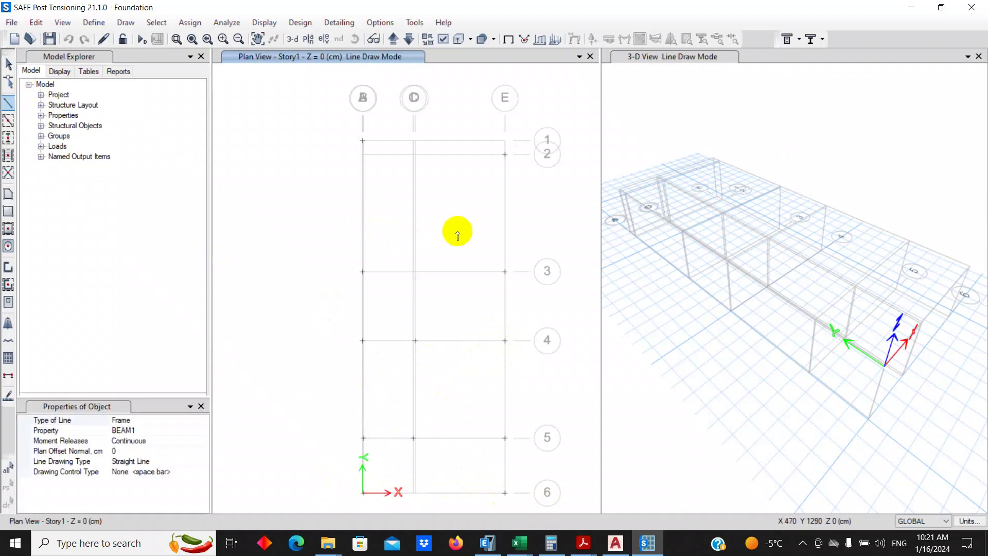
pyautogui.click(138, 452)
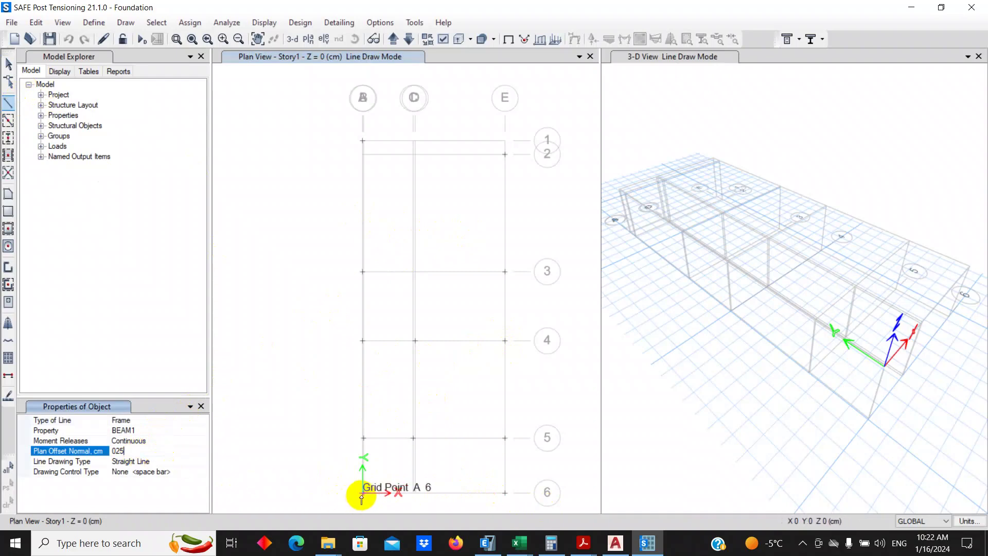
pyautogui.scroll(5, 367, 499)
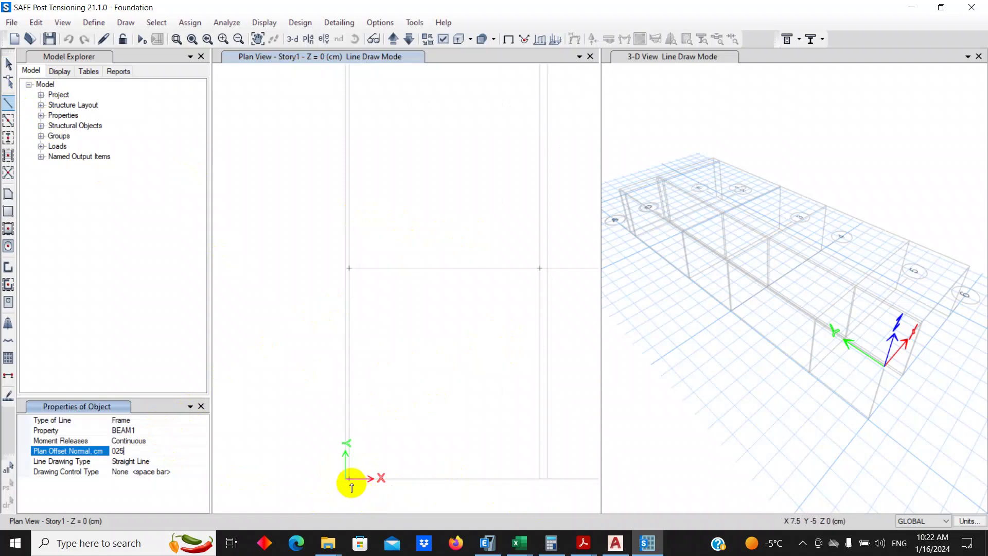
pyautogui.click(351, 481)
pyautogui.scroll(-4, 360, 484)
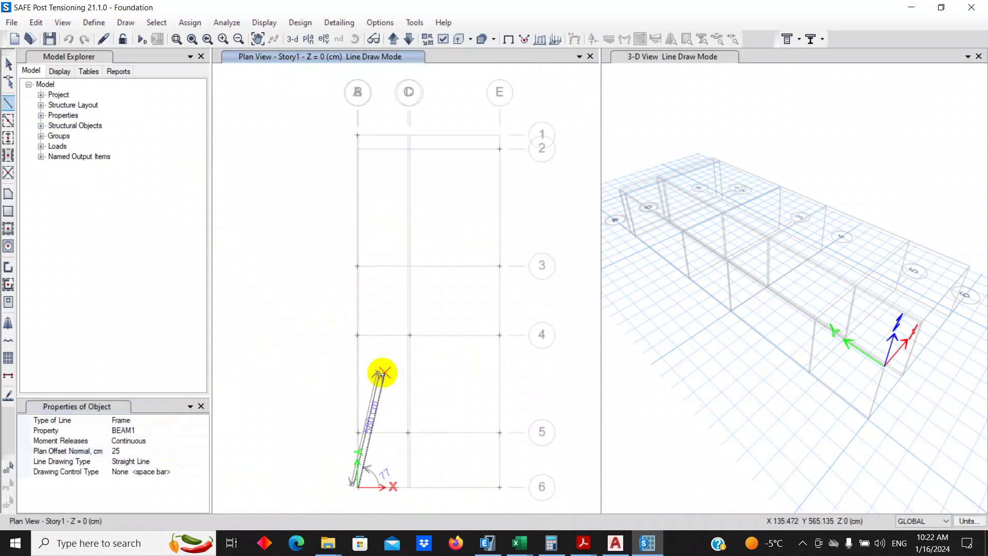
pyautogui.scroll(4, 365, 375)
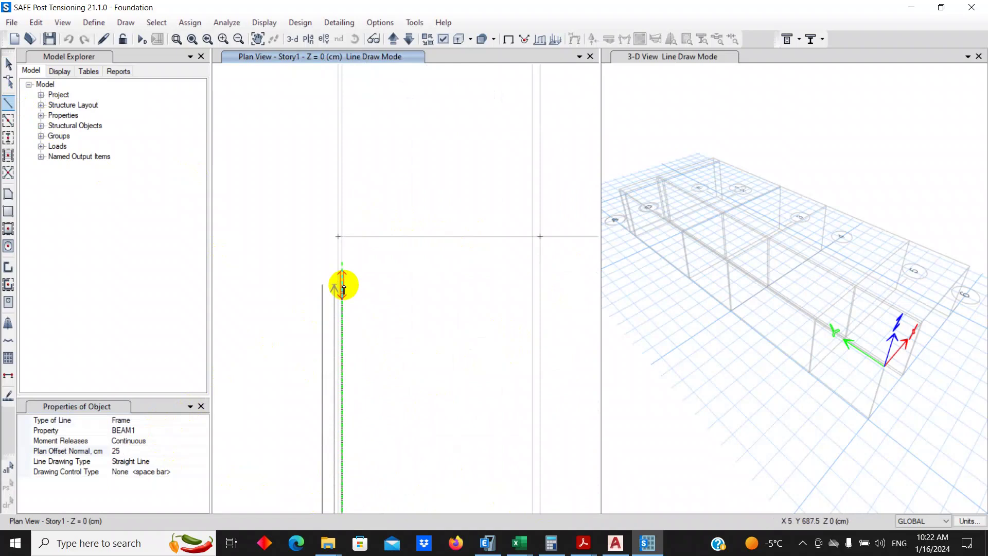
pyautogui.scroll(-3, 364, 382)
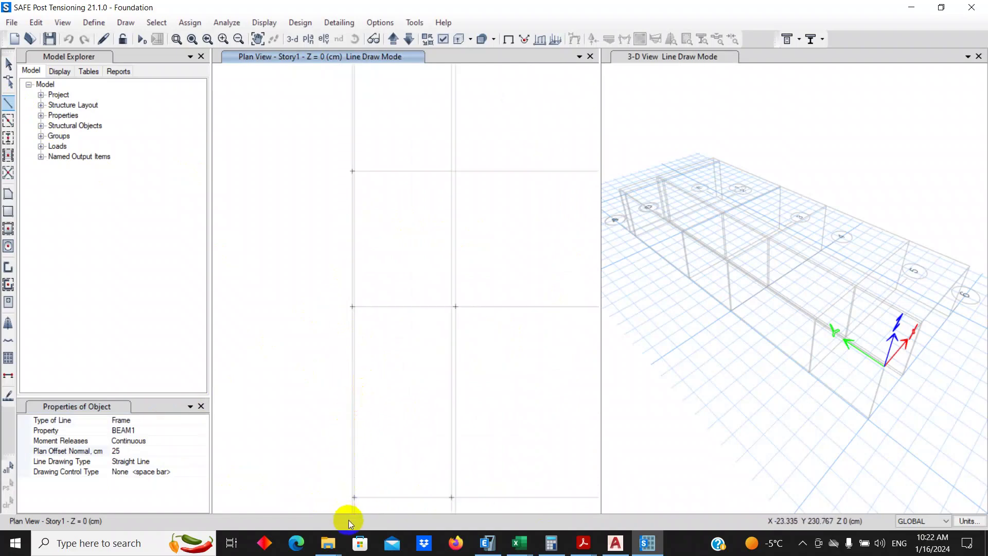
pyautogui.scroll(4, 356, 500)
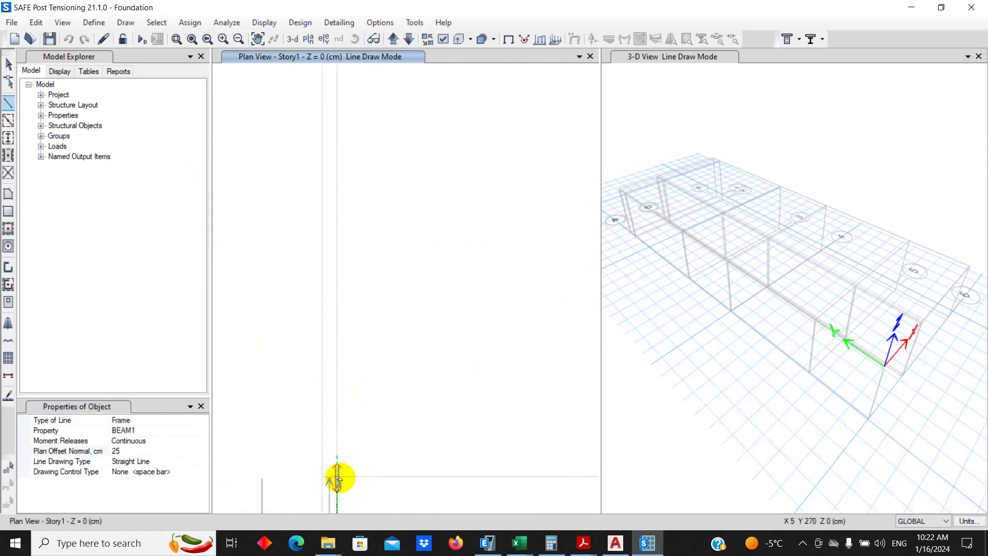
pyautogui.scroll(-3, 355, 475)
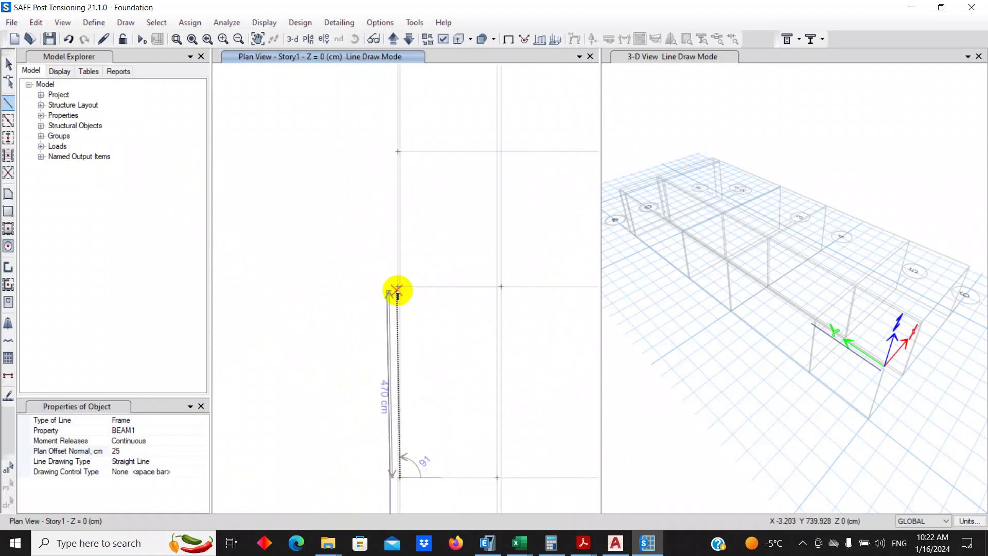
pyautogui.scroll(-3, 403, 329)
pyautogui.scroll(3, 400, 309)
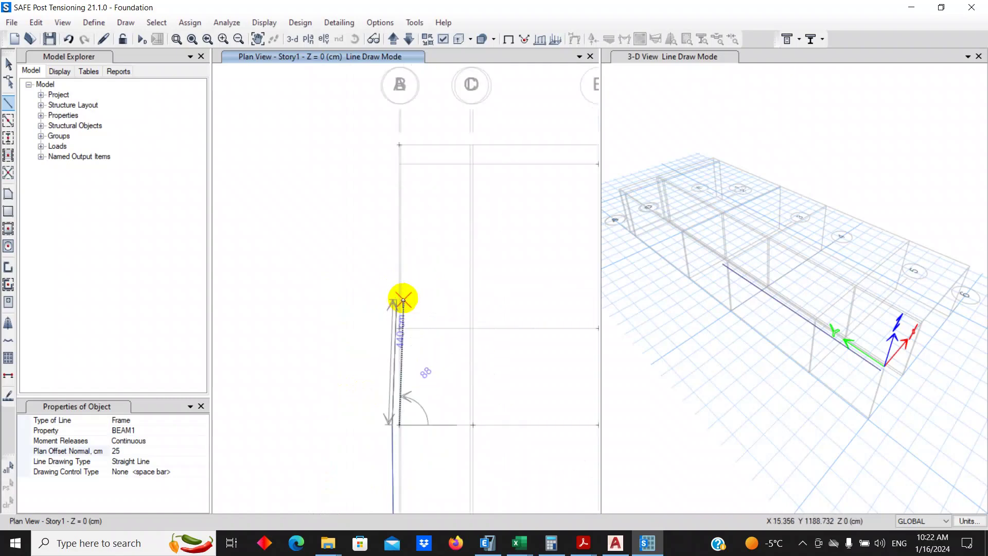
pyautogui.scroll(-2, 403, 278)
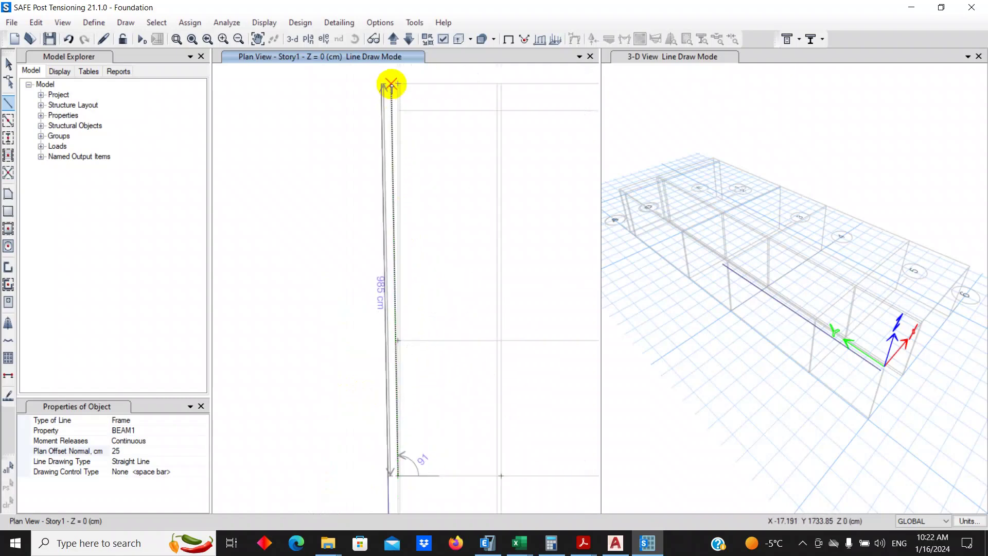
pyautogui.click(397, 88)
# Step: Continue the 25 cm offset frame lines from the grid 1 joint to the E-2 joint, and down axis E to grid 6
pyautogui.scroll(-3, 394, 183)
pyautogui.scroll(3, 422, 179)
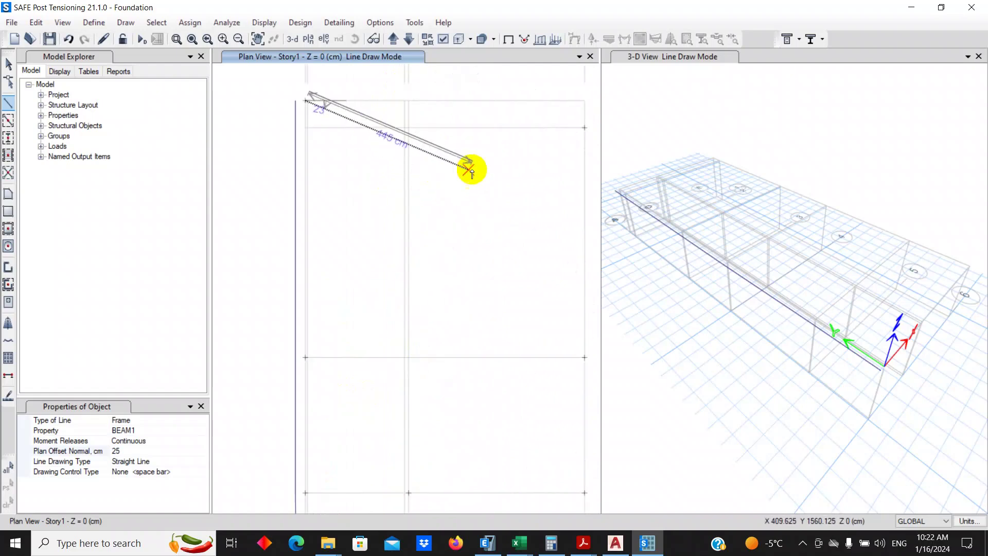
pyautogui.click(584, 125)
pyautogui.scroll(-3, 541, 180)
pyautogui.scroll(4, 550, 237)
pyautogui.scroll(-3, 527, 360)
pyautogui.scroll(3, 525, 391)
pyautogui.click(500, 484)
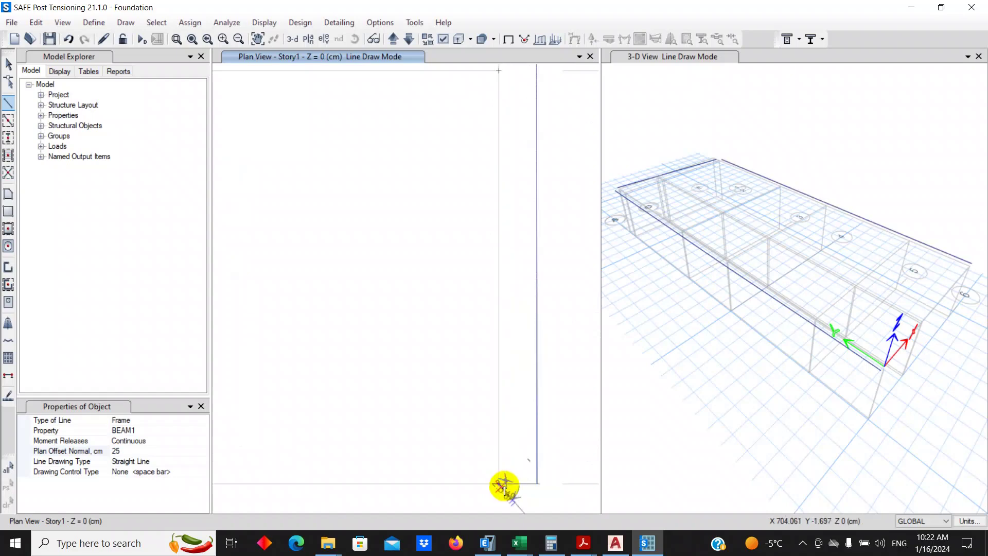
# Step: Set the plan offset to 50 cm and draw frame lines along grid 6 between axes E and A in both directions, one on each side
pyautogui.click(129, 454)
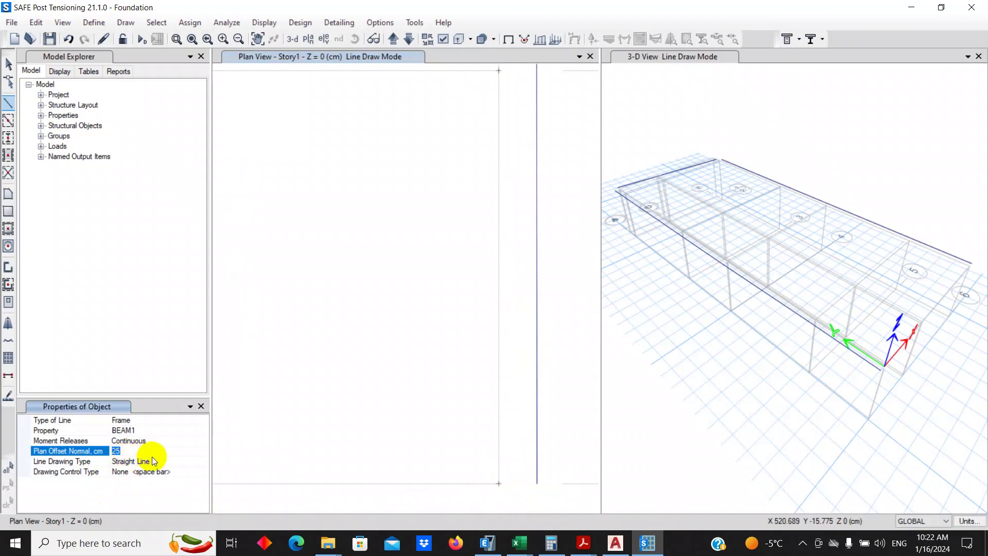
pyautogui.write('50')
pyautogui.scroll(-2, 415, 391)
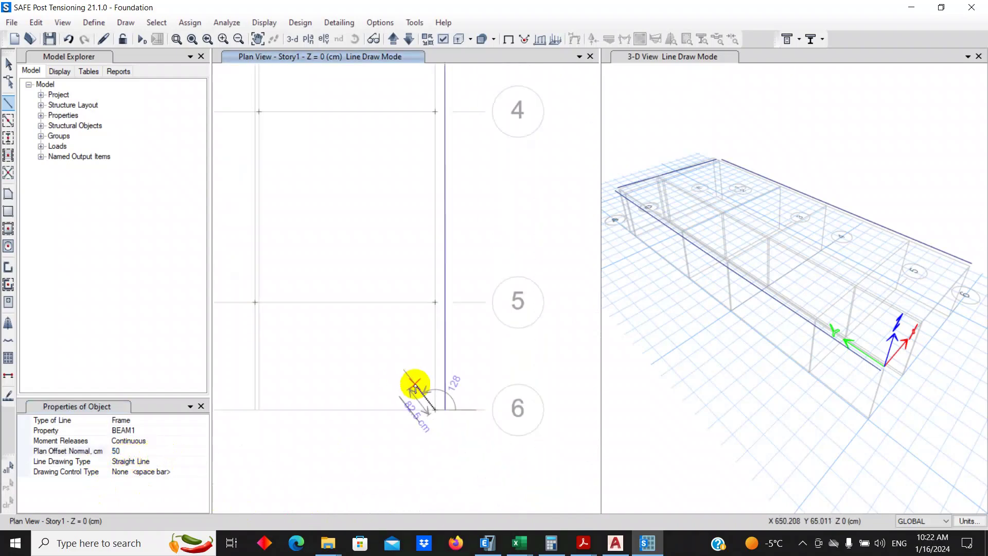
pyautogui.scroll(-2, 360, 415)
pyautogui.scroll(5, 288, 417)
pyautogui.scroll(-3, 288, 417)
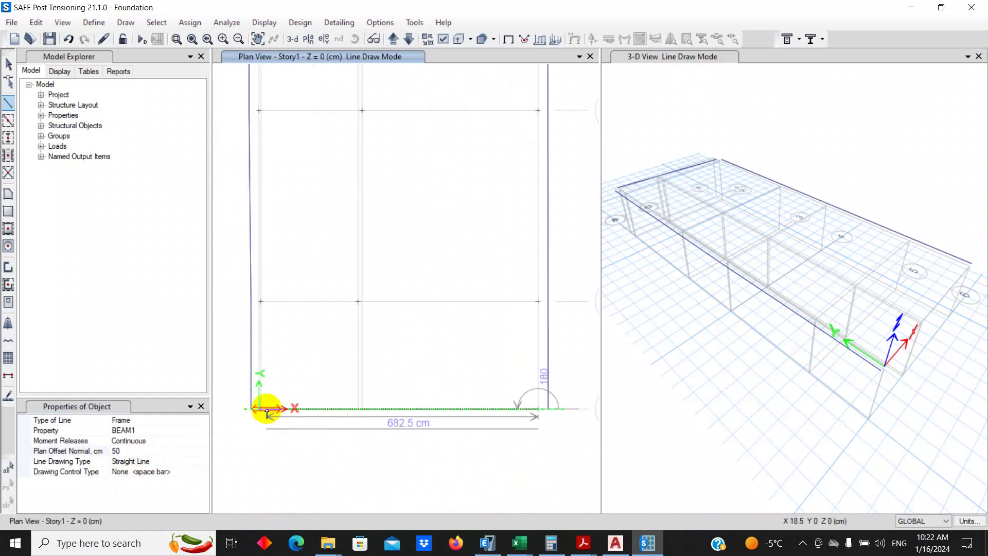
pyautogui.scroll(3, 260, 413)
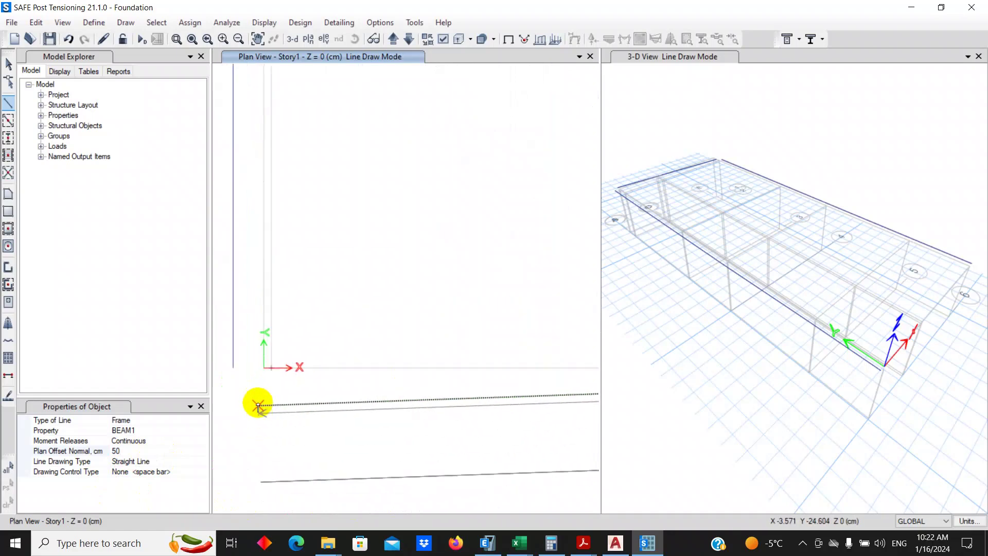
pyautogui.click(274, 366)
pyautogui.scroll(-3, 276, 367)
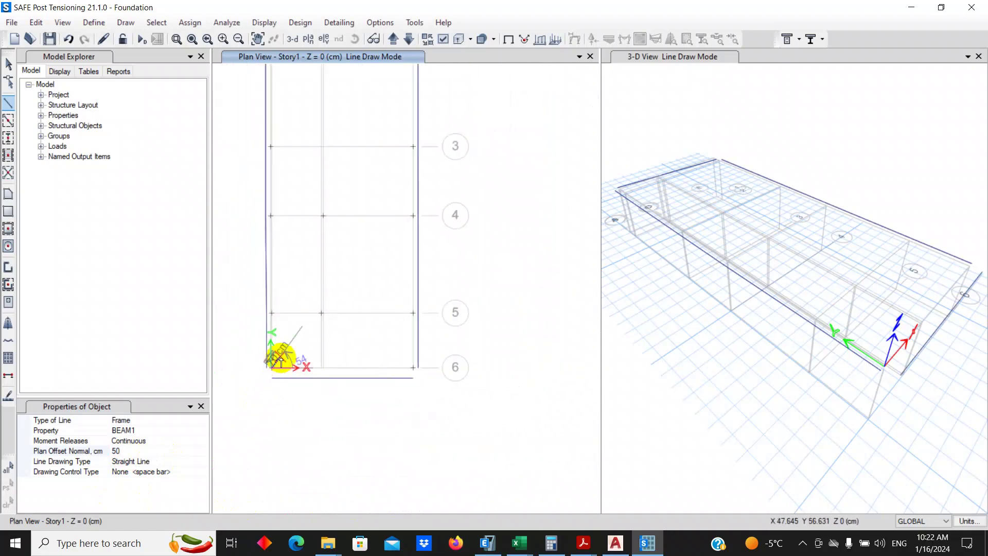
pyautogui.click(413, 367)
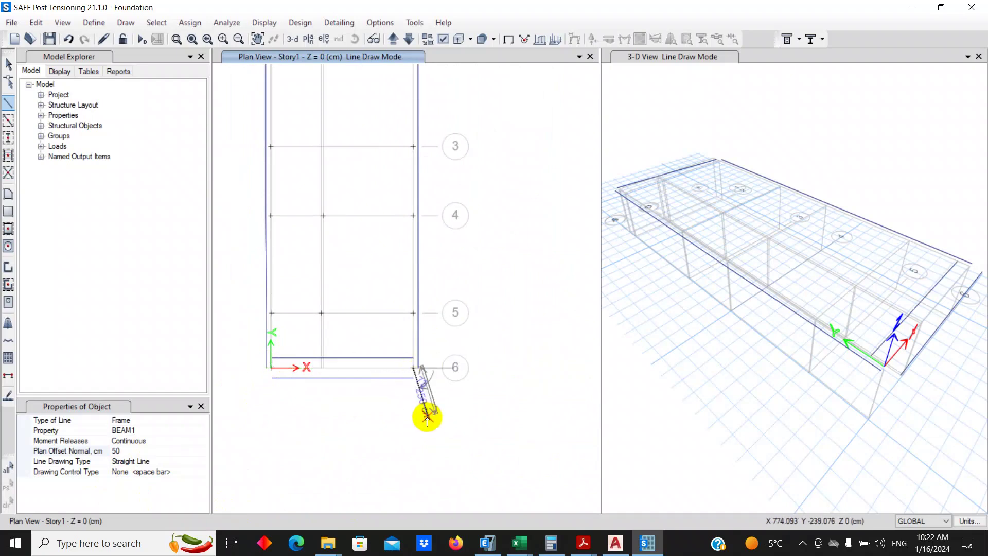
# Step: Set the plan offset to 75 cm and draw frame lines from E-6 along axis E to E-2 and across to B-1
pyautogui.click(125, 449)
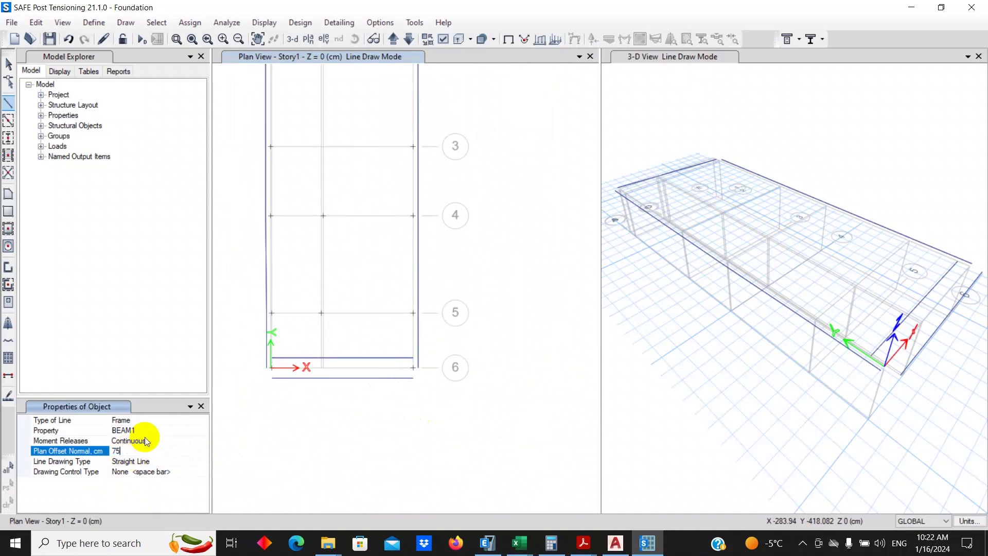
pyautogui.write('75')
pyautogui.scroll(-2, 397, 340)
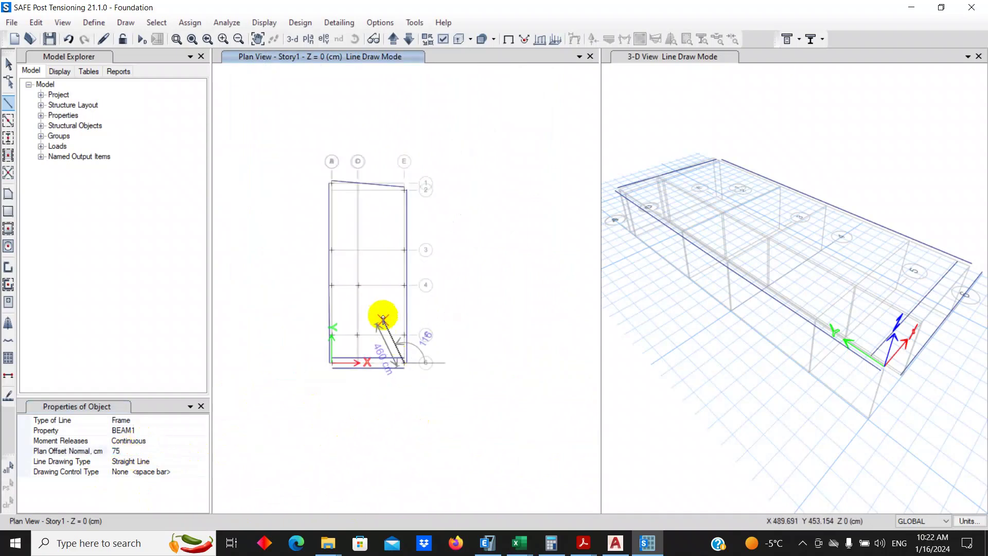
pyautogui.scroll(2, 395, 211)
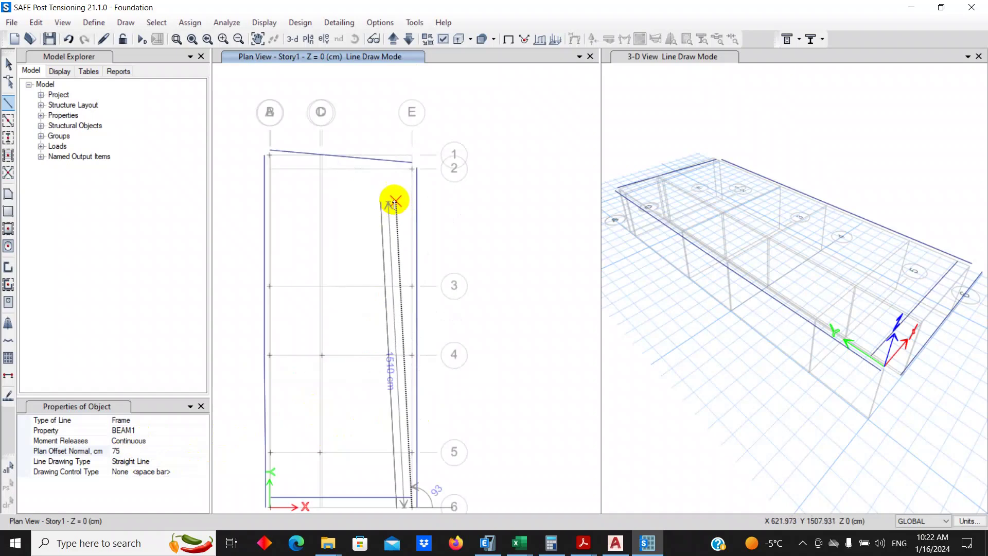
pyautogui.click(412, 169)
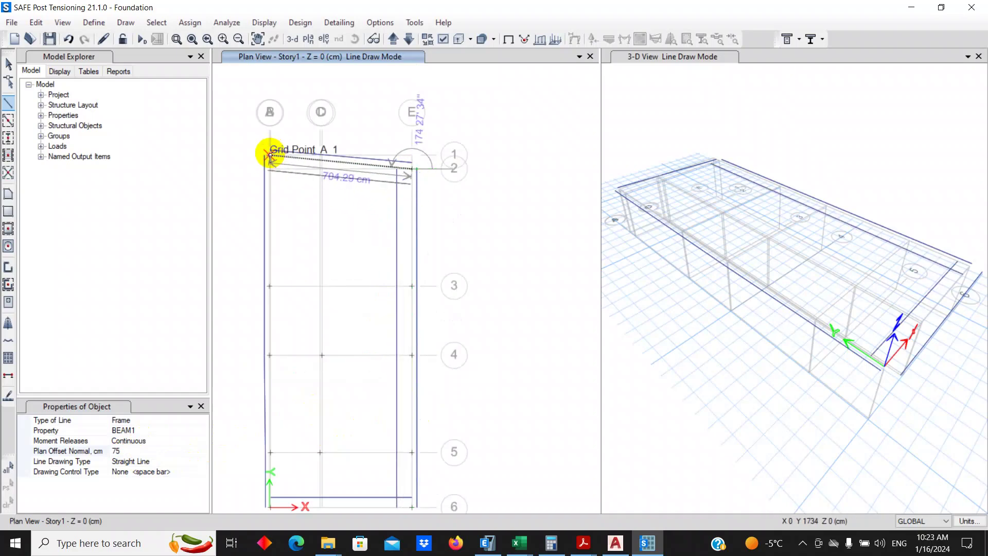
pyautogui.scroll(3, 270, 157)
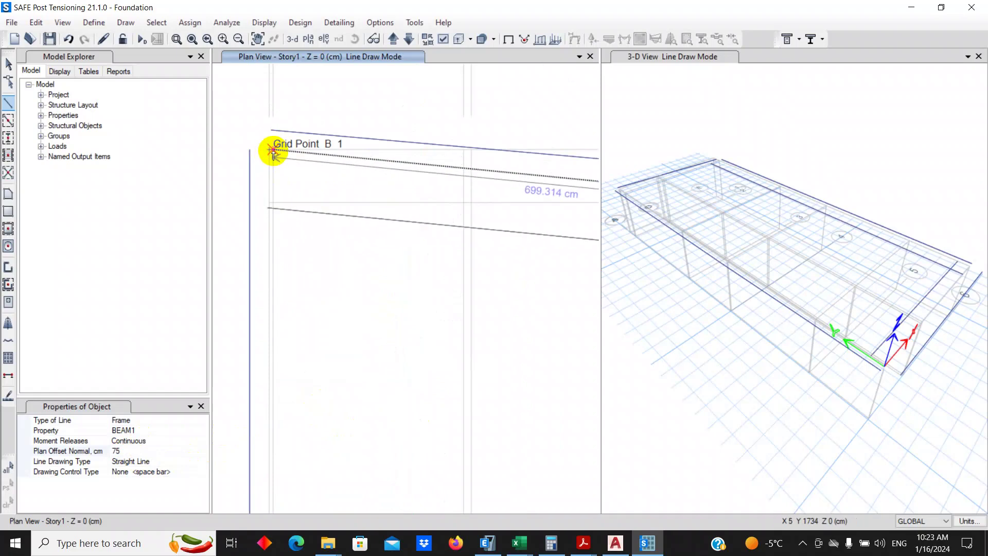
pyautogui.click(273, 157)
# Step: Continue the 75 cm offset frame lines from the grid 1 joint through A-4 and the grid 5 joint to B-6, ending the chain there
pyautogui.scroll(-3, 273, 157)
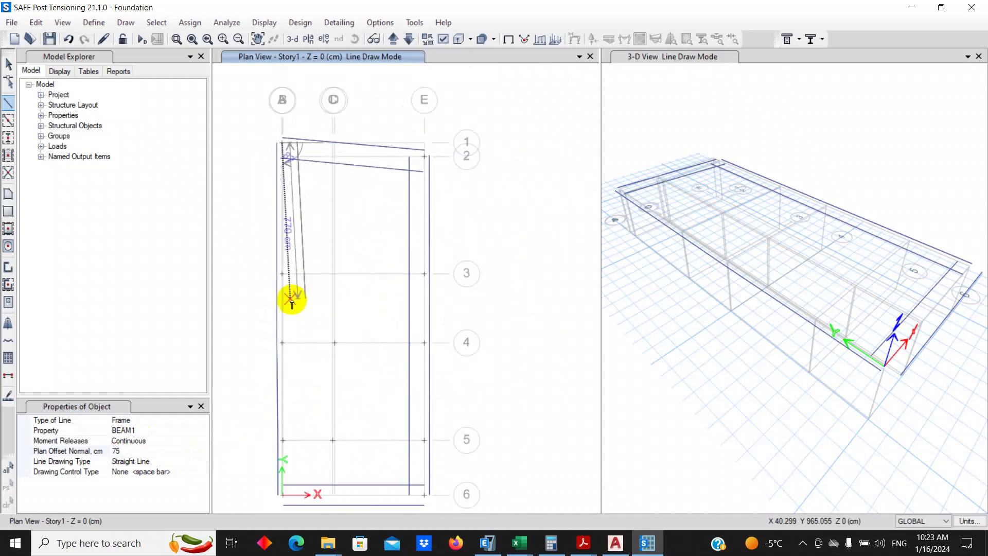
pyautogui.scroll(2, 296, 318)
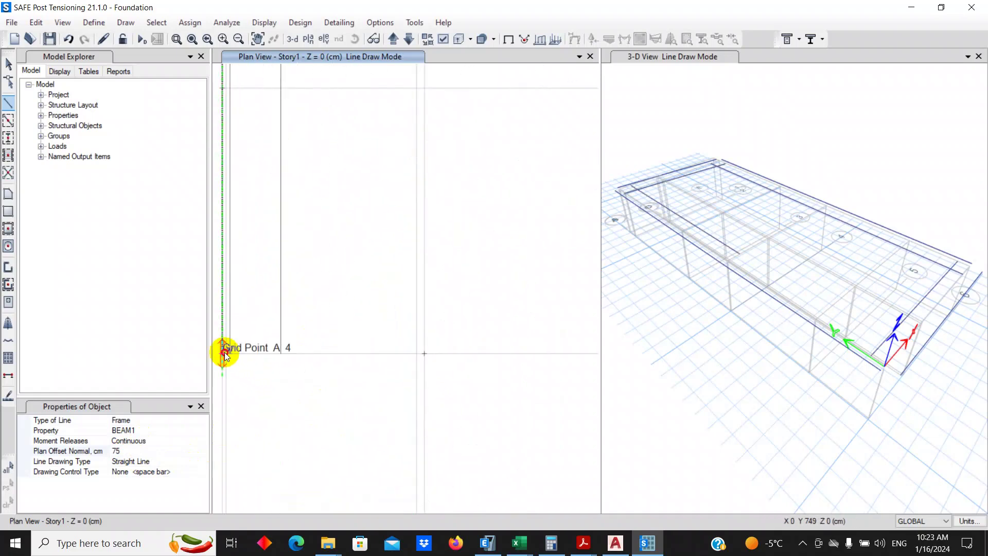
pyautogui.click(224, 354)
pyautogui.scroll(-3, 291, 316)
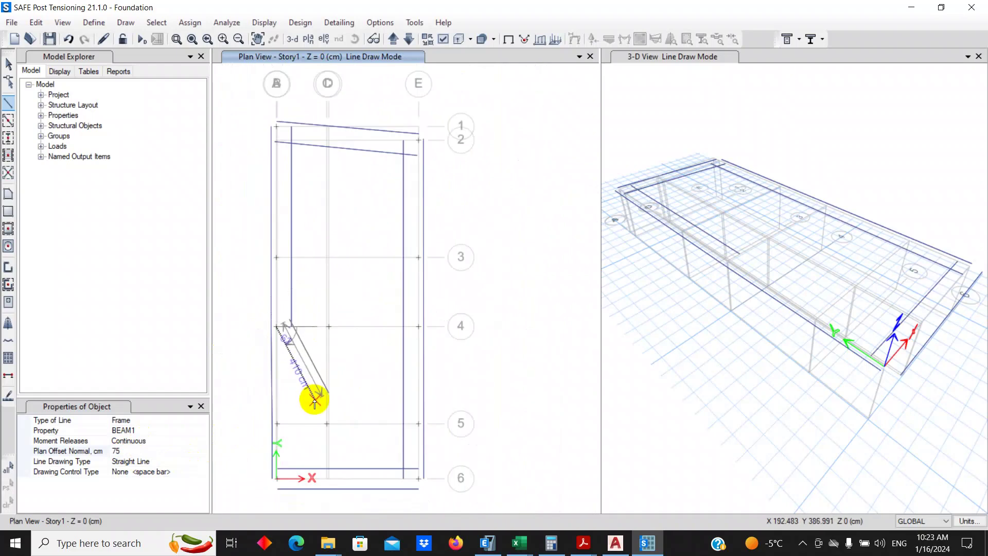
pyautogui.scroll(3, 306, 415)
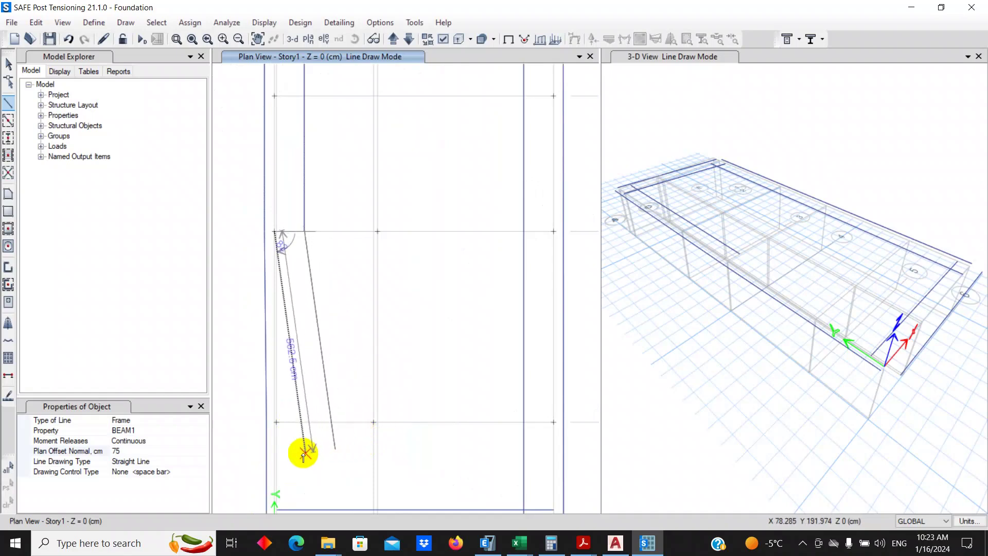
pyautogui.scroll(2, 278, 427)
pyautogui.click(275, 422)
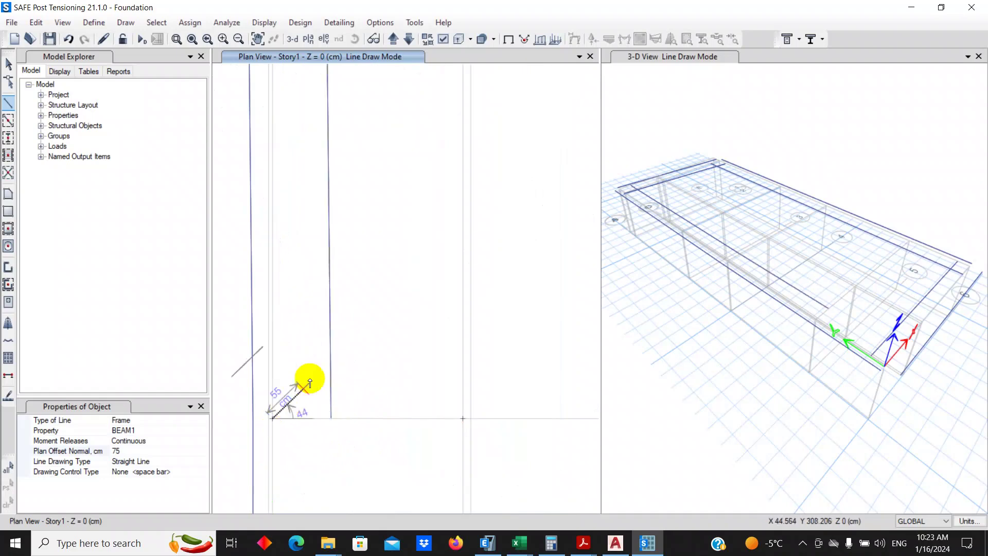
pyautogui.scroll(-3, 324, 341)
pyautogui.scroll(2, 332, 414)
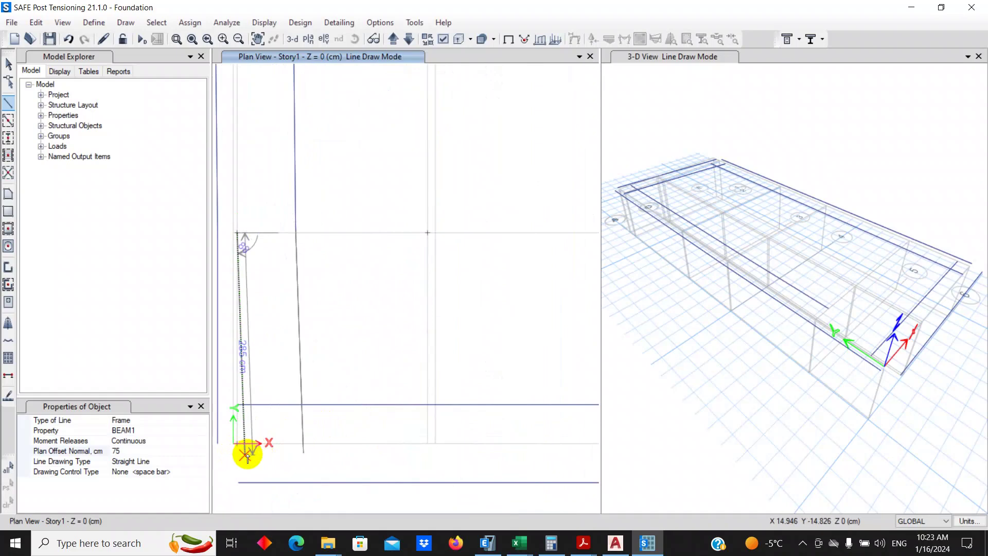
pyautogui.click(238, 445)
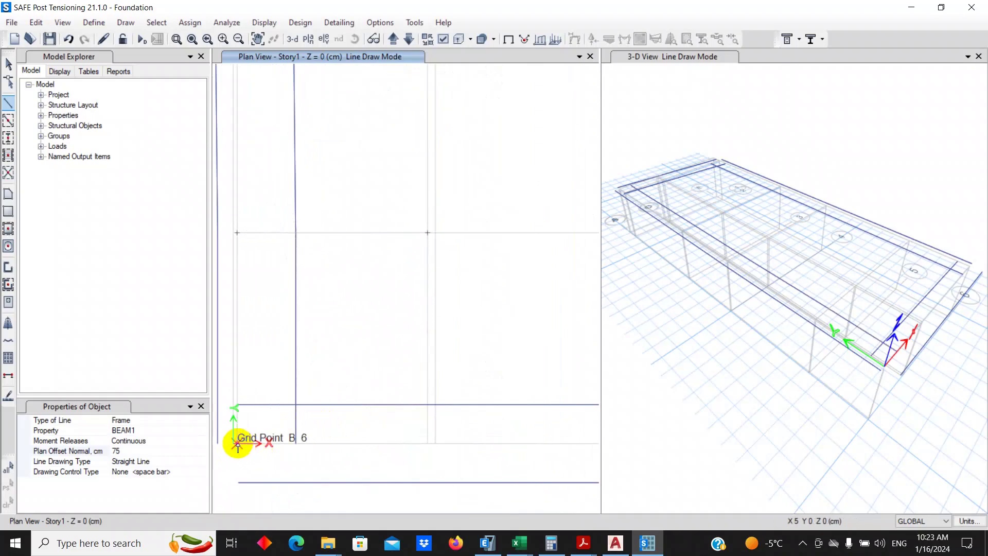
pyautogui.scroll(-3, 273, 452)
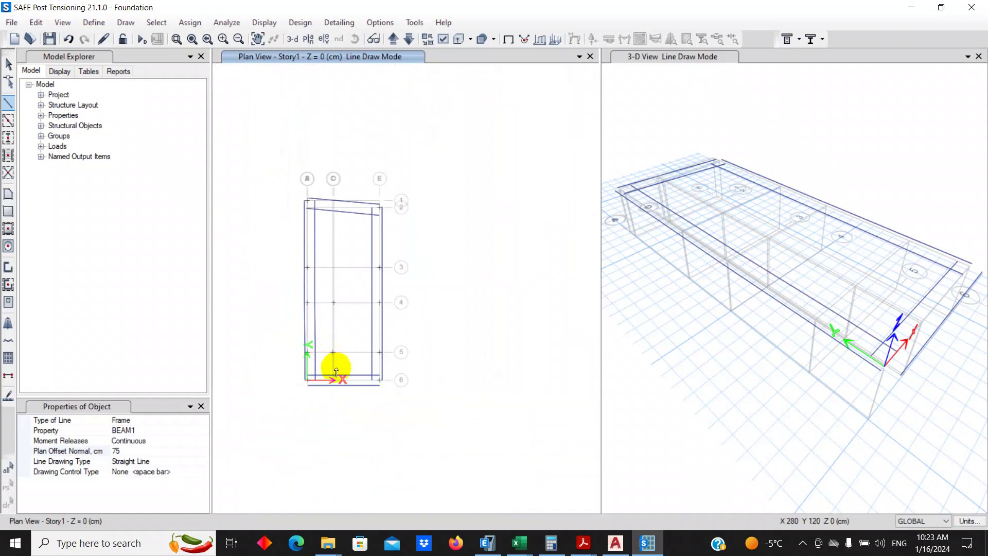
# Step: Set the plan offset for the frame lines to 50 cm
pyautogui.click(114, 451)
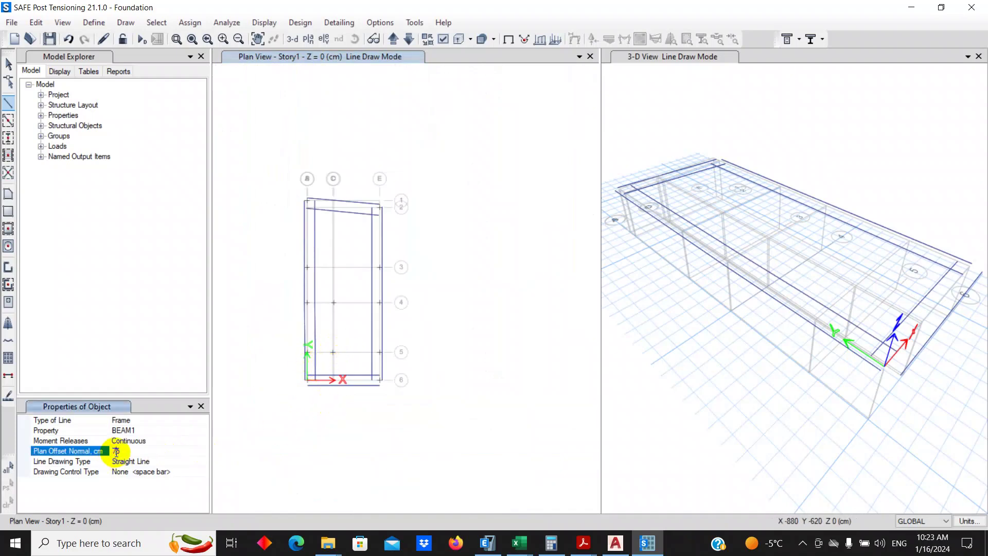
pyautogui.press('Return')
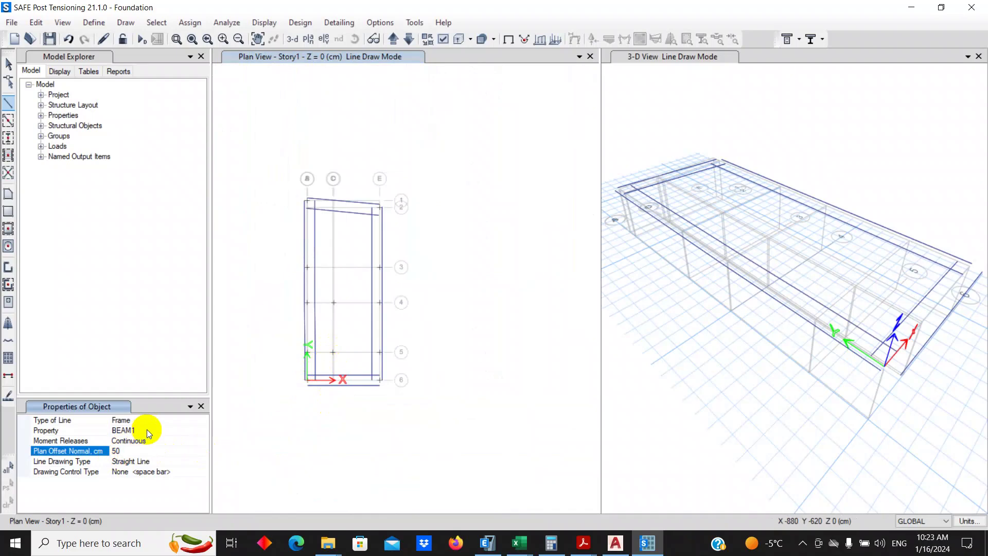
# Step: Switch to the AutoCAD drawing and examine the column positions on the floor plans around grids 3, 4 and 5
pyautogui.click(616, 544)
pyautogui.scroll(-3, 498, 298)
pyautogui.moveTo(441, 353); pyautogui.dragTo(805, 271, button='middle')
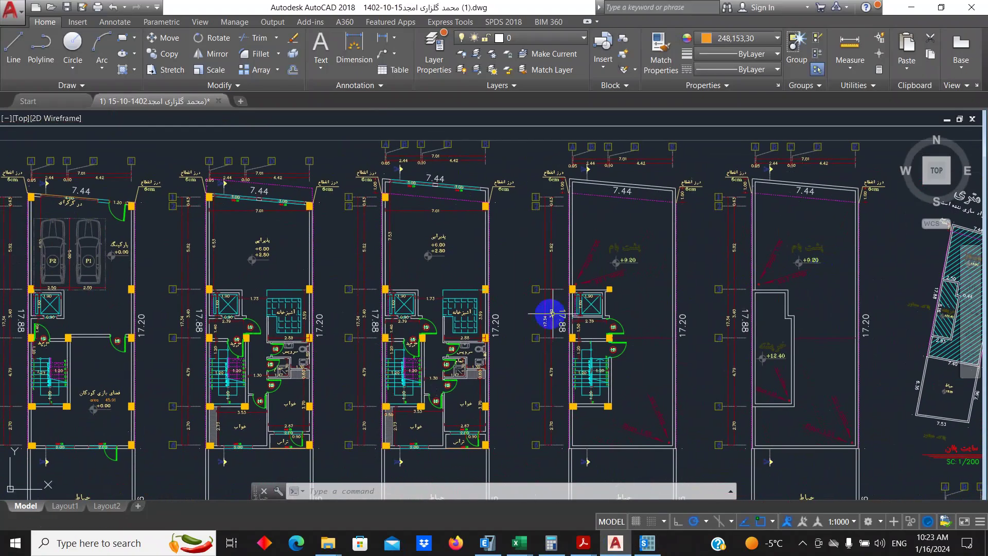
pyautogui.scroll(5, 430, 342)
pyautogui.moveTo(430, 341); pyautogui.dragTo(622, 247, button='middle')
pyautogui.scroll(-3, 611, 226)
pyautogui.moveTo(575, 280)
pyautogui.mouseDown(button='middle')
pyautogui.moveTo(606, 163)
pyautogui.moveTo(590, 348)
pyautogui.mouseUp(button='middle')
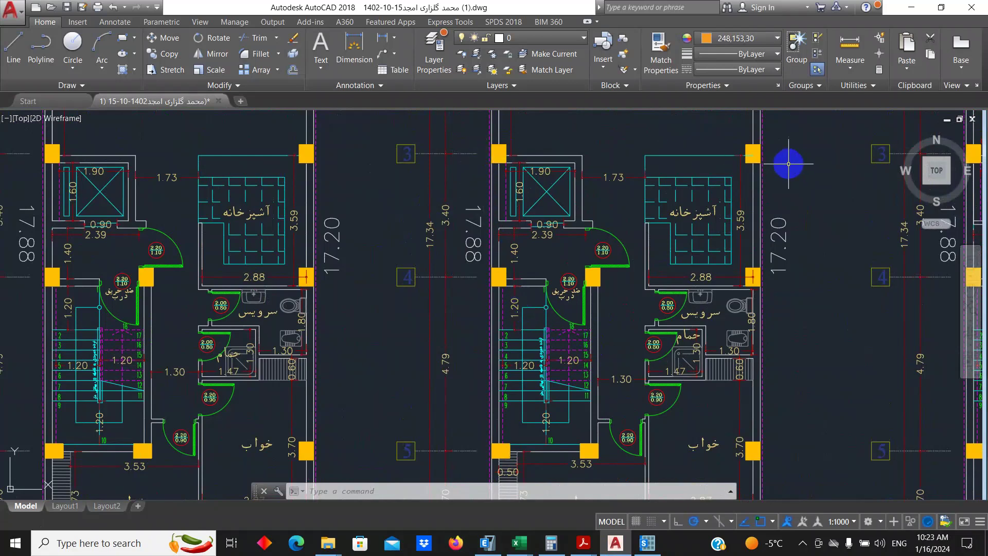
pyautogui.scroll(-5, 600, 191)
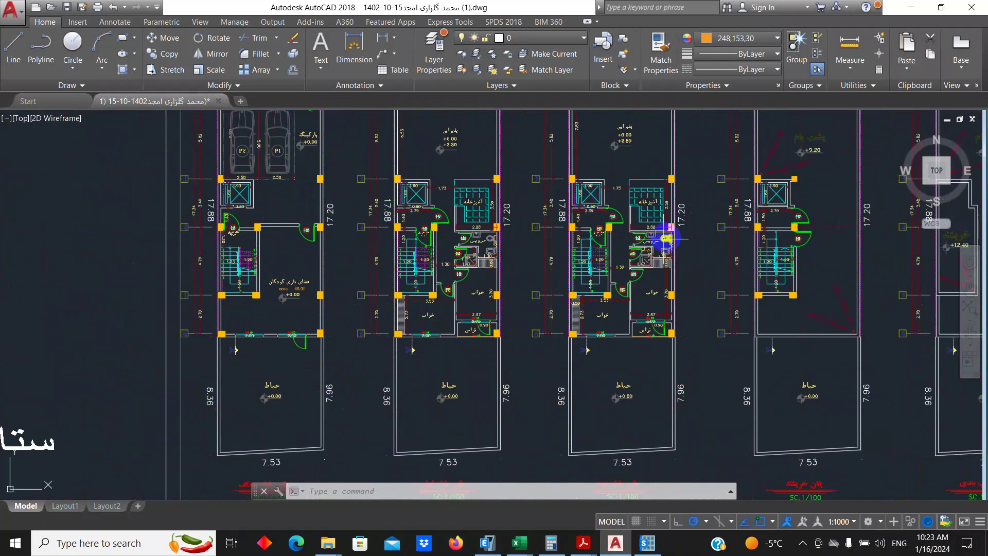
# Step: Back in SAFE, draw 50 cm offset frame lines along grid 5 between axes B and E in both directions, one on each side
pyautogui.click(641, 546)
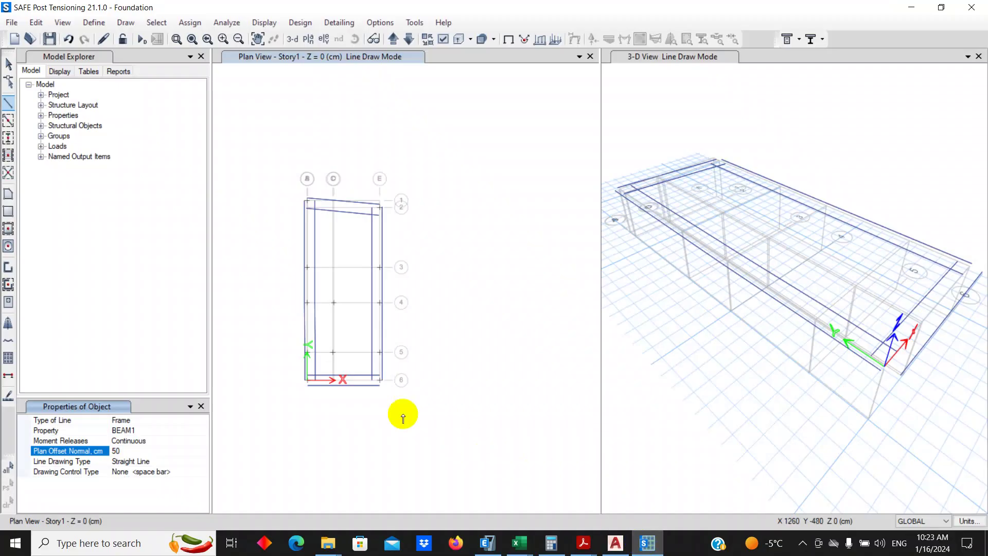
pyautogui.scroll(2, 322, 375)
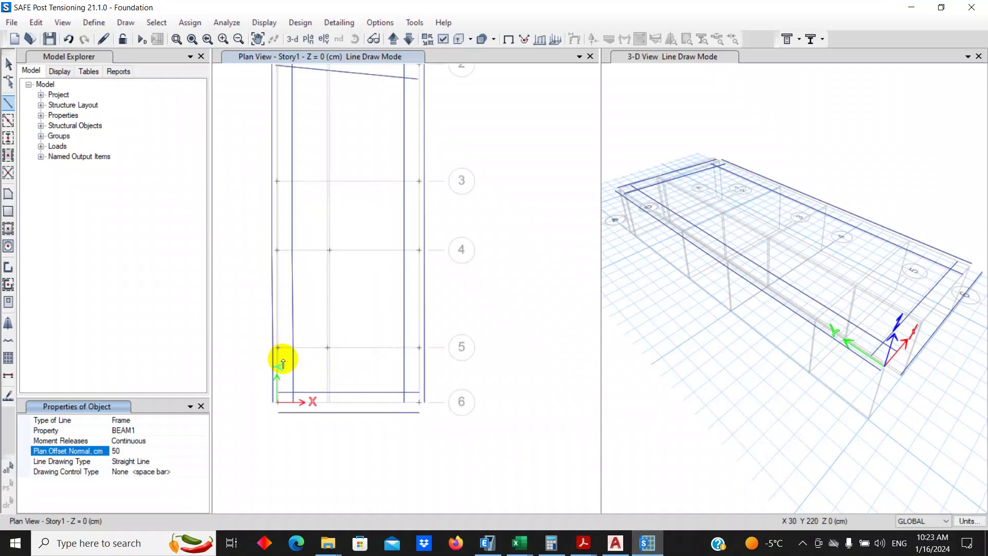
pyautogui.scroll(2, 278, 354)
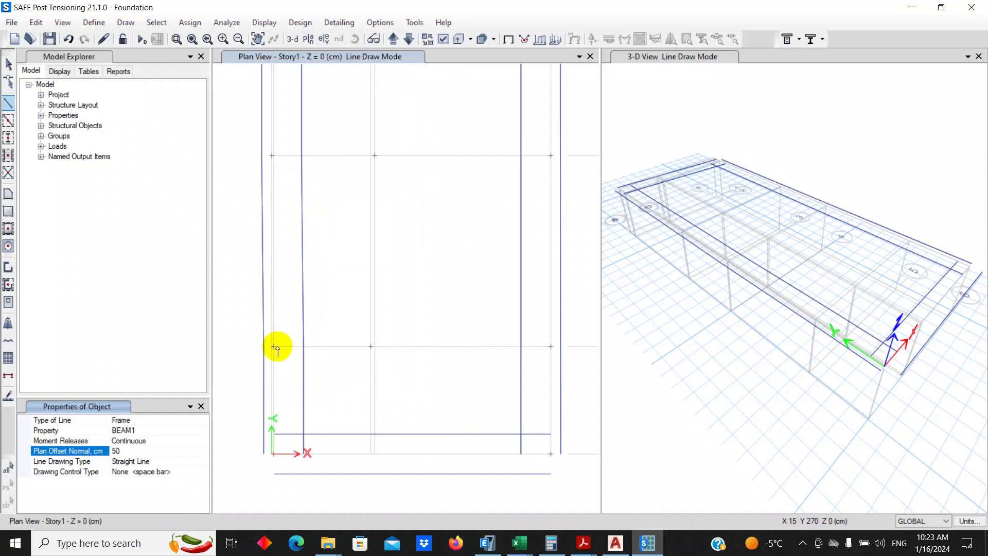
pyautogui.scroll(2, 276, 351)
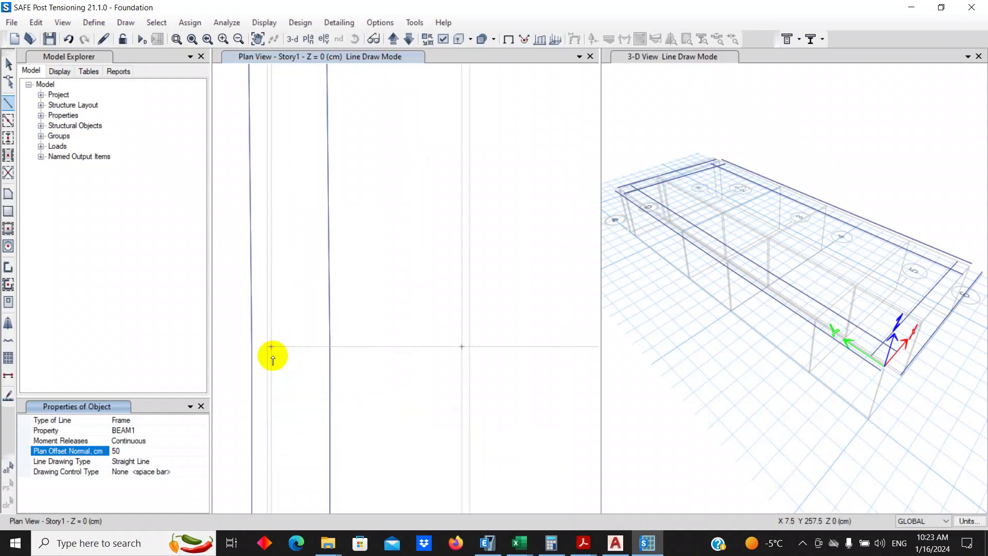
pyautogui.click(272, 348)
pyautogui.scroll(-4, 271, 350)
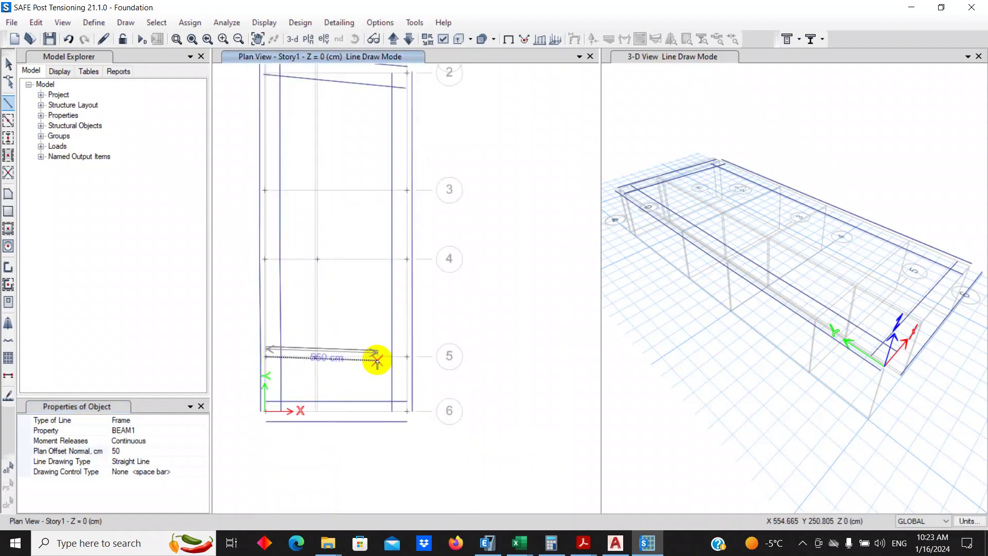
pyautogui.click(406, 357)
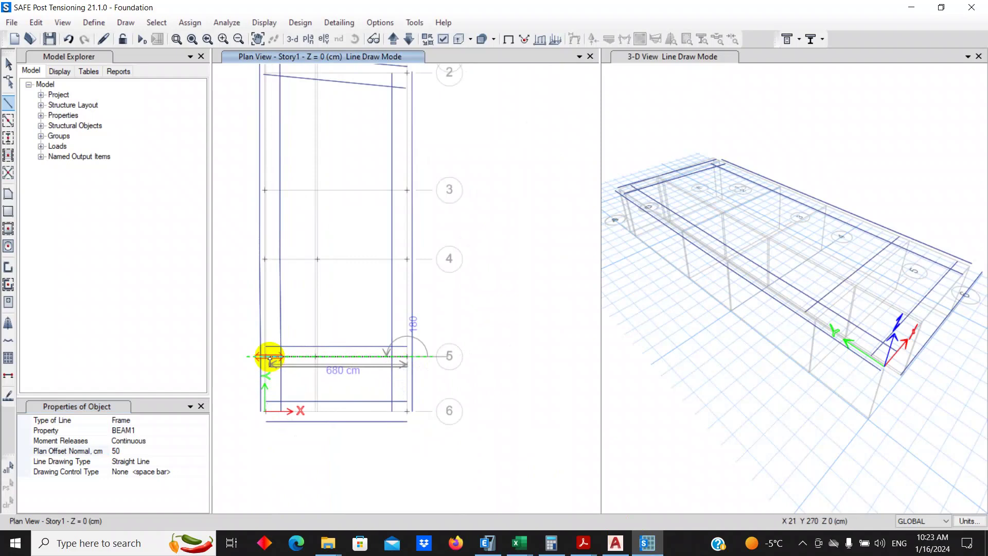
pyautogui.scroll(3, 266, 354)
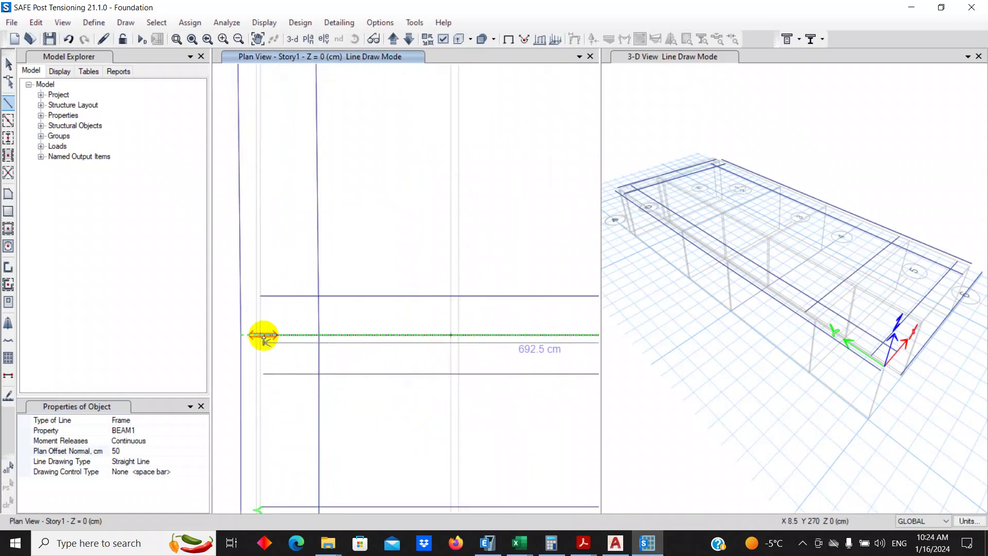
pyautogui.click(261, 334)
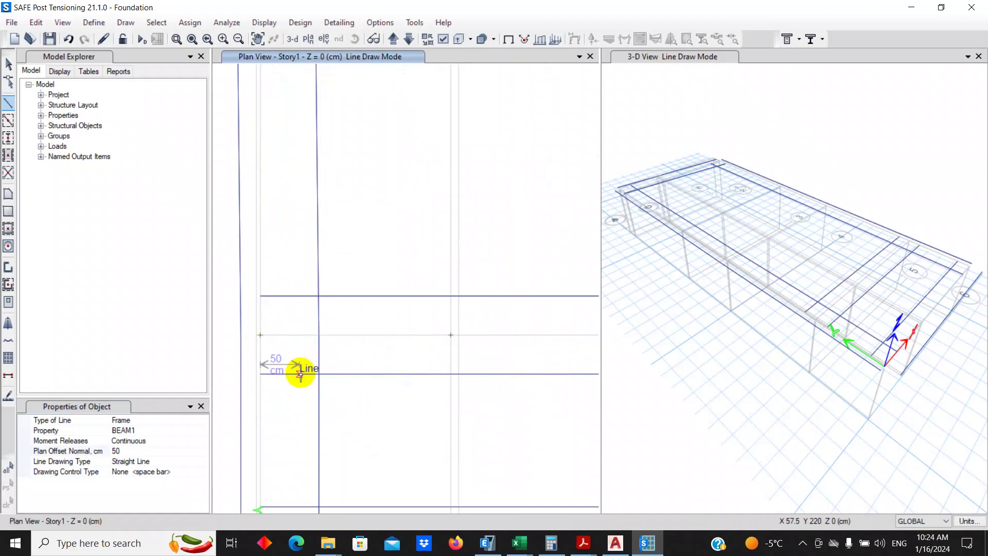
# Step: Draw 50 cm offset frame lines along grid 4 between the joints on axes A and E, one on each side
pyautogui.scroll(-5, 298, 370)
pyautogui.click(298, 268)
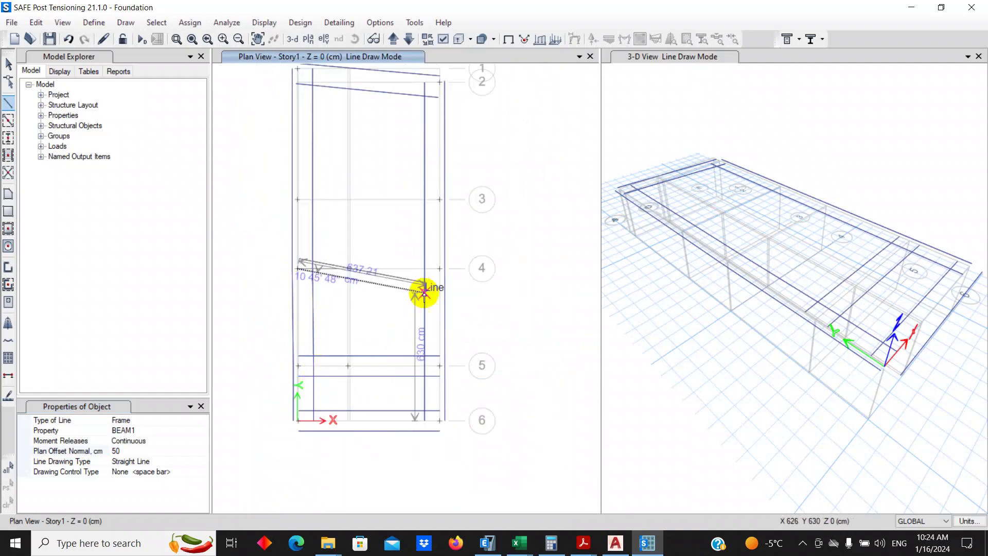
pyautogui.click(442, 268)
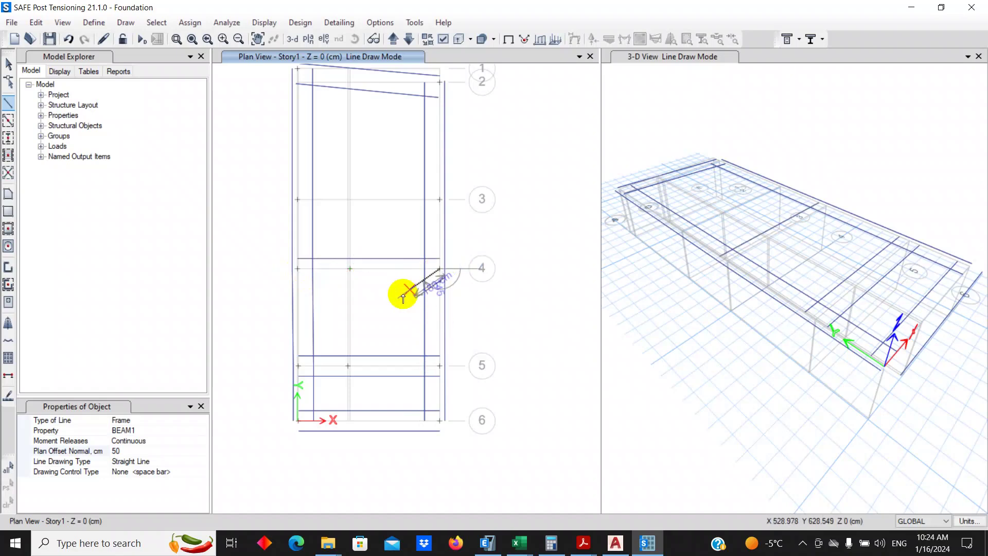
pyautogui.doubleClick(301, 269)
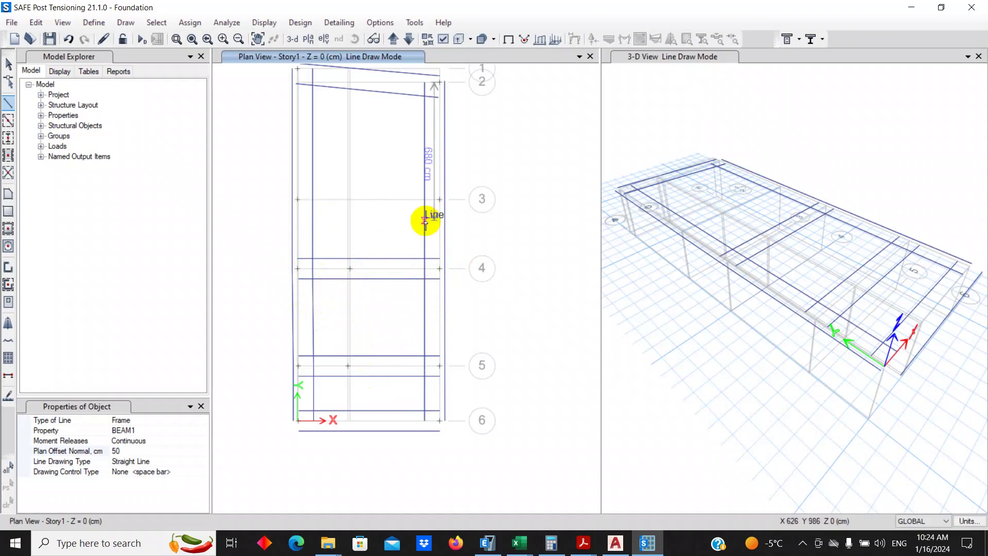
# Step: Switch to the AutoCAD drawing and measure from the corner to the edge midpoint of the left column on grid 3
pyautogui.click(614, 542)
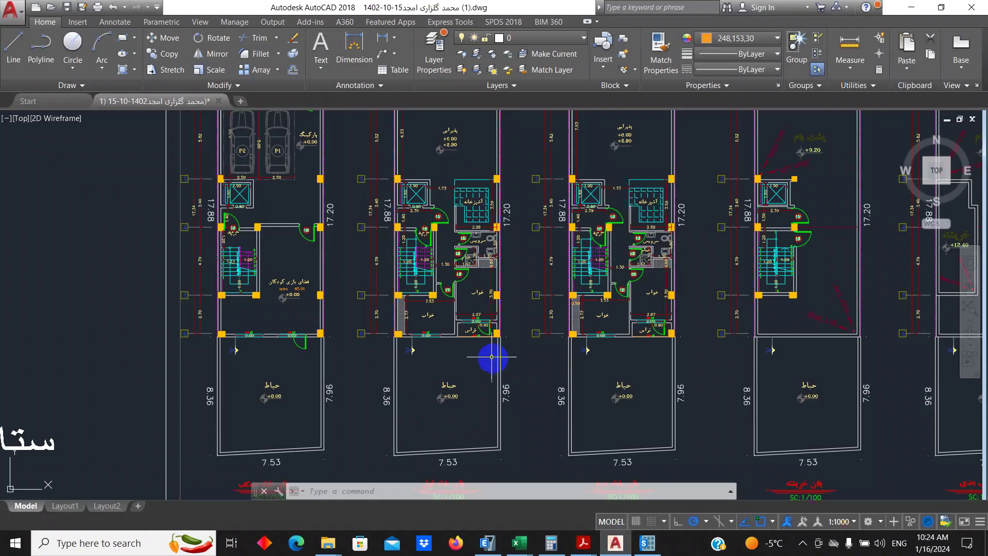
pyautogui.scroll(4, 401, 273)
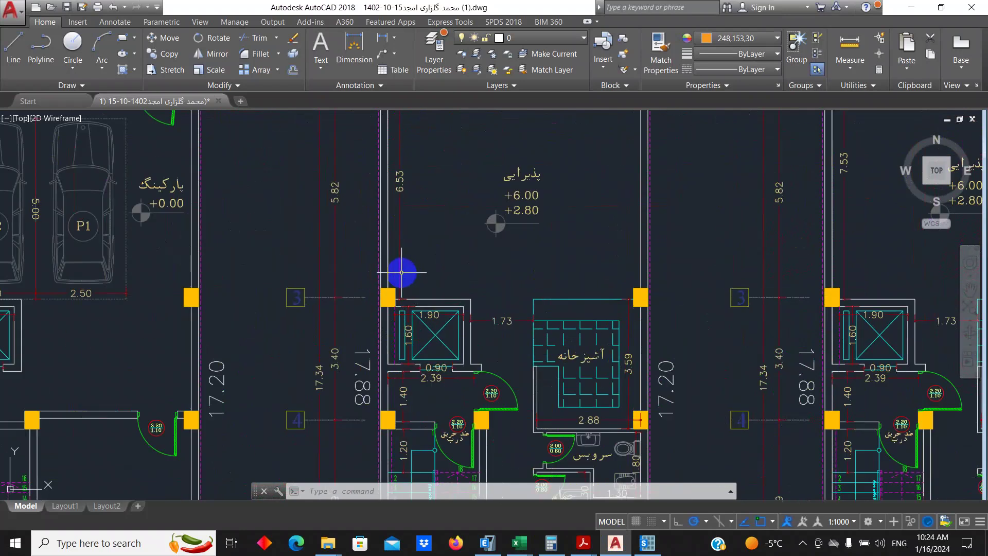
pyautogui.scroll(3, 383, 309)
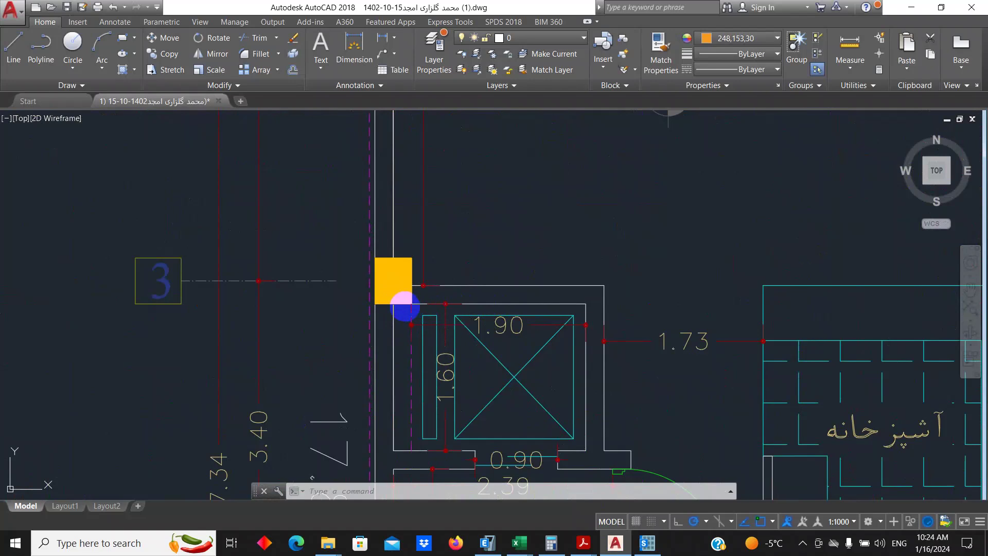
pyautogui.write('di')
pyautogui.press('space')
pyautogui.scroll(4, 409, 311)
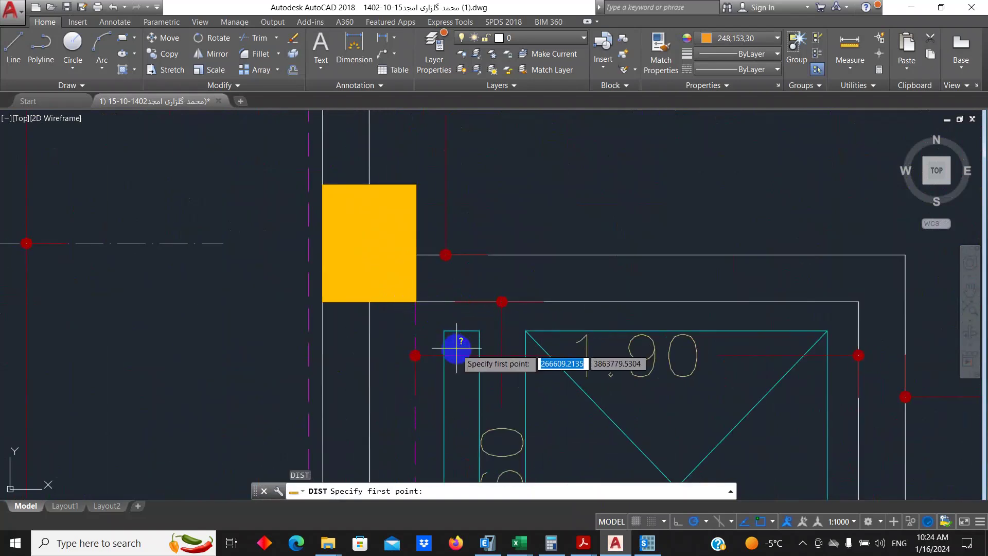
pyautogui.scroll(-2, 457, 355)
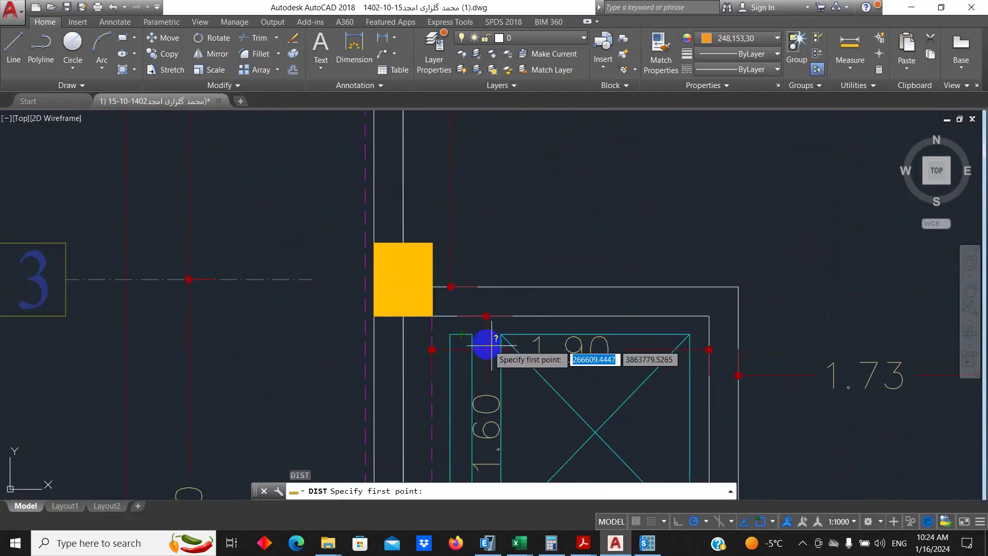
pyautogui.click(433, 315)
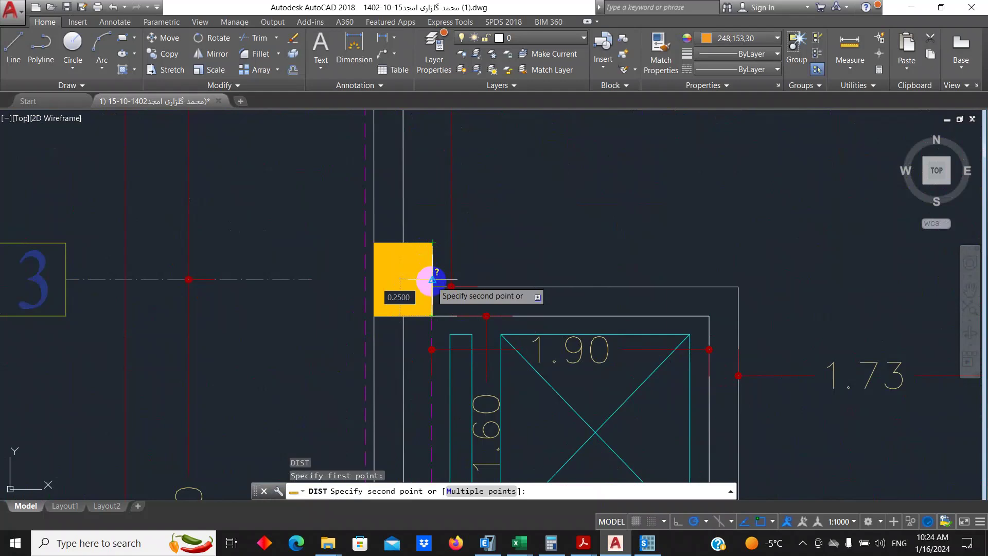
pyautogui.click(432, 279)
pyautogui.scroll(-2, 519, 332)
pyautogui.scroll(-2, 519, 332)
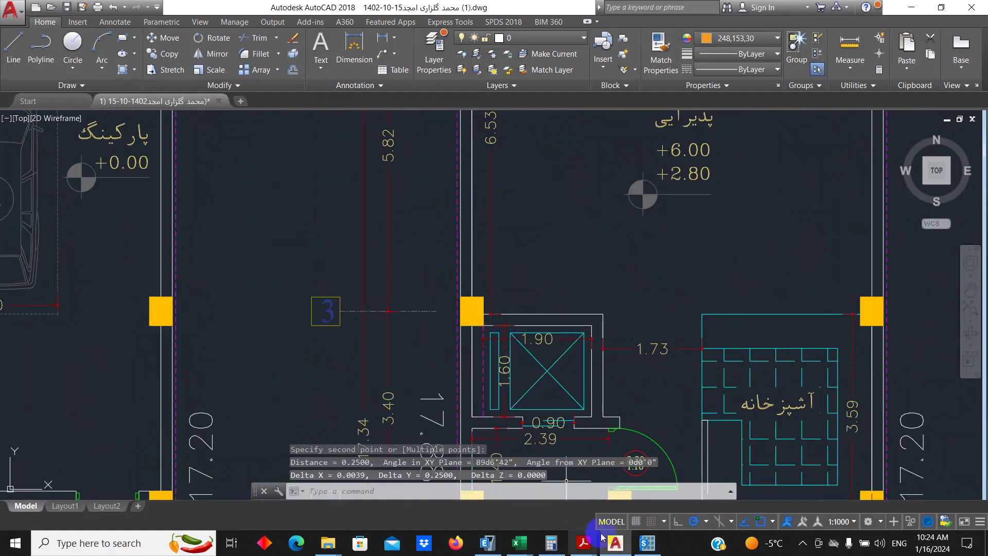
# Step: Back in SAFE, set the plan offset to 75 cm and draw a frame line along grid 3 from axis A to E
pyautogui.click(647, 543)
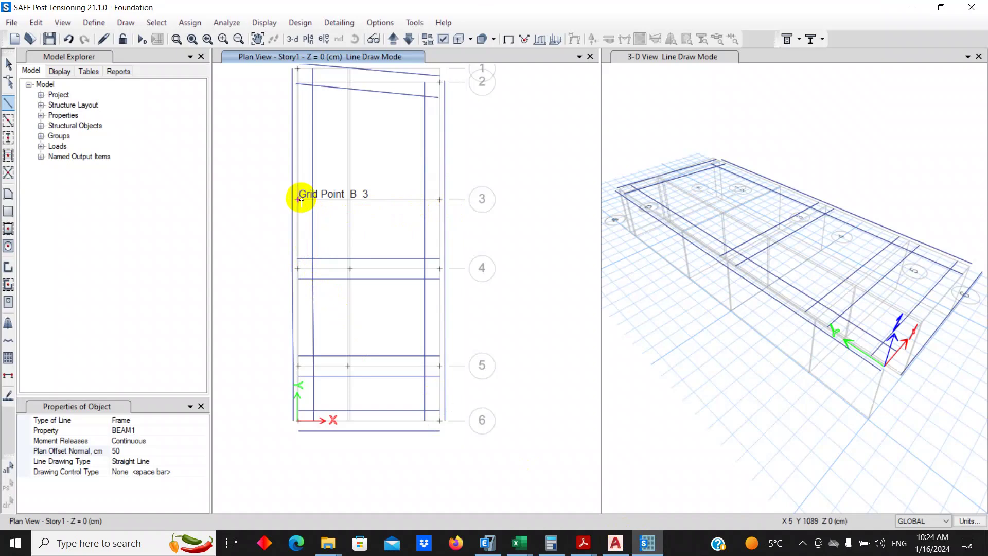
pyautogui.click(132, 452)
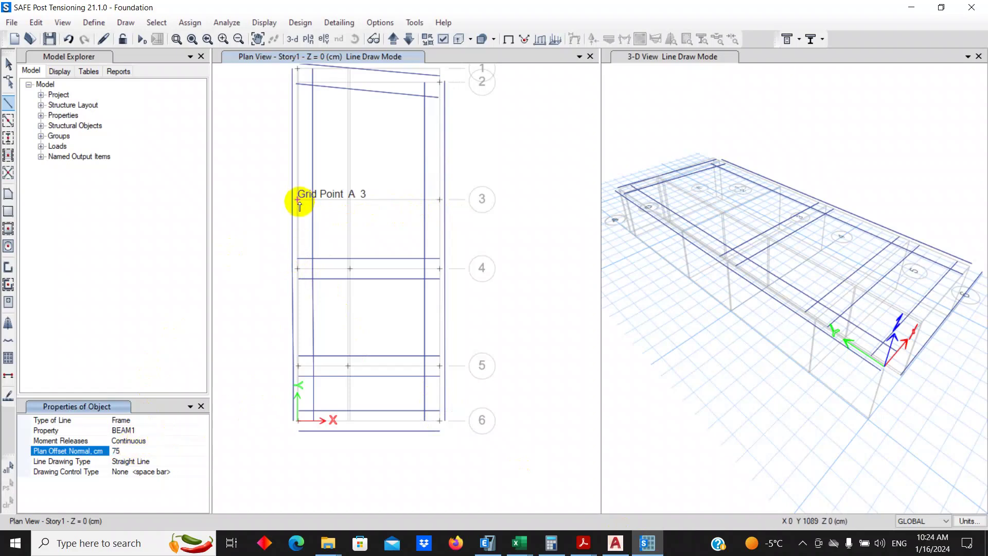
pyautogui.click(298, 200)
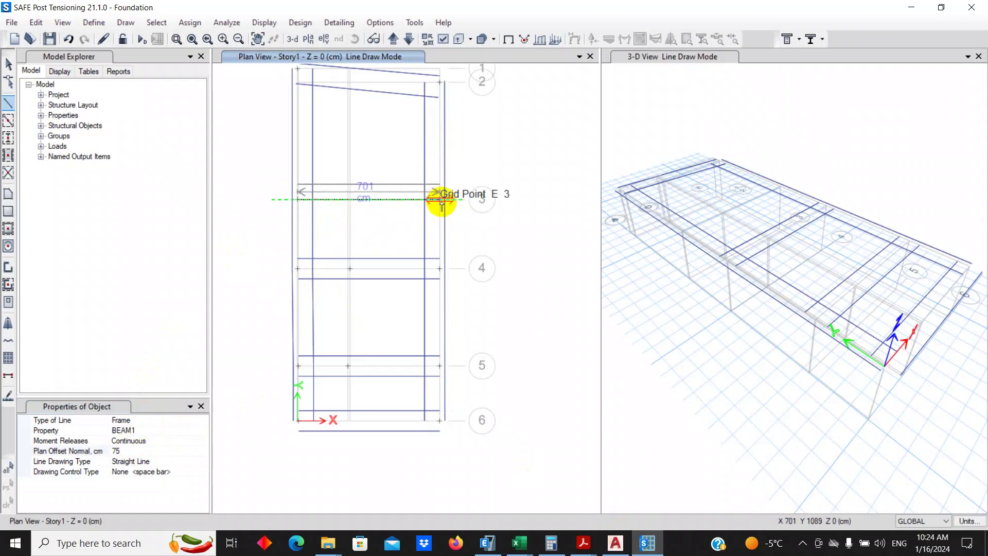
pyautogui.click(440, 200)
# Step: Set the plan offset to 25 cm and draw the opposite frame line along grid 3 from axis E back to A
pyautogui.click(118, 449)
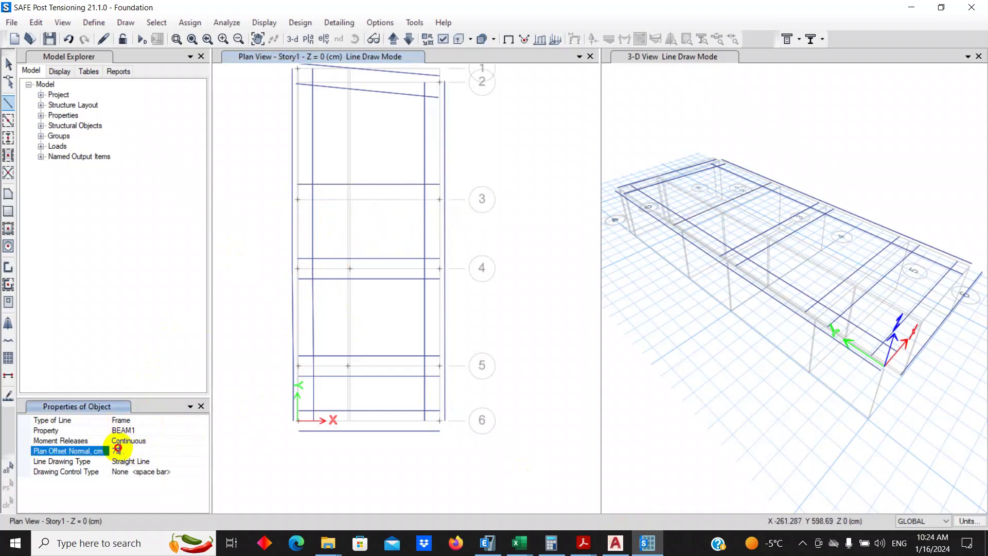
pyautogui.write('25')
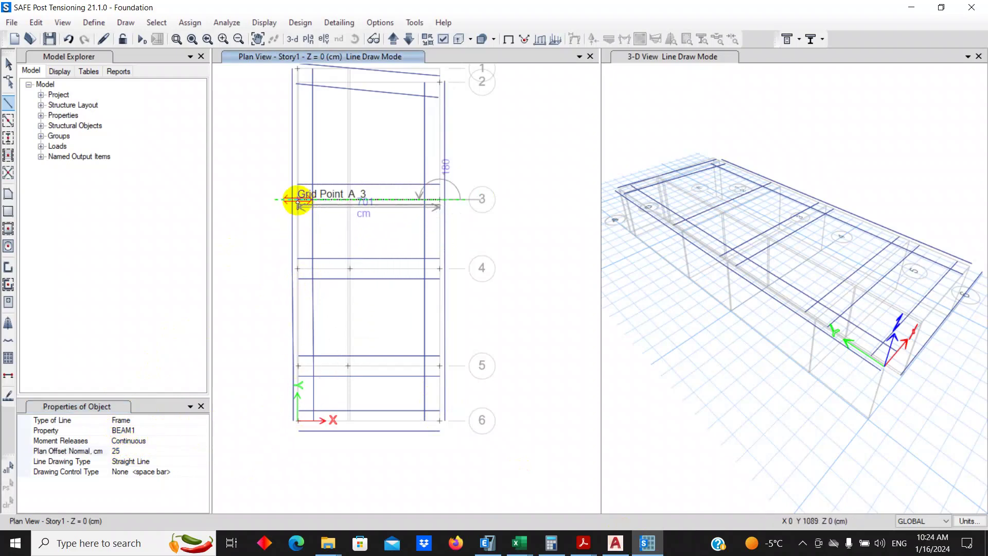
pyautogui.scroll(2, 297, 204)
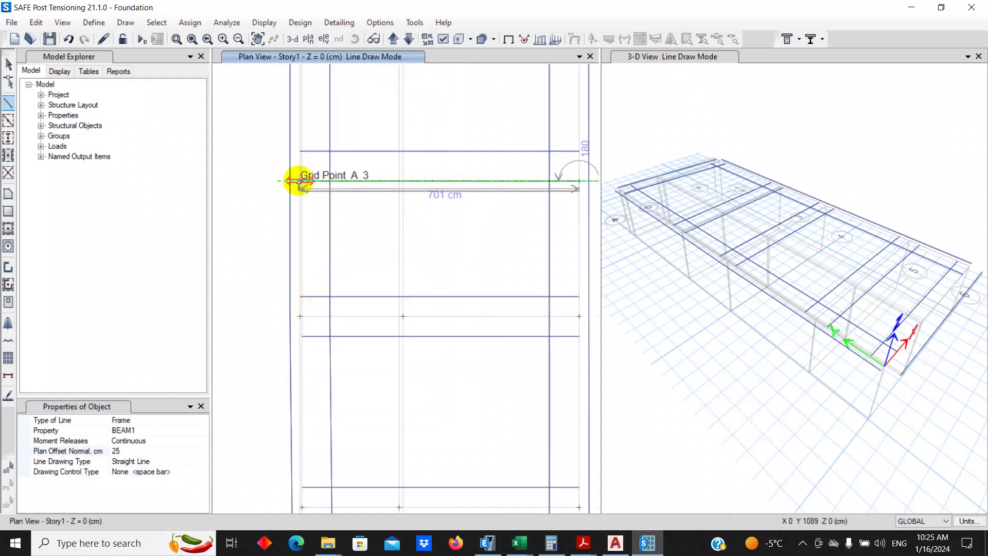
pyautogui.click(298, 183)
pyautogui.scroll(-2, 392, 270)
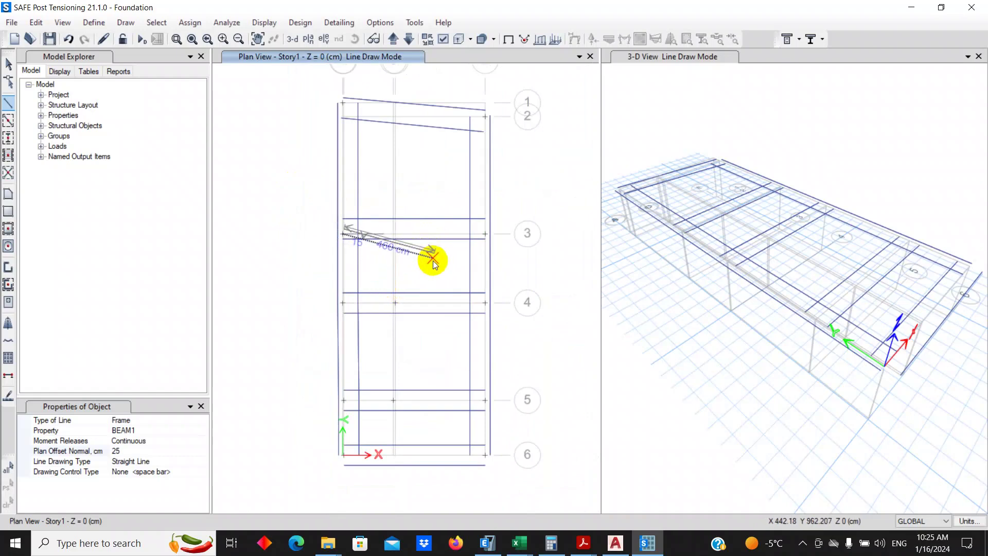
pyautogui.press('Escape')
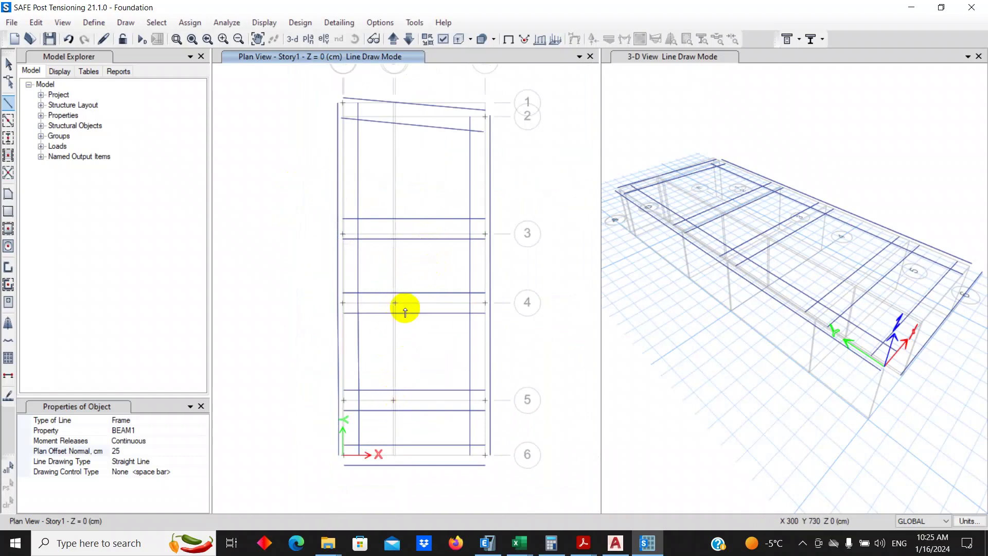
# Step: Set the plan offset to 50 cm and draw frame lines on both sides of the inner column joints at axes C and D, between grids 5 and 4
pyautogui.click(137, 449)
pyautogui.click(136, 450)
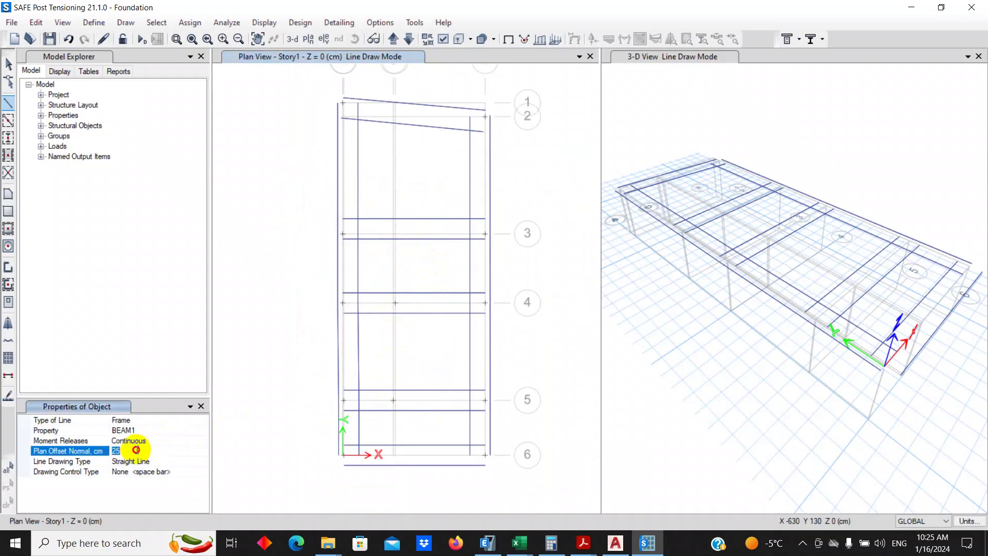
pyautogui.write('50')
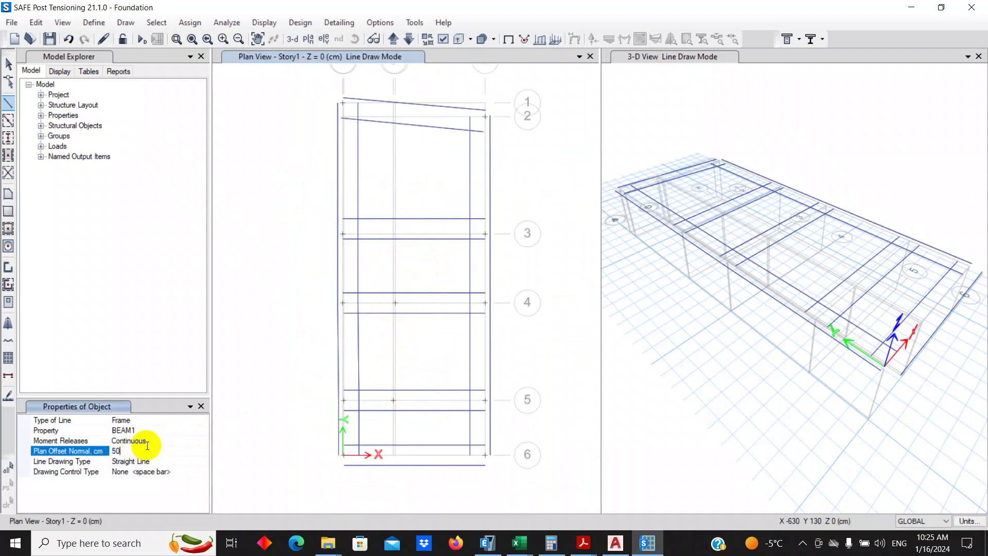
pyautogui.click(393, 401)
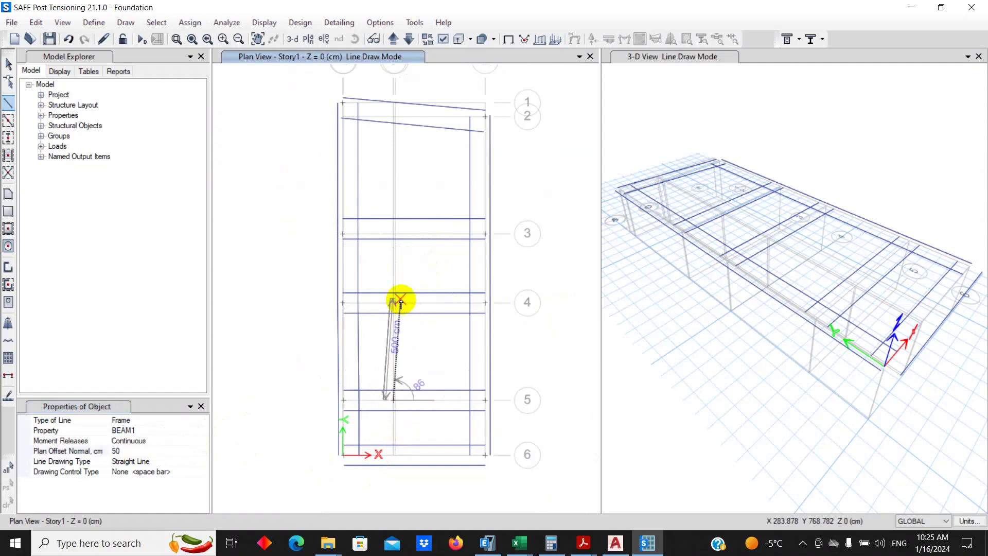
pyautogui.scroll(4, 391, 308)
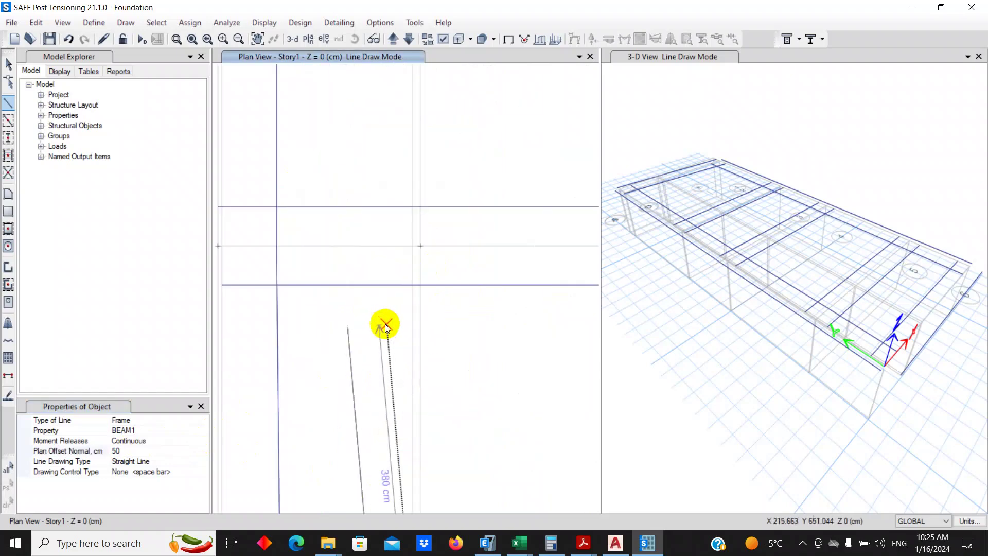
pyautogui.click(417, 245)
pyautogui.scroll(-3, 419, 275)
pyautogui.scroll(3, 419, 288)
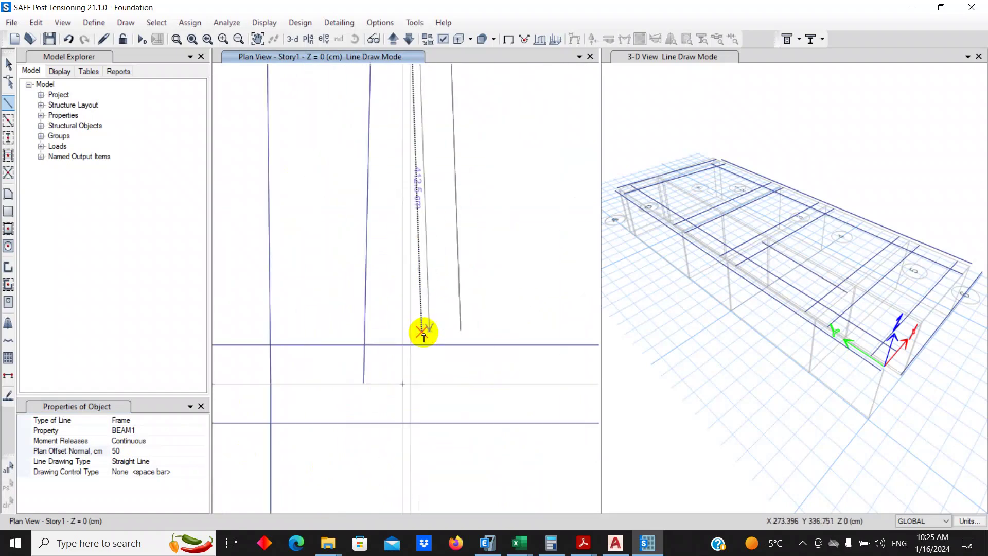
pyautogui.doubleClick(401, 383)
pyautogui.scroll(-4, 408, 397)
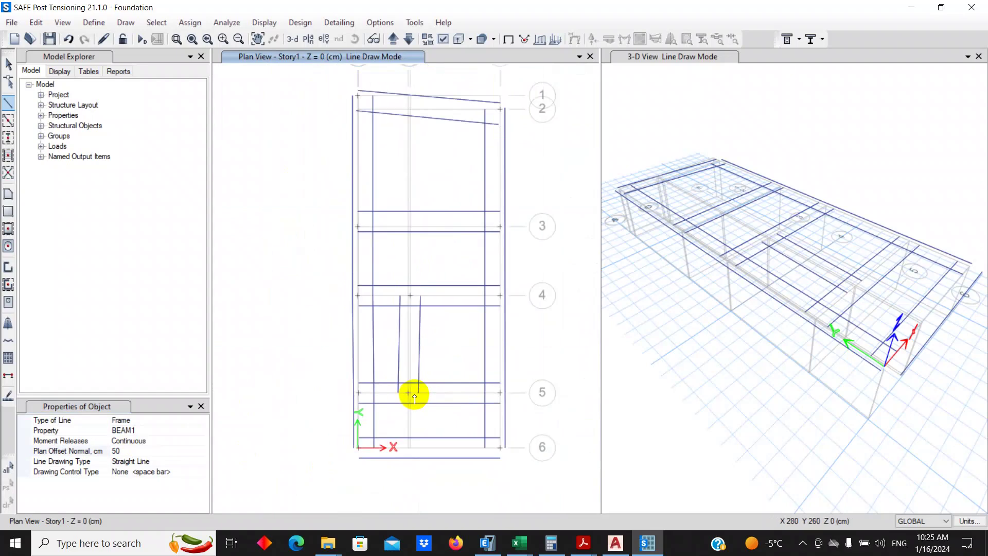
pyautogui.moveTo(450, 385); pyautogui.dragTo(476, 380, button='middle')
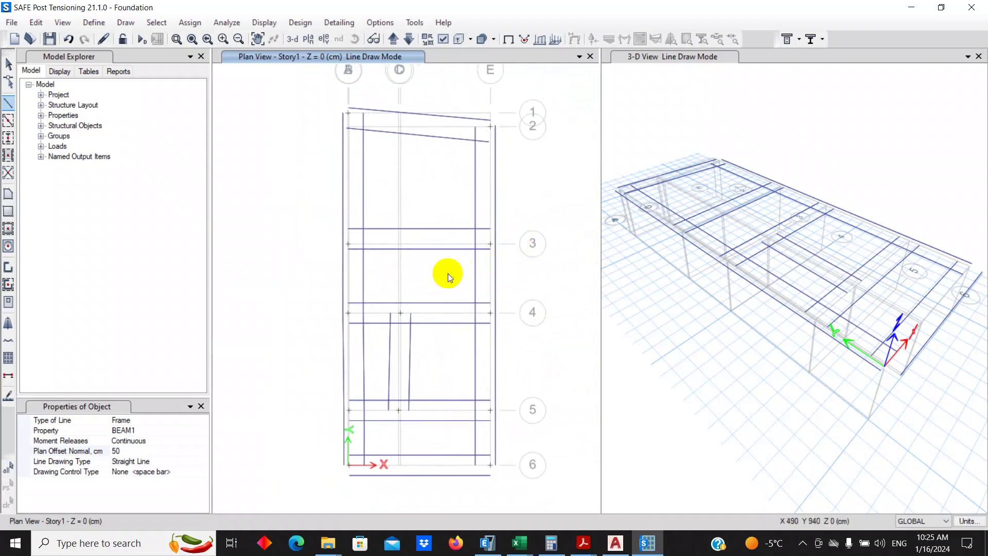
# Step: Draw four long oblique frame lines around the outside of the foundation, clear of the grid on all sides, and end line drawing
pyautogui.scroll(-3, 415, 298)
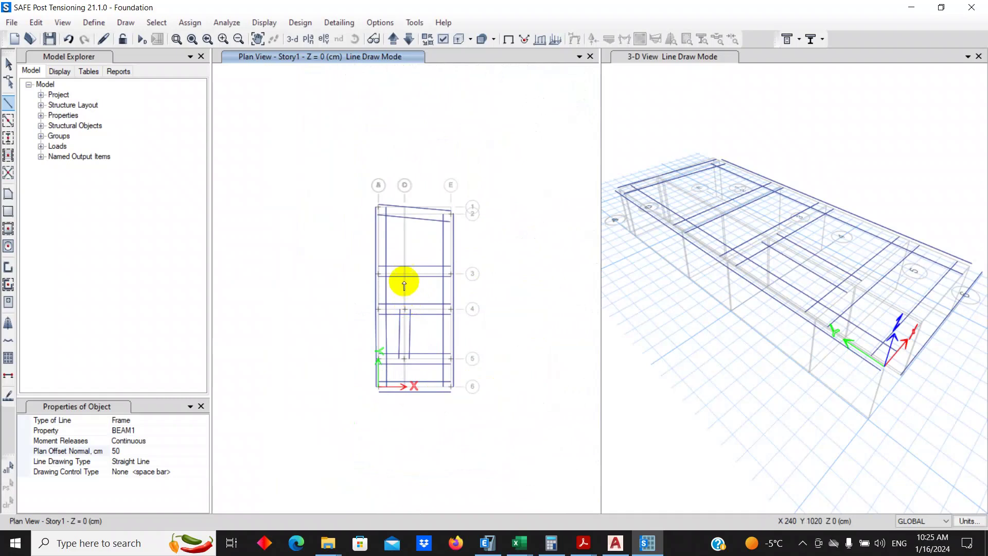
pyautogui.moveTo(403, 280); pyautogui.dragTo(388, 313, button='middle')
pyautogui.click(396, 173)
pyautogui.click(263, 282)
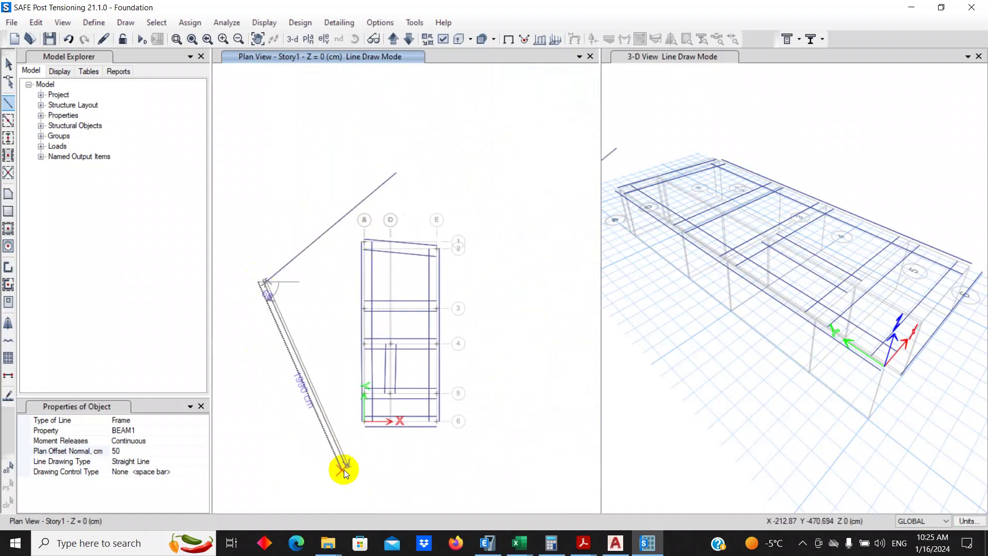
pyautogui.click(372, 489)
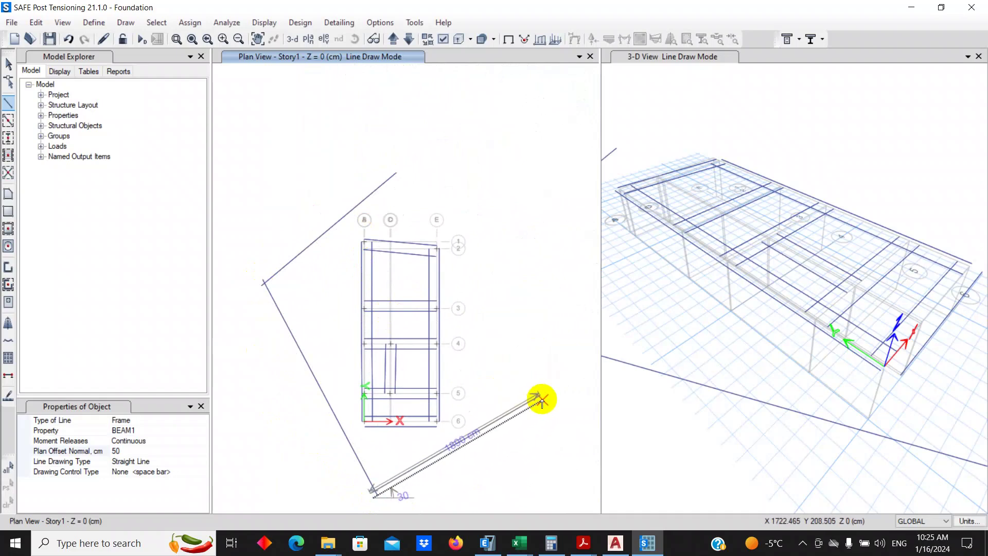
pyautogui.click(535, 400)
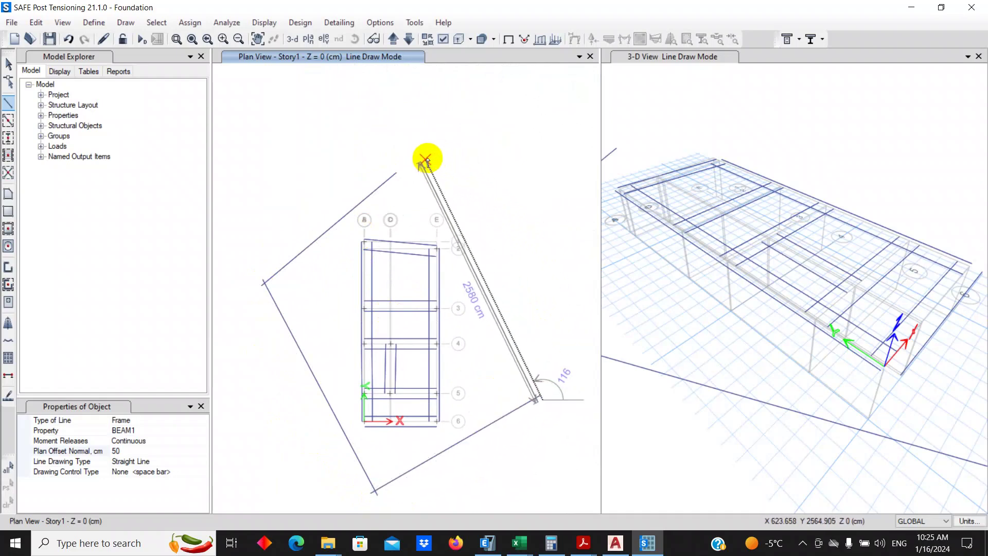
pyautogui.click(394, 123)
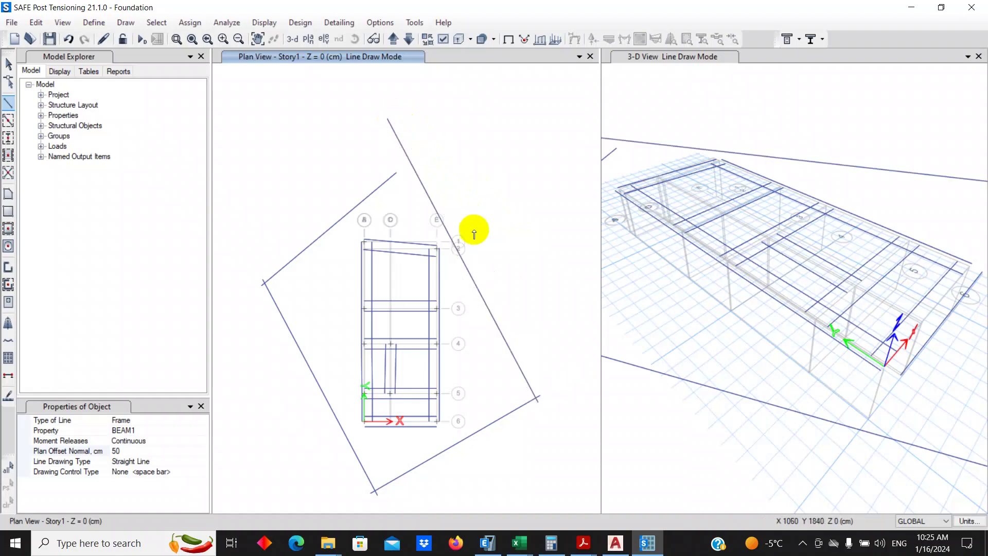
pyautogui.press('Escape')
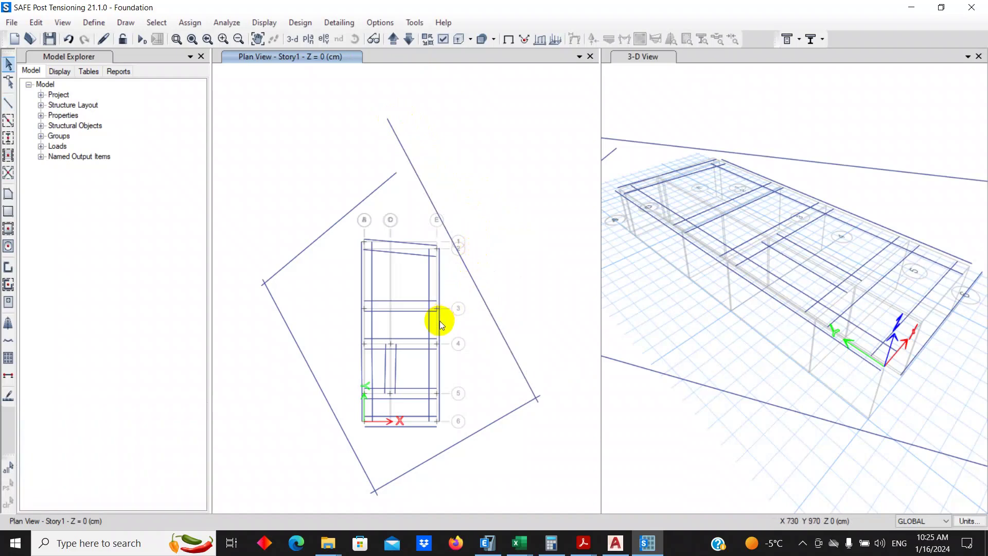
# Step: Select the outer frame lines beside axis E and below grid 6, together with their end joints near the E-6 corner
pyautogui.moveTo(443, 322)
pyautogui.mouseDown()
pyautogui.moveTo(353, 335)
pyautogui.moveTo(486, 331)
pyautogui.moveTo(462, 332)
pyautogui.mouseUp()
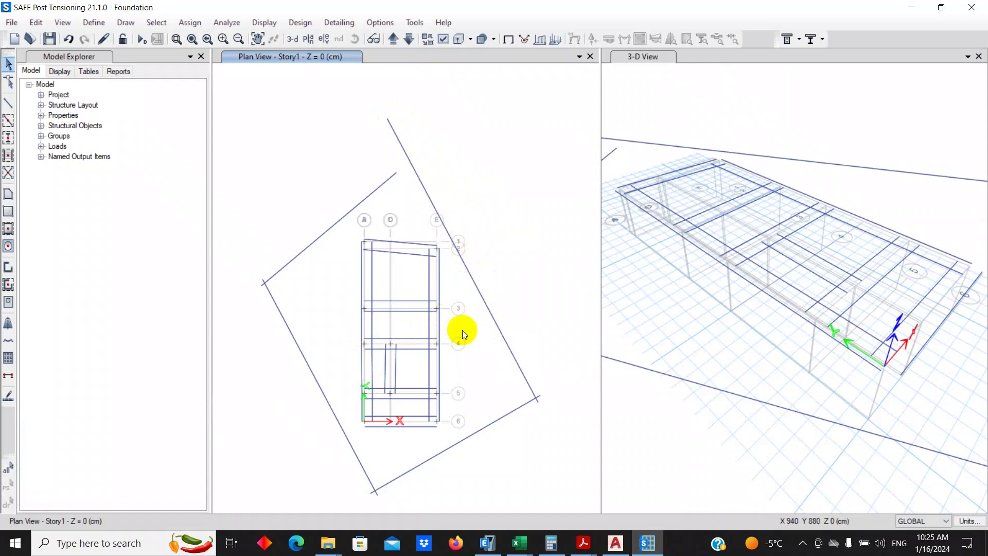
pyautogui.scroll(3, 440, 246)
pyautogui.click(439, 254)
pyautogui.scroll(-3, 455, 236)
pyautogui.scroll(3, 458, 412)
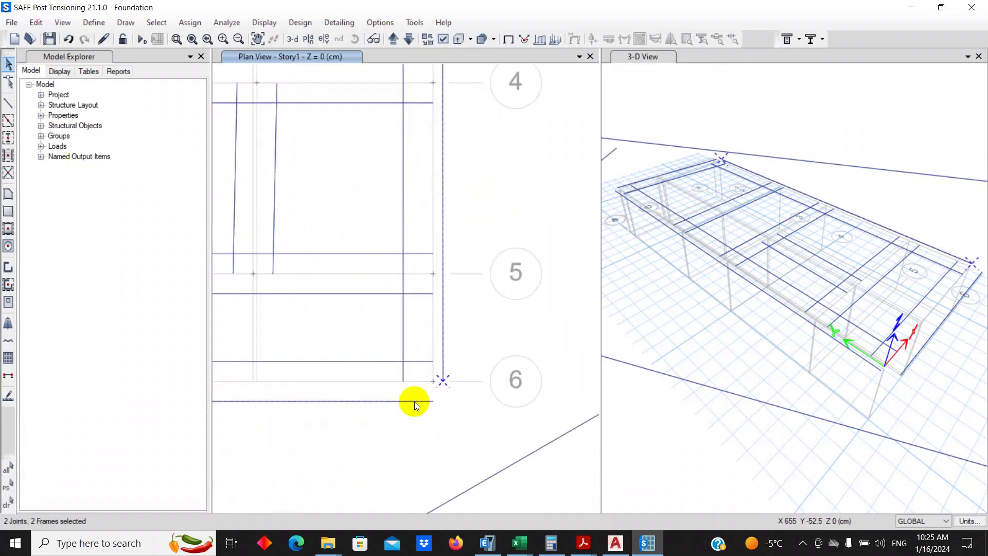
pyautogui.click(436, 403)
pyautogui.scroll(-3, 468, 409)
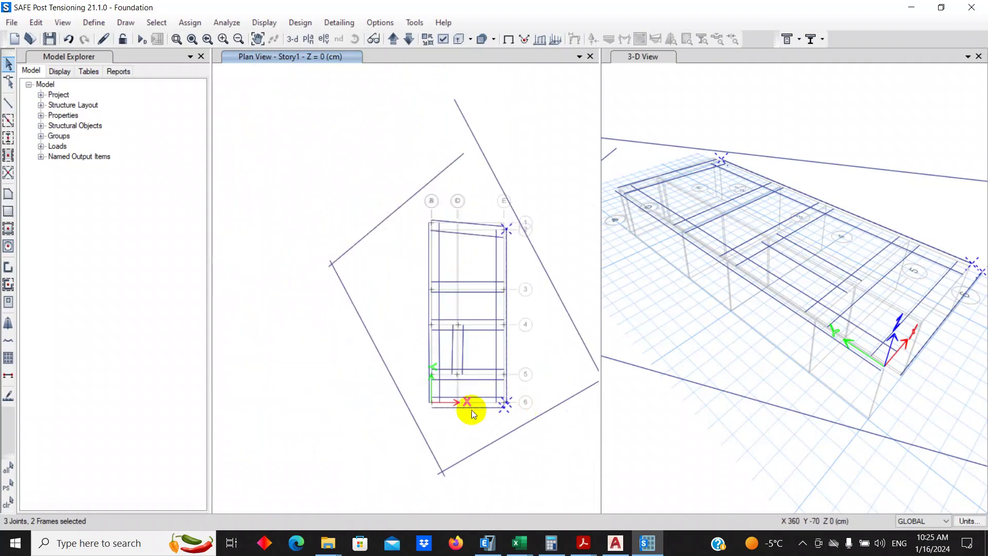
# Step: Add the outer frame lines beside axis A and above grid 1, with their corner end joints, to the selection
pyautogui.scroll(3, 437, 401)
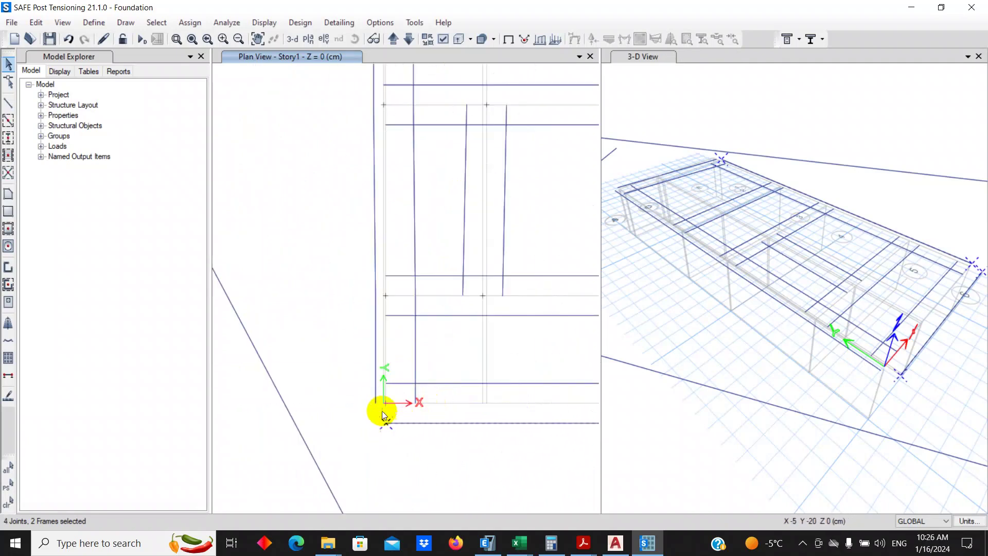
pyautogui.scroll(-3, 400, 415)
pyautogui.scroll(3, 410, 419)
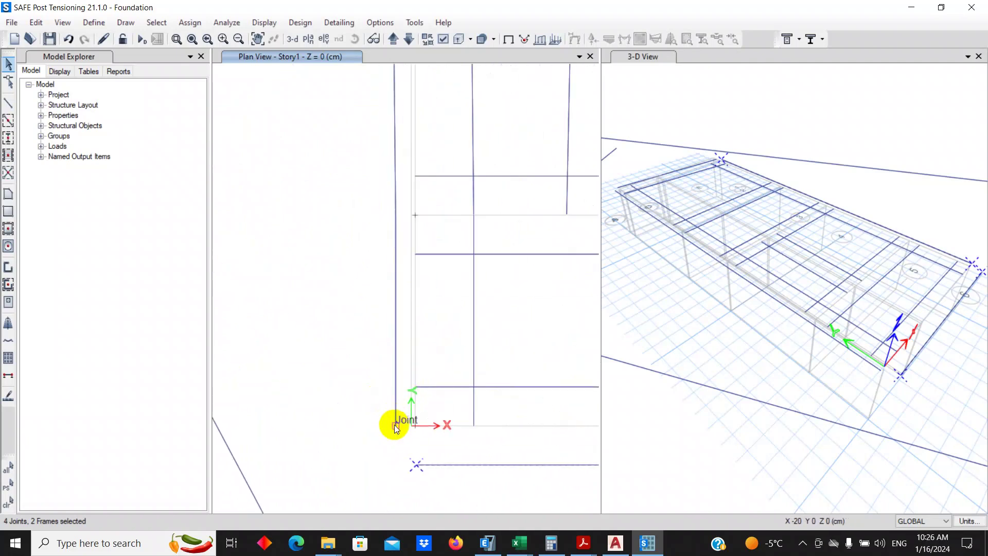
pyautogui.click(396, 427)
pyautogui.scroll(-3, 403, 432)
pyautogui.scroll(3, 401, 242)
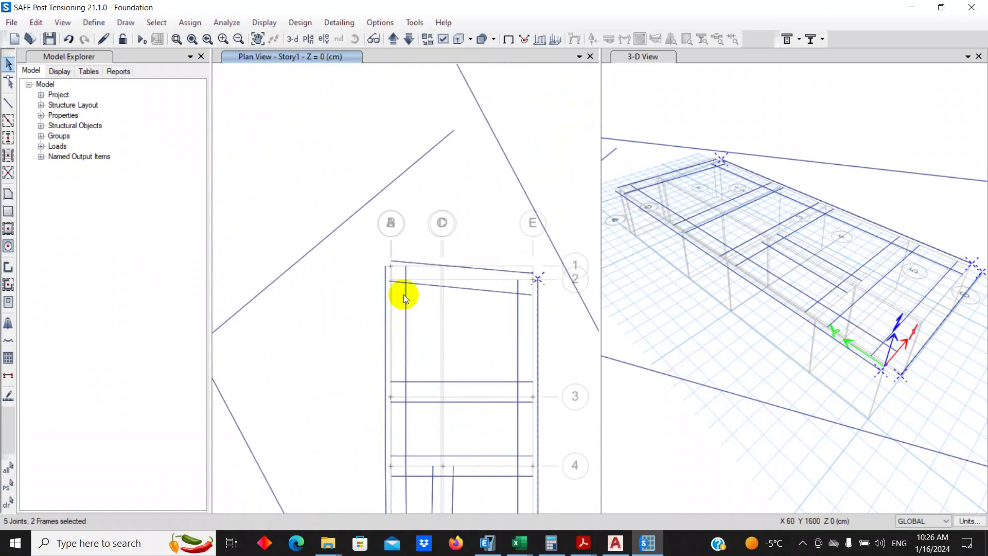
pyautogui.scroll(2, 397, 247)
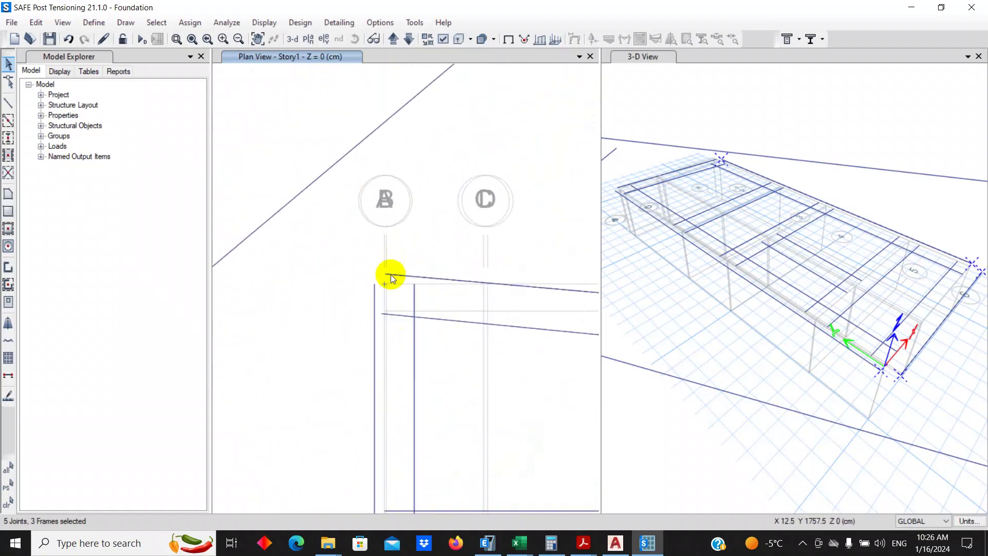
pyautogui.click(384, 276)
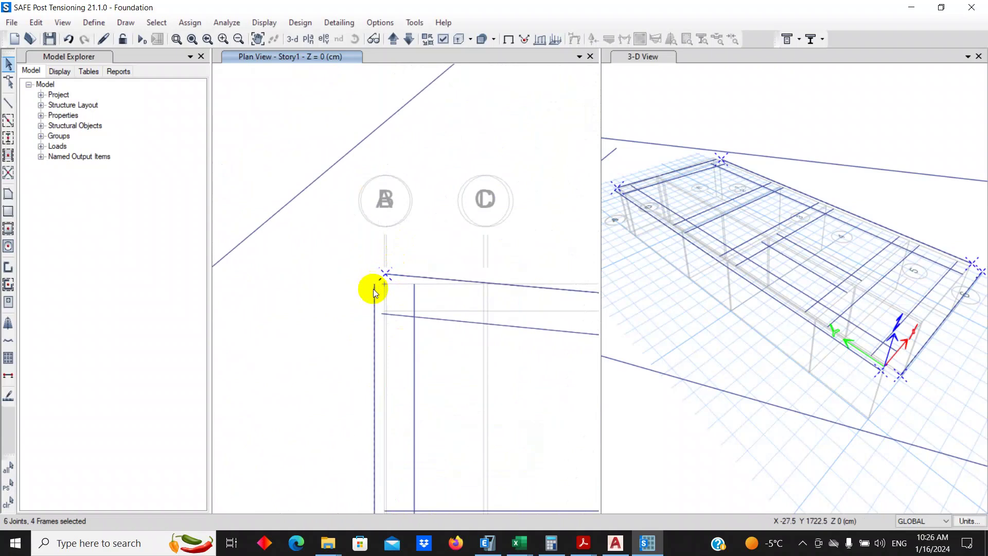
pyautogui.click(376, 315)
pyautogui.scroll(-2, 360, 342)
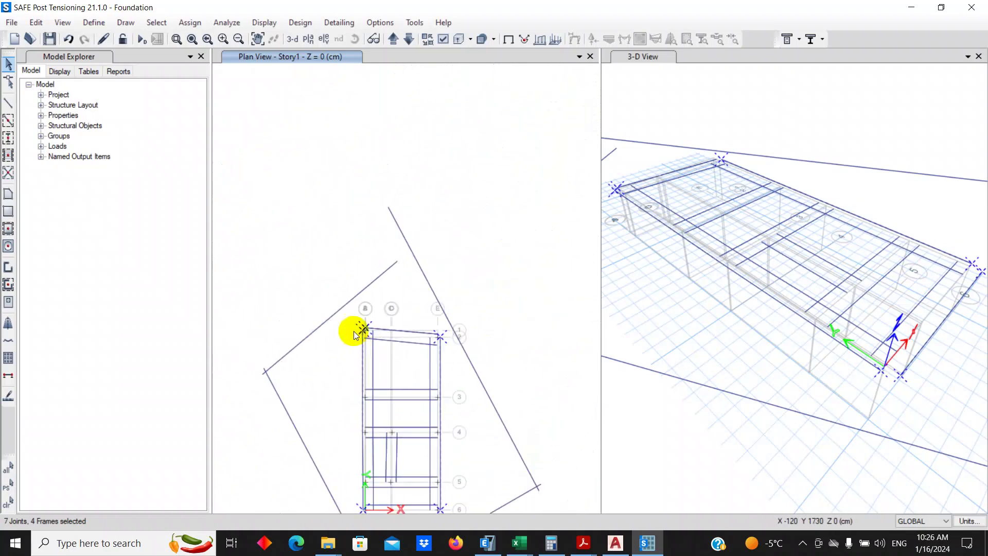
# Step: Add the surrounding oblique lines and their end joints to the selection, and extend the selected frame objects
pyautogui.moveTo(436, 251); pyautogui.dragTo(379, 274)
pyautogui.moveTo(379, 313); pyautogui.dragTo(379, 279, button='middle')
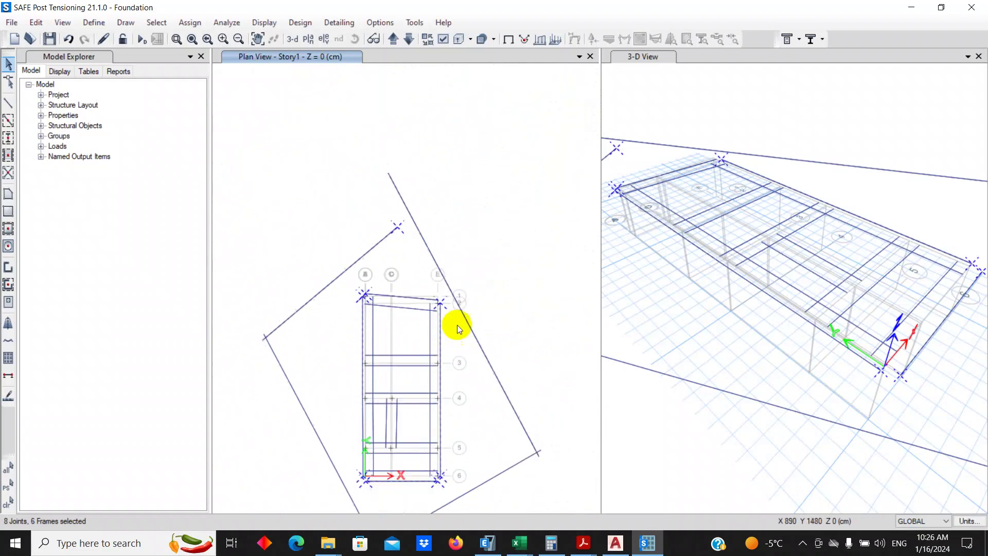
pyautogui.moveTo(456, 325); pyautogui.dragTo(464, 247, button='middle')
pyautogui.moveTo(415, 443); pyautogui.dragTo(357, 468)
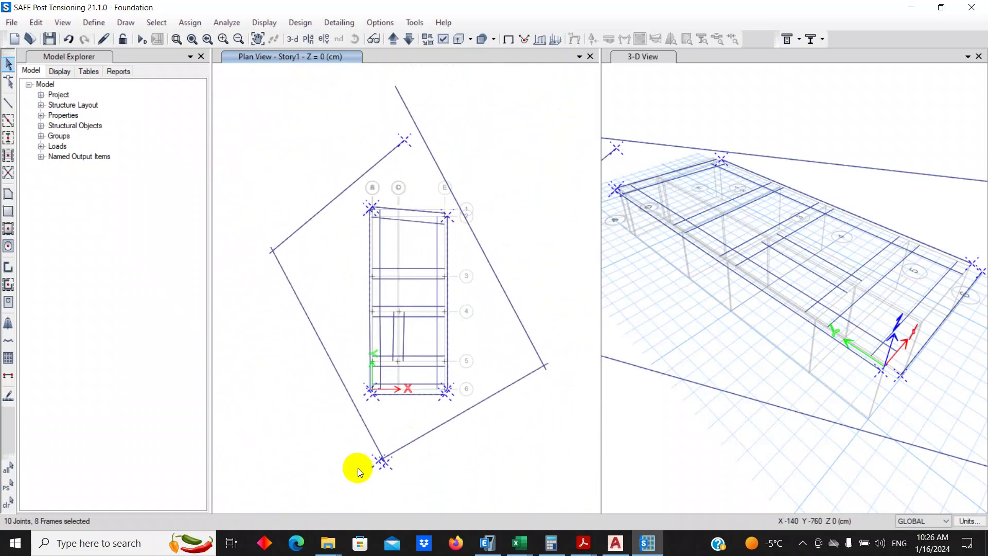
pyautogui.click(35, 24)
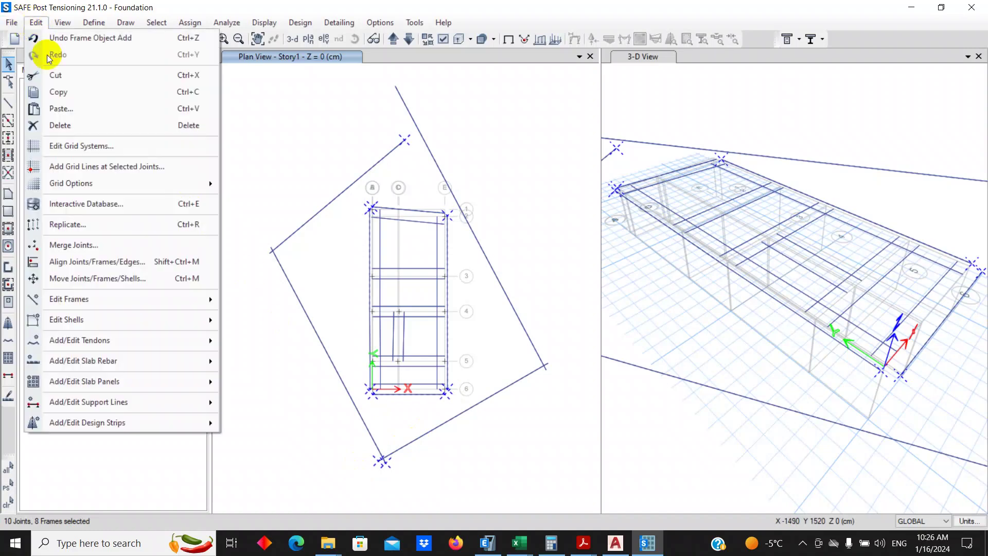
pyautogui.click(102, 263)
pyautogui.click(477, 323)
pyautogui.click(448, 353)
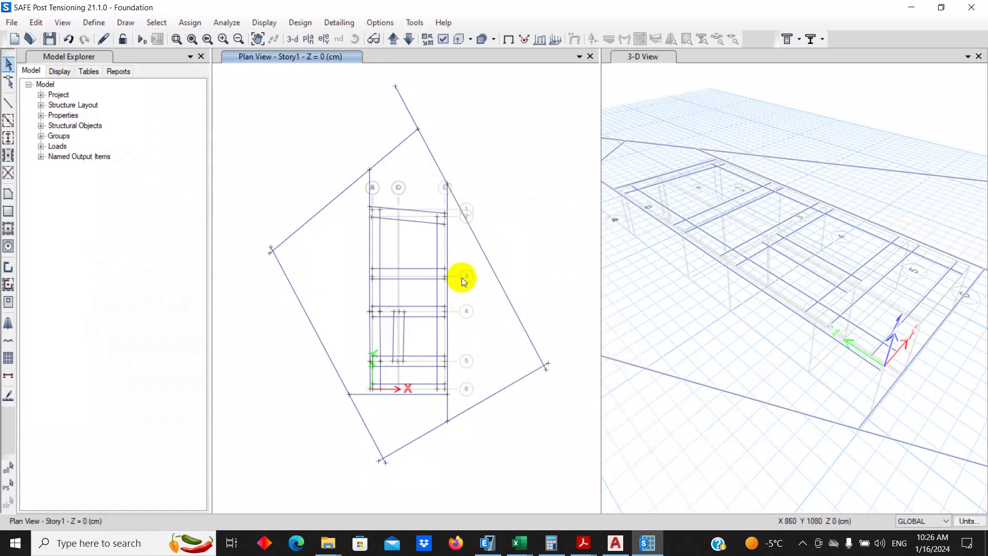
# Step: Extend the upper sloped frame line near grids 1 and 2 to the outer frame line beside axis E
pyautogui.scroll(2, 446, 256)
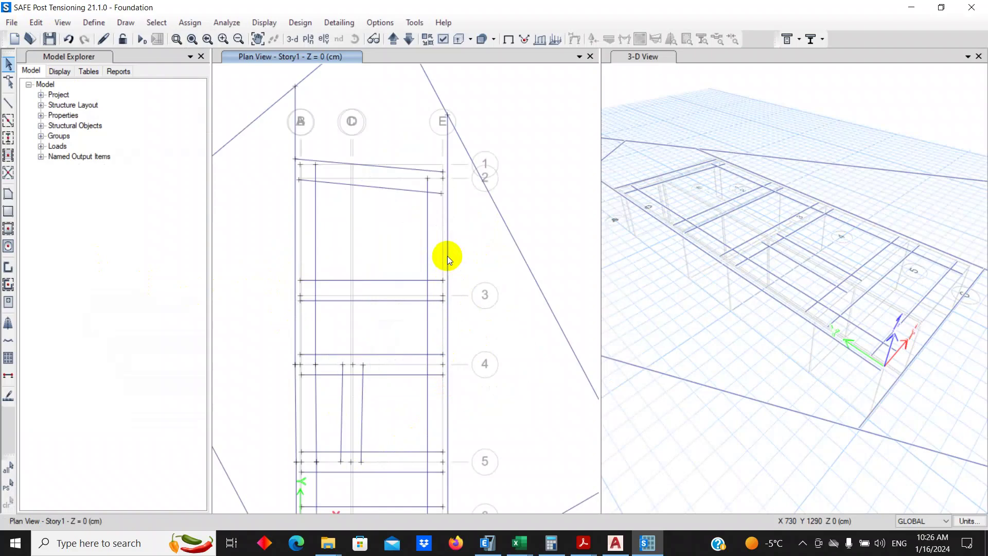
pyautogui.moveTo(452, 209); pyautogui.dragTo(511, 295, button='middle')
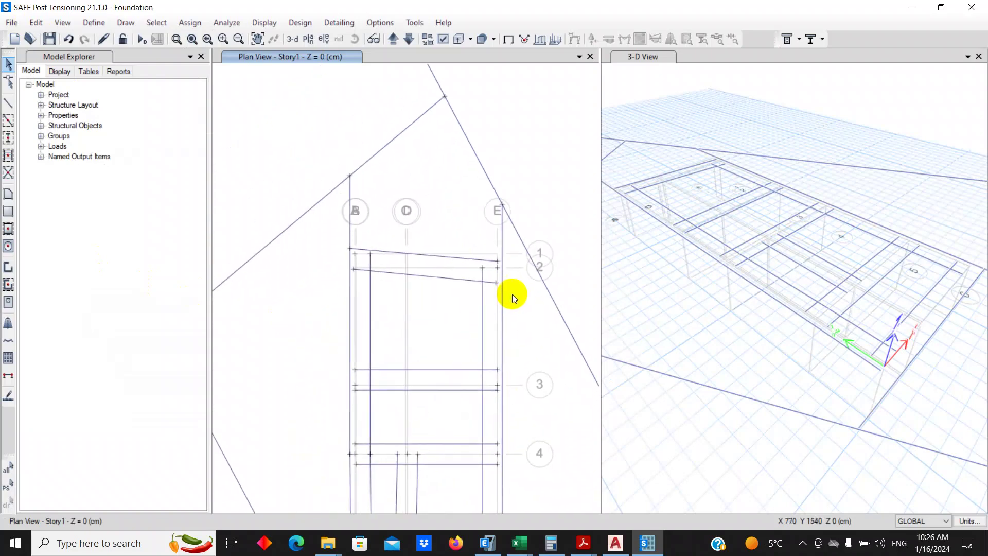
pyautogui.scroll(3, 492, 280)
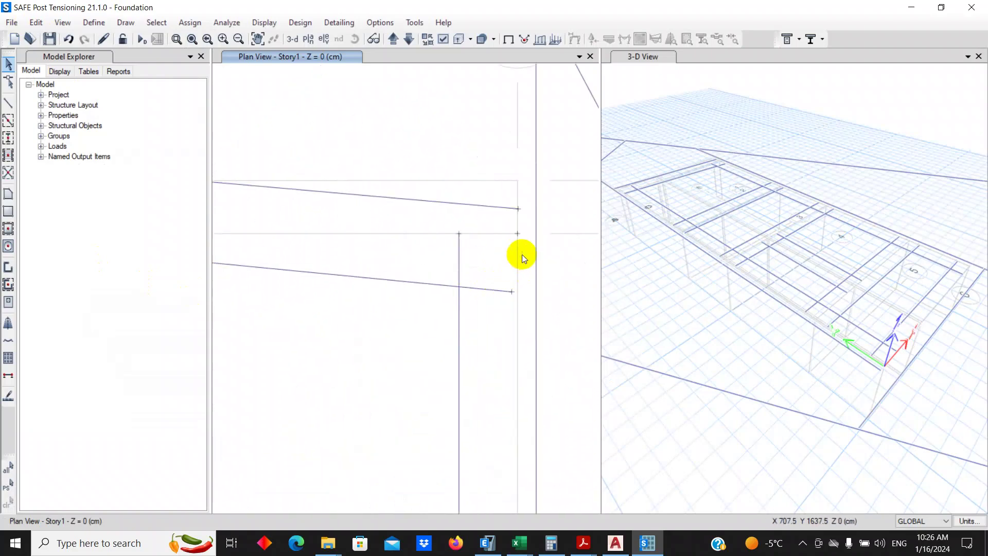
pyautogui.click(510, 213)
pyautogui.click(518, 209)
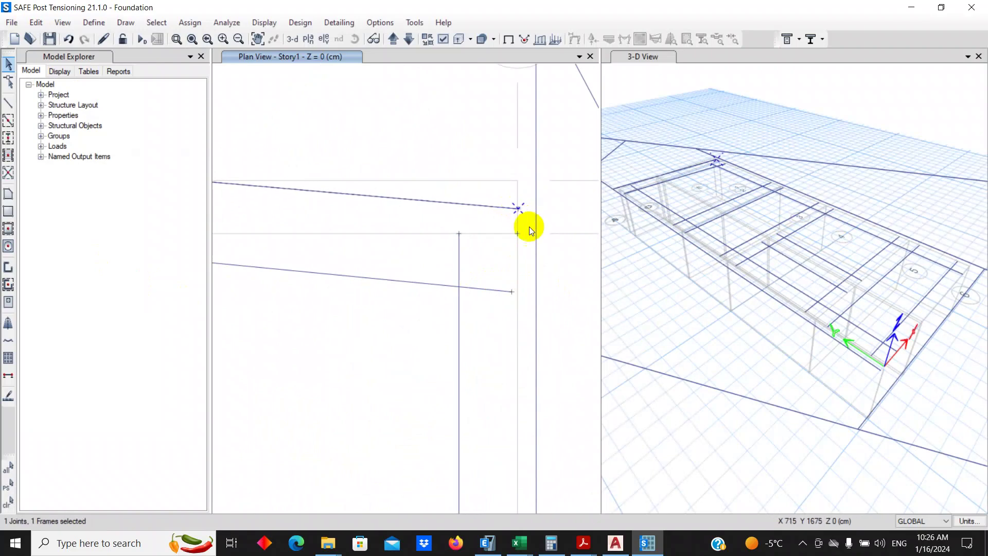
pyautogui.click(536, 233)
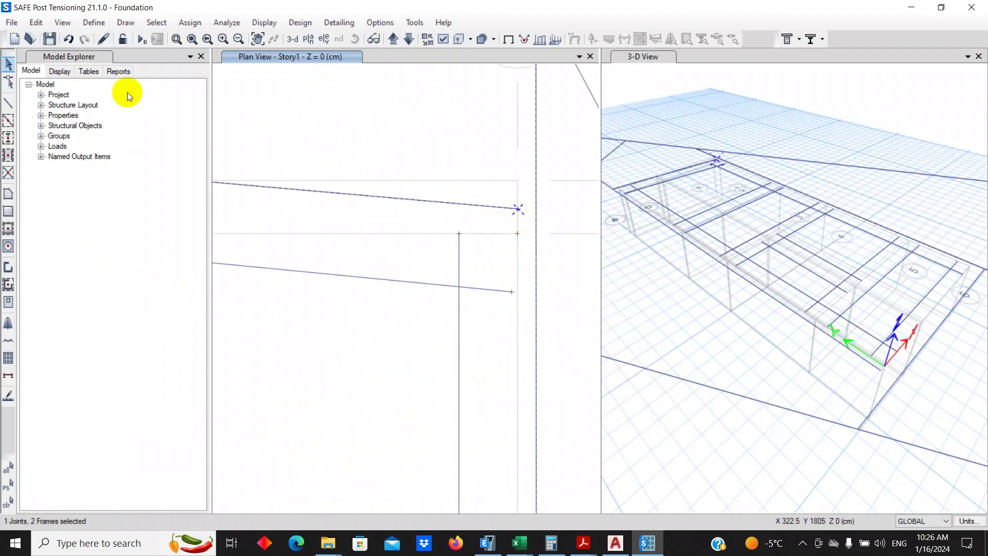
pyautogui.click(36, 23)
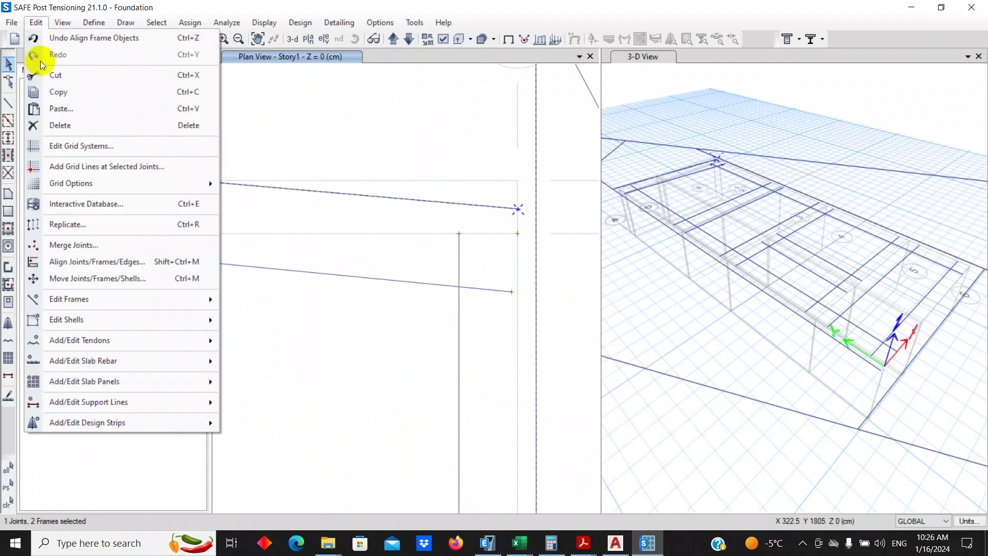
pyautogui.click(97, 263)
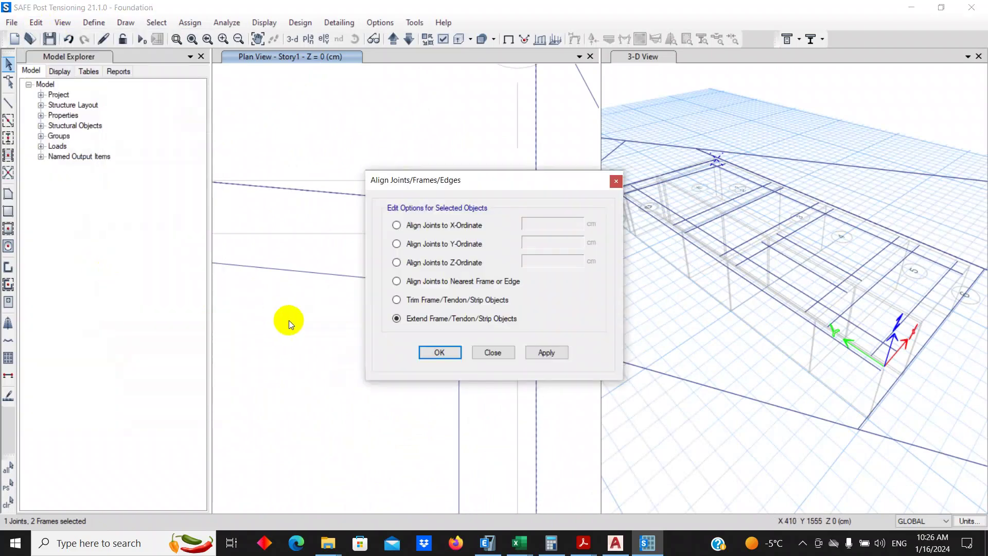
pyautogui.click(438, 351)
pyautogui.scroll(-3, 378, 283)
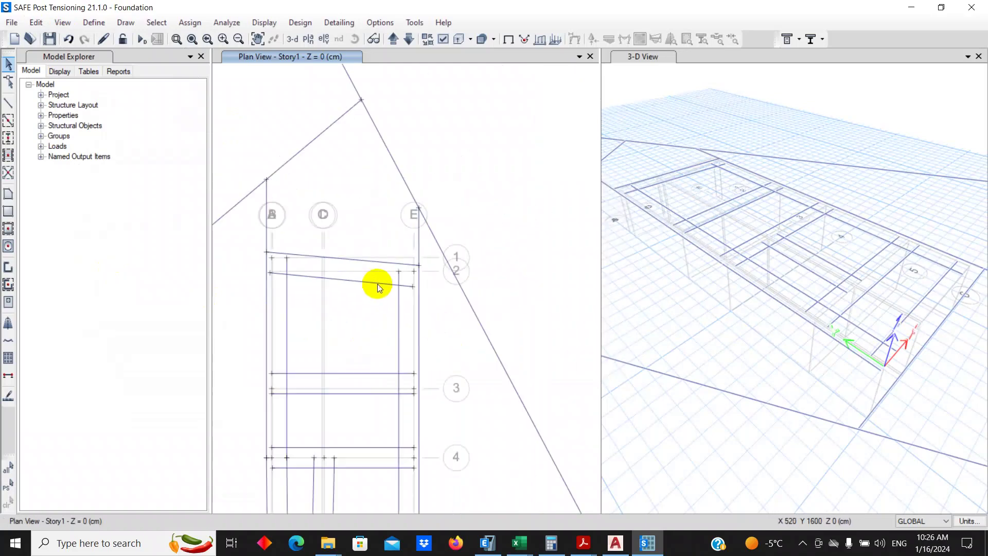
# Step: Extend the lower sloped frame line near grid 2 to the outer frame line beside axis A
pyautogui.scroll(4, 267, 245)
pyautogui.scroll(-2, 291, 256)
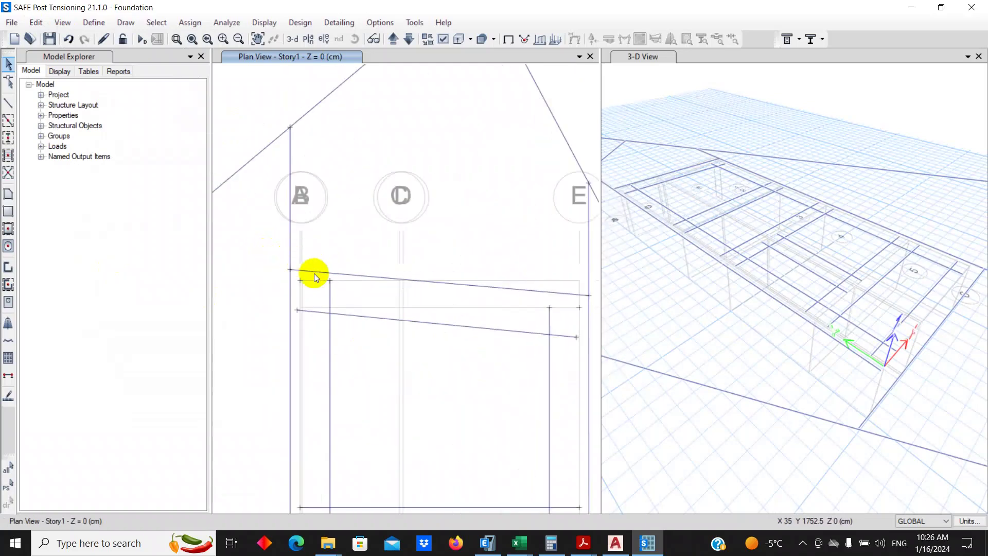
pyautogui.click(347, 313)
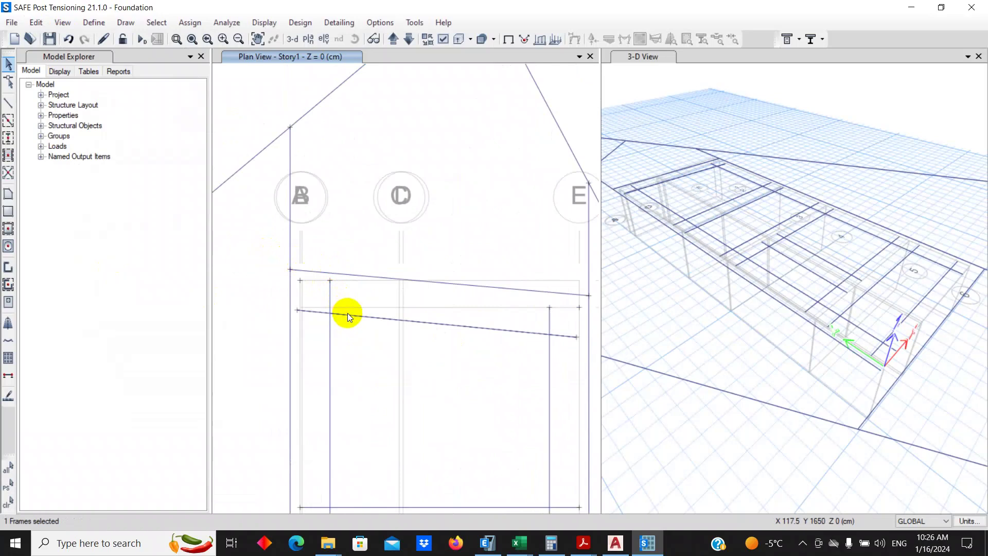
pyautogui.click(298, 309)
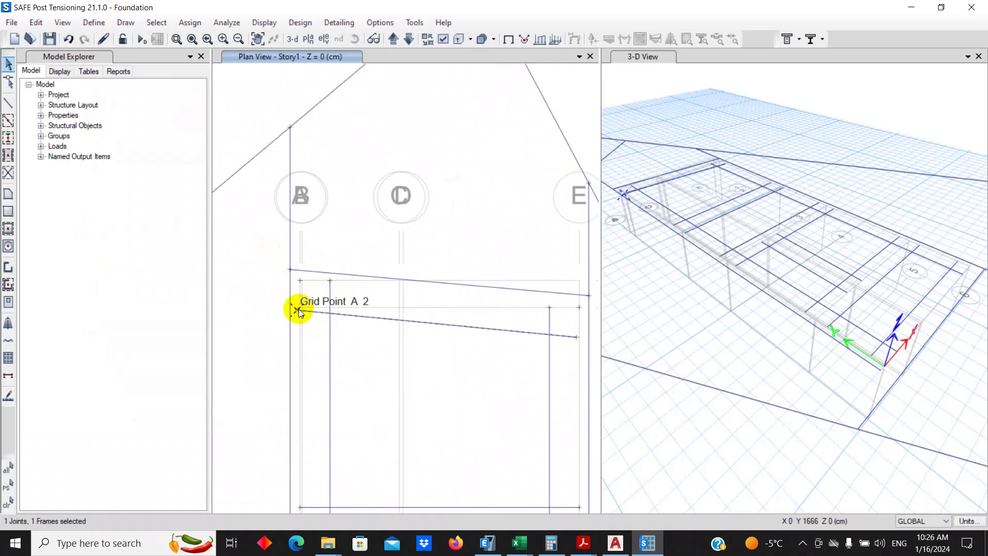
pyautogui.scroll(3, 298, 308)
pyautogui.click(270, 252)
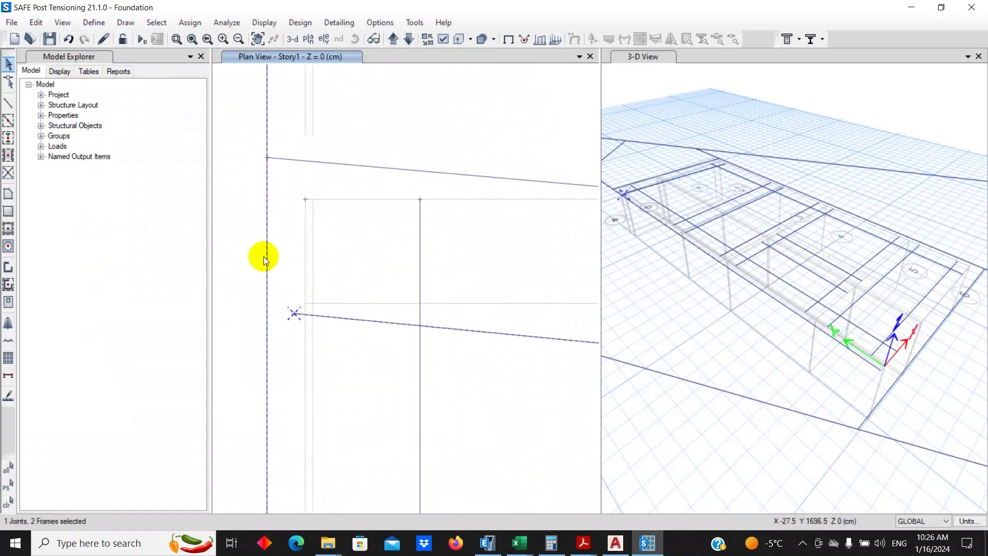
pyautogui.click(36, 23)
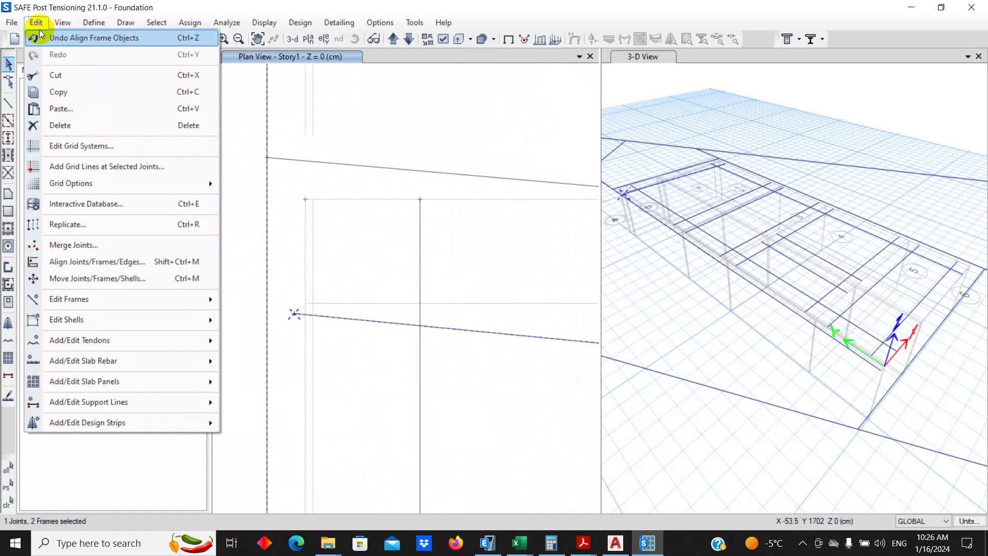
pyautogui.click(108, 263)
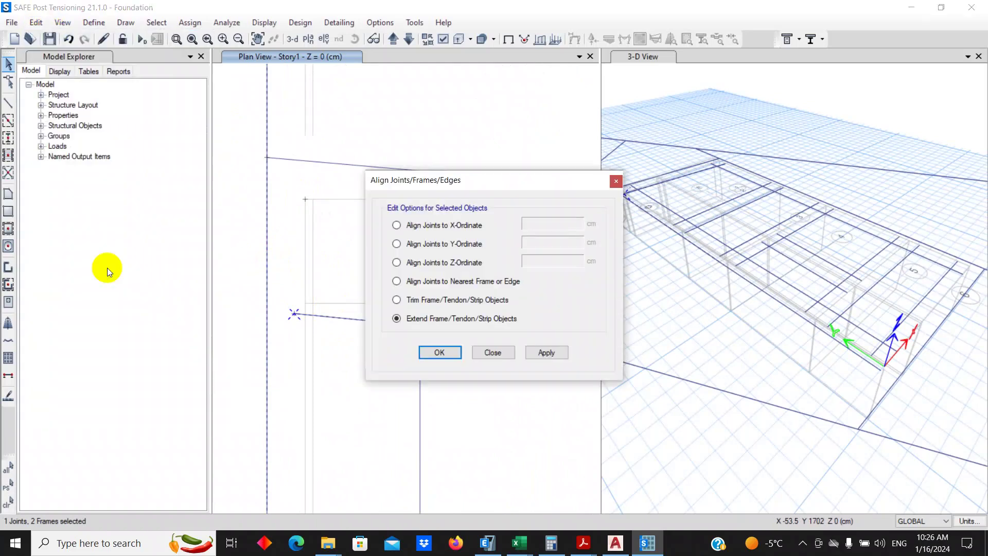
pyautogui.click(440, 352)
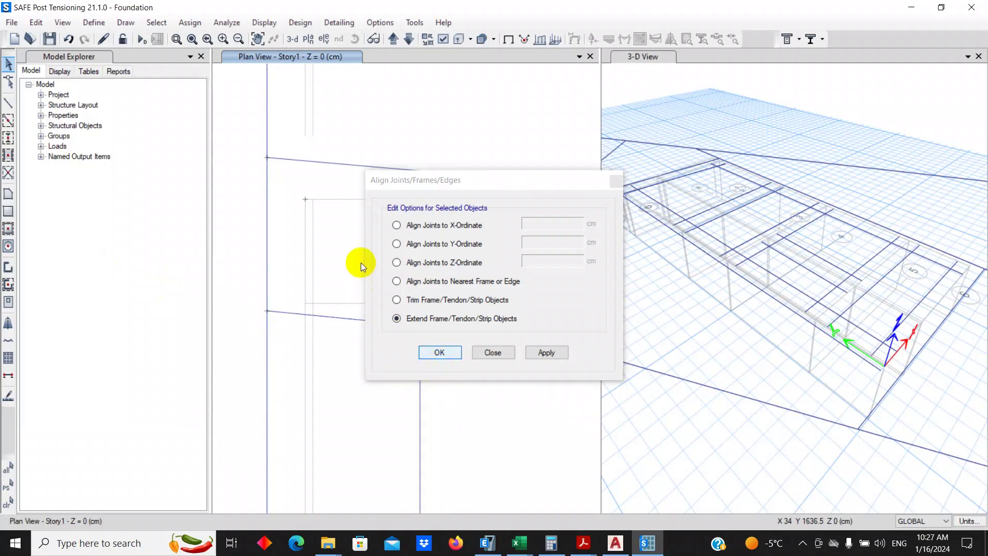
# Step: Extend the lower sloped frame line's other end to the outer frame line beside axis E
pyautogui.scroll(-5, 437, 320)
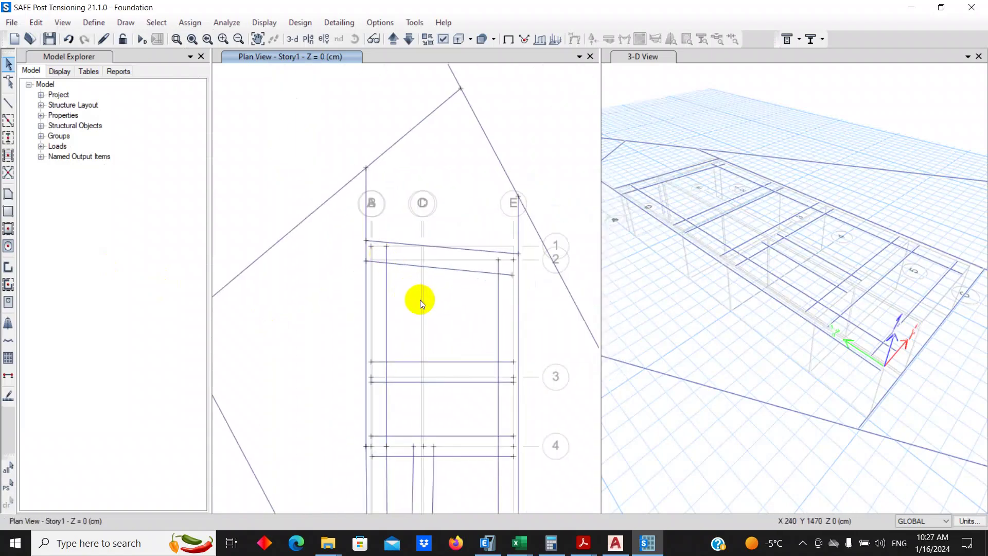
pyautogui.moveTo(420, 299); pyautogui.dragTo(423, 252, button='middle')
pyautogui.scroll(4, 515, 242)
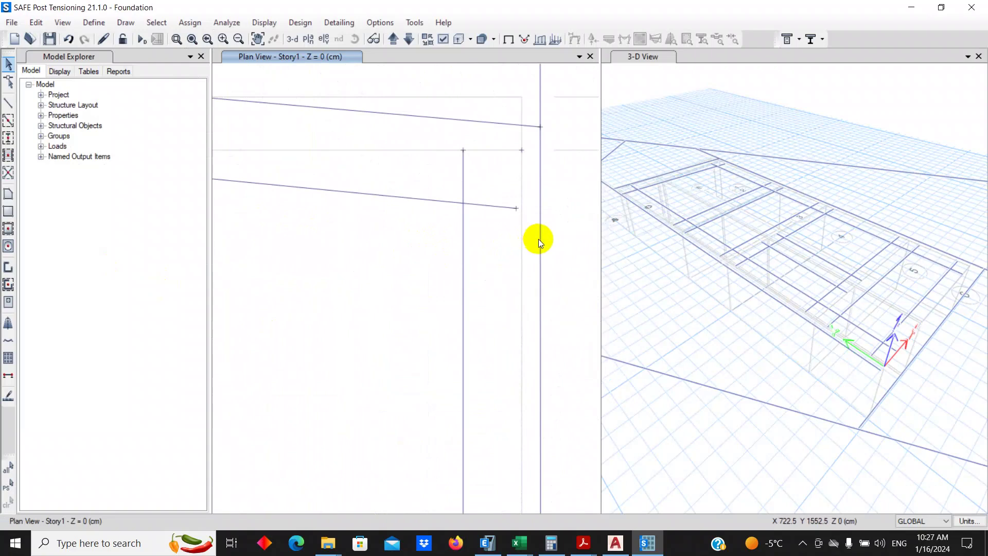
pyautogui.click(539, 239)
pyautogui.click(515, 209)
pyautogui.hotkey('ctrl', 'shift', 'l')
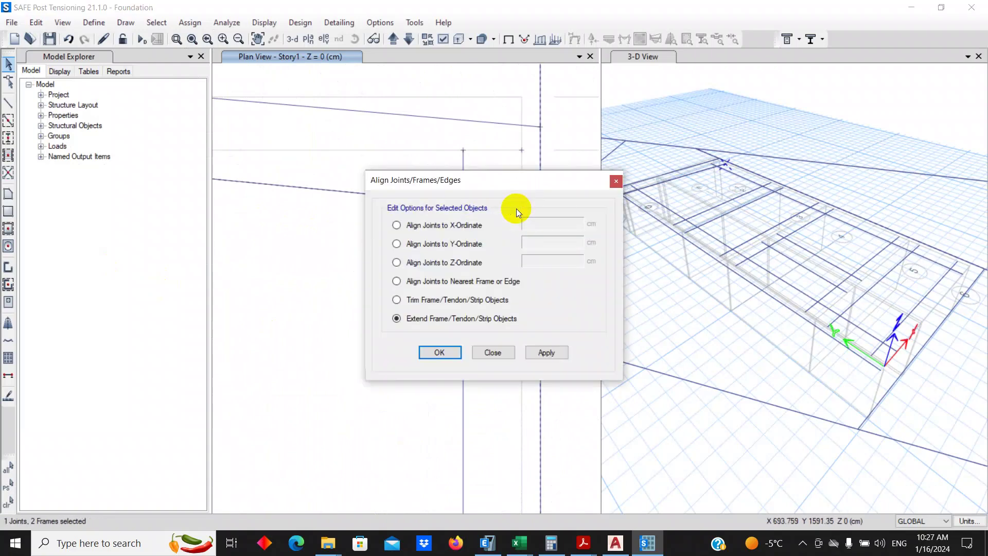
pyautogui.click(439, 352)
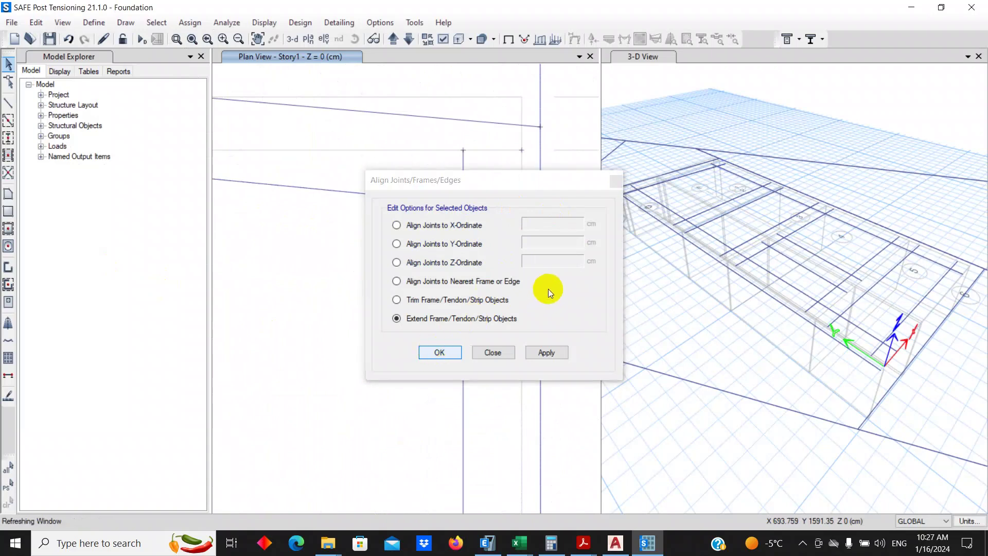
# Step: Draw a SLAB1 area between the two sloped frame lines near grids 1 and 2, from the outer line beside axis A to that beside axis E
pyautogui.scroll(-2, 548, 282)
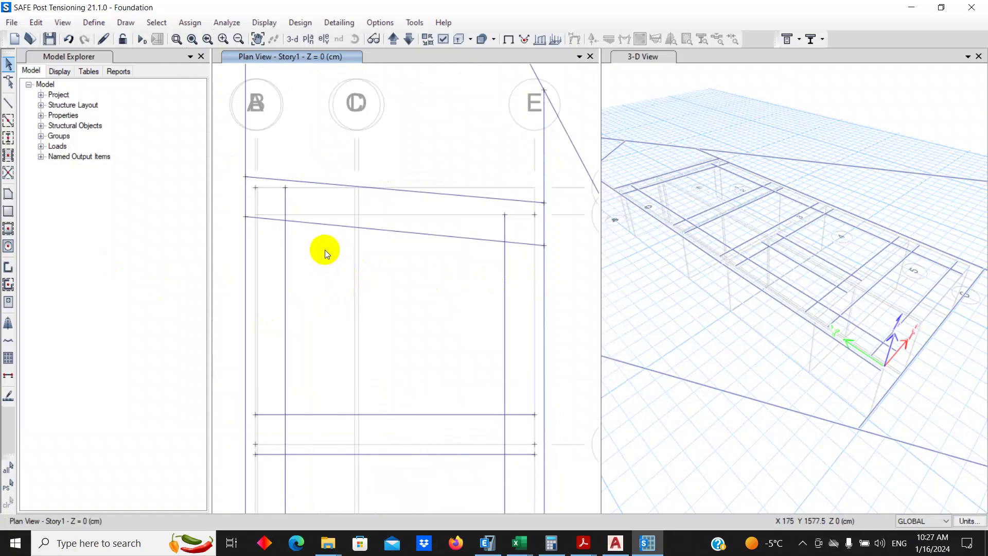
pyautogui.moveTo(325, 250); pyautogui.dragTo(374, 248, button='middle')
pyautogui.click(8, 194)
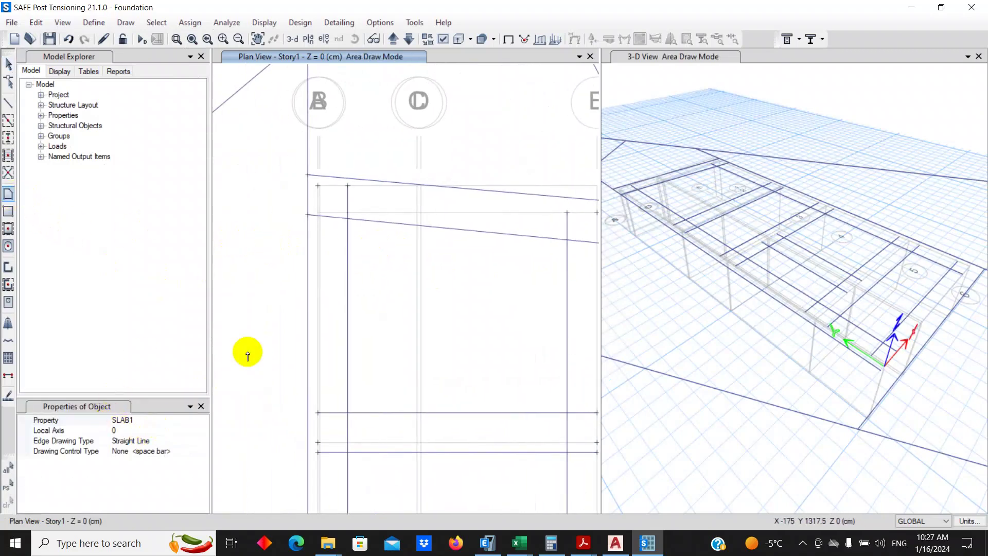
pyautogui.moveTo(287, 273); pyautogui.dragTo(261, 326, button='middle')
pyautogui.scroll(2, 283, 282)
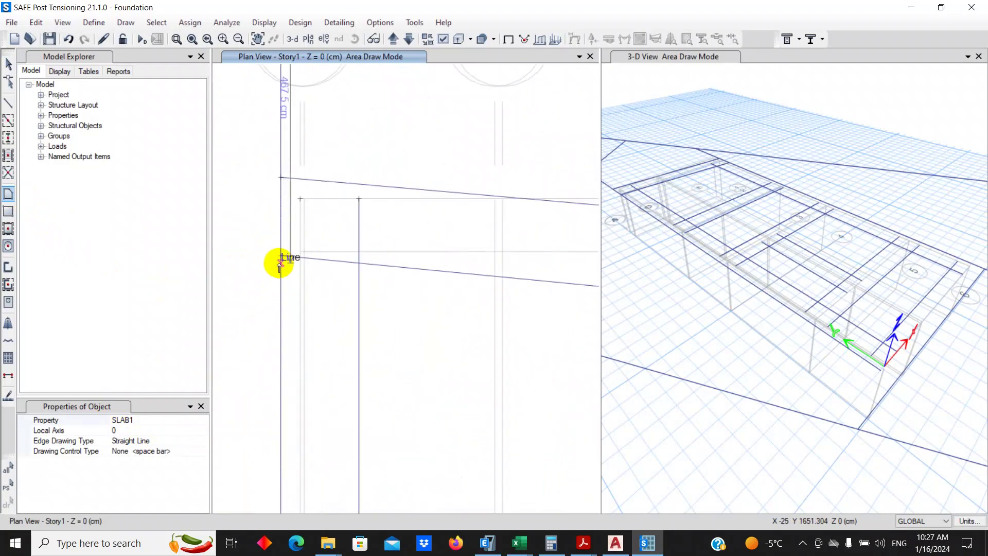
pyautogui.click(281, 254)
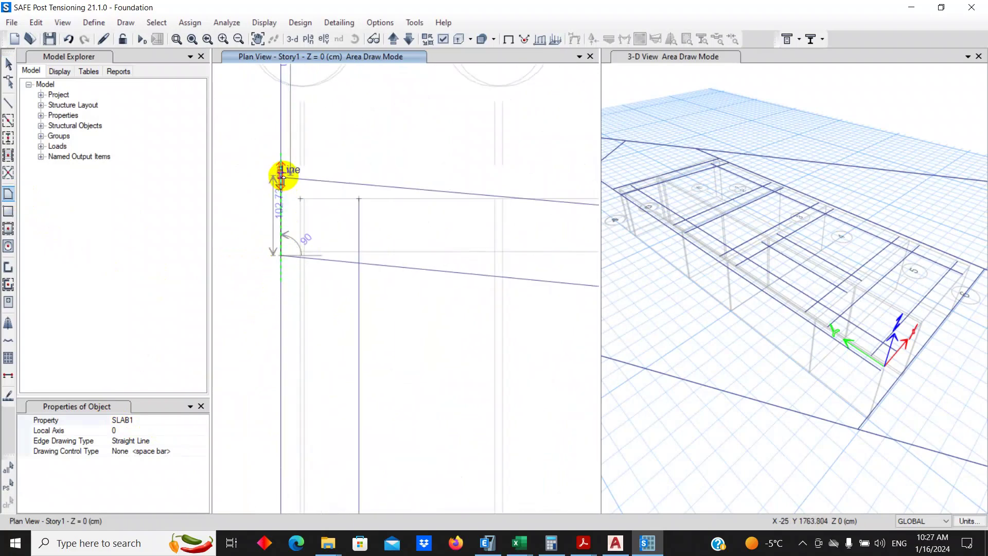
pyautogui.scroll(-2, 307, 185)
pyautogui.click(326, 176)
pyautogui.moveTo(411, 199); pyautogui.dragTo(223, 187, button='middle')
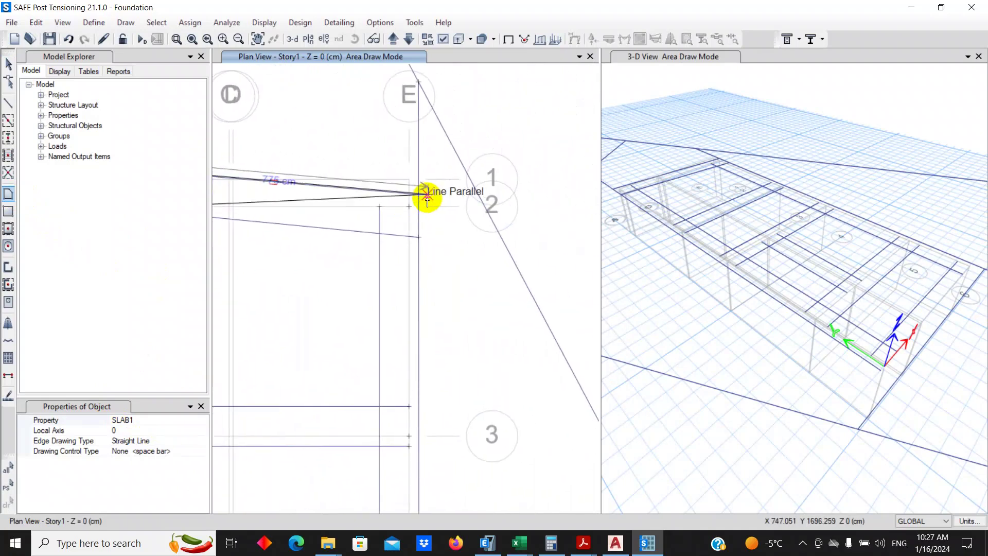
pyautogui.scroll(1, 417, 198)
pyautogui.scroll(1, 416, 200)
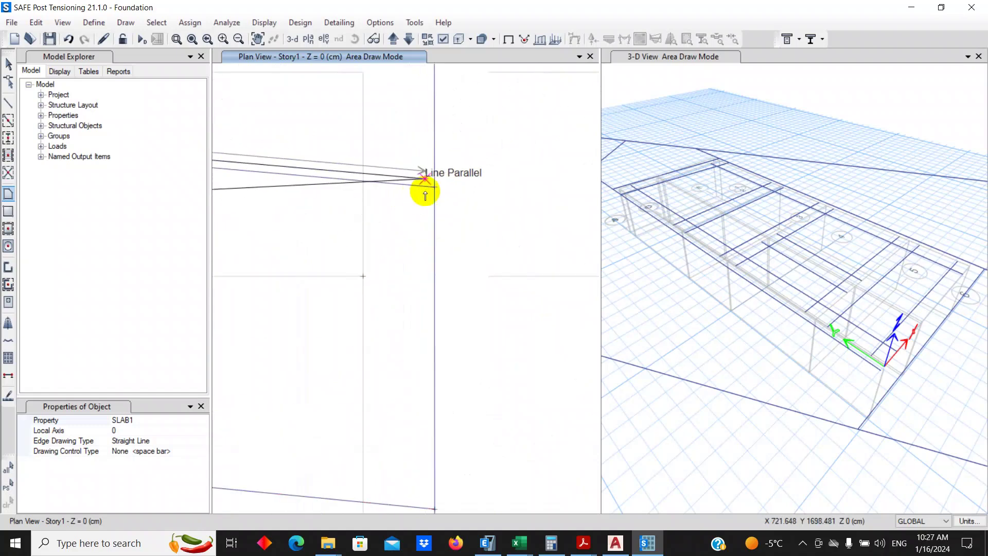
pyautogui.click(433, 188)
pyautogui.scroll(-3, 463, 192)
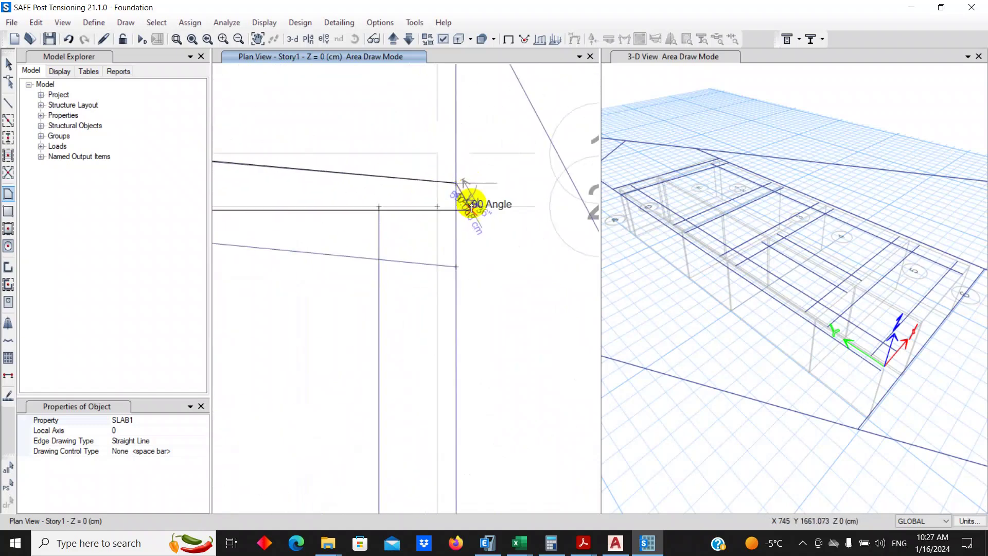
pyautogui.doubleClick(457, 267)
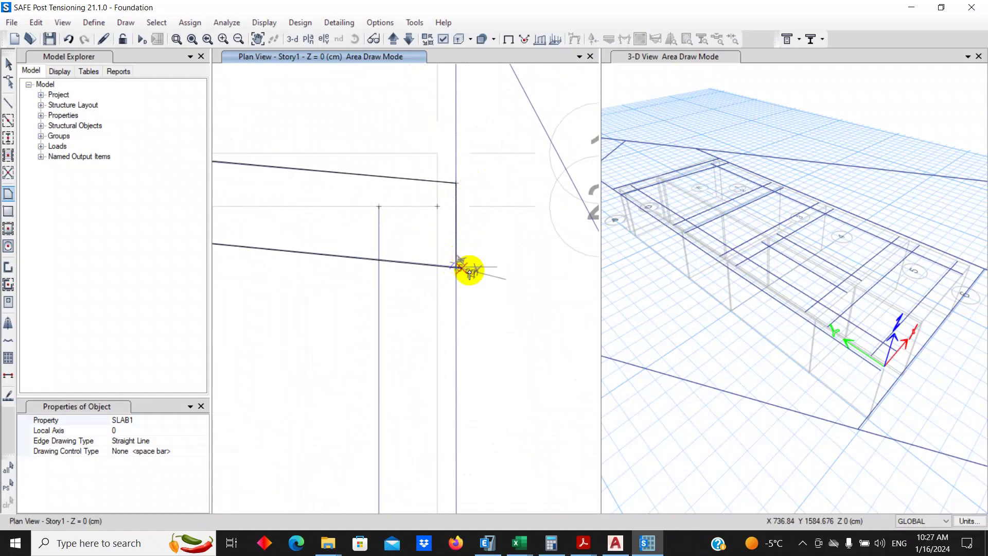
# Step: Enable snapping to intersections in the snap options
pyautogui.scroll(-3, 468, 269)
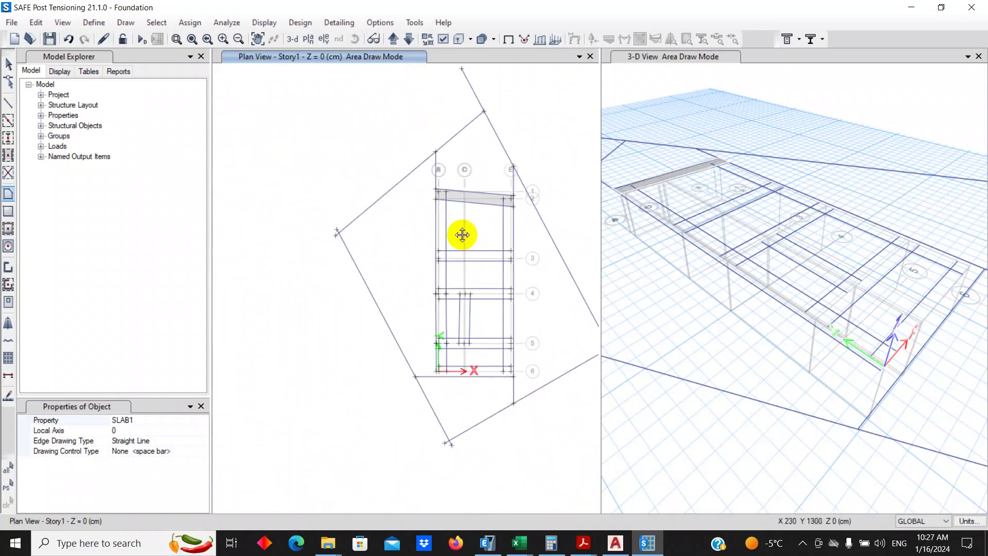
pyautogui.scroll(3, 442, 353)
pyautogui.scroll(-2, 443, 353)
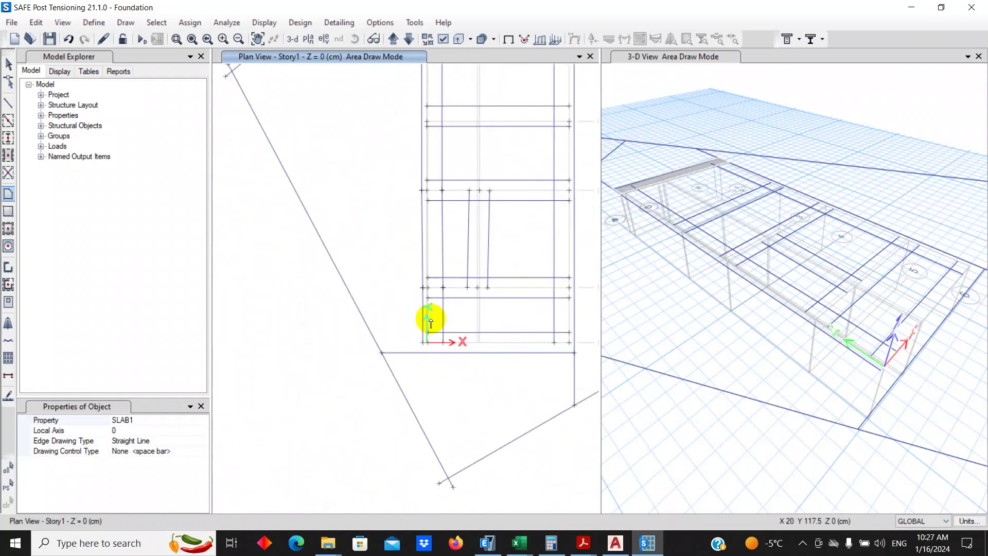
pyautogui.moveTo(448, 287); pyautogui.dragTo(423, 340, button='middle')
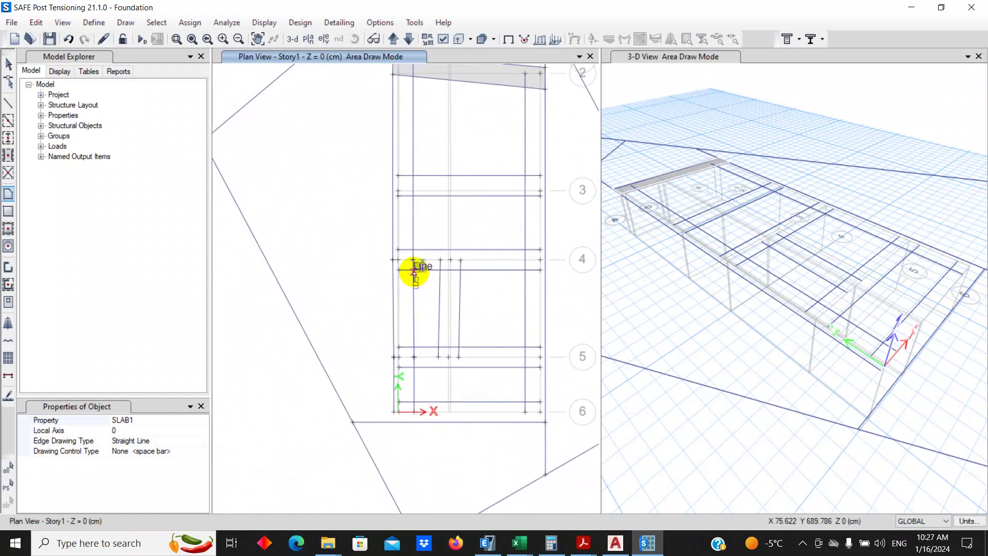
pyautogui.scroll(4, 415, 270)
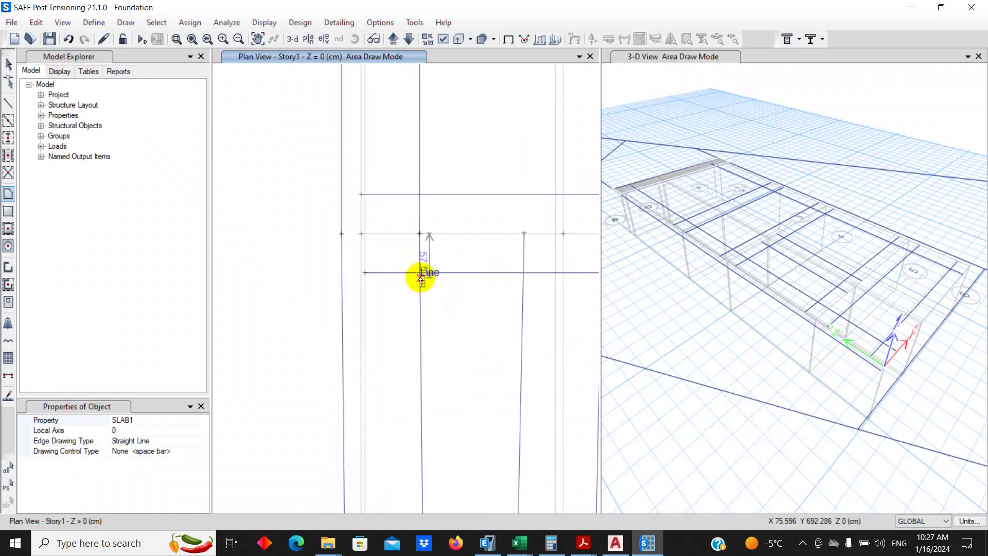
pyautogui.click(125, 24)
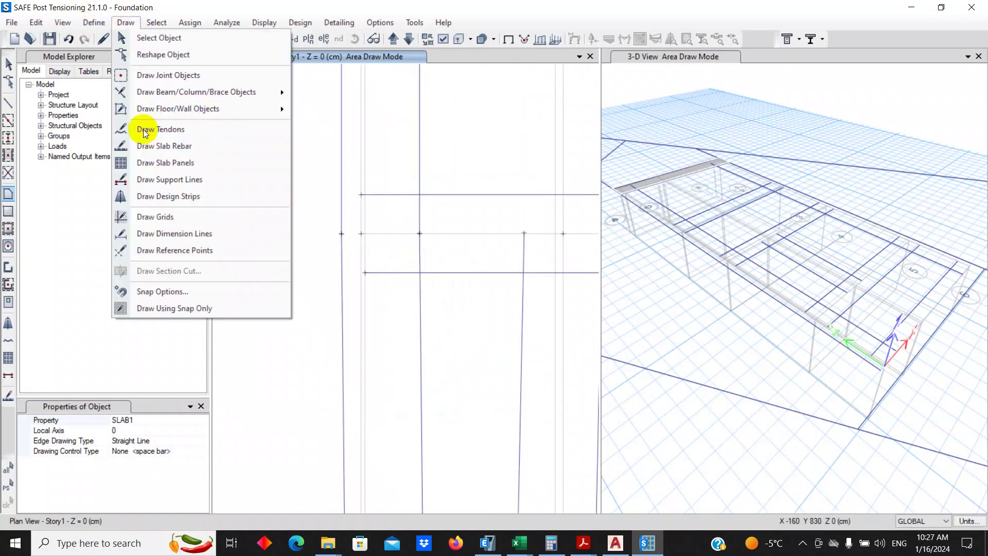
pyautogui.click(181, 292)
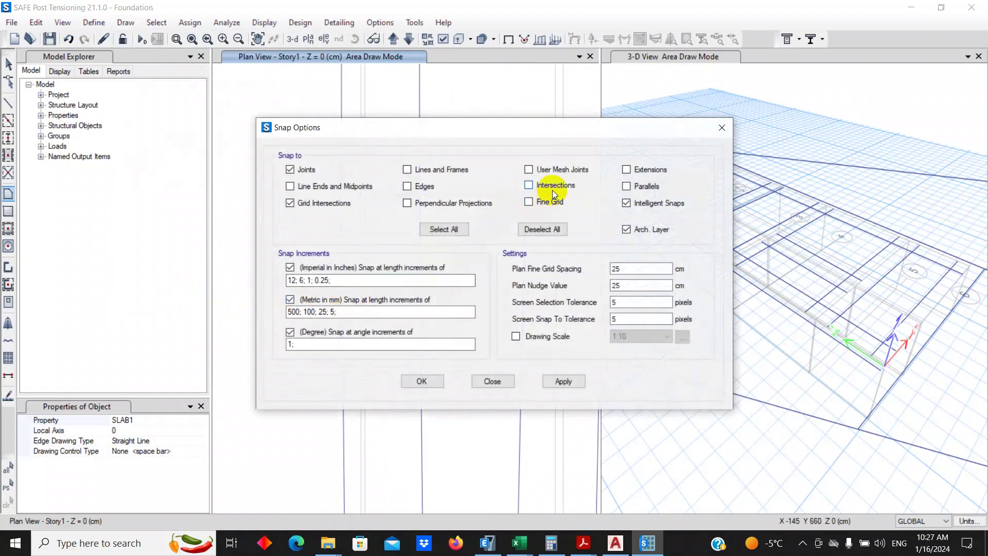
pyautogui.click(426, 381)
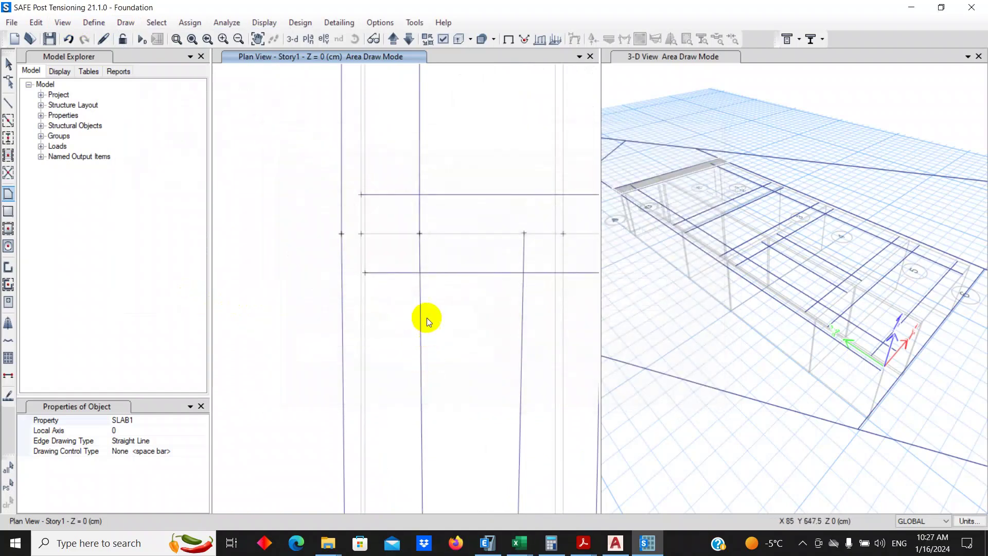
# Step: Draw a SLAB1 area along grid 4 between its two offset lines, bounded by the inner vertical lines beside axes A and E
pyautogui.click(421, 273)
pyautogui.scroll(-3, 365, 204)
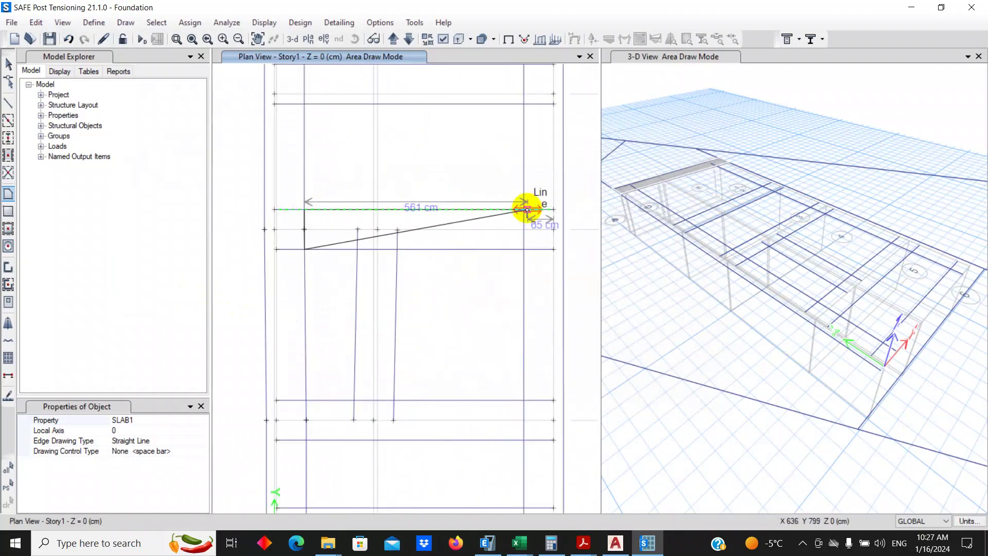
pyautogui.click(523, 210)
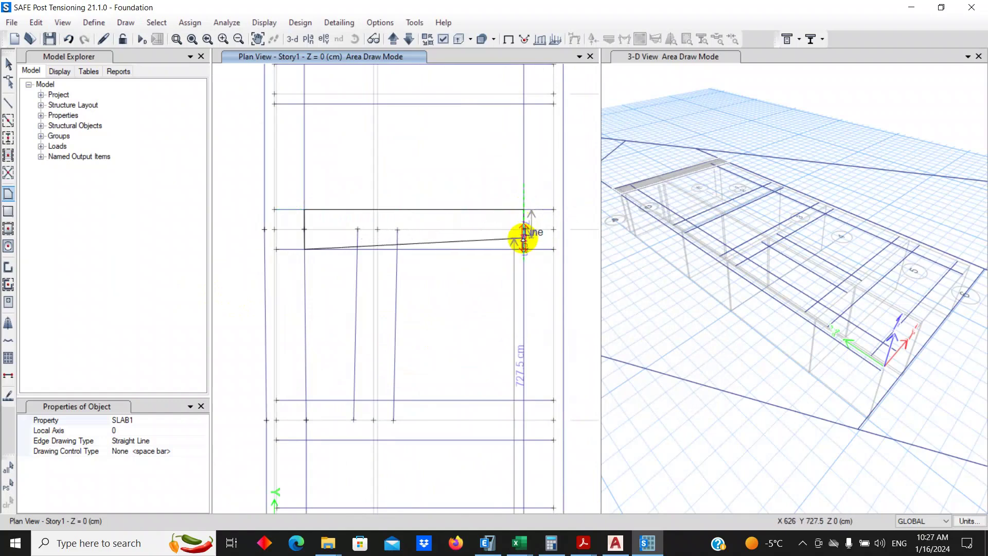
pyautogui.click(524, 250)
pyautogui.press('Return')
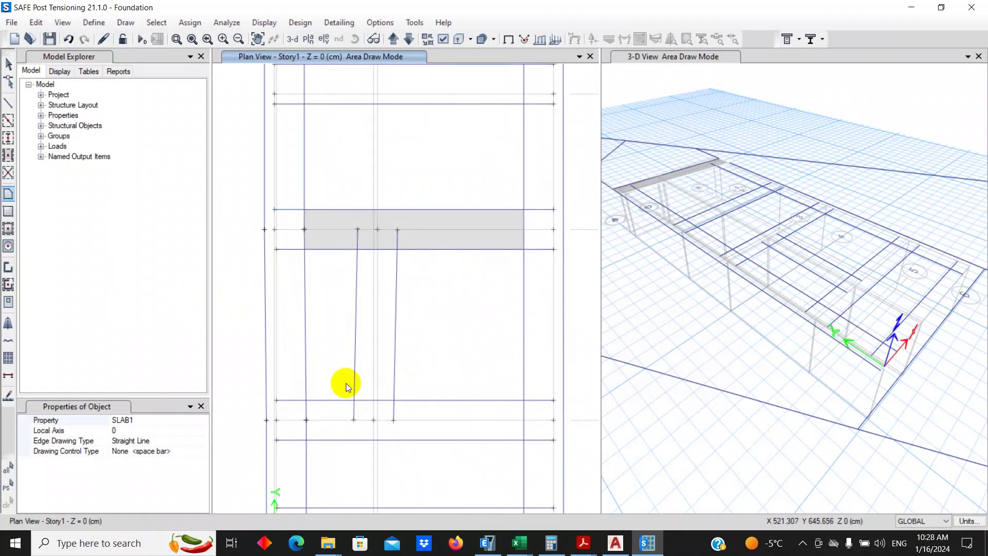
# Step: Draw a SLAB1 area along grid 5 between its two offset lines, bounded by the inner vertical lines beside axes A and E
pyautogui.click(306, 399)
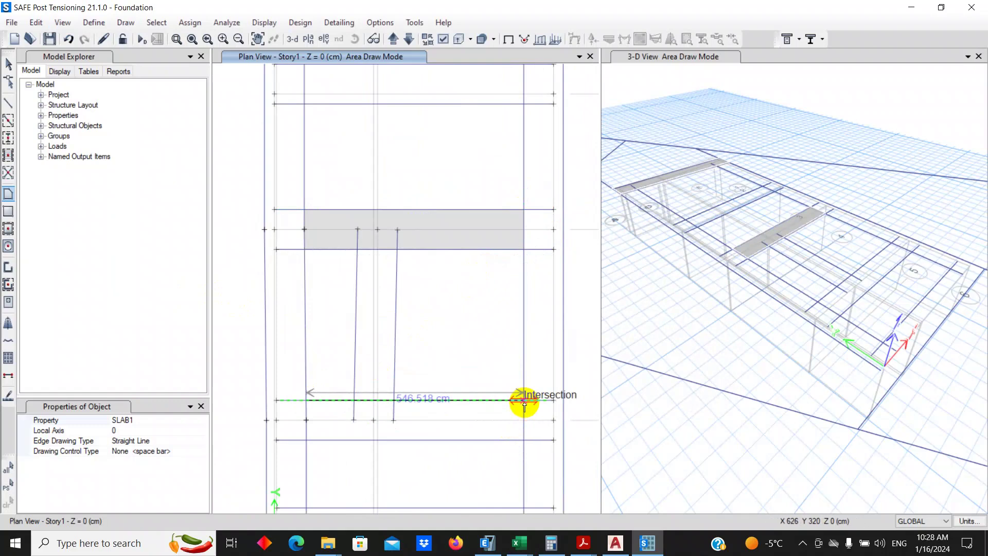
pyautogui.click(524, 400)
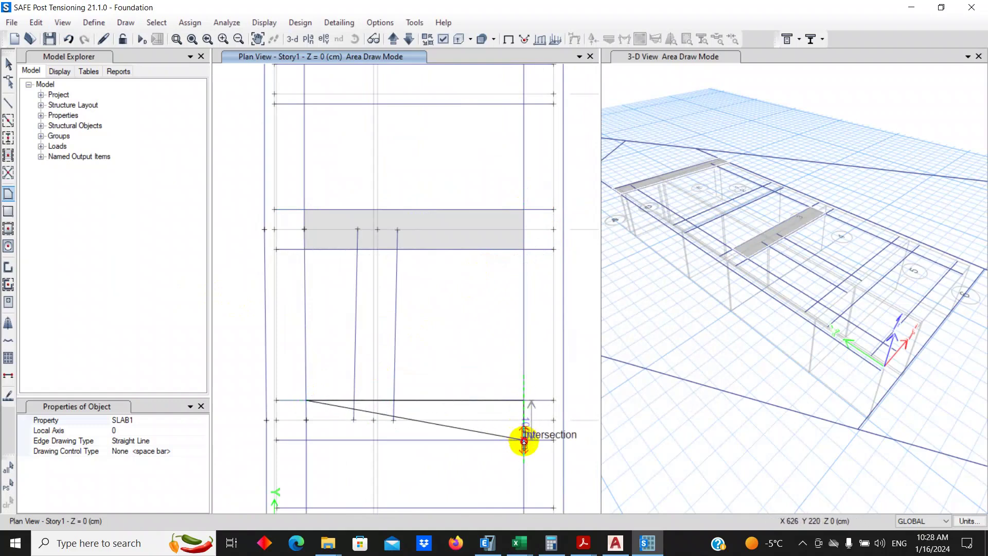
pyautogui.click(524, 440)
pyautogui.click(307, 440)
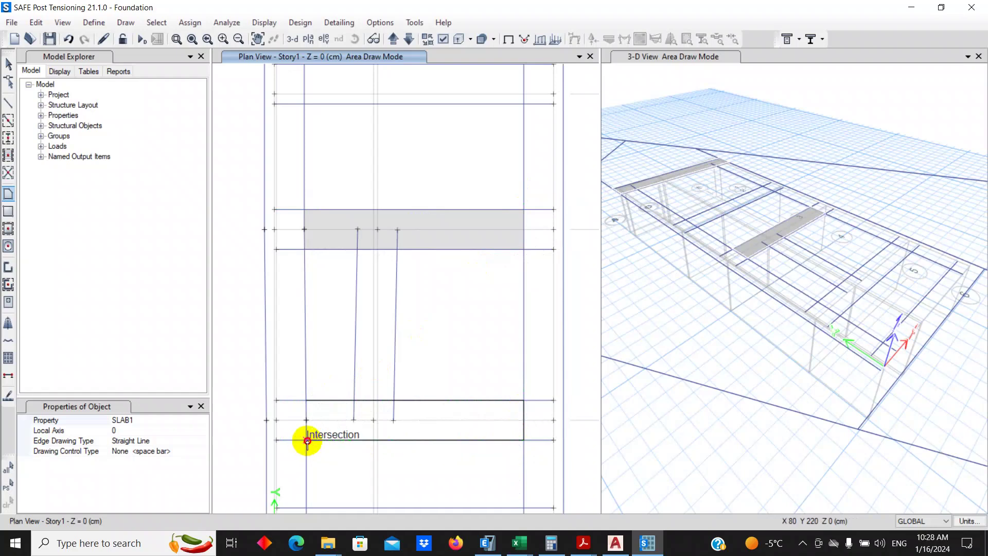
pyautogui.press('Return')
# Step: Draw the connecting SLAB1 area between the two short lines near axis C, joining the slab strips on grids 4 and 5
pyautogui.click(353, 400)
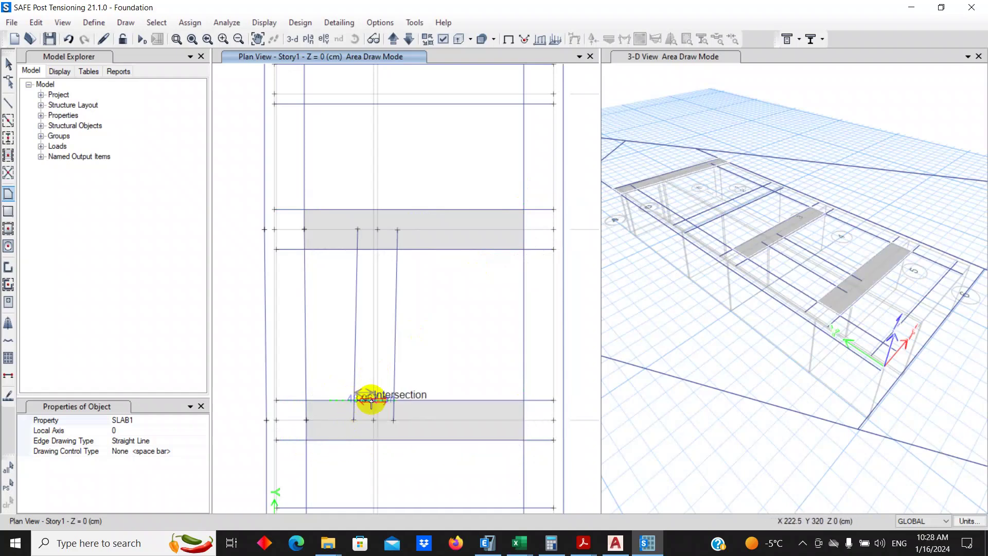
pyautogui.click(394, 399)
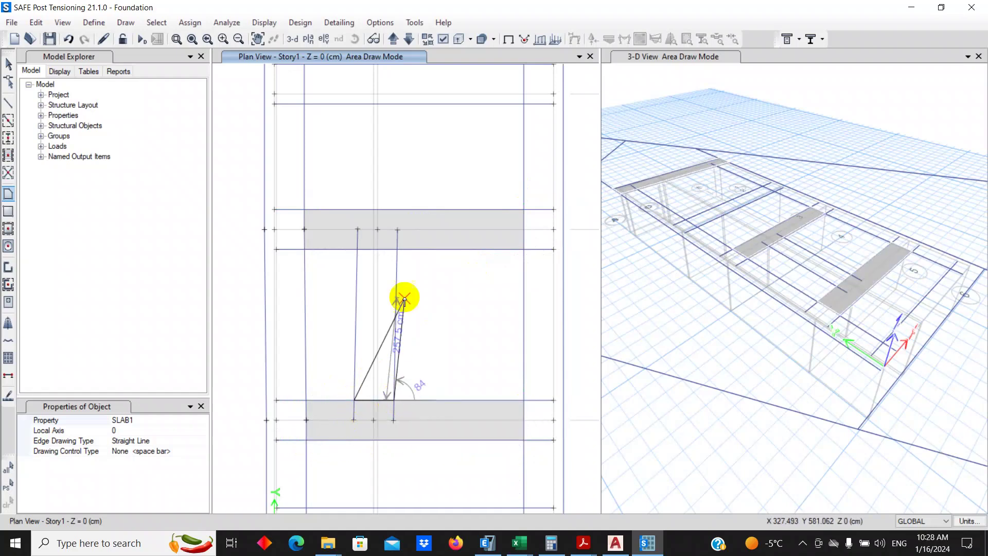
pyautogui.click(396, 250)
pyautogui.click(355, 249)
pyautogui.press('Return')
# Step: Draw a SLAB1 area along grid 3 between its two offset lines, bounded by the inner vertical lines beside axes A and E
pyautogui.scroll(-2, 386, 190)
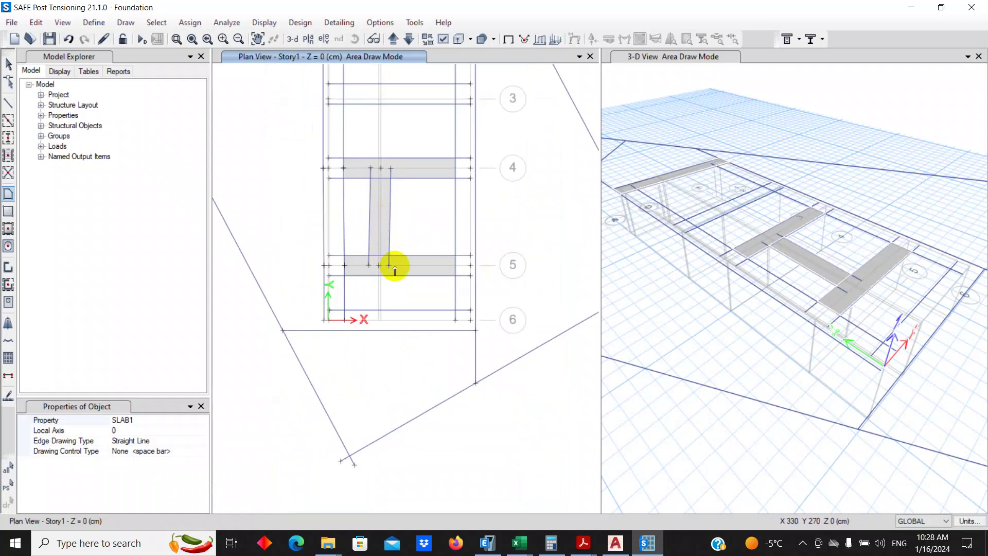
pyautogui.scroll(-2, 394, 265)
pyautogui.scroll(5, 384, 198)
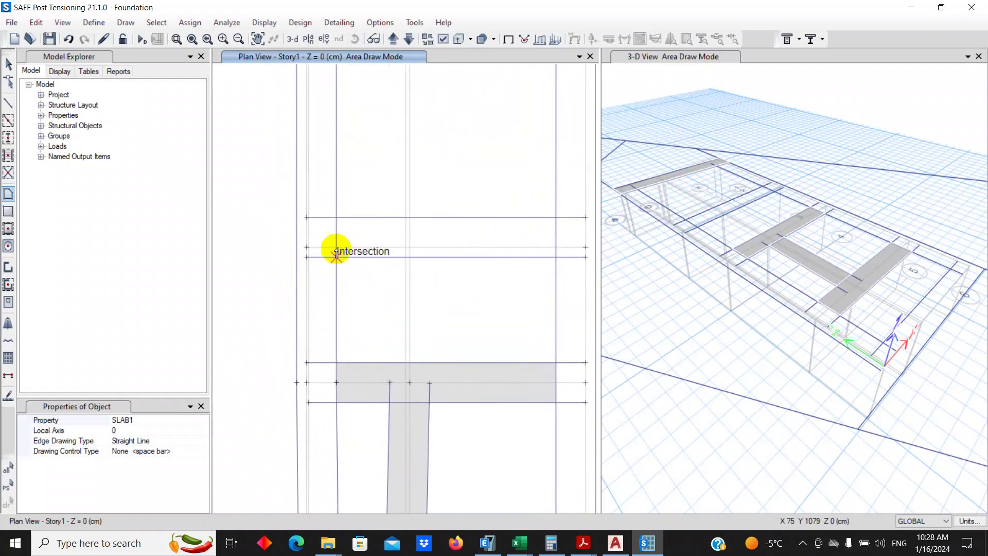
pyautogui.click(336, 256)
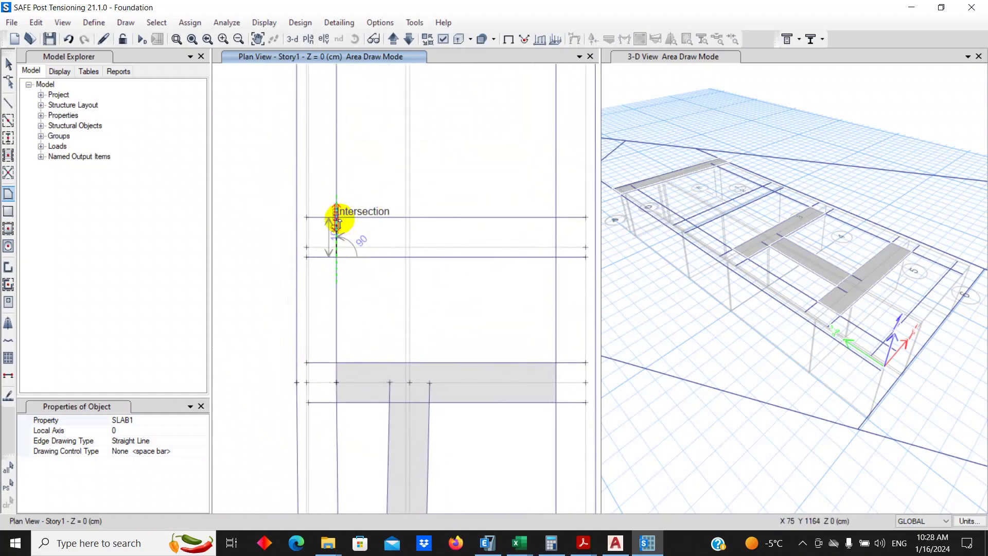
pyautogui.click(337, 217)
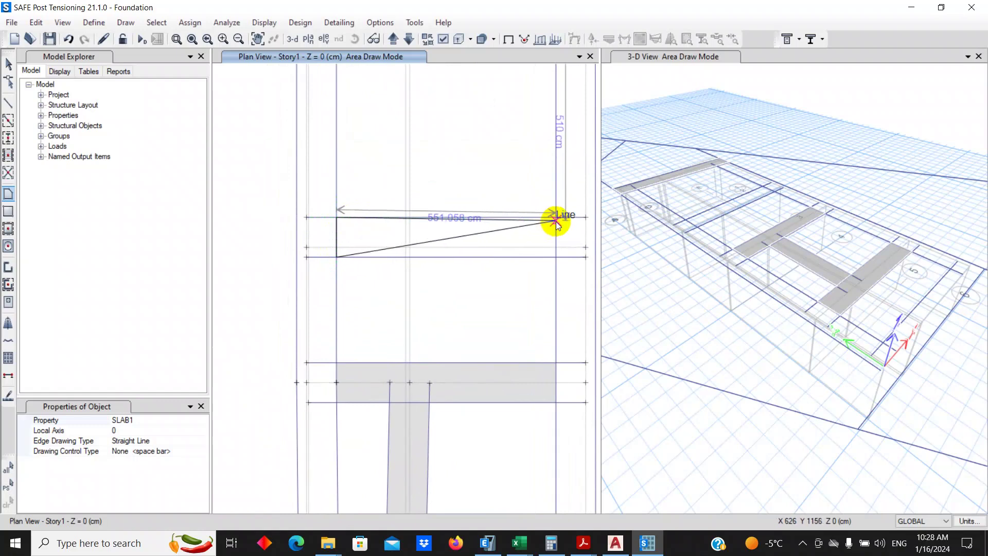
pyautogui.click(556, 217)
pyautogui.click(557, 256)
pyautogui.press('Return')
pyautogui.scroll(-2, 405, 259)
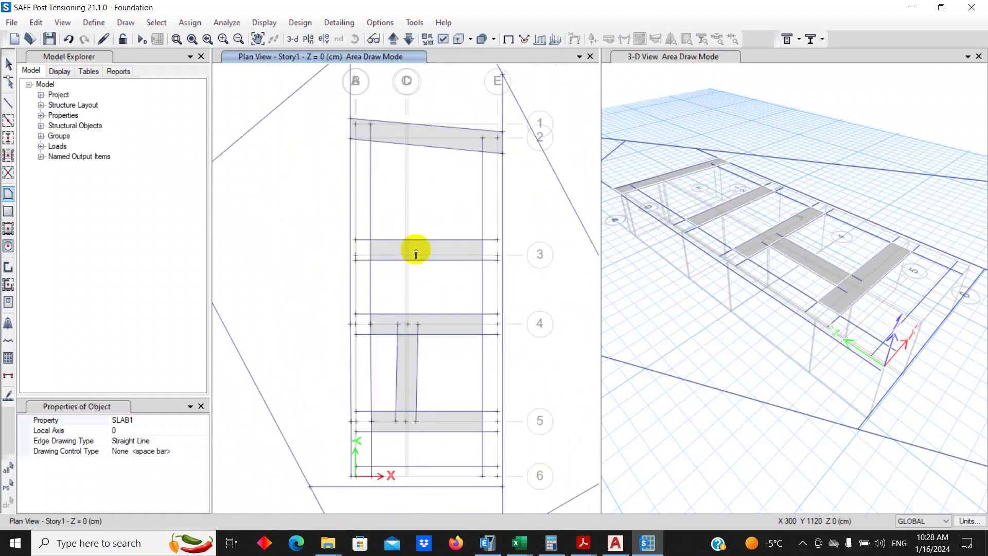
# Step: Extend the outer vertical frame line beside axis A, below grid 5, to the horizontal line below grid 6
pyautogui.moveTo(418, 258); pyautogui.dragTo(419, 188, button='middle')
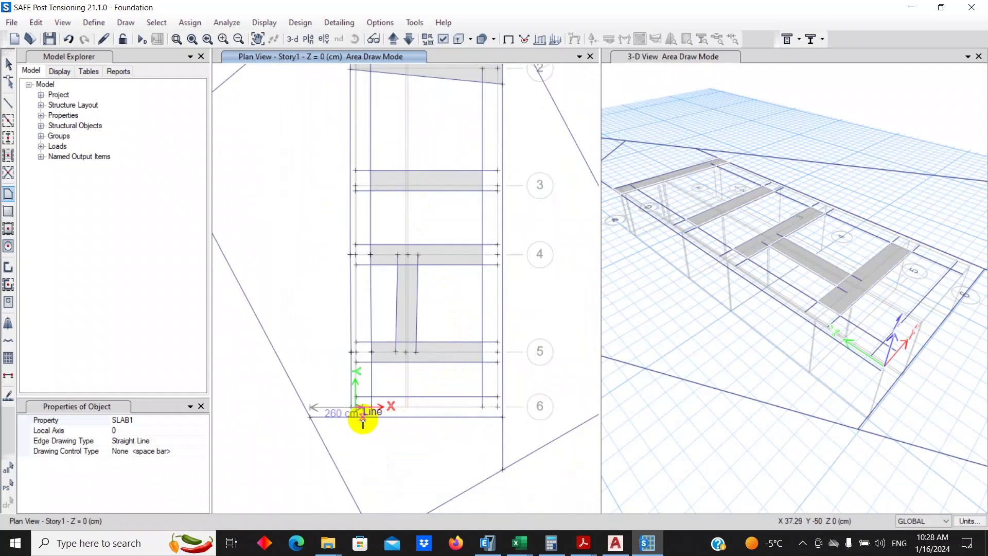
pyautogui.press('Escape')
pyautogui.click(351, 385)
pyautogui.scroll(2, 350, 396)
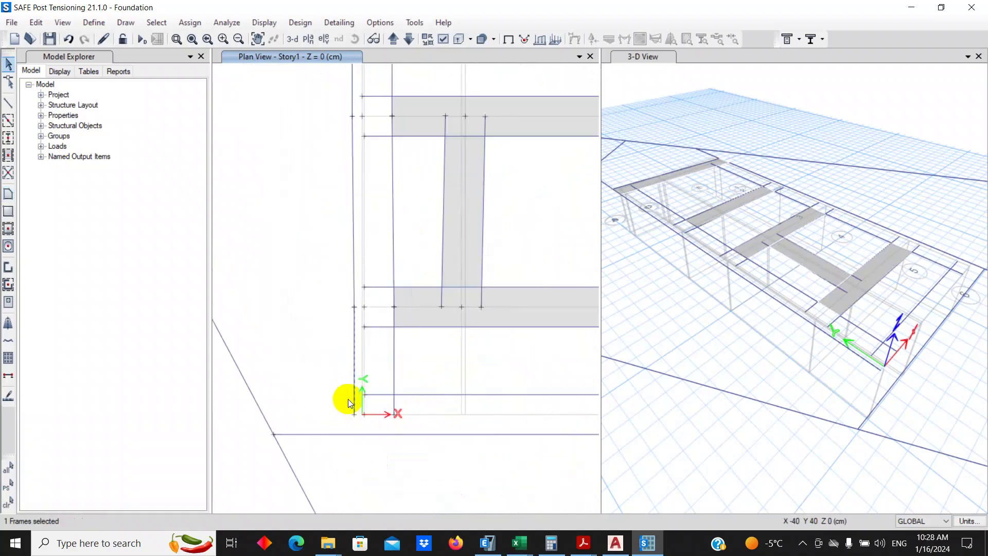
pyautogui.click(356, 414)
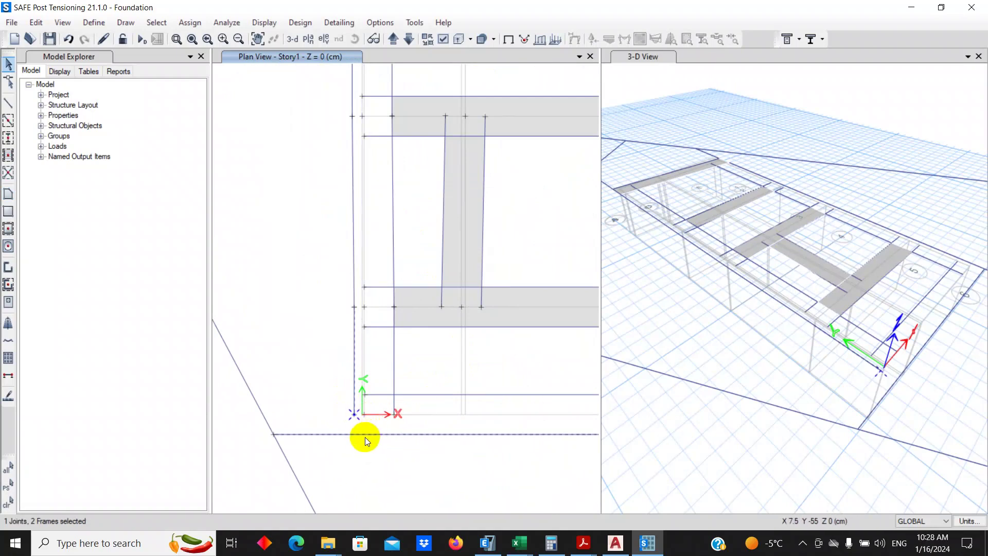
pyautogui.hotkey('ctrl', 'shift', 'l')
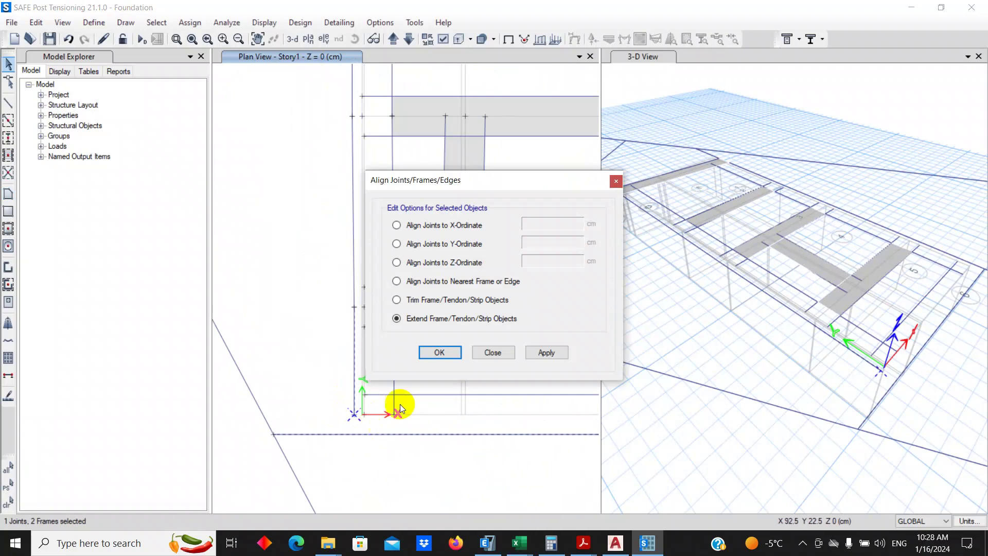
pyautogui.click(428, 354)
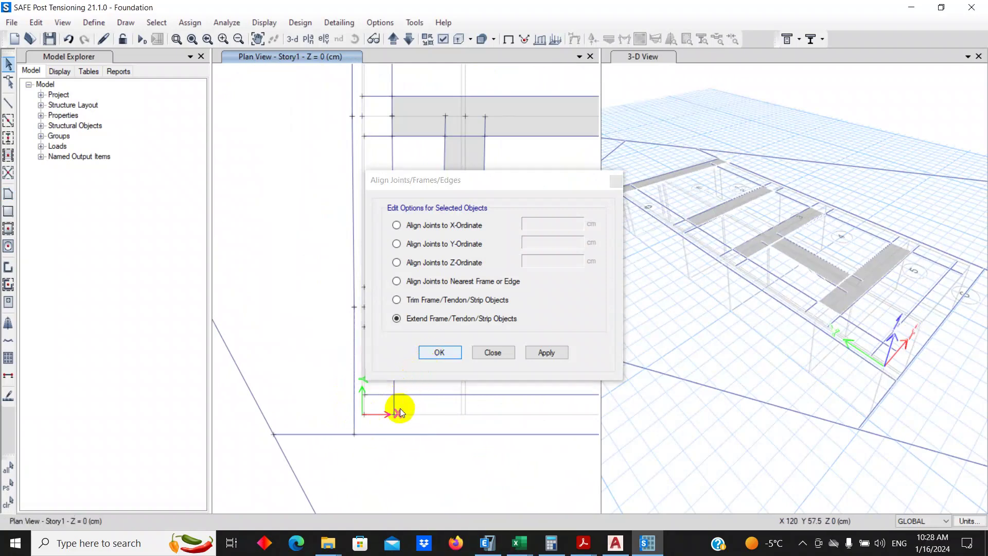
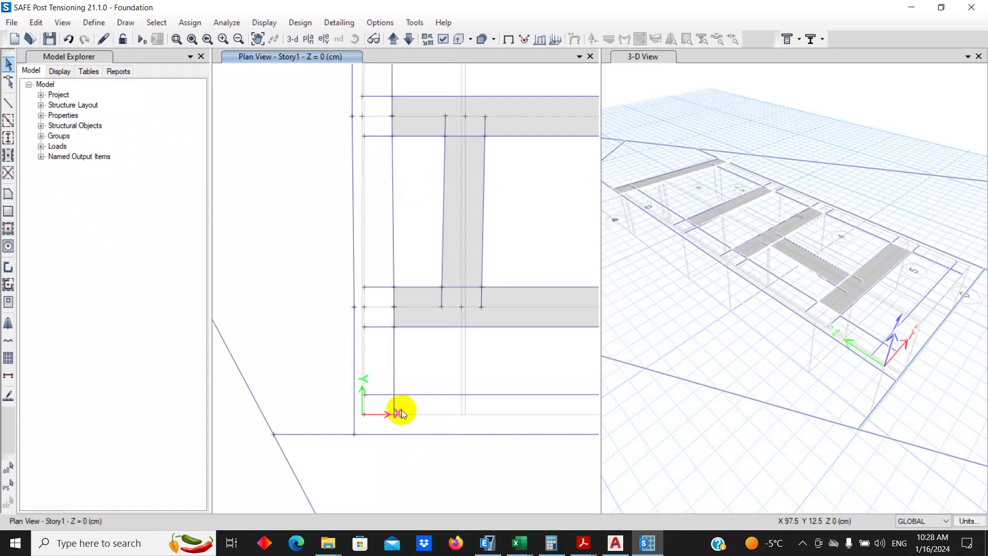
# Step: Extend the inner vertical frame line beside axis A, below grid 5, to the horizontal line below grid 6
pyautogui.moveTo(401, 409); pyautogui.dragTo(387, 422)
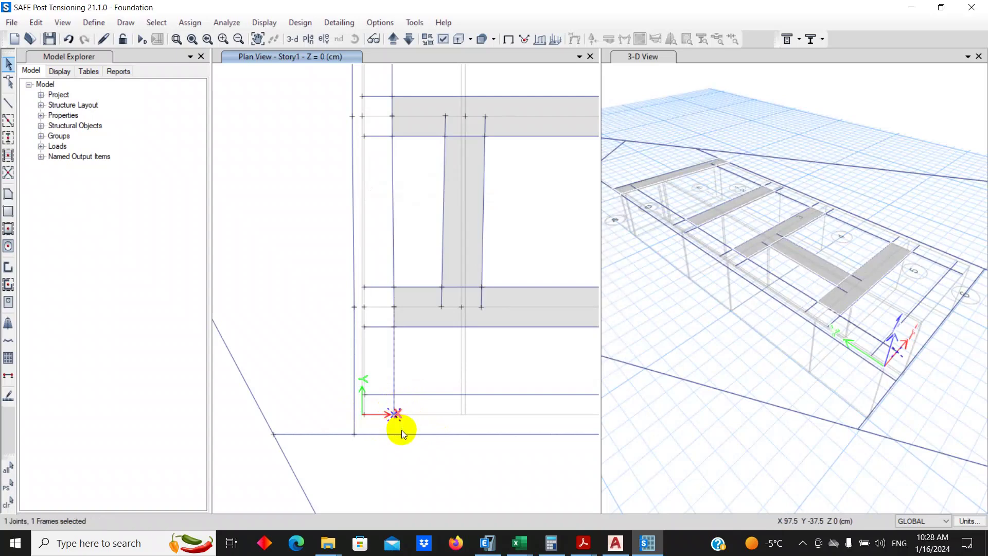
pyautogui.click(400, 435)
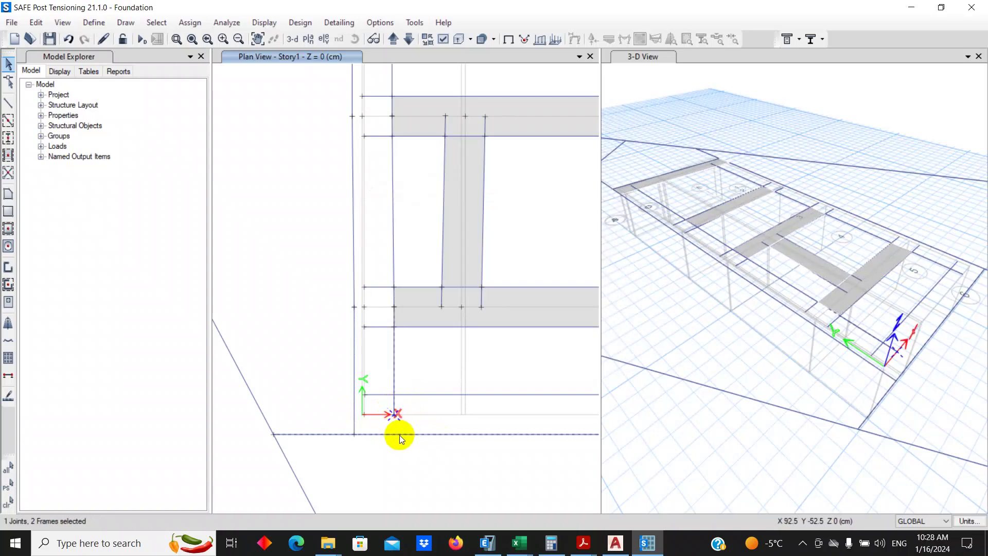
pyautogui.hotkey('ctrl', 'l')
pyautogui.click(454, 355)
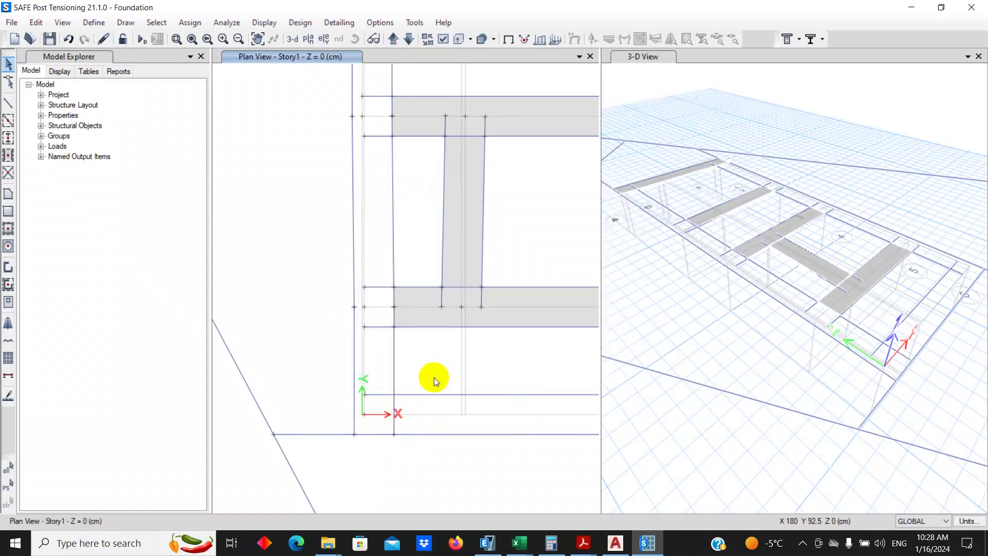
# Step: Extend the horizontal frame line just above grid 6 to the outer vertical line beside axis E
pyautogui.scroll(-2, 417, 397)
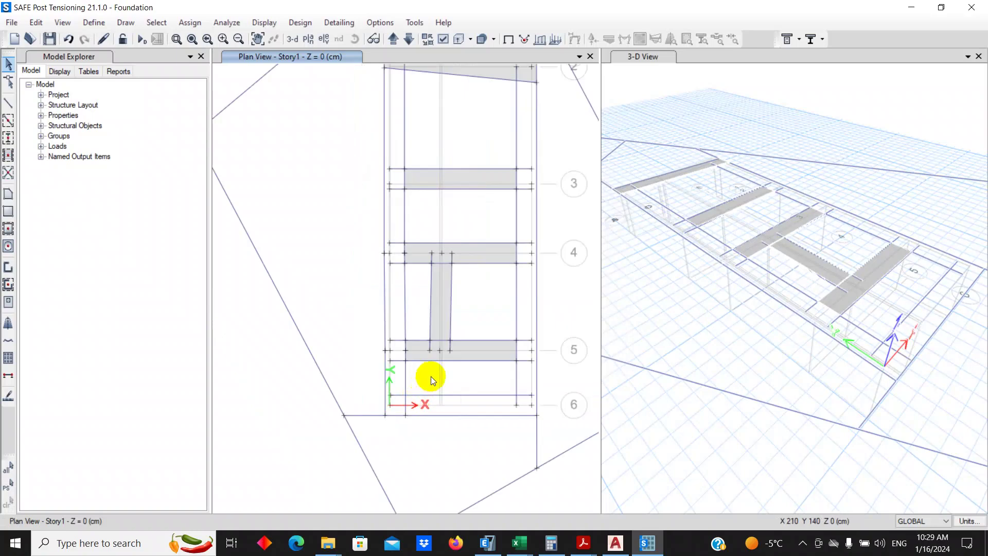
pyautogui.scroll(2, 517, 398)
pyautogui.click(535, 391)
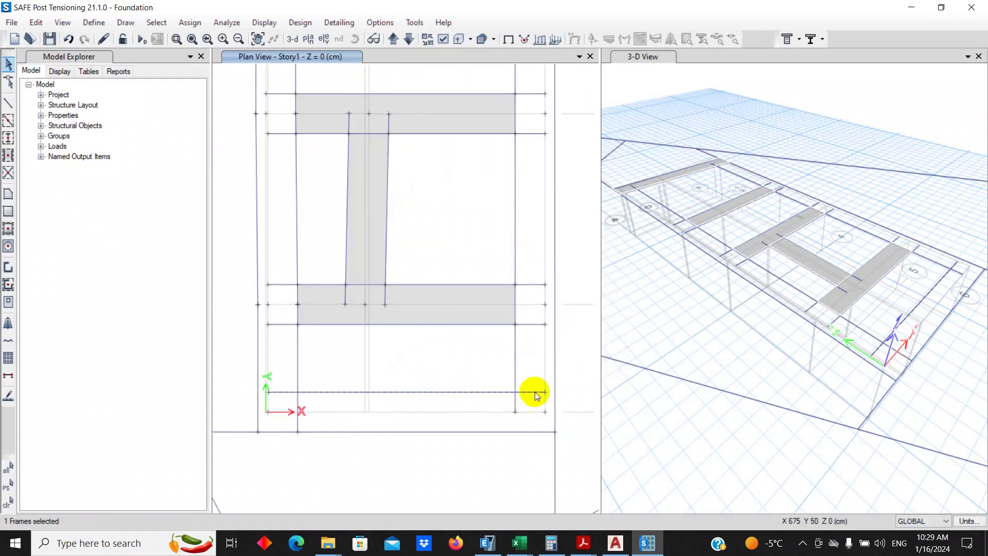
pyautogui.click(544, 393)
pyautogui.click(554, 404)
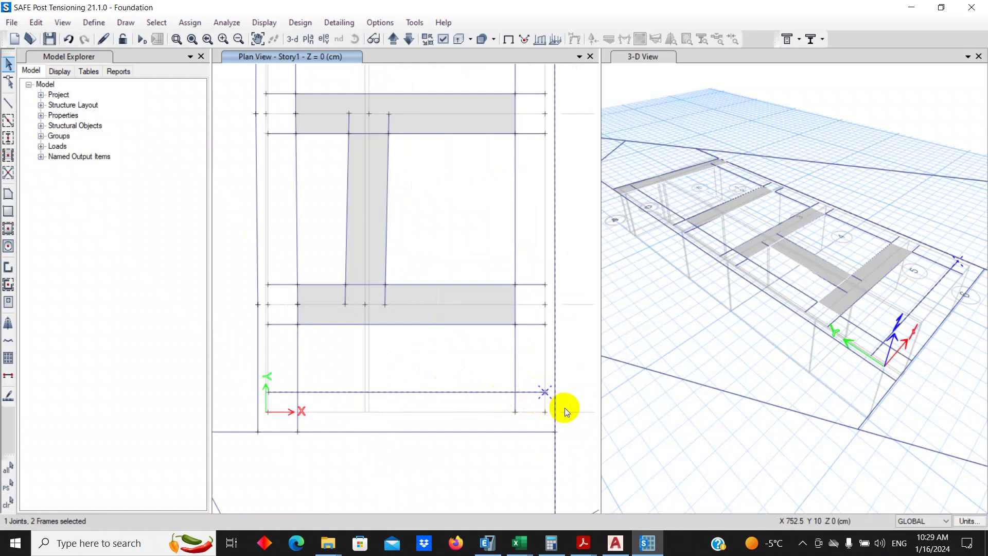
pyautogui.hotkey('ctrl', 'shift', 'a')
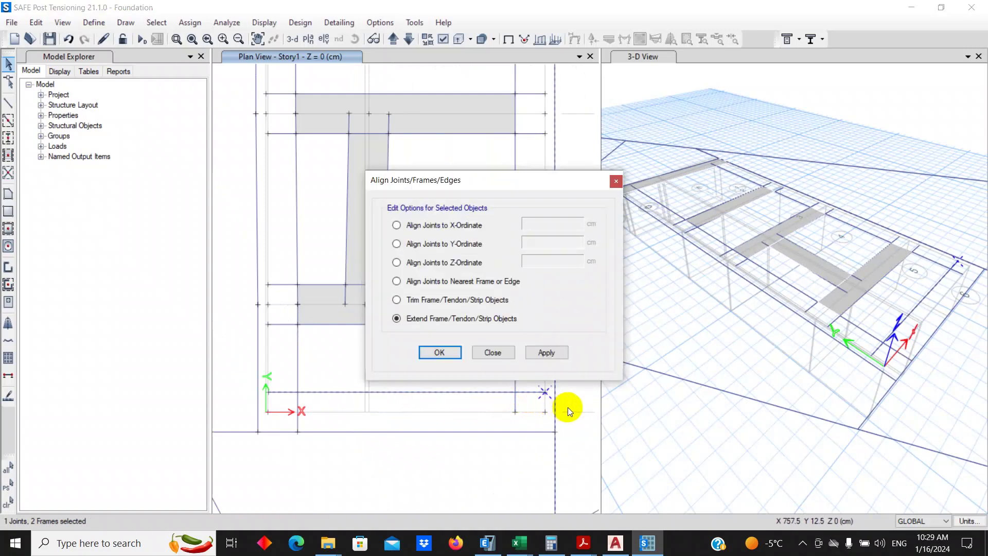
pyautogui.click(432, 351)
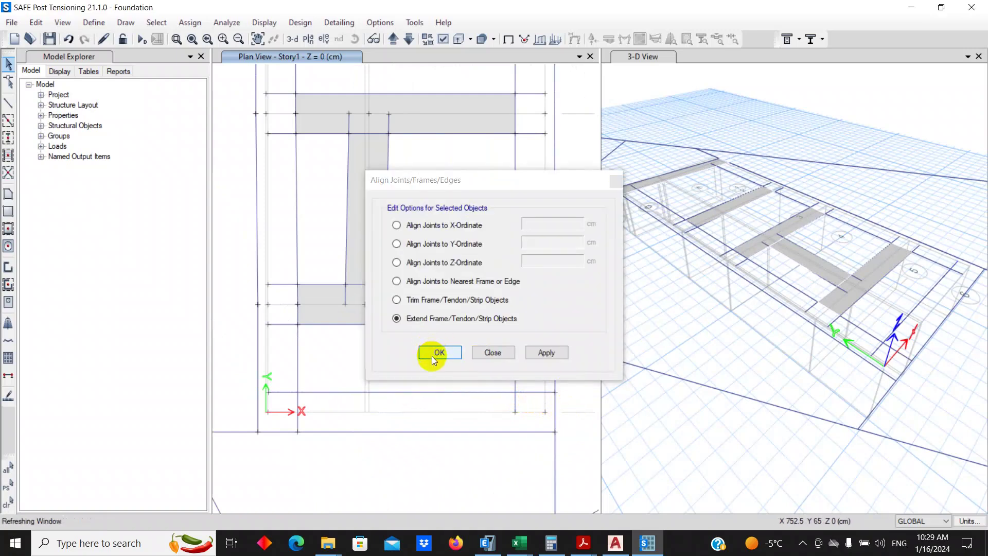
# Step: Extend the inner vertical frame line beside axis E to the horizontal line below grid 6
pyautogui.moveTo(486, 324); pyautogui.dragTo(445, 526, button='middle')
pyautogui.scroll(-2, 455, 471)
pyautogui.moveTo(467, 424); pyautogui.dragTo(476, 263, button='middle')
pyautogui.scroll(2, 489, 387)
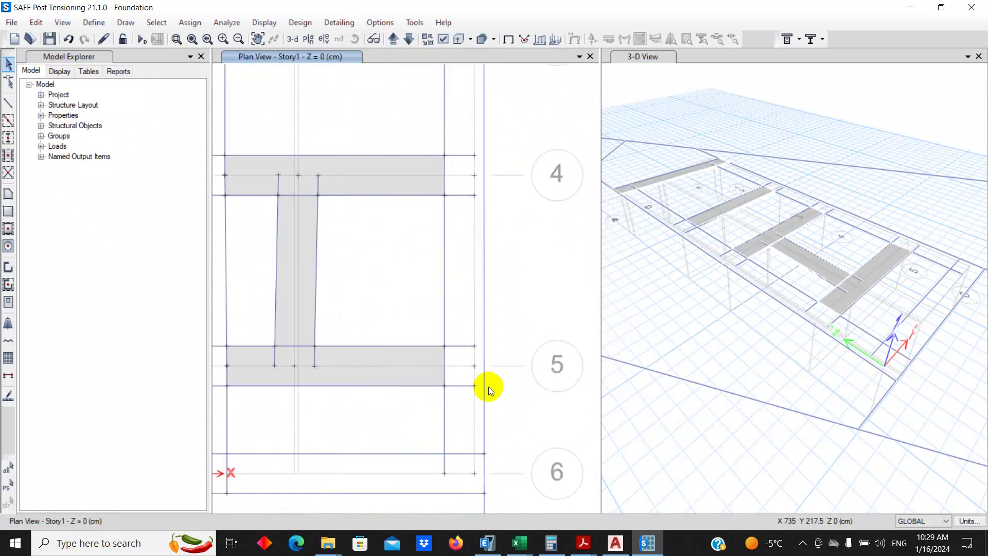
pyautogui.click(445, 431)
pyautogui.click(446, 475)
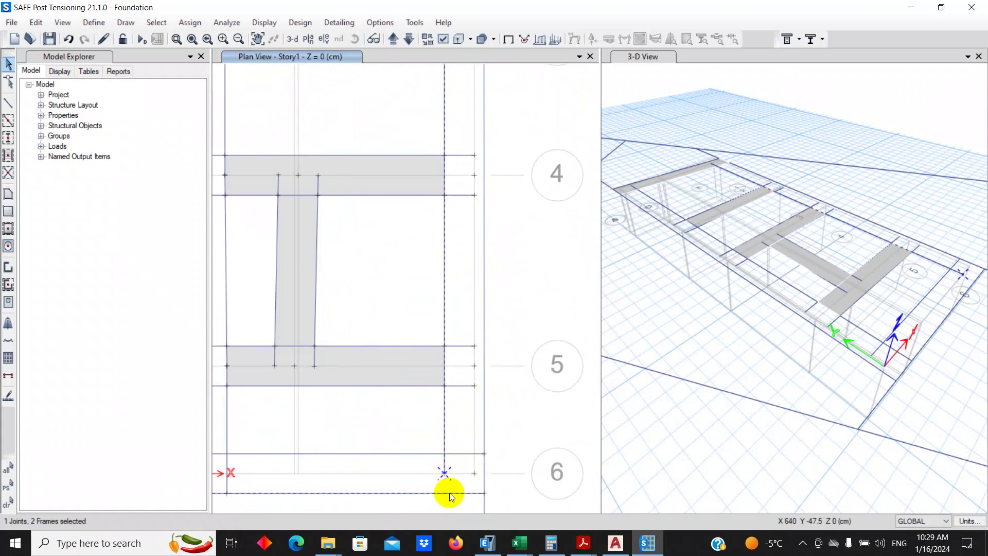
pyautogui.hotkey('ctrl', 'shift', 'a')
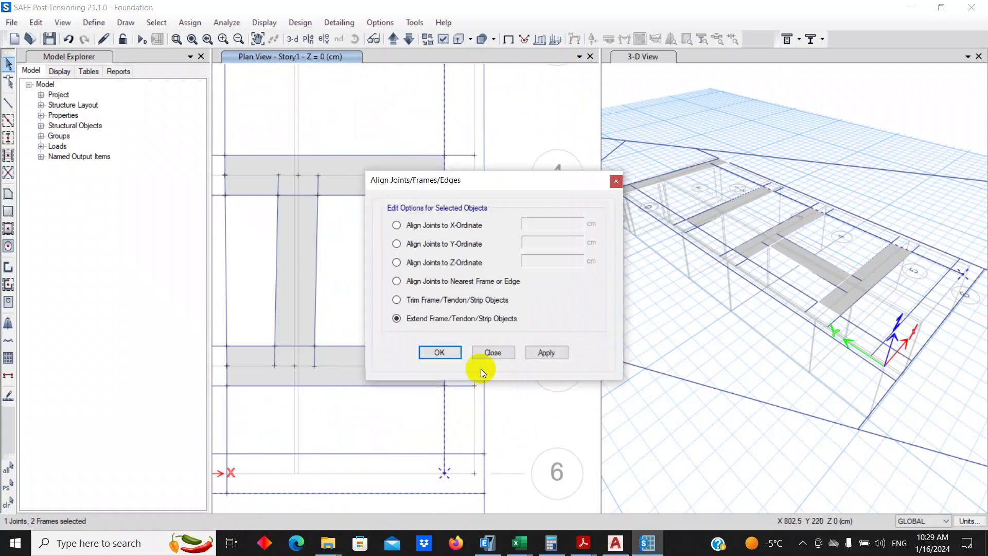
pyautogui.click(460, 355)
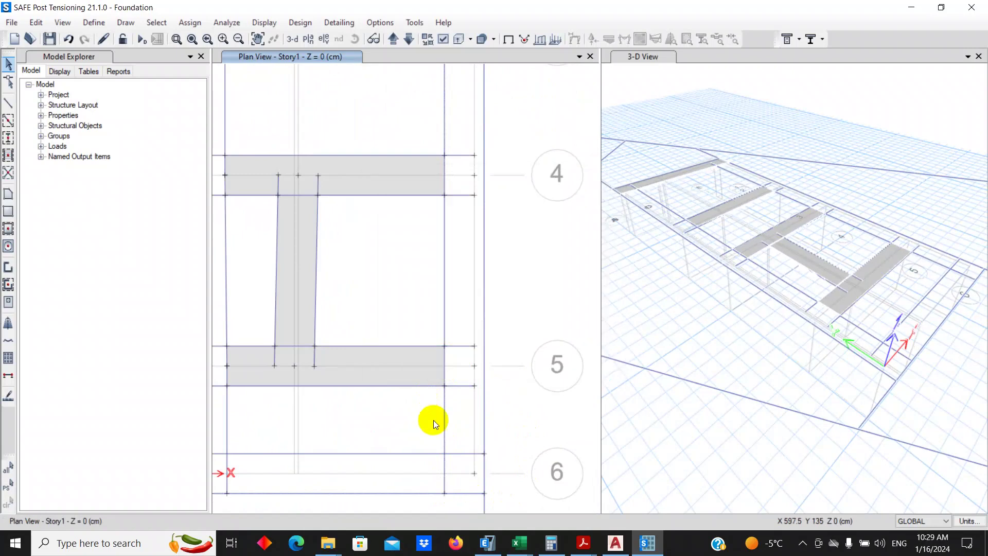
# Step: Draw a SLAB1 area along axis E between its inner and outer vertical lines, from the sloped strip at grid 2 to the line below grid 6
pyautogui.click(7, 193)
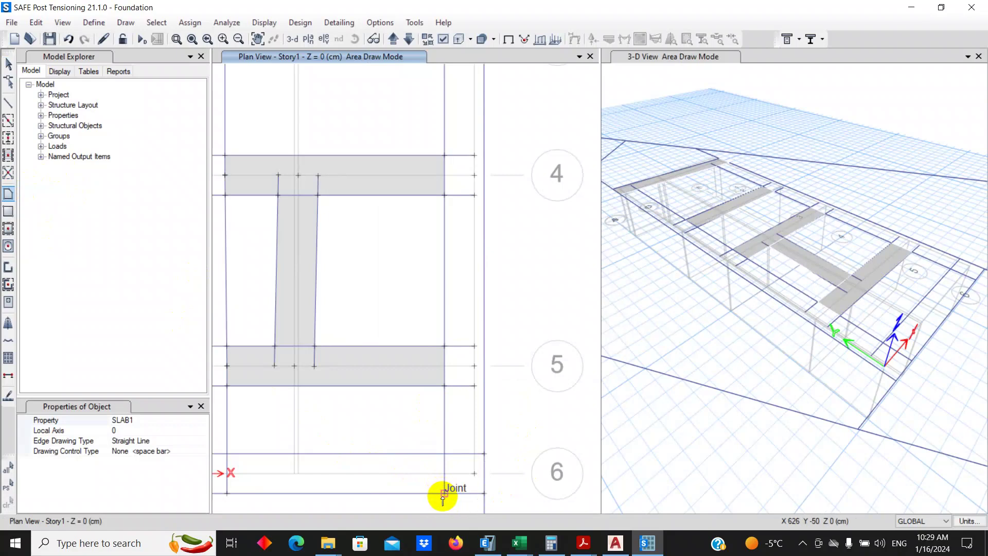
pyautogui.scroll(-2, 446, 494)
pyautogui.scroll(3, 458, 313)
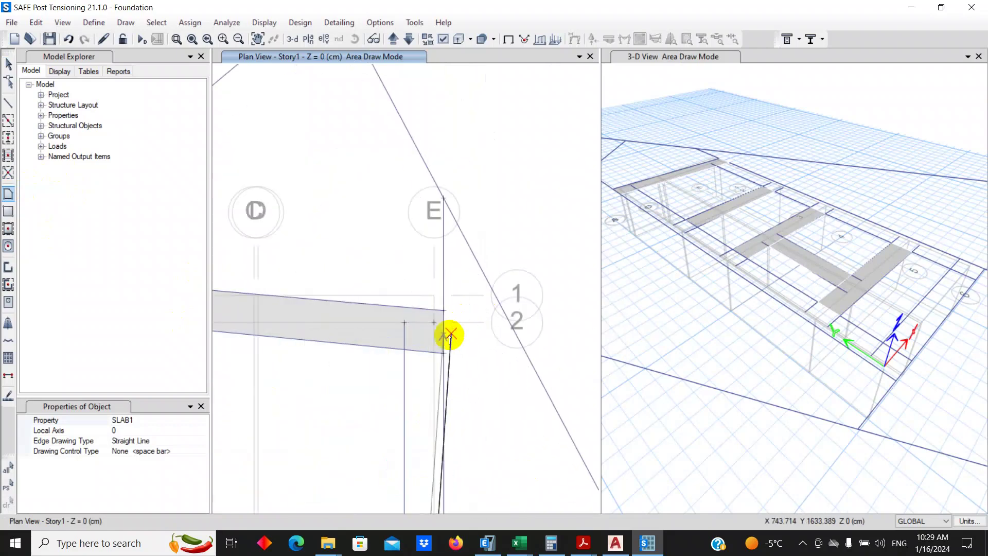
pyautogui.click(404, 353)
pyautogui.click(441, 355)
pyautogui.scroll(-3, 434, 301)
pyautogui.scroll(3, 434, 482)
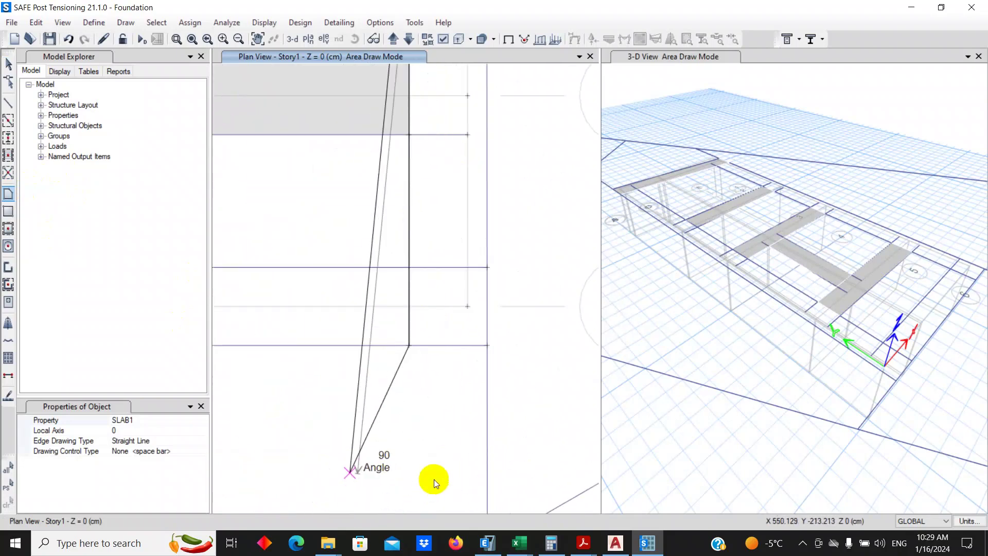
pyautogui.doubleClick(487, 345)
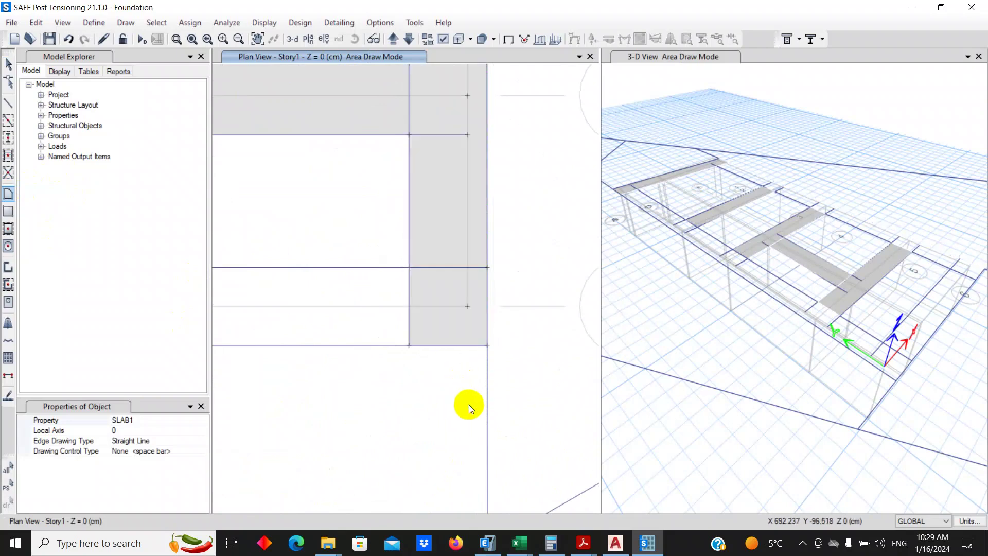
# Step: Draw a SLAB1 area along grid 6 between its two offset lines, bounded by the inner vertical lines beside axes A and E
pyautogui.scroll(-3, 408, 379)
pyautogui.scroll(3, 520, 372)
pyautogui.moveTo(520, 373); pyautogui.dragTo(526, 374, button='middle')
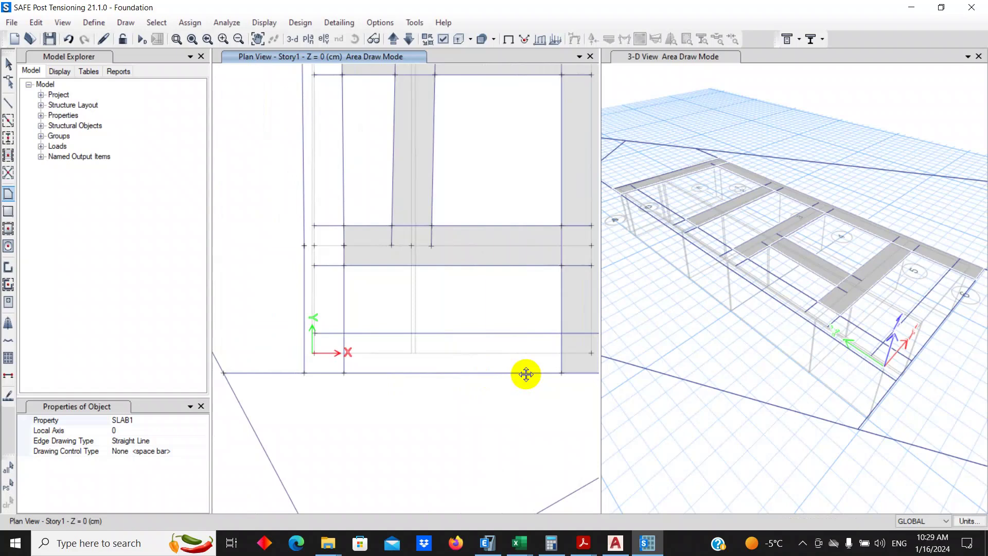
pyautogui.moveTo(526, 374); pyautogui.dragTo(482, 374, button='middle')
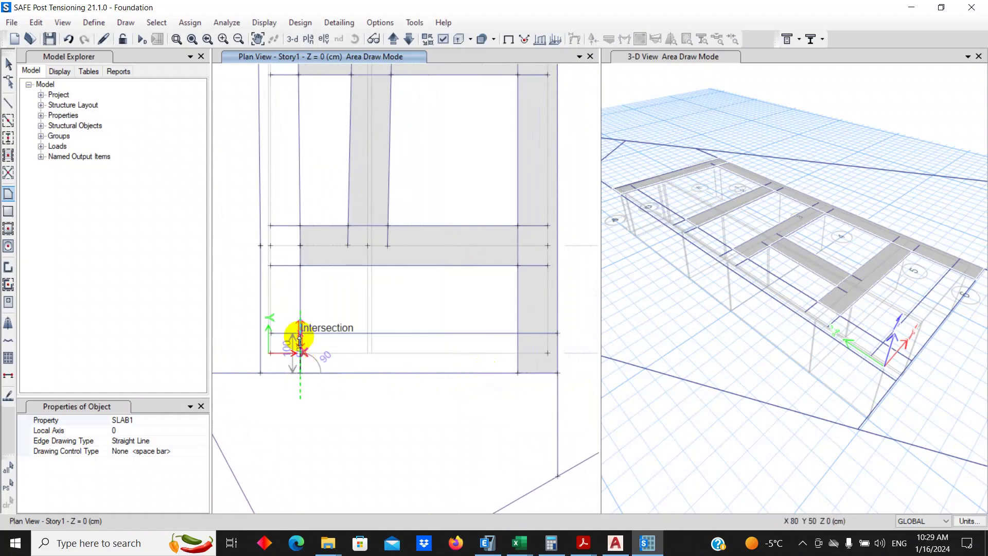
pyautogui.click(517, 333)
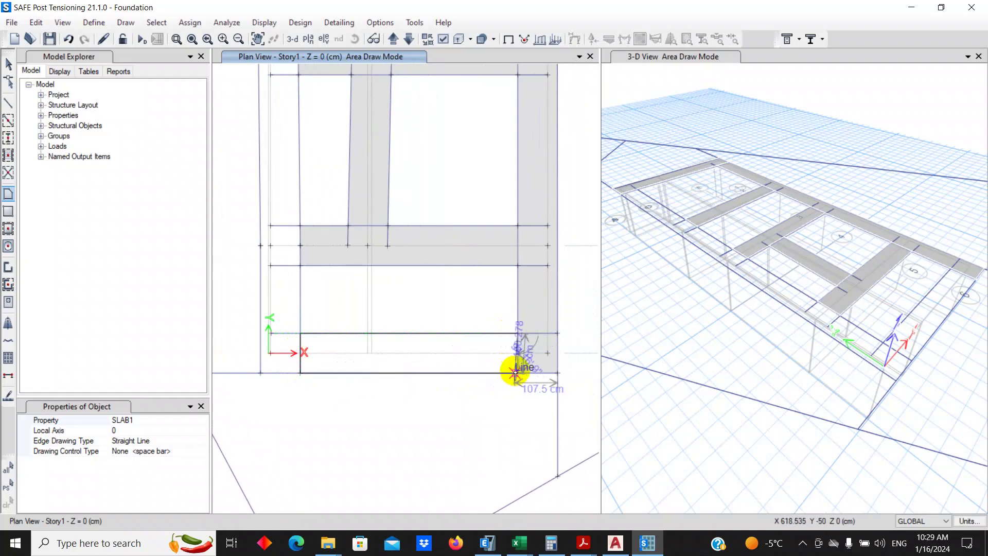
pyautogui.click(515, 373)
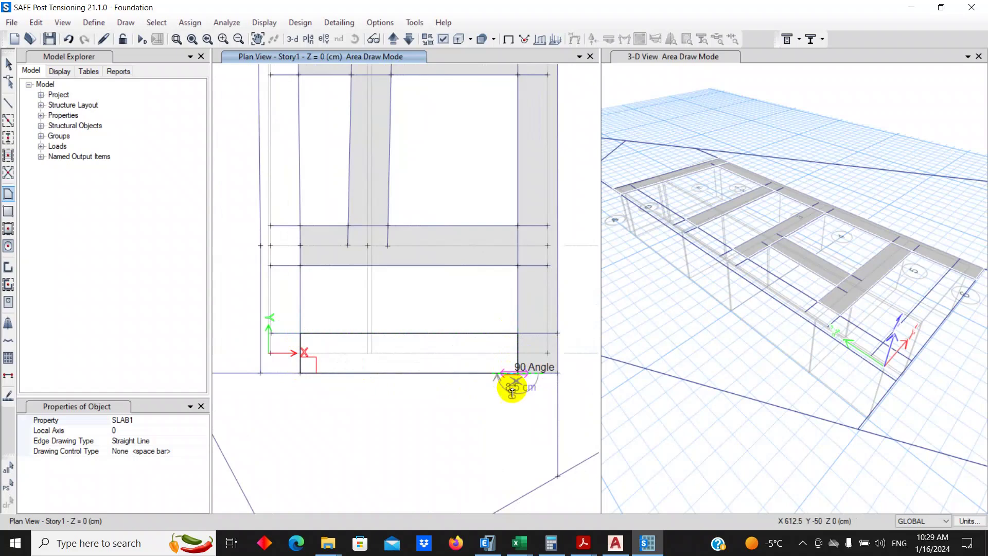
pyautogui.press('Return')
pyautogui.scroll(-3, 472, 412)
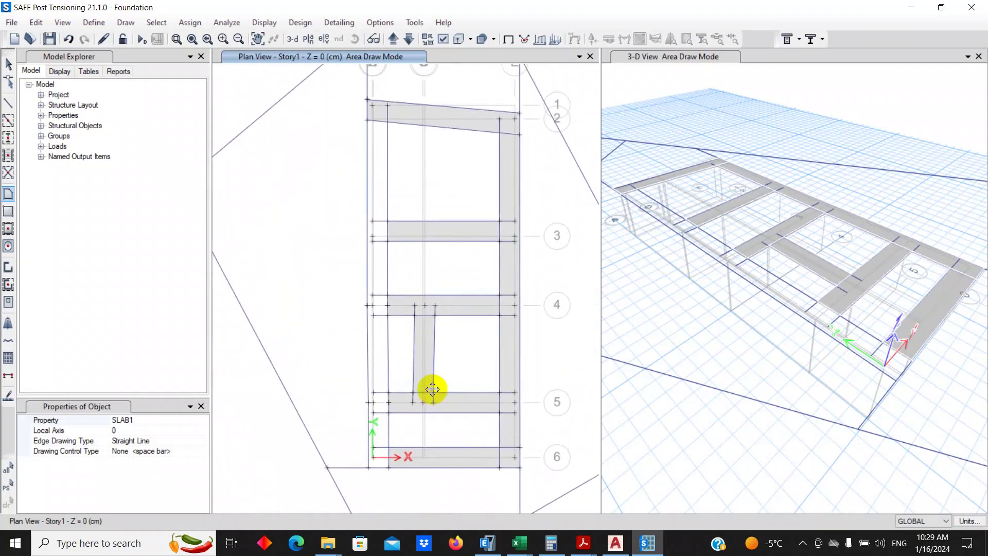
pyautogui.click(405, 126)
pyautogui.scroll(2, 407, 194)
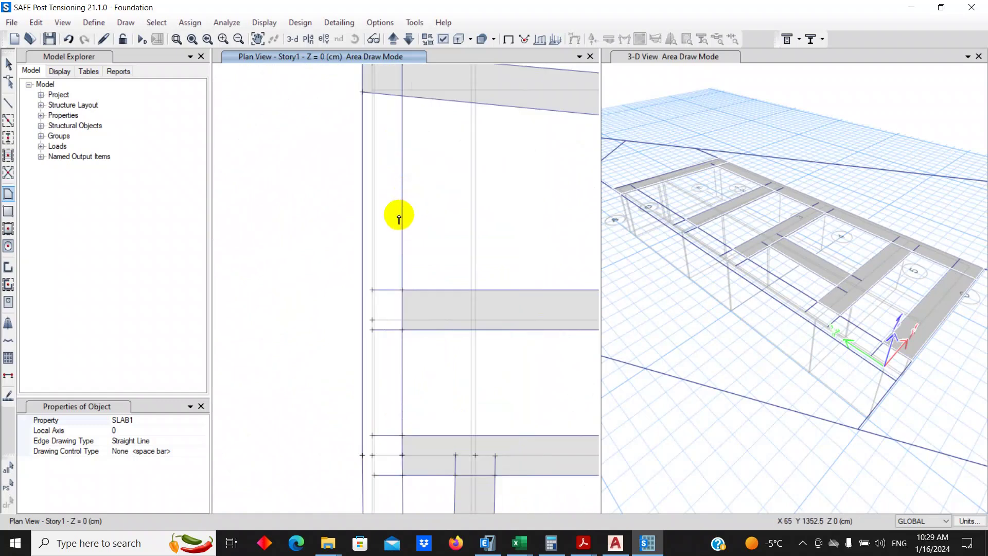
pyautogui.press('Escape')
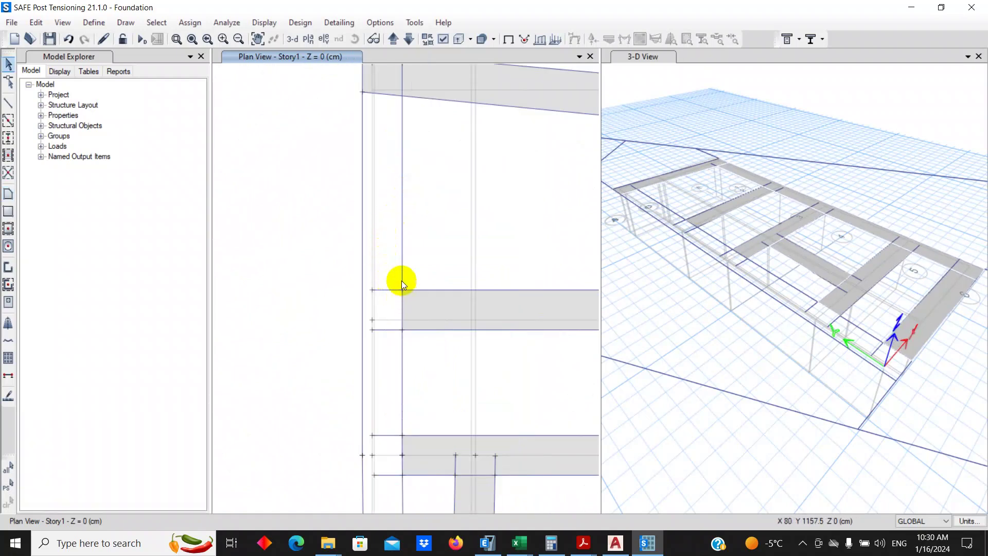
# Step: Extend the paired horizontal offset lines on grids 3, 4 and 5 to the outer vertical frame lines beside axis A
pyautogui.click(363, 272)
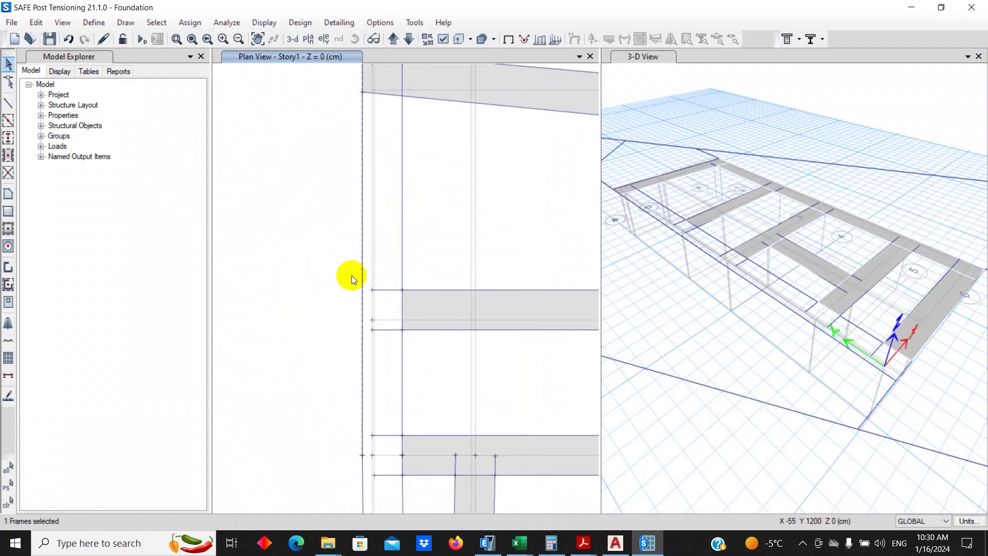
pyautogui.click(387, 301)
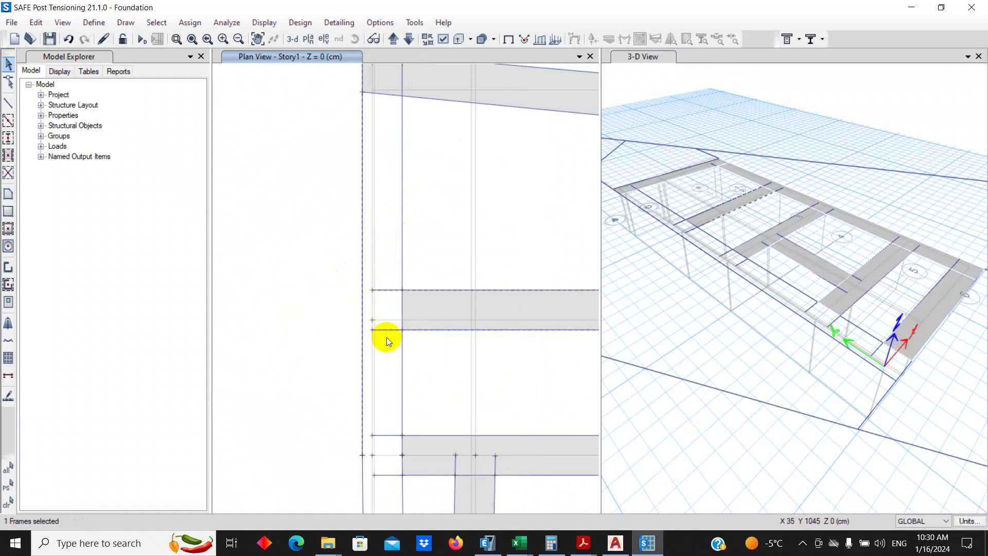
pyautogui.click(373, 331)
pyautogui.click(374, 292)
pyautogui.click(372, 291)
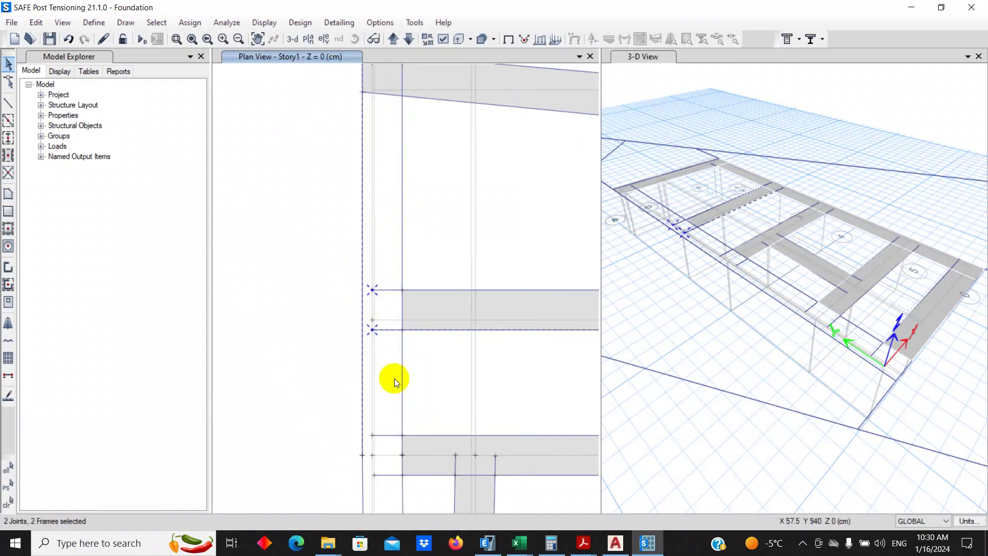
pyautogui.click(385, 482)
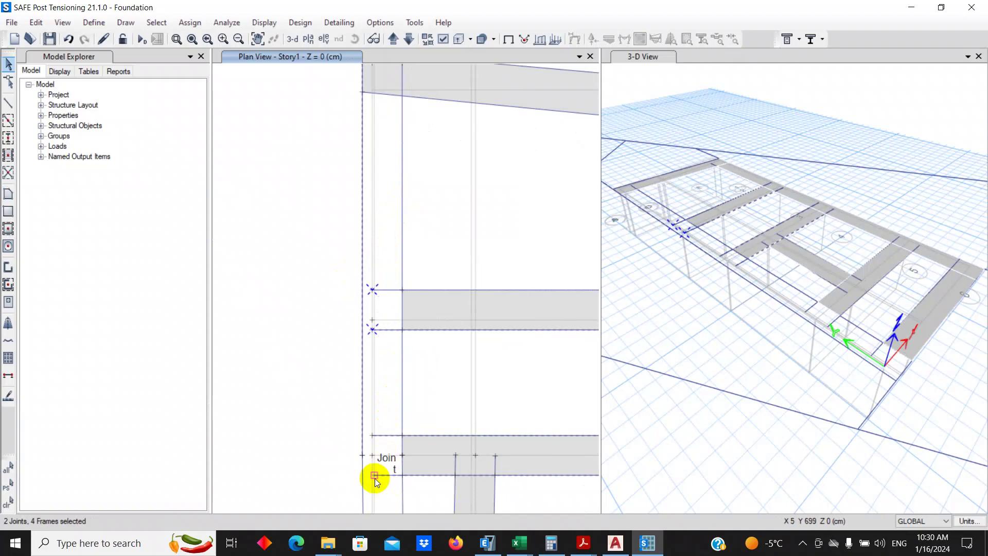
pyautogui.click(375, 475)
pyautogui.click(372, 436)
pyautogui.moveTo(386, 415); pyautogui.dragTo(407, 289, button='middle')
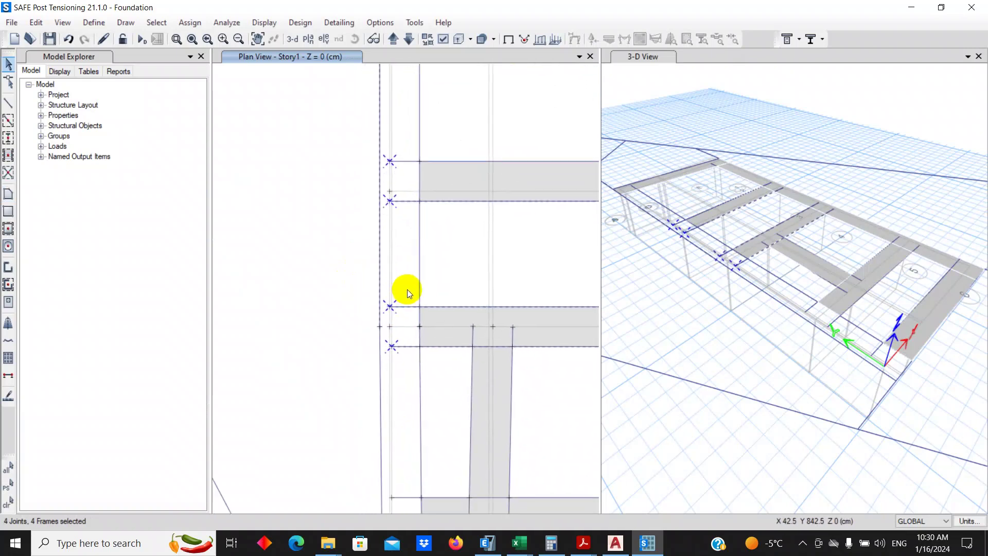
pyautogui.click(380, 375)
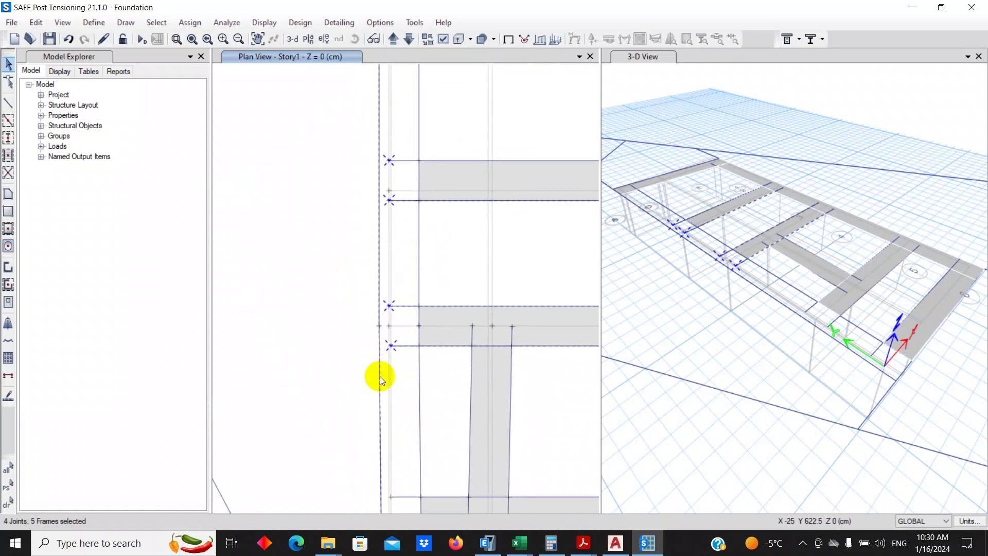
pyautogui.moveTo(381, 391); pyautogui.dragTo(365, 302, button='middle')
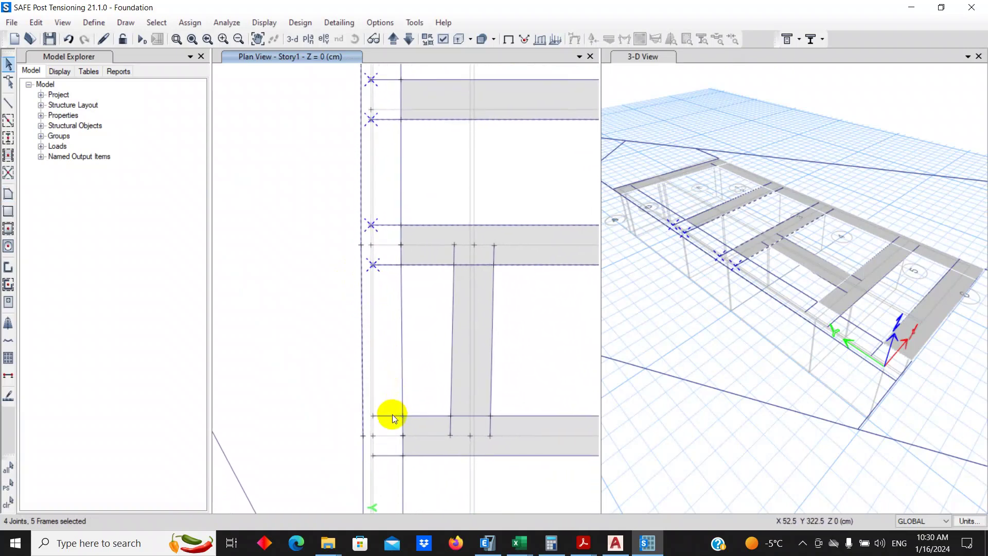
pyautogui.click(373, 416)
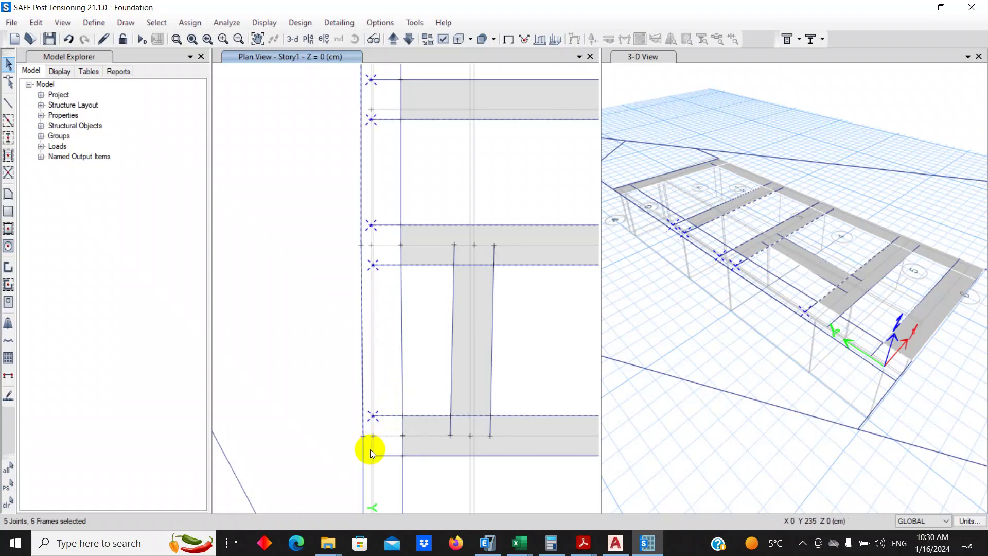
pyautogui.click(382, 455)
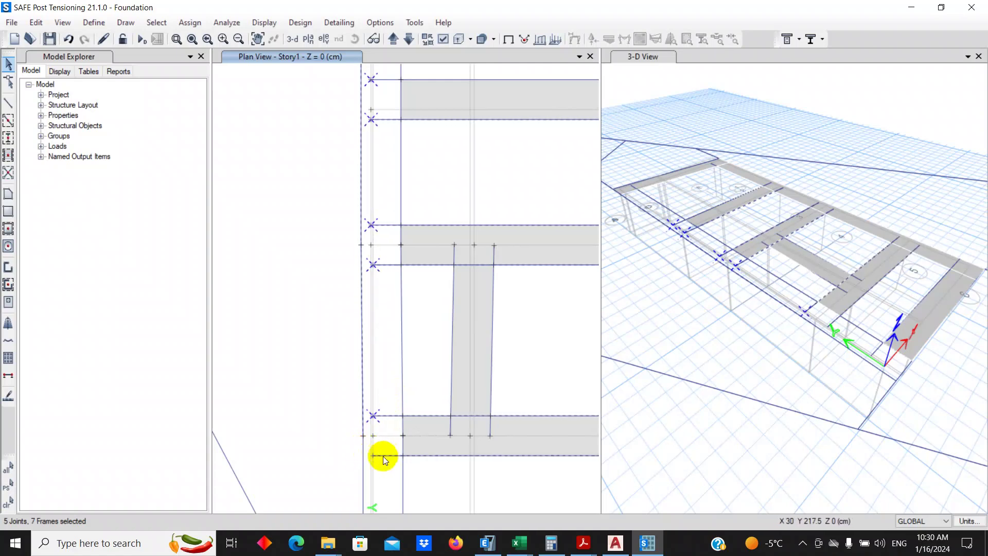
pyautogui.click(367, 457)
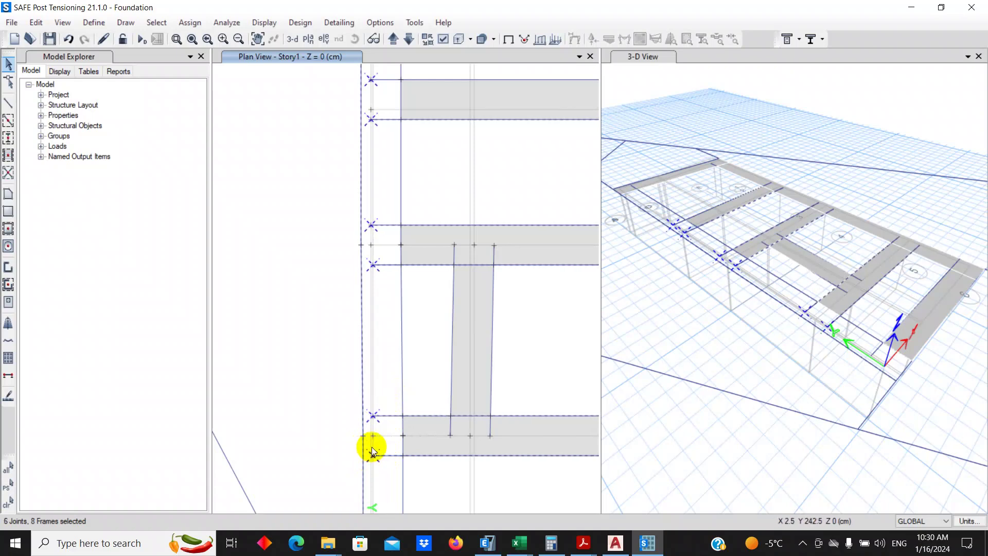
pyautogui.hotkey('ctrl', 'shift', 'a')
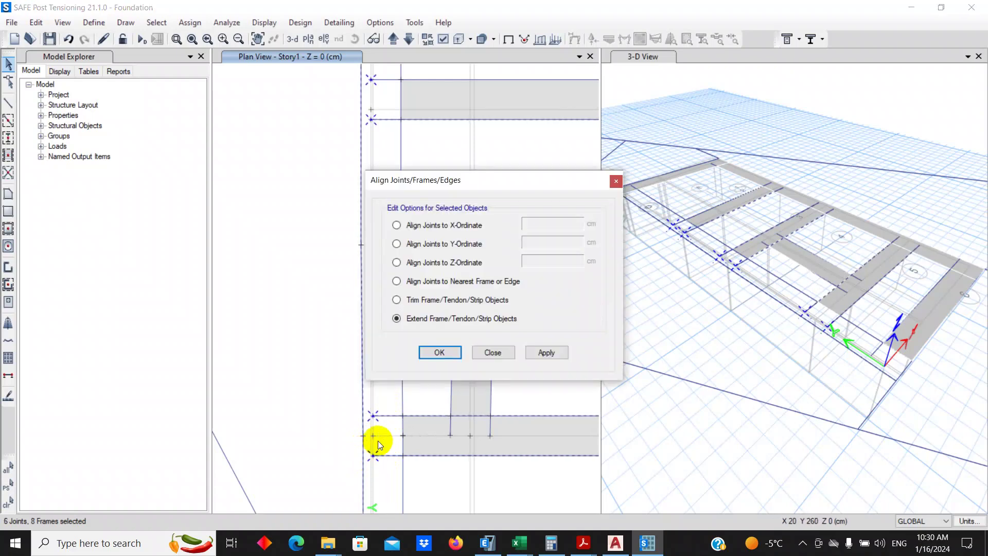
pyautogui.click(429, 354)
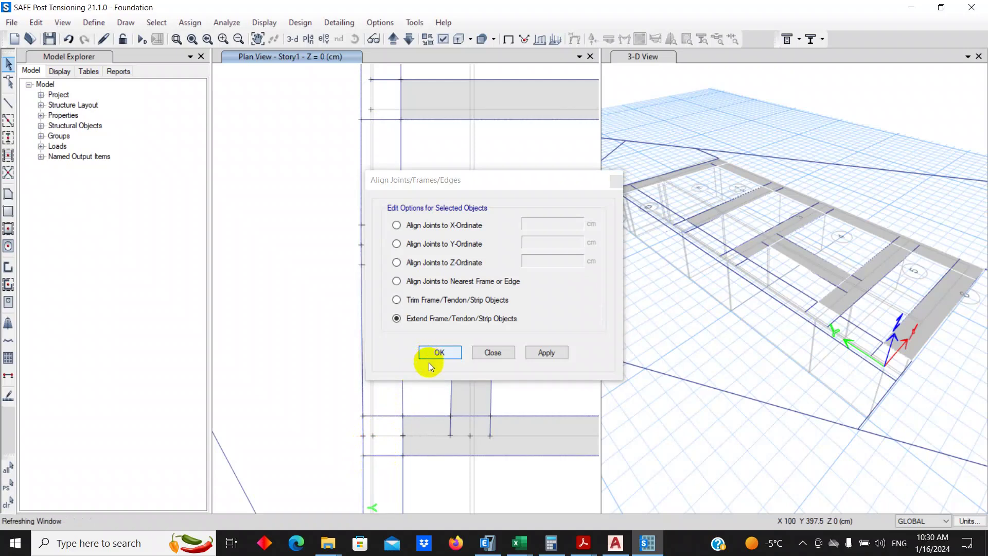
# Step: Start a SLAB1 area along axis A at the sloped strip's lower edge and trace the inner vertical line to grid 4's upper offset line
pyautogui.scroll(-3, 405, 320)
pyautogui.scroll(5, 402, 310)
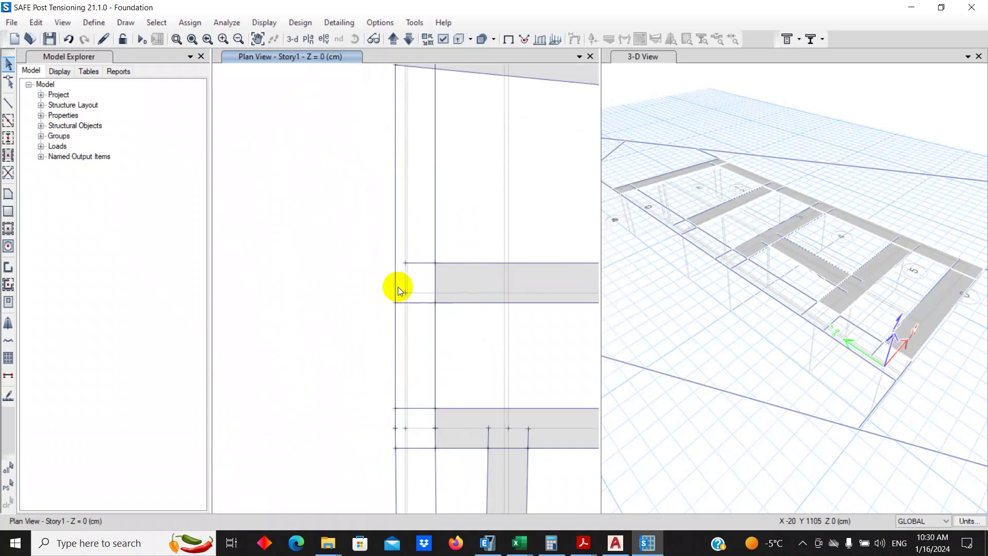
pyautogui.scroll(-2, 397, 286)
pyautogui.scroll(1, 403, 289)
pyautogui.scroll(2, 409, 266)
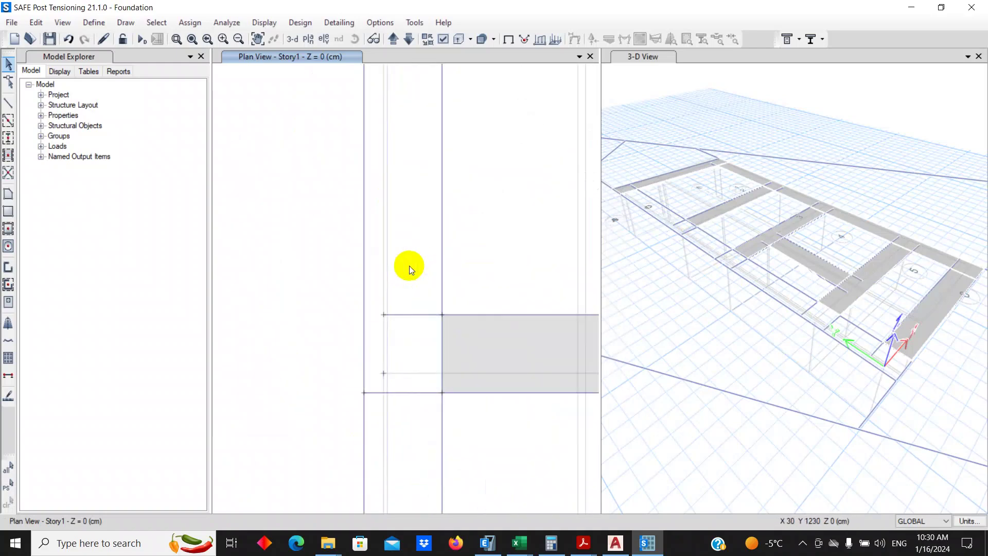
pyautogui.scroll(-1, 409, 265)
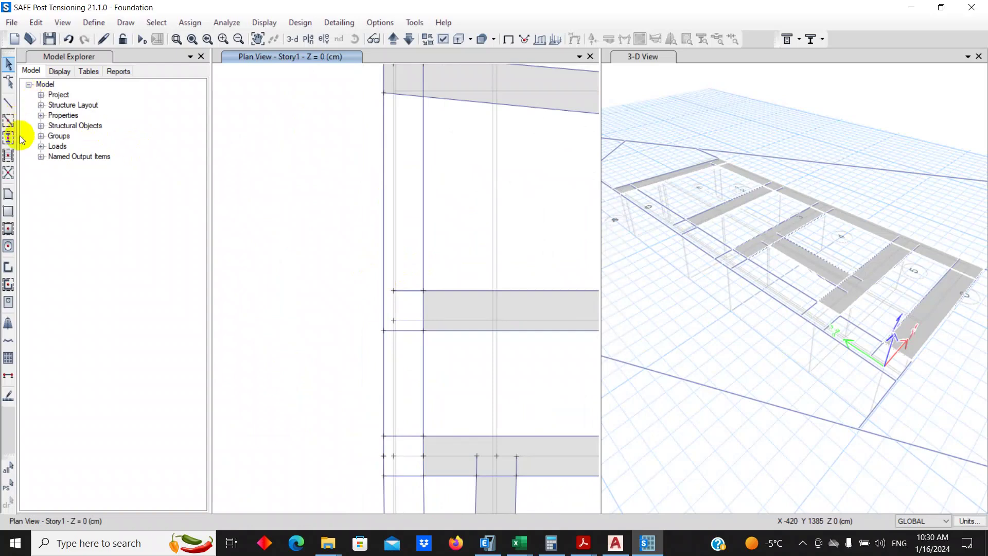
pyautogui.click(11, 194)
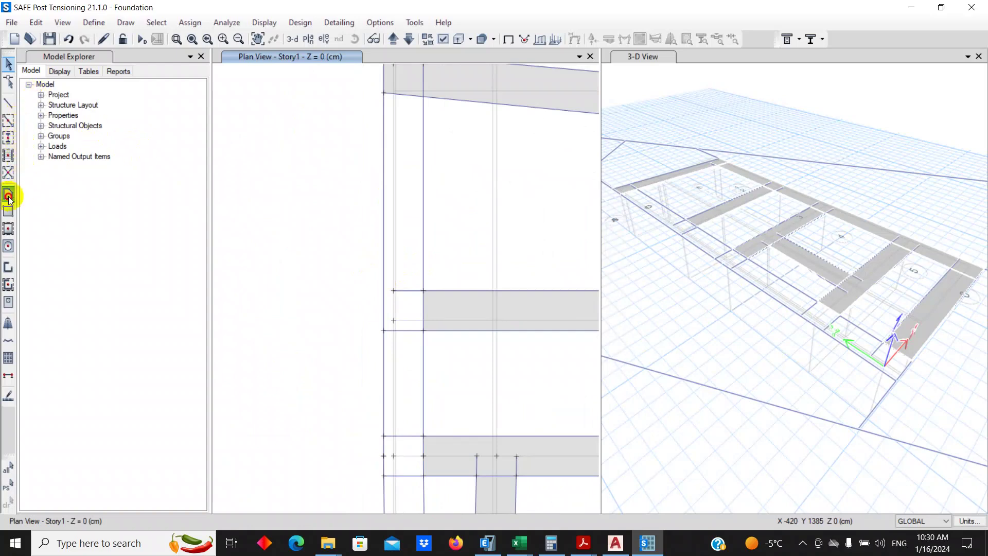
pyautogui.click(384, 94)
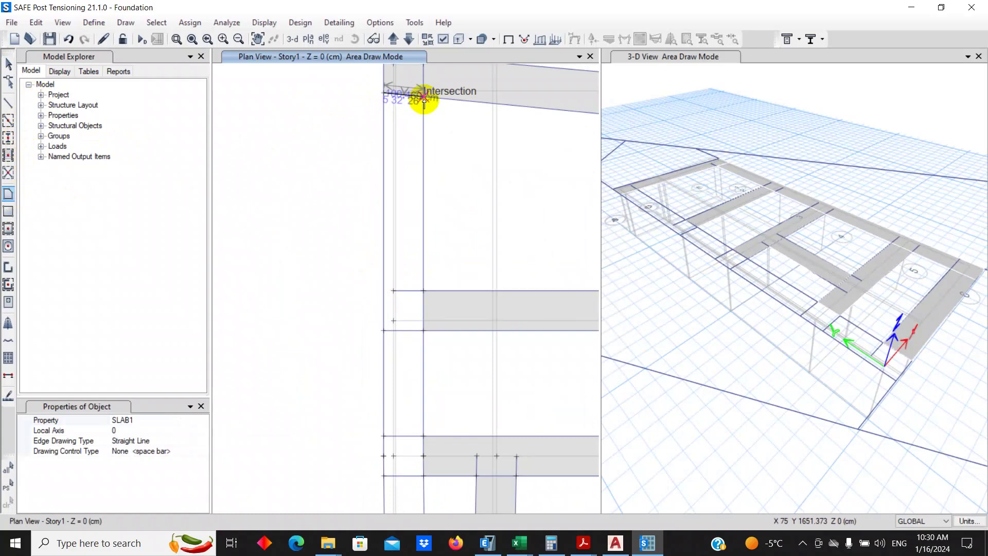
pyautogui.click(423, 97)
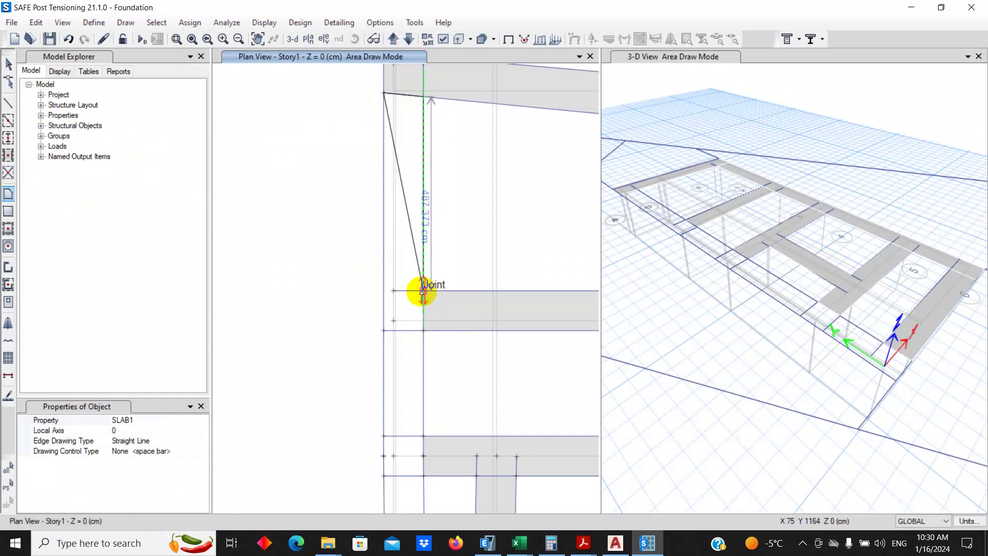
pyautogui.click(424, 329)
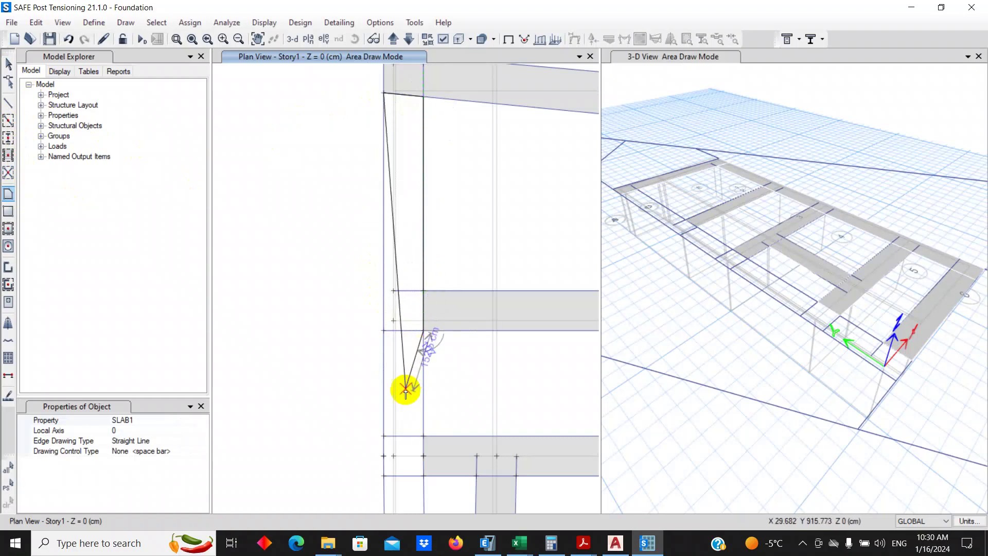
pyautogui.click(423, 436)
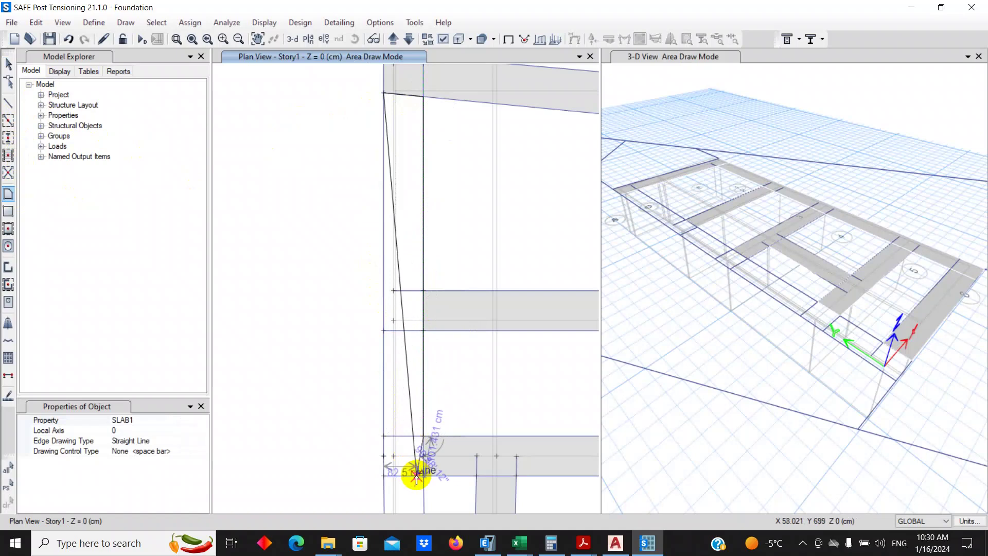
# Step: Continue the axis A slab's inner edge through the lower offset lines of grids 4 and 5 to the line below grid 6
pyautogui.scroll(5, 416, 471)
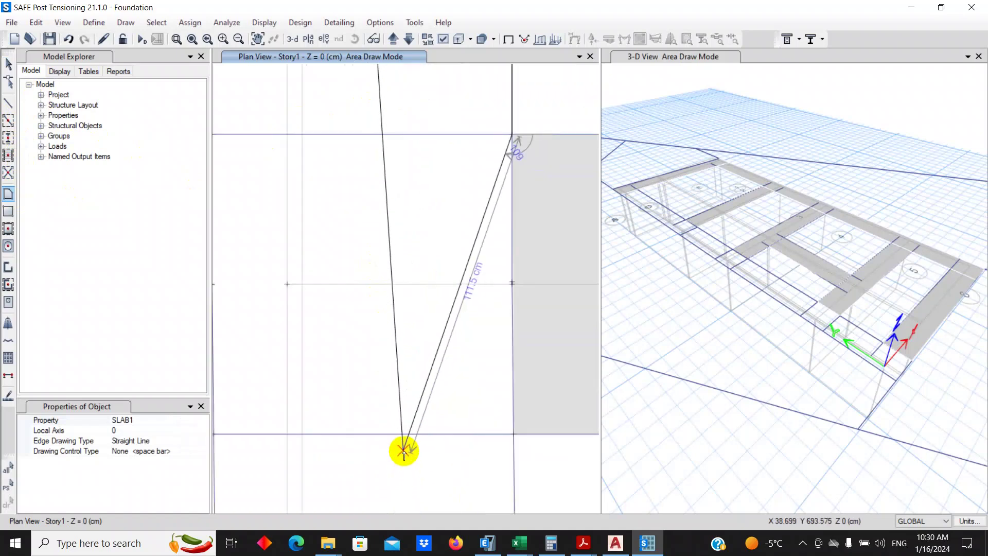
pyautogui.scroll(-3, 411, 267)
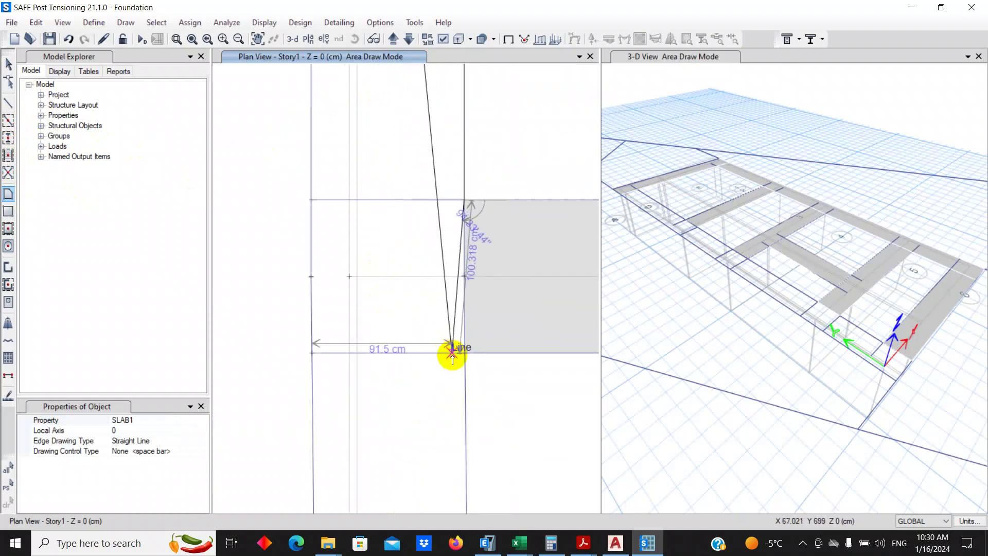
pyautogui.scroll(3, 460, 355)
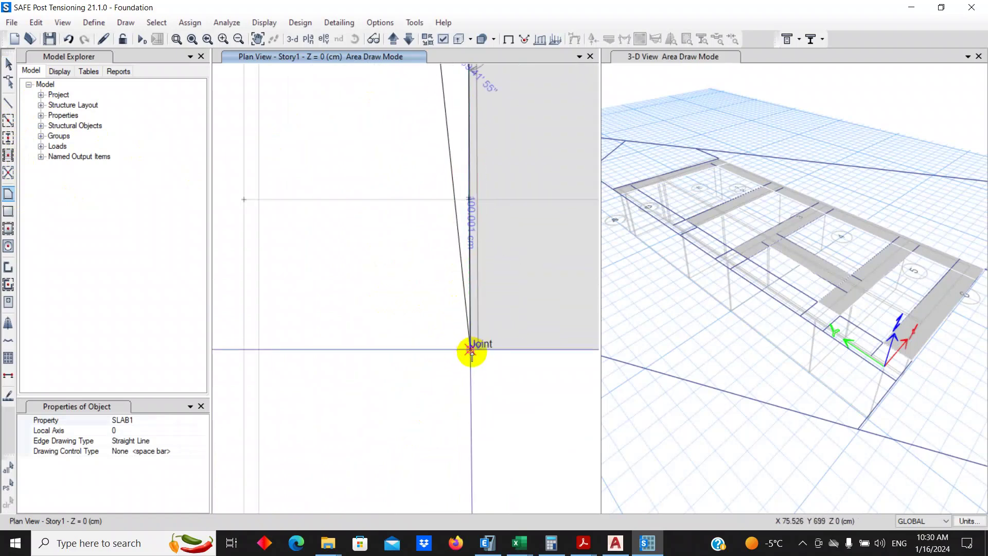
pyautogui.scroll(-2, 451, 285)
pyautogui.moveTo(452, 348); pyautogui.dragTo(443, 194, button='middle')
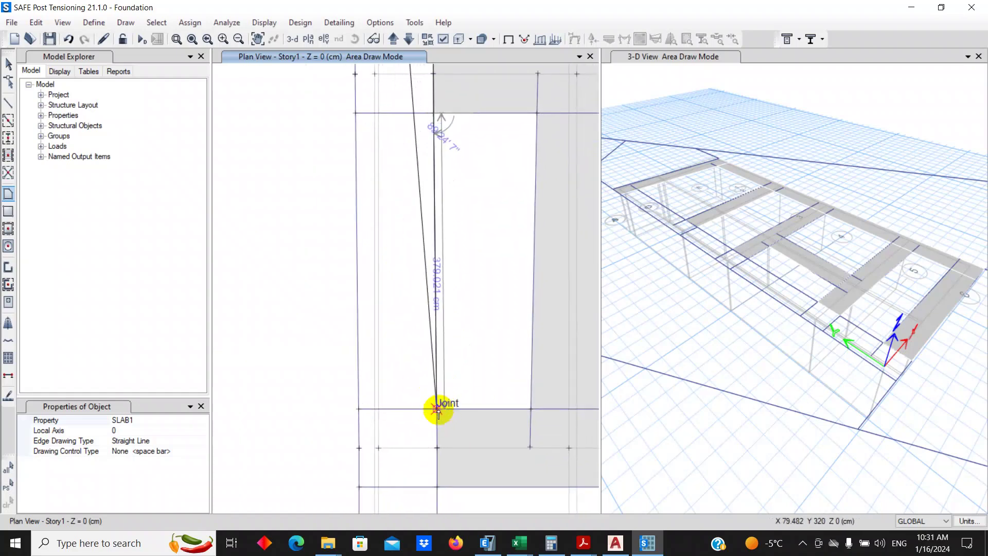
pyautogui.click(435, 487)
pyautogui.scroll(-1, 381, 386)
pyautogui.scroll(-1, 424, 217)
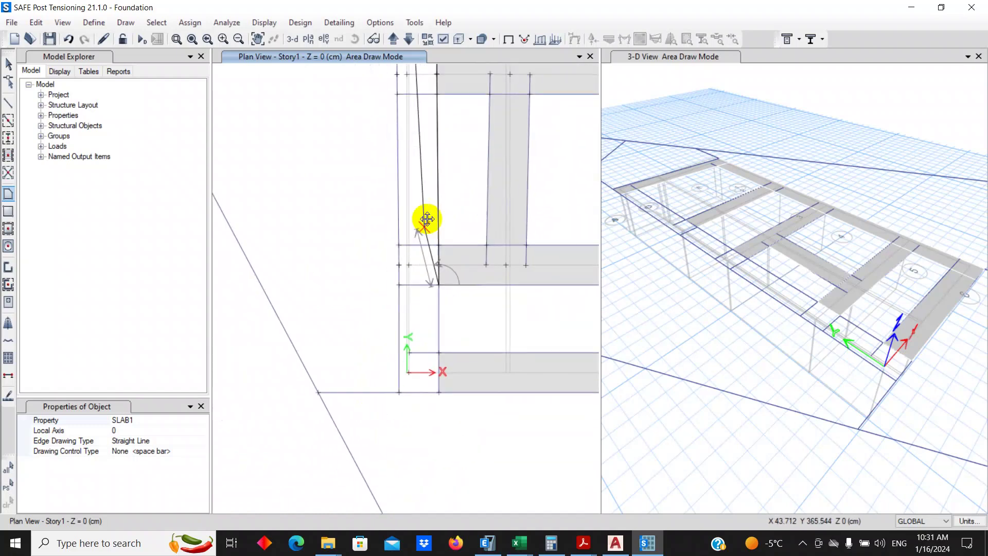
pyautogui.scroll(3, 450, 303)
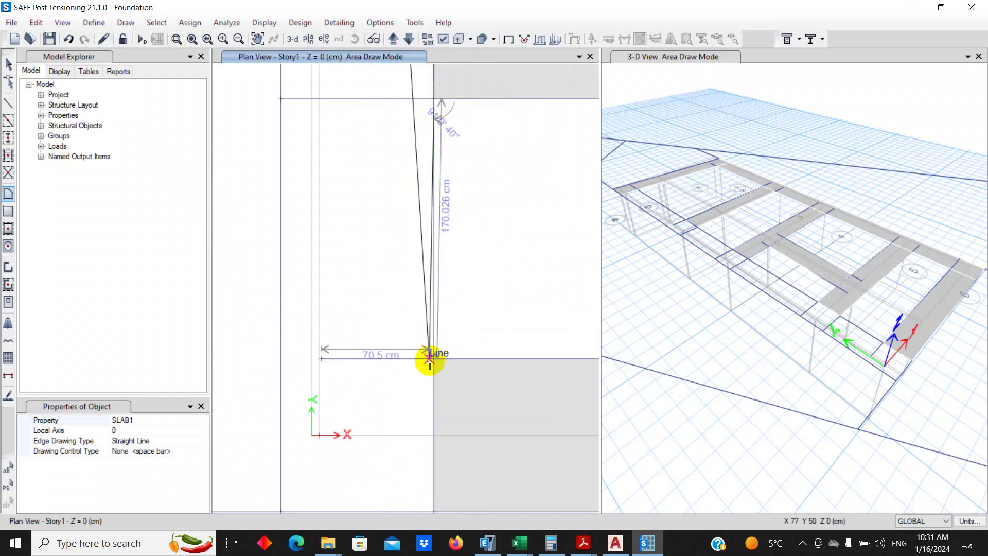
pyautogui.click(414, 325)
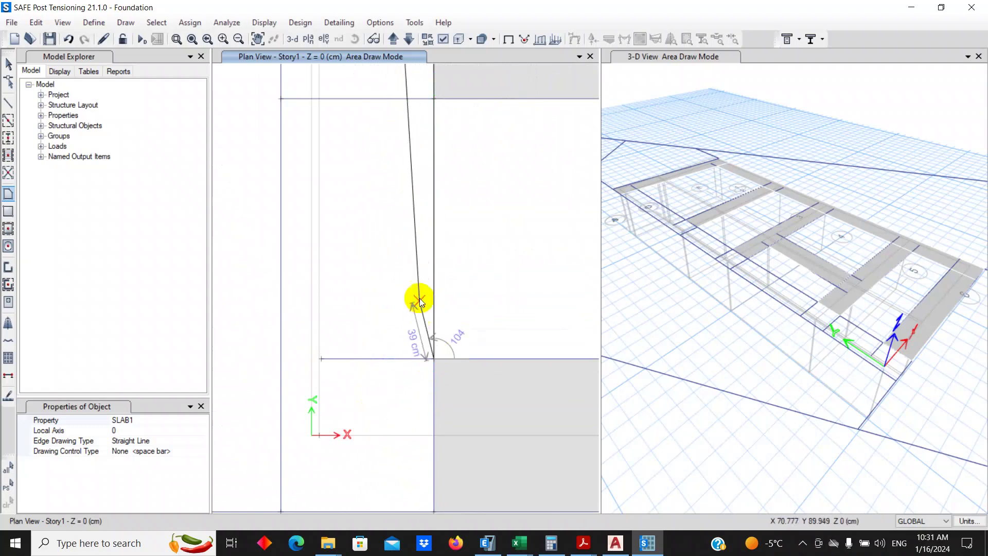
pyautogui.scroll(-2, 420, 333)
pyautogui.click(427, 404)
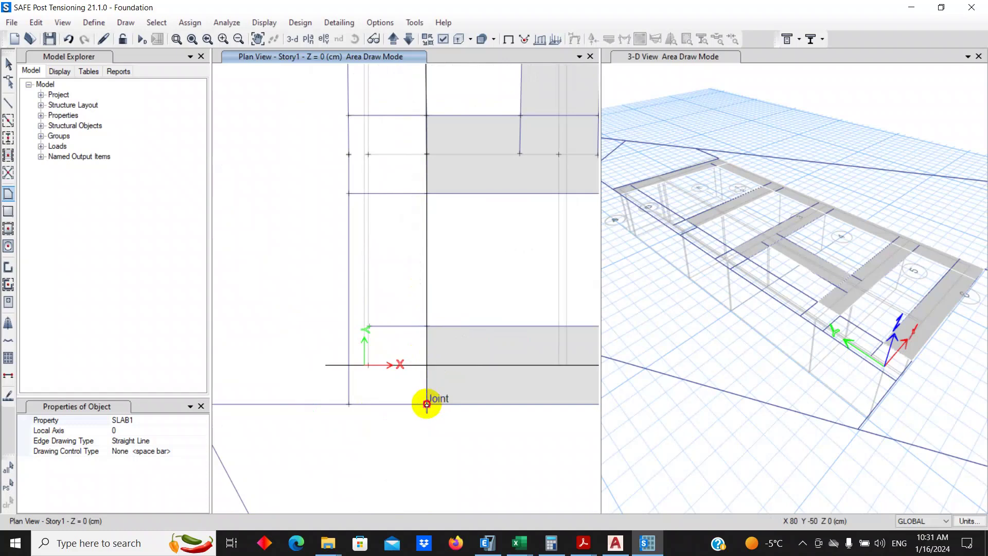
# Step: Turn the slab outline to the outer vertical line below grid 6 and trace it up through both offset lines of grid 5
pyautogui.click(351, 409)
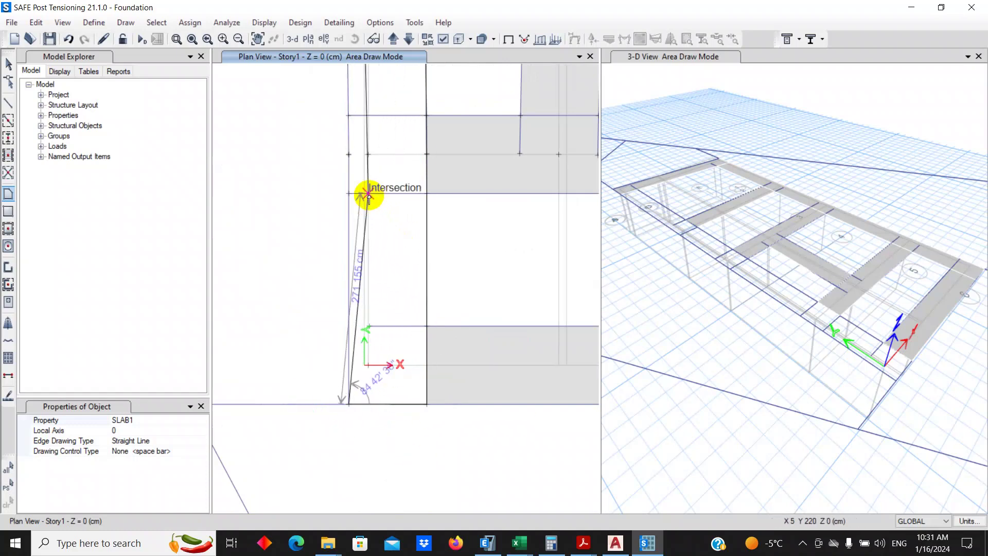
pyautogui.scroll(3, 361, 195)
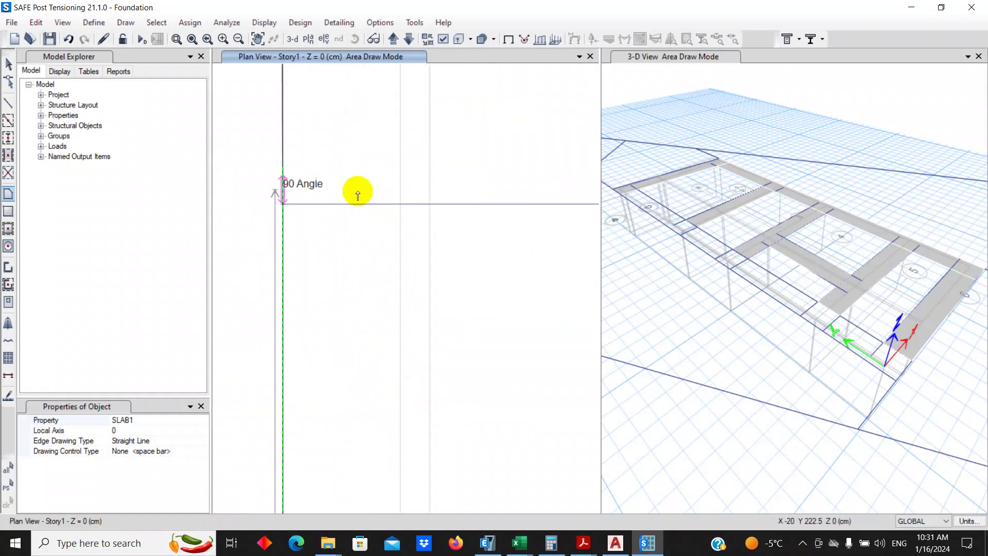
pyautogui.click(282, 203)
pyautogui.scroll(-3, 374, 326)
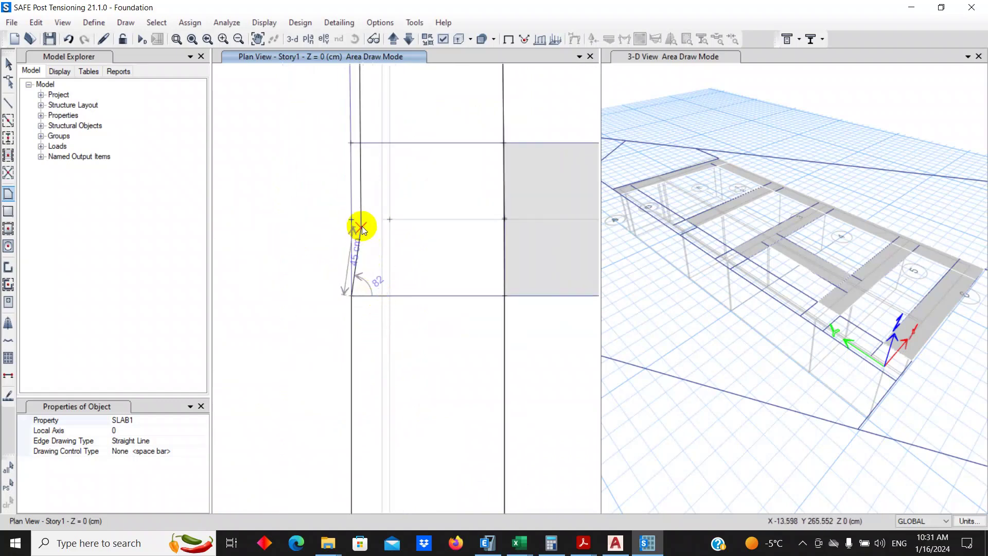
pyautogui.click(355, 137)
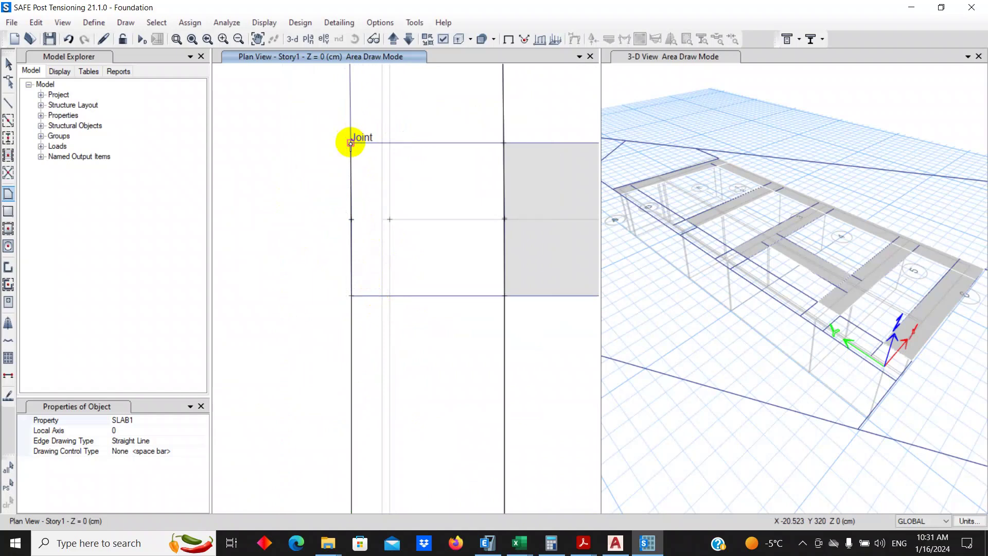
# Step: Continue the outer edge through grid 4's upper and grid 3's lower offset lines, and finish the SLAB1 area along axis A
pyautogui.scroll(2, 418, 329)
pyautogui.moveTo(408, 209); pyautogui.dragTo(388, 388, button='middle')
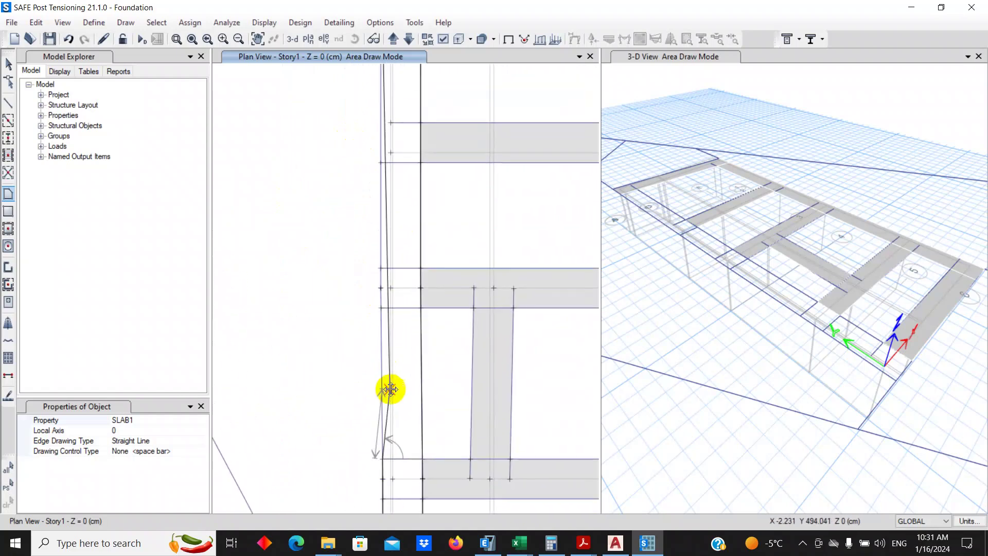
pyautogui.scroll(2, 382, 364)
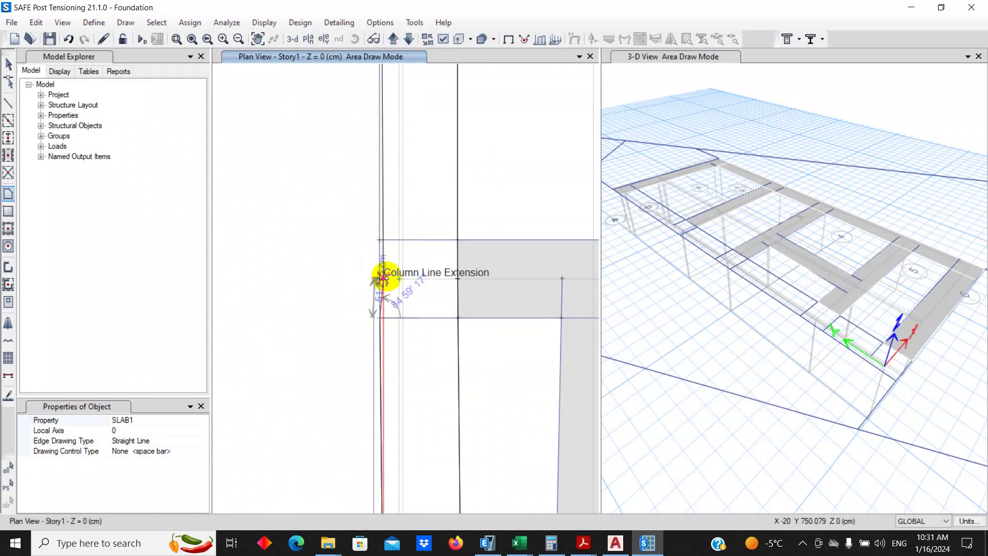
pyautogui.click(382, 242)
pyautogui.scroll(-1, 386, 393)
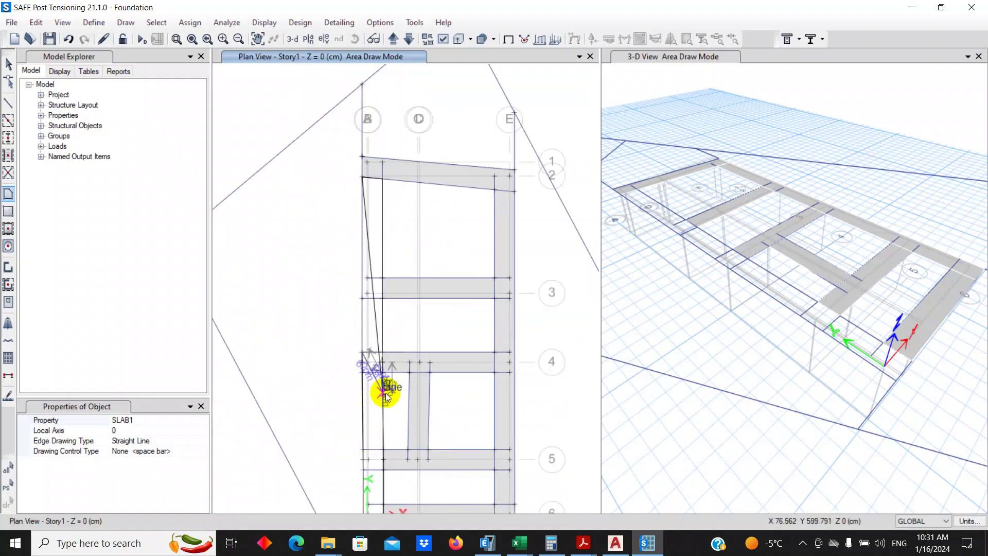
pyautogui.scroll(1, 345, 321)
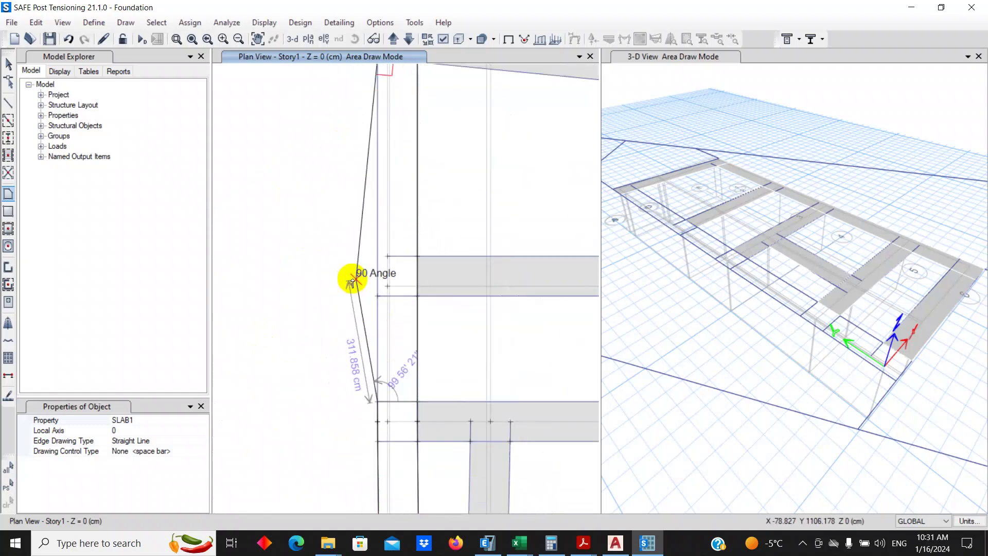
pyautogui.click(377, 295)
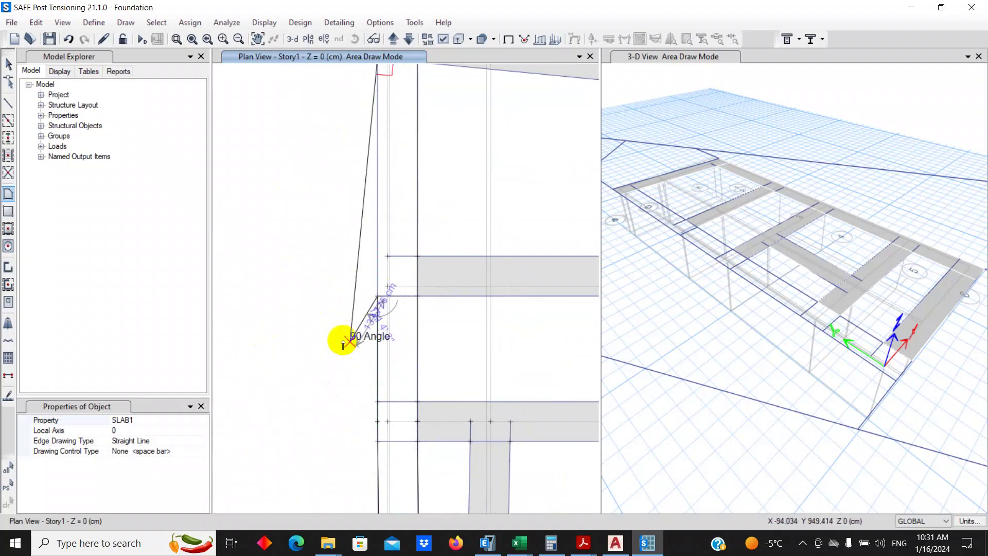
pyautogui.scroll(-1, 342, 337)
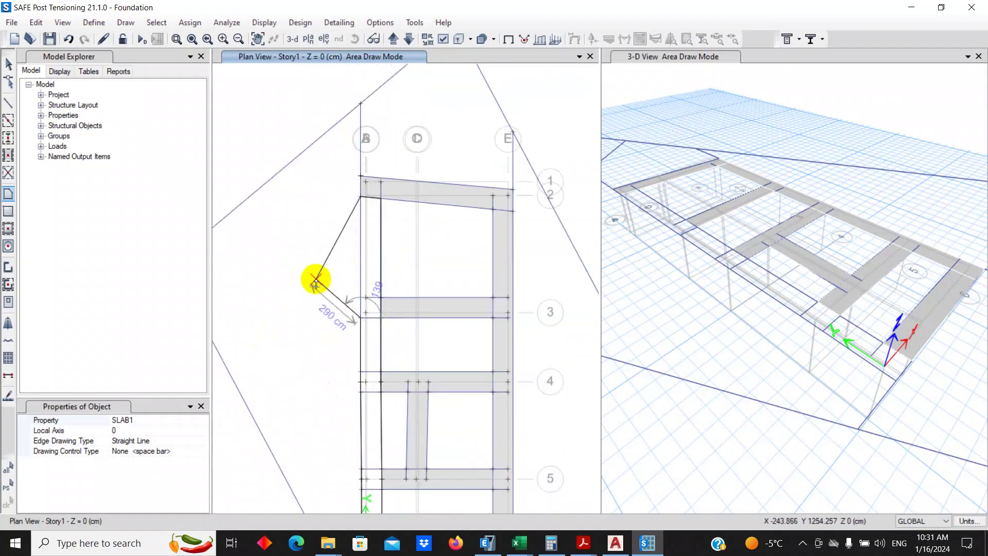
pyautogui.press('Return')
pyautogui.scroll(-1, 322, 255)
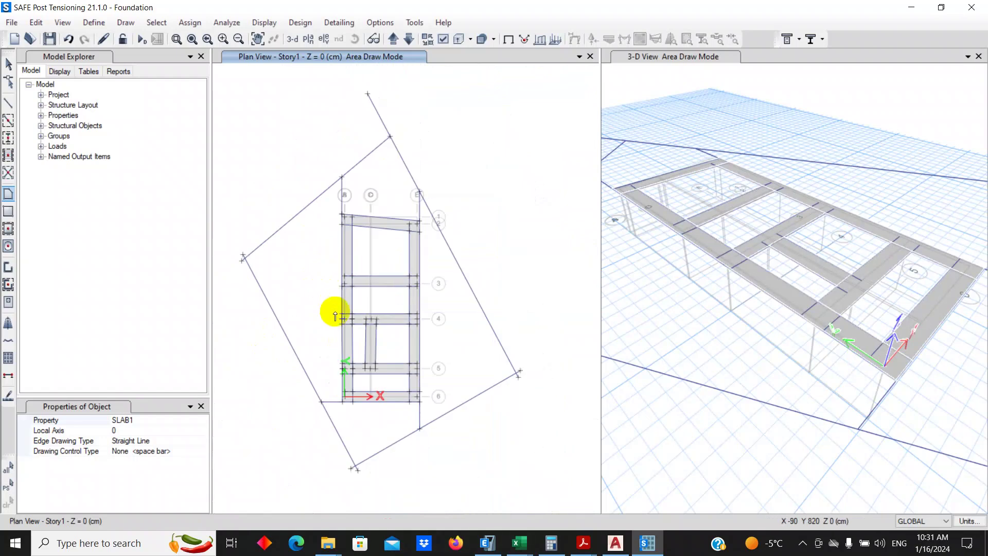
# Step: Select all beams by object type and delete these guide lines from the foundation model
pyautogui.scroll(2, 339, 360)
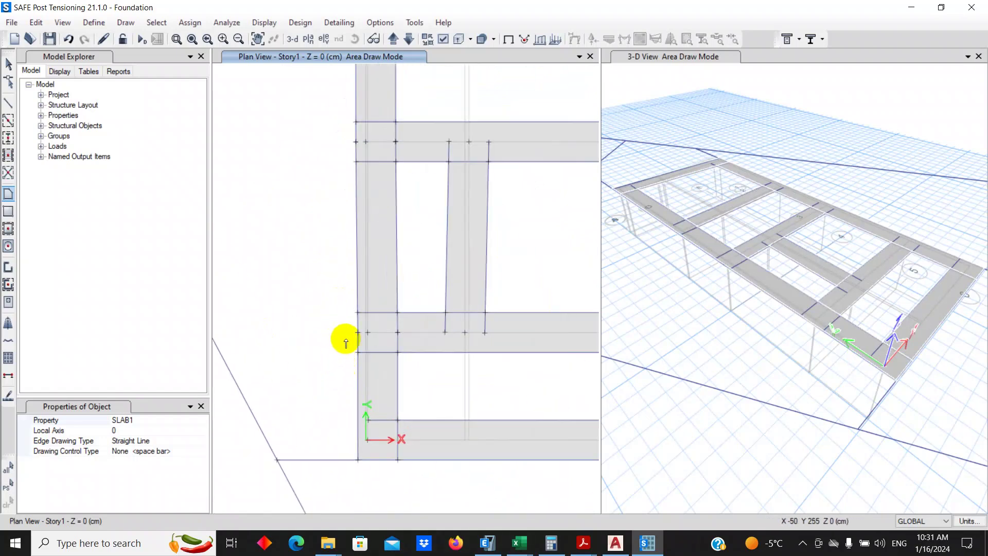
pyautogui.scroll(-1, 322, 457)
pyautogui.moveTo(322, 318); pyautogui.dragTo(328, 171, button='middle')
pyautogui.moveTo(326, 262); pyautogui.dragTo(294, 393, button='middle')
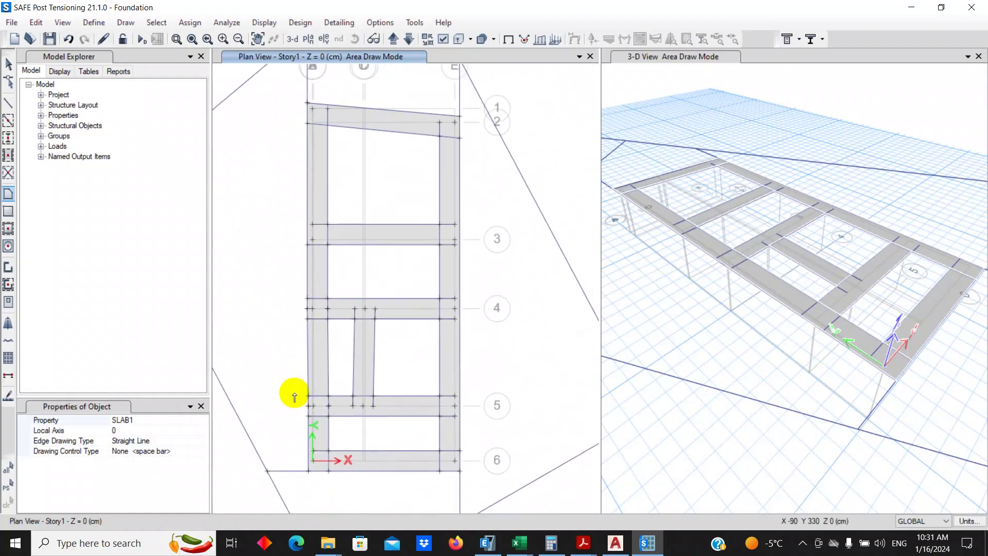
pyautogui.scroll(-1, 334, 381)
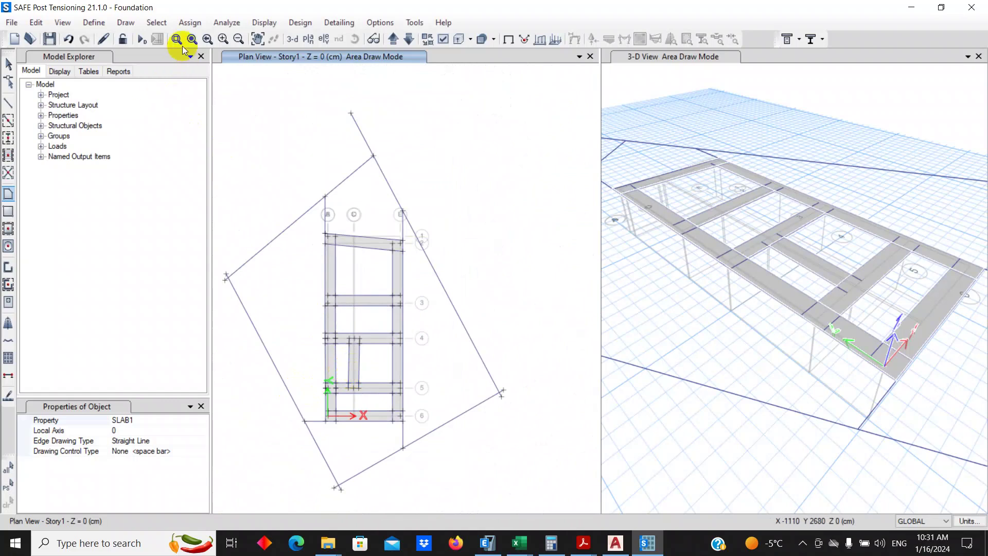
pyautogui.click(170, 25)
pyautogui.moveTo(177, 38)
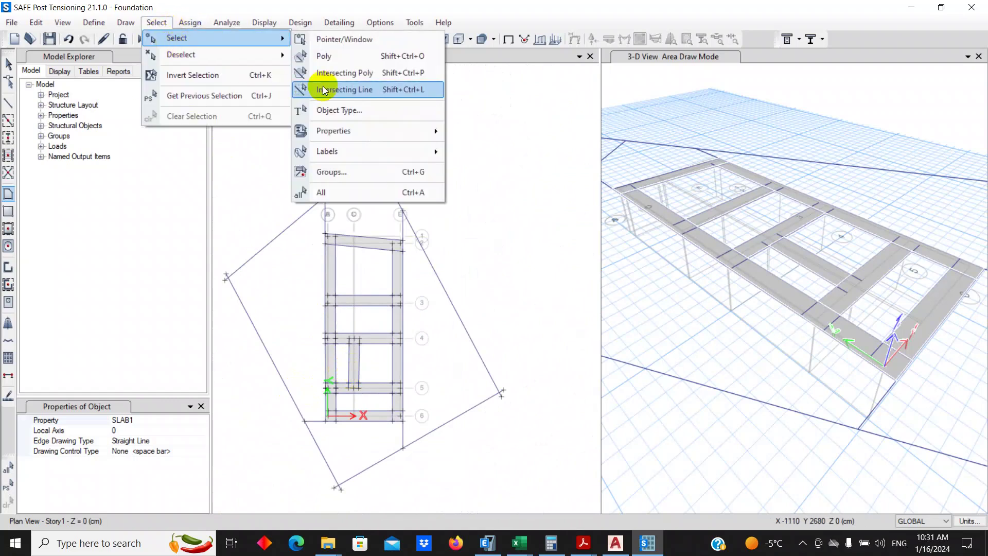
pyautogui.click(352, 111)
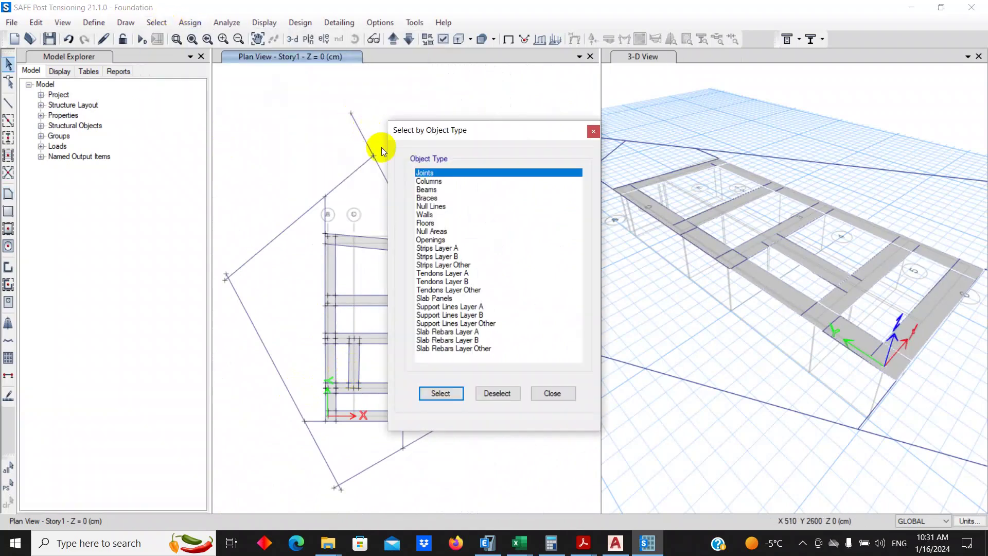
pyautogui.click(431, 190)
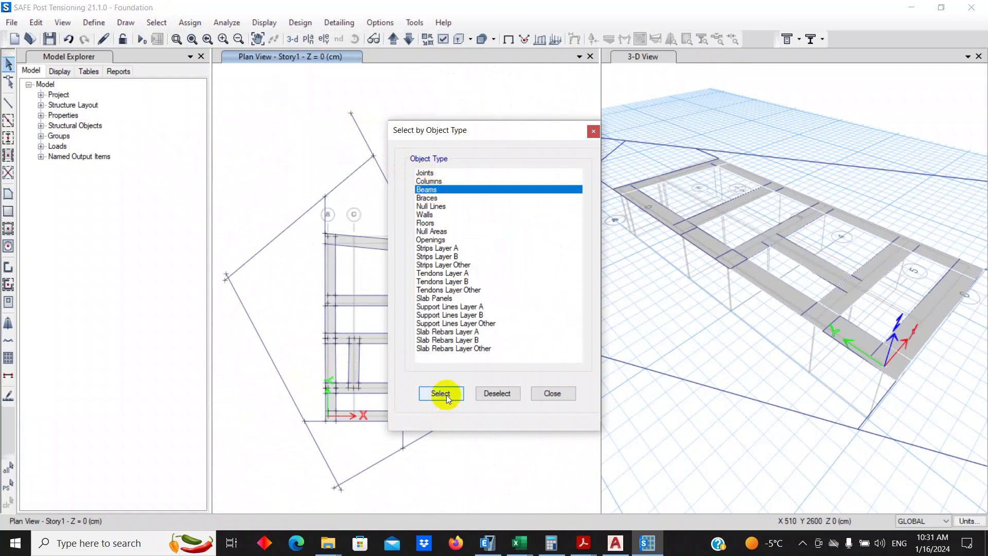
pyautogui.click(441, 393)
pyautogui.click(543, 393)
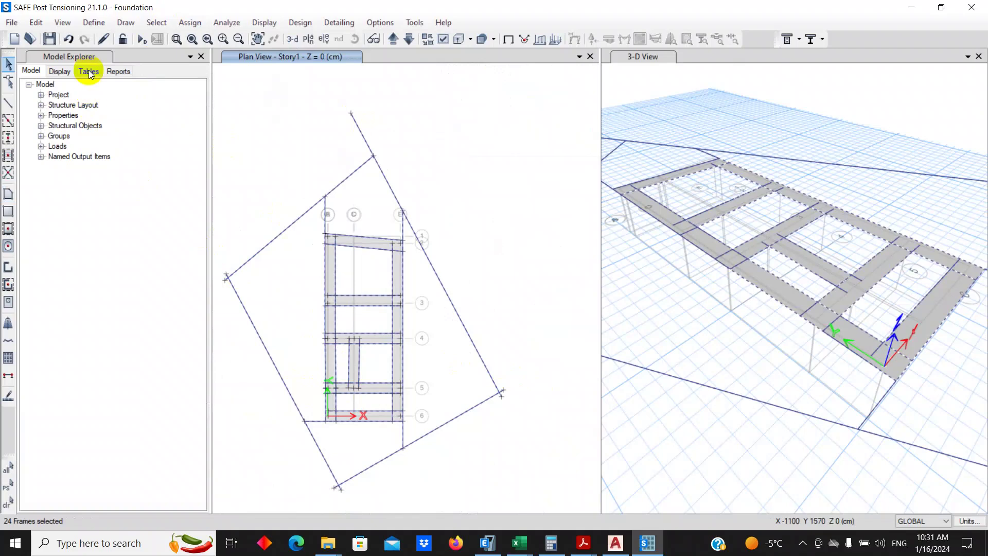
pyautogui.click(36, 22)
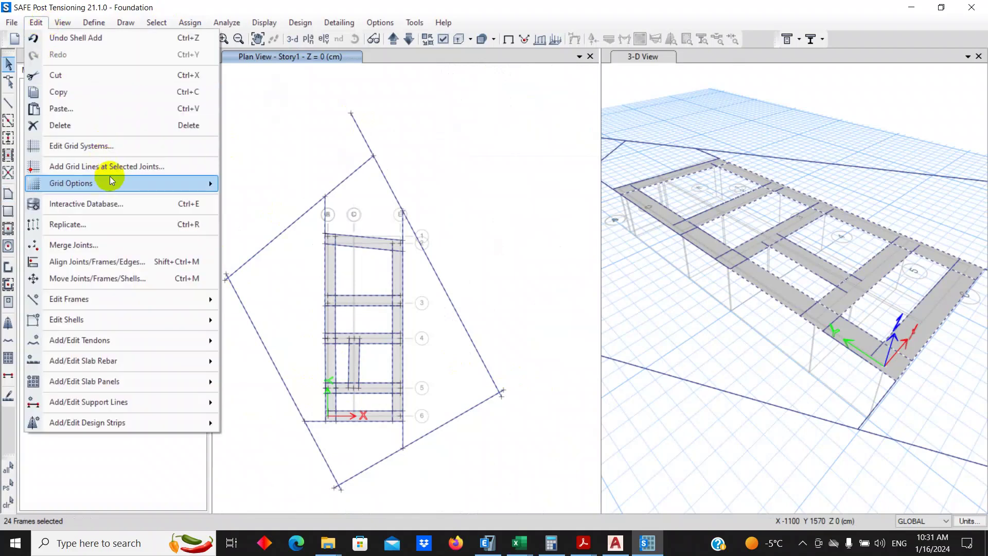
pyautogui.click(95, 125)
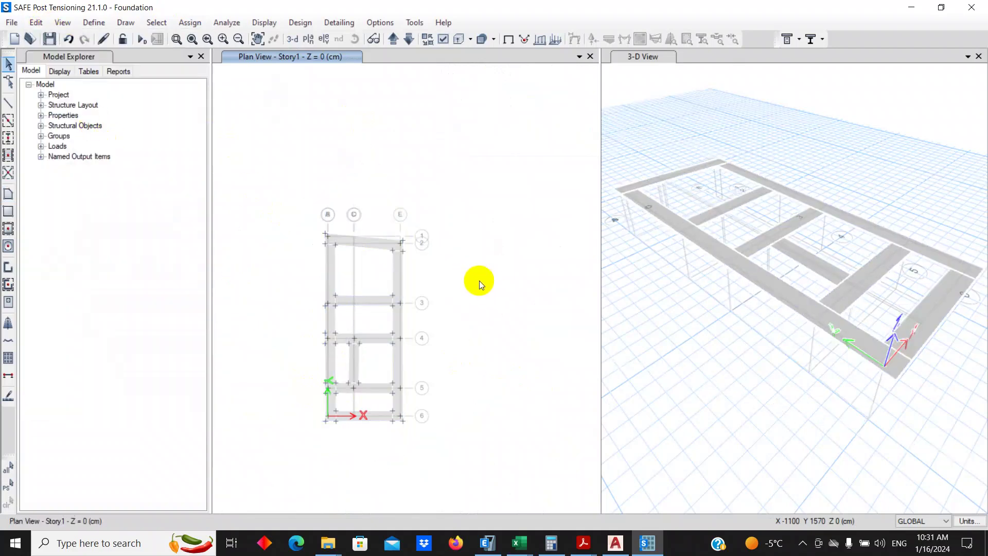
# Step: Select the whole foundation model and assign the SOIL1 area spring to its slabs
pyautogui.scroll(3, 400, 237)
pyautogui.scroll(-3, 420, 213)
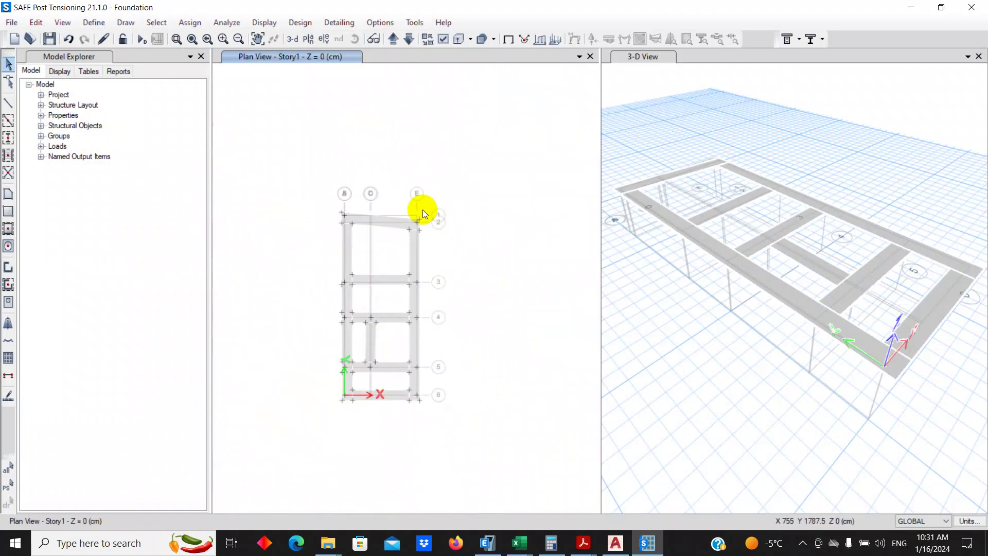
pyautogui.scroll(2, 339, 347)
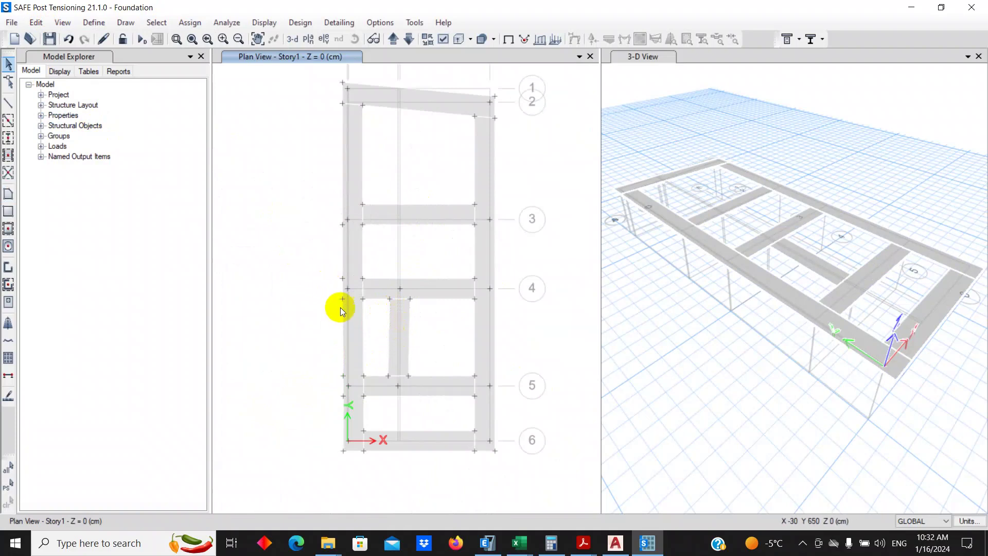
pyautogui.hotkey('ctrl', 'a')
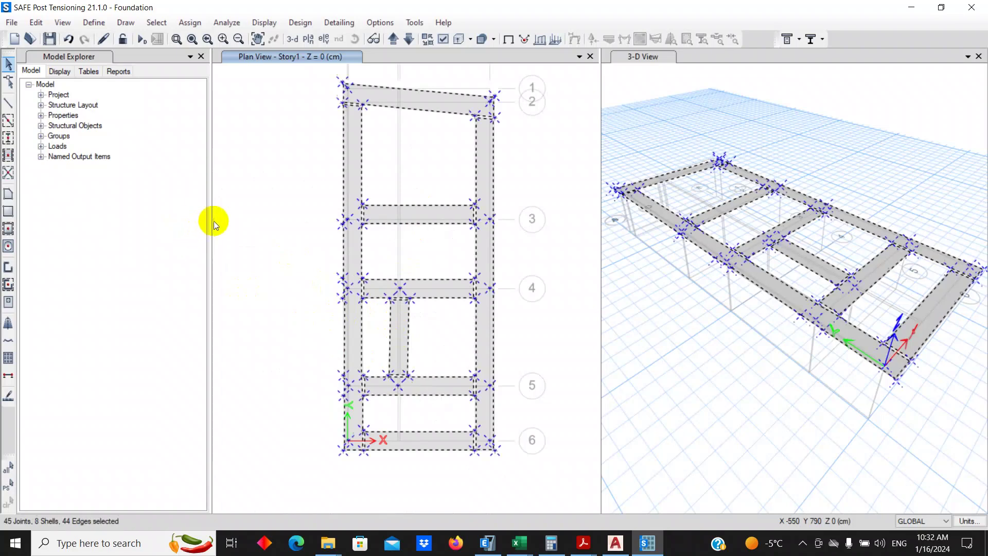
pyautogui.click(190, 22)
pyautogui.moveTo(209, 71)
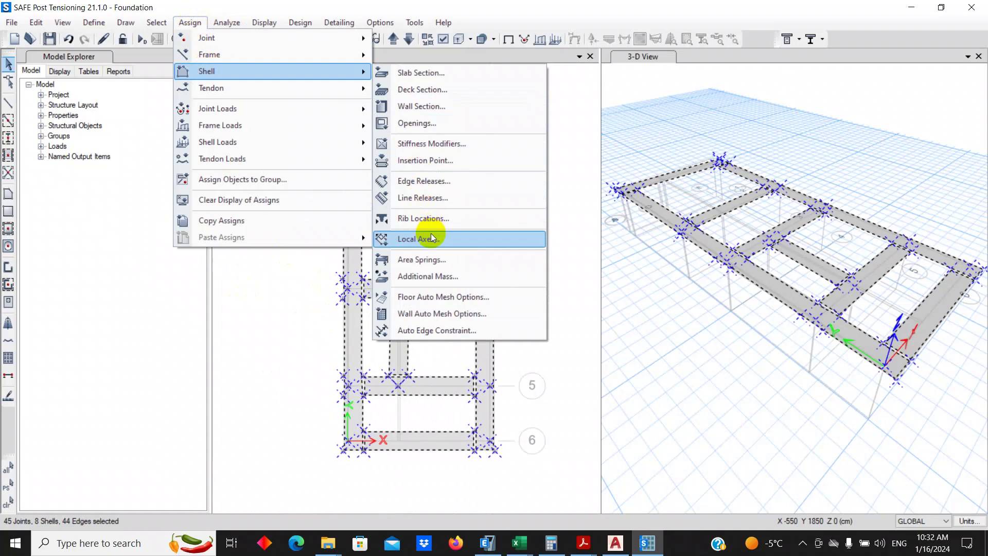
pyautogui.click(431, 256)
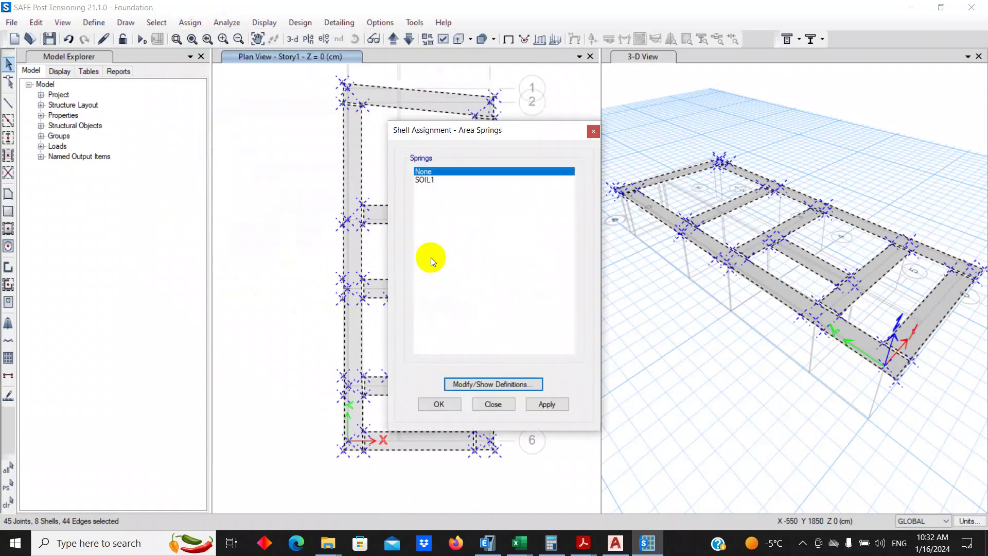
pyautogui.click(424, 179)
pyautogui.click(445, 404)
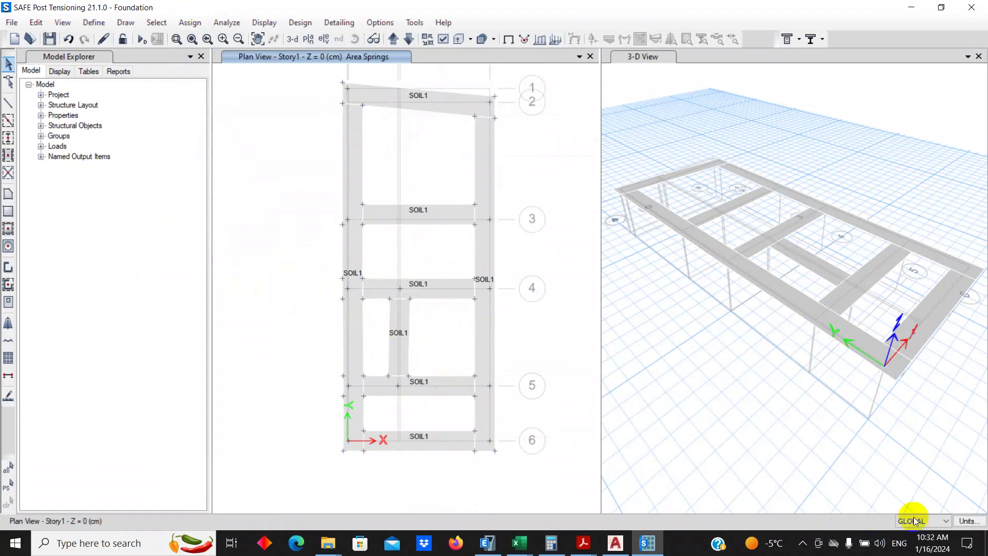
# Step: Set the consistent length unit to m
pyautogui.click(976, 521)
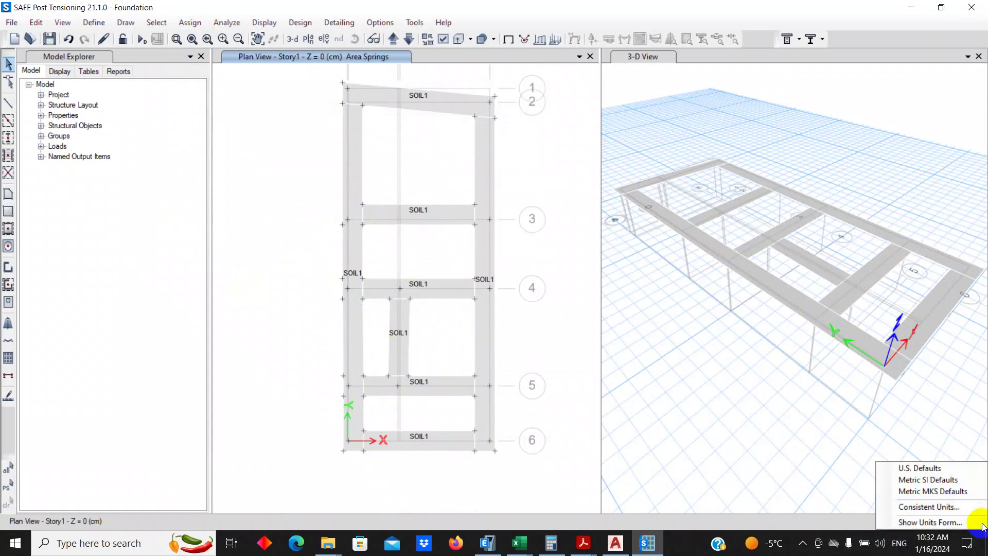
pyautogui.click(954, 508)
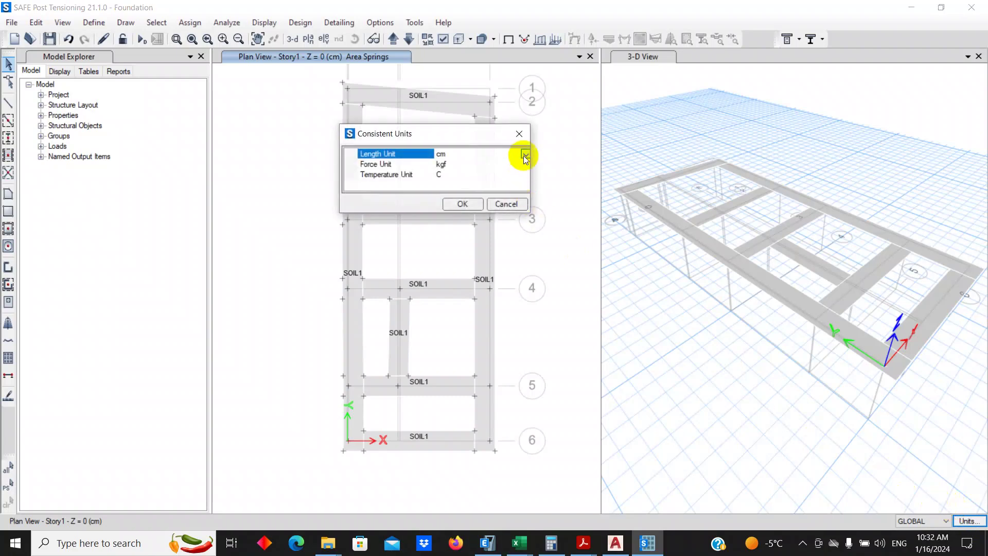
pyautogui.click(525, 156)
pyautogui.click(487, 205)
pyautogui.click(462, 204)
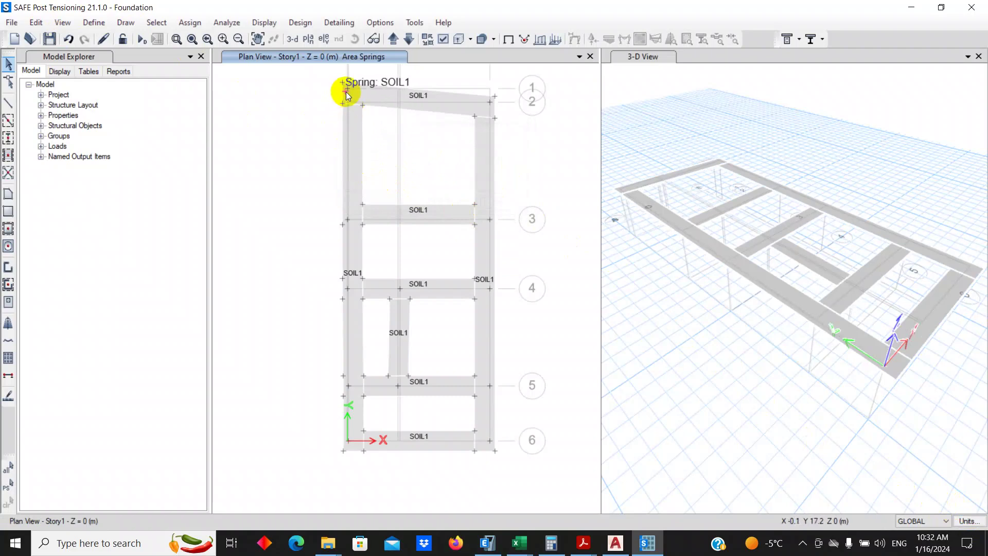
# Step: Switch to the ETABS building model and examine the floor layouts by stepping the plan view through the stories and Base
pyautogui.click(495, 544)
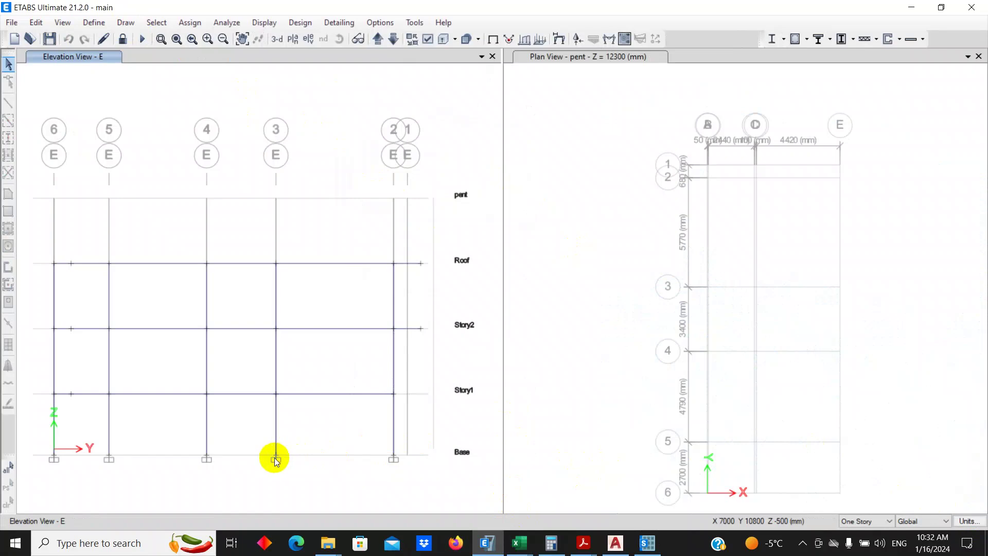
pyautogui.click(590, 409)
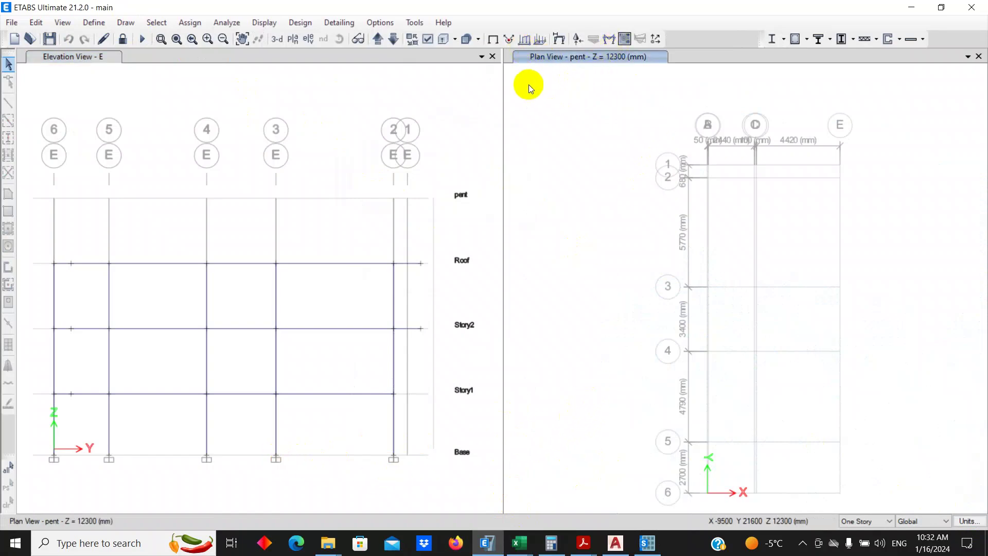
pyautogui.click(376, 39)
pyautogui.click(376, 40)
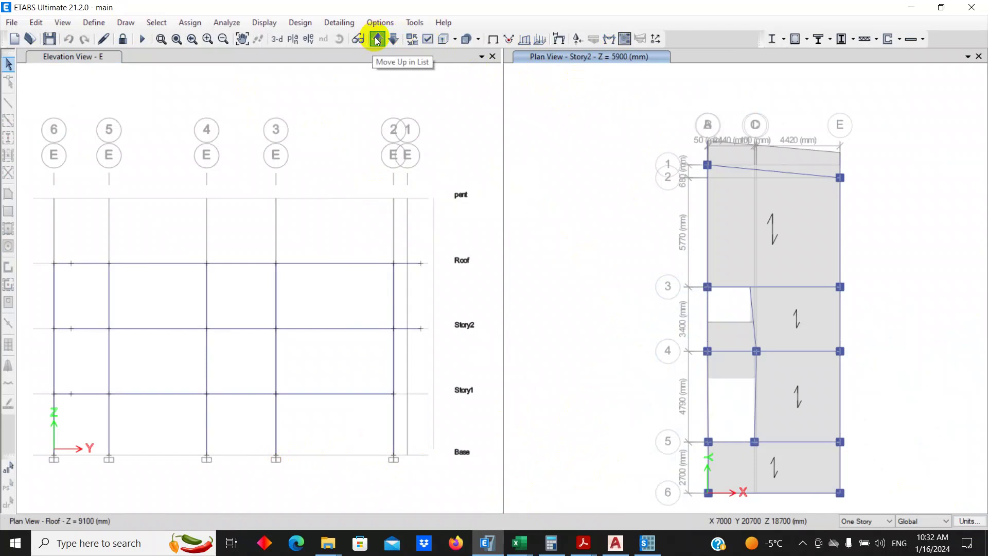
pyautogui.click(377, 39)
pyautogui.click(377, 39)
pyautogui.click(377, 39)
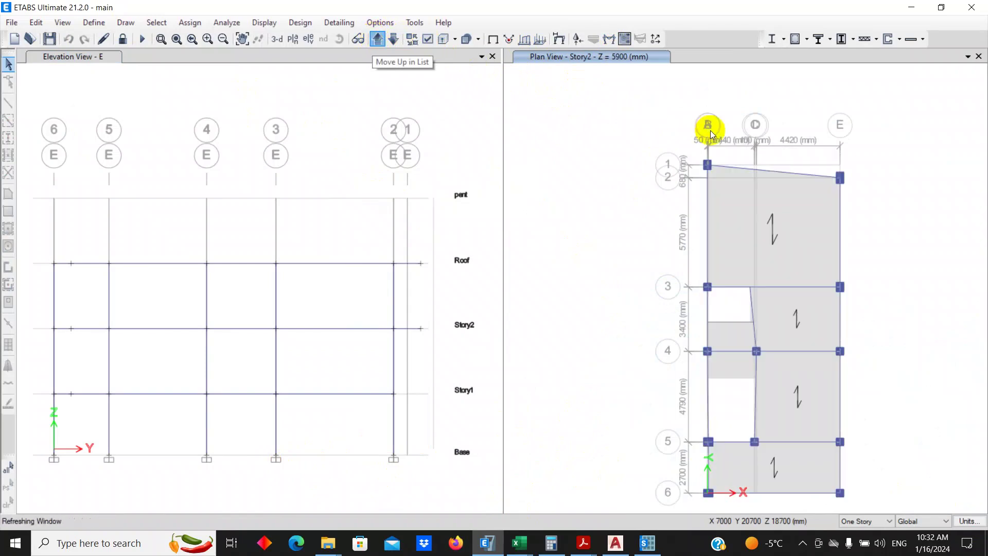
pyautogui.click(394, 39)
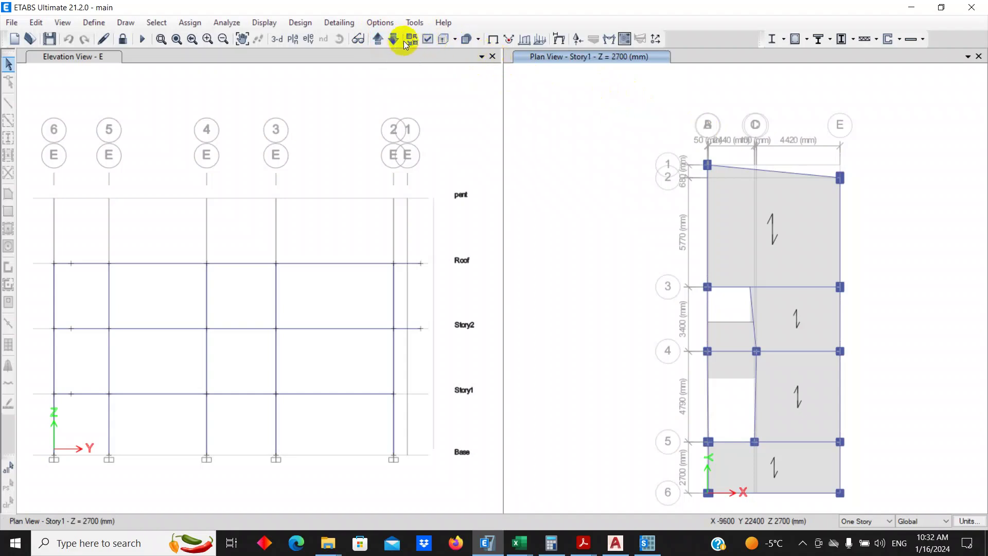
pyautogui.click(394, 40)
pyautogui.click(394, 39)
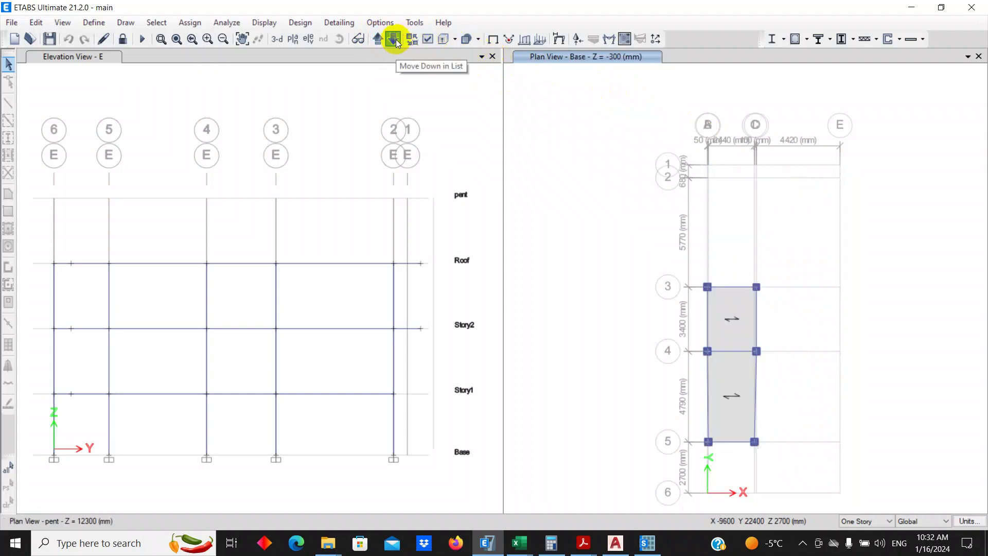
# Step: Switch to the AutoCAD architectural drawing and examine the ground-floor parking plan and its floor level
pyautogui.click(615, 542)
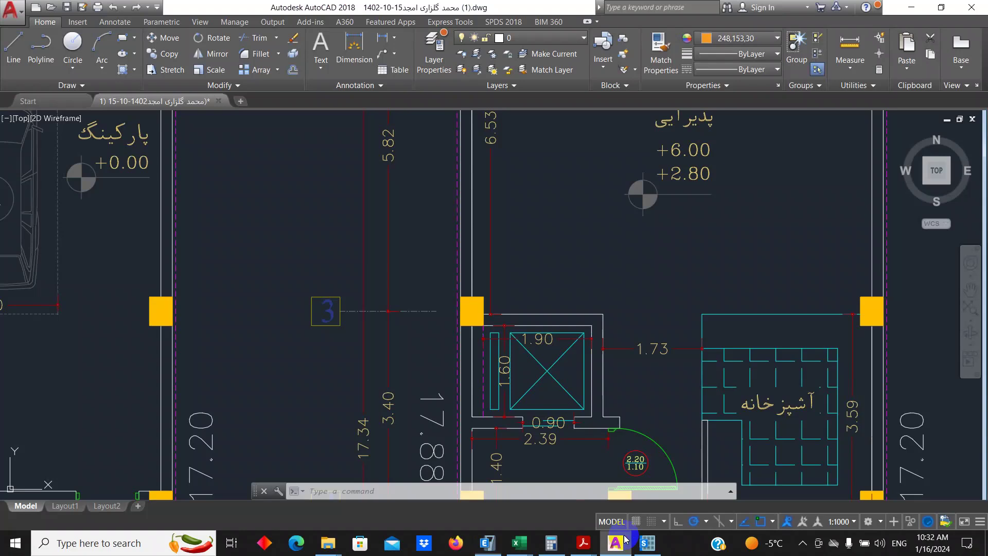
pyautogui.scroll(-5, 567, 297)
pyautogui.scroll(6, 518, 345)
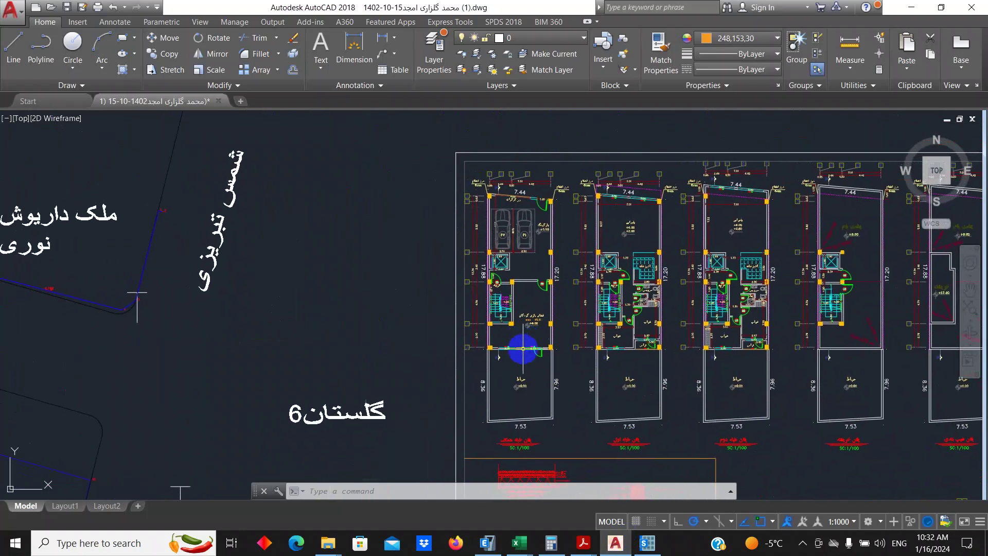
pyautogui.scroll(-3, 526, 315)
pyautogui.moveTo(514, 238); pyautogui.dragTo(516, 462, button='middle')
pyautogui.scroll(-2, 530, 370)
pyautogui.moveTo(529, 269); pyautogui.dragTo(536, 265, button='middle')
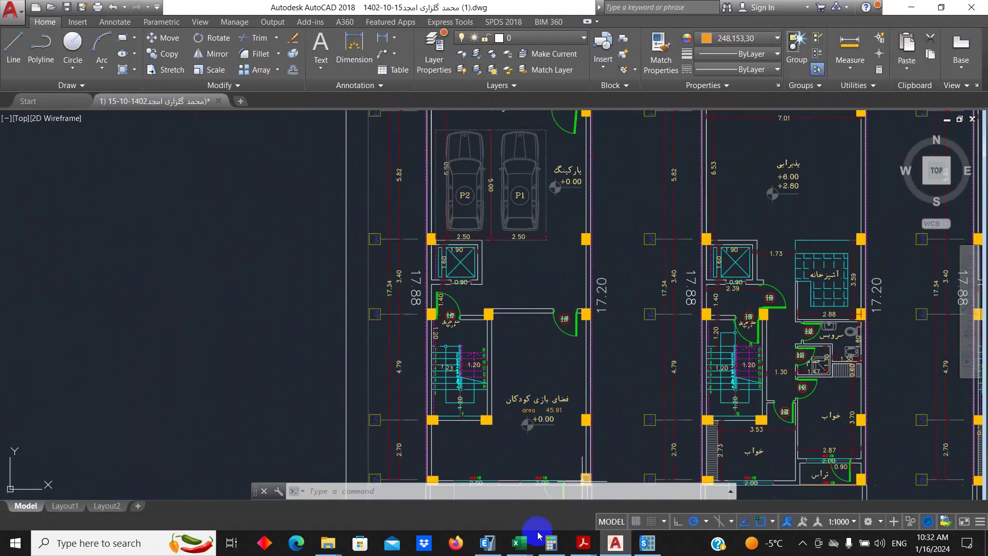
pyautogui.moveTo(498, 545)
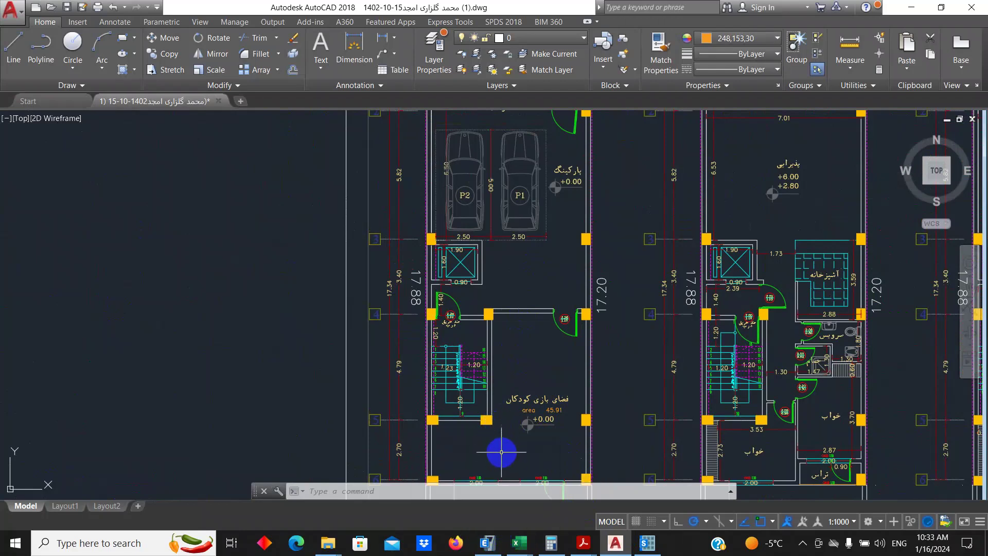
# Step: Return to SAFE, select the whole foundation, and apply a 600 kgf/m² uniform gravity shell load in the DEAD pattern, replacing existing loads
pyautogui.click(647, 542)
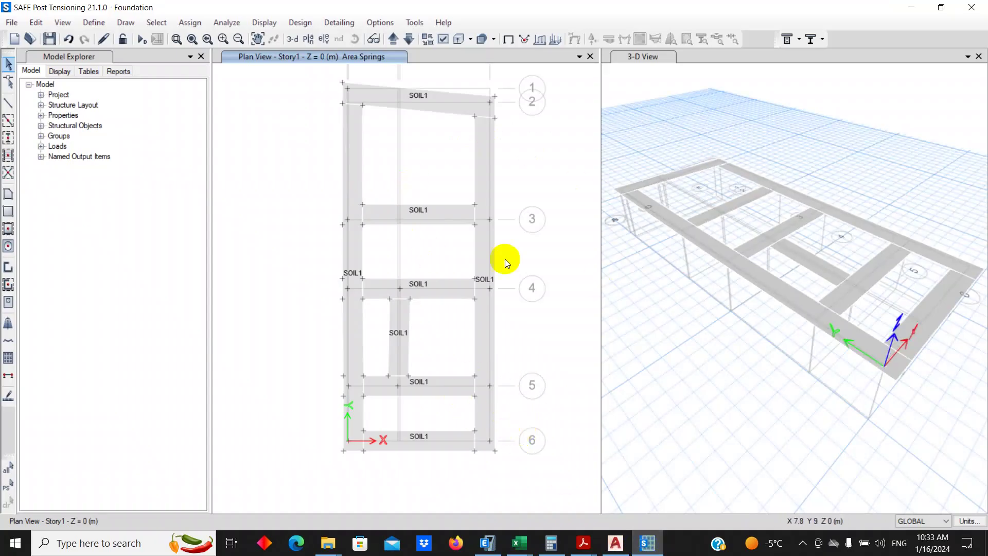
pyautogui.hotkey('ctrl', 'a')
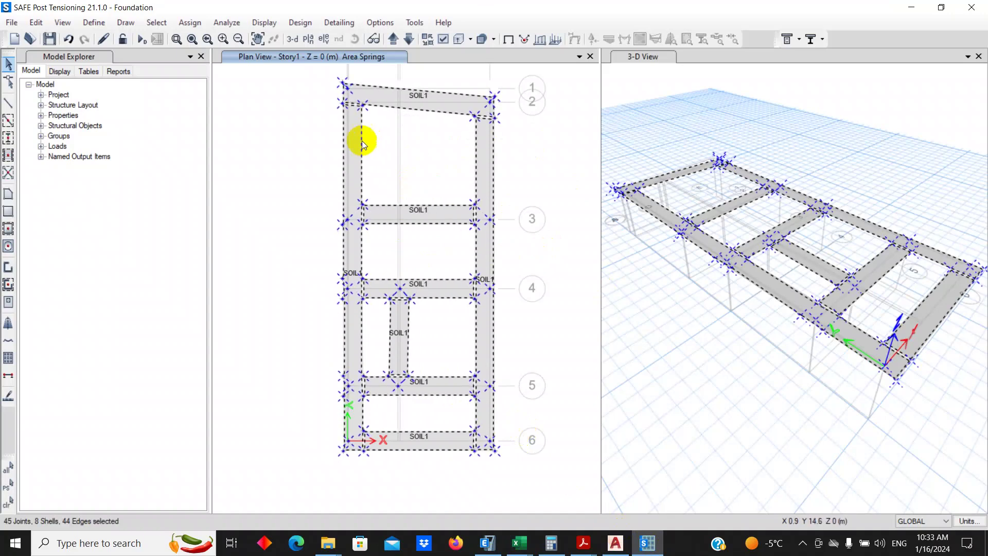
pyautogui.click(189, 23)
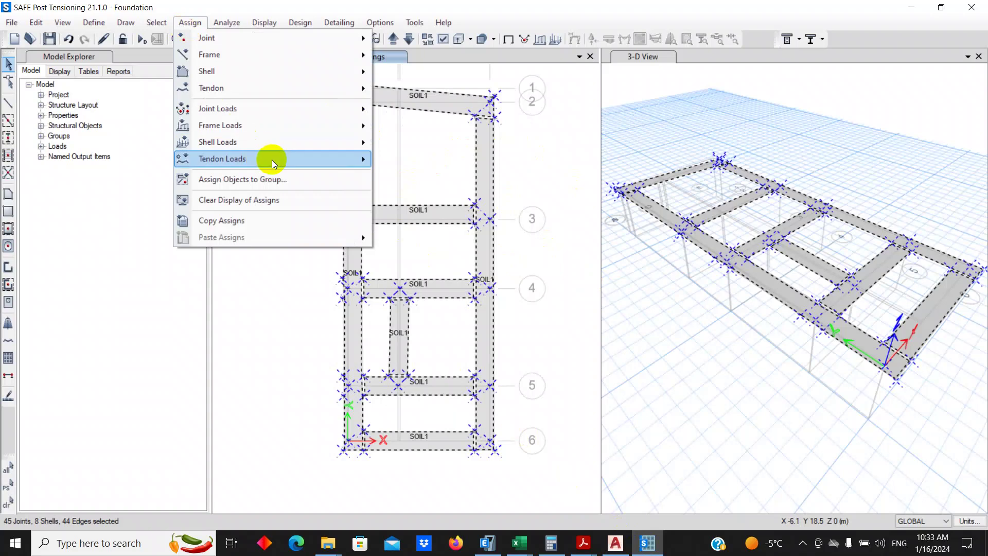
pyautogui.moveTo(294, 144)
pyautogui.click(413, 160)
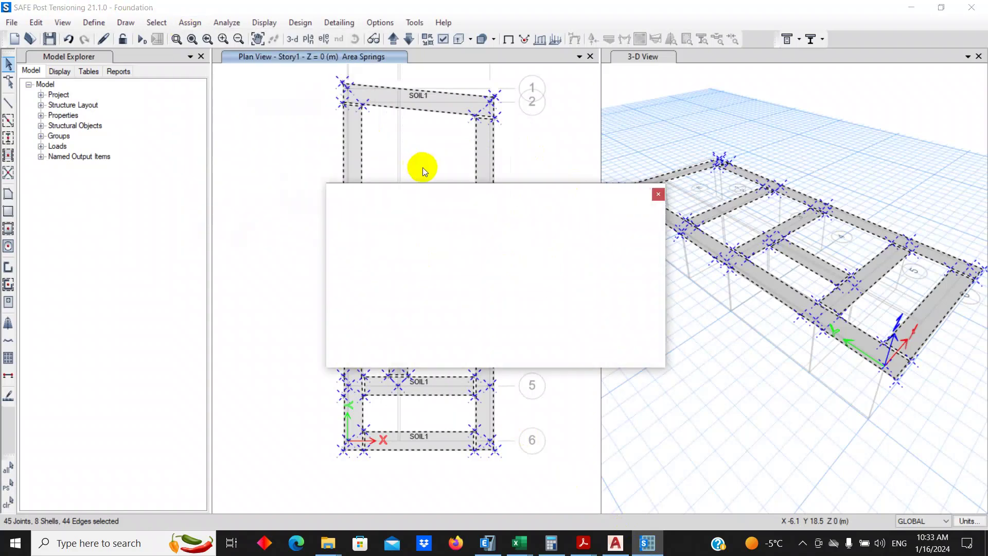
pyautogui.write('600')
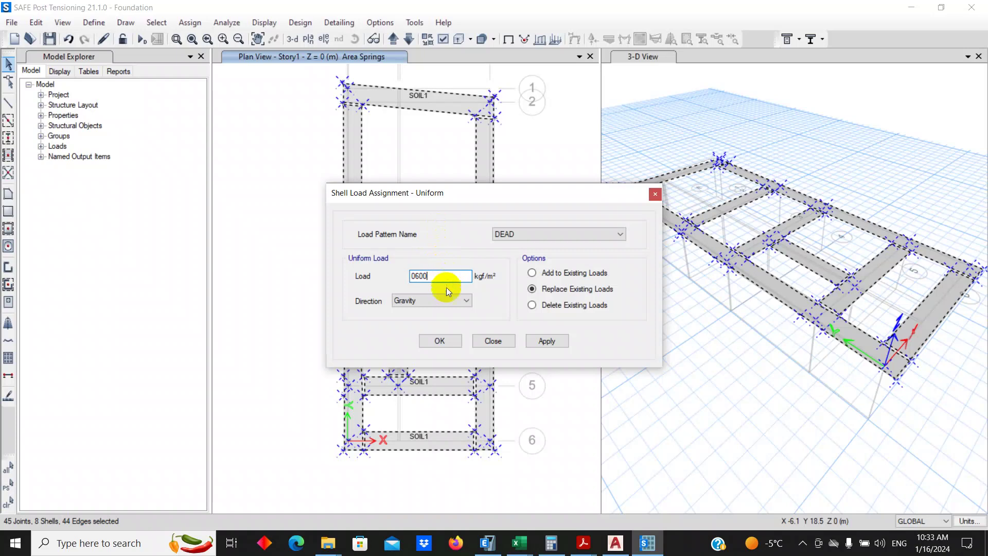
pyautogui.click(537, 343)
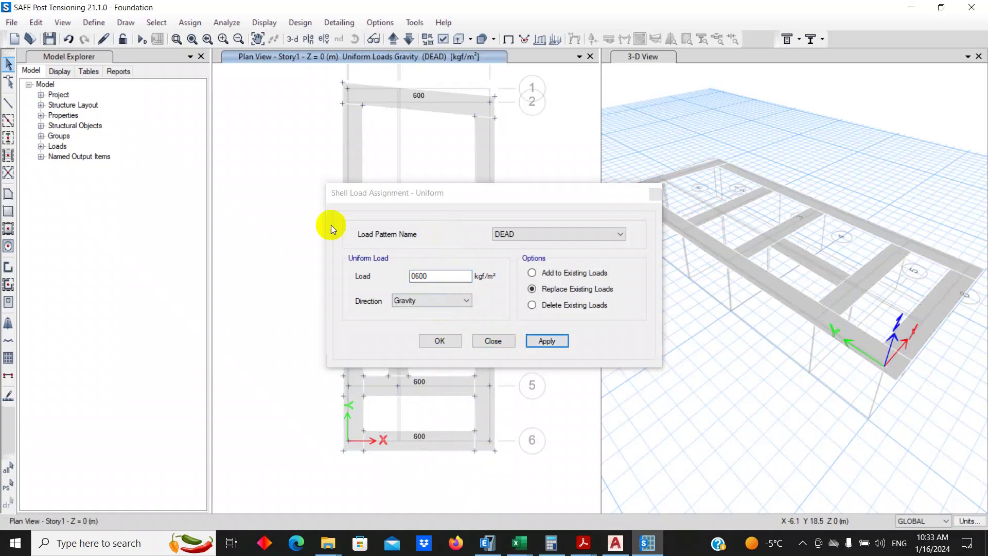
# Step: Reselect the previously selected foundation objects and choose Live as the load pattern for the uniform shell load
pyautogui.click(157, 23)
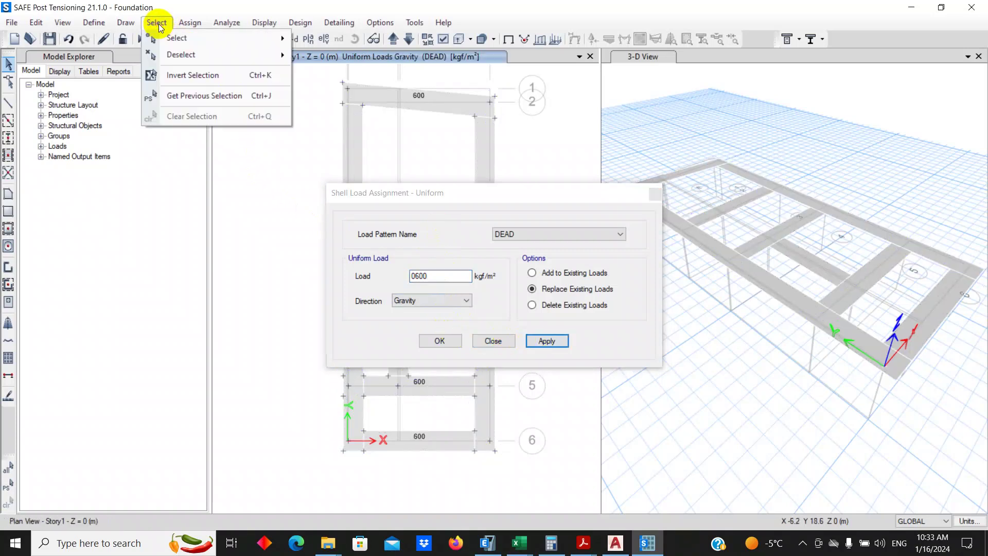
pyautogui.click(164, 94)
pyautogui.click(506, 234)
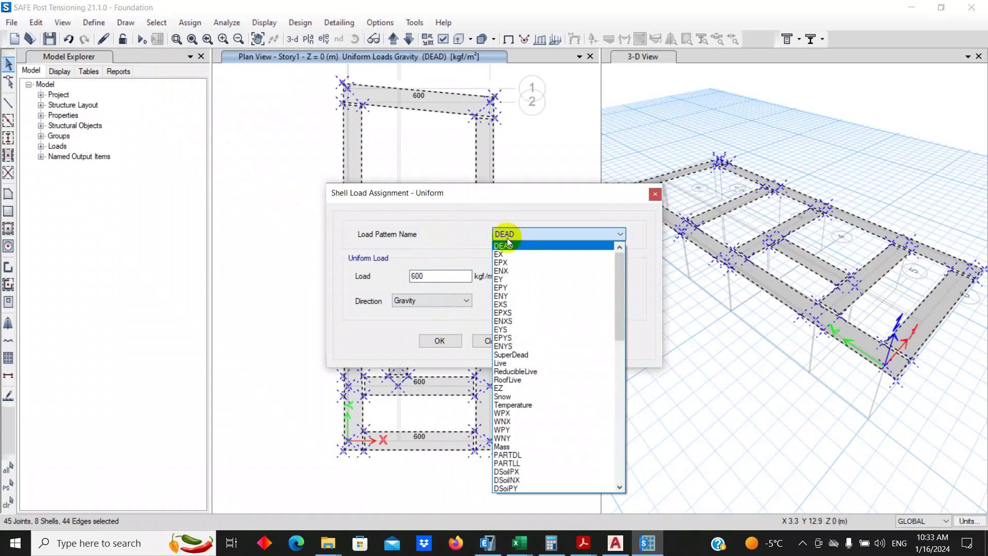
pyautogui.click(544, 362)
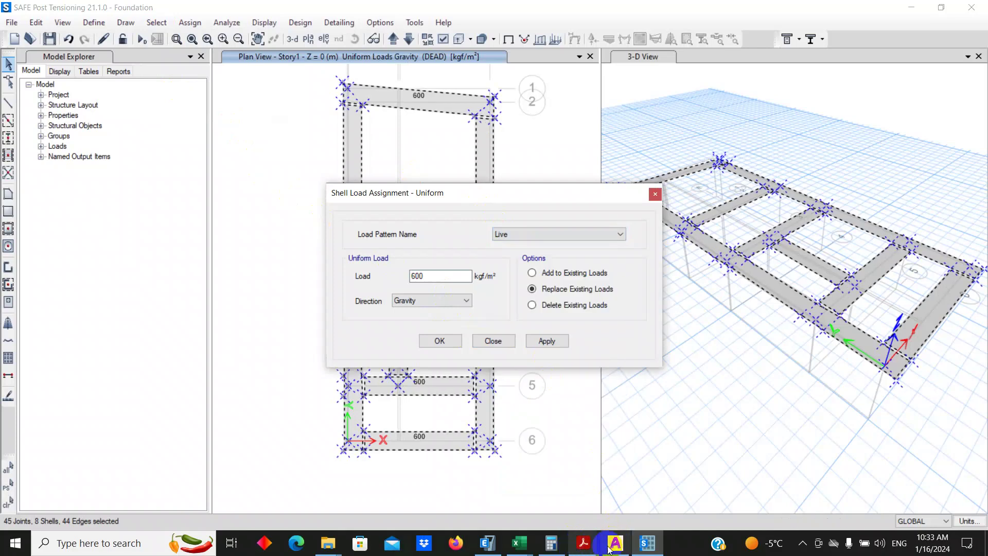
# Step: Switch to the AutoCAD architectural drawing and examine the ground-floor parking, playroom and yard alongside the upper floor plans
pyautogui.click(614, 541)
pyautogui.scroll(-3, 507, 282)
pyautogui.scroll(-2, 522, 334)
pyautogui.scroll(5, 512, 432)
pyautogui.moveTo(511, 432); pyautogui.dragTo(496, 534, button='middle')
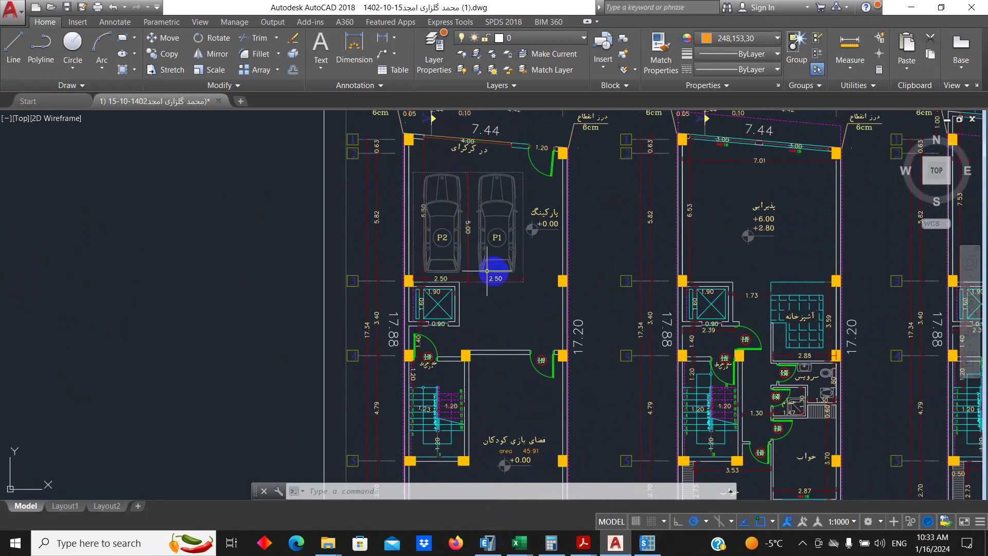
pyautogui.moveTo(509, 328); pyautogui.dragTo(511, 202, button='middle')
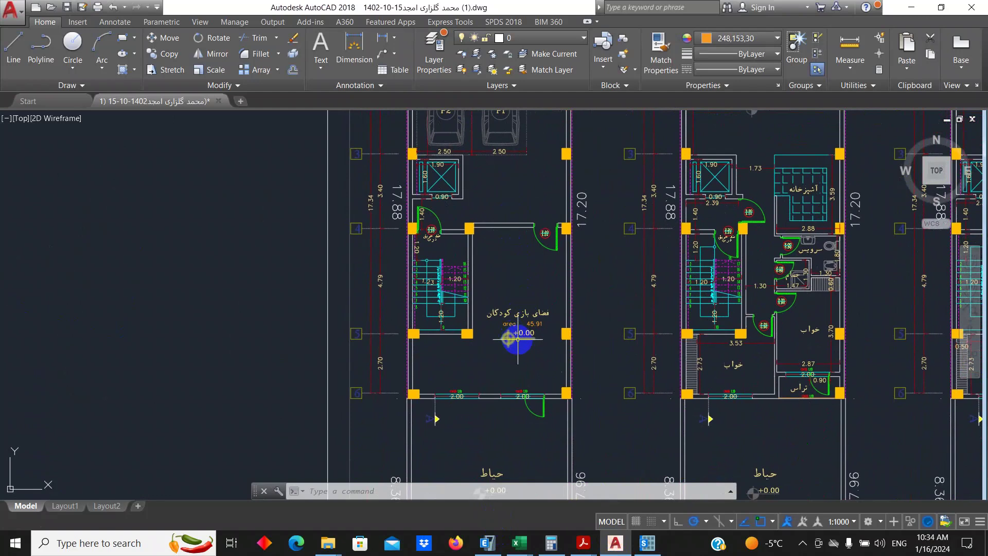
pyautogui.moveTo(485, 357); pyautogui.dragTo(444, 418, button='middle')
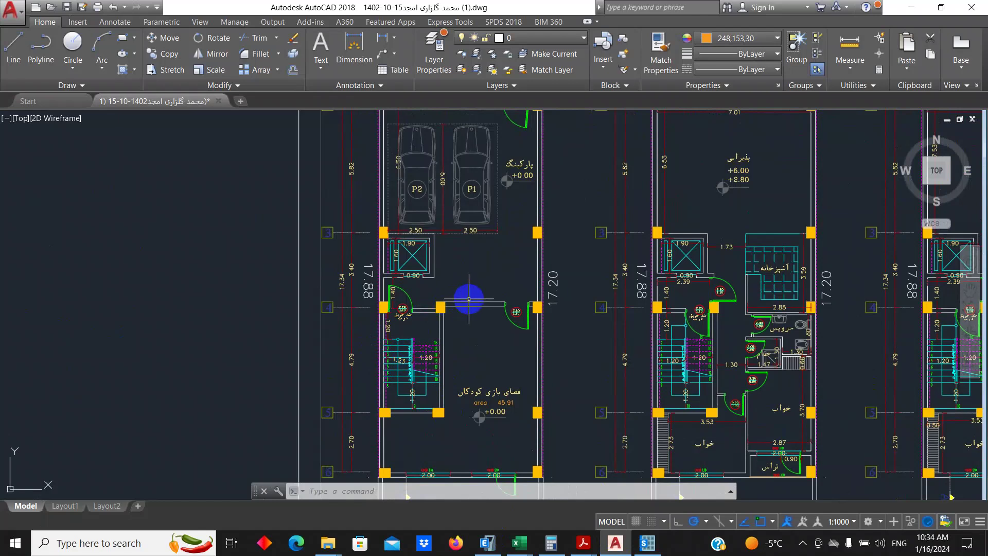
pyautogui.scroll(-2, 430, 295)
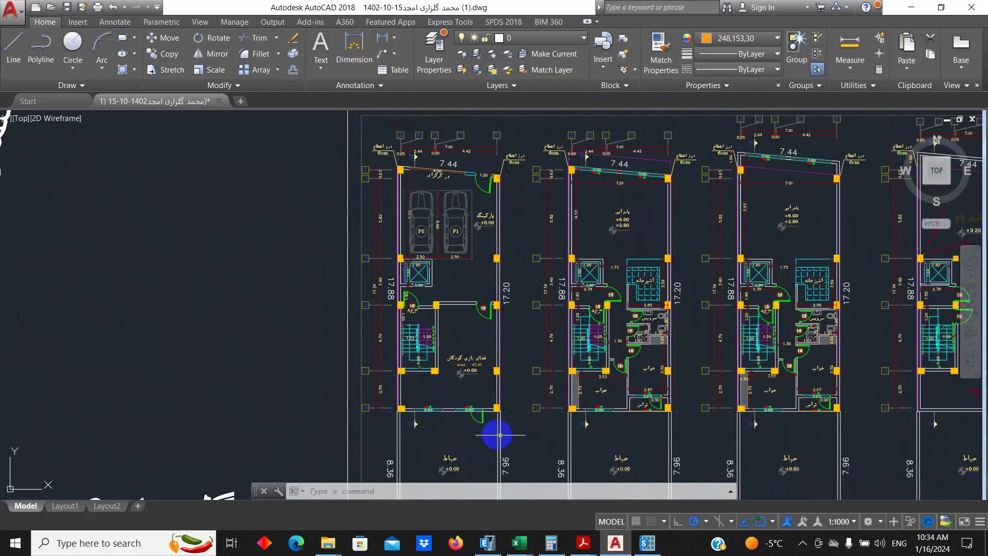
pyautogui.moveTo(527, 423); pyautogui.dragTo(526, 321, button='middle')
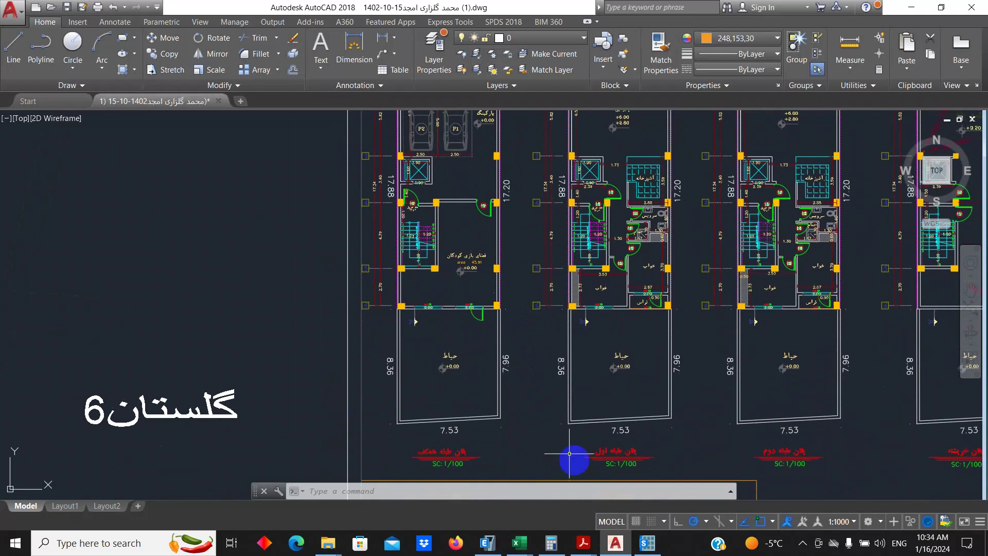
# Step: Return to SAFE and apply a 300 kgf/m² gravity shell load in the Live pattern, rechecking the AutoCAD parking plan before confirming
pyautogui.click(647, 543)
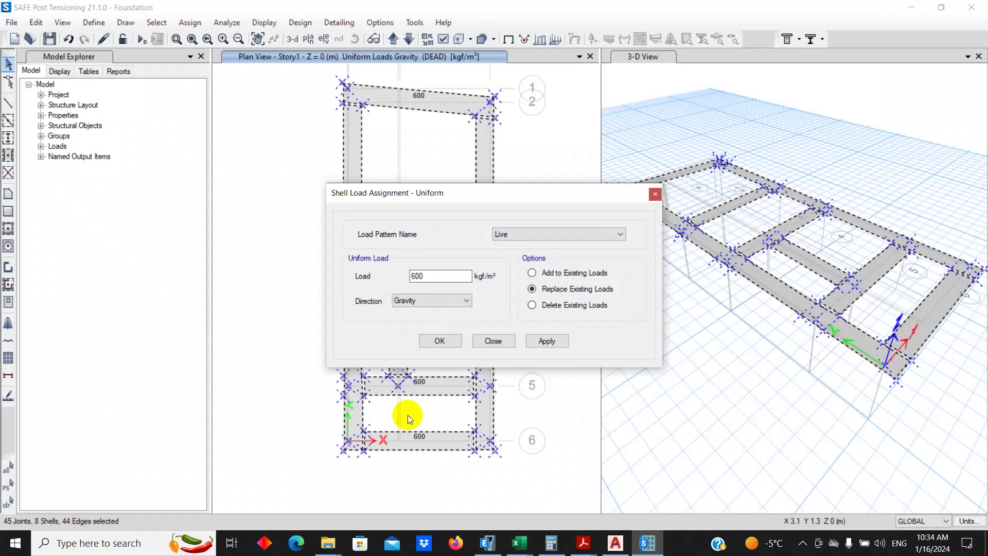
pyautogui.moveTo(416, 276); pyautogui.dragTo(386, 279)
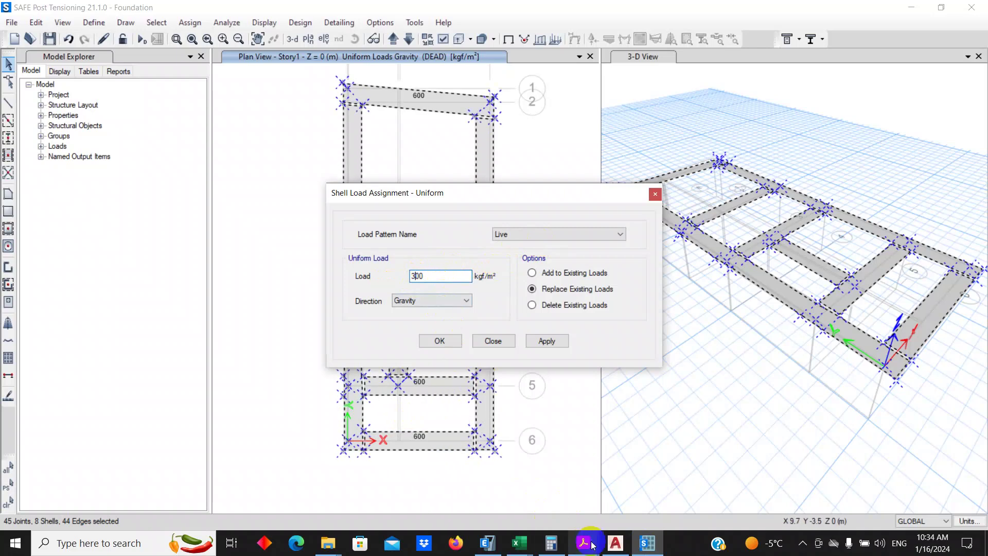
pyautogui.click(618, 542)
pyautogui.moveTo(465, 282)
pyautogui.mouseDown(button='middle')
pyautogui.moveTo(479, 311)
pyautogui.moveTo(466, 391)
pyautogui.mouseUp(button='middle')
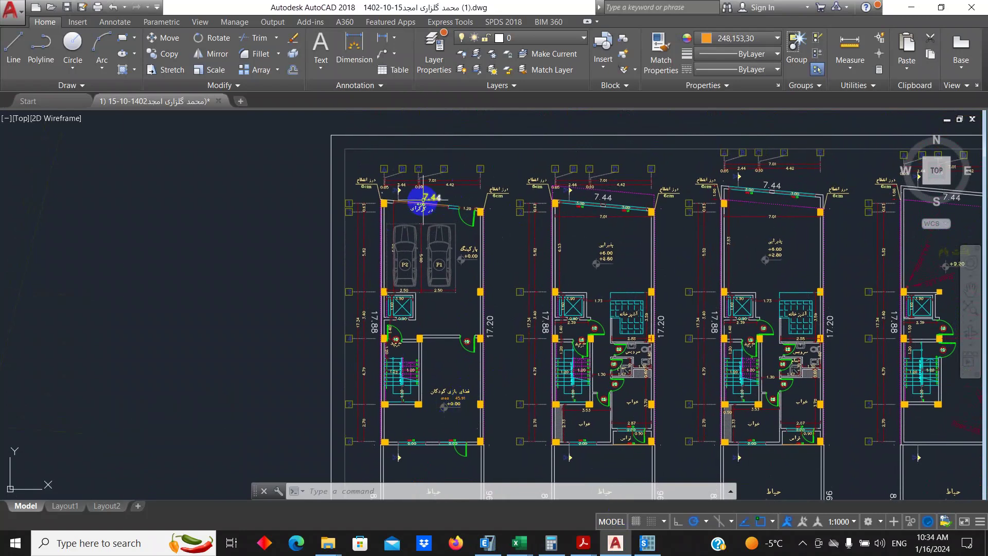
pyautogui.click(407, 237)
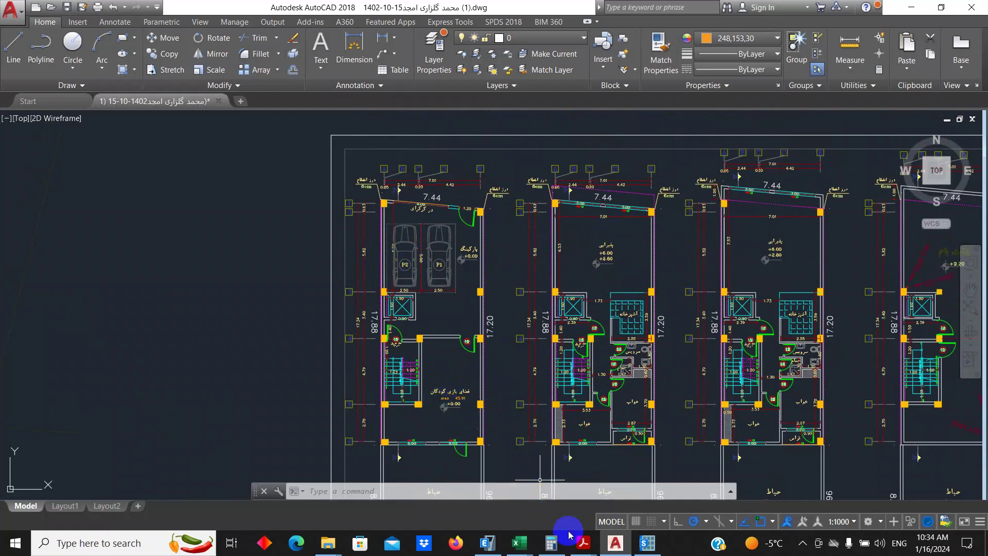
pyautogui.click(644, 543)
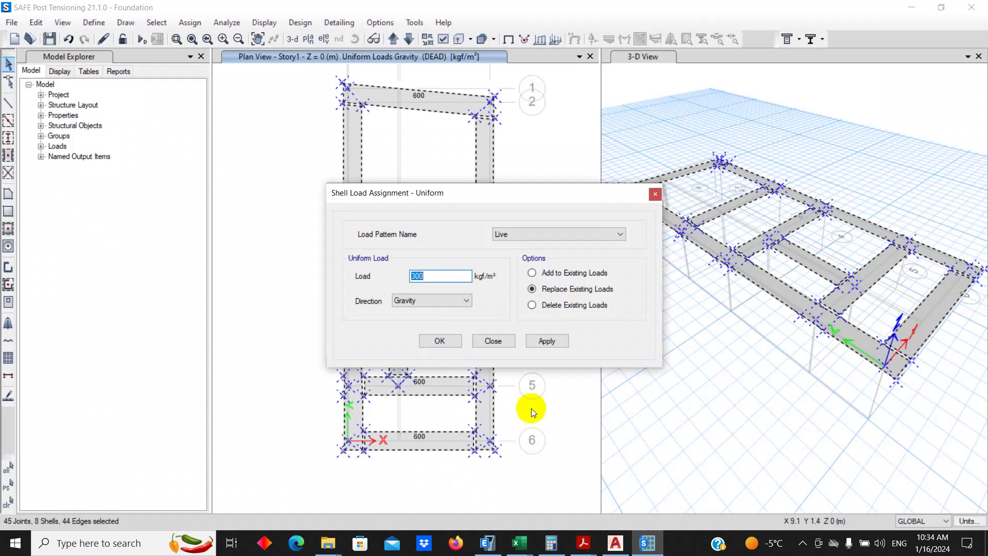
pyautogui.click(454, 340)
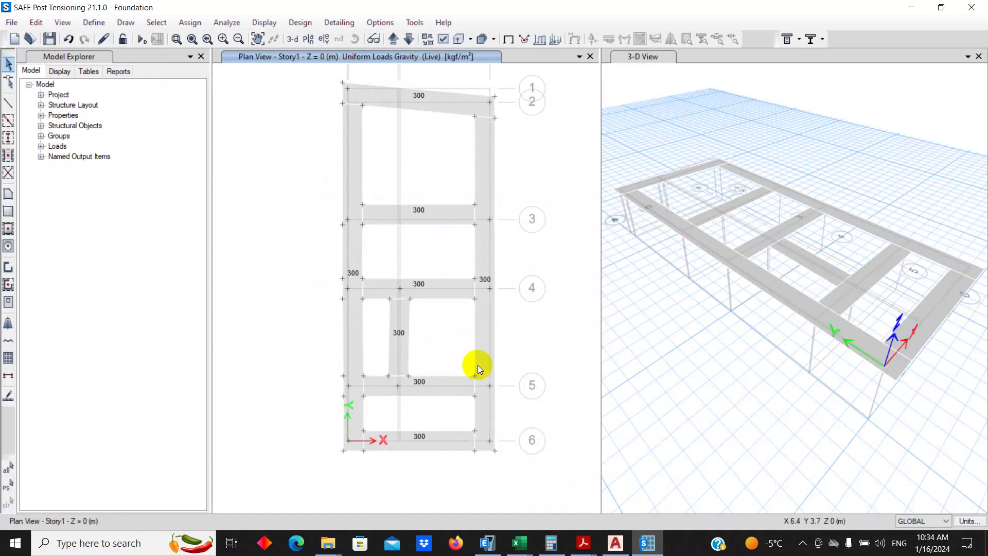
# Step: Add a slab property named Stiff as a copy of SLAB1, with its type set to Stiff
pyautogui.click(94, 22)
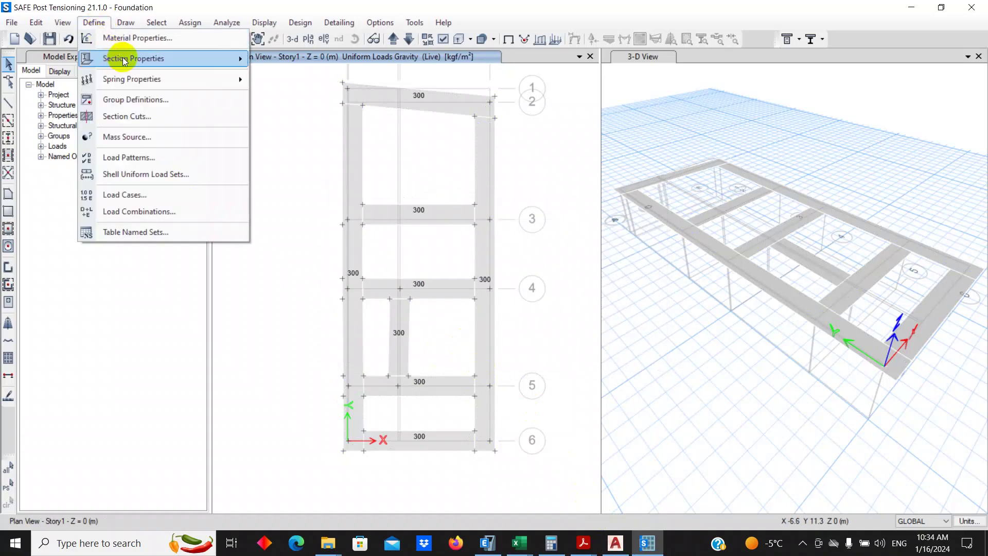
pyautogui.moveTo(154, 58)
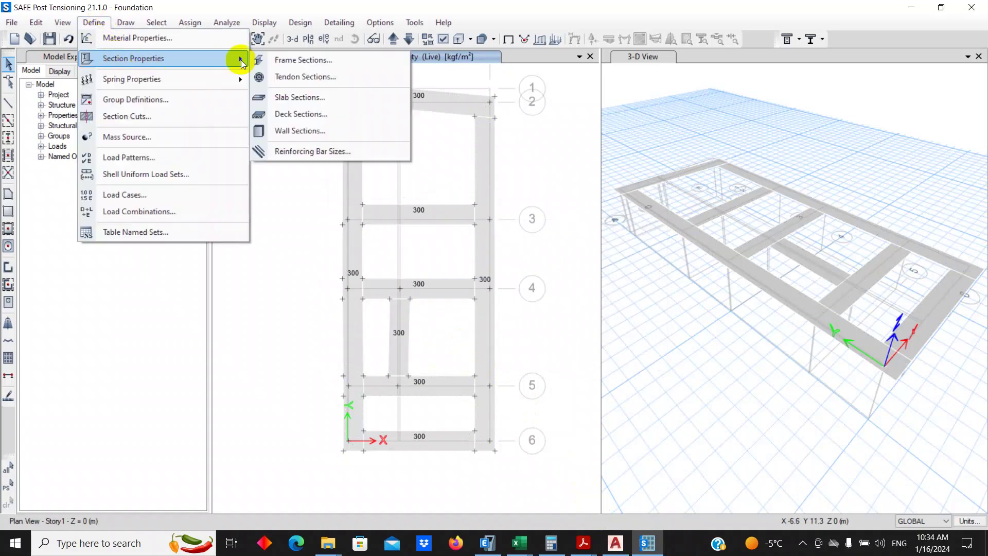
pyautogui.click(297, 96)
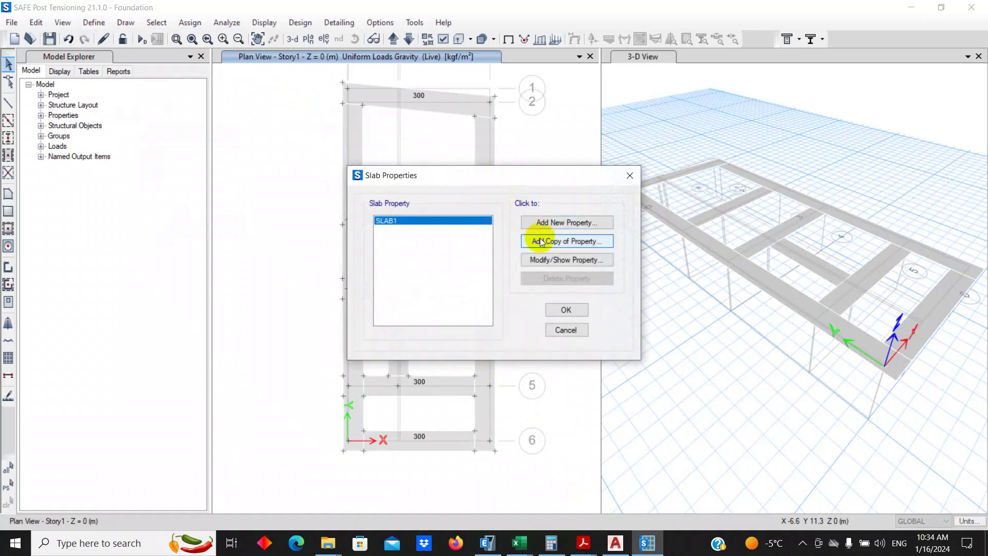
pyautogui.click(542, 242)
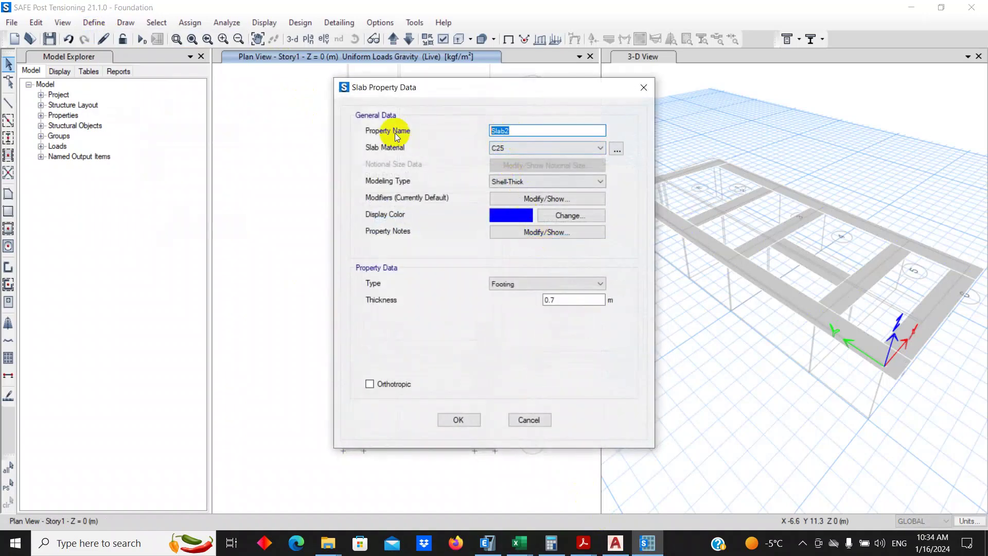
pyautogui.write('Stiff')
pyautogui.click(513, 285)
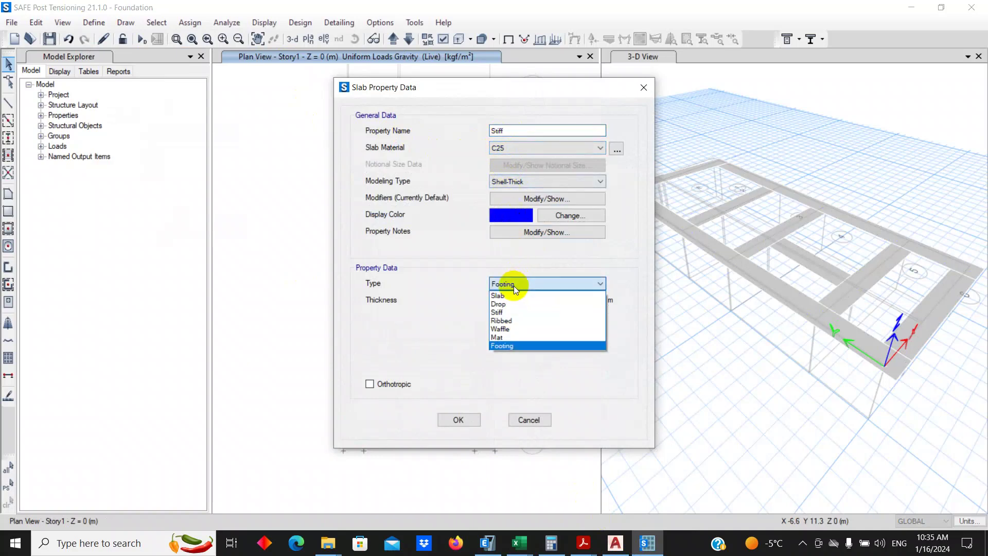
pyautogui.click(519, 312)
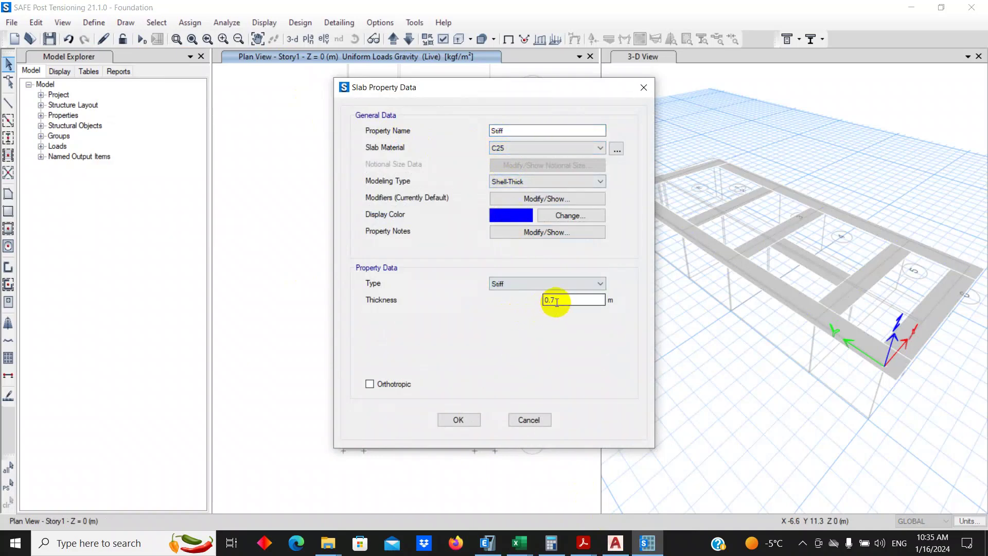
pyautogui.click(459, 419)
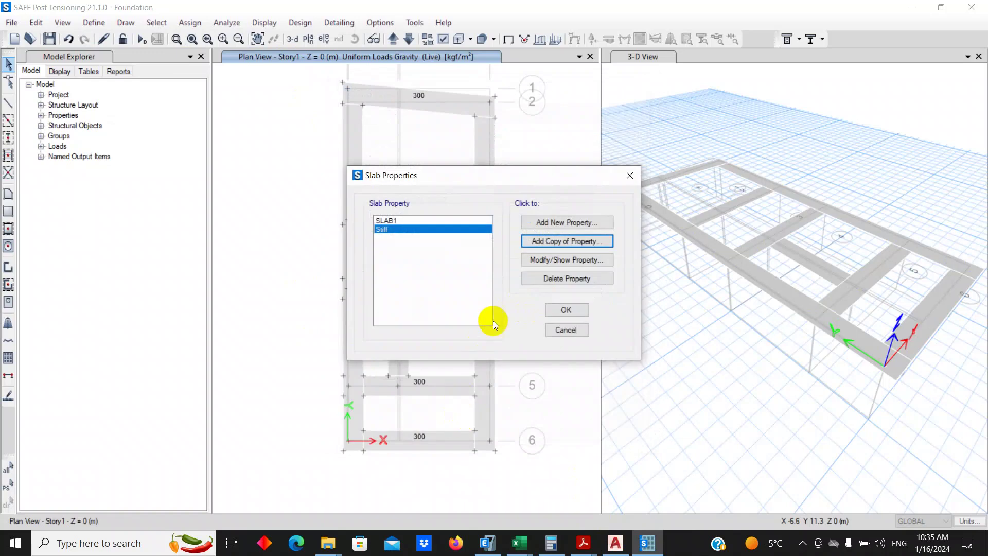
pyautogui.click(557, 308)
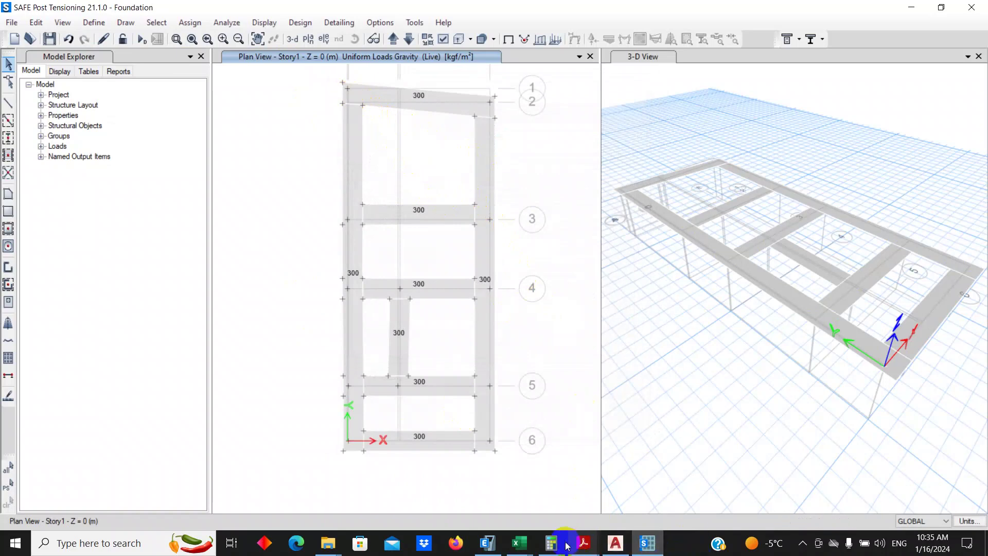
# Step: Switch to ETABS, display elevation A and the Story1 plan, and inspect the assigned section of the Story1 column at grid A-1
pyautogui.click(487, 543)
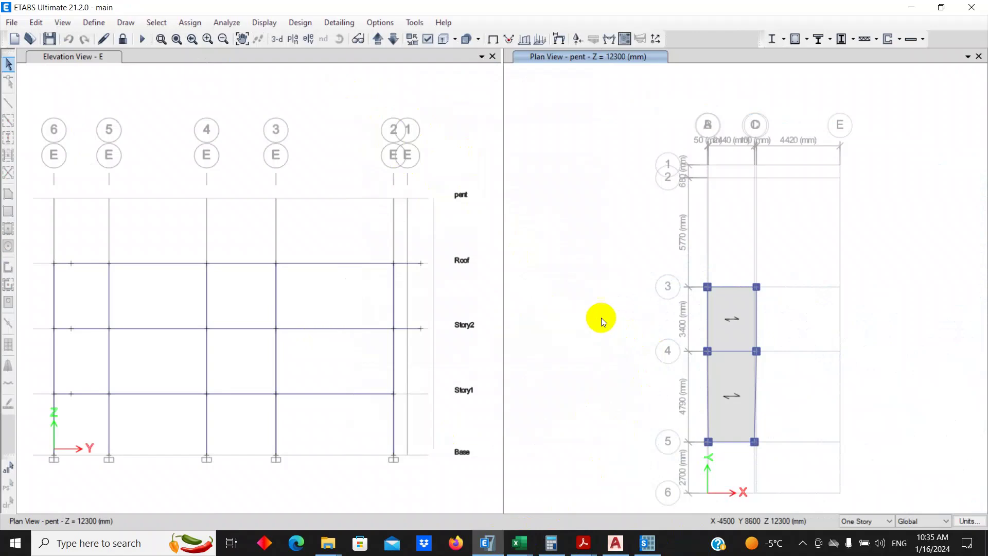
pyautogui.click(559, 141)
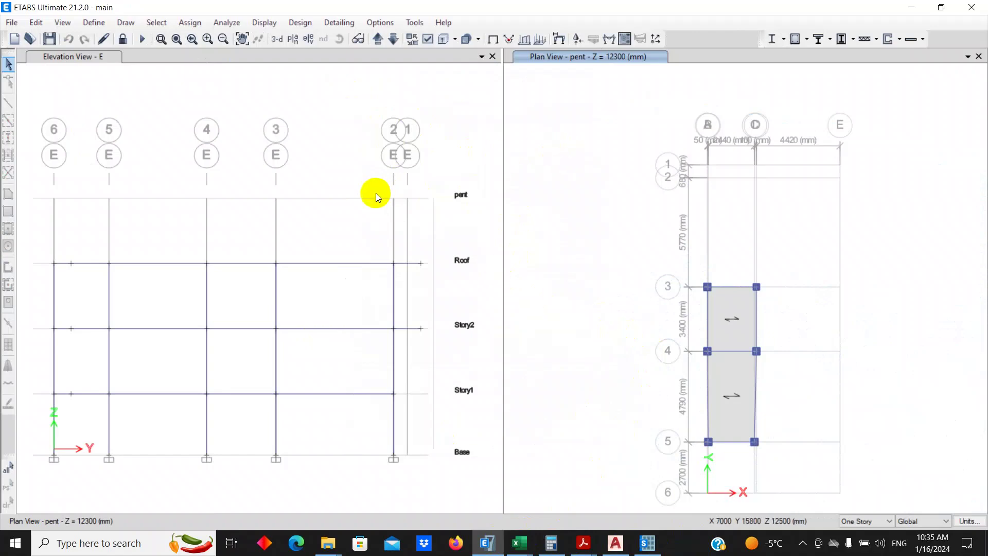
pyautogui.click(385, 81)
pyautogui.click(308, 39)
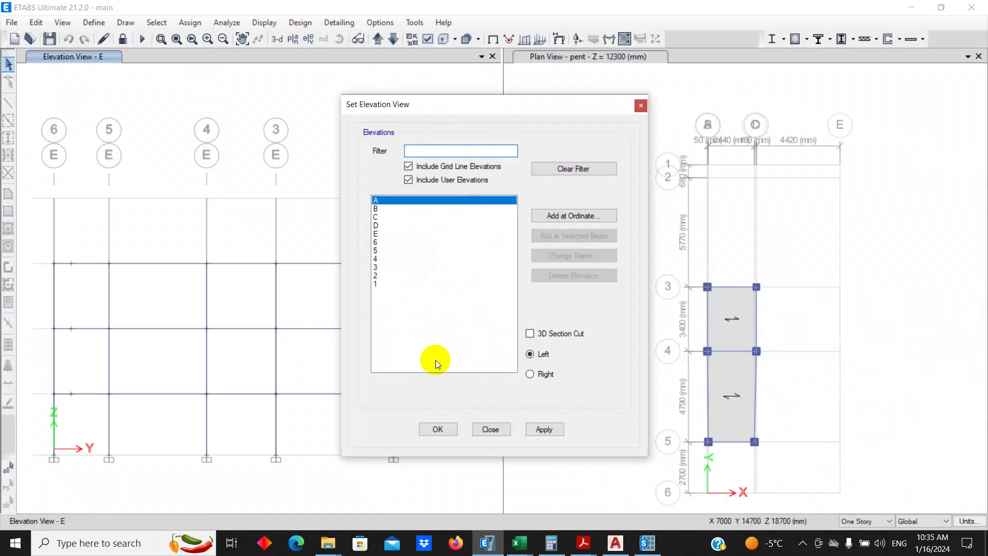
pyautogui.click(438, 429)
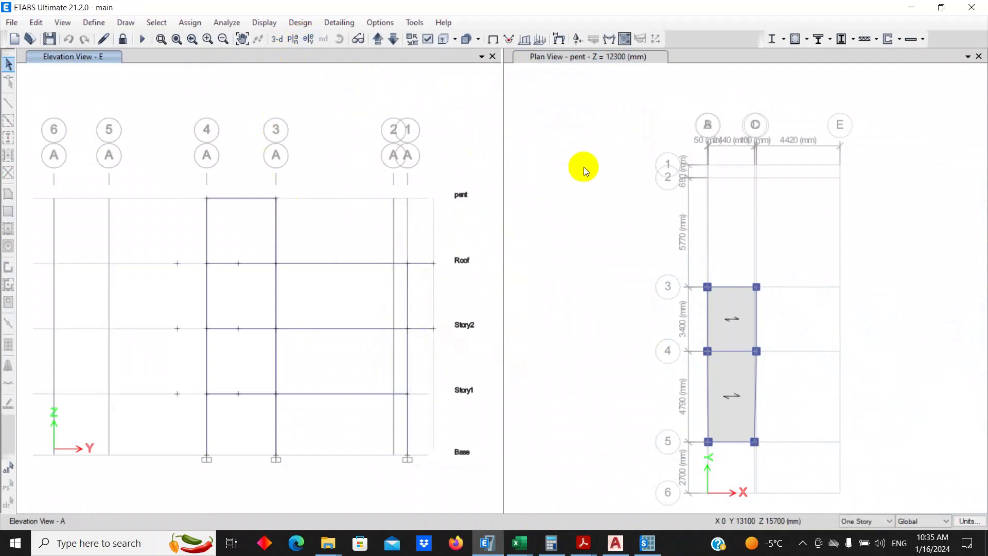
pyautogui.click(378, 39)
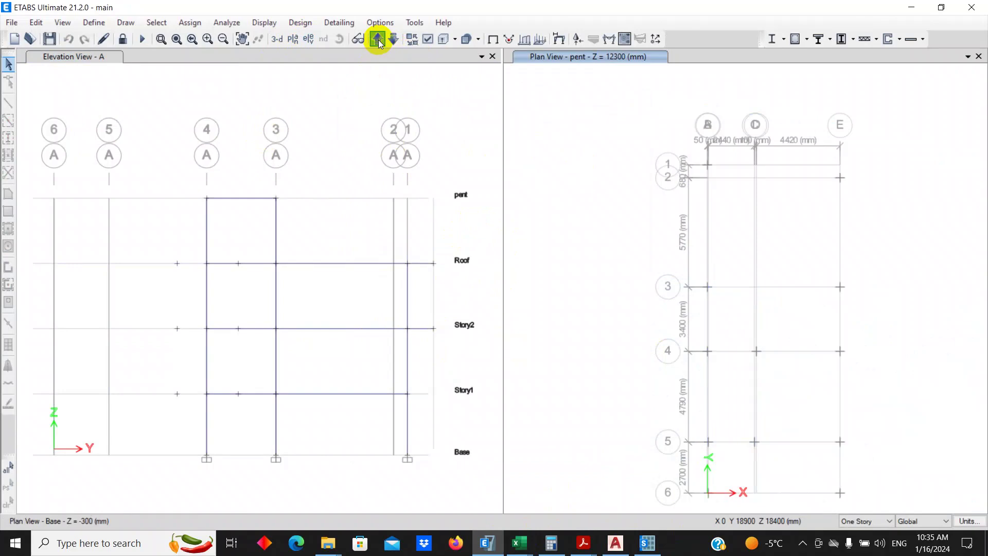
pyautogui.click(378, 39)
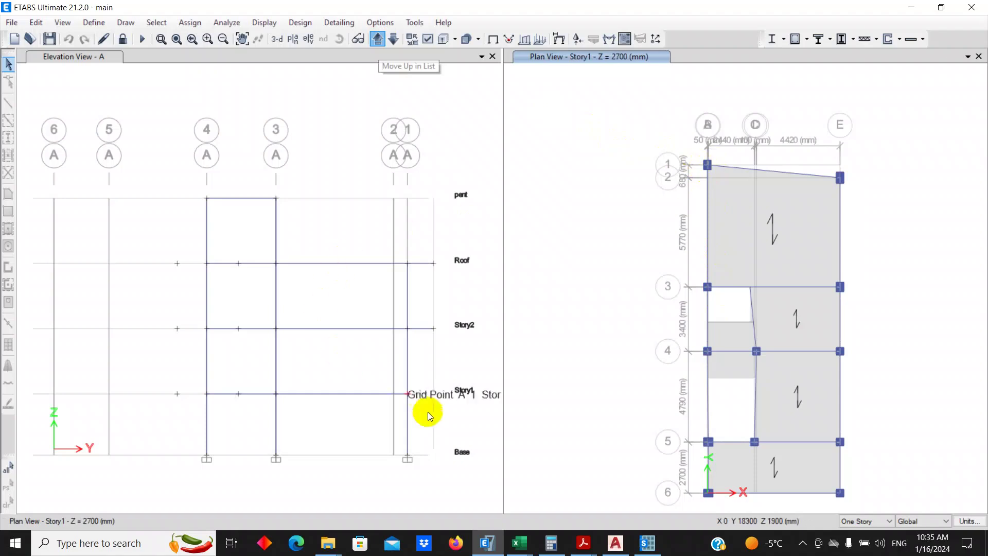
pyautogui.rightClick(408, 427)
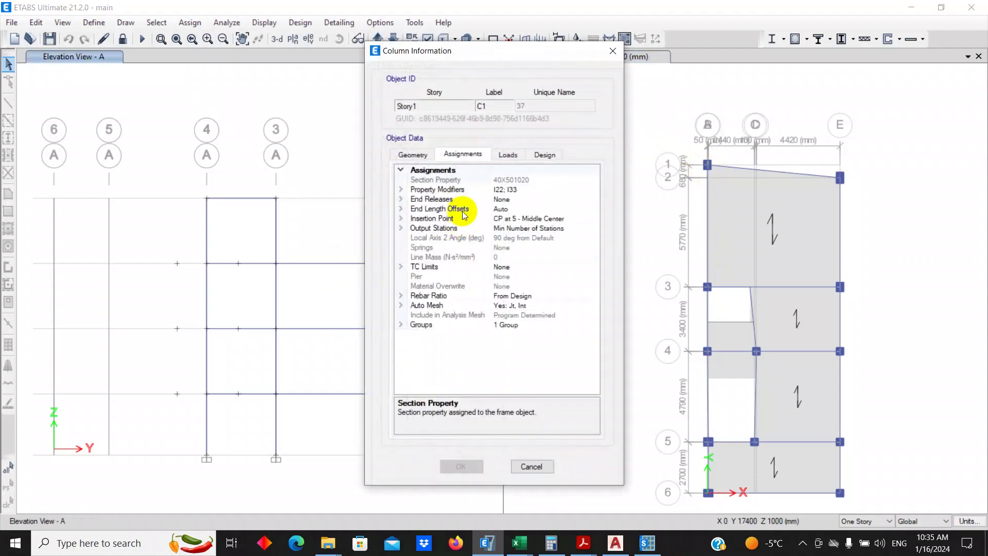
pyautogui.click(530, 466)
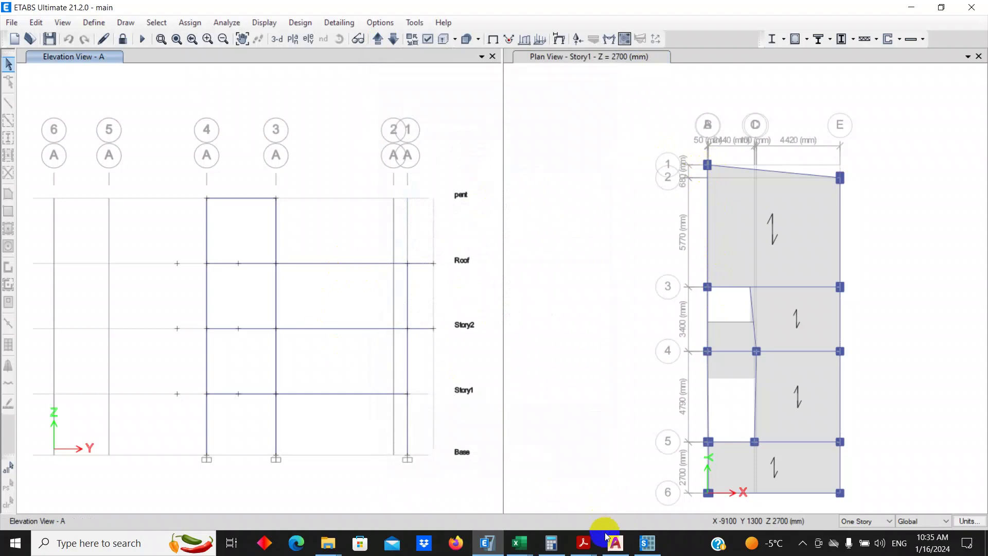
# Step: Switch to SAFE and draw a rectangular slab area with property Stiff, 0.4 m in X by 0.5 m in Y, at grid A-1
pyautogui.click(643, 543)
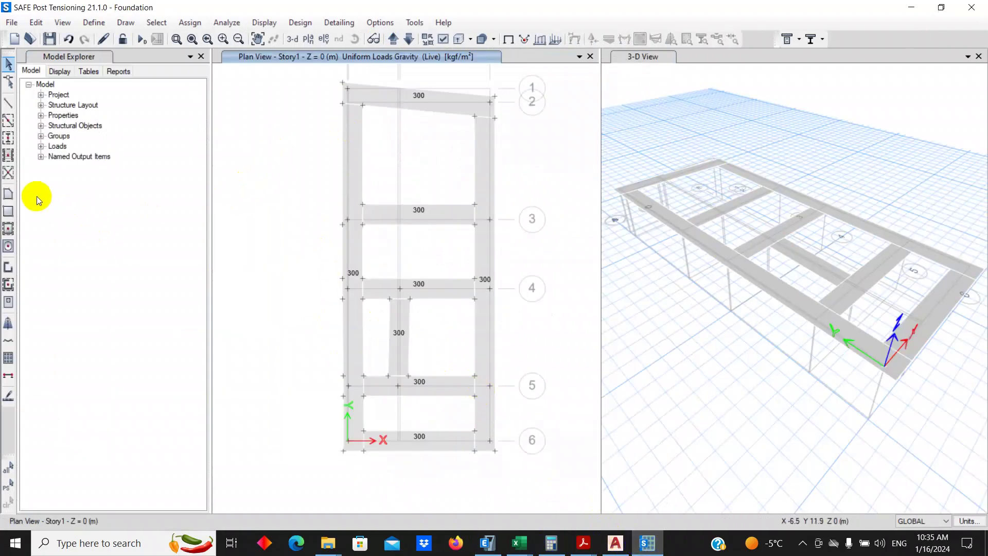
pyautogui.click(8, 246)
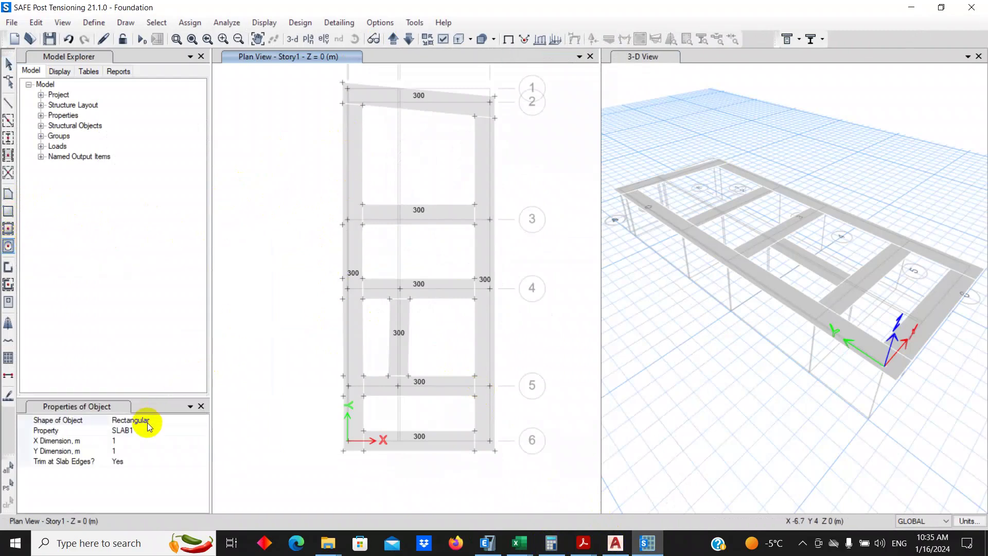
pyautogui.click(145, 431)
pyautogui.click(203, 431)
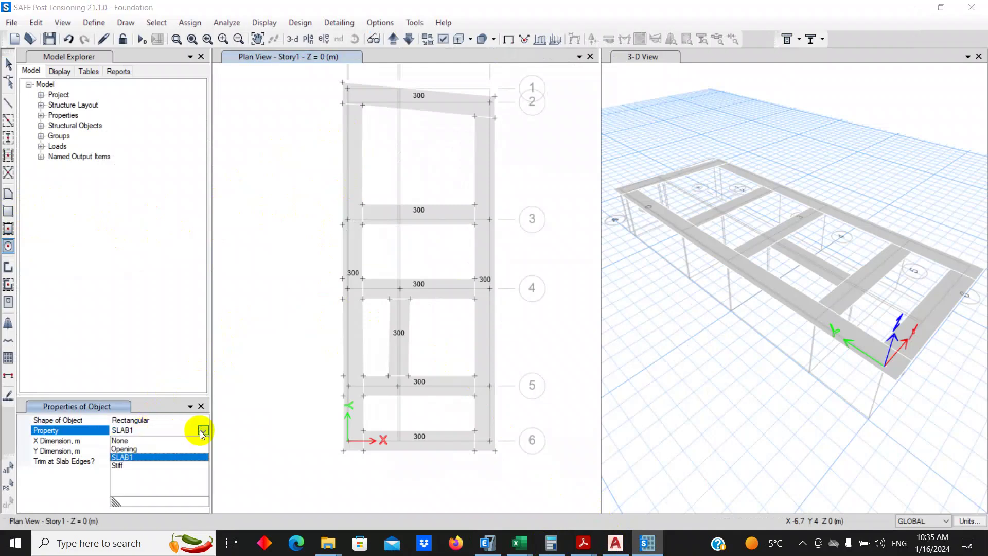
pyautogui.click(129, 457)
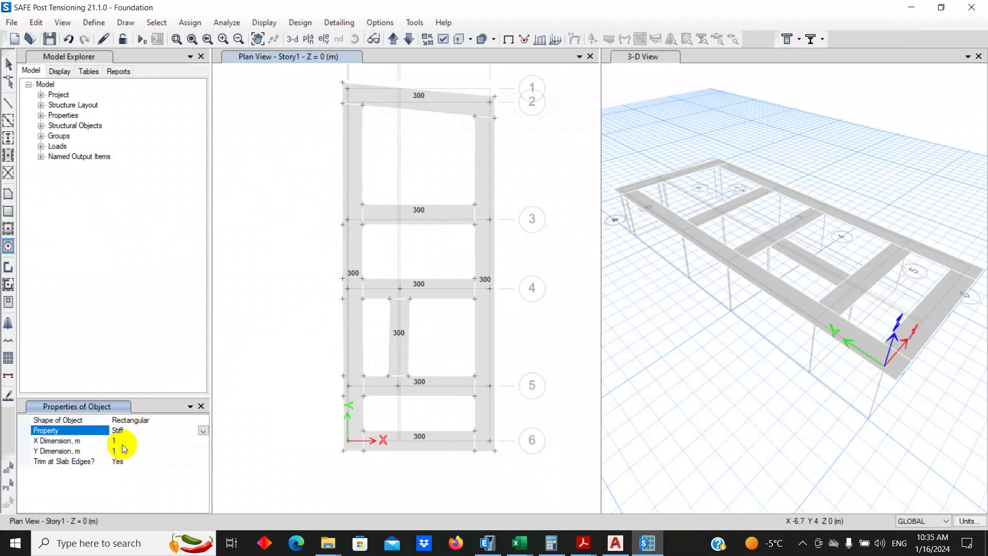
pyautogui.click(121, 441)
pyautogui.click(121, 440)
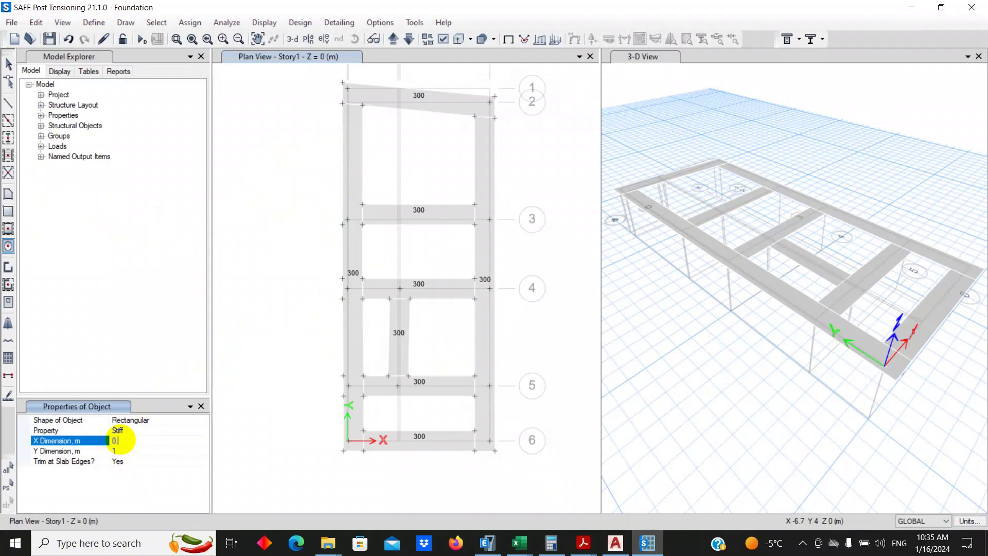
pyautogui.write('0.4')
pyautogui.click(121, 451)
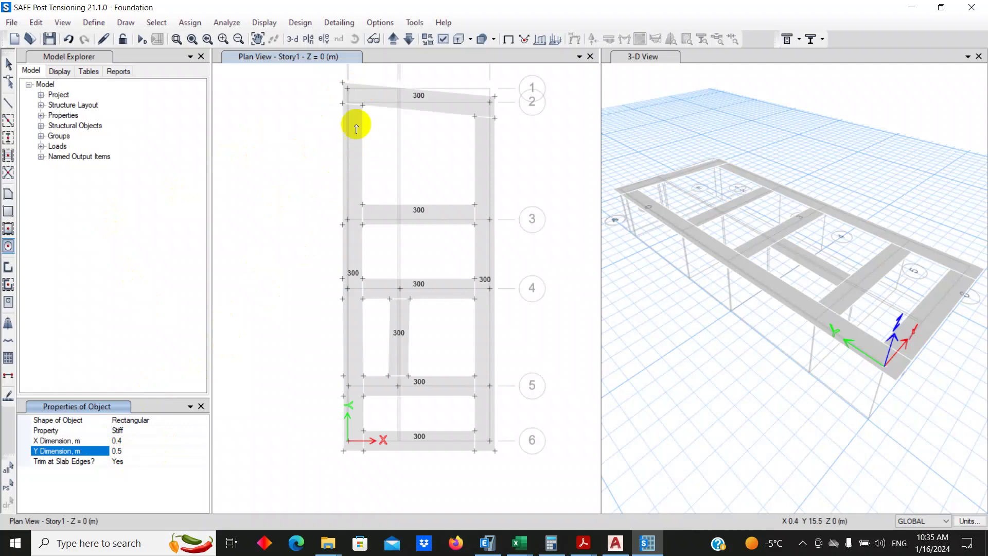
pyautogui.click(349, 90)
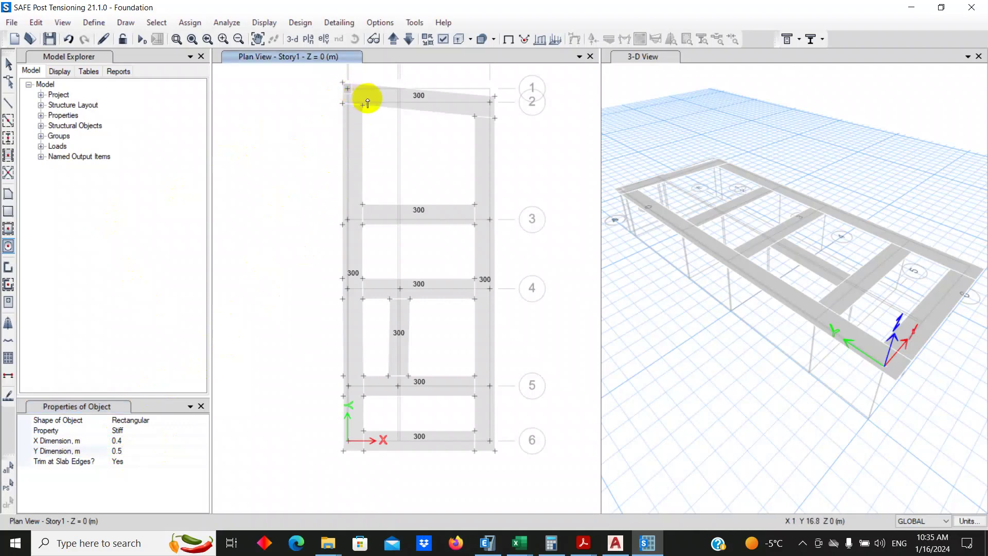
pyautogui.moveTo(367, 103); pyautogui.dragTo(388, 238, button='middle')
pyautogui.scroll(5, 375, 227)
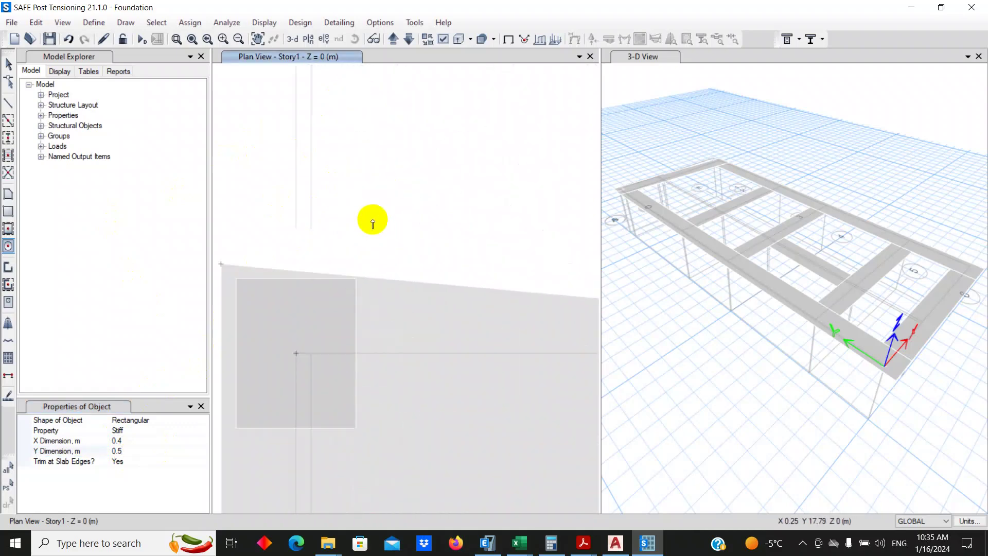
pyautogui.scroll(-5, 369, 221)
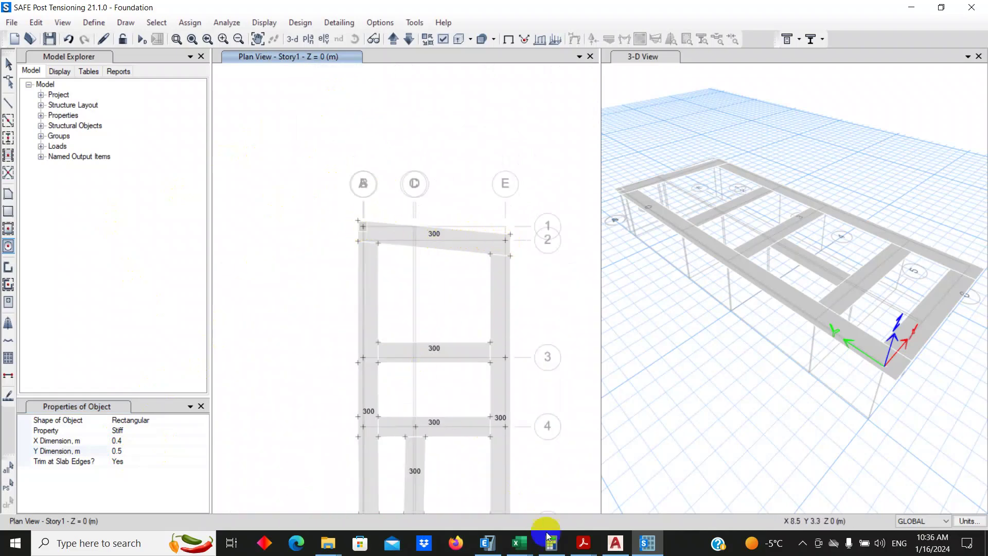
# Step: Recheck the columns in the ETABS plan, return to SAFE and inspect the force load dimensions of the joint at grid E-2
pyautogui.click(487, 541)
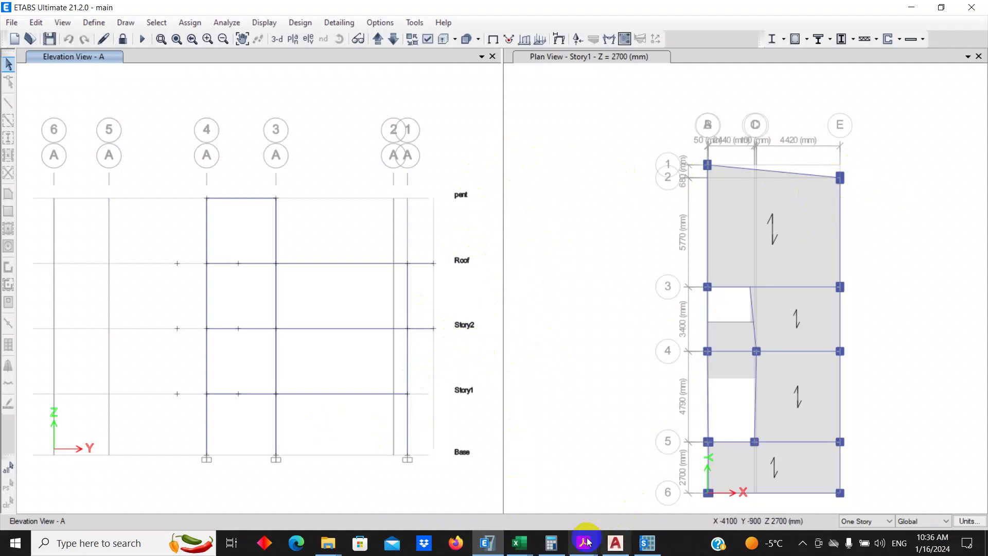
pyautogui.click(644, 543)
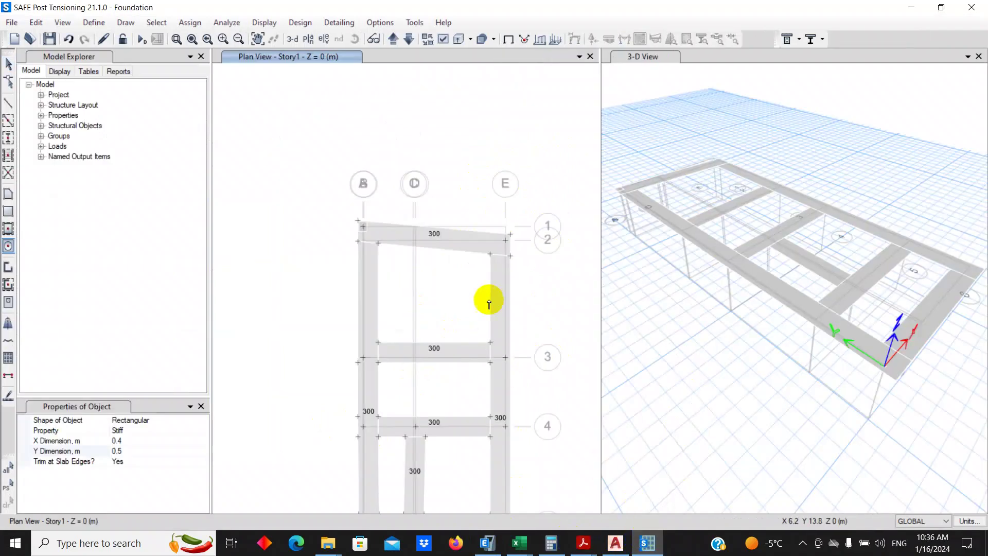
pyautogui.rightClick(504, 243)
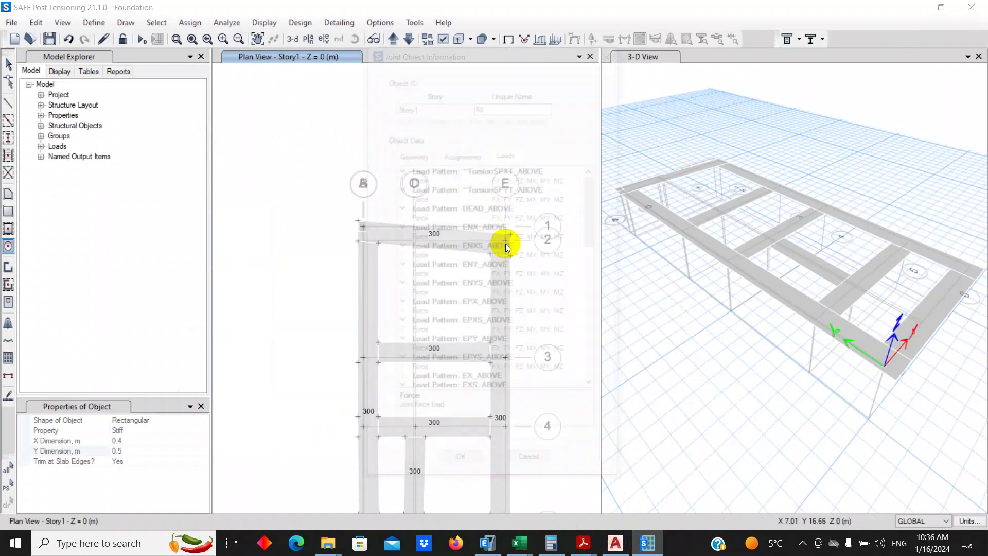
pyautogui.click(401, 179)
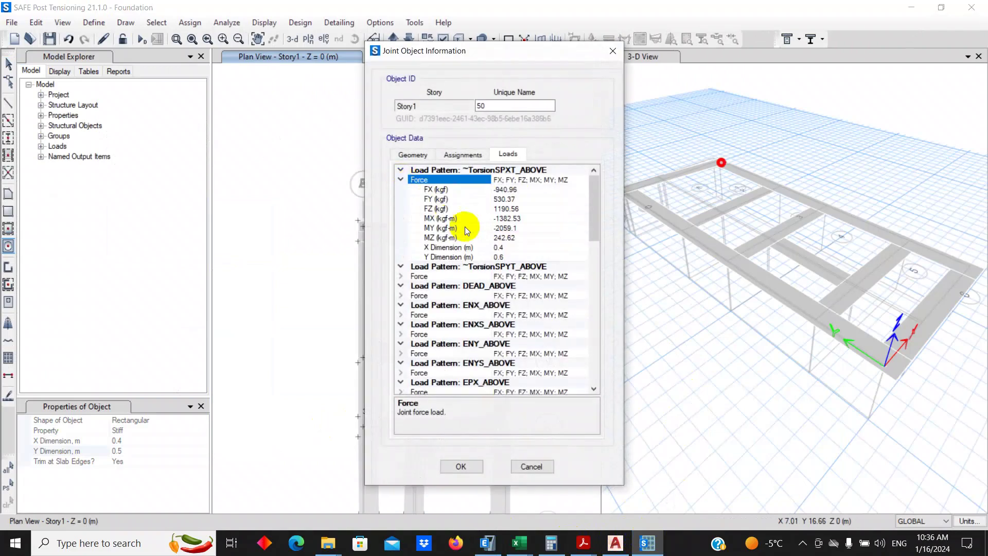
pyautogui.click(532, 466)
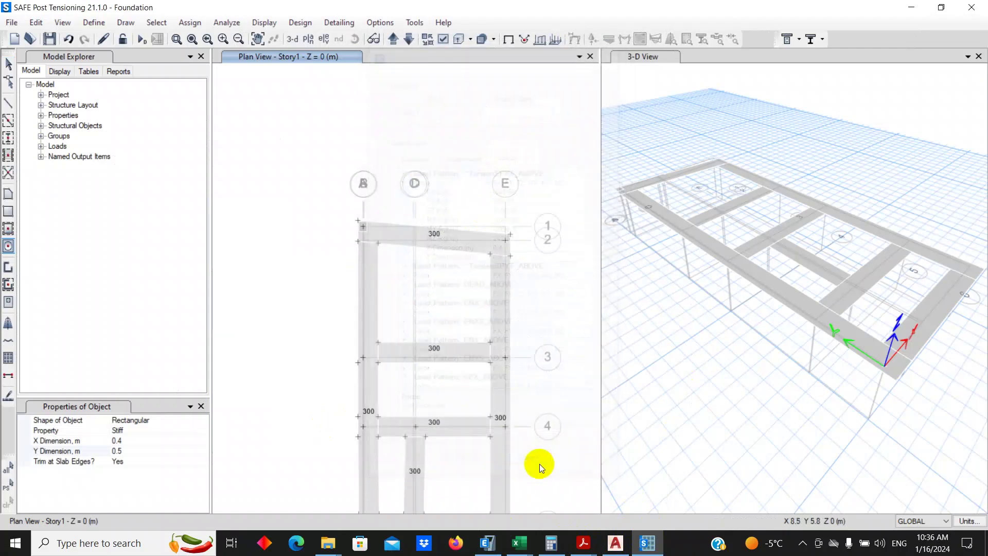
# Step: Set the Y dimension to 0.6 m and draw a Stiff slab area at grid point E-2
pyautogui.click(133, 453)
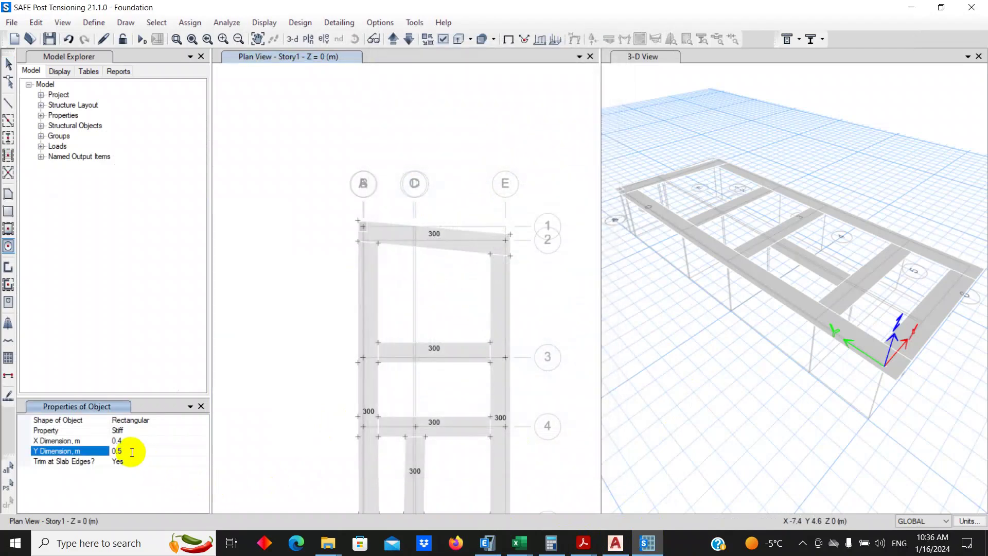
pyautogui.write('6')
pyautogui.click(507, 240)
pyautogui.scroll(4, 503, 224)
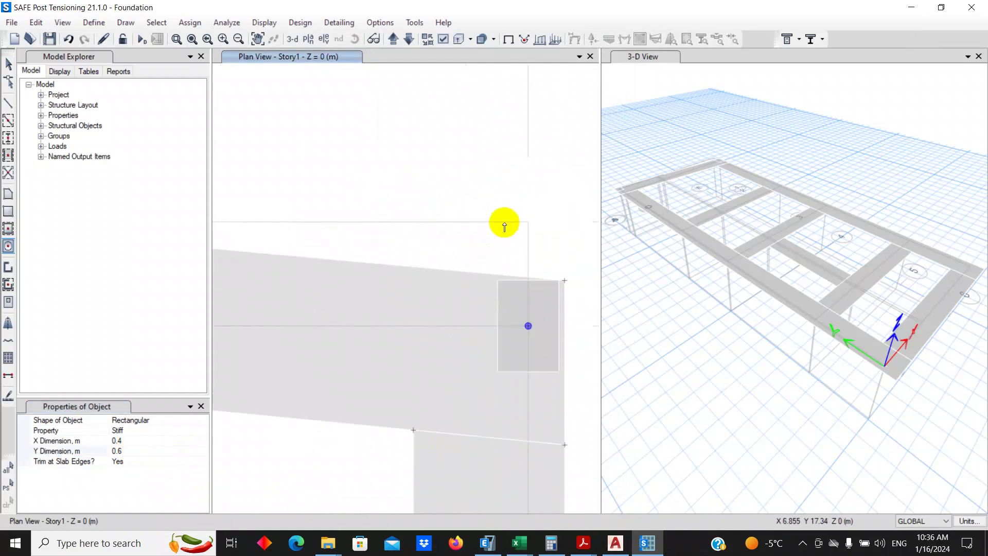
pyautogui.scroll(2, 505, 225)
pyautogui.scroll(-2, 462, 230)
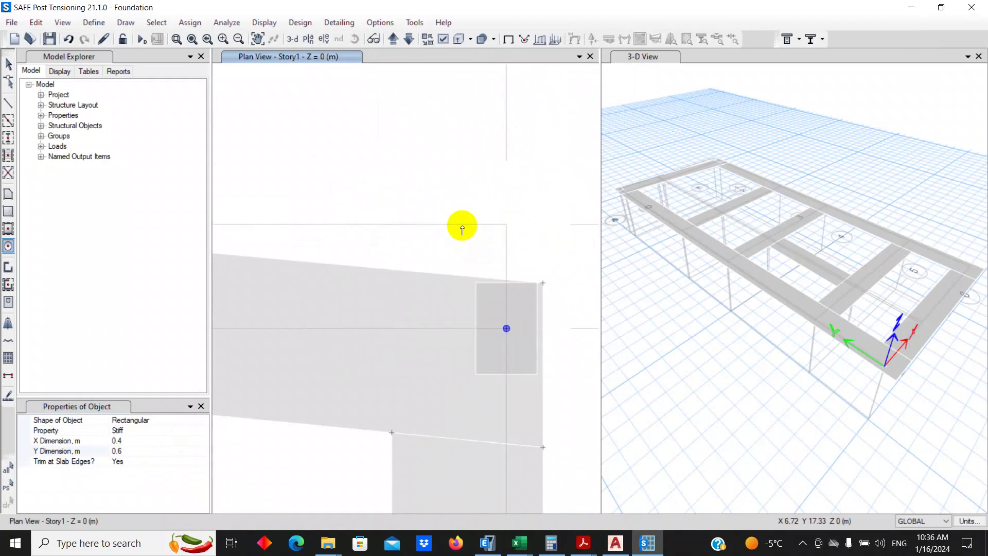
pyautogui.scroll(2, 505, 277)
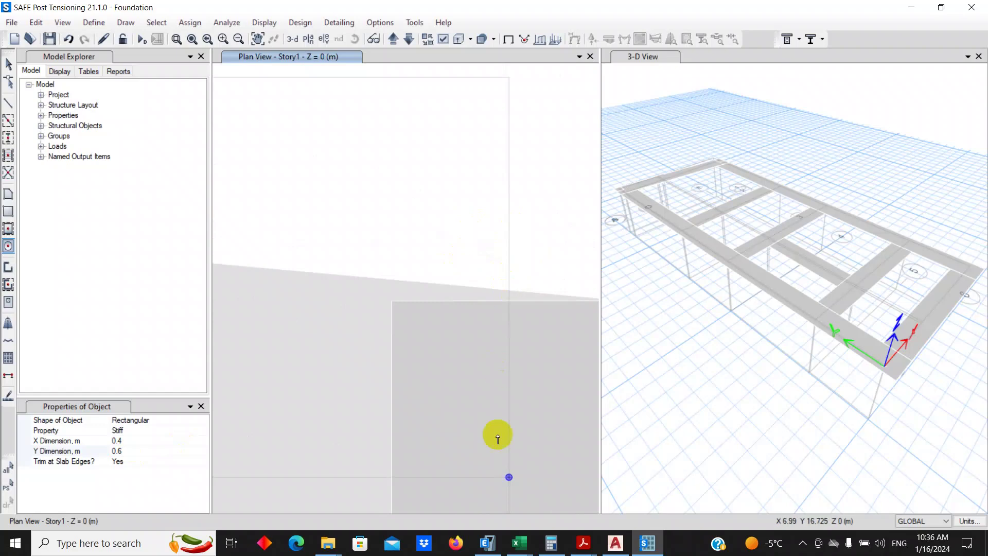
pyautogui.scroll(-2, 454, 338)
pyautogui.scroll(-4, 575, 286)
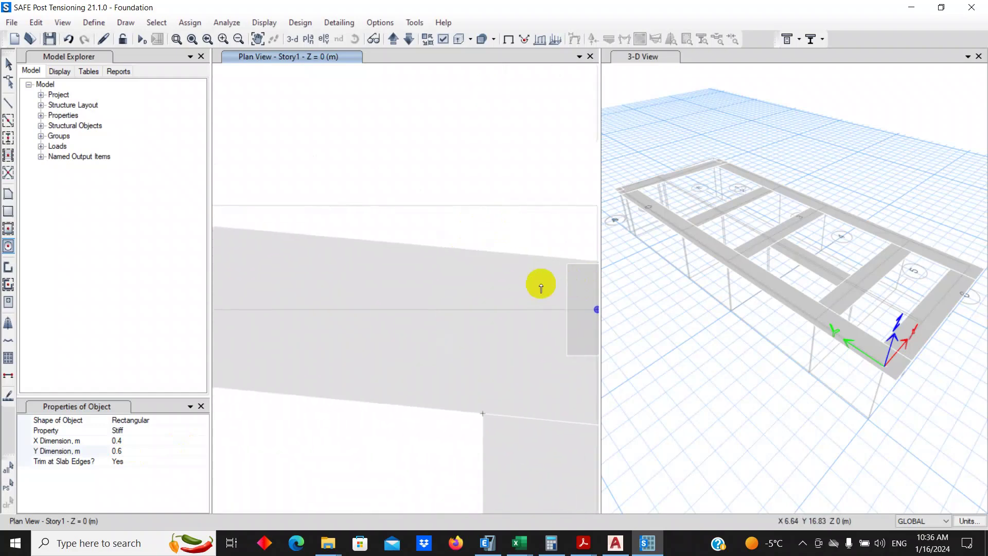
# Step: End the area drawing and select only the stiff area at grid E-2, leaving its centre joint unselected
pyautogui.moveTo(408, 329); pyautogui.dragTo(490, 199, button='middle')
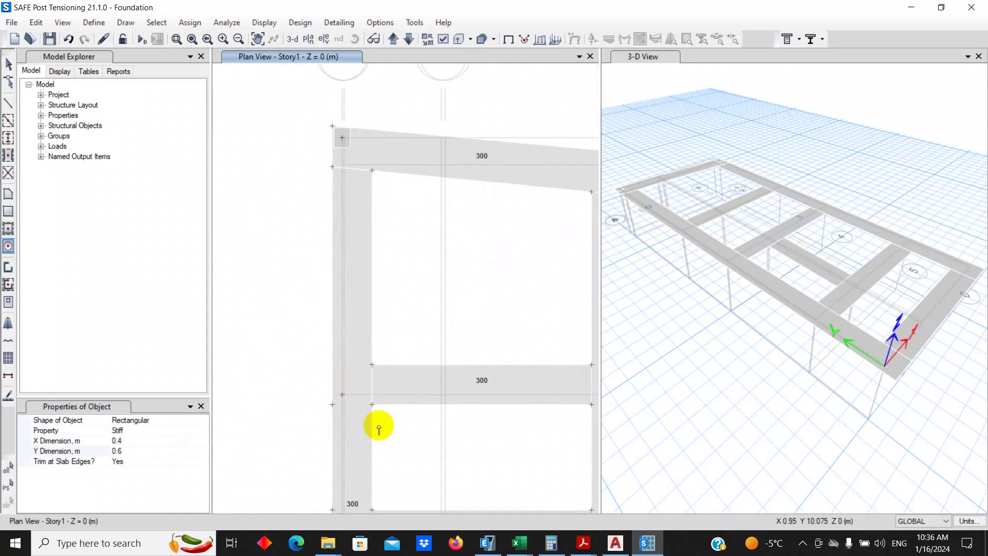
pyautogui.moveTo(448, 320); pyautogui.dragTo(309, 415, button='middle')
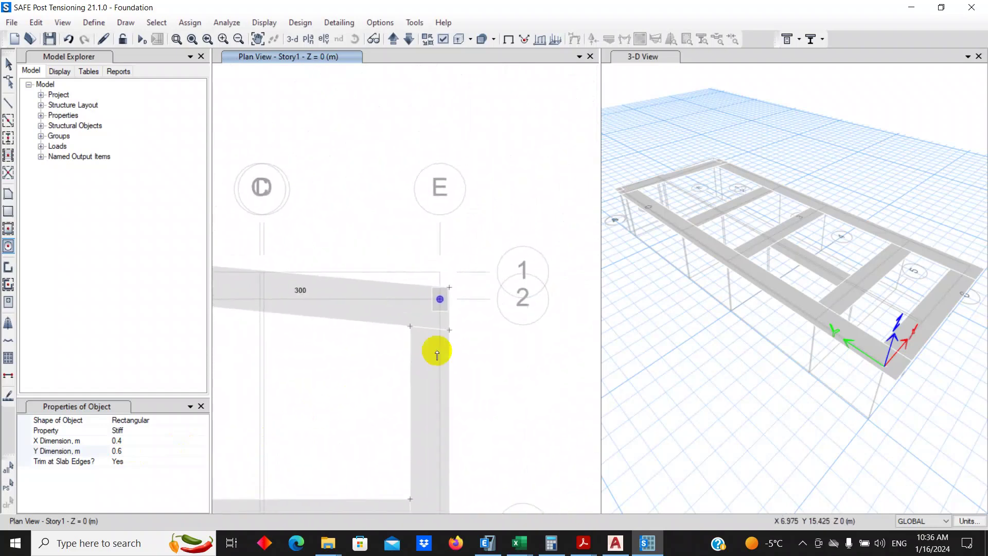
pyautogui.scroll(5, 448, 314)
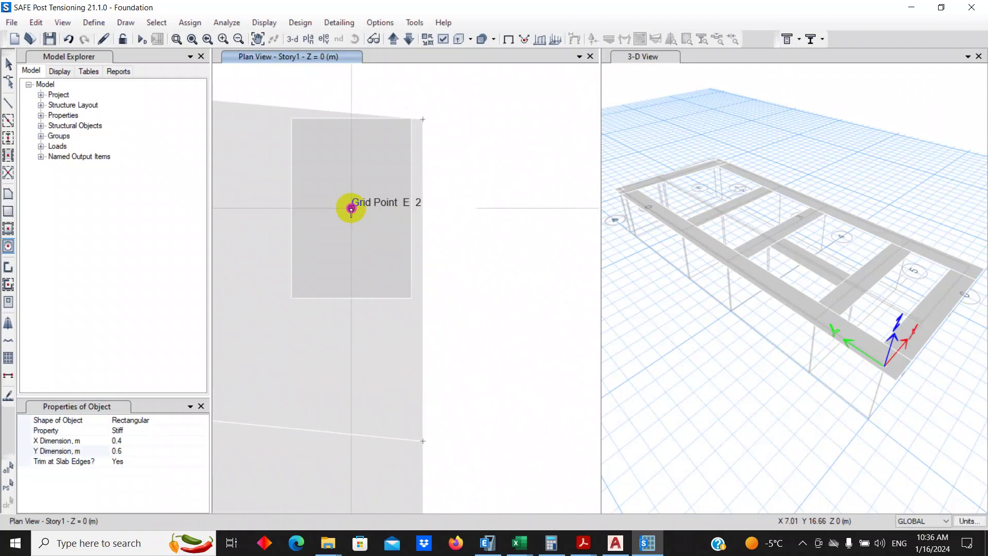
pyautogui.press('Escape')
pyautogui.click(350, 208)
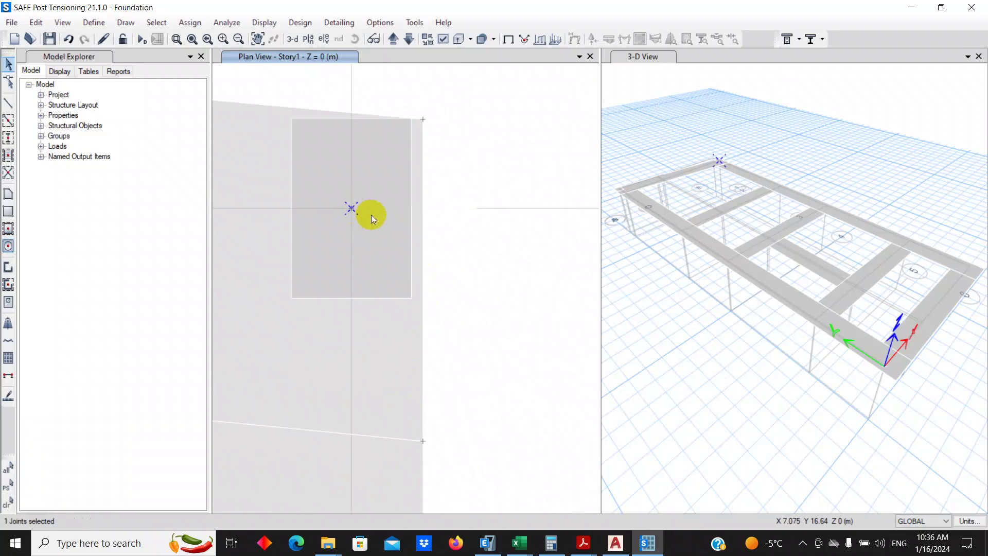
pyautogui.click(353, 211)
pyautogui.click(335, 192)
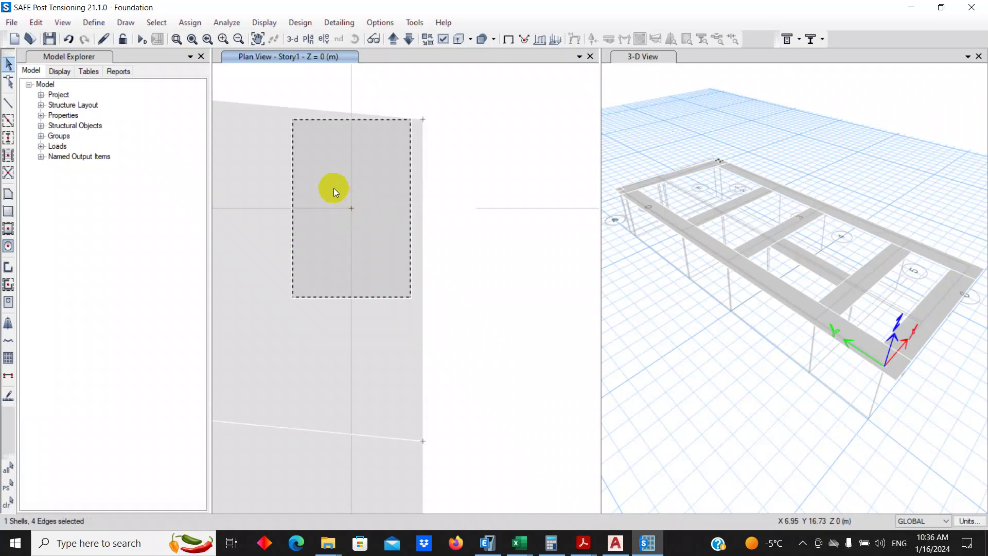
pyautogui.hotkey('ctrl', 'r')
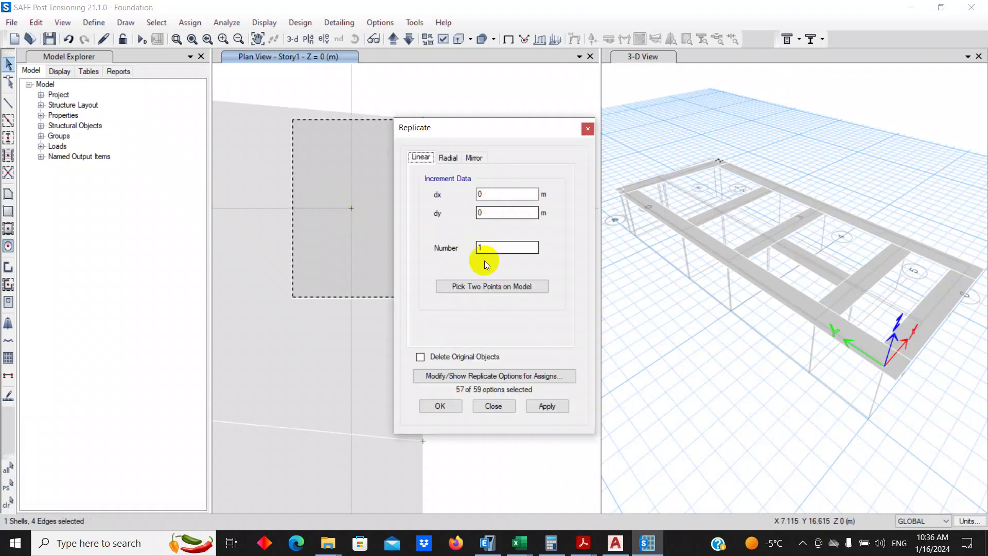
pyautogui.click(432, 358)
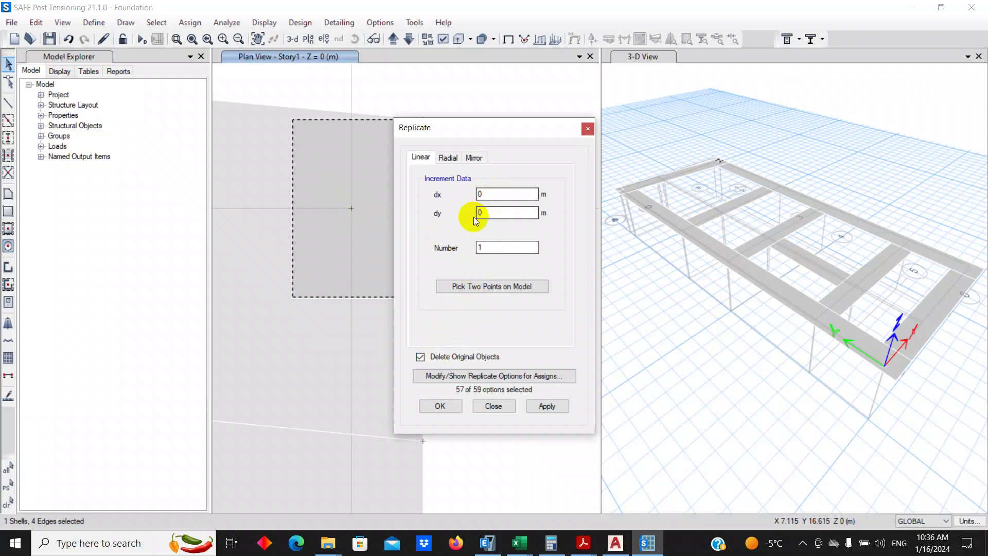
pyautogui.click(491, 406)
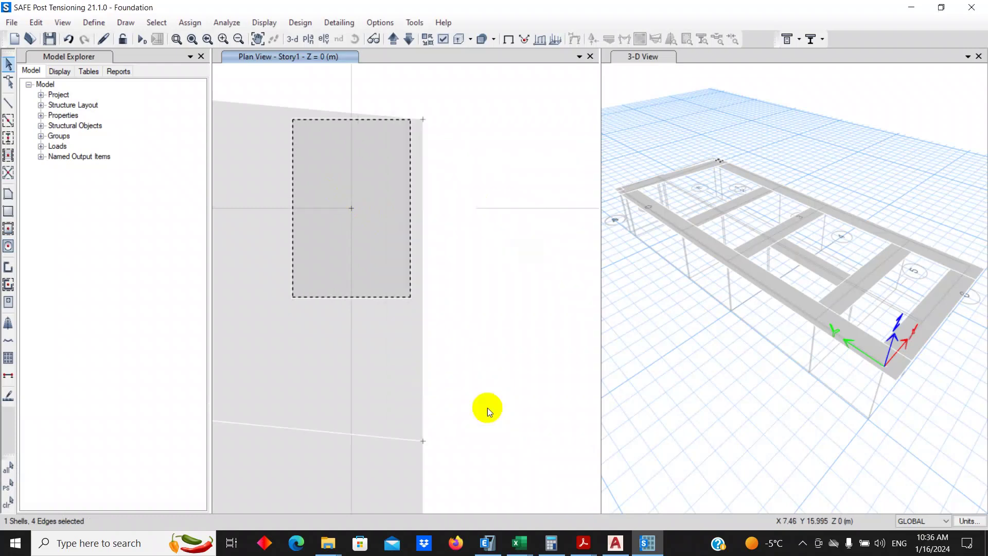
# Step: Clear the selection and look up the column X and Y dimensions in the load data of the joint at grid point A-3
pyautogui.scroll(-3, 456, 288)
pyautogui.moveTo(443, 276); pyautogui.dragTo(571, 220, button='middle')
pyautogui.hotkey('ctrl', 'q')
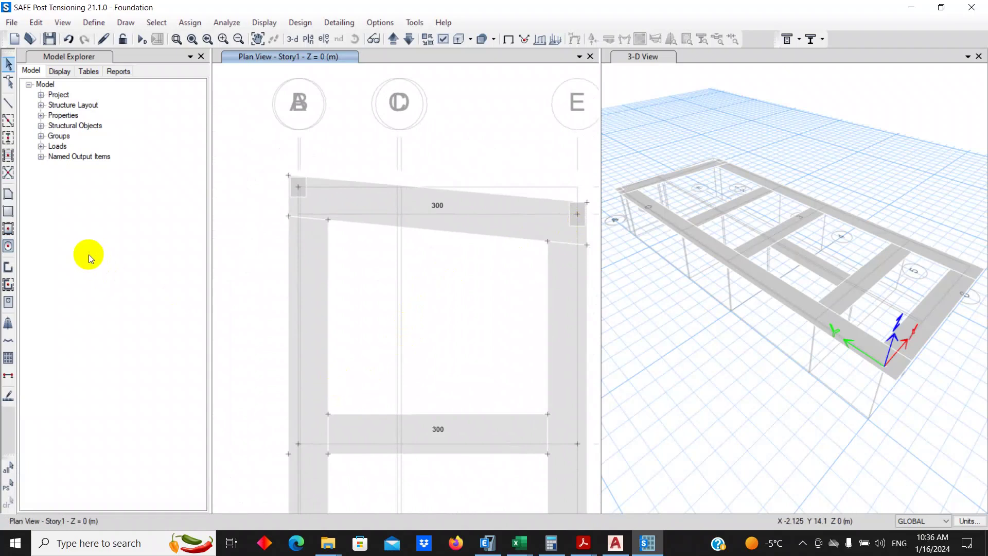
pyautogui.click(8, 246)
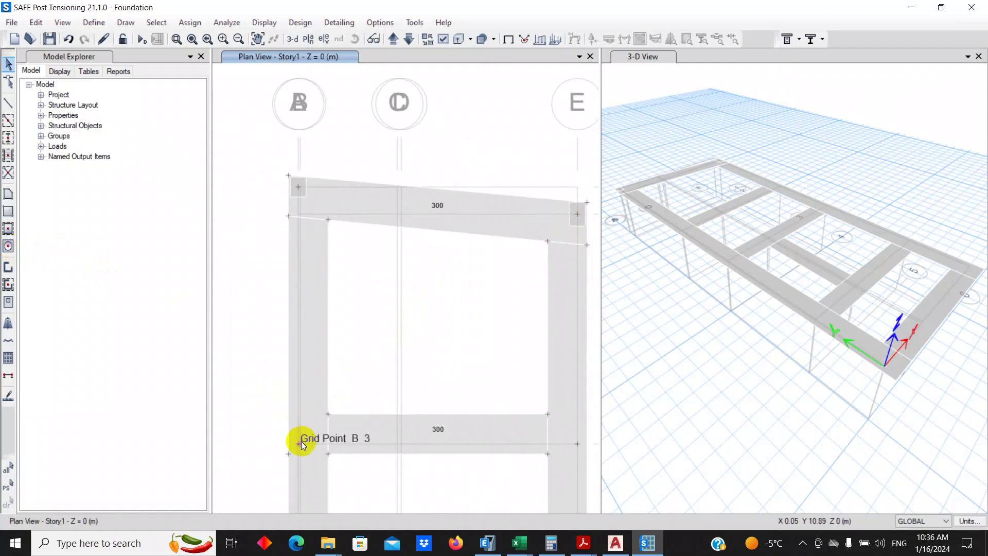
pyautogui.rightClick(302, 443)
pyautogui.click(529, 468)
pyautogui.click(304, 443)
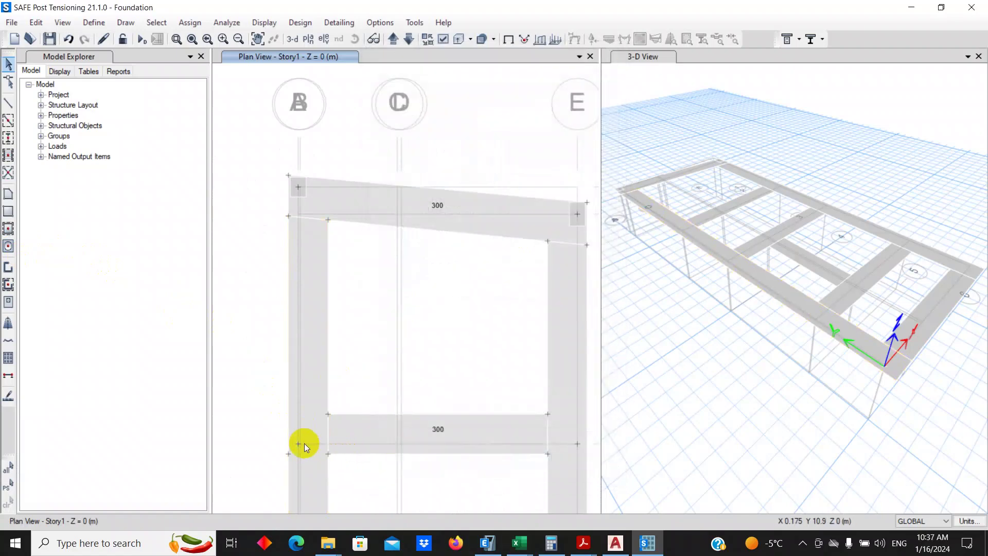
pyautogui.rightClick(304, 443)
pyautogui.click(401, 180)
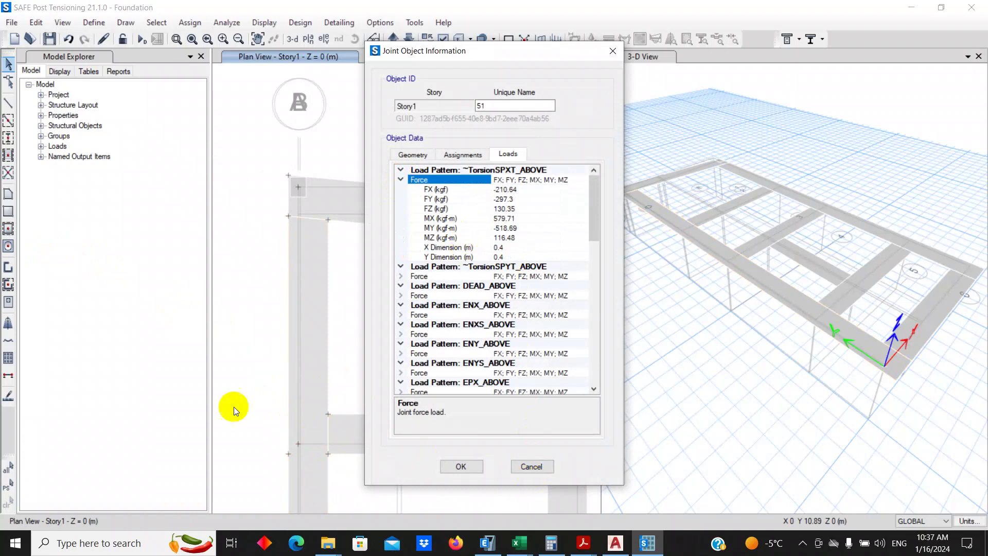
pyautogui.click(530, 466)
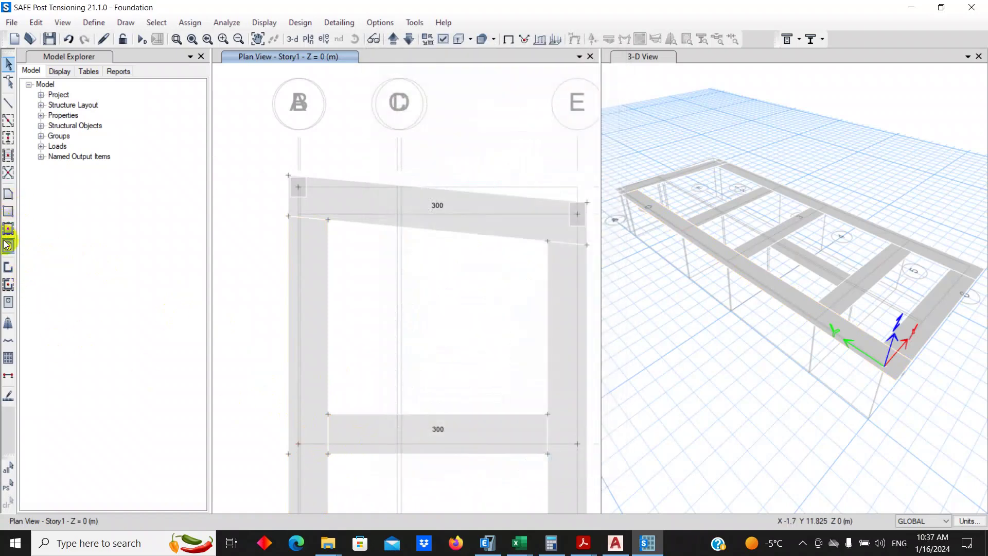
# Step: Place a rectangular Stiff area with X and Y dimensions of 0.4 m on the joint at grid point A-3
pyautogui.click(8, 245)
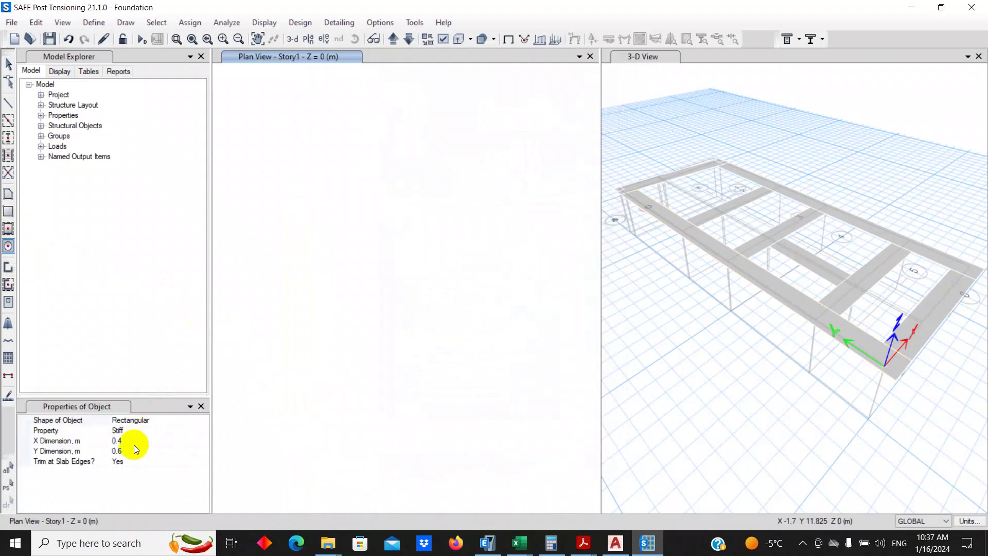
pyautogui.click(134, 450)
pyautogui.press('BackSpace')
pyautogui.write('4')
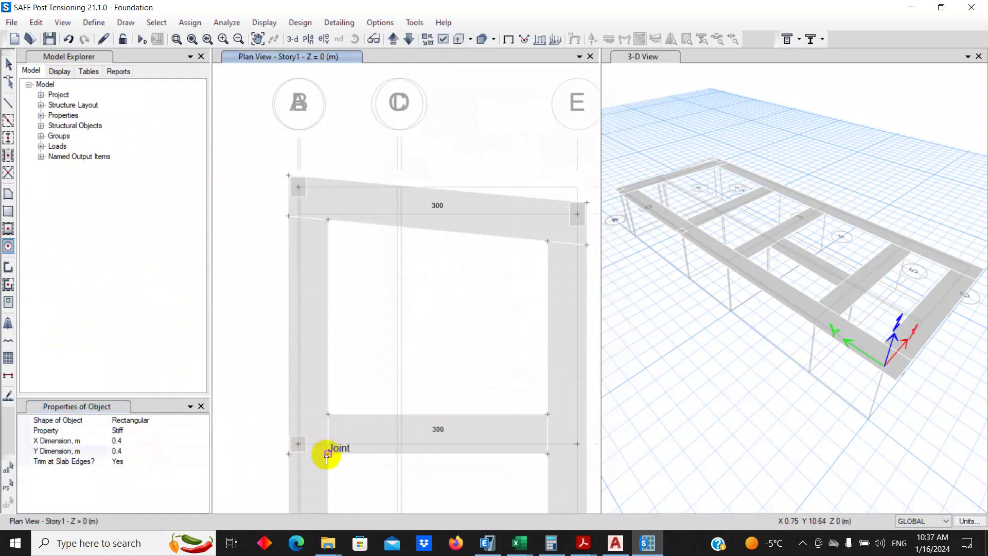
# Step: Check the column dimensions in the joint loads at grid point E-3 and place a 0.4 x 0.5 m Stiff area there
pyautogui.scroll(-2, 329, 401)
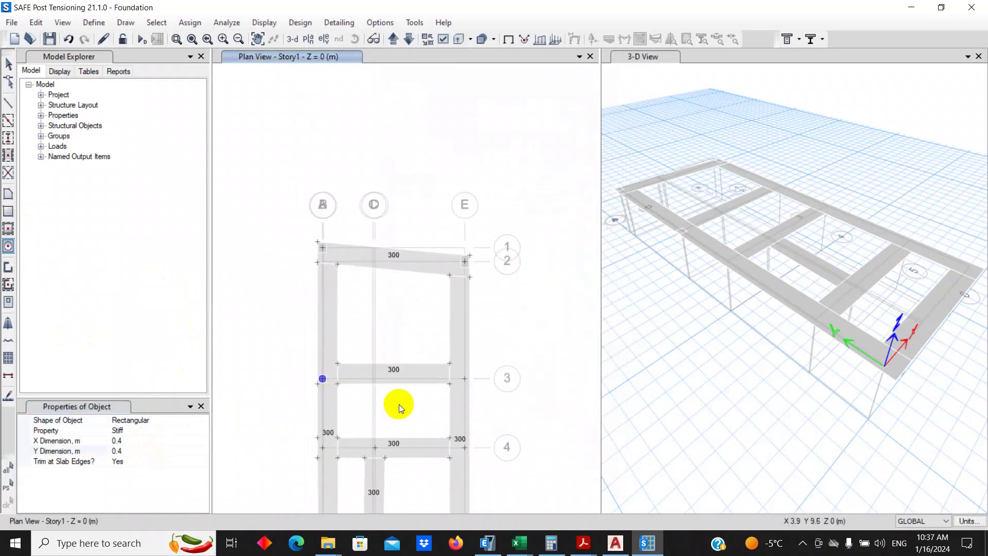
pyautogui.rightClick(465, 381)
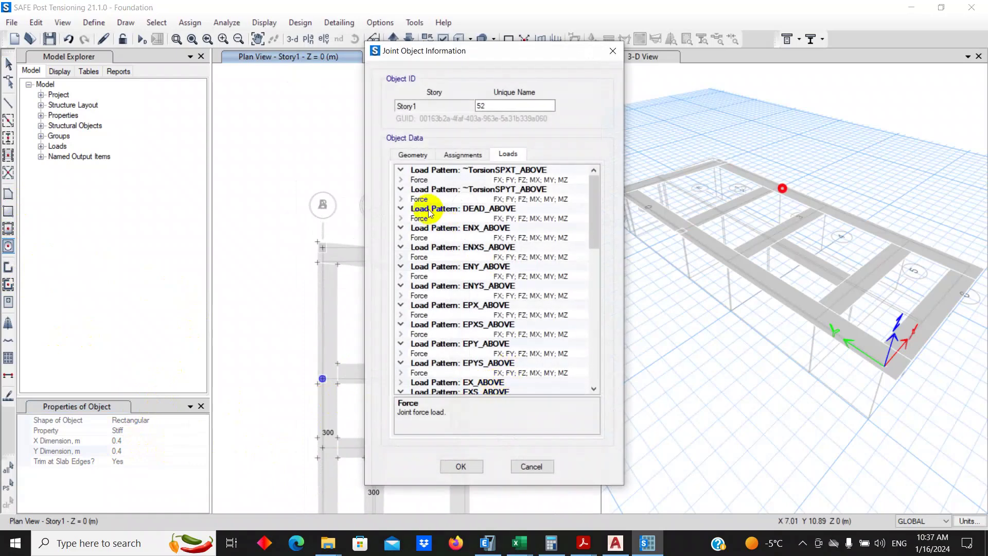
pyautogui.click(401, 179)
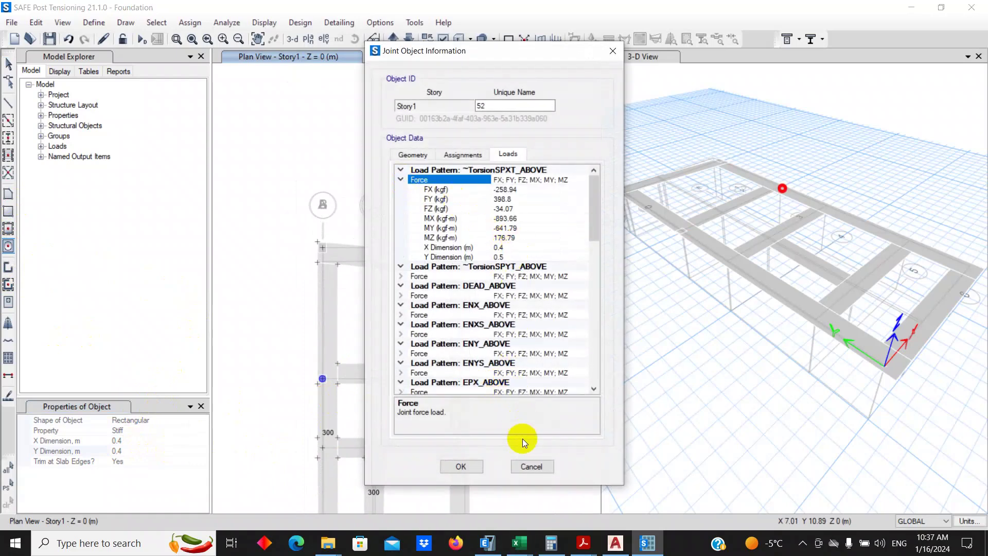
pyautogui.click(530, 465)
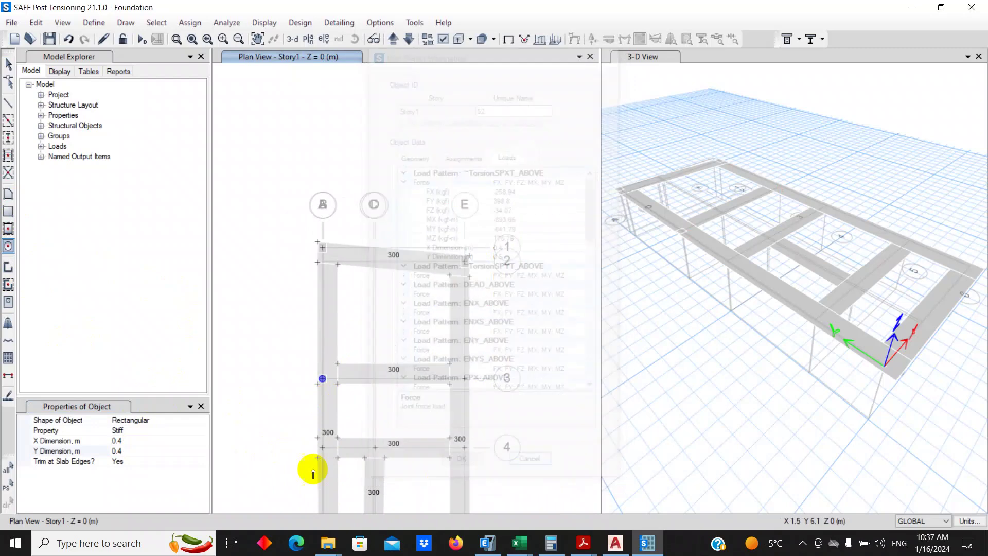
pyautogui.click(144, 459)
pyautogui.click(143, 449)
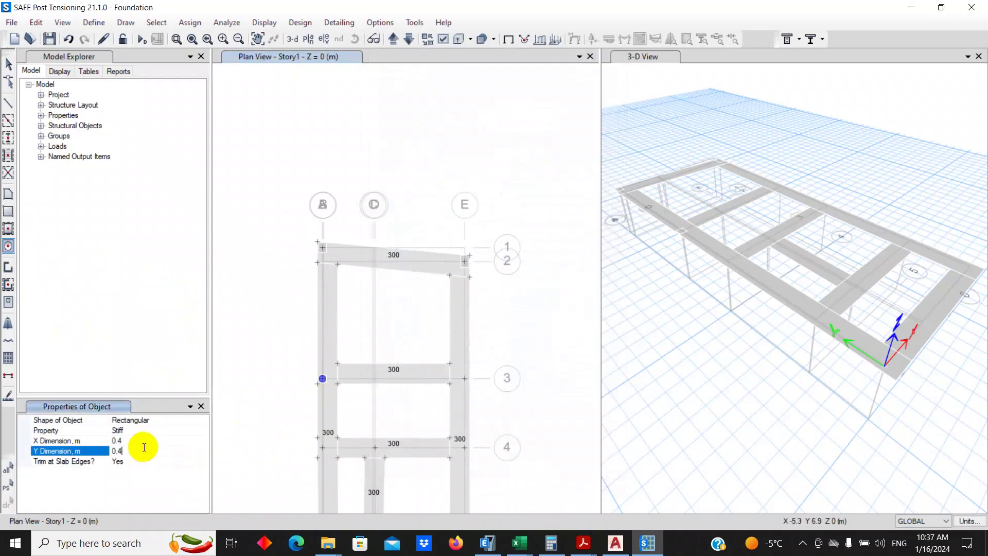
pyautogui.write('5')
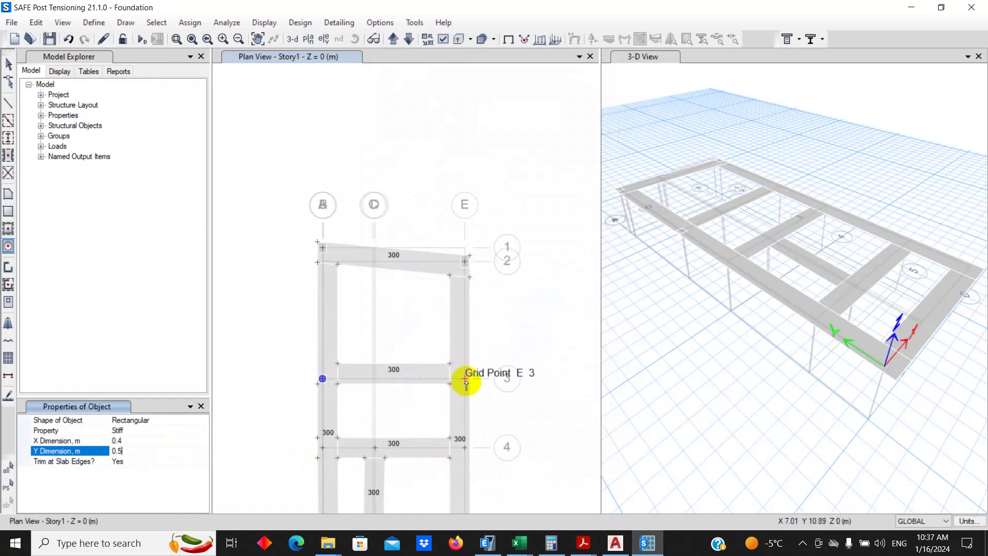
# Step: Check the column dimensions in the joint loads at grid point E-4 and place a 0.4 x 0.4 m Stiff area there
pyautogui.rightClick(466, 445)
pyautogui.click(401, 179)
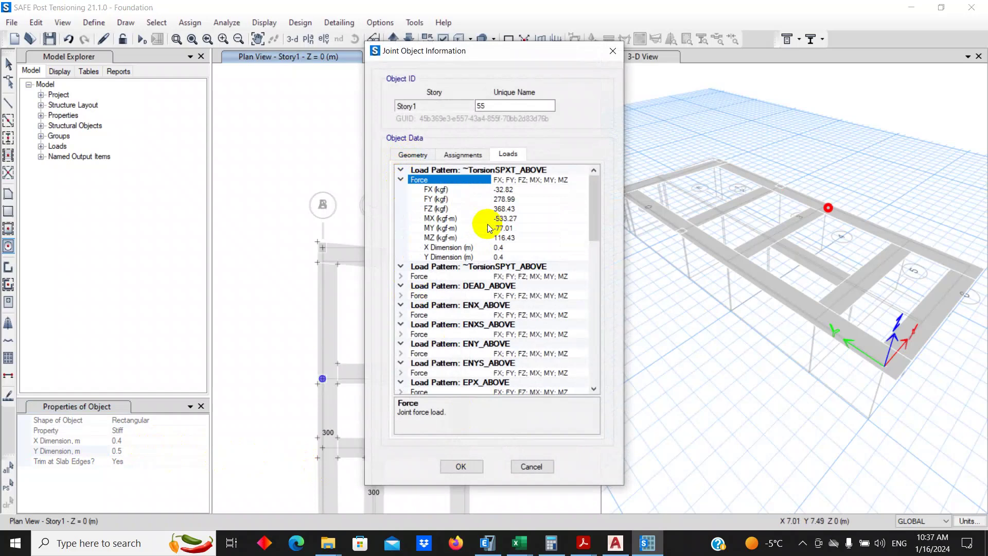
pyautogui.click(522, 462)
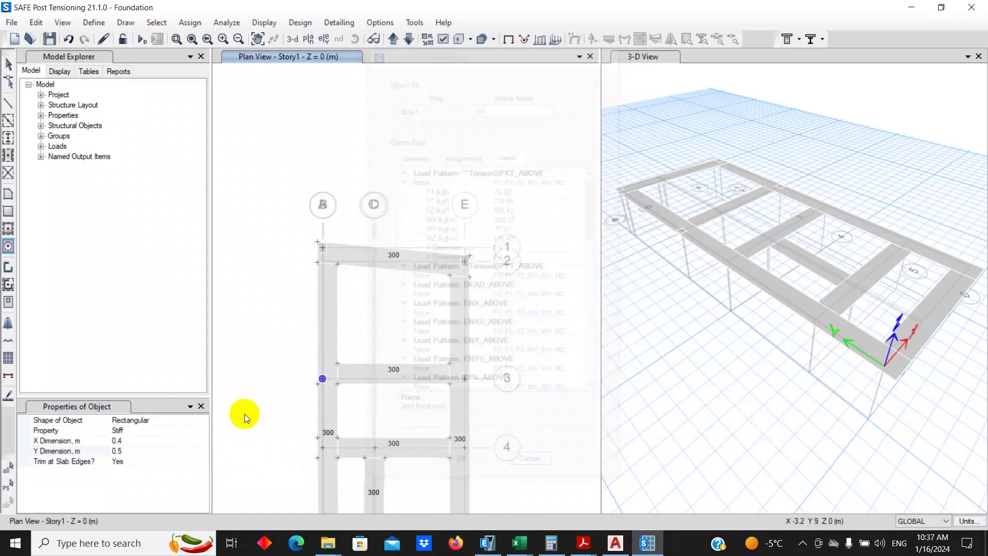
pyautogui.click(126, 450)
pyautogui.press('BackSpace')
pyautogui.write('4')
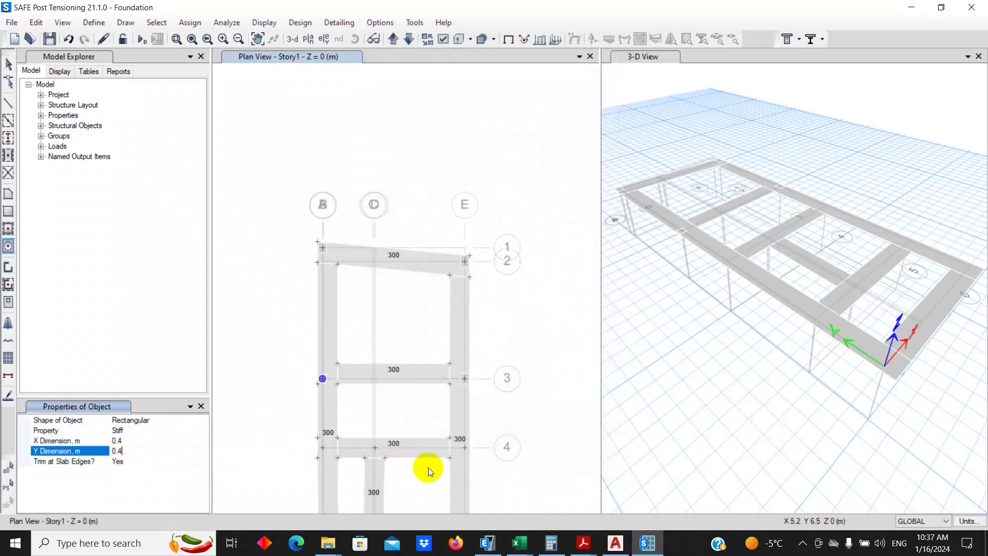
# Step: Check the column dimensions at the middle joint on grid line 4 and place a 0.4 x 0.4 m Stiff area on it
pyautogui.rightClick(377, 449)
pyautogui.click(402, 181)
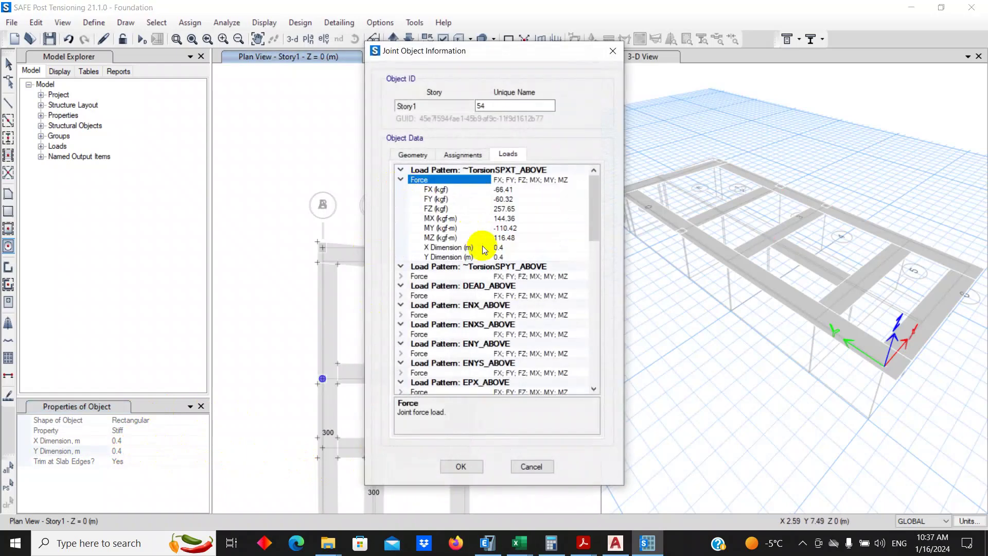
pyautogui.click(535, 465)
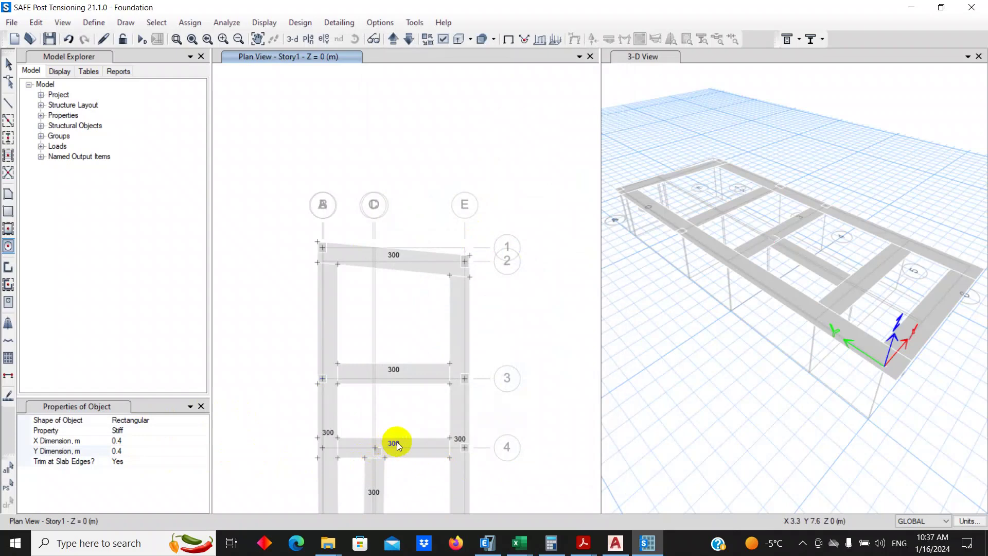
pyautogui.scroll(2, 379, 442)
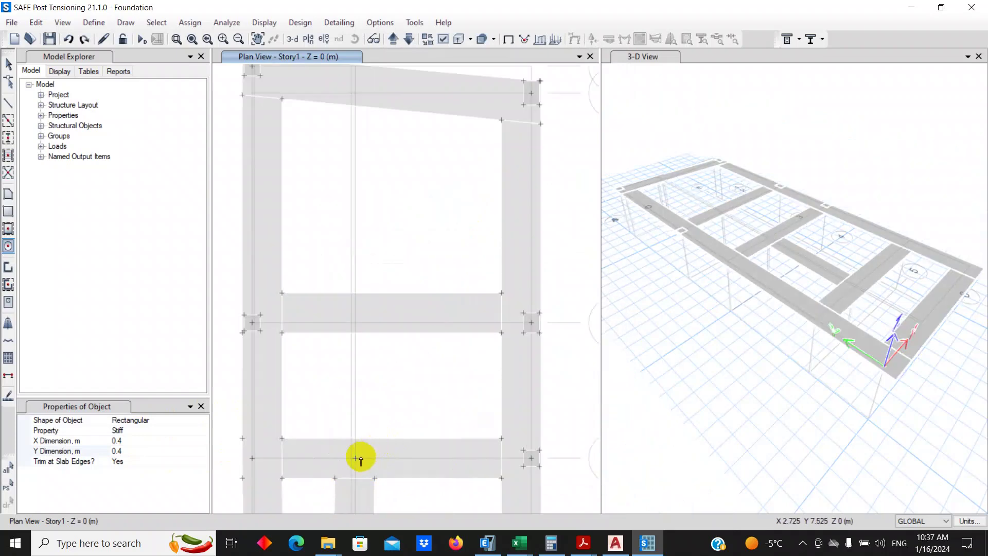
# Step: Check the column dimensions in the joint loads at grid point A-4 and place a 0.4 x 0.4 m Stiff area there
pyautogui.rightClick(252, 458)
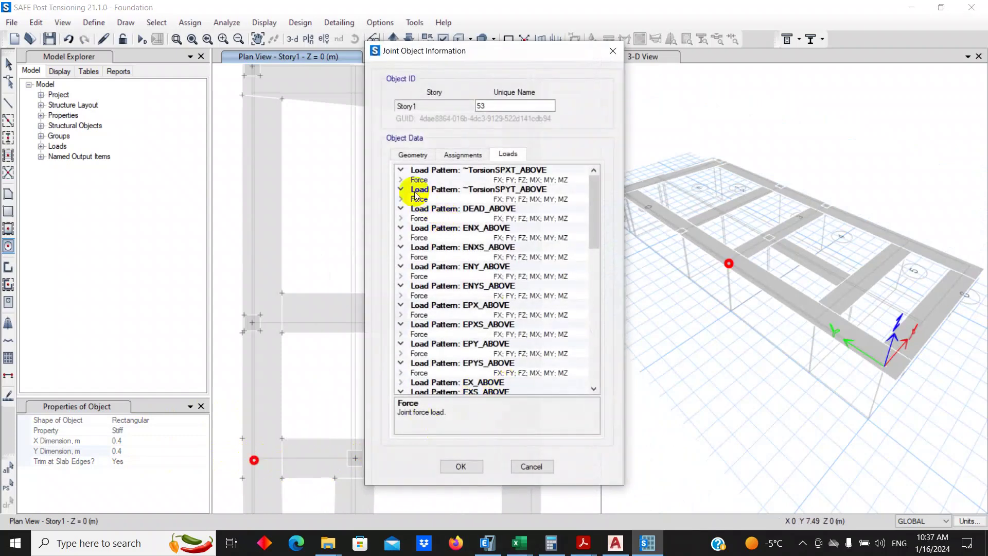
pyautogui.click(401, 179)
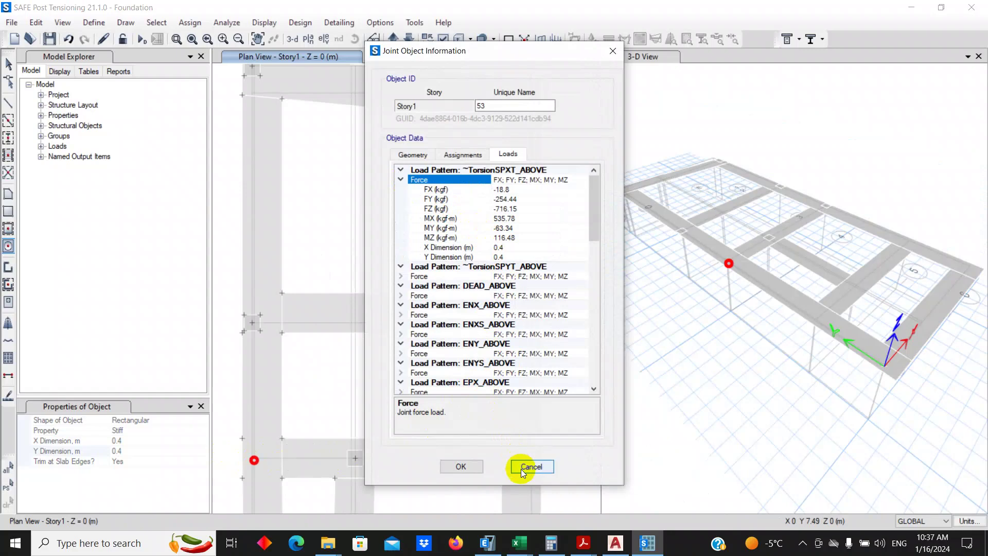
pyautogui.click(530, 466)
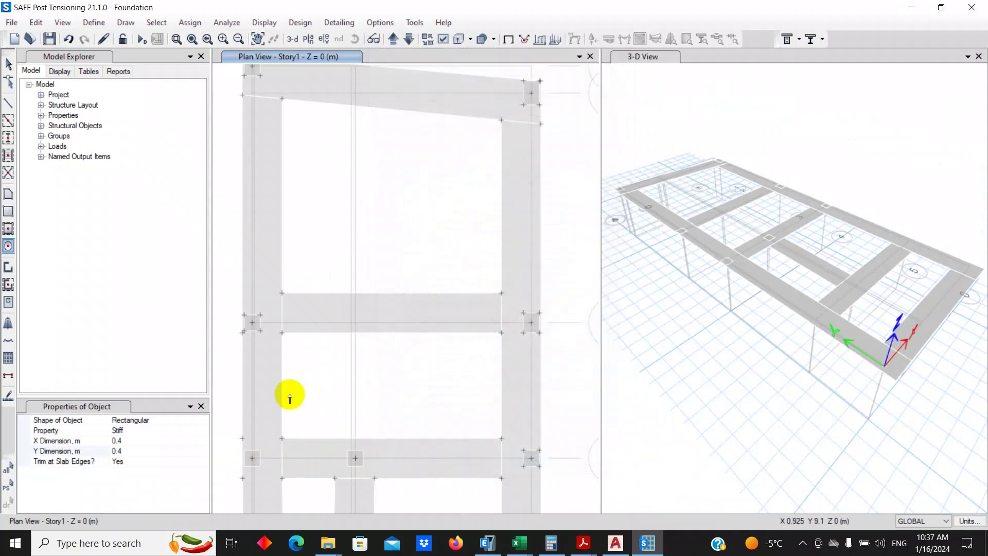
# Step: Look up the column X and Y dimensions in the load data of the joint at grid point B-5
pyautogui.moveTo(287, 395); pyautogui.dragTo(308, 185, button='middle')
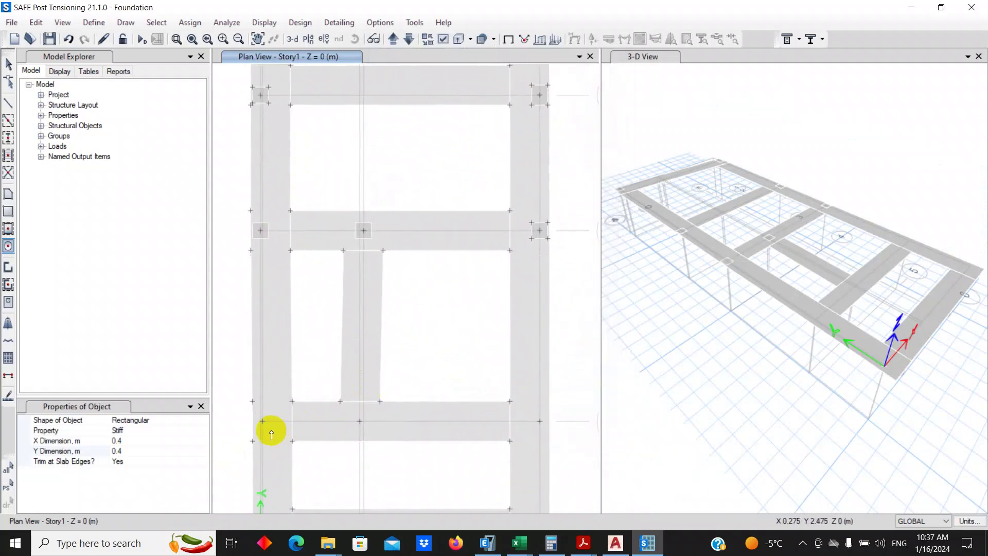
pyautogui.rightClick(265, 425)
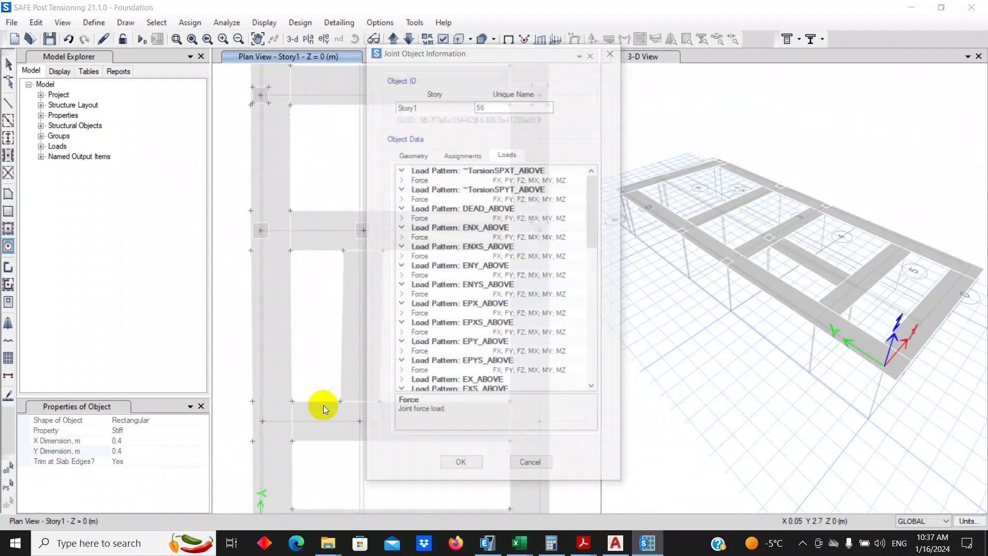
pyautogui.click(401, 179)
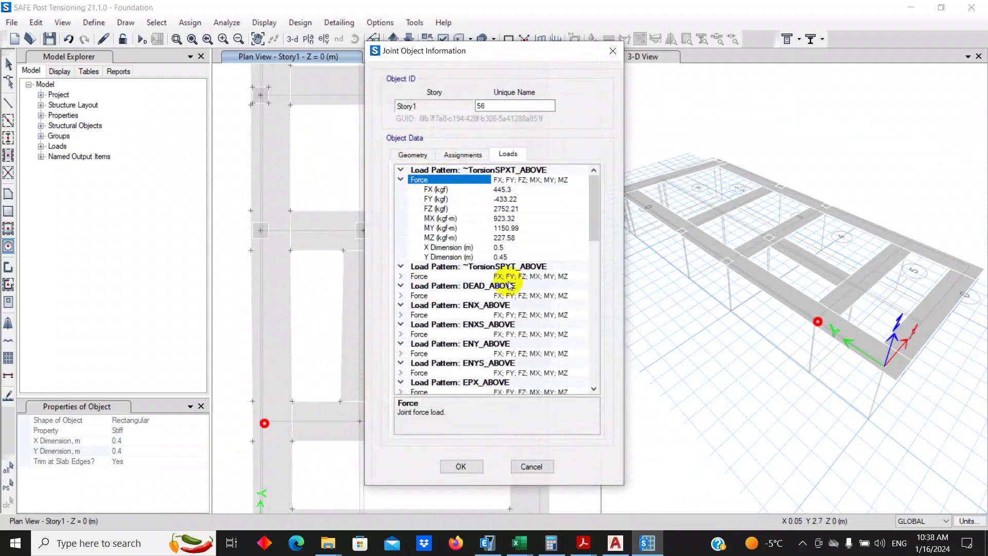
pyautogui.click(554, 464)
# Step: Set the Stiff area's X dimension to 0.5 m and Y dimension to 0.45 m, and place it at grid point B-5
pyautogui.click(157, 441)
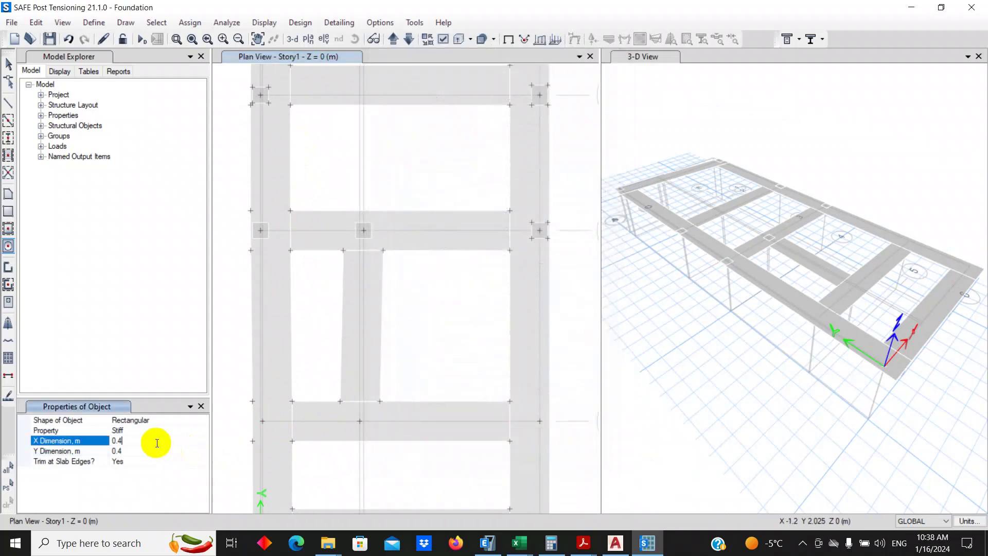
pyautogui.write('0.5')
pyautogui.click(206, 452)
pyautogui.write('5')
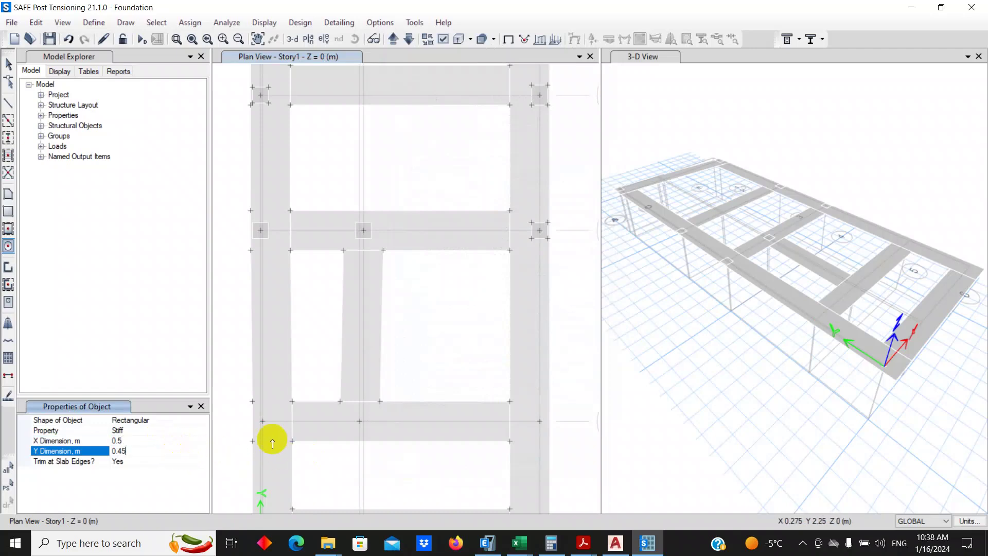
pyautogui.click(262, 425)
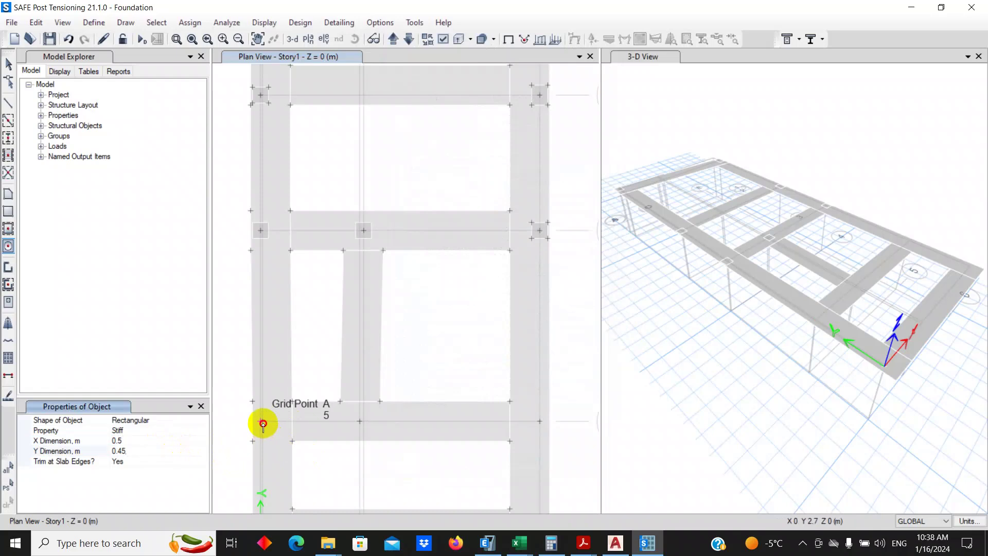
pyautogui.scroll(4, 234, 434)
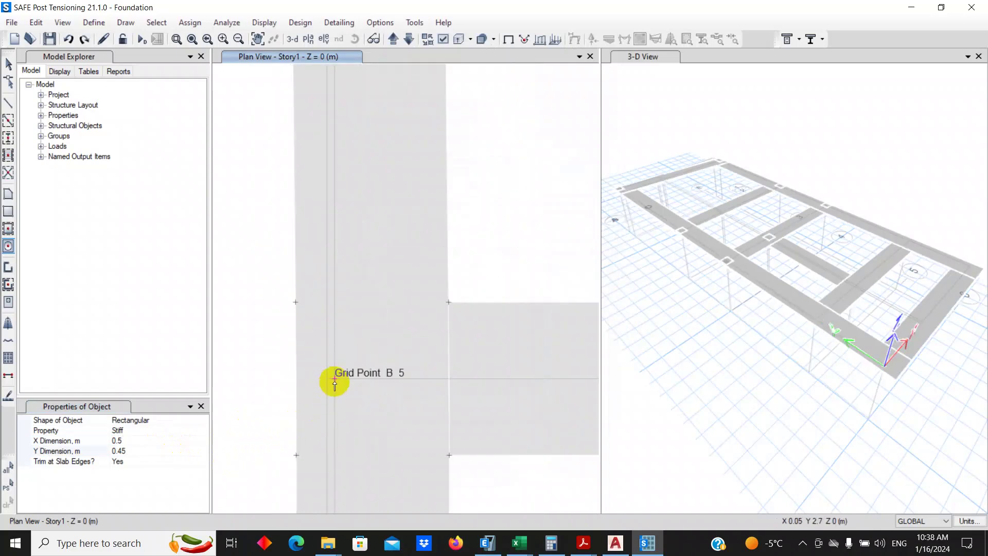
pyautogui.click(334, 381)
pyautogui.scroll(3, 301, 357)
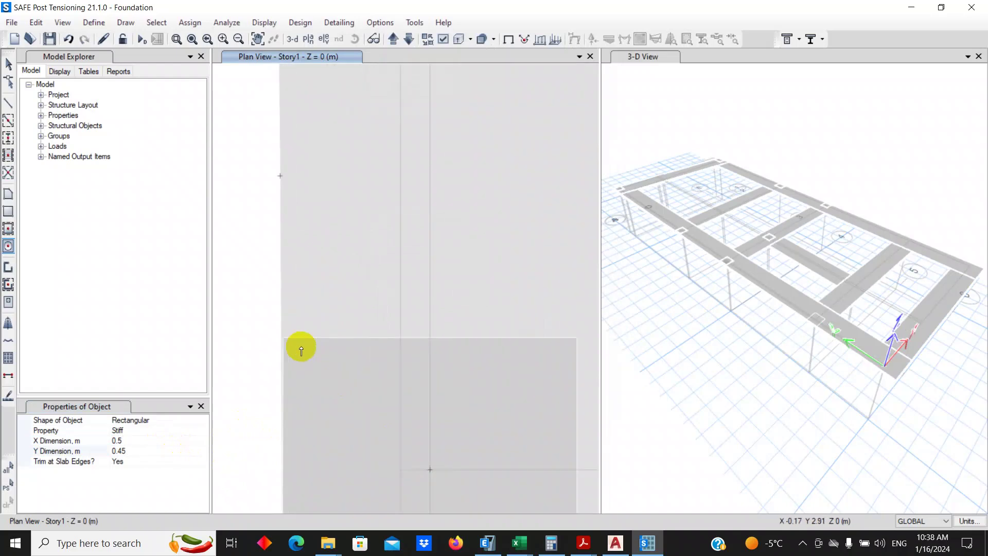
pyautogui.scroll(-3, 294, 321)
pyautogui.scroll(3, 287, 333)
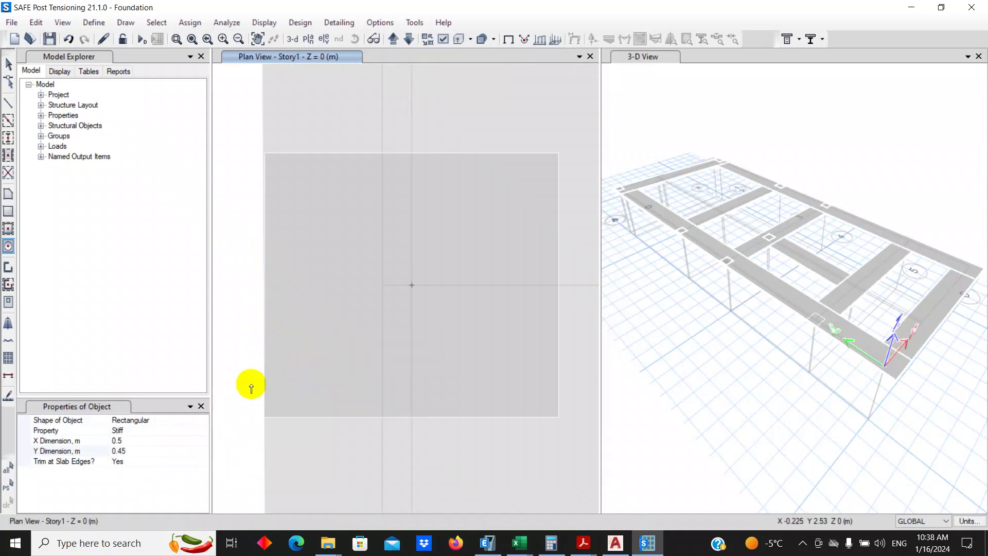
pyautogui.scroll(-4, 275, 346)
pyautogui.scroll(-2, 388, 346)
pyautogui.moveTo(418, 344); pyautogui.dragTo(378, 342, button='middle')
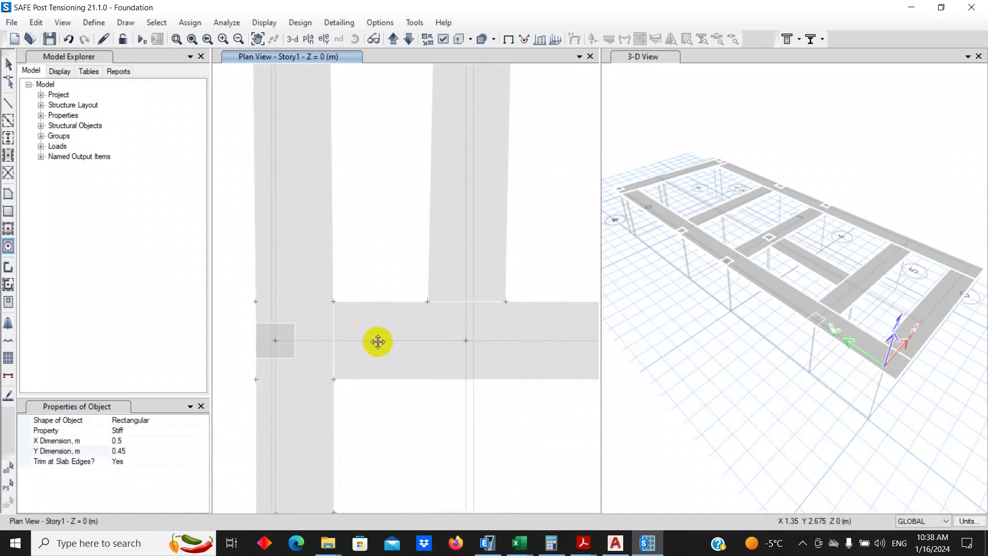
# Step: Check the column dimensions at the middle joint on grid line 5 and set the Stiff area's X dimension to 0.4 m
pyautogui.rightClick(466, 340)
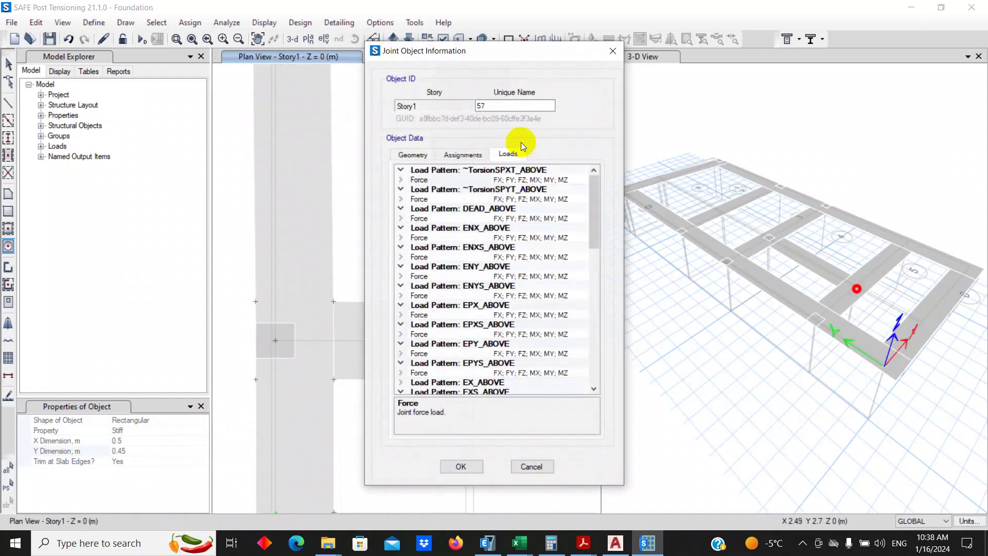
pyautogui.click(399, 179)
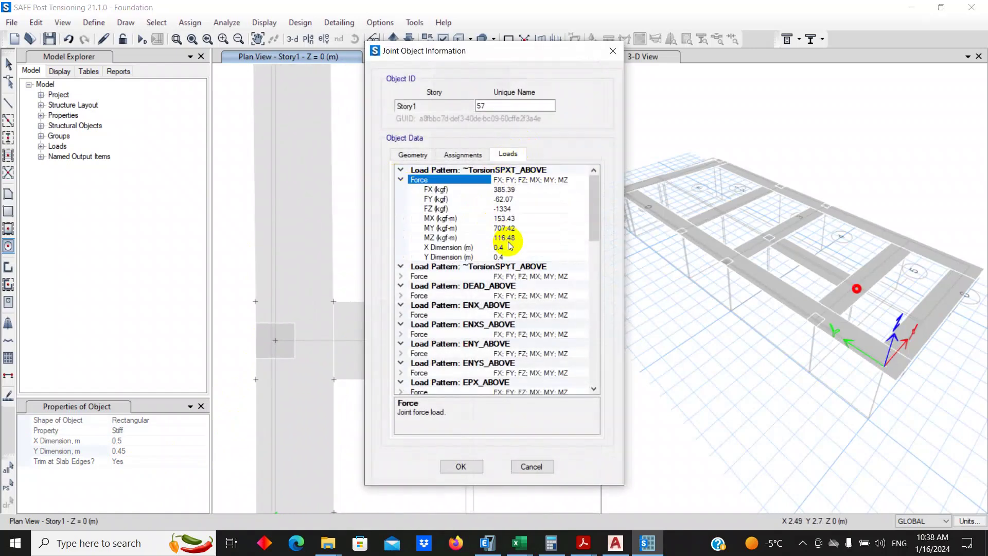
pyautogui.click(517, 467)
pyautogui.click(121, 440)
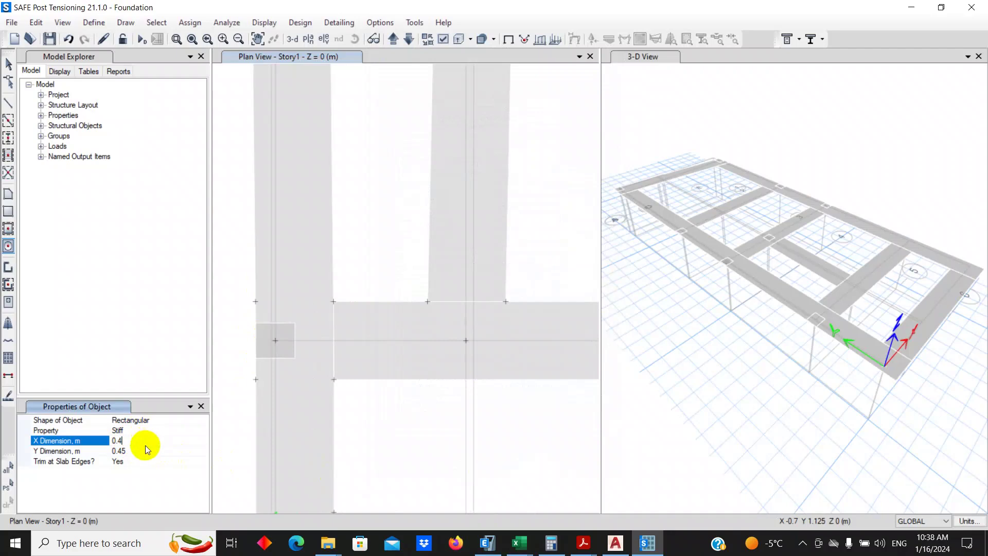
pyautogui.click(145, 447)
pyautogui.press('BackSpace')
pyautogui.write('4')
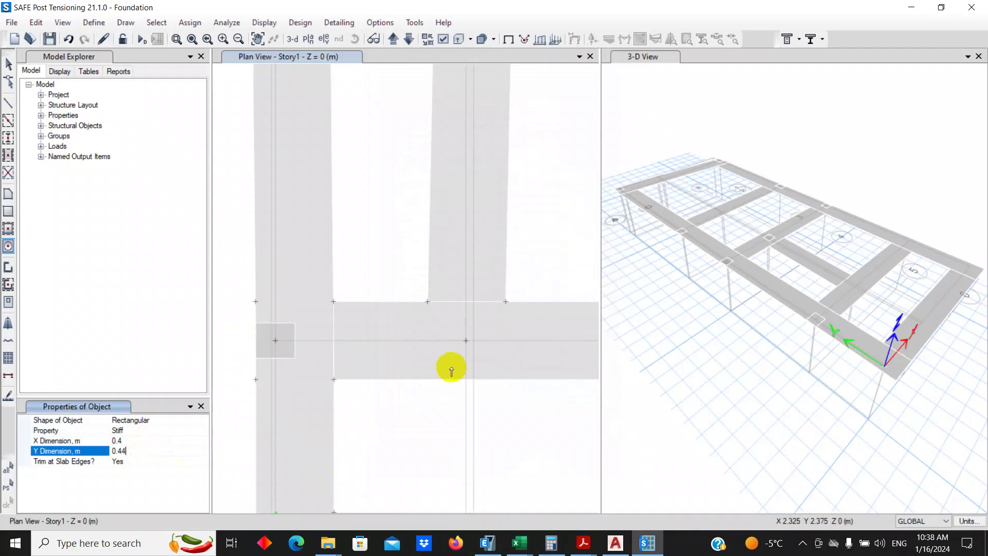
pyautogui.click(465, 340)
pyautogui.scroll(-5, 315, 341)
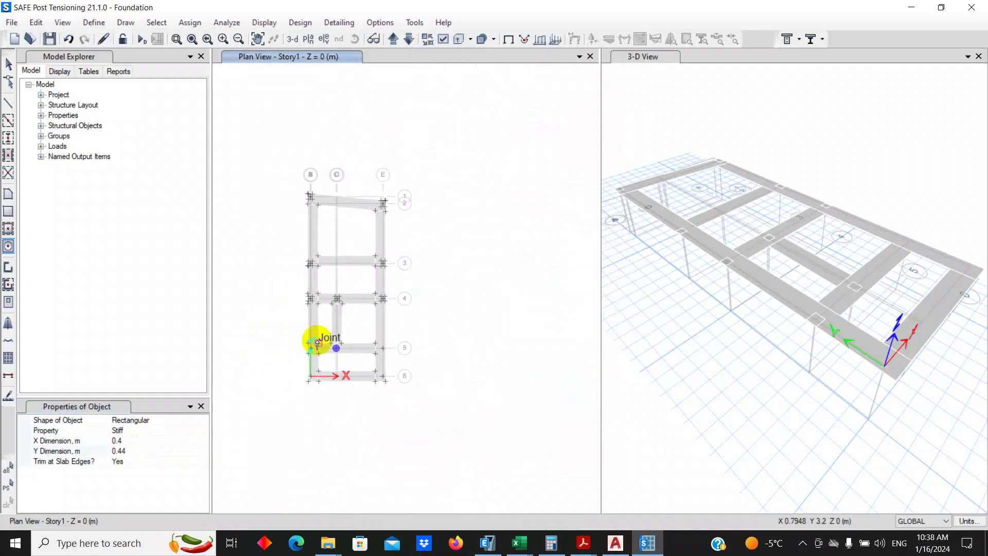
pyautogui.scroll(3, 346, 341)
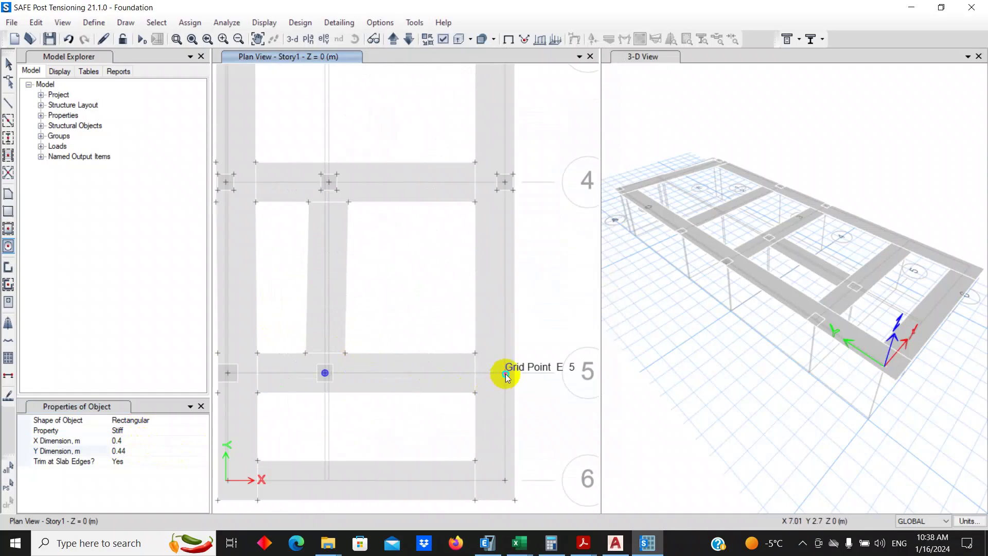
pyautogui.rightClick(505, 373)
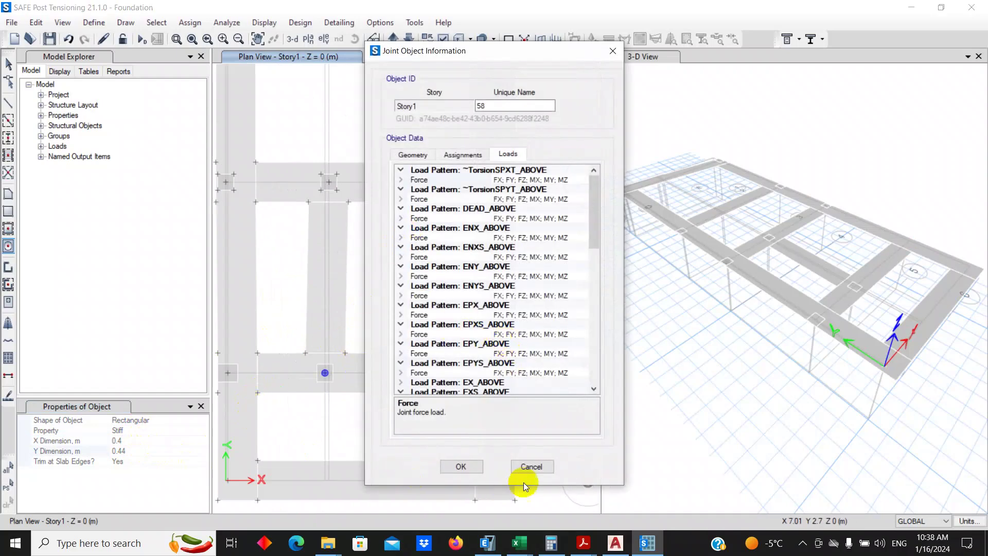
pyautogui.click(533, 467)
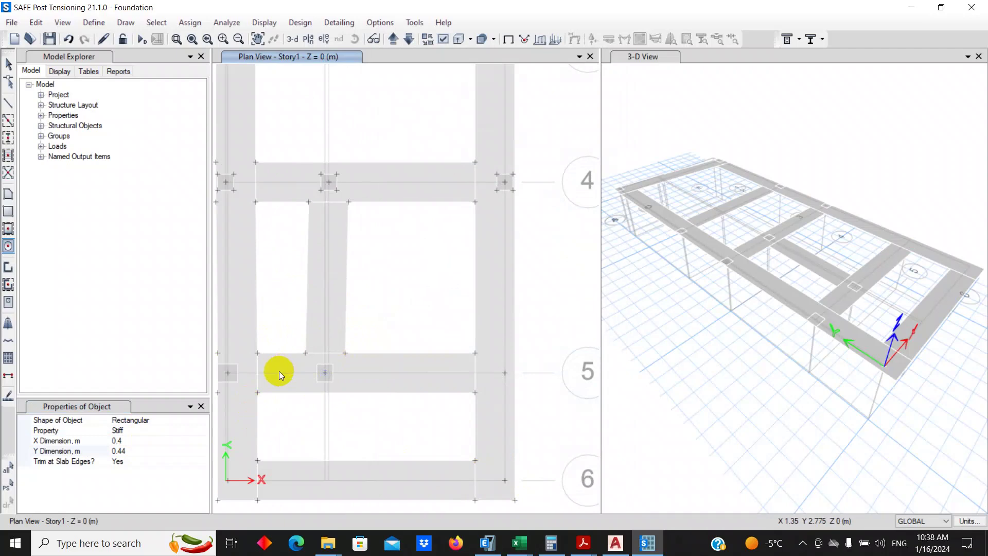
pyautogui.hotkey('ctrl', 'z')
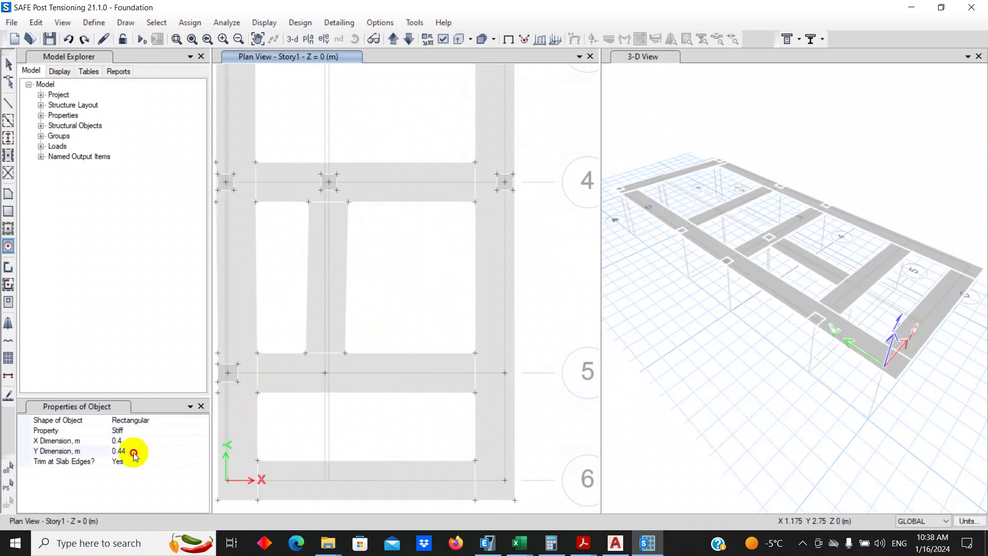
# Step: Set the Stiff area's Y dimension to 0.4 m and place it at the middle joint on grid line 5
pyautogui.click(137, 451)
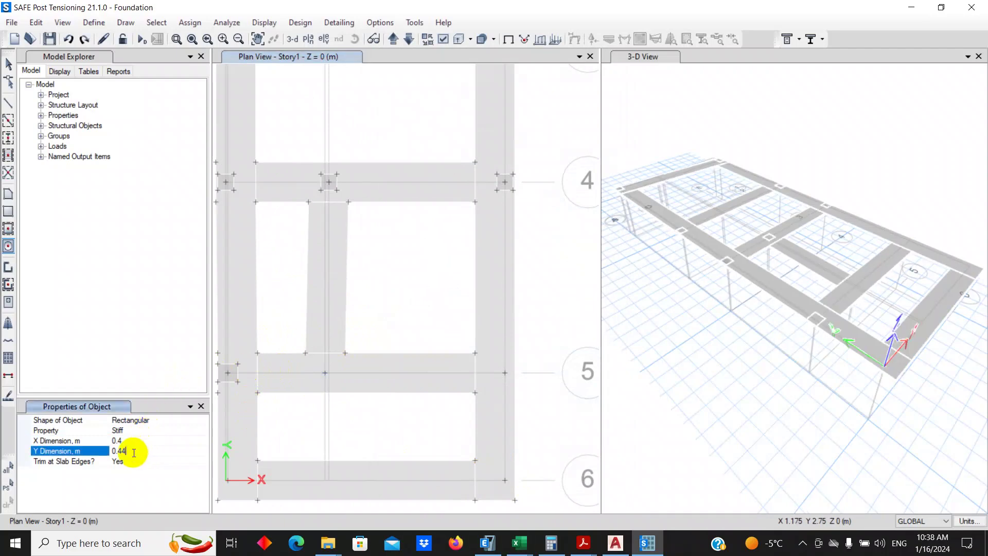
pyautogui.click(325, 373)
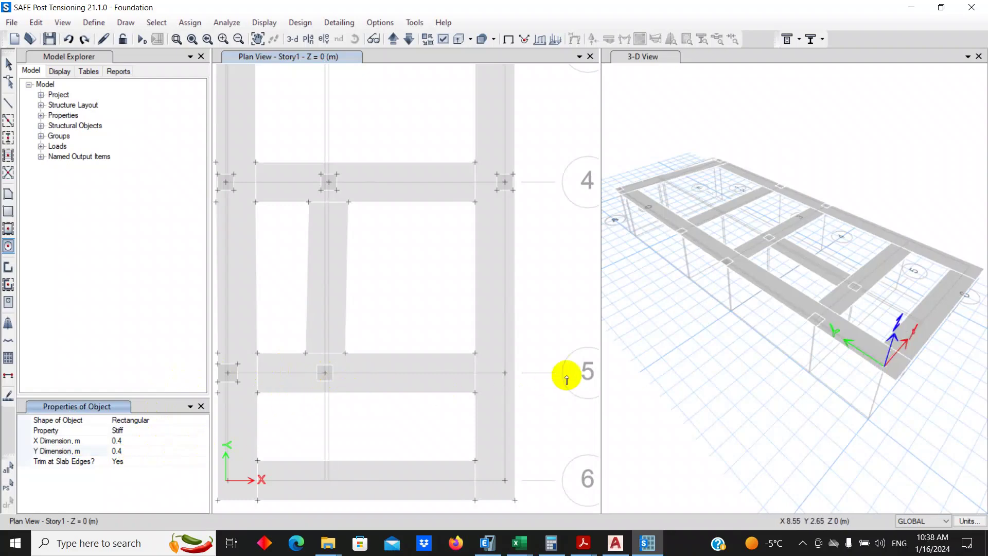
# Step: Check the column dimensions at grid points E-5 and E-6 and place a 0.4 x 0.4 m Stiff area at each
pyautogui.rightClick(506, 373)
pyautogui.click(400, 179)
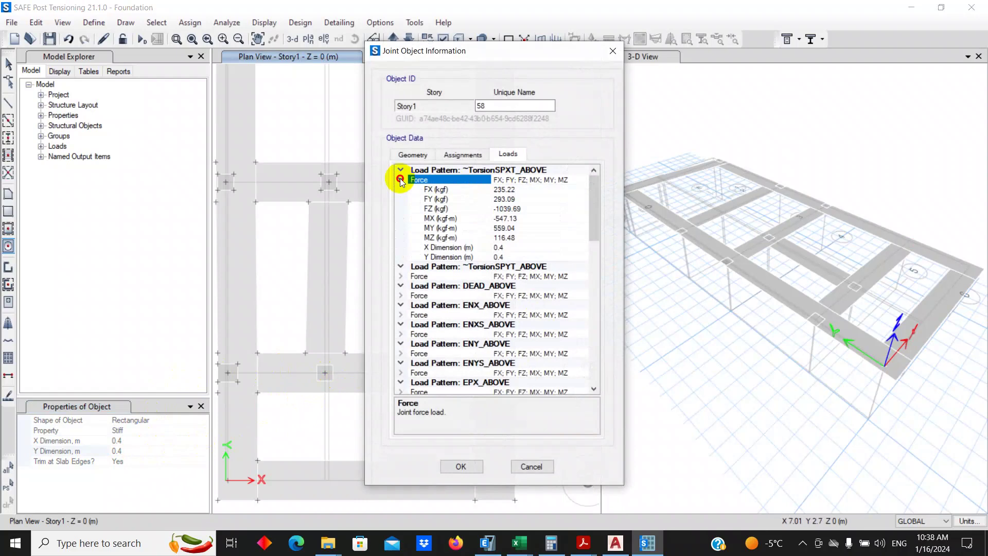
pyautogui.click(532, 466)
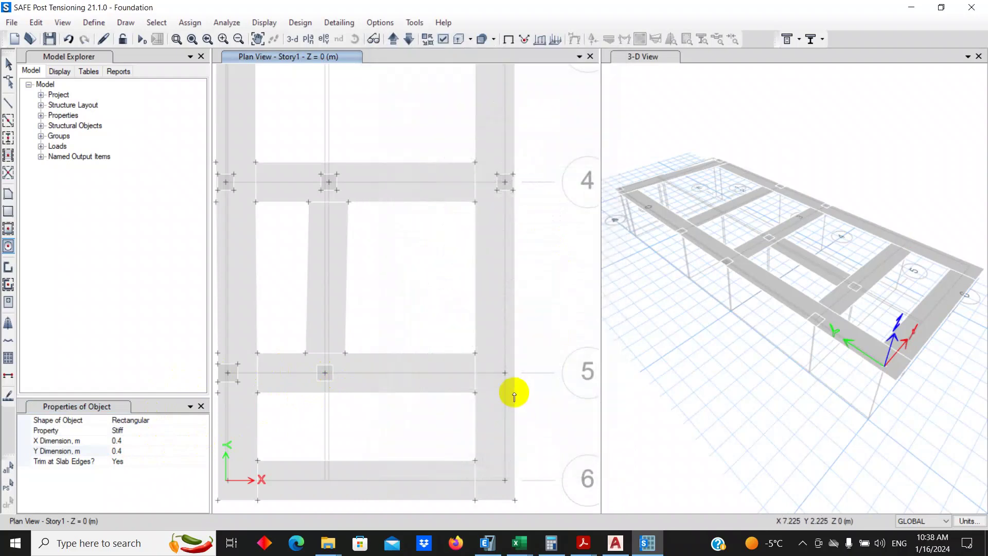
pyautogui.rightClick(504, 478)
pyautogui.click(400, 179)
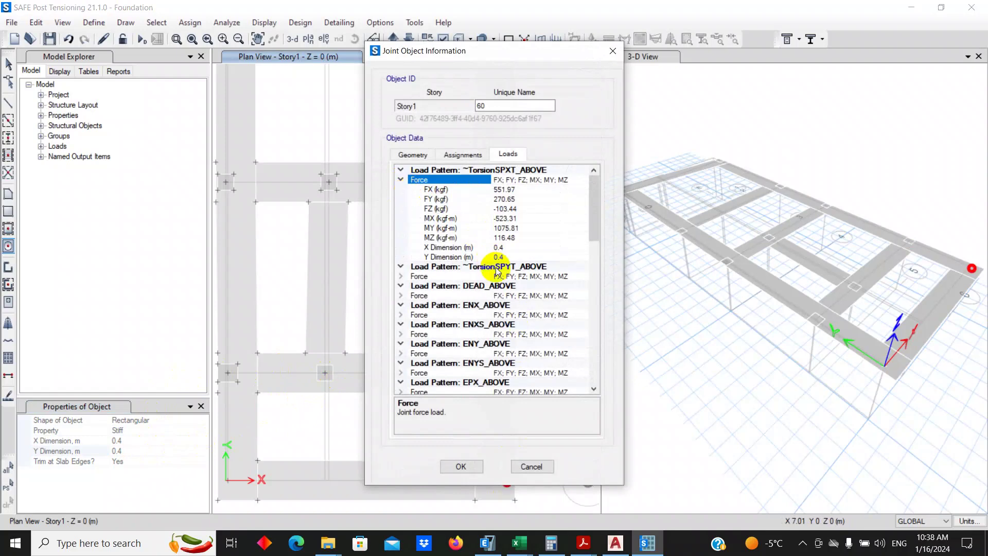
pyautogui.click(532, 465)
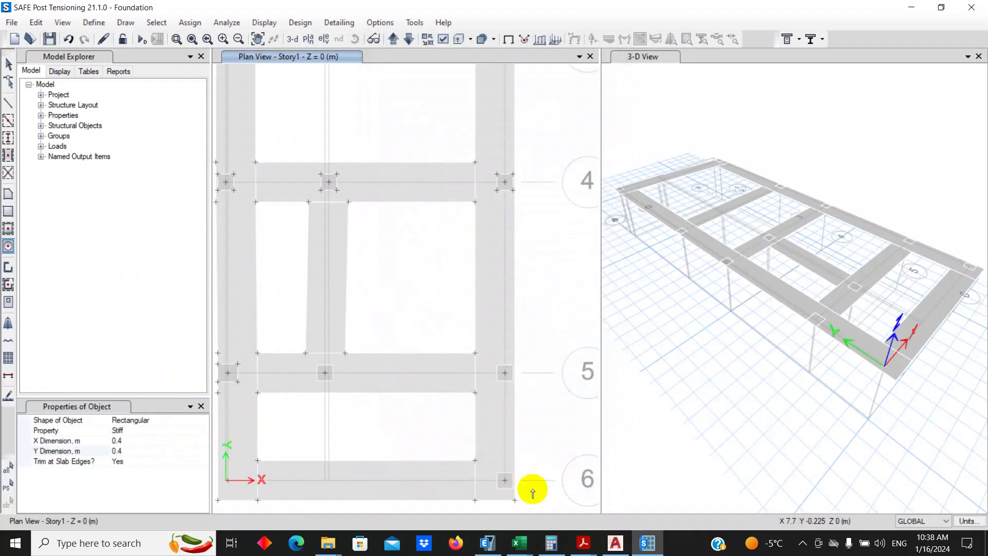
# Step: Look up the column X and Y dimensions in the load data of the joint at grid point B-6
pyautogui.moveTo(509, 458); pyautogui.dragTo(557, 415, button='middle')
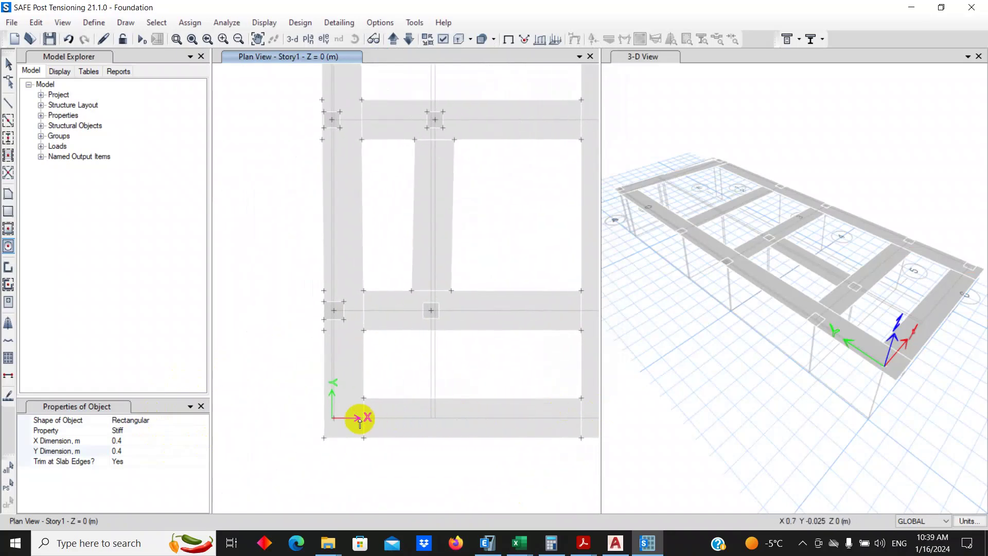
pyautogui.rightClick(342, 411)
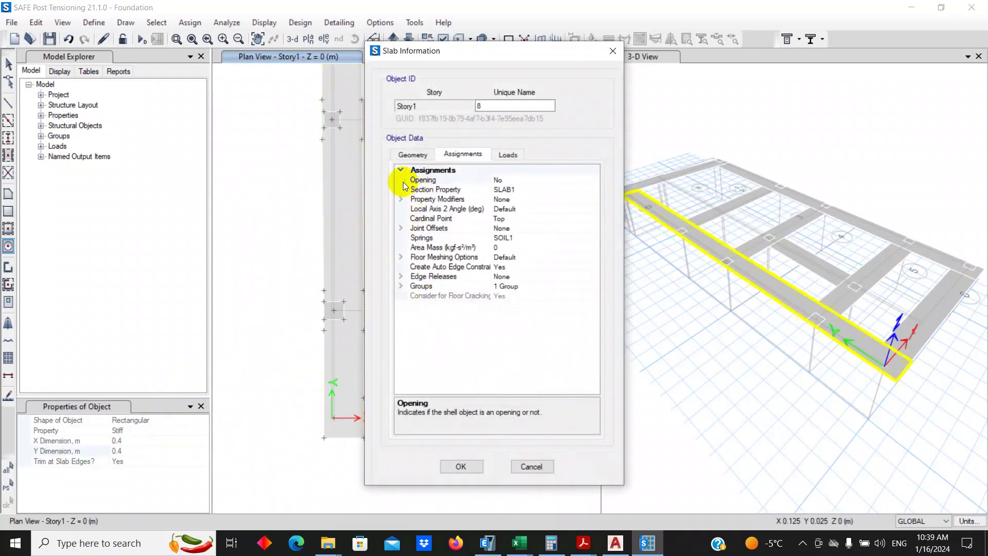
pyautogui.click(534, 469)
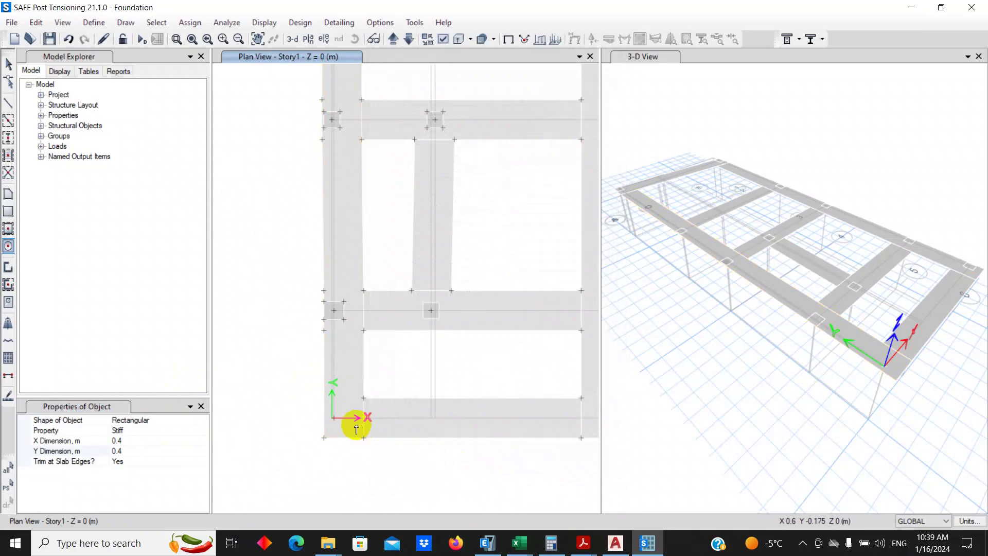
pyautogui.rightClick(332, 416)
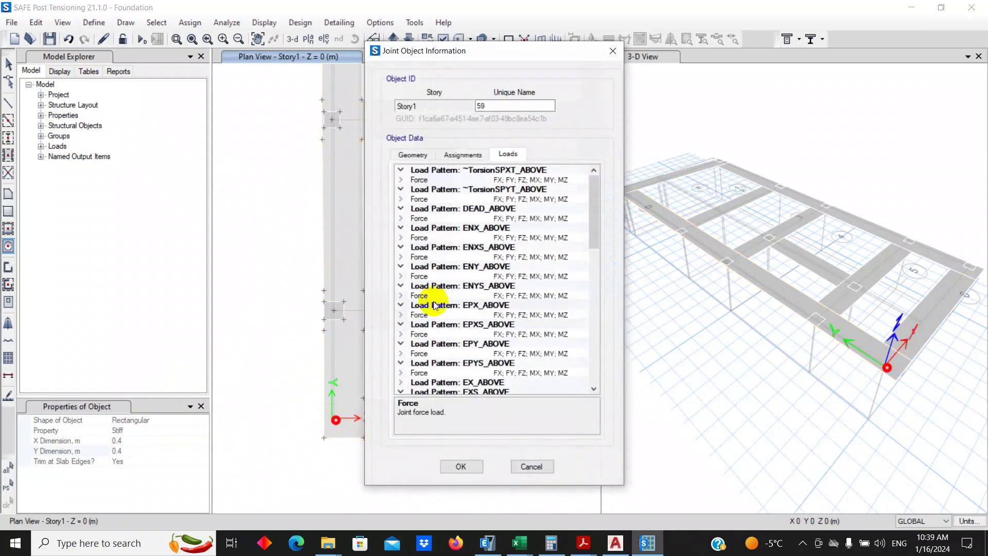
pyautogui.click(401, 180)
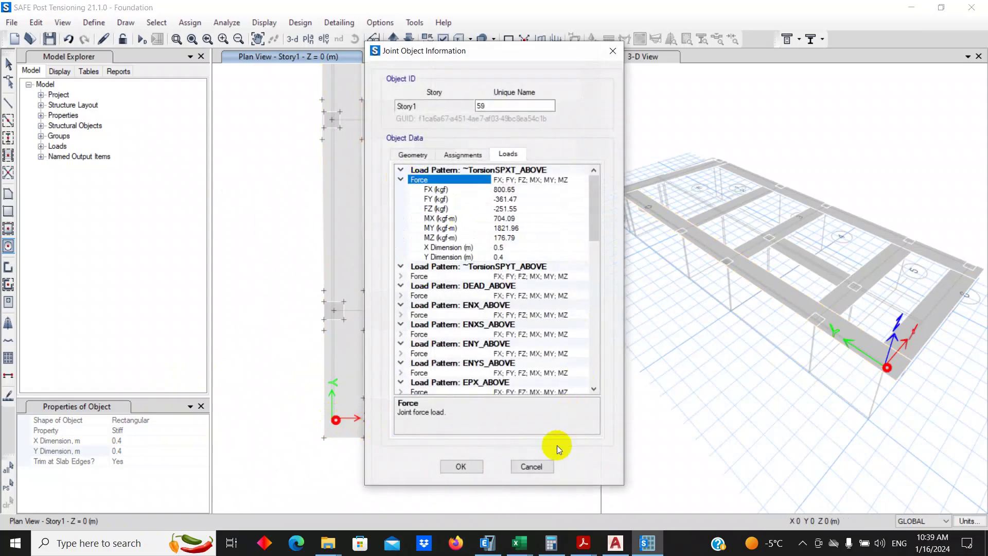
pyautogui.click(533, 466)
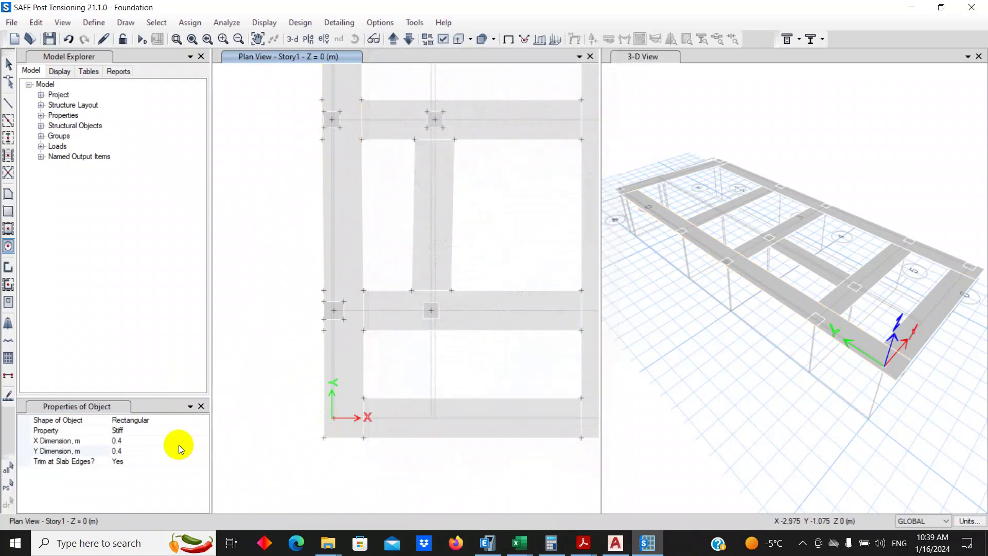
# Step: Set the Stiff area's X dimension to 0.5 m, place the 0.5 x 0.4 m area at grid point B-6, and save the model
pyautogui.click(162, 440)
pyautogui.press('BackSpace')
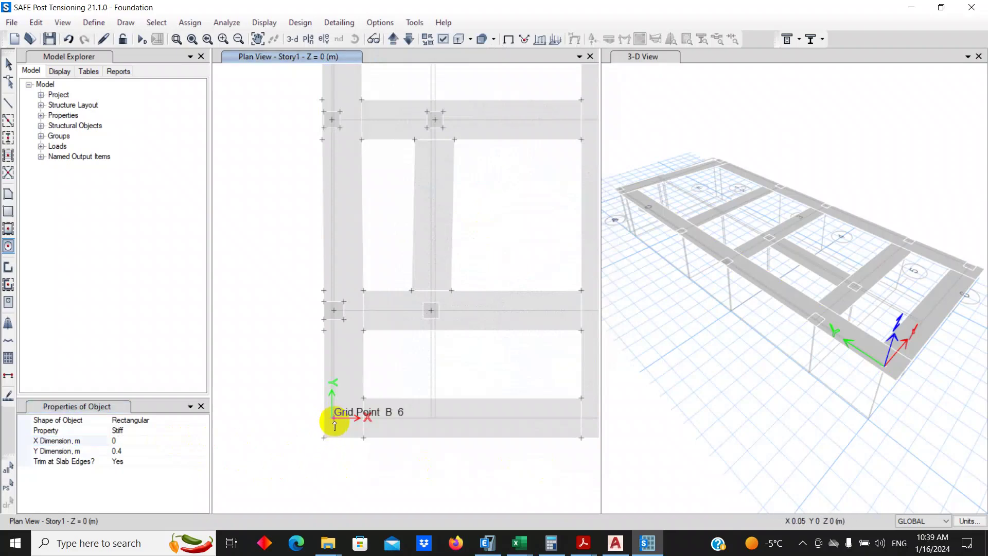
pyautogui.click(331, 426)
pyautogui.scroll(3, 302, 430)
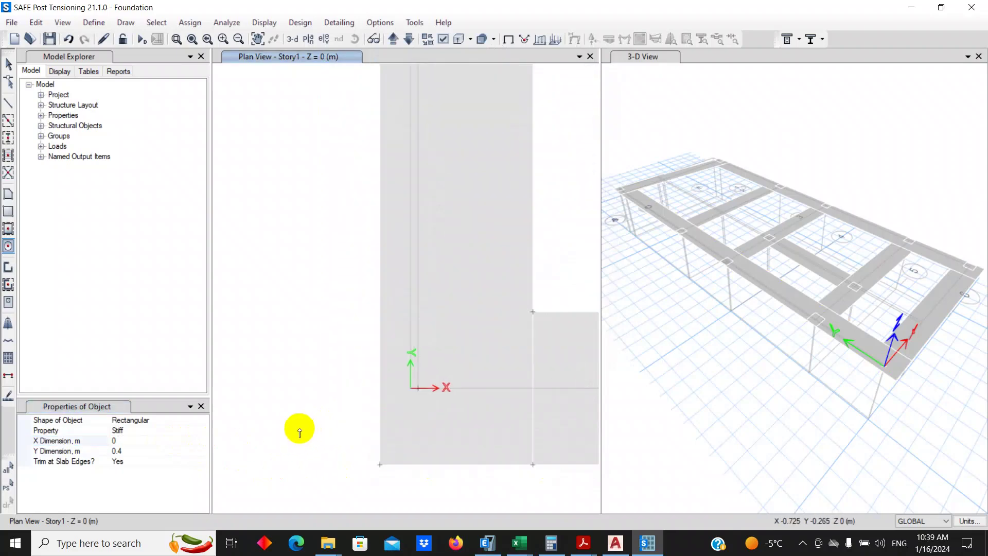
pyautogui.click(149, 441)
pyautogui.write('.5')
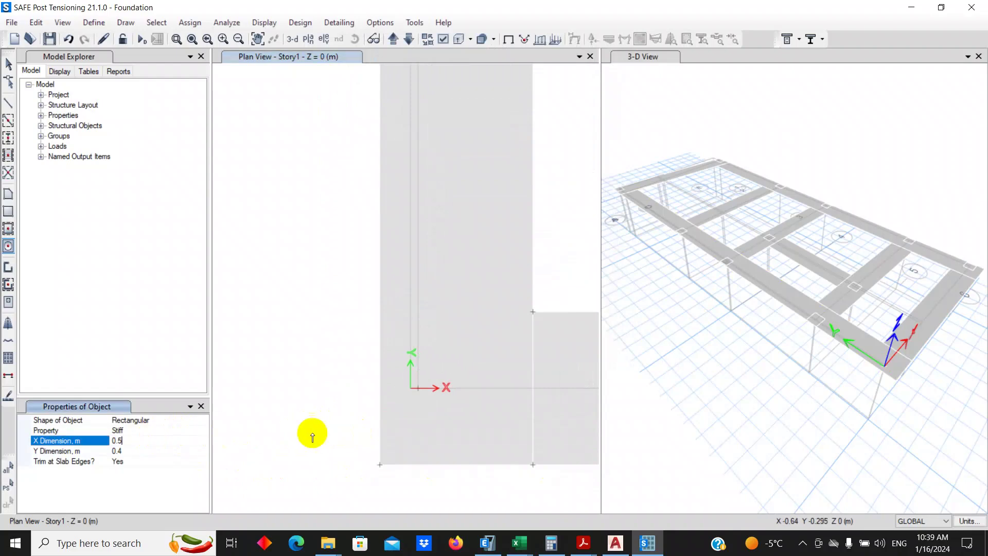
pyautogui.click(419, 392)
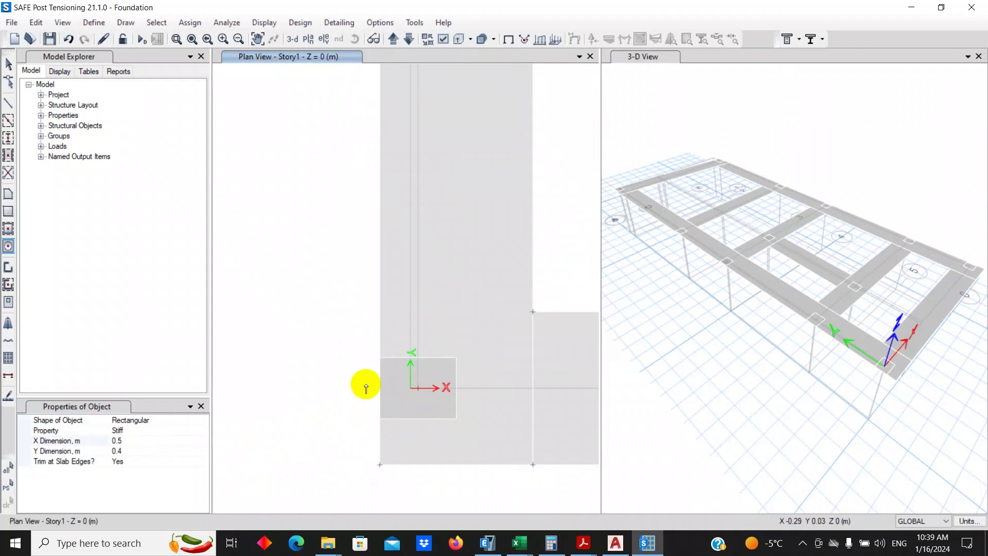
pyautogui.scroll(-2, 365, 387)
pyautogui.scroll(4, 366, 387)
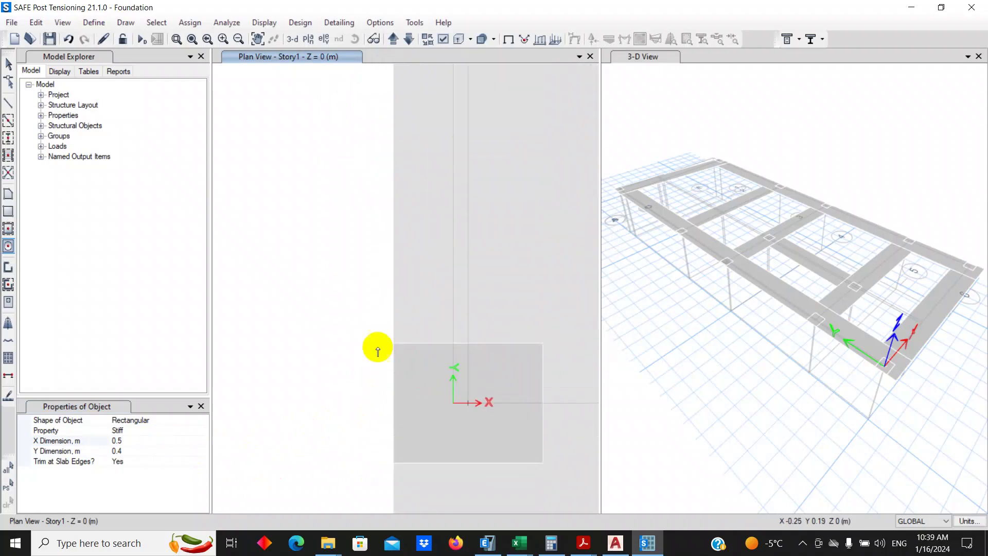
pyautogui.scroll(-2, 404, 464)
pyautogui.scroll(-2, 388, 426)
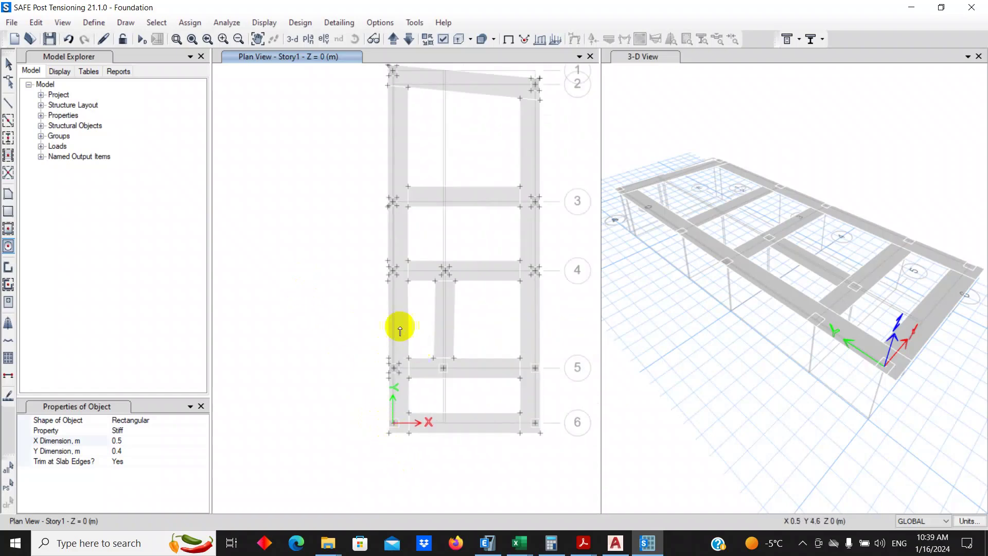
pyautogui.click(49, 38)
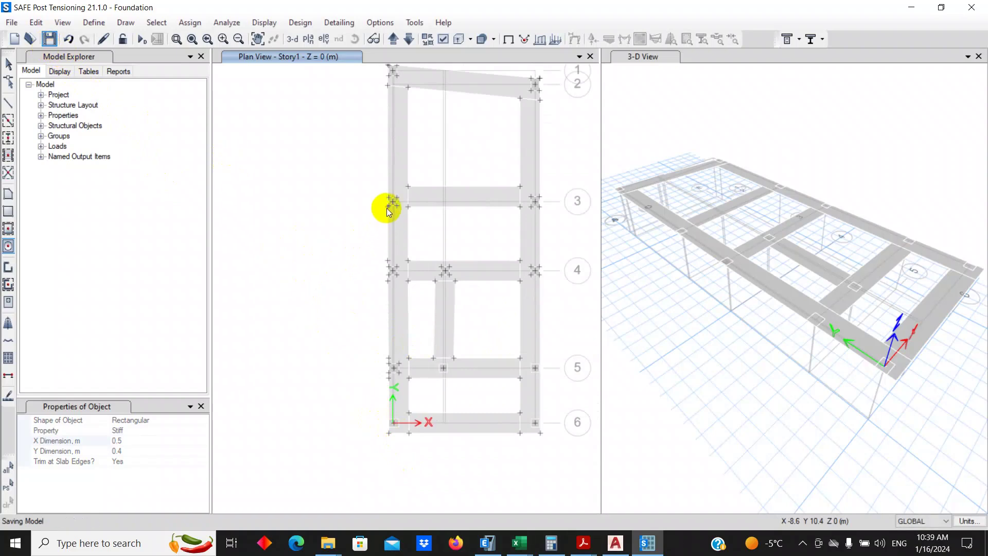
# Step: Enable the 2D Plate - UZ, RX, RY Only degrees of freedom in the Advanced Modeling Options
pyautogui.click(224, 23)
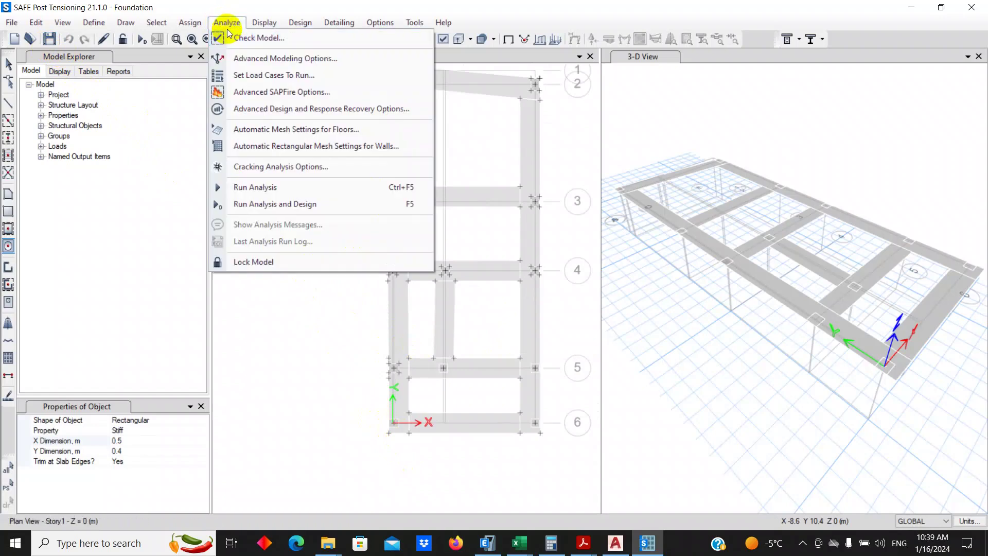
pyautogui.click(241, 59)
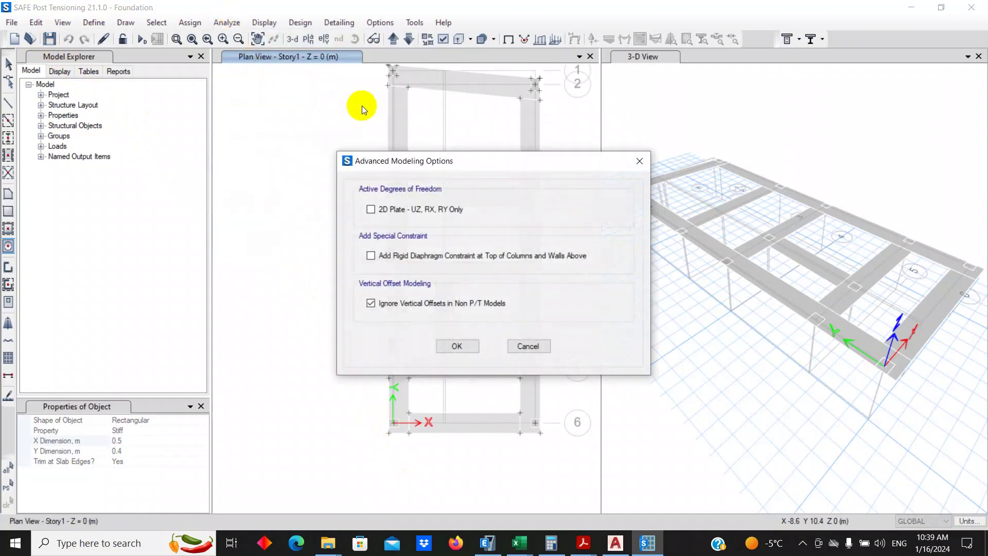
pyautogui.click(387, 210)
pyautogui.click(456, 346)
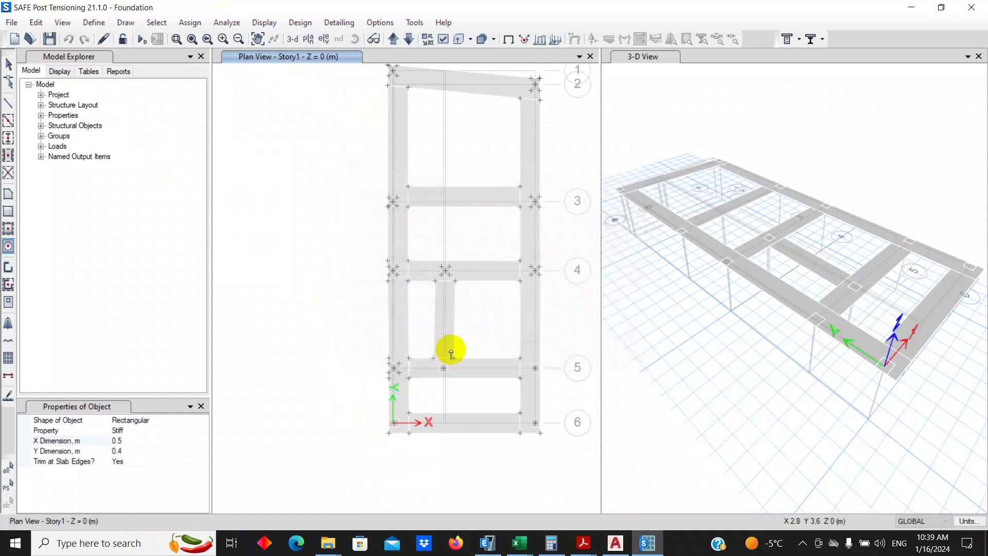
# Step: Set the concrete slab design code to ACI 318-19 and review the option to overwrite shear lambdas to one for mats and footings
pyautogui.click(302, 23)
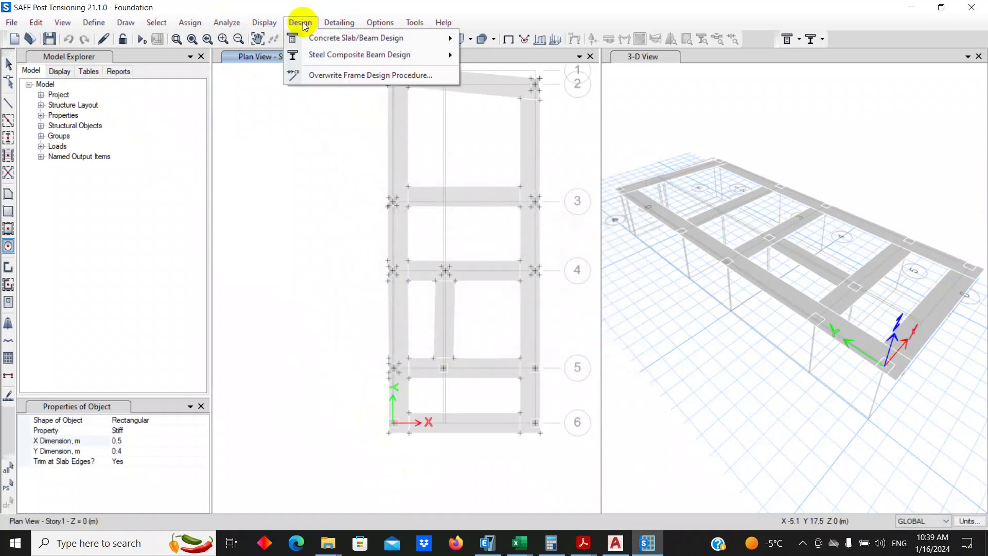
pyautogui.moveTo(318, 39)
pyautogui.click(483, 40)
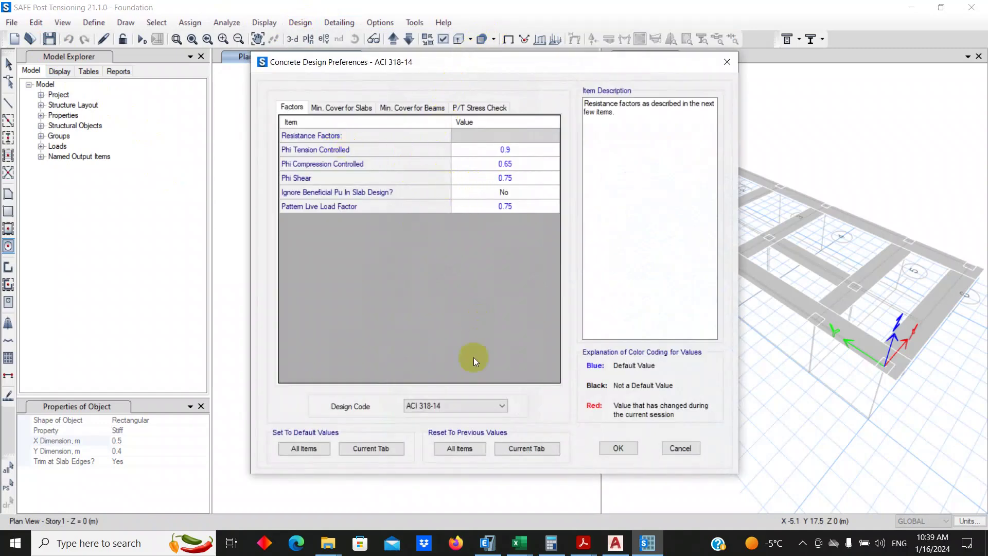
pyautogui.click(449, 400)
pyautogui.click(439, 419)
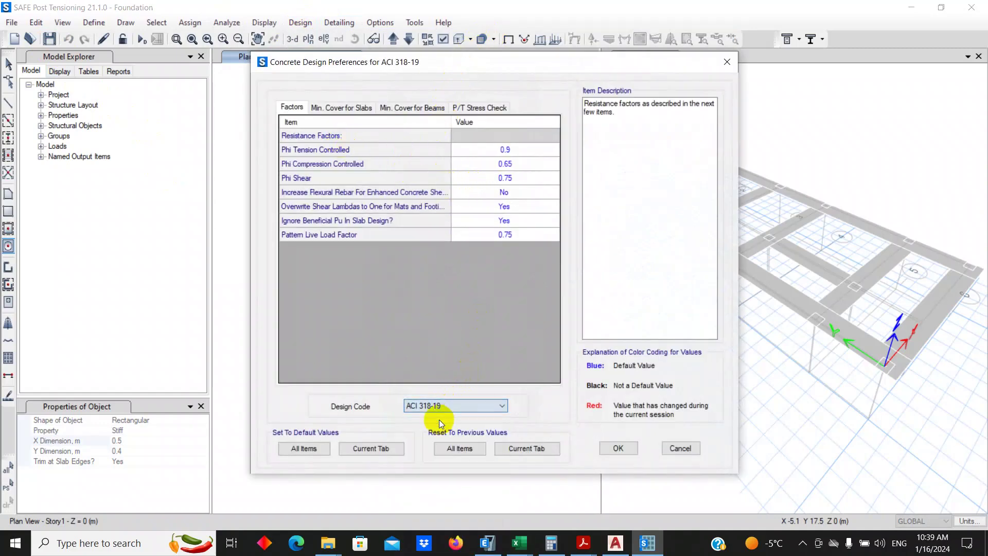
pyautogui.click(516, 206)
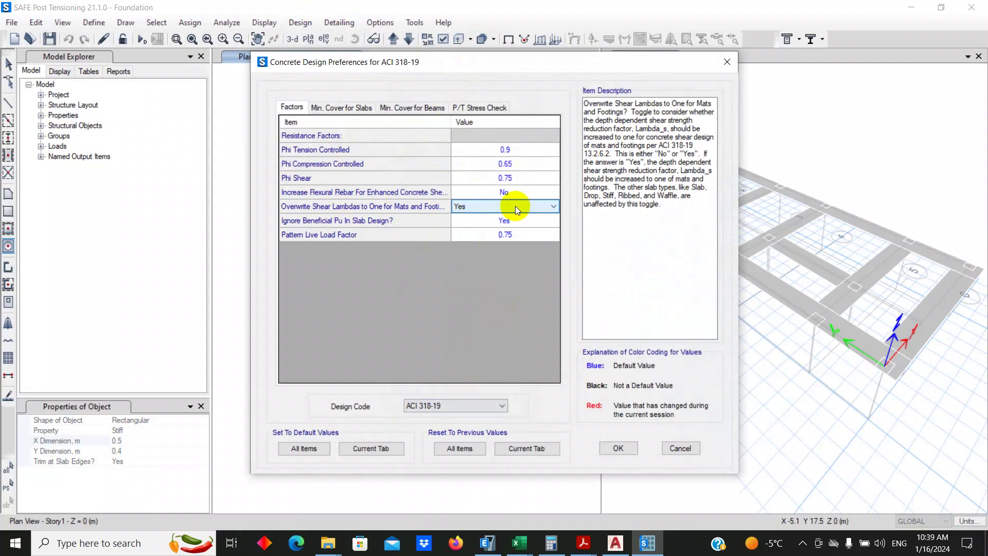
pyautogui.click(440, 206)
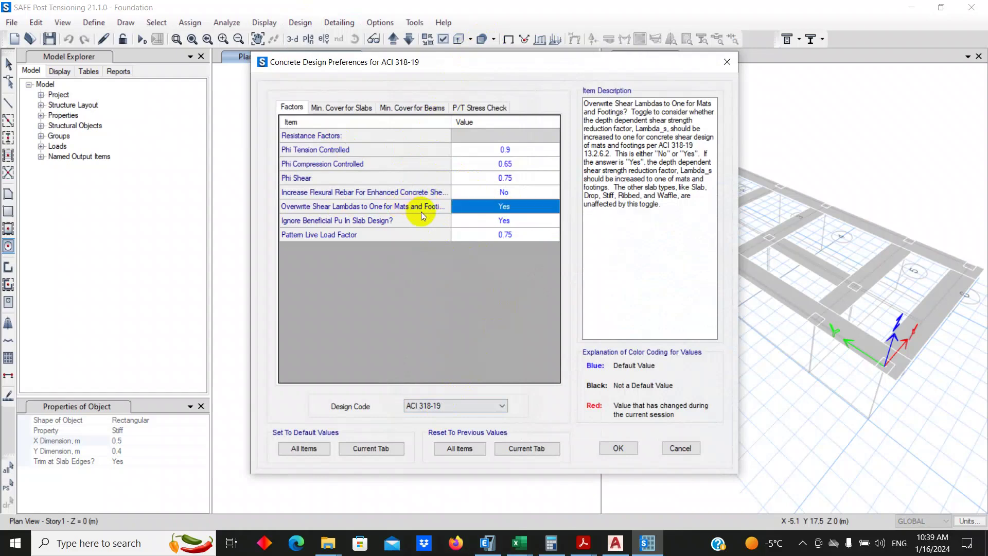
# Step: Set the slab non-prestressed reinforcement's top and bottom clear covers to 0.075 m
pyautogui.click(350, 107)
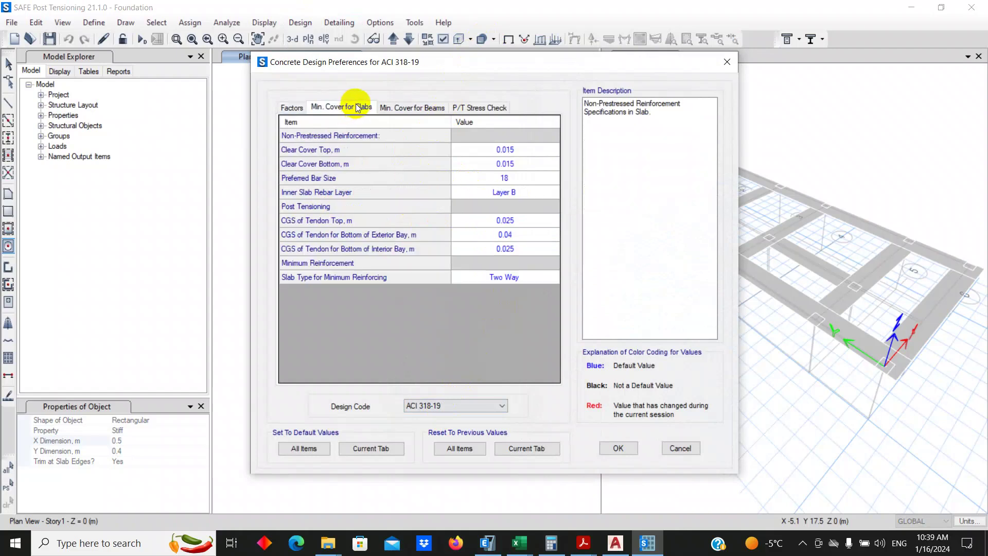
pyautogui.doubleClick(494, 153)
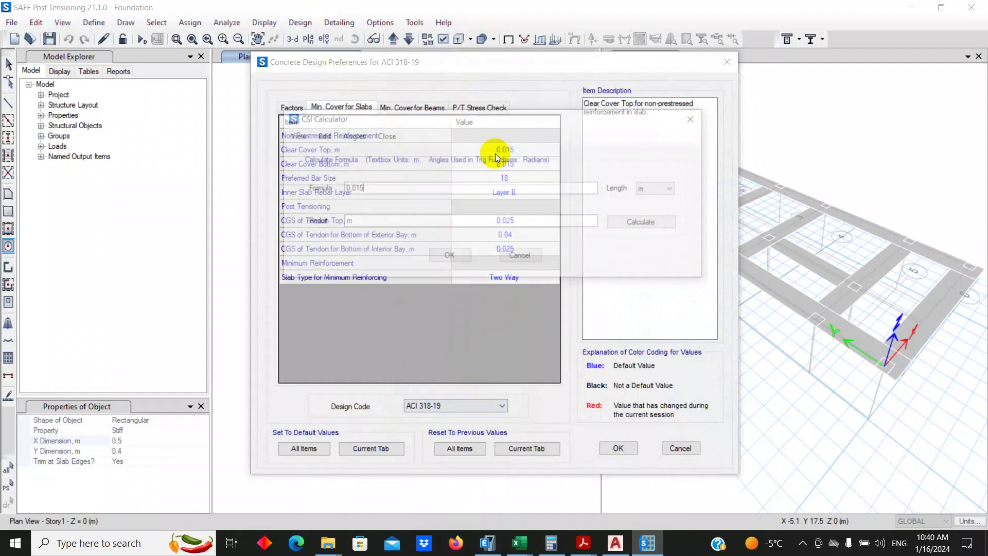
pyautogui.click(520, 256)
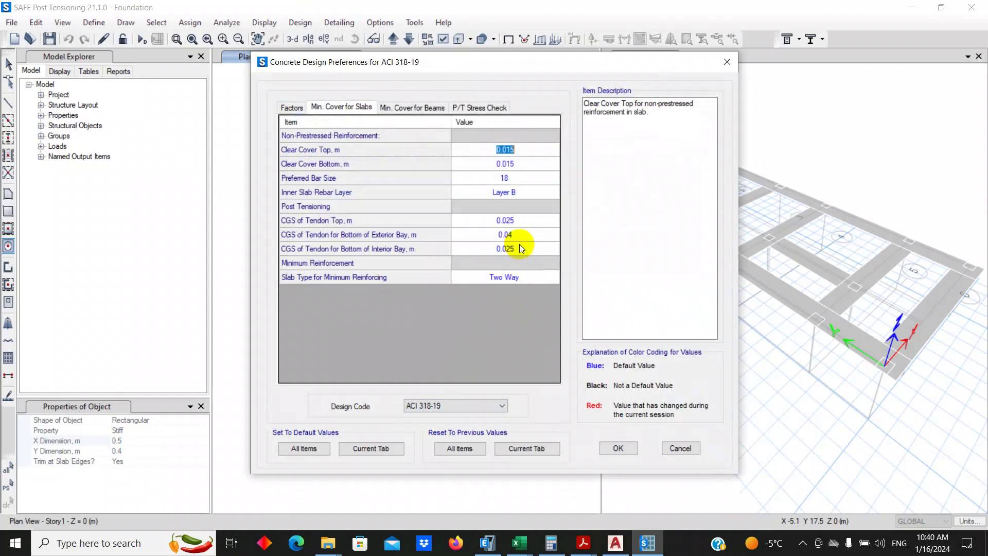
pyautogui.click(506, 150)
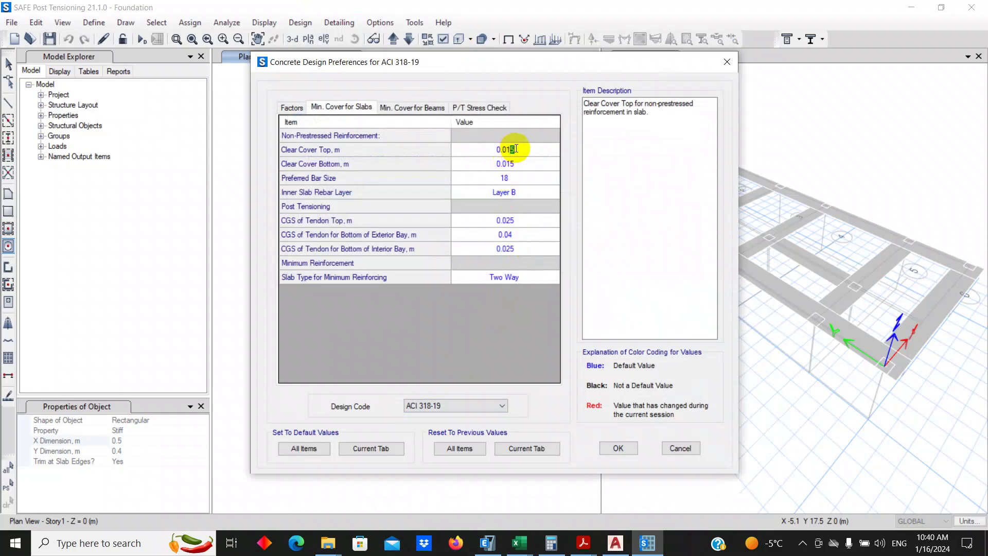
pyautogui.write('75')
pyautogui.click(508, 163)
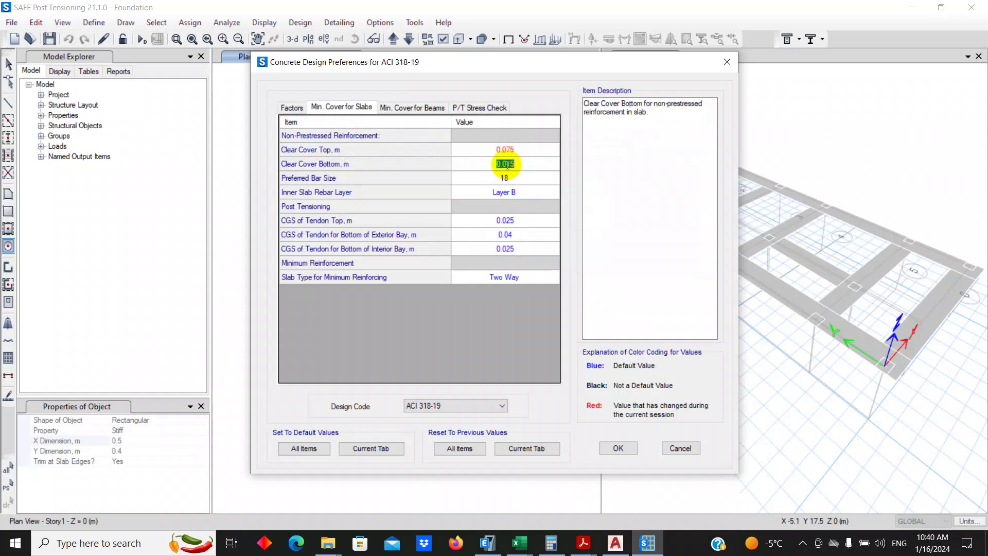
pyautogui.moveTo(506, 164); pyautogui.dragTo(523, 162)
# Step: Keep preferred bar size 18, inner slab rebar Layer B and the Two Way slab type for minimum reinforcing, and accept the design preferences
pyautogui.click(486, 176)
pyautogui.click(486, 176)
pyautogui.click(460, 176)
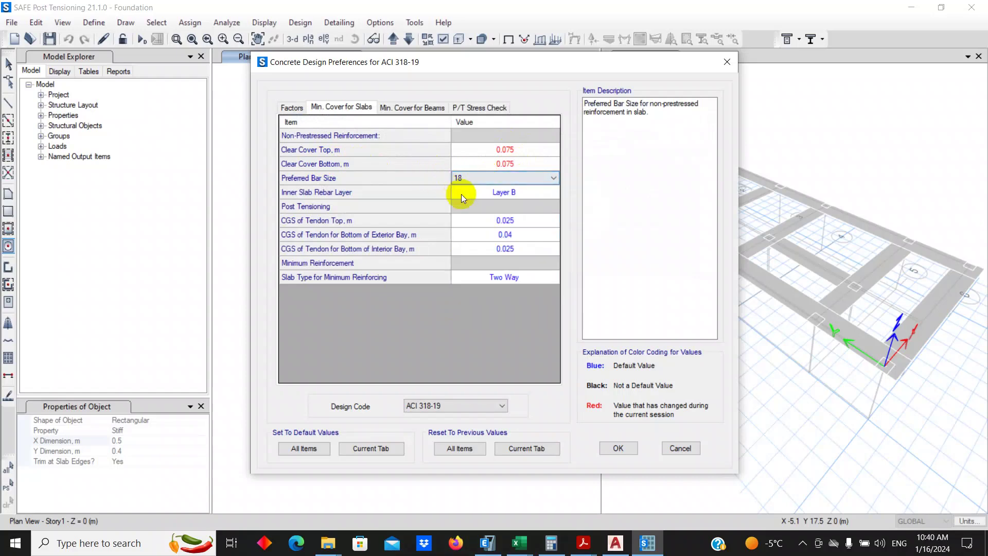
pyautogui.doubleClick(488, 194)
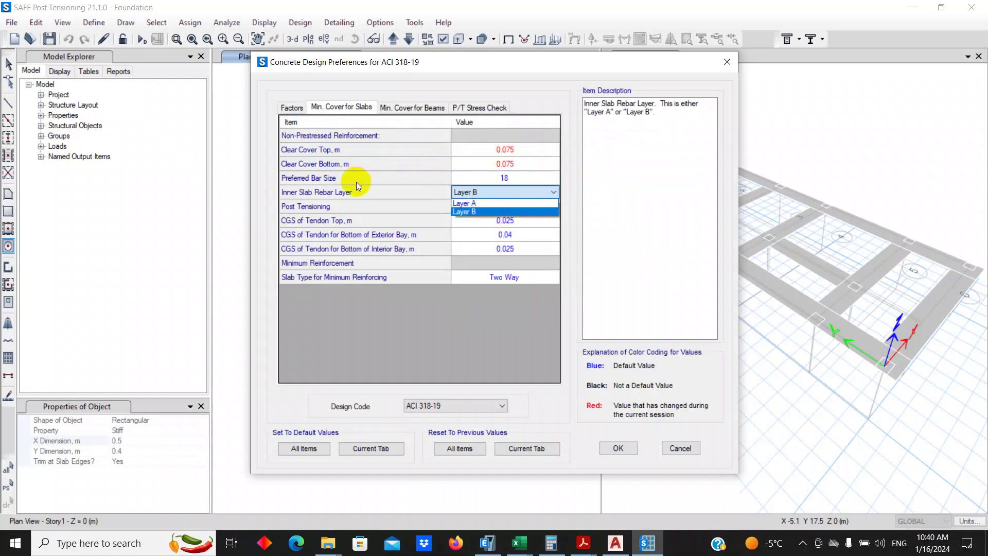
pyautogui.click(446, 196)
pyautogui.click(612, 192)
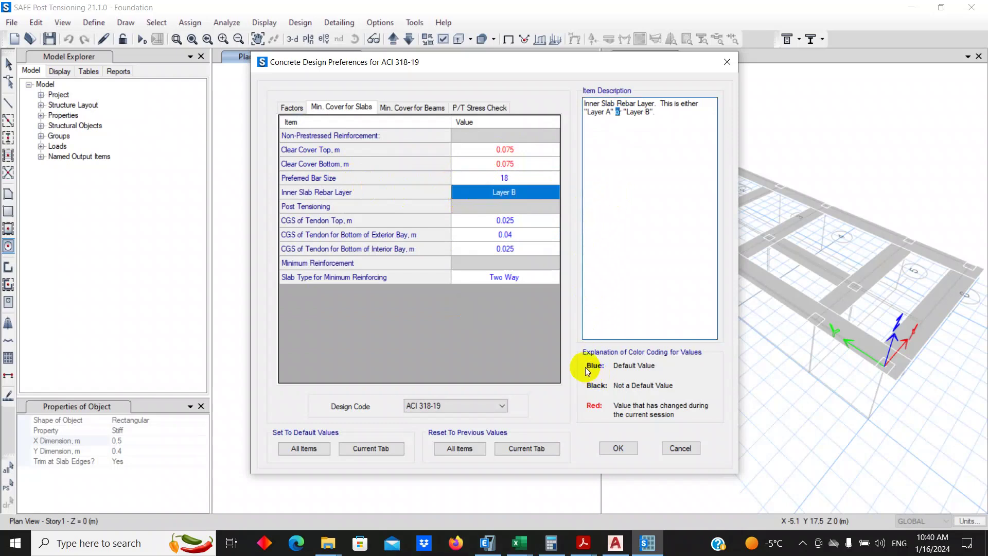
pyautogui.doubleClick(494, 280)
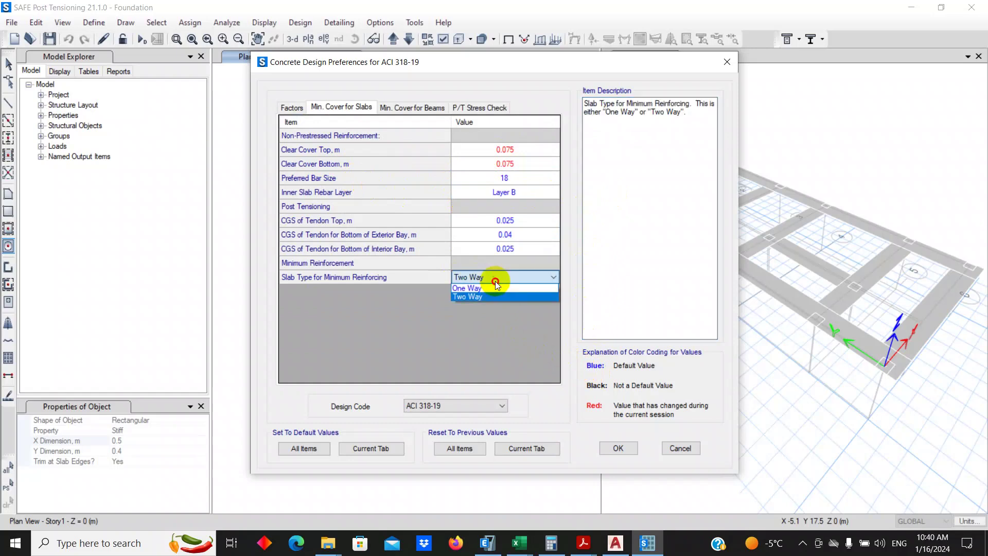
pyautogui.click(495, 281)
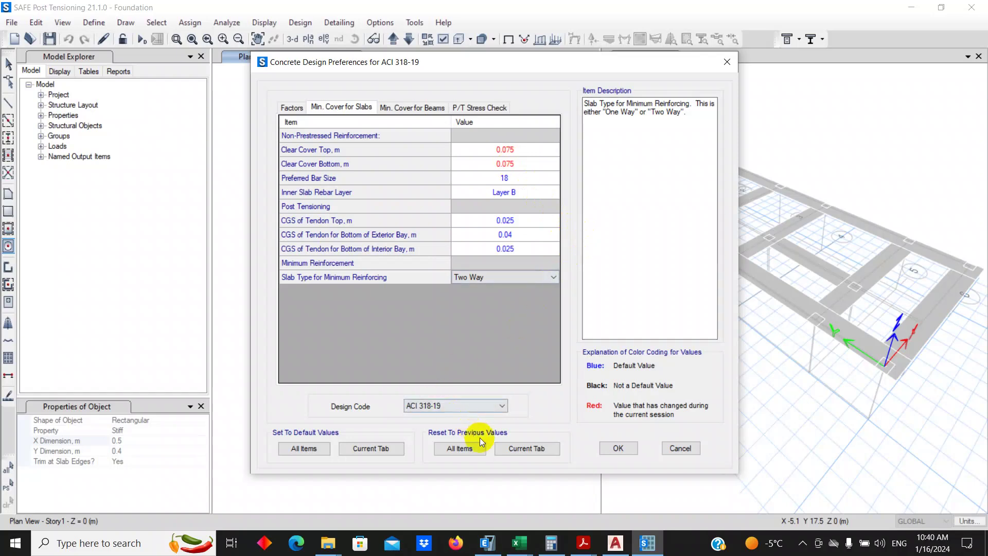
pyautogui.click(615, 448)
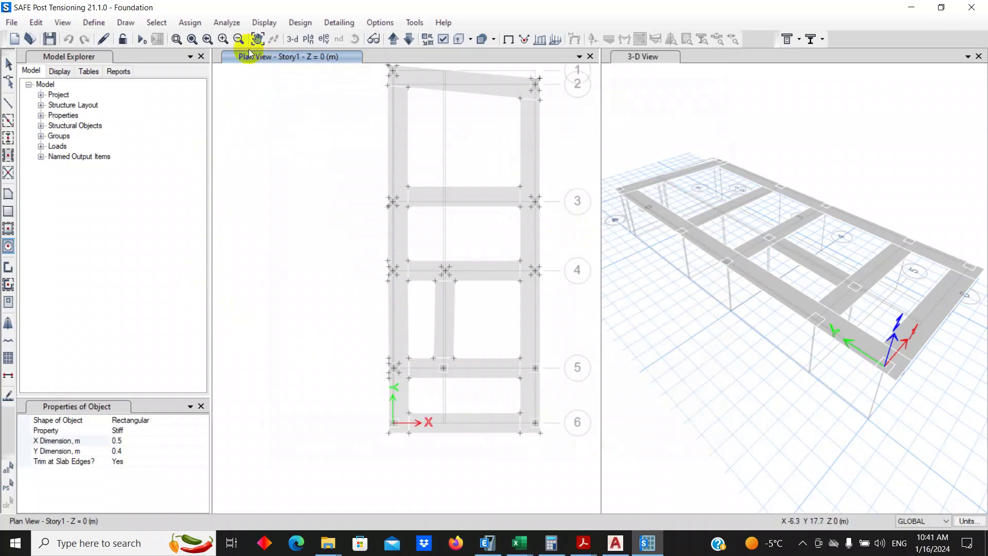
# Step: Run Check Model on the foundation and close the resulting report
pyautogui.click(222, 23)
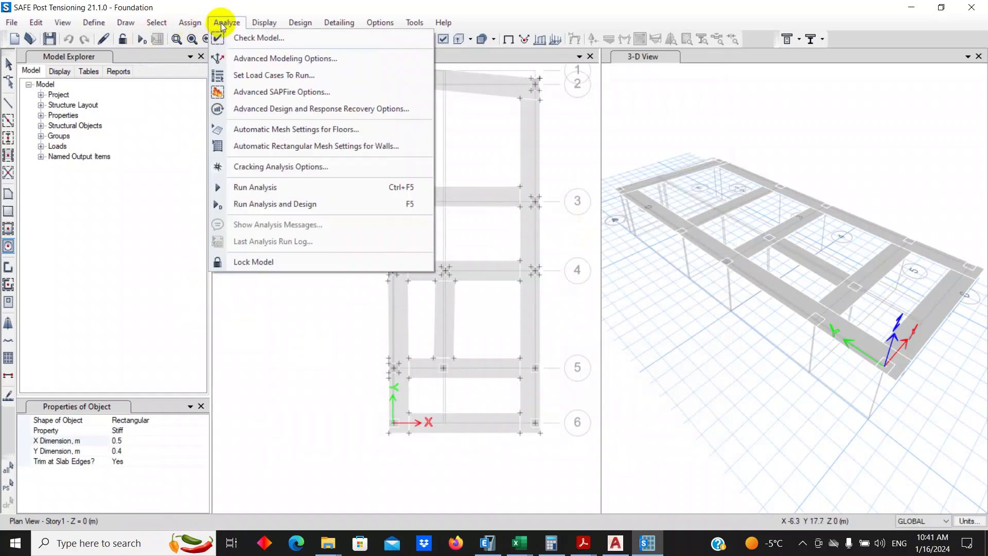
pyautogui.click(247, 38)
pyautogui.click(530, 438)
pyautogui.click(453, 467)
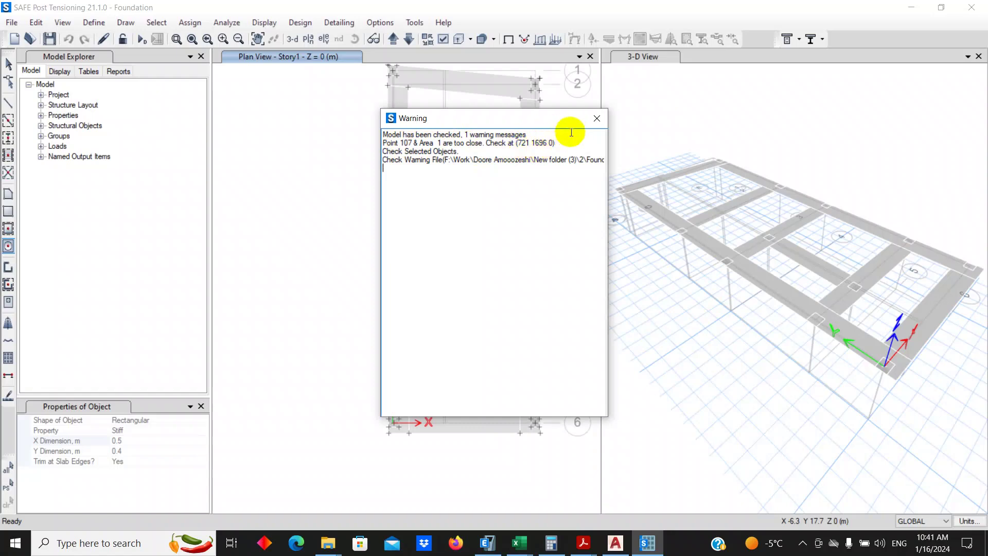
pyautogui.click(597, 117)
# Step: Examine the stiff area's upper-right corner joint against the sloped slab edge near grid point E-2, and leave the area drawing command
pyautogui.moveTo(547, 117); pyautogui.dragTo(515, 205, button='middle')
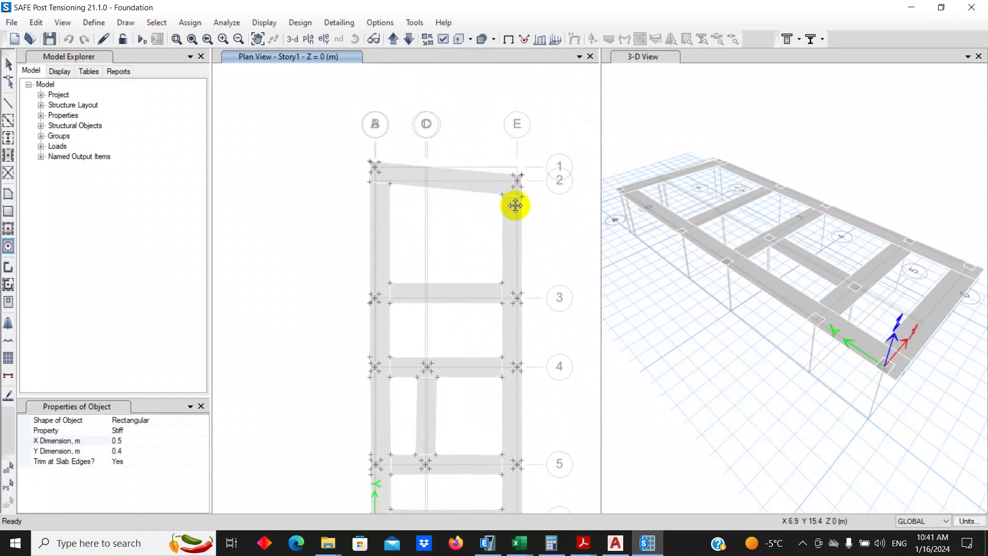
pyautogui.scroll(2, 503, 191)
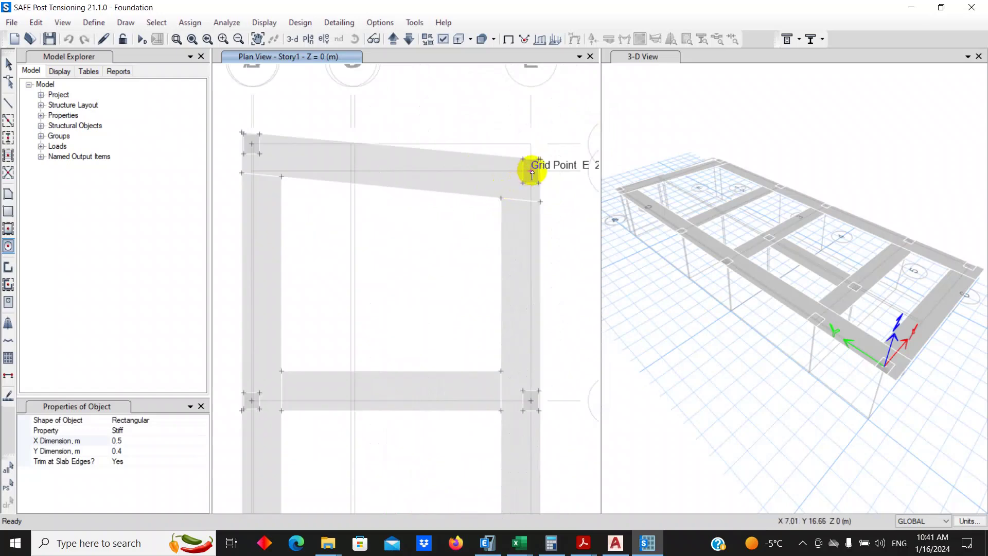
pyautogui.scroll(3, 544, 161)
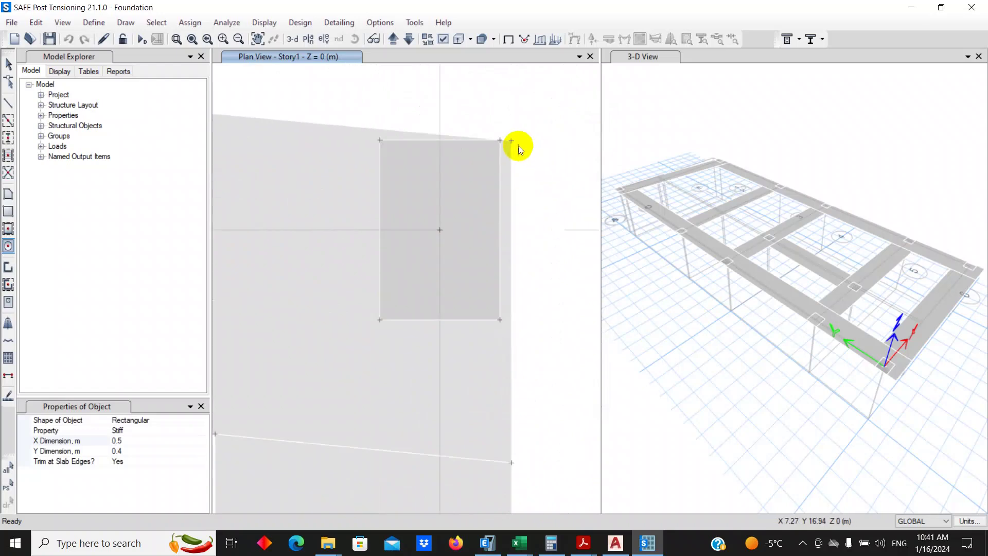
pyautogui.scroll(1, 507, 137)
pyautogui.scroll(1, 414, 136)
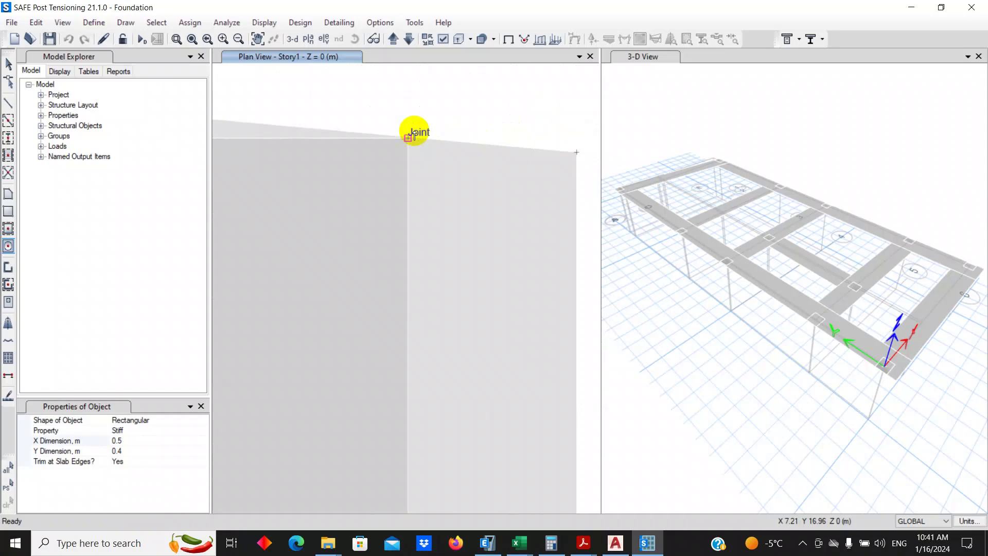
pyautogui.scroll(2, 418, 134)
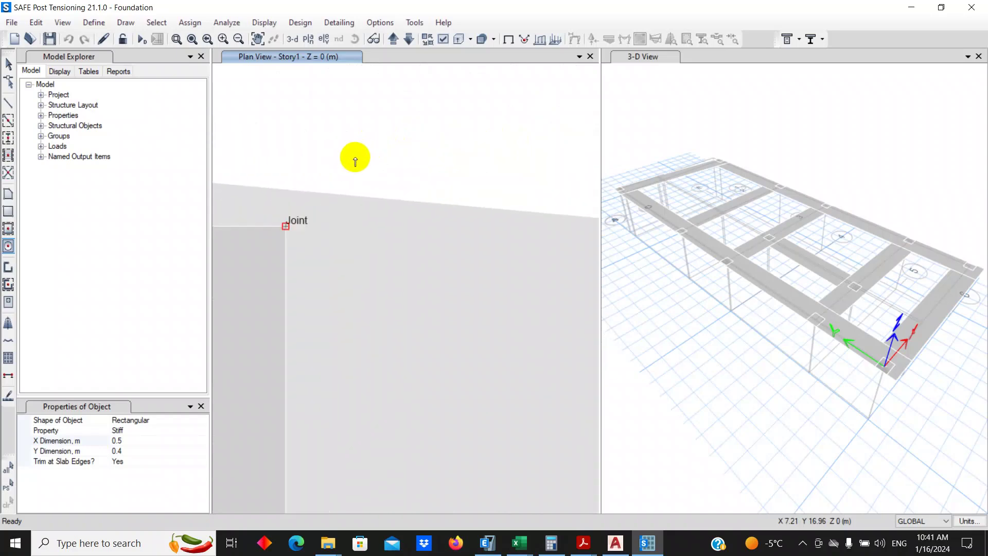
pyautogui.scroll(-1, 330, 223)
pyautogui.scroll(-1, 329, 234)
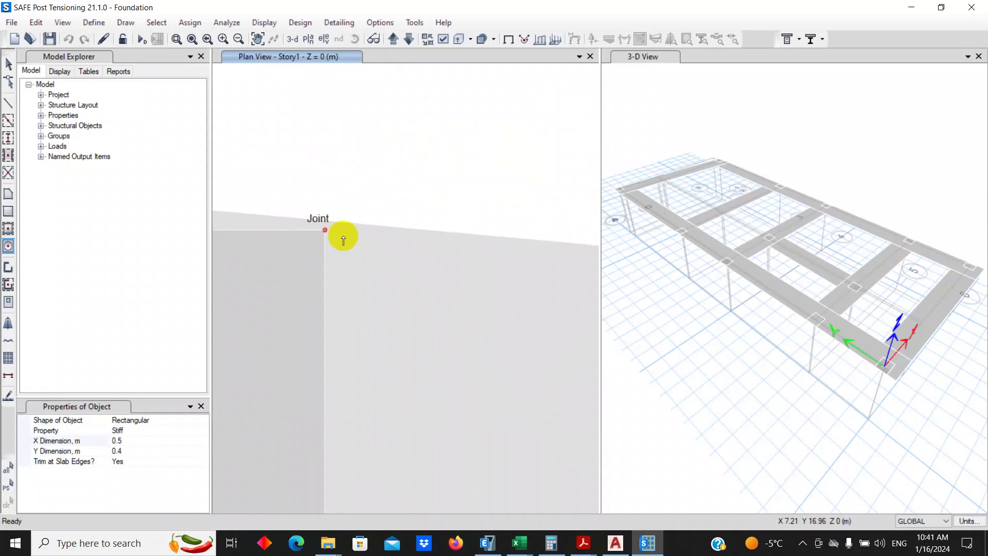
pyautogui.scroll(-1, 348, 207)
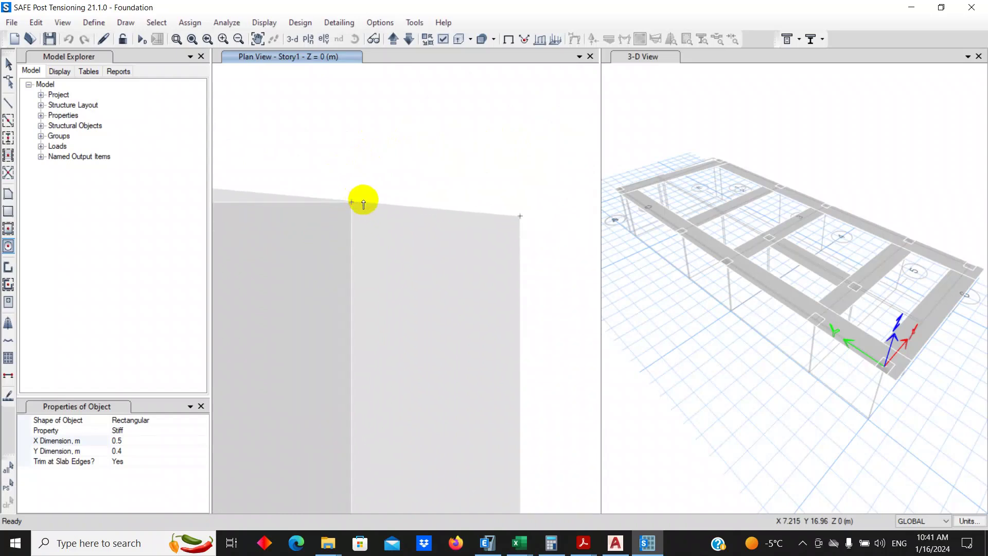
pyautogui.scroll(-2, 363, 200)
pyautogui.scroll(-1, 418, 195)
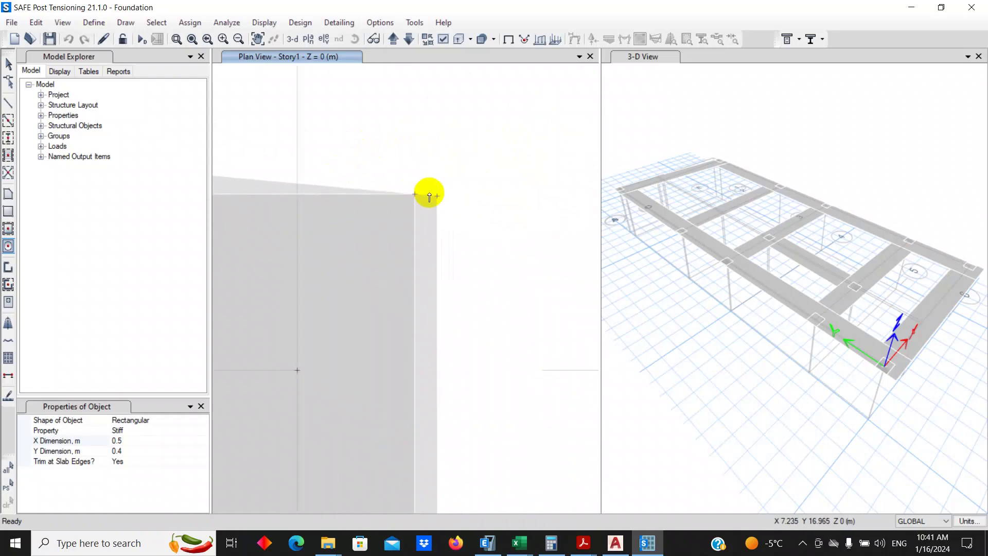
pyautogui.scroll(-1, 426, 194)
pyautogui.press('Escape')
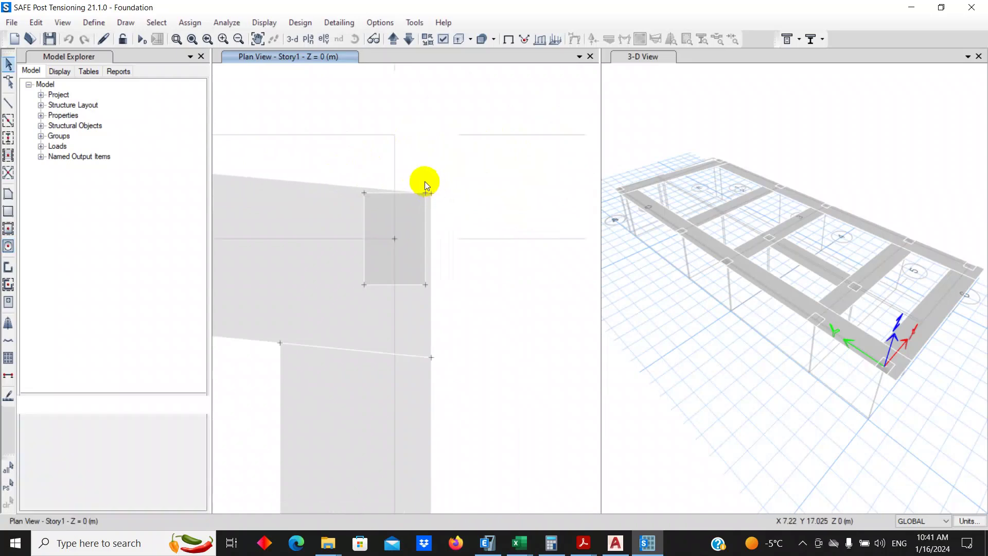
# Step: Select the stiff area's upper-right corner joint at grid point E-2 to inspect its gap from the slab edge, and clear the selection
pyautogui.scroll(3, 424, 181)
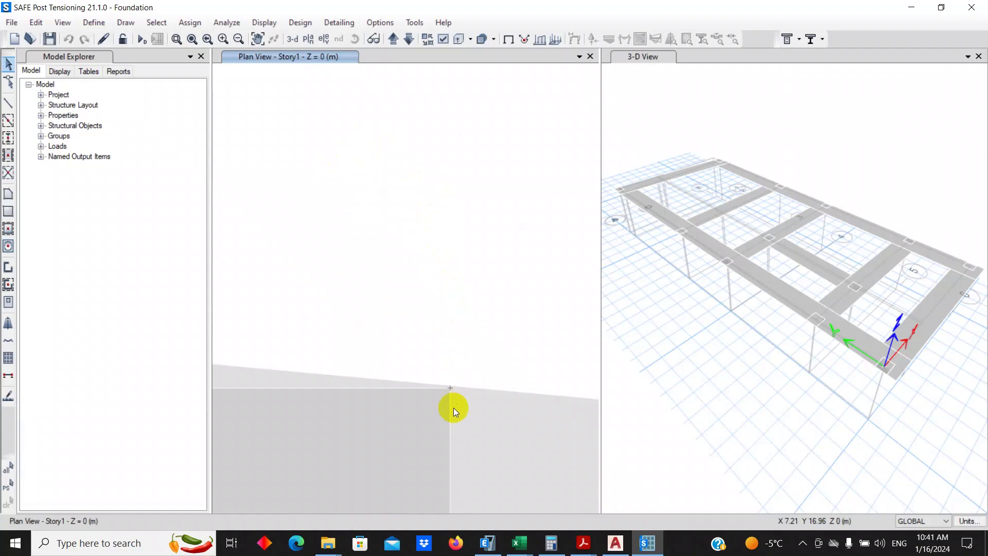
pyautogui.click(451, 387)
pyautogui.scroll(2, 450, 383)
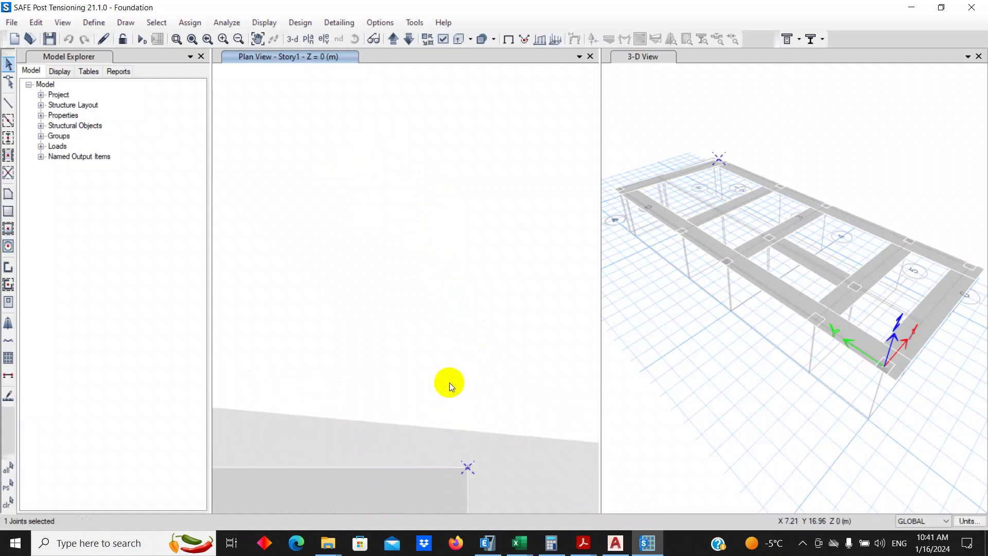
pyautogui.scroll(-2, 449, 384)
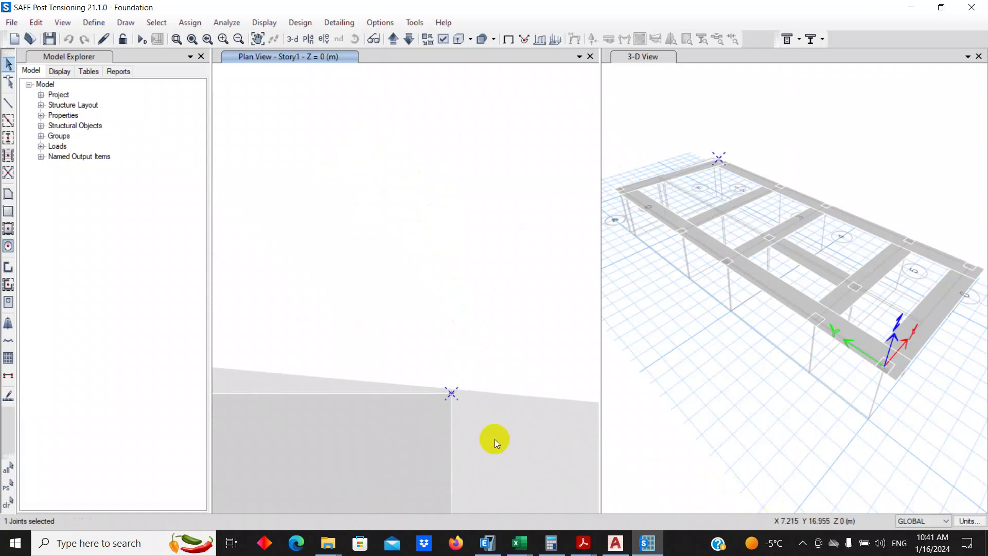
pyautogui.scroll(2, 463, 401)
pyautogui.scroll(-2, 489, 350)
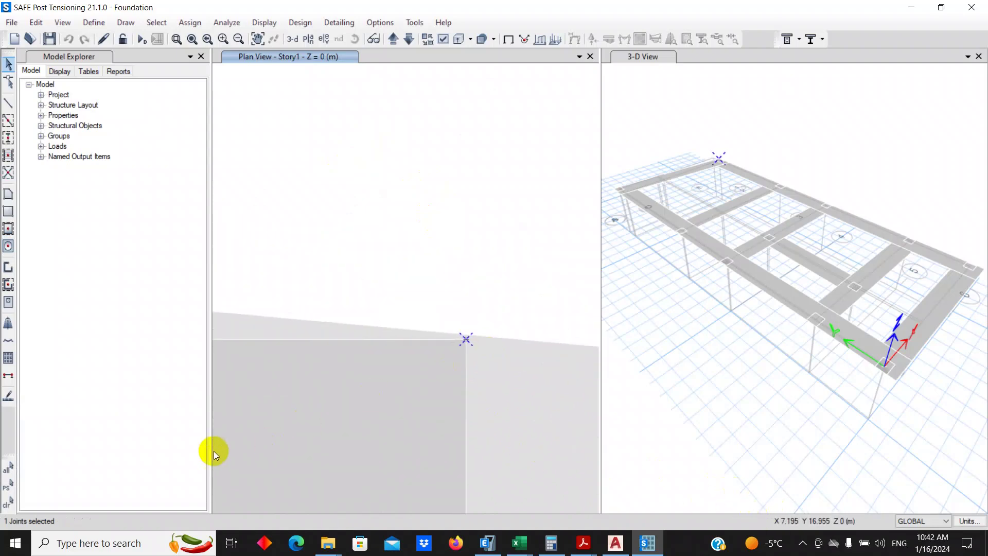
pyautogui.hotkey('ctrl', 'q')
pyautogui.moveTo(485, 343); pyautogui.dragTo(514, 296)
pyautogui.scroll(-2, 450, 341)
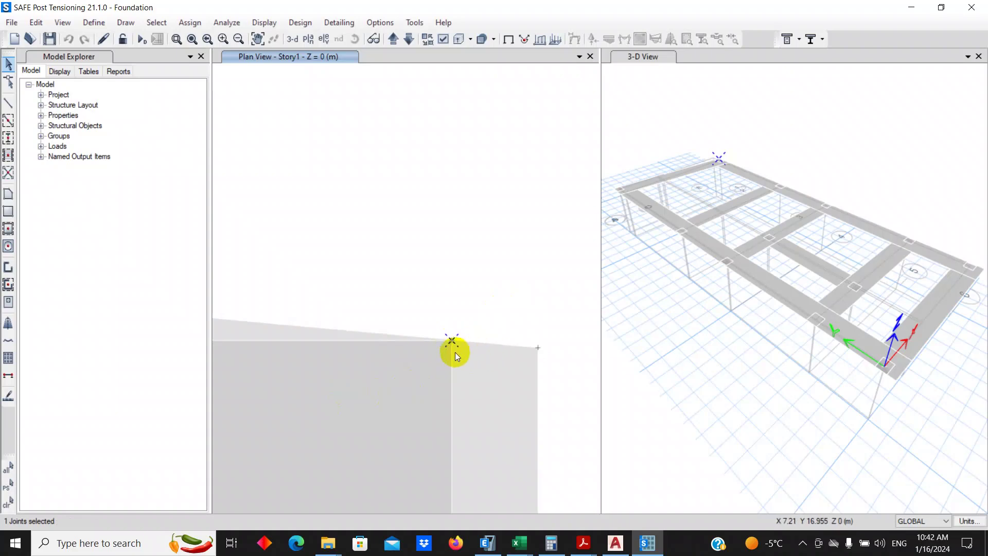
pyautogui.hotkey('ctrl', 'q')
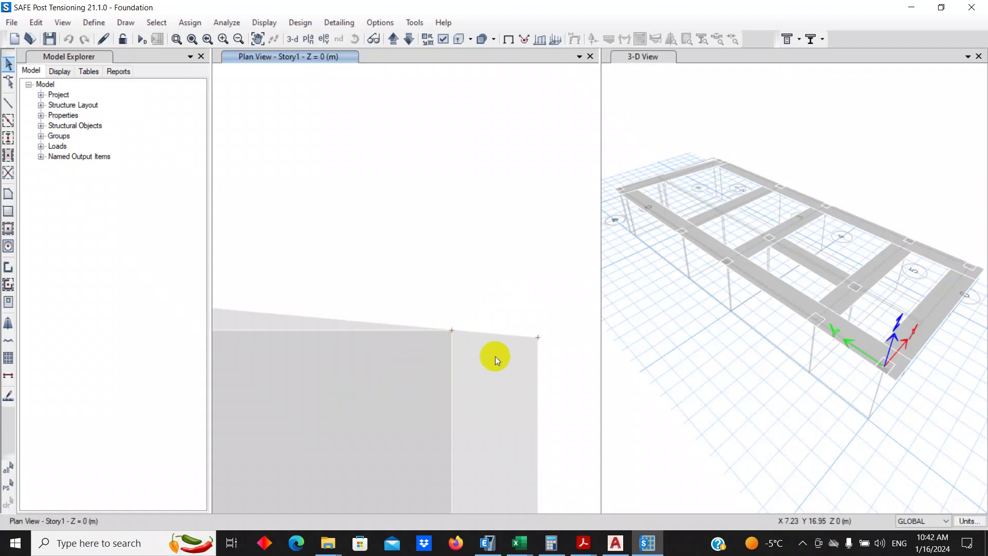
pyautogui.scroll(-2, 501, 310)
pyautogui.scroll(3, 499, 323)
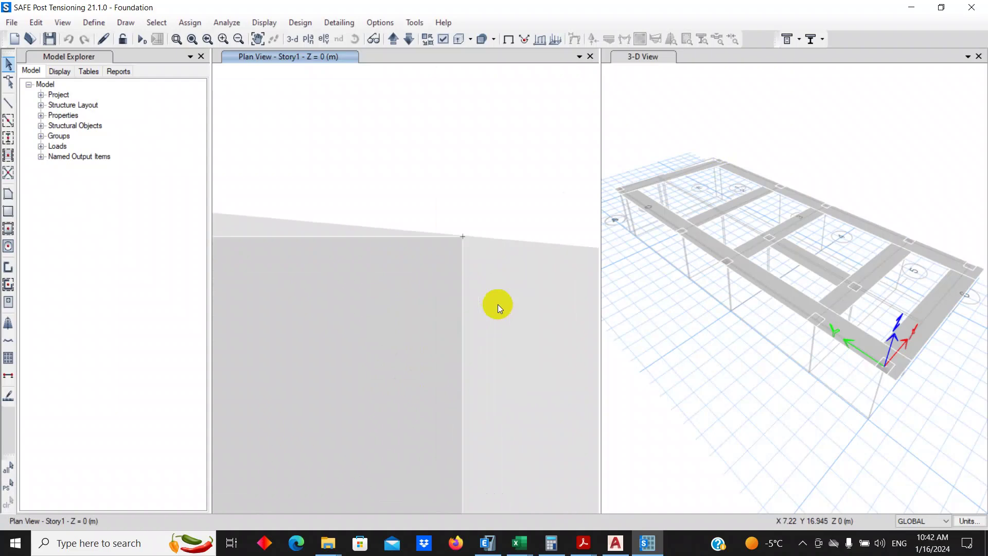
pyautogui.scroll(1, 460, 236)
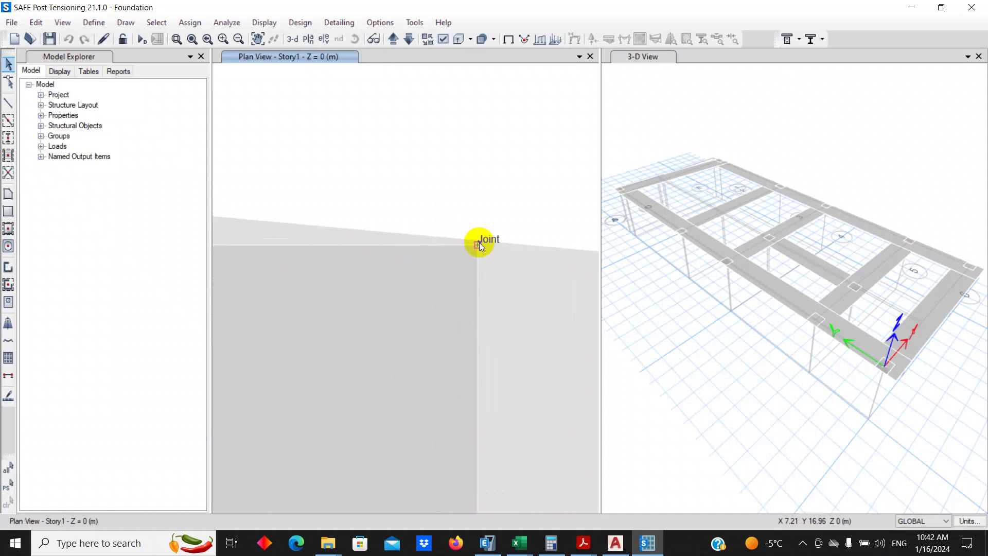
# Step: Run the analysis and design of the whole foundation model
pyautogui.scroll(-2, 472, 263)
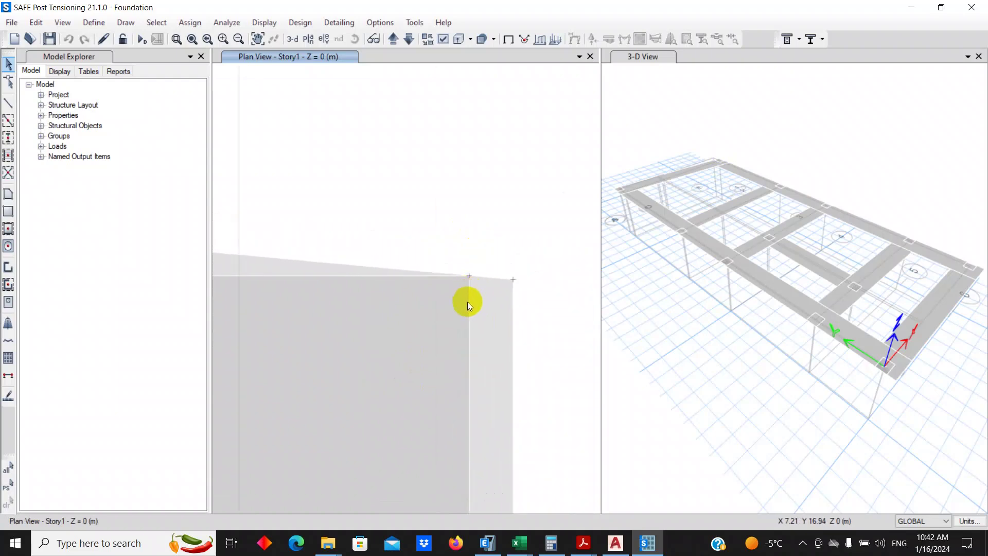
pyautogui.scroll(2, 454, 362)
pyautogui.scroll(-3, 496, 238)
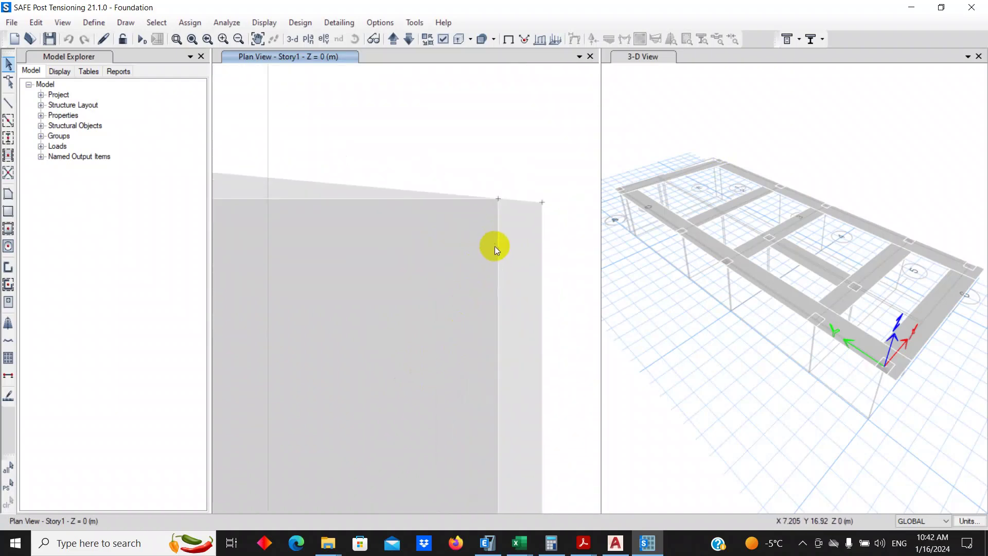
pyautogui.scroll(3, 532, 213)
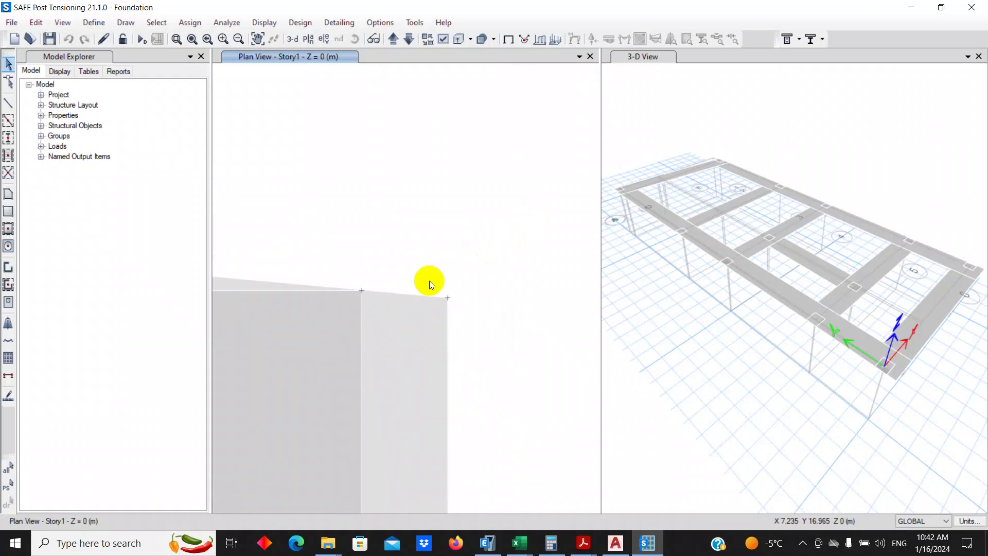
pyautogui.scroll(-3, 436, 285)
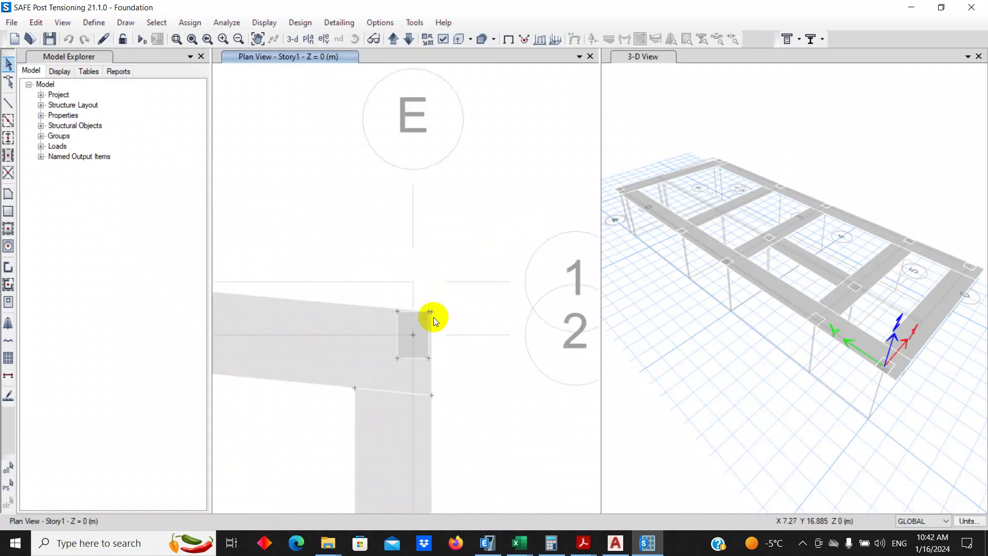
pyautogui.scroll(-3, 425, 268)
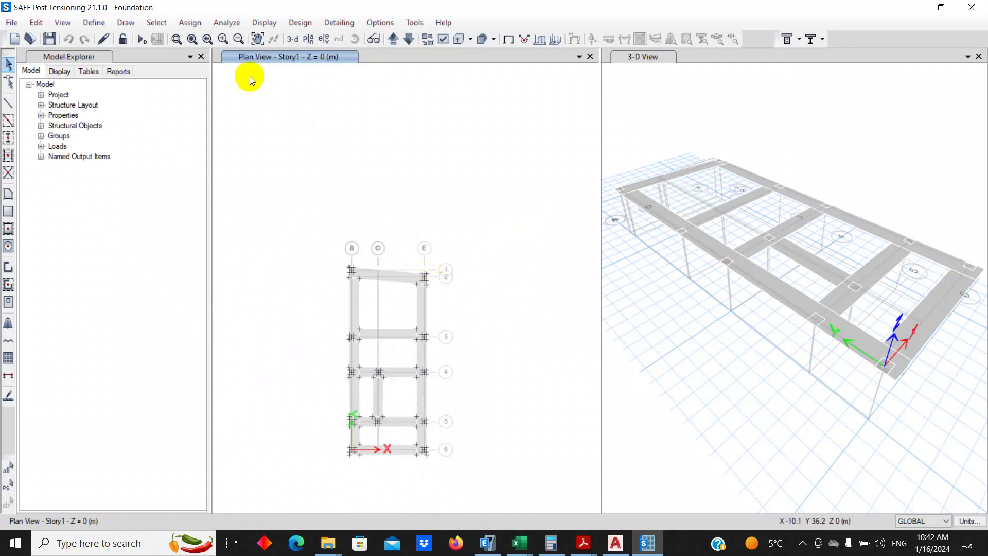
pyautogui.click(141, 39)
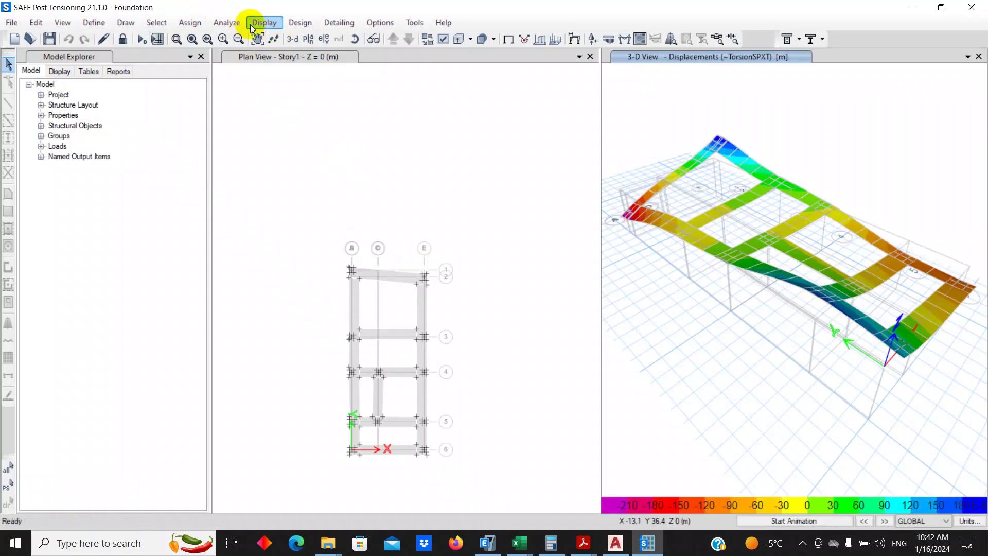
# Step: Switch the model to consistent units with length in cm, force in kgf and temperature in C
pyautogui.click(968, 521)
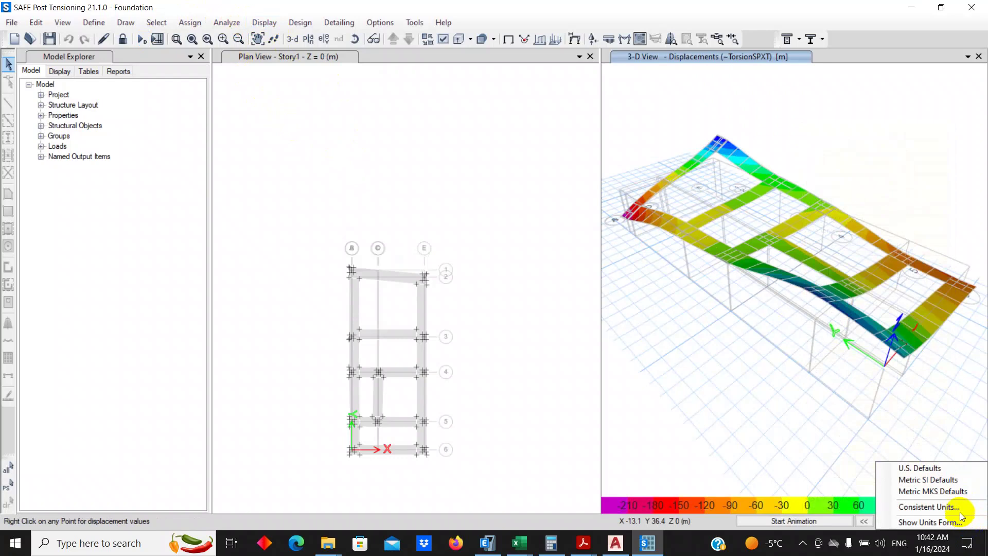
pyautogui.click(944, 507)
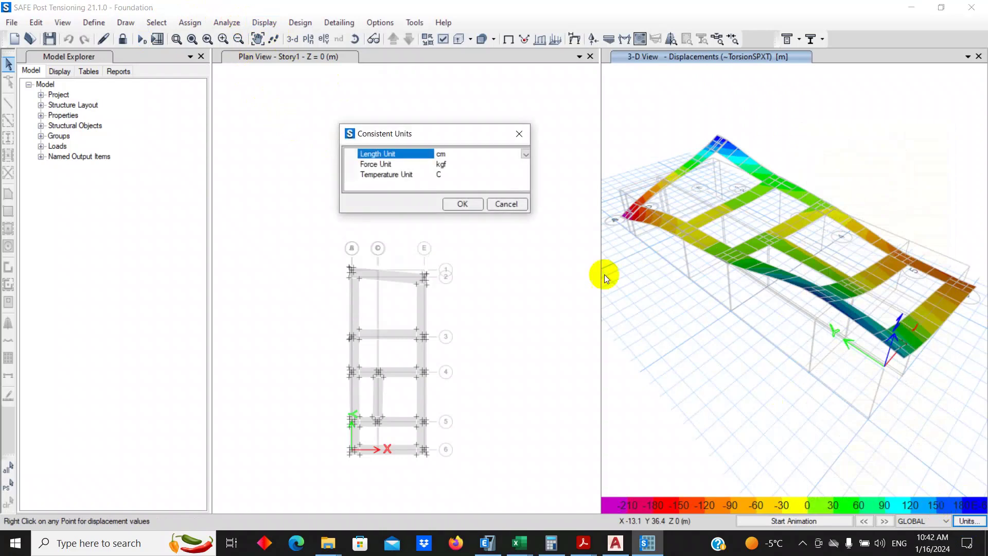
pyautogui.click(478, 204)
# Step: Look through the load cases offered for the soil pressure display, and leave it without applying anything
pyautogui.click(262, 22)
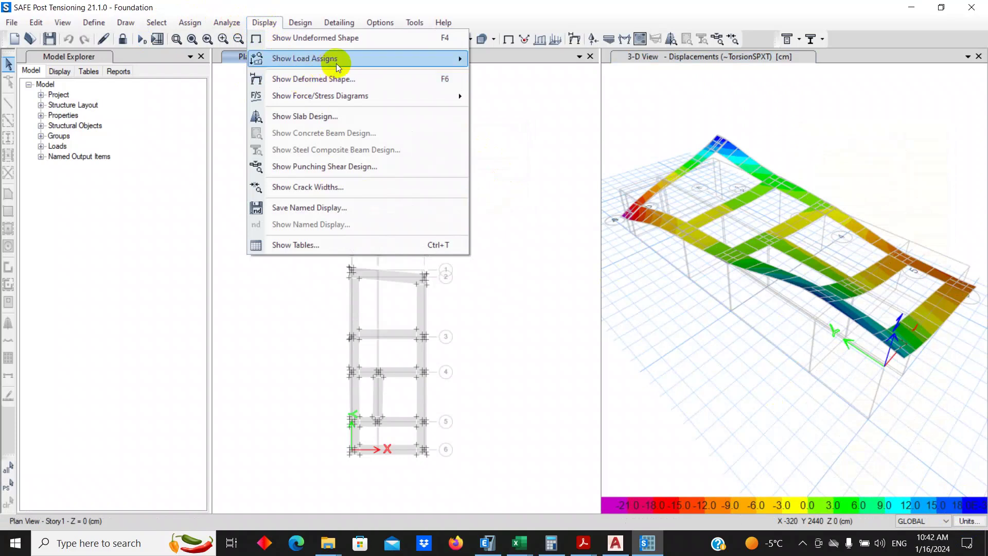
pyautogui.moveTo(455, 100)
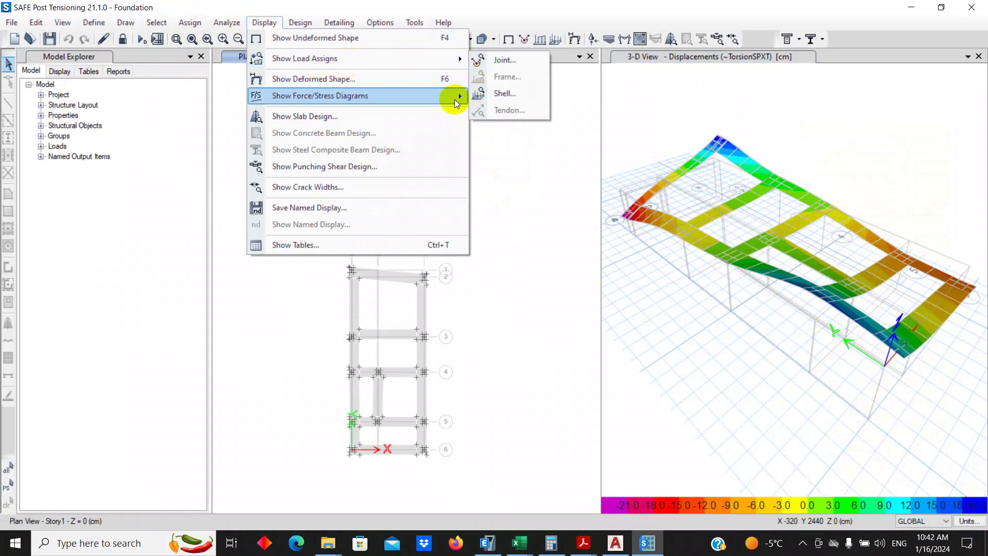
pyautogui.click(512, 109)
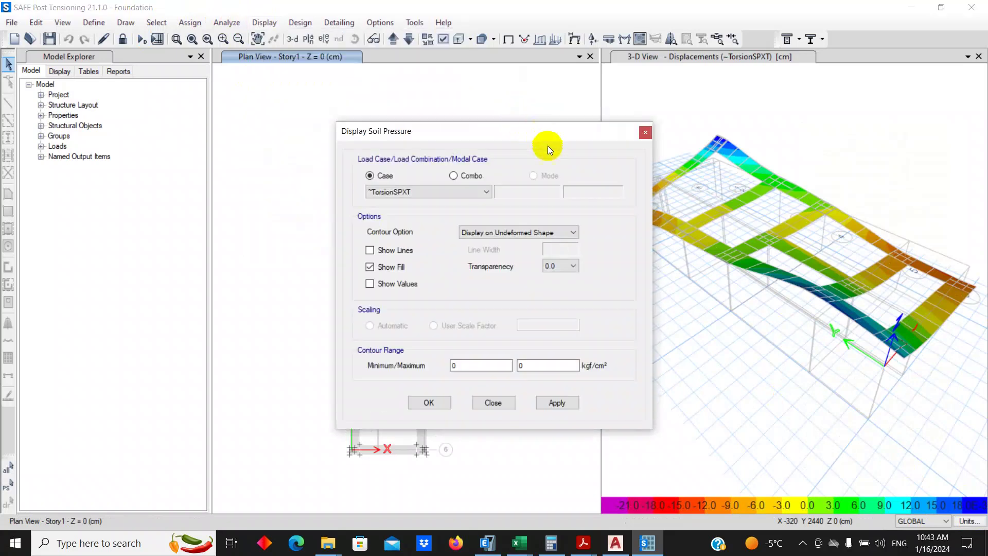
pyautogui.click(443, 189)
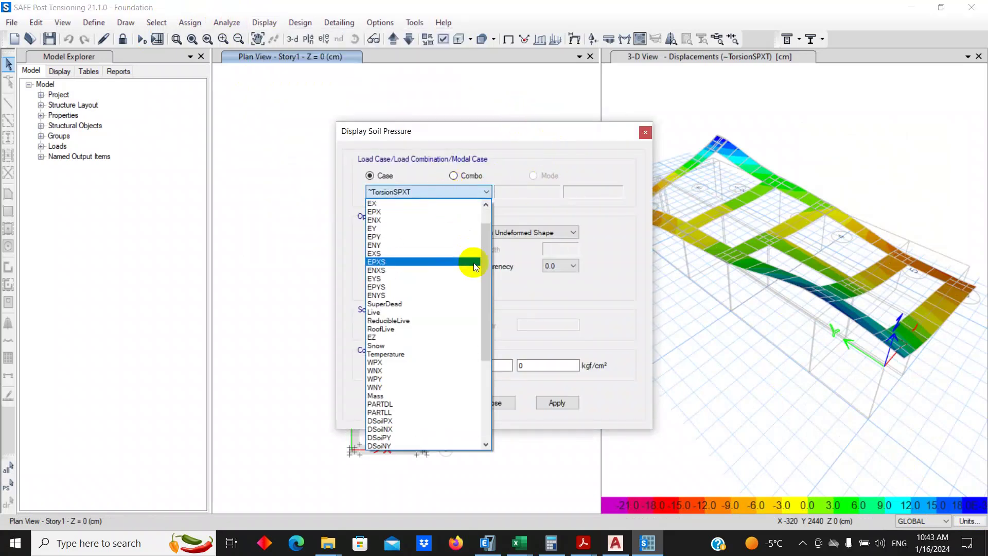
pyautogui.scroll(-2, 472, 265)
pyautogui.scroll(-3, 473, 268)
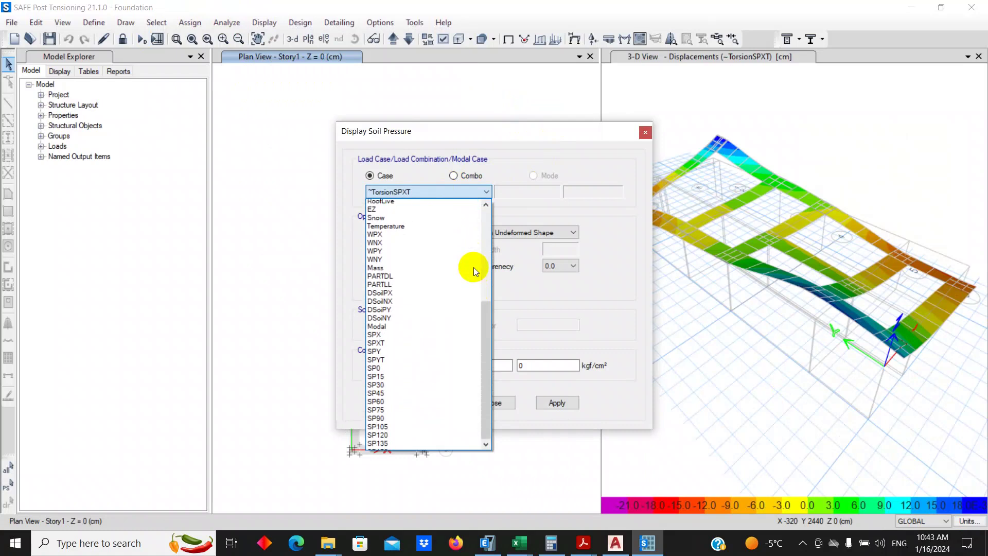
pyautogui.click(570, 208)
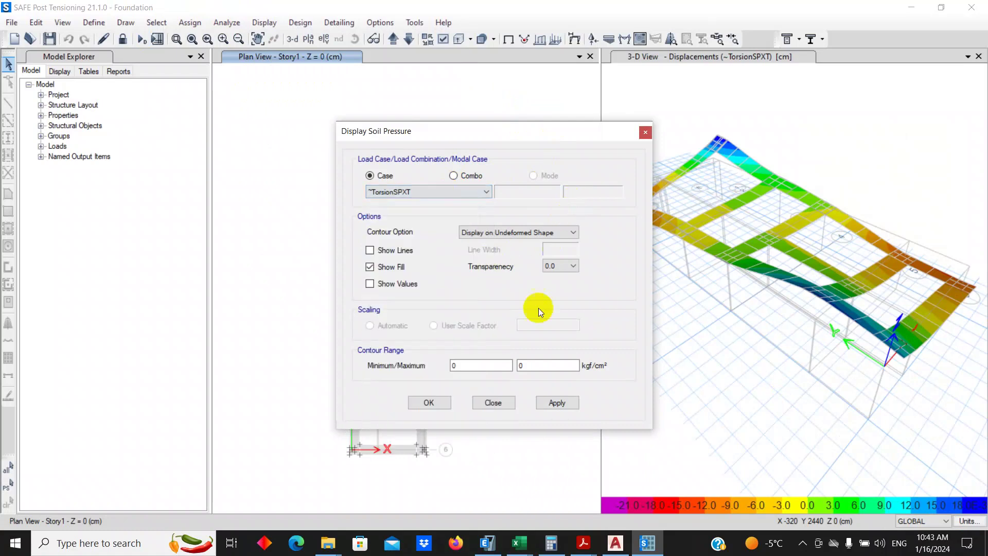
pyautogui.click(493, 401)
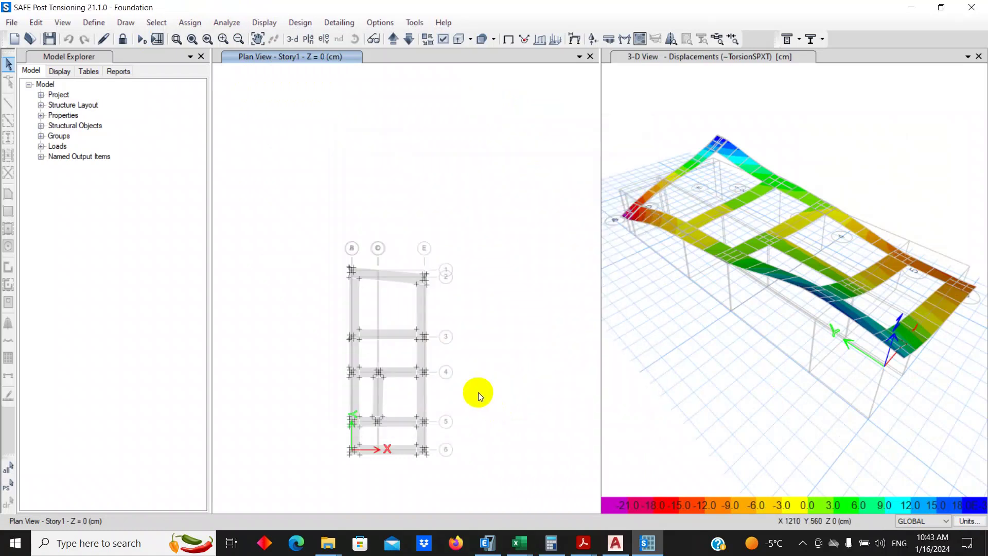
# Step: Unlock the model and convert load combinations Soil1 through Soil100 to nonlinear cases
pyautogui.click(122, 43)
pyautogui.click(502, 320)
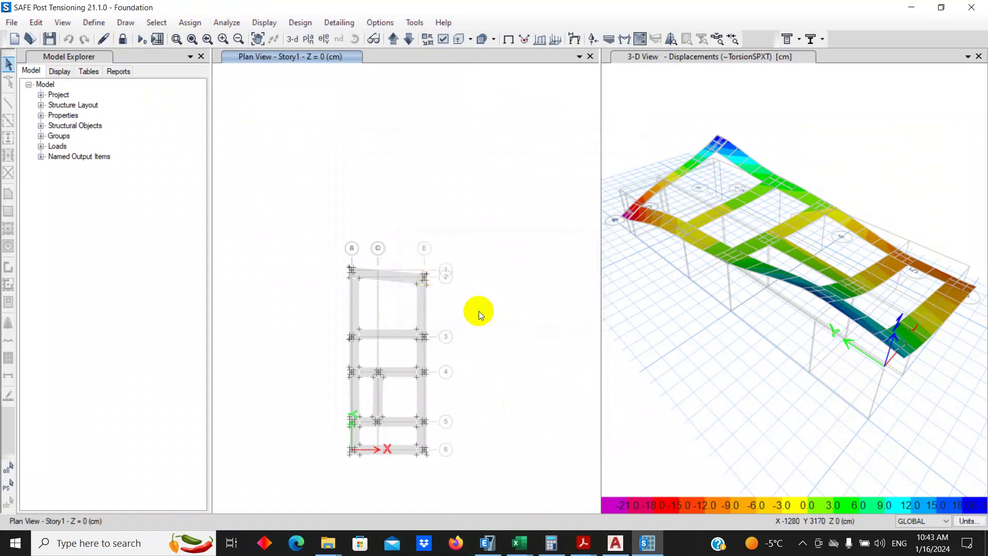
pyautogui.click(83, 23)
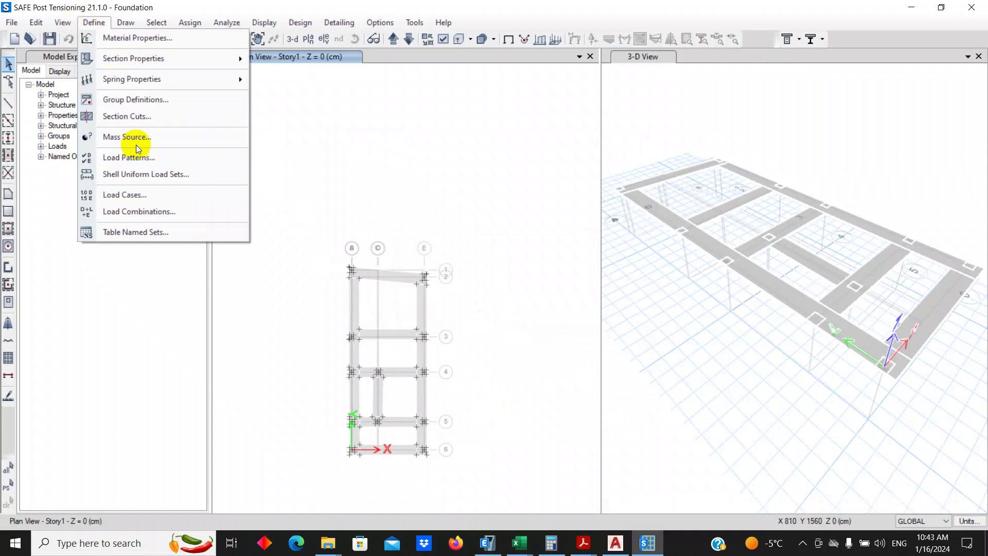
pyautogui.click(166, 211)
pyautogui.moveTo(481, 225); pyautogui.dragTo(491, 294)
pyautogui.scroll(3, 420, 251)
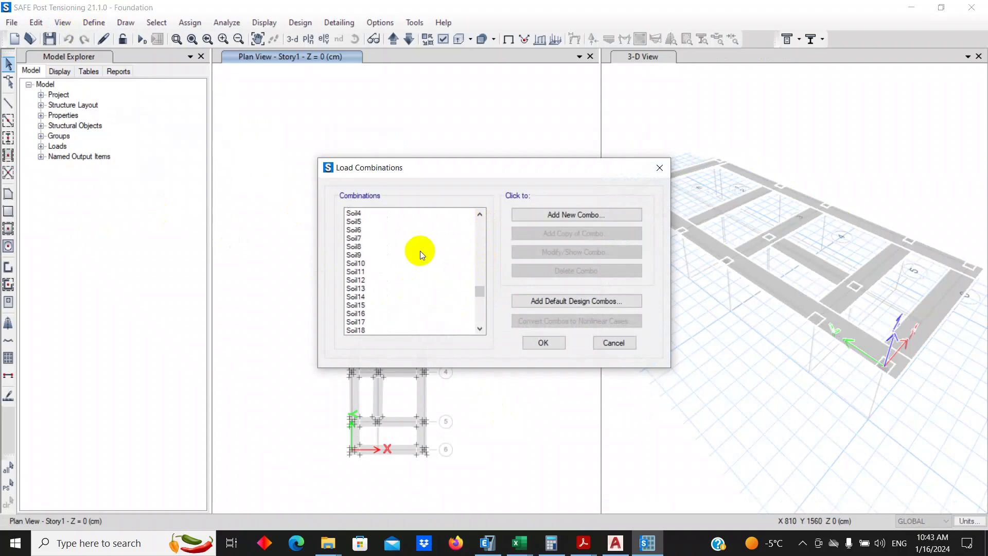
pyautogui.click(387, 239)
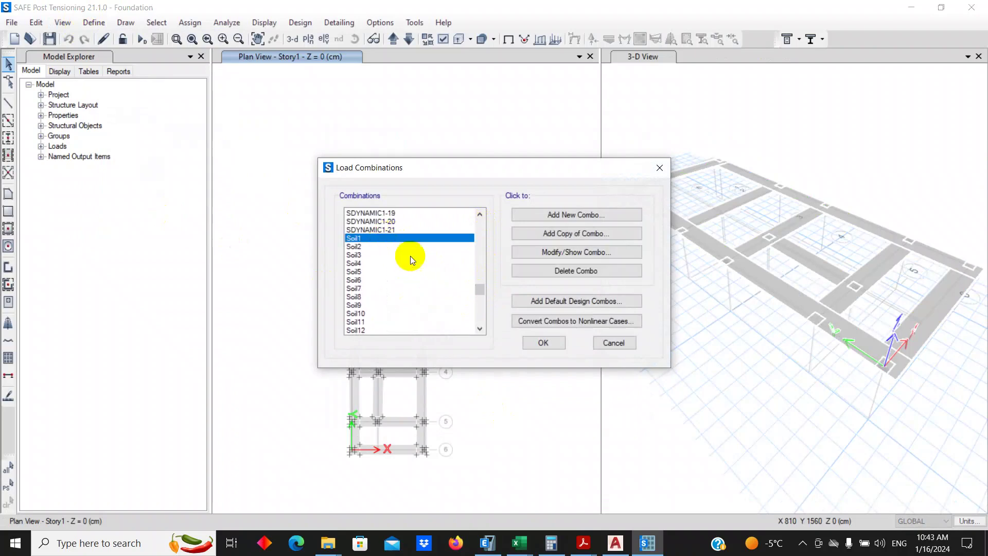
pyautogui.scroll(-15, 418, 284)
pyautogui.scroll(-15, 418, 286)
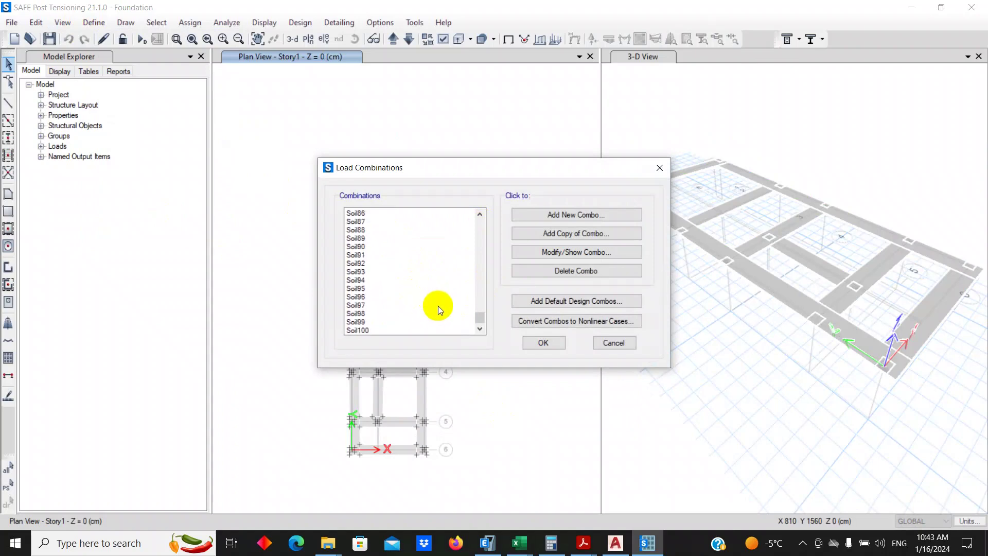
pyautogui.keyDown('shift'); pyautogui.click(375, 329); pyautogui.keyUp('shift')
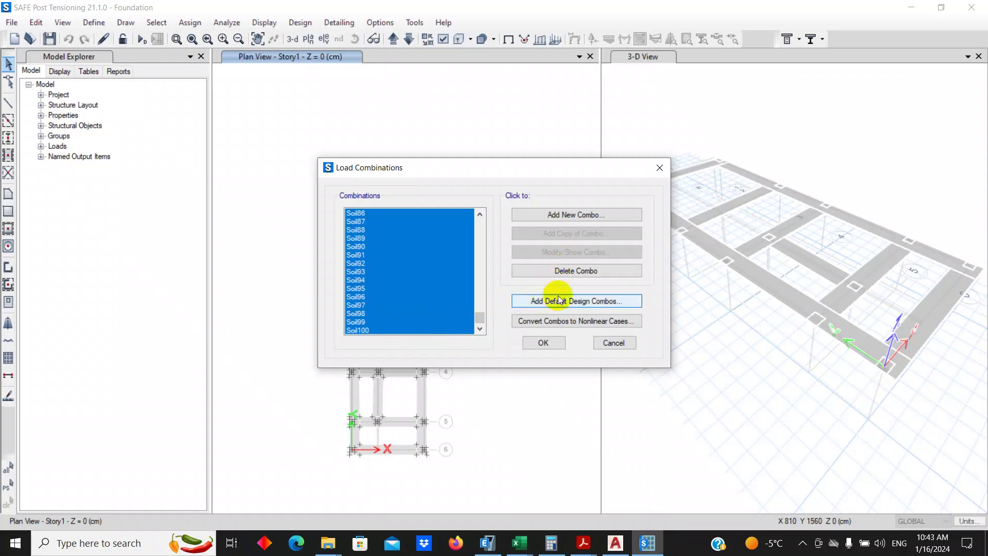
pyautogui.click(551, 321)
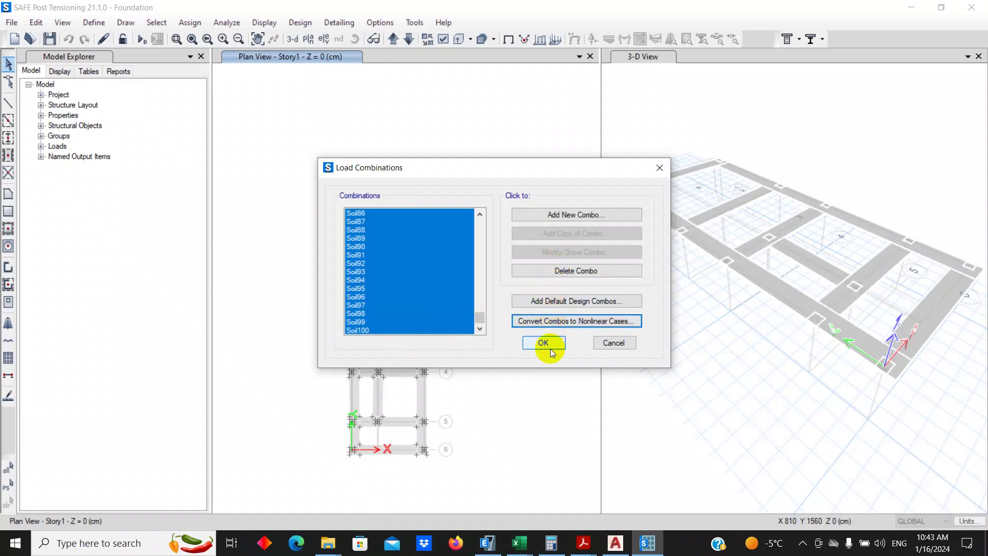
pyautogui.click(548, 342)
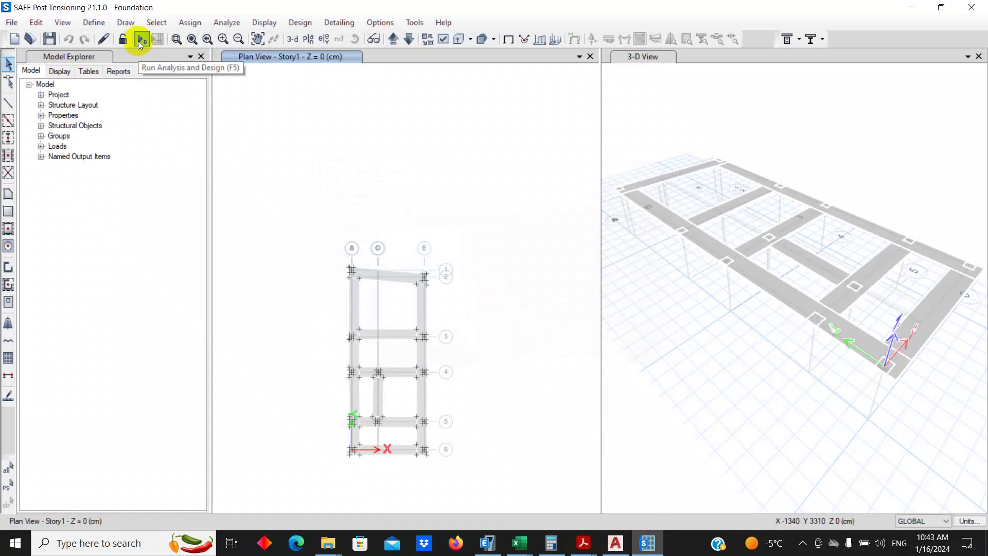
# Step: Examine the defined load cases and the load case data of Soil45-NL, leaving its settings unmodified
pyautogui.click(95, 23)
pyautogui.click(129, 194)
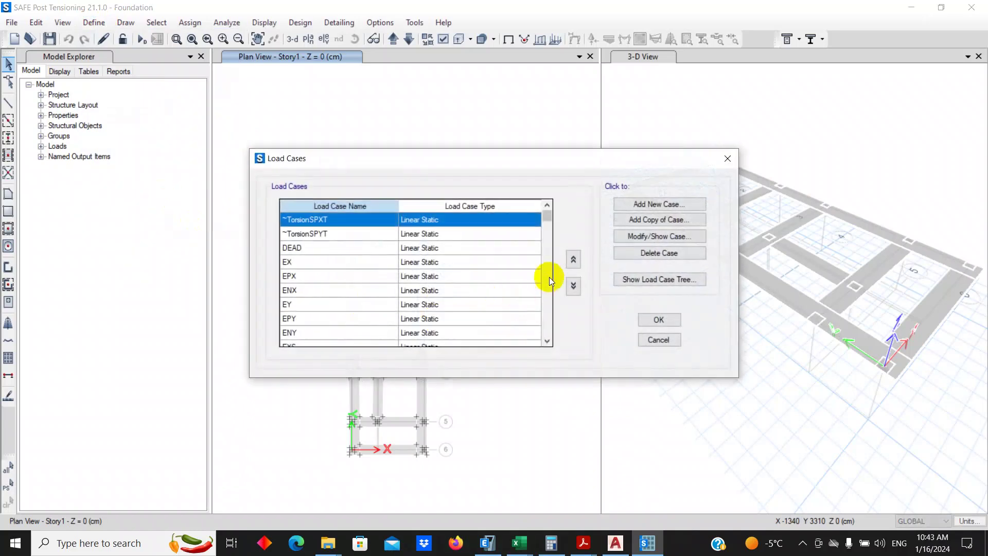
pyautogui.moveTo(546, 227); pyautogui.dragTo(545, 287)
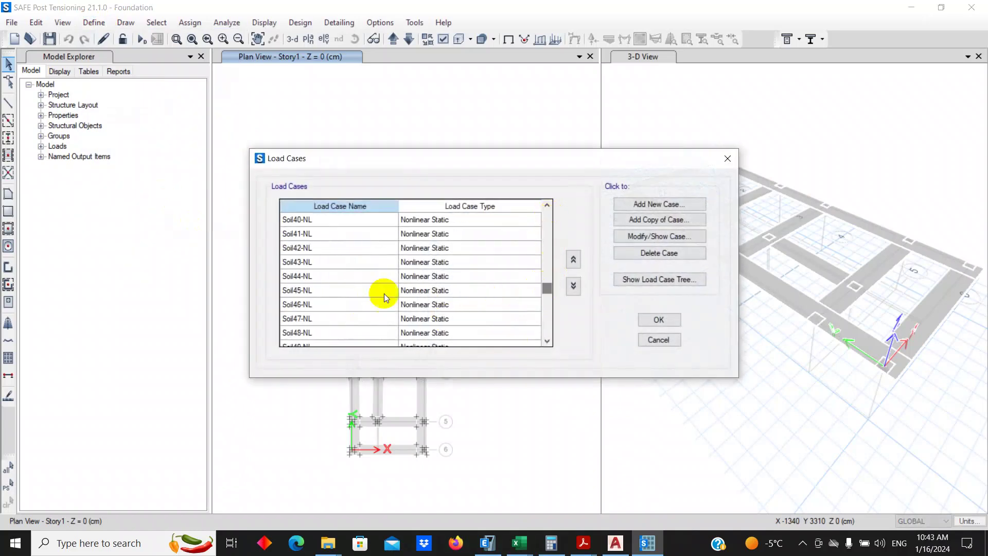
pyautogui.click(343, 292)
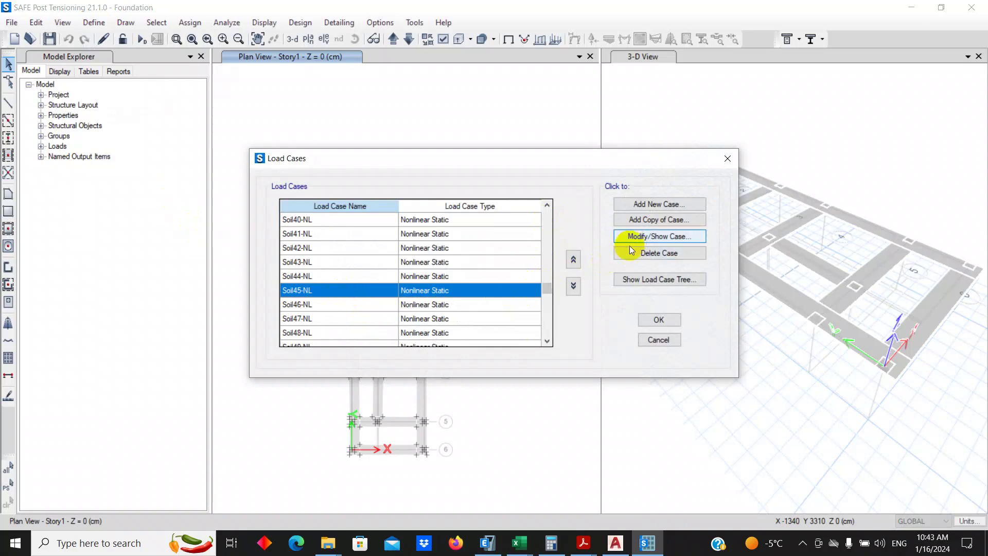
pyautogui.click(616, 232)
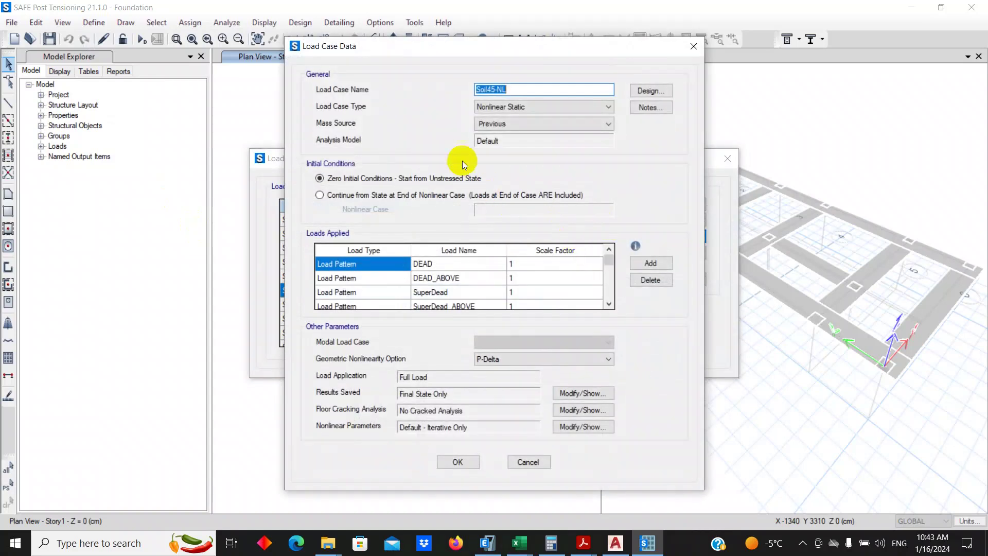
pyautogui.click(534, 458)
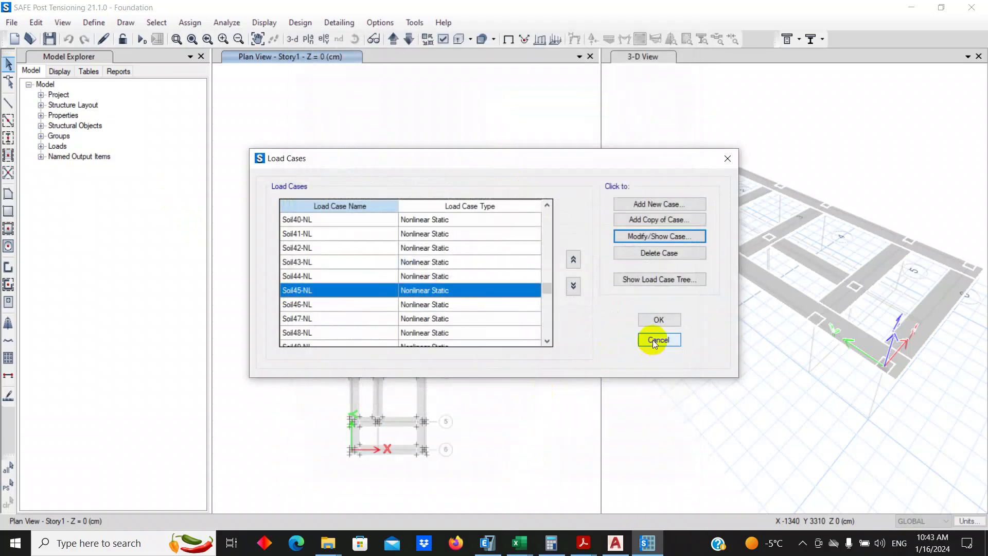
pyautogui.click(656, 321)
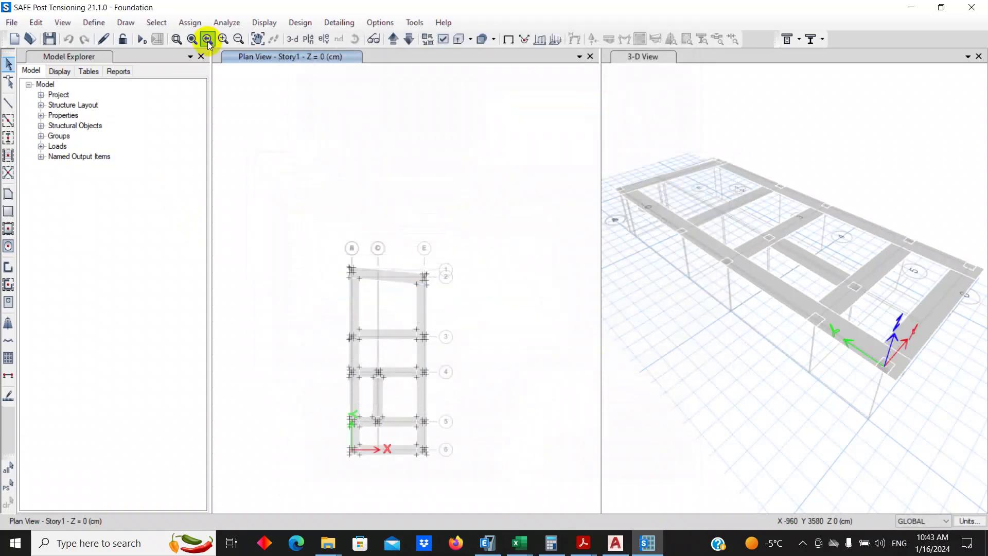
# Step: Run the analysis and choose load case Soil1-NL for the soil pressure display in the 3-D view
pyautogui.click(142, 39)
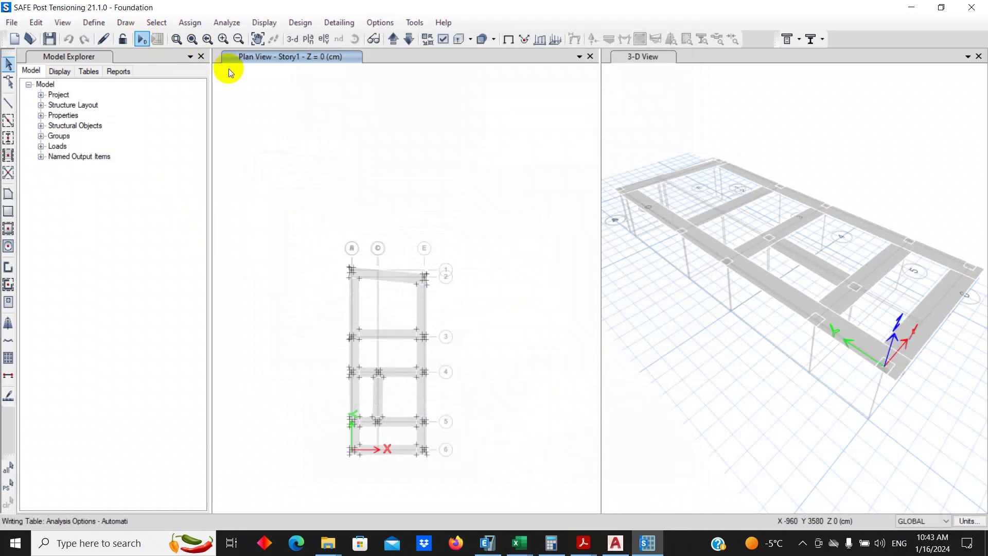
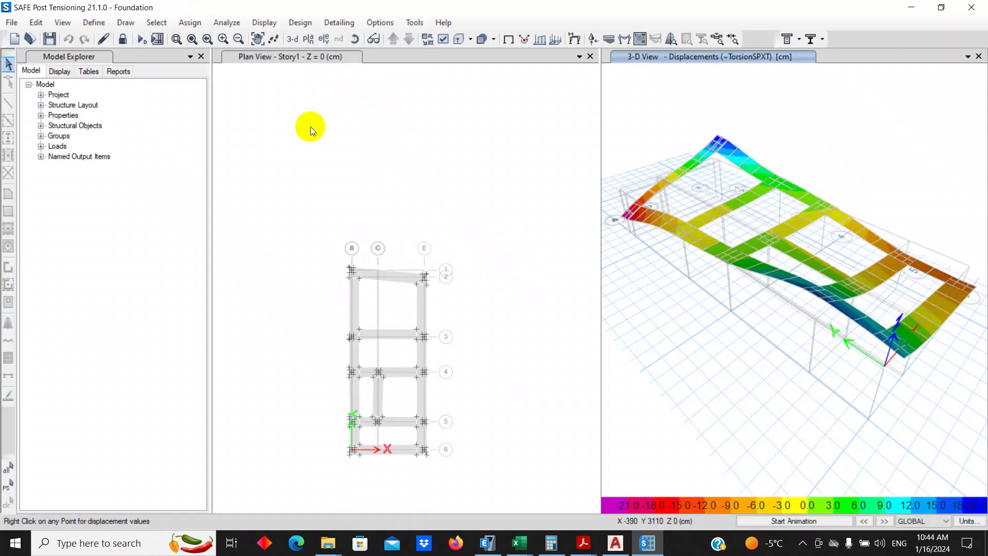
pyautogui.click(264, 22)
pyautogui.moveTo(306, 98)
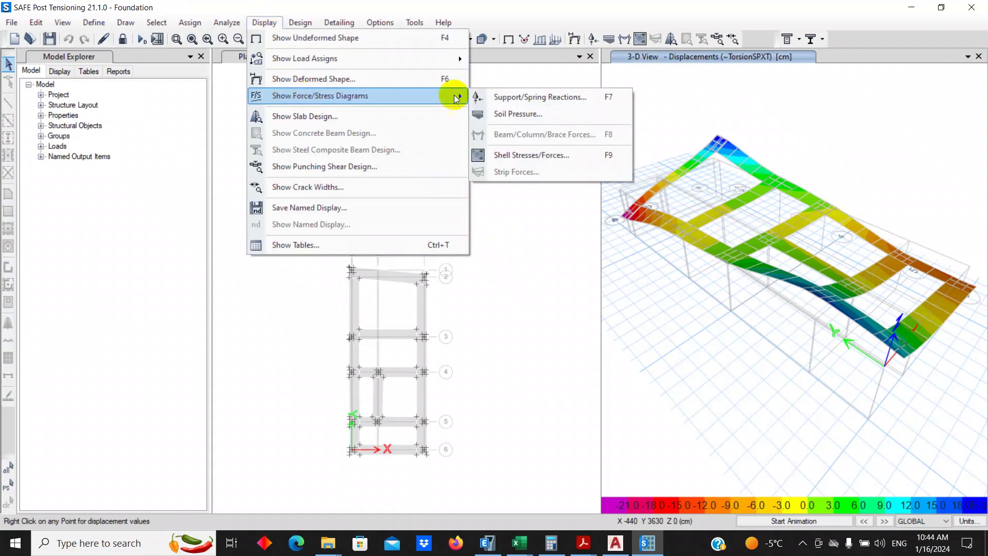
pyautogui.click(551, 114)
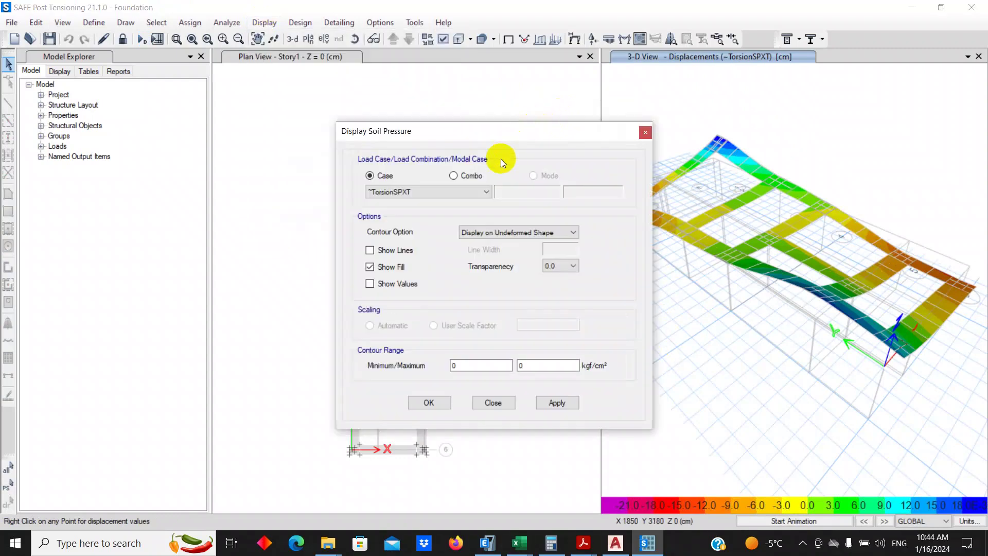
pyautogui.click(455, 193)
pyautogui.scroll(-5, 456, 245)
pyautogui.scroll(-10, 453, 248)
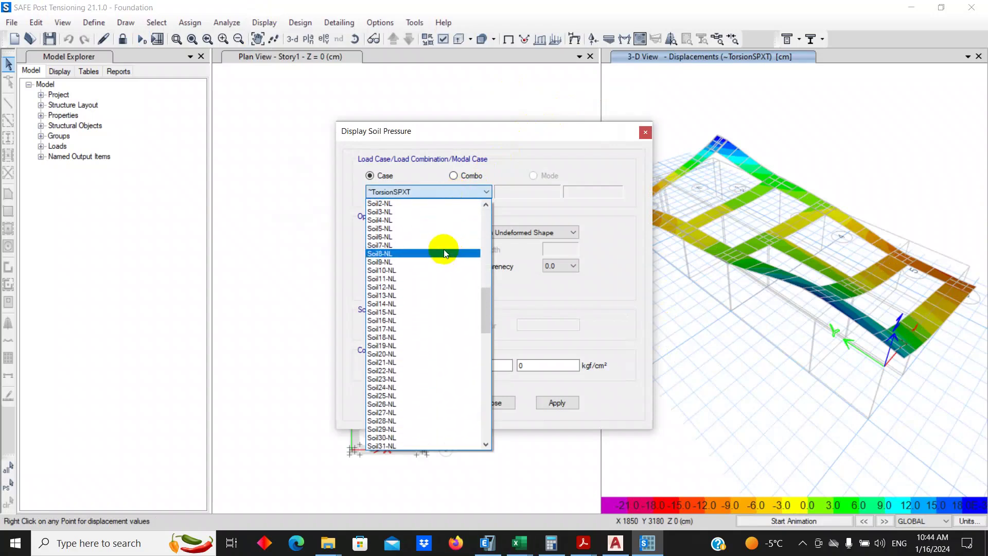
pyautogui.scroll(3, 445, 249)
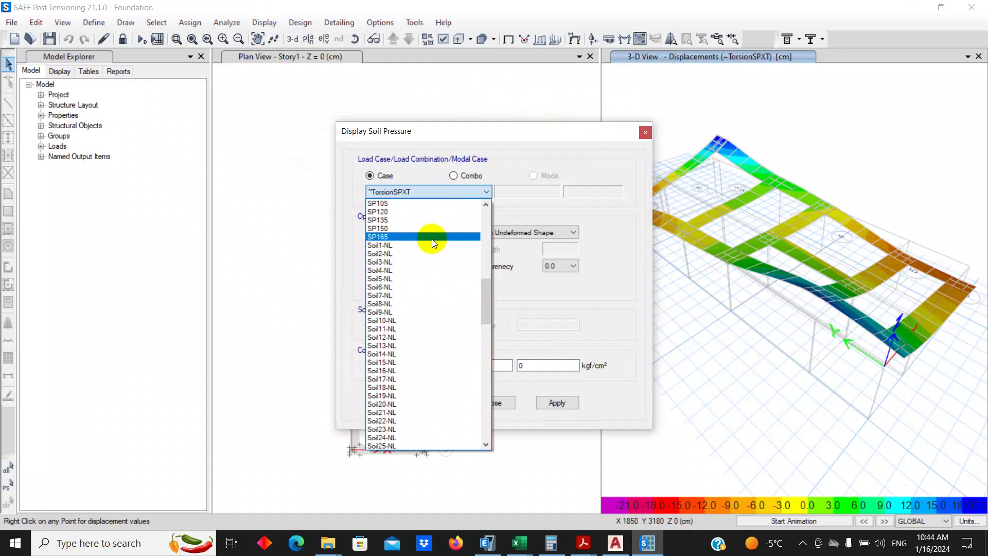
pyautogui.click(431, 245)
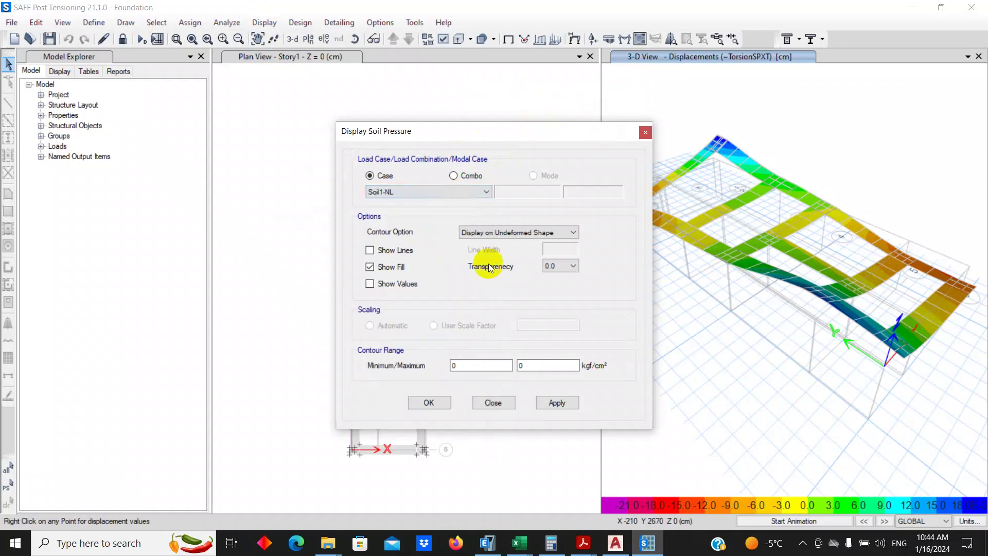
# Step: Set the contour range minimum to -1.5 kgf/cm² and apply the soil pressure display to the 3-D view
pyautogui.click(474, 365)
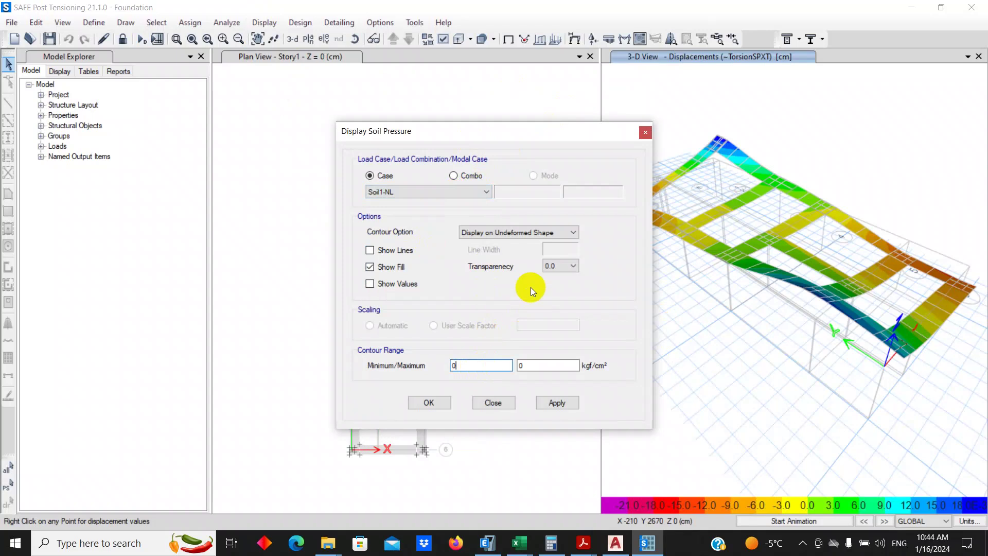
pyautogui.press('BackSpace')
pyautogui.write('-1.5')
pyautogui.click(430, 402)
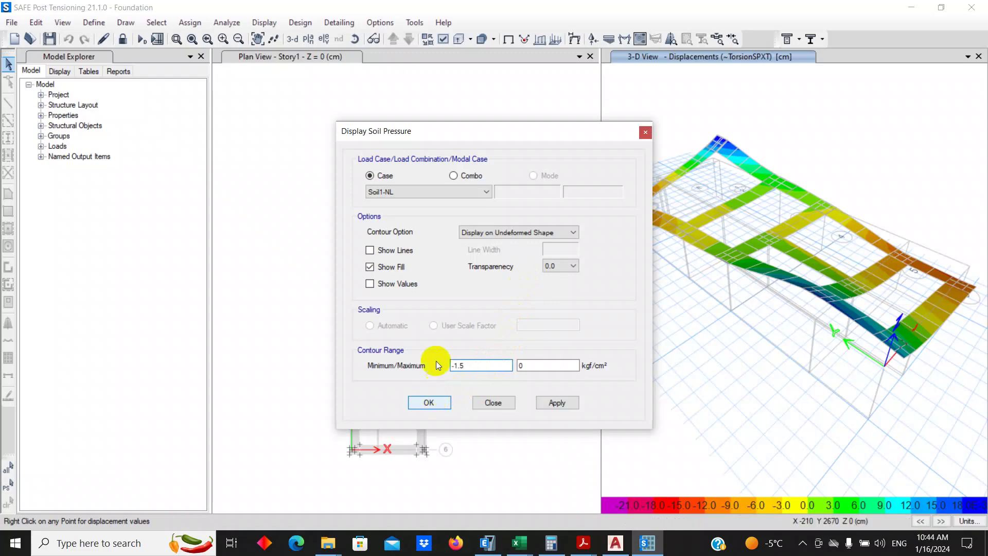
# Step: Display the Soil1-NL soil pressure in the plan view with a contour range minimum of -1.5 kgf/cm²
pyautogui.click(397, 190)
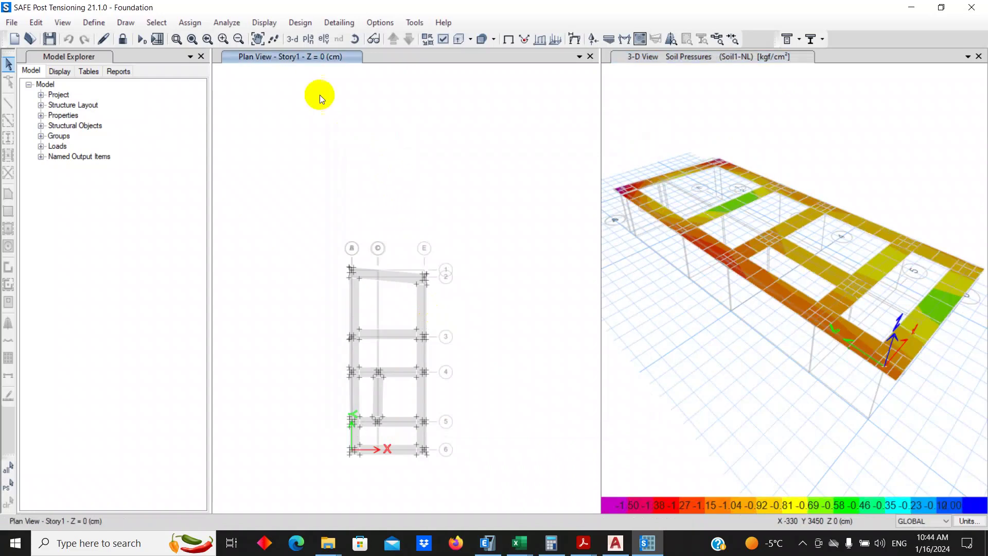
pyautogui.click(264, 23)
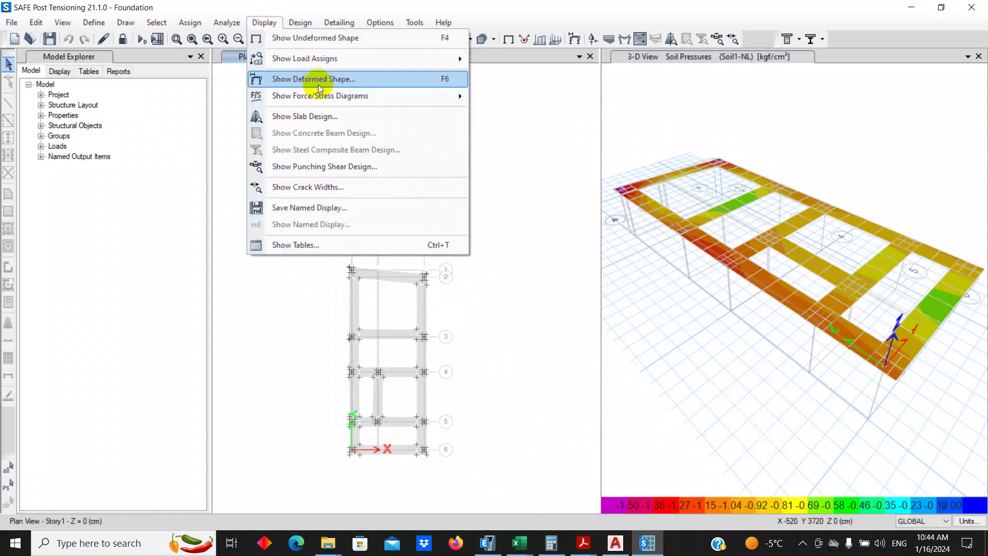
pyautogui.moveTo(319, 95)
pyautogui.click(511, 114)
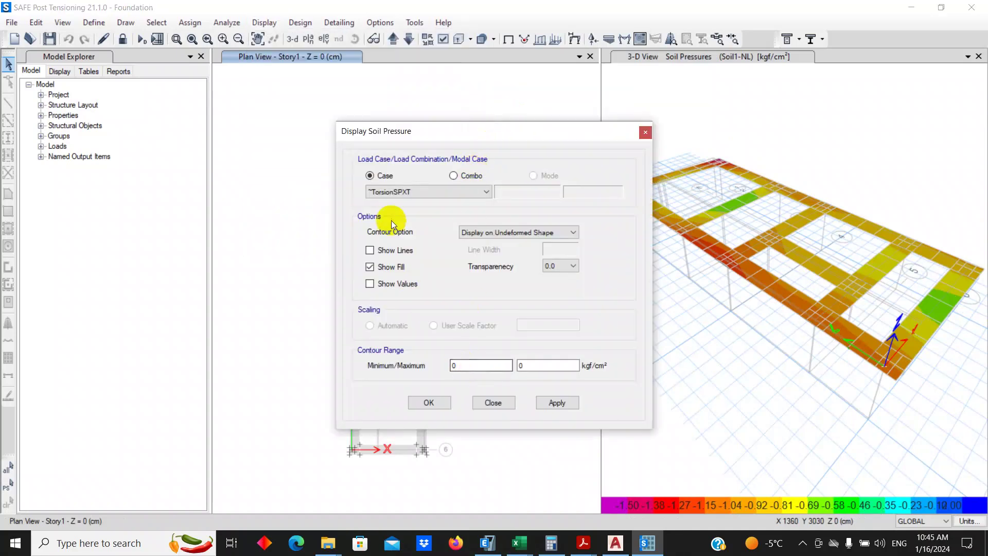
pyautogui.click(407, 192)
pyautogui.scroll(-1, 406, 261)
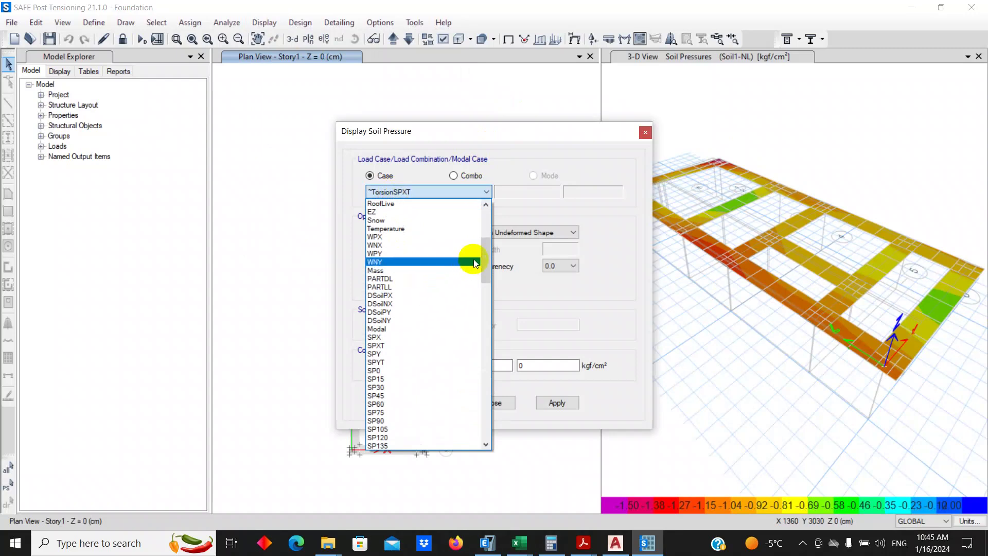
pyautogui.moveTo(487, 248); pyautogui.dragTo(489, 279)
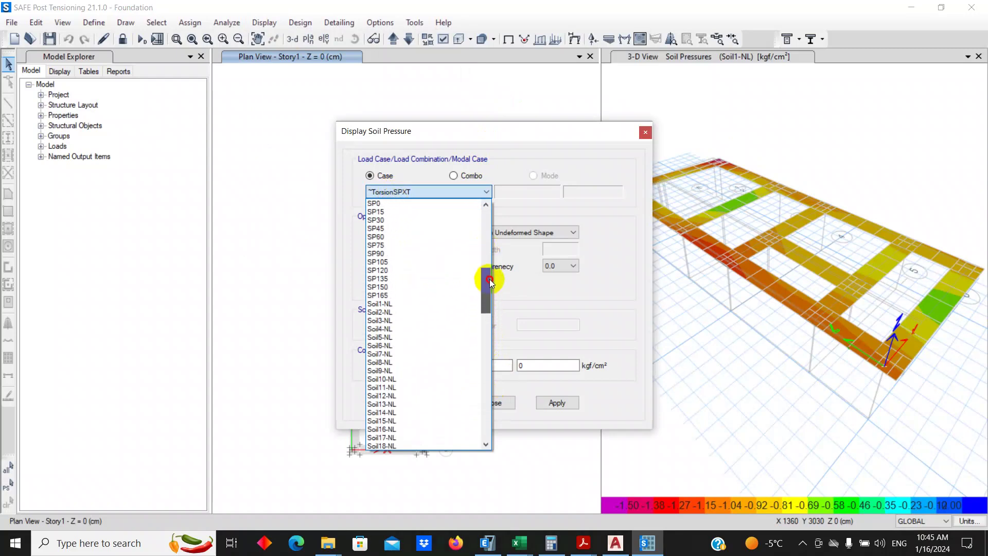
pyautogui.click(425, 303)
pyautogui.doubleClick(454, 364)
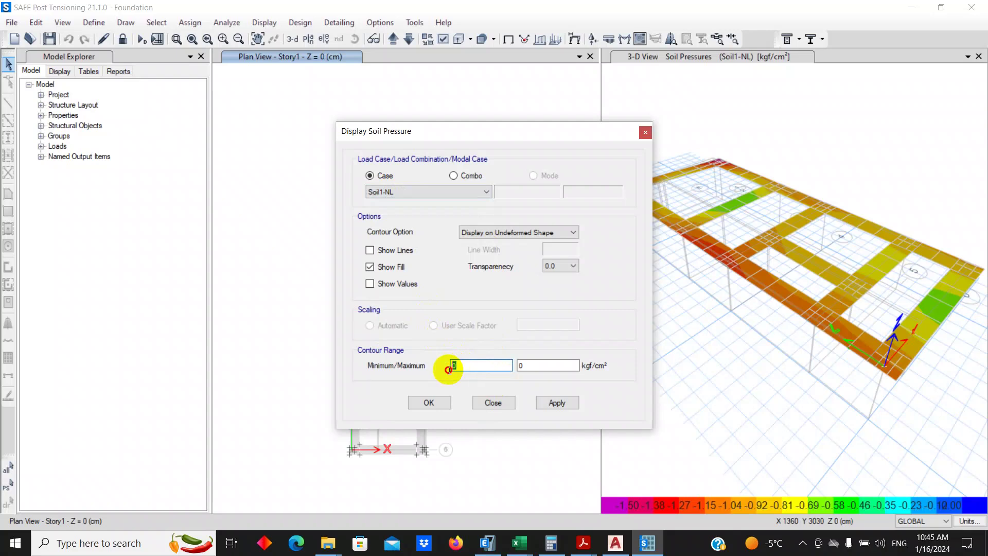
pyautogui.write('-1.5')
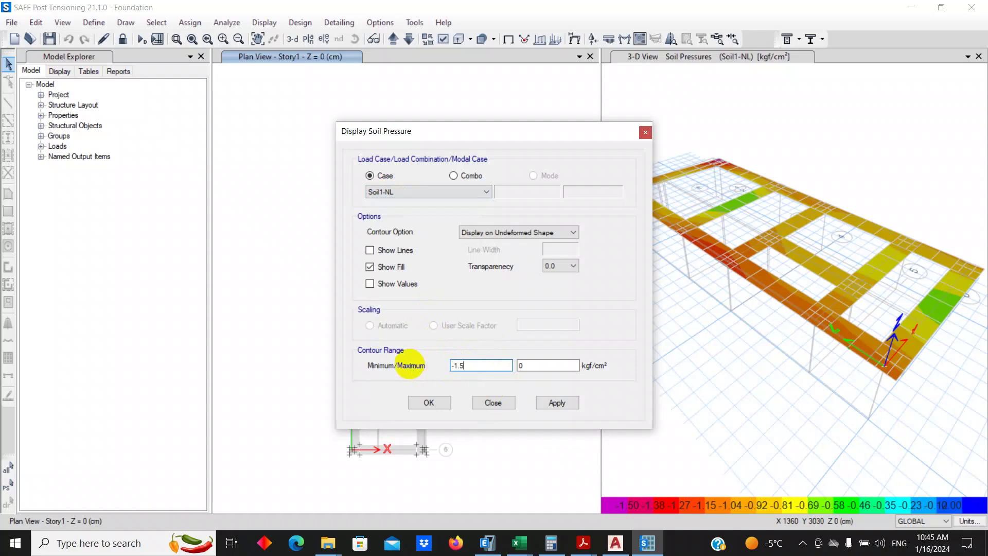
pyautogui.click(432, 402)
# Step: Examine the plan soil pressures for Soil1-NL and Soil2-NL, reading values along the strip near grids 1 and 2
pyautogui.scroll(5, 411, 347)
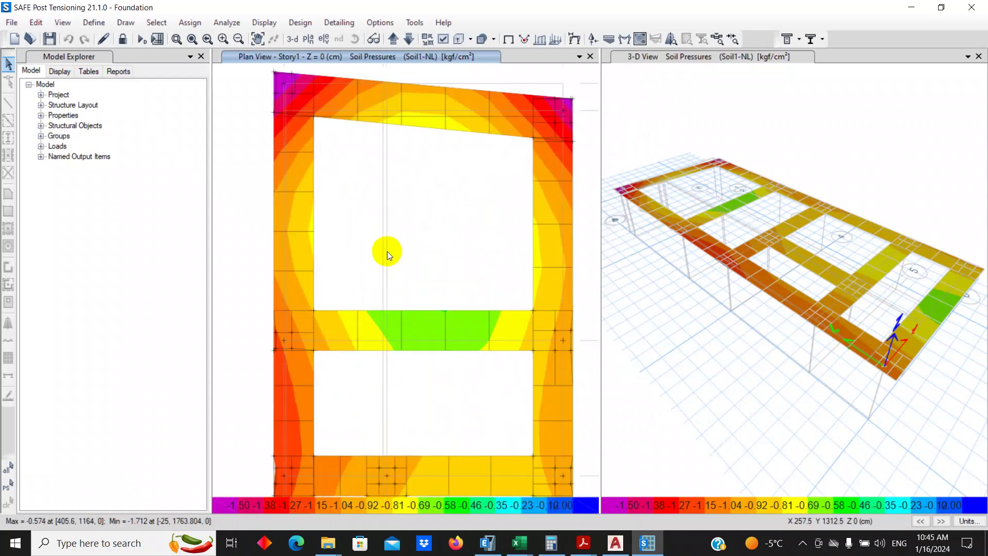
pyautogui.scroll(-2, 387, 252)
pyautogui.scroll(-1, 504, 331)
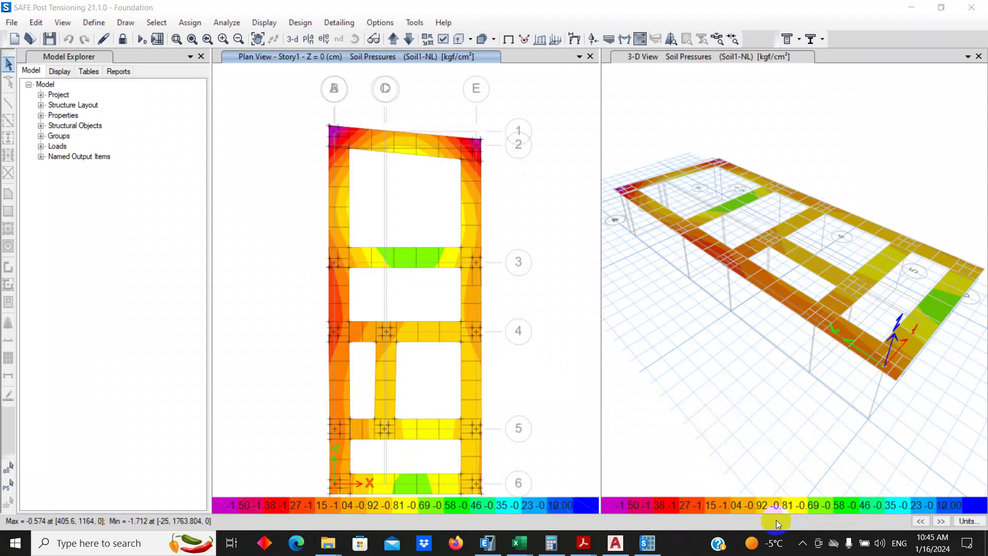
pyautogui.click(942, 522)
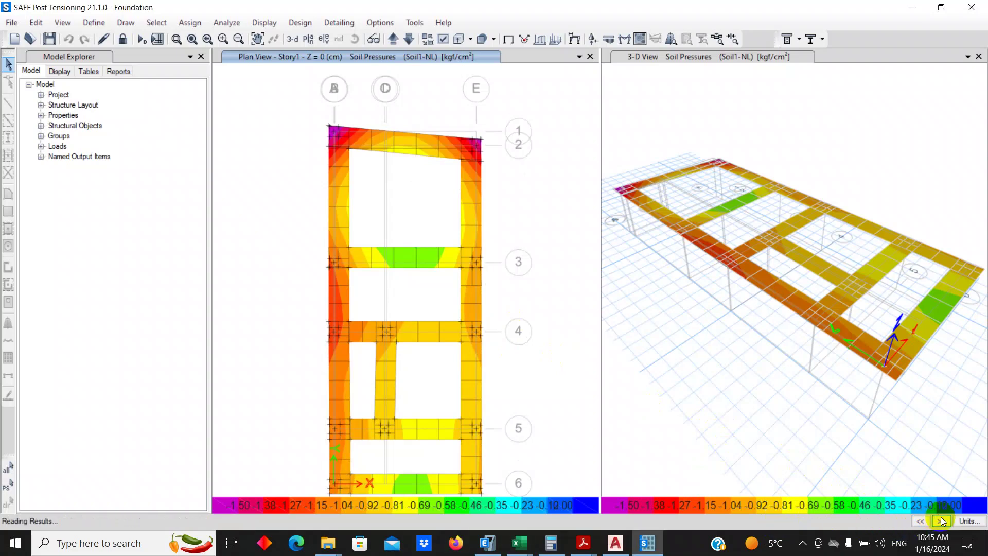
pyautogui.moveTo(341, 134)
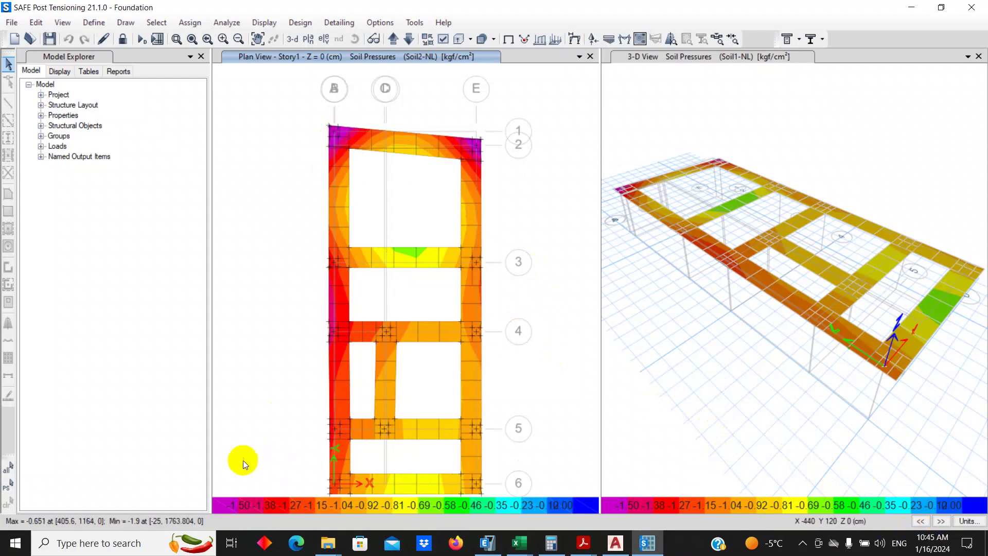
pyautogui.moveTo(468, 138)
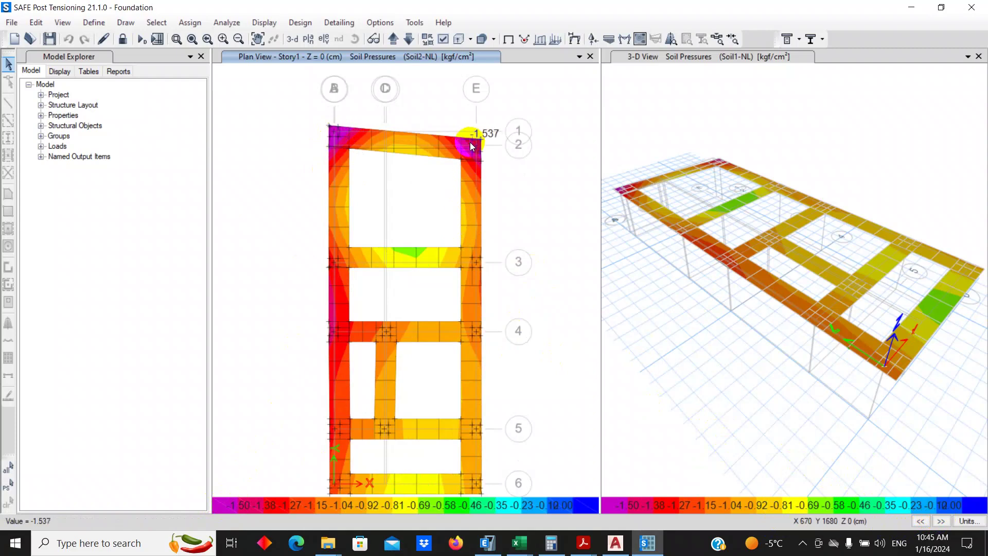
pyautogui.moveTo(381, 137)
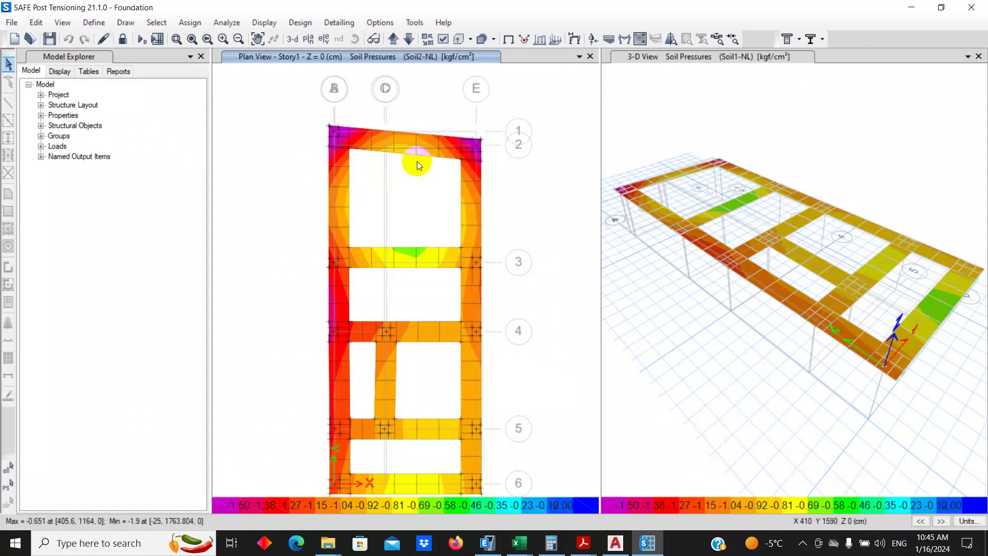
pyautogui.moveTo(462, 163)
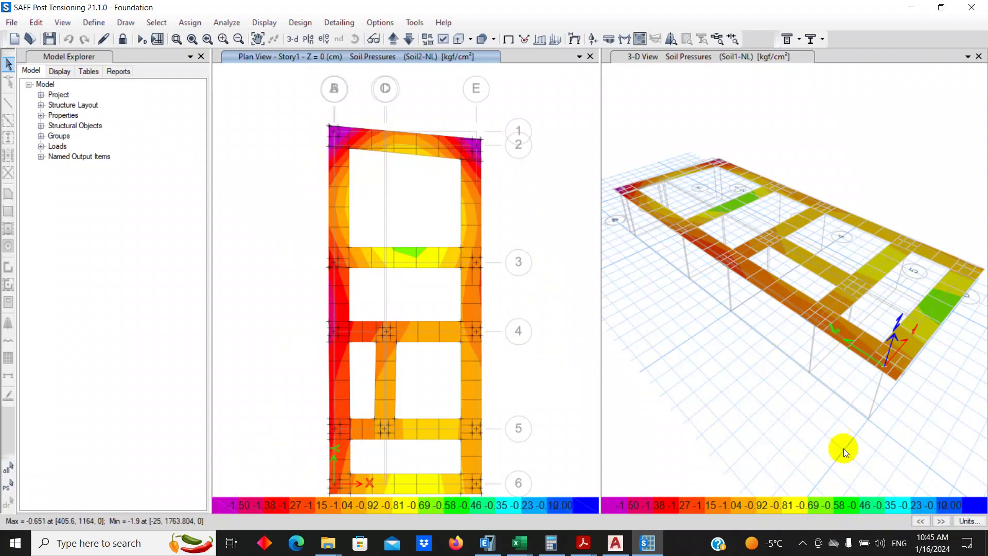
# Step: Step the plan view through cases Soil3-NL to Soil8-NL and check the pressures along the strip at grid A
pyautogui.click(941, 521)
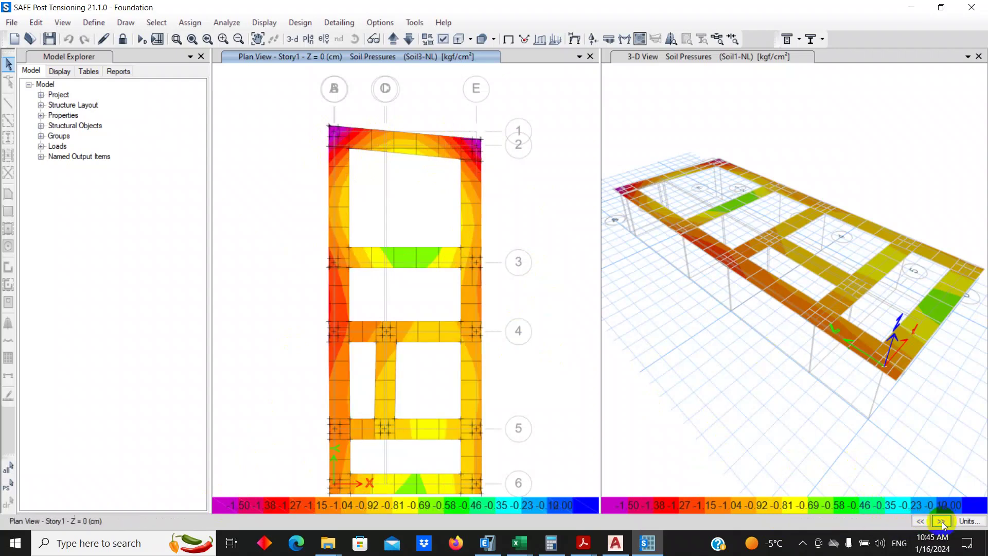
pyautogui.click(941, 521)
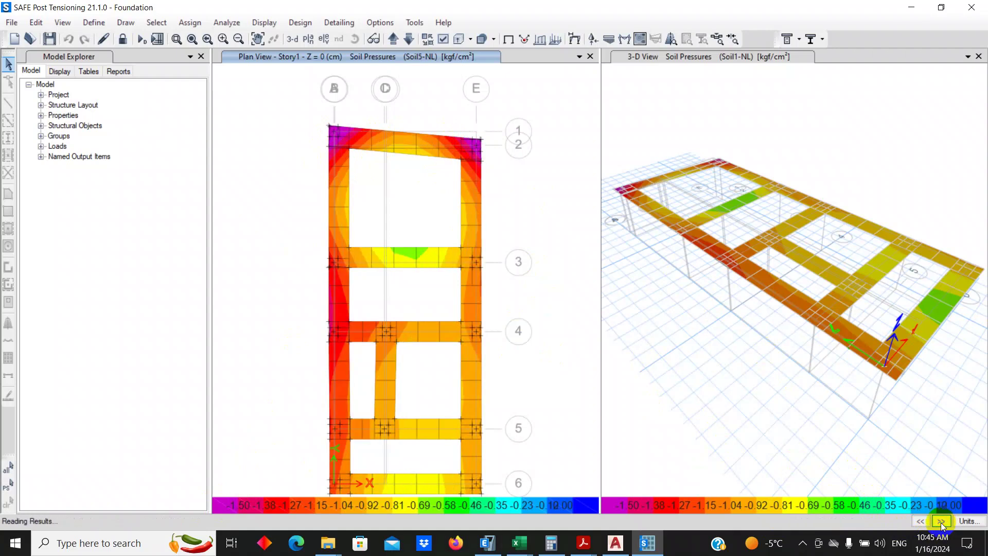
pyautogui.moveTo(529, 392); pyautogui.dragTo(516, 353, button='middle')
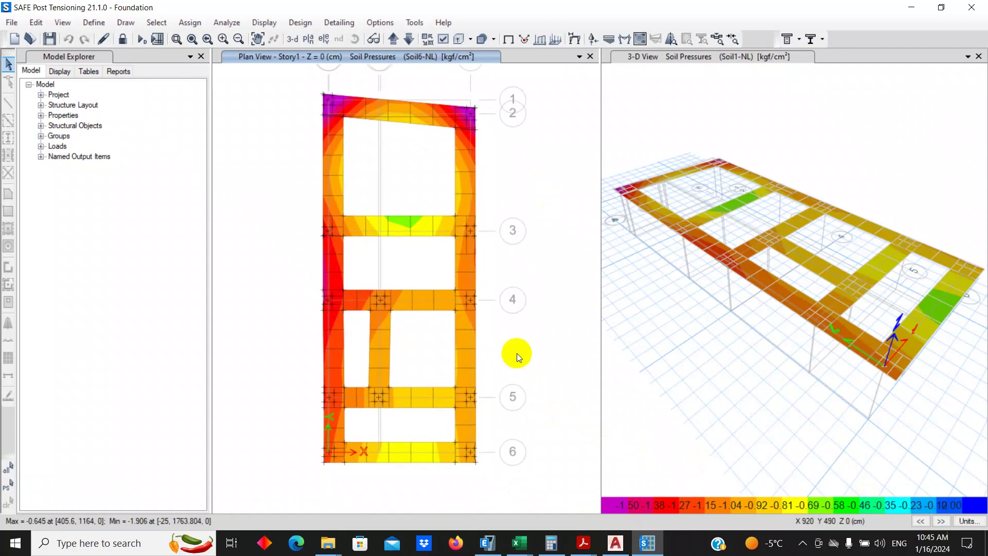
pyautogui.click(944, 524)
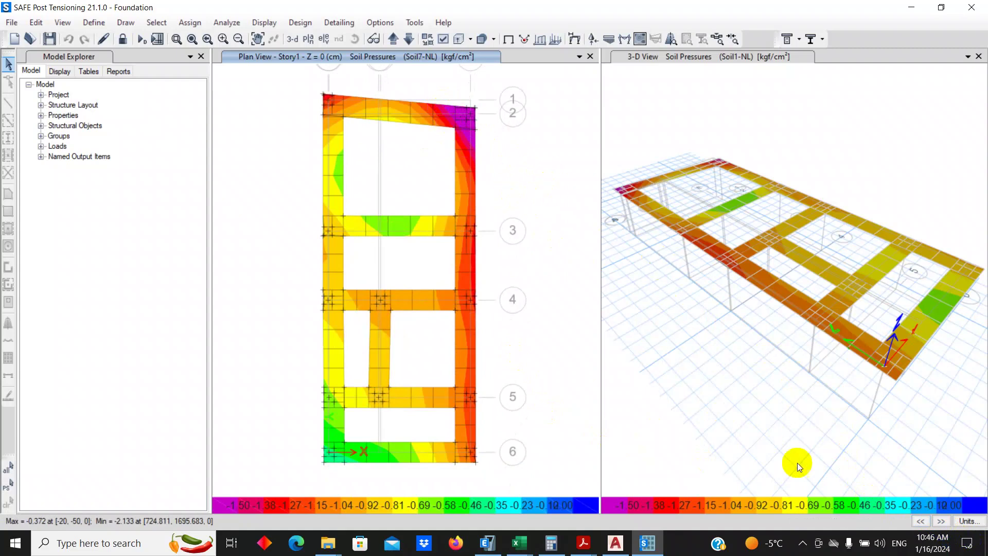
pyautogui.click(941, 522)
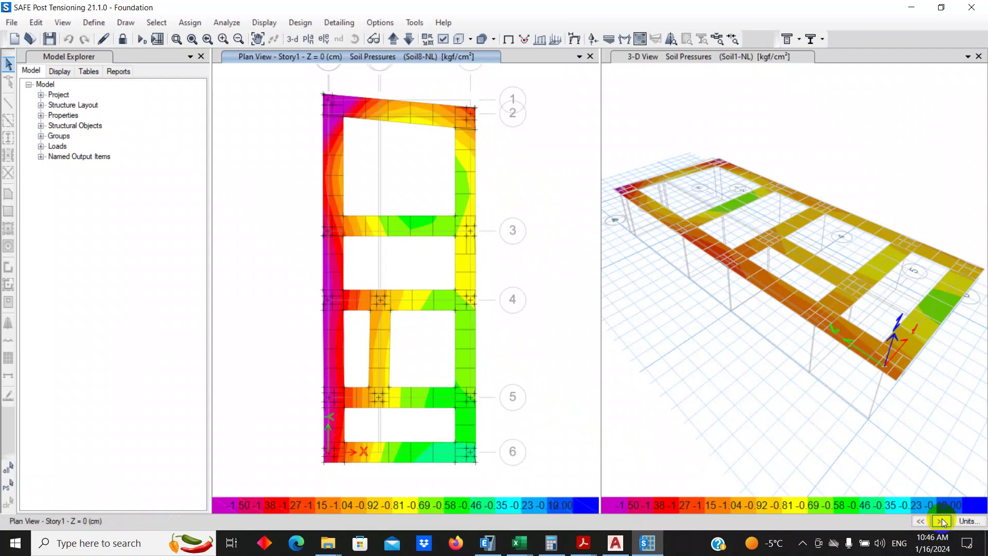
pyautogui.moveTo(332, 387)
pyautogui.moveTo(352, 109)
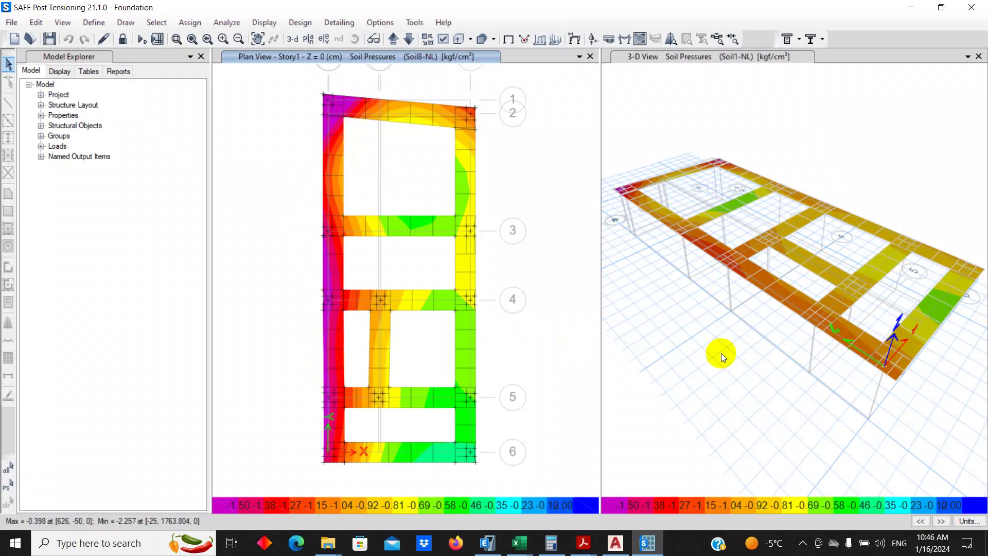
# Step: Step the plan view through cases Soil9-NL to Soil75-NL and check each soil pressure contour along the strips
pyautogui.click(939, 521)
pyautogui.click(939, 521)
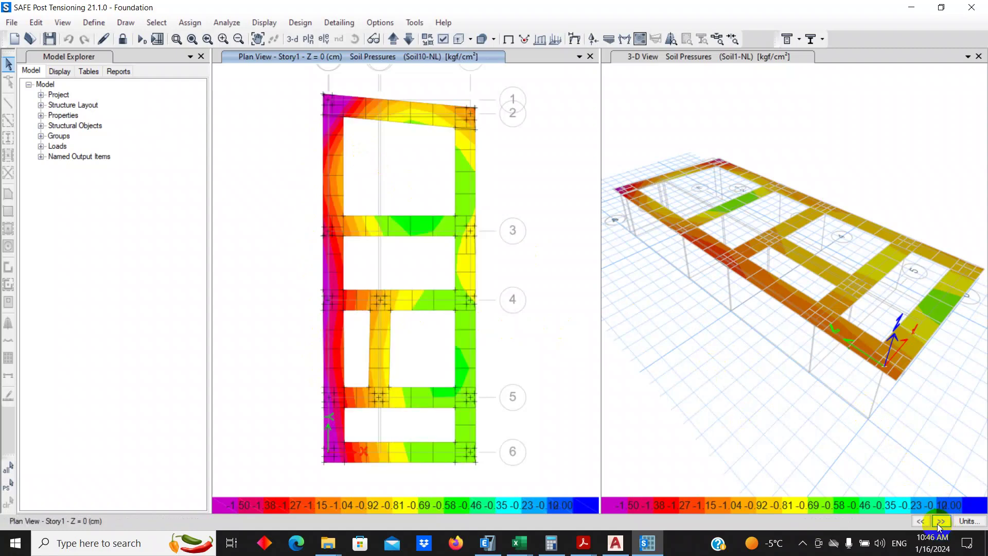
pyautogui.click(939, 521)
pyautogui.click(939, 521)
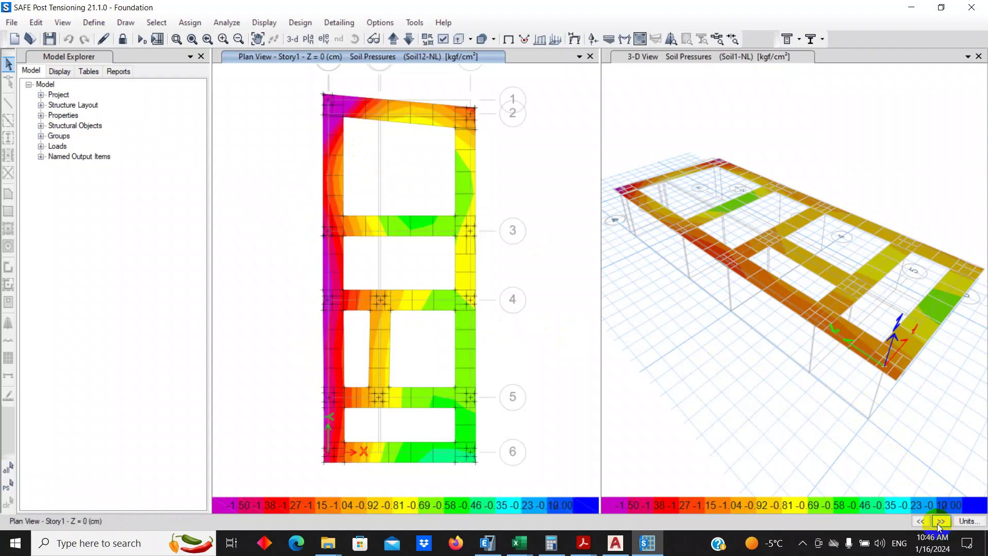
pyautogui.click(939, 521)
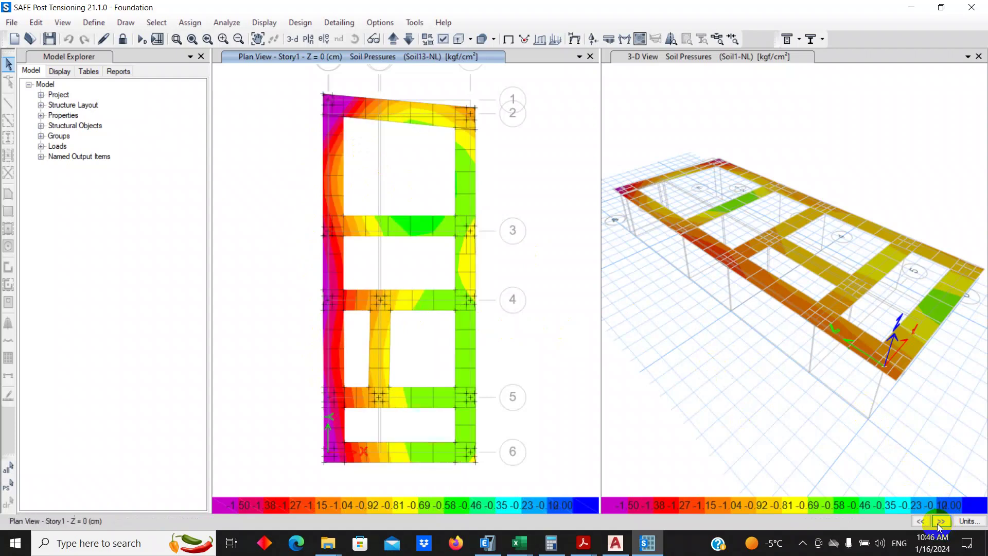
pyautogui.click(939, 521)
pyautogui.click(939, 521)
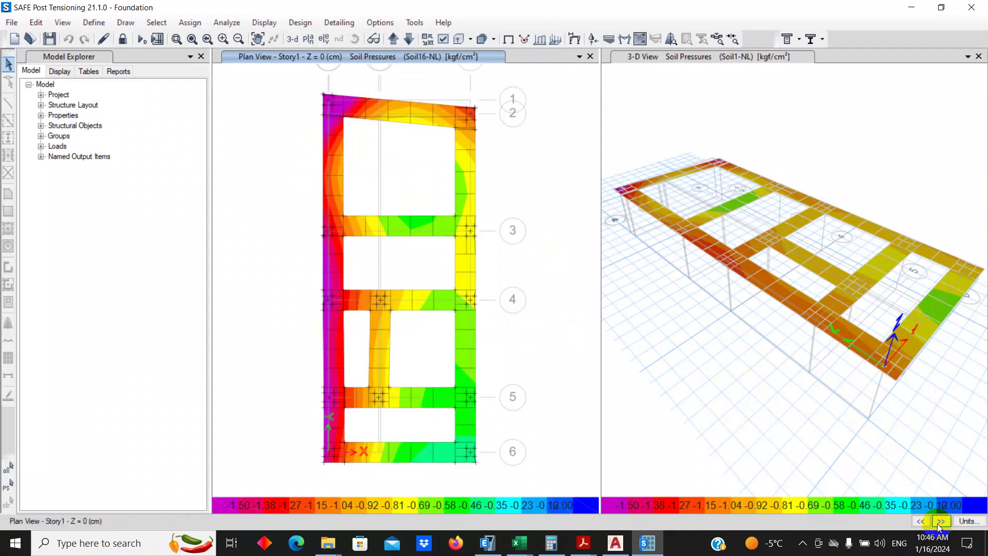
pyautogui.click(939, 521)
pyautogui.click(940, 521)
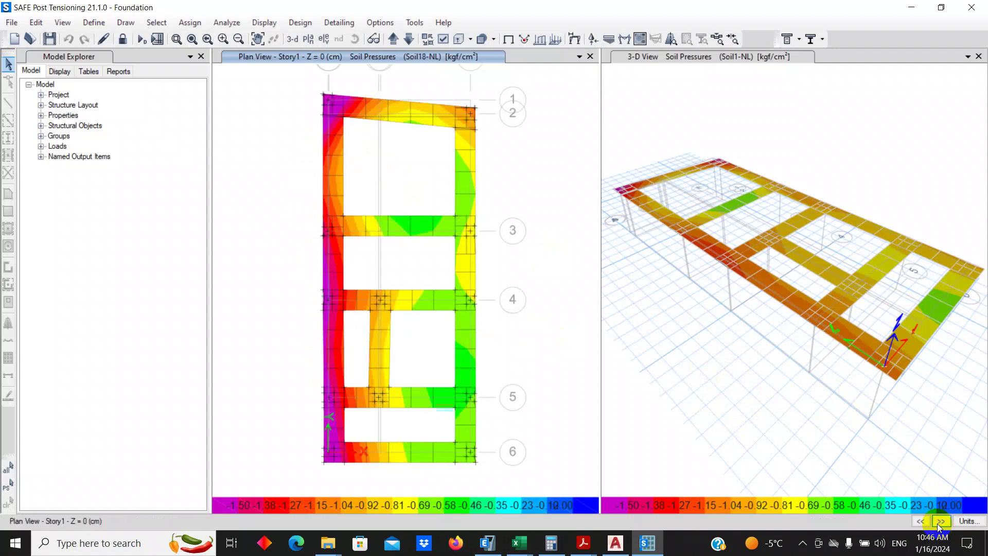
pyautogui.click(939, 521)
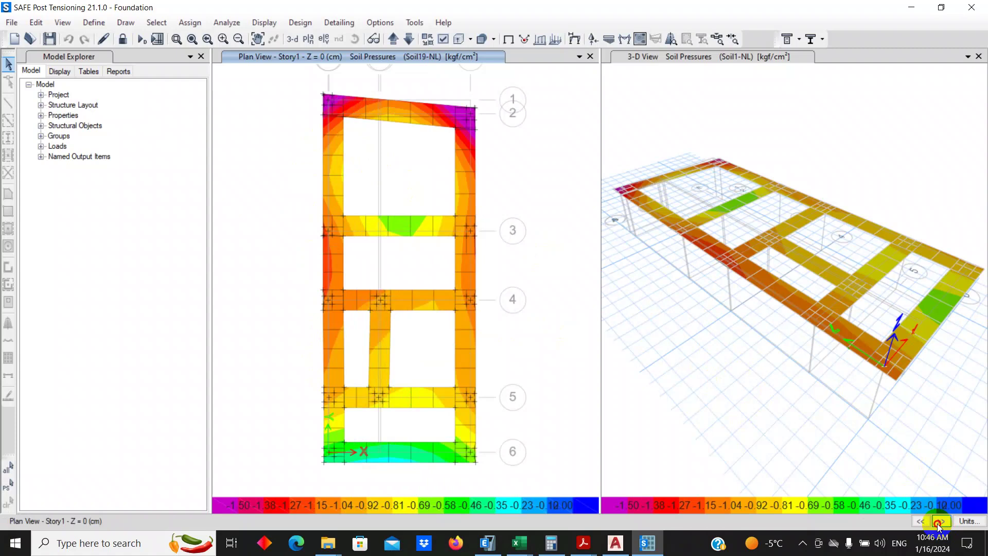
pyautogui.click(940, 521)
pyautogui.click(939, 521)
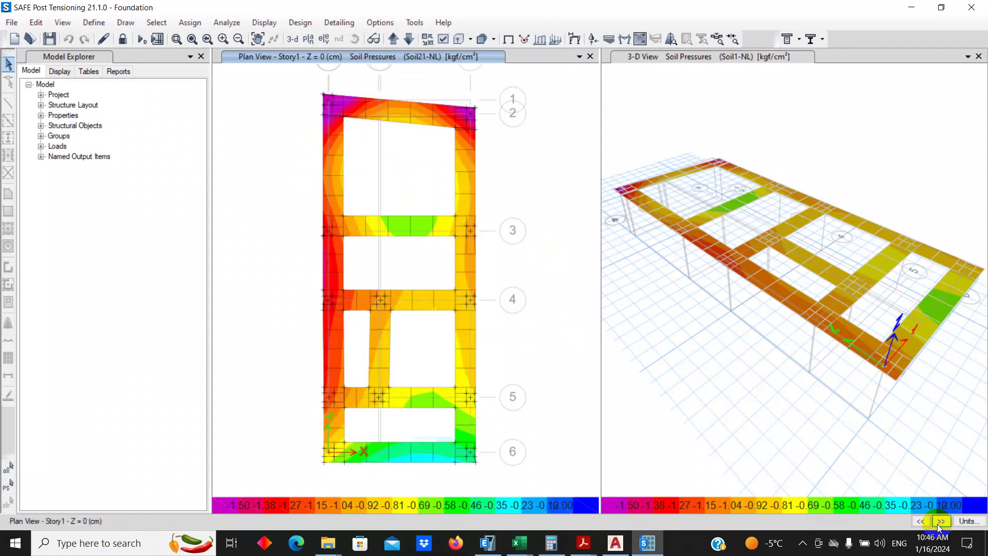
pyautogui.click(939, 521)
pyautogui.click(940, 521)
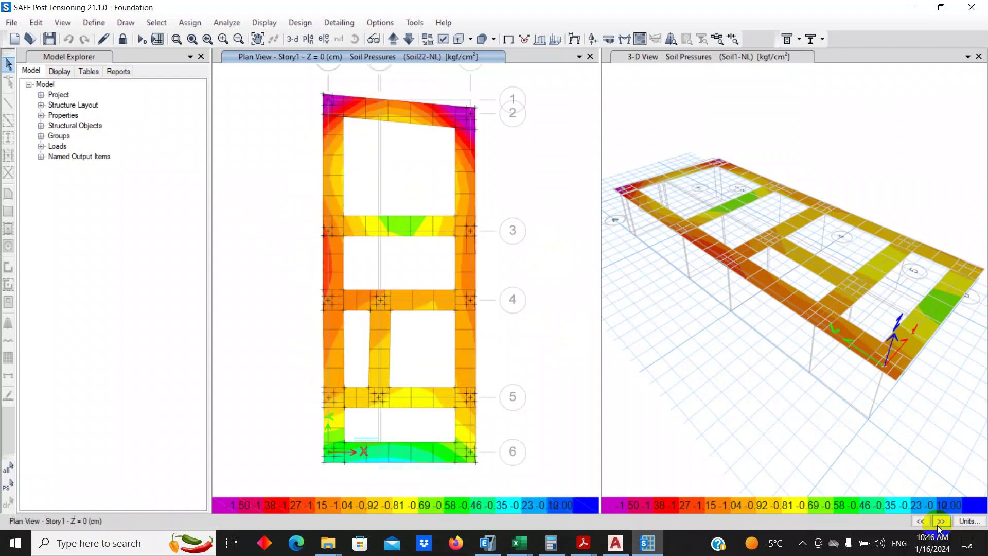
pyautogui.click(939, 521)
pyautogui.click(939, 521)
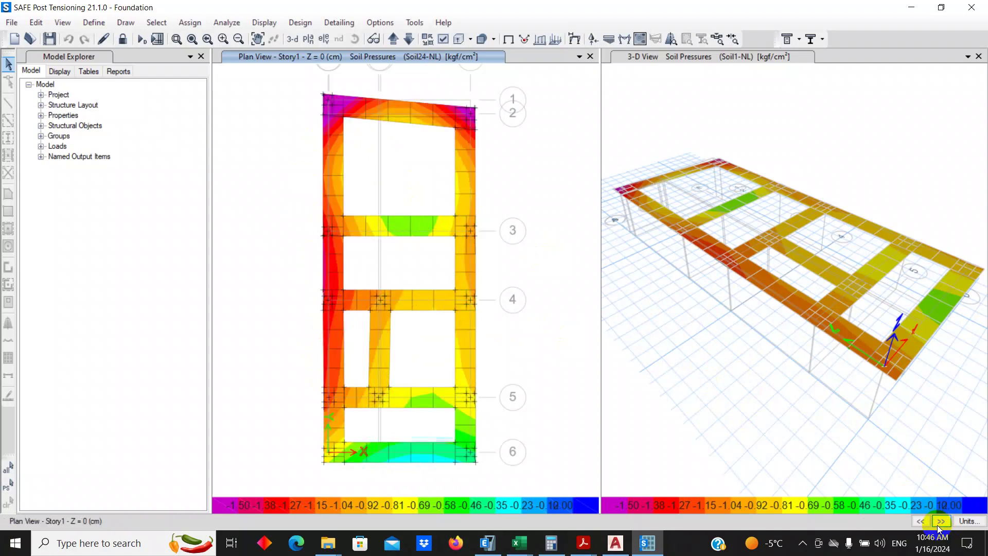
pyautogui.click(940, 521)
pyautogui.click(940, 521)
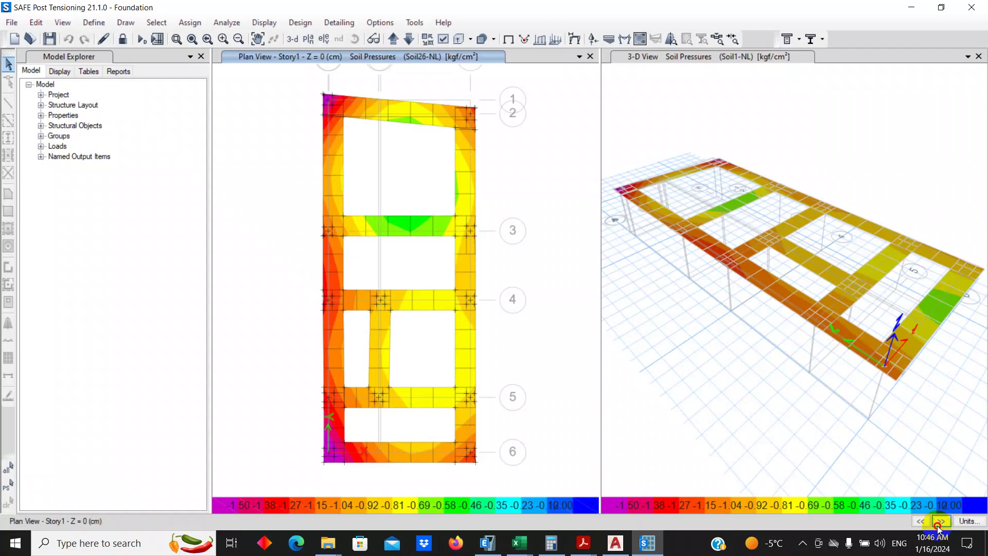
pyautogui.click(940, 521)
pyautogui.click(940, 521)
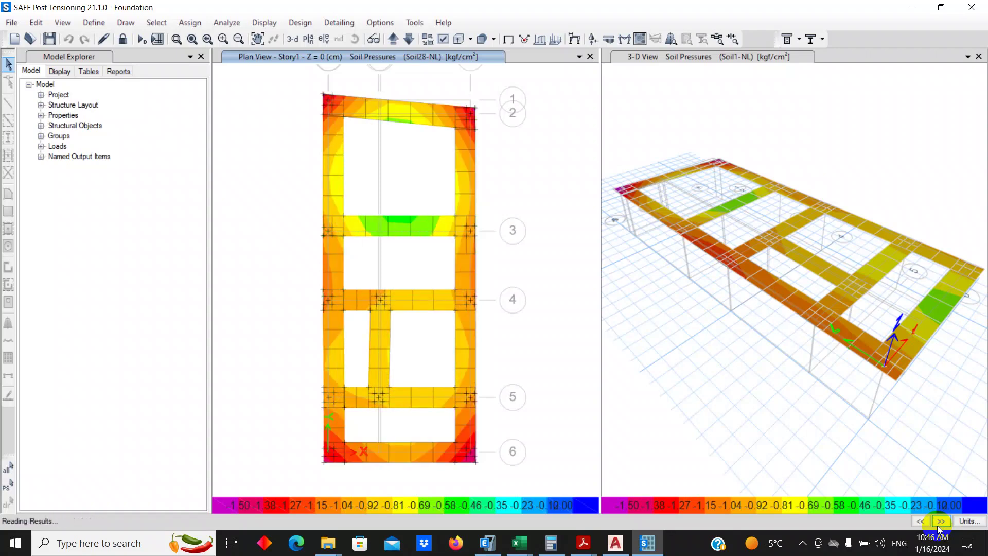
pyautogui.click(940, 521)
pyautogui.click(939, 521)
pyautogui.click(939, 521)
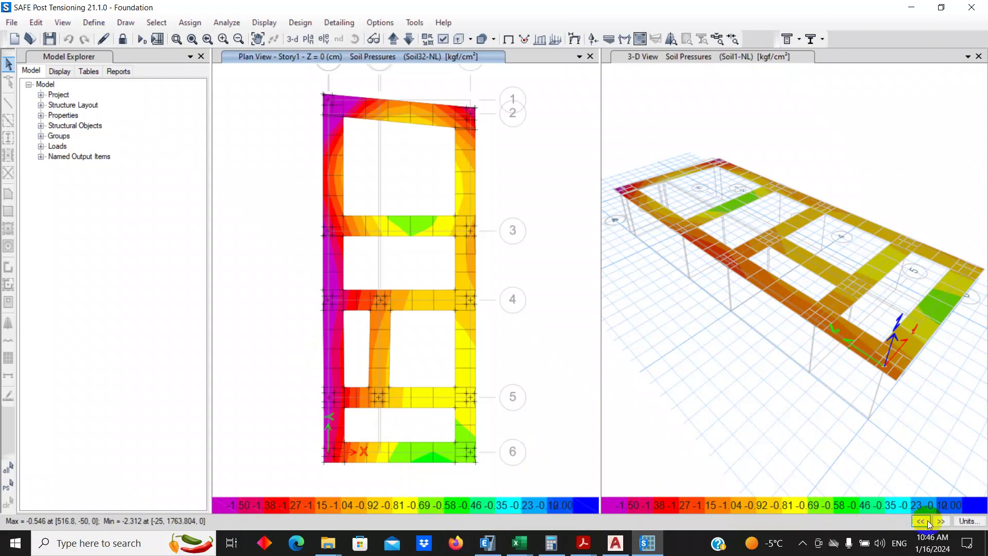
pyautogui.click(943, 523)
pyautogui.click(943, 524)
pyautogui.click(943, 524)
pyautogui.click(943, 523)
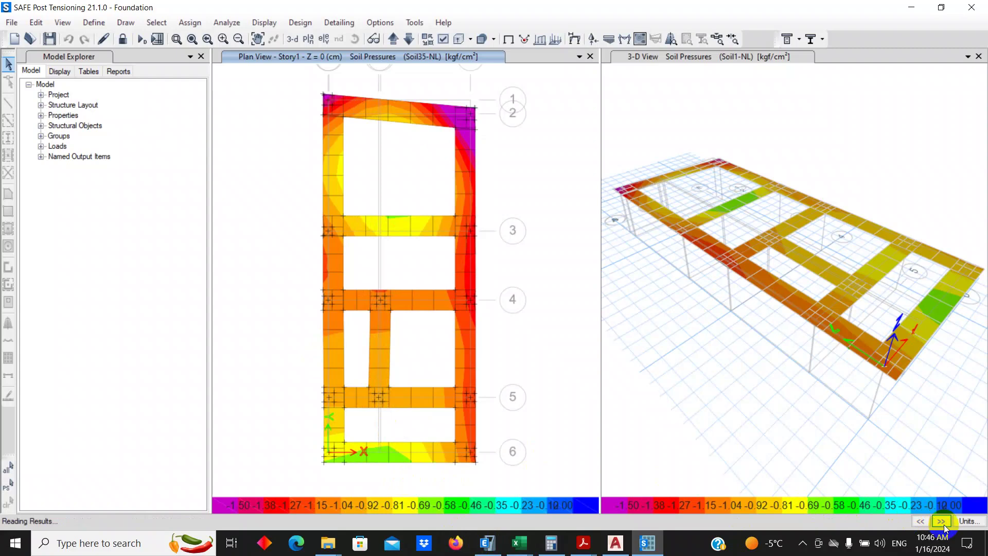
pyautogui.click(943, 524)
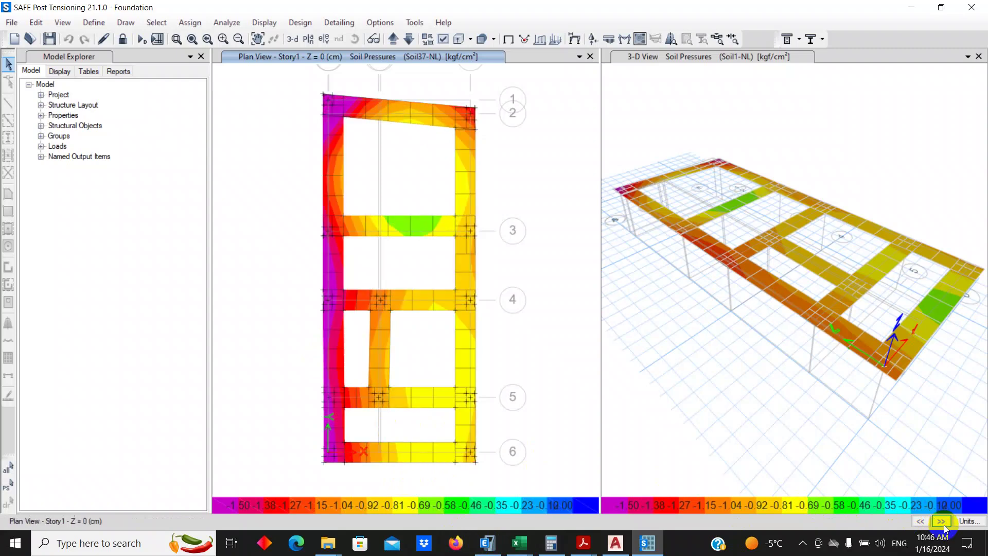
pyautogui.click(943, 524)
pyautogui.click(943, 524)
pyautogui.click(943, 524)
pyautogui.click(944, 523)
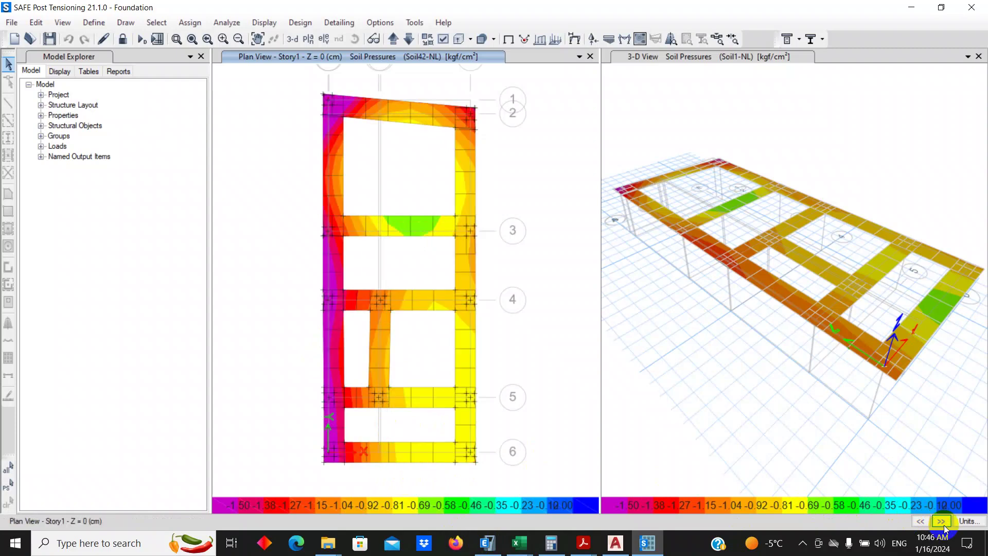
pyautogui.click(944, 524)
pyautogui.click(943, 524)
pyautogui.click(944, 523)
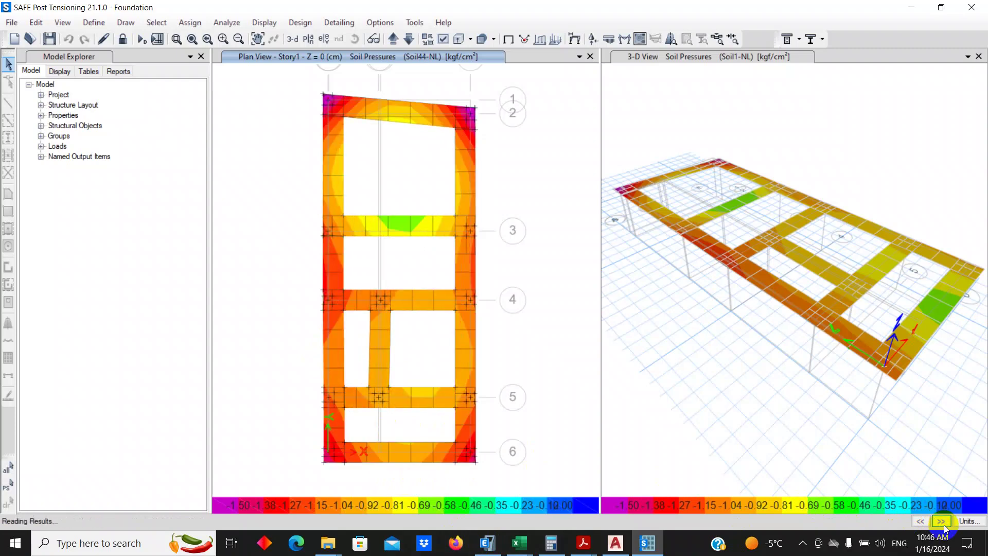
pyautogui.click(943, 524)
pyautogui.click(943, 524)
pyautogui.click(943, 524)
pyautogui.click(943, 524)
pyautogui.click(943, 524)
pyautogui.click(944, 525)
pyautogui.click(943, 524)
pyautogui.click(943, 525)
pyautogui.click(943, 524)
pyautogui.click(943, 525)
pyautogui.click(944, 524)
pyautogui.click(944, 524)
pyautogui.click(943, 524)
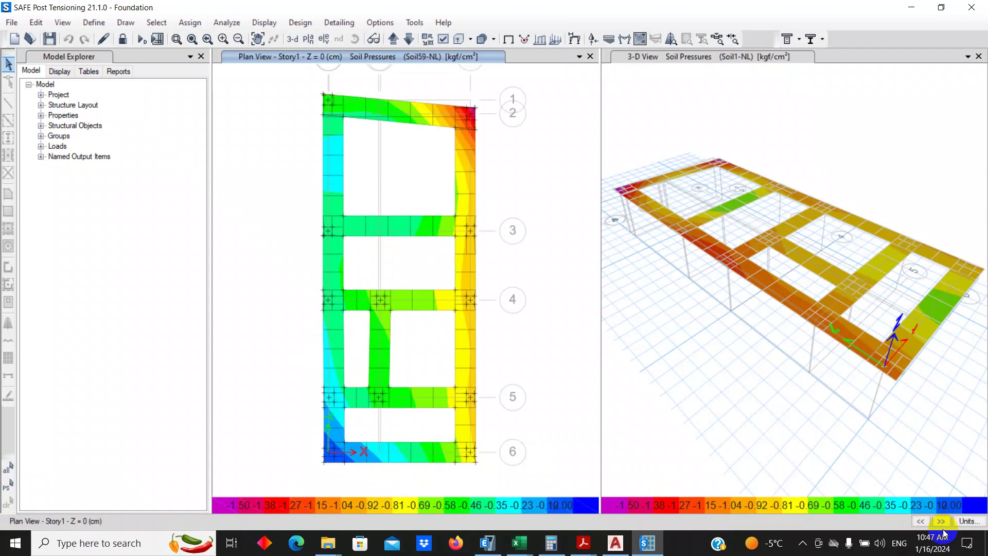
pyautogui.click(940, 520)
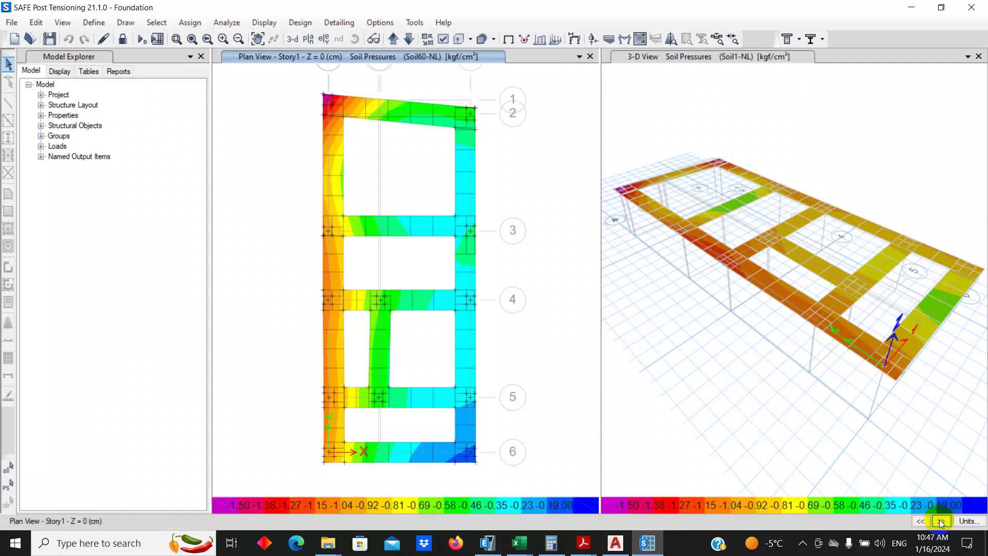
pyautogui.click(939, 520)
pyautogui.click(940, 521)
pyautogui.click(939, 520)
pyautogui.click(939, 520)
pyautogui.click(939, 520)
pyautogui.click(940, 521)
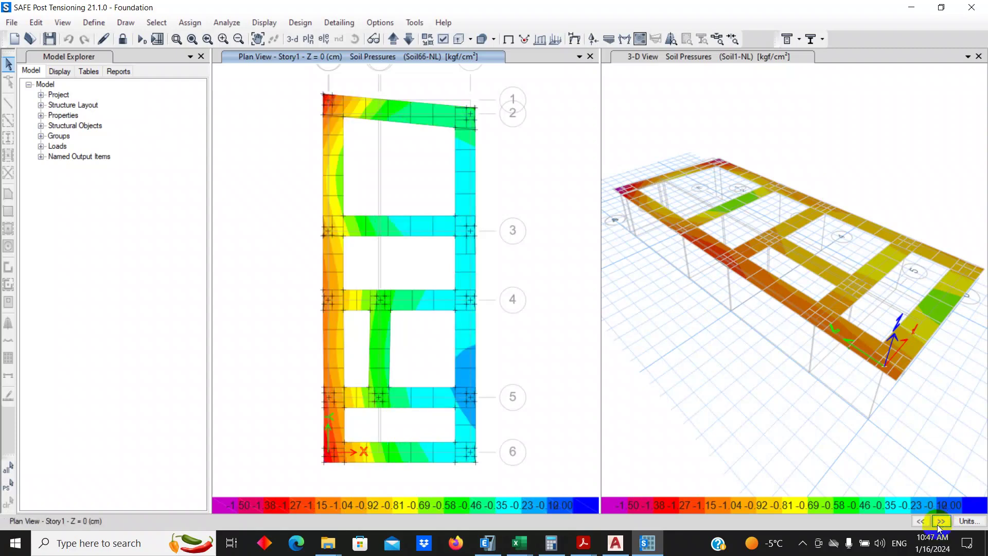
pyautogui.click(939, 521)
pyautogui.click(939, 520)
pyautogui.click(939, 521)
pyautogui.click(939, 520)
pyautogui.click(939, 520)
pyautogui.click(940, 520)
pyautogui.click(939, 521)
pyautogui.click(939, 520)
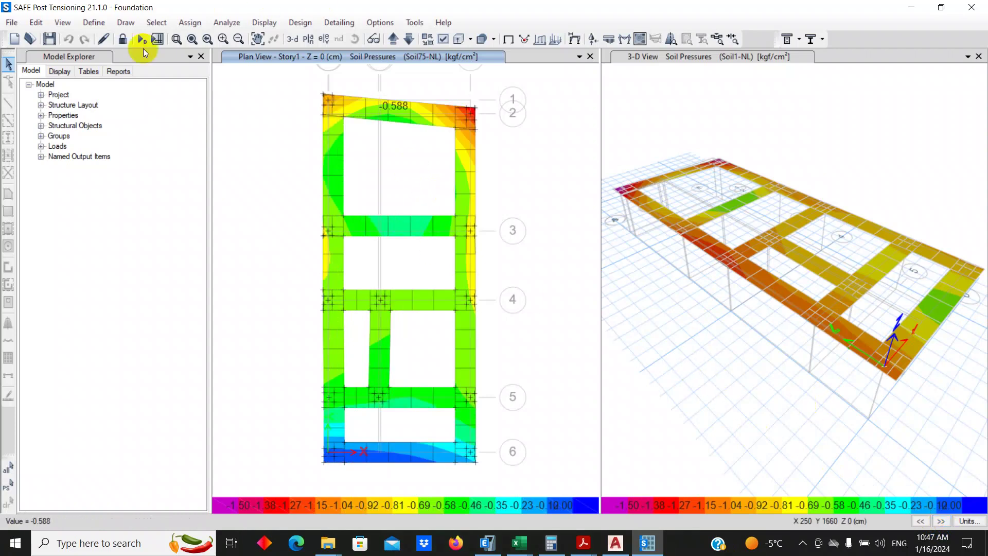
pyautogui.moveTo(388, 107)
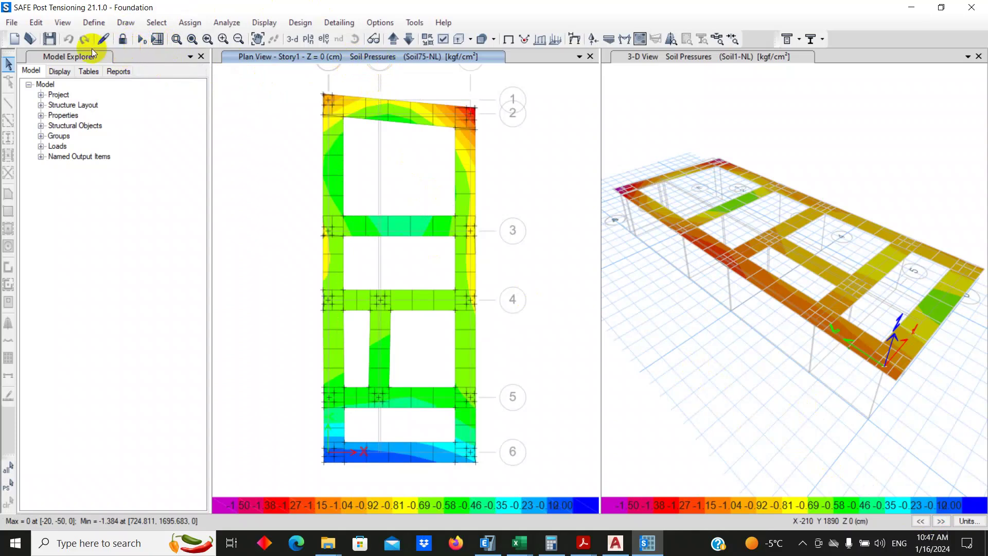
# Step: Unlock the model and accept deleting the analysis results
pyautogui.click(122, 40)
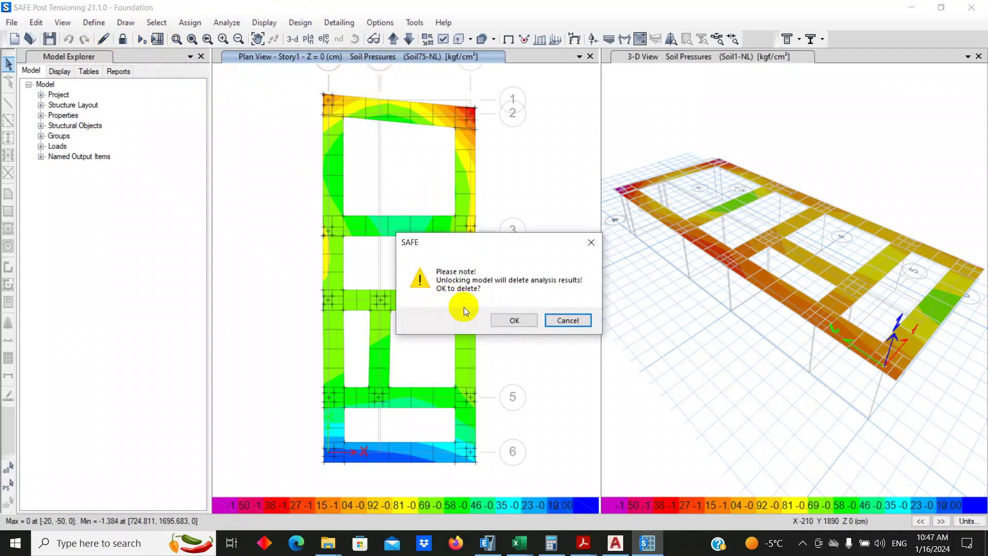
pyautogui.click(503, 320)
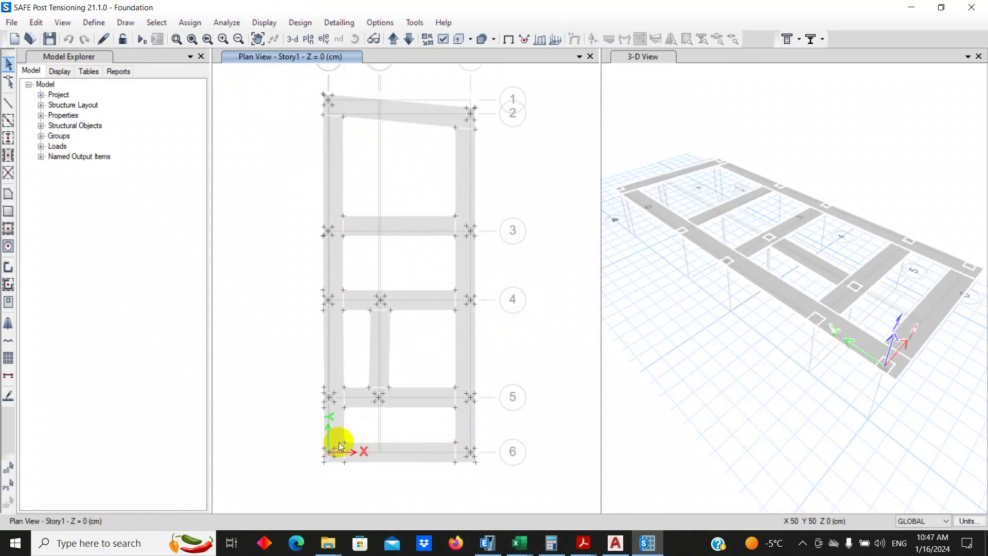
# Step: Draw two BEAM1 frame lines with a 10 cm plan offset along the outer and inner edges of the grid 6 strip
pyautogui.scroll(2, 341, 441)
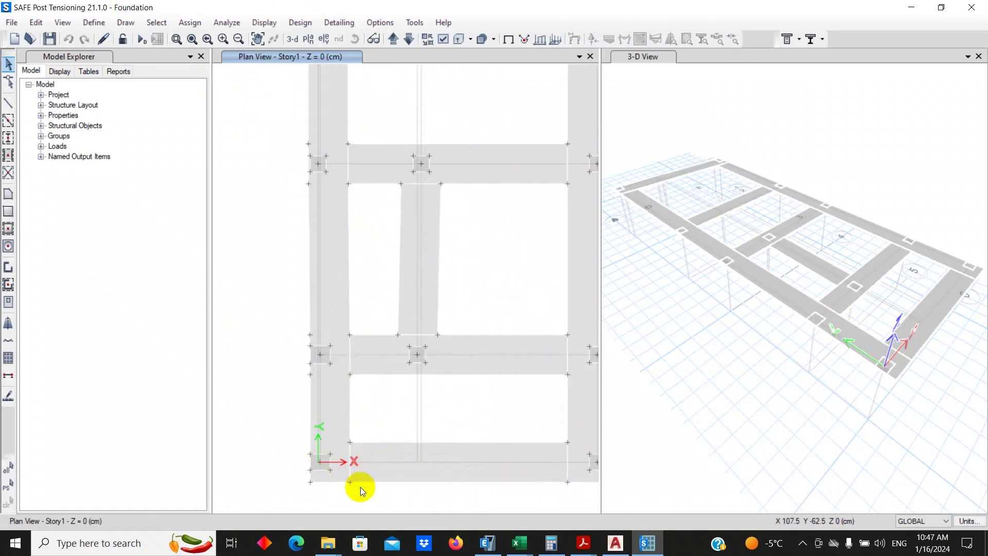
pyautogui.scroll(2, 373, 427)
pyautogui.scroll(-2, 345, 320)
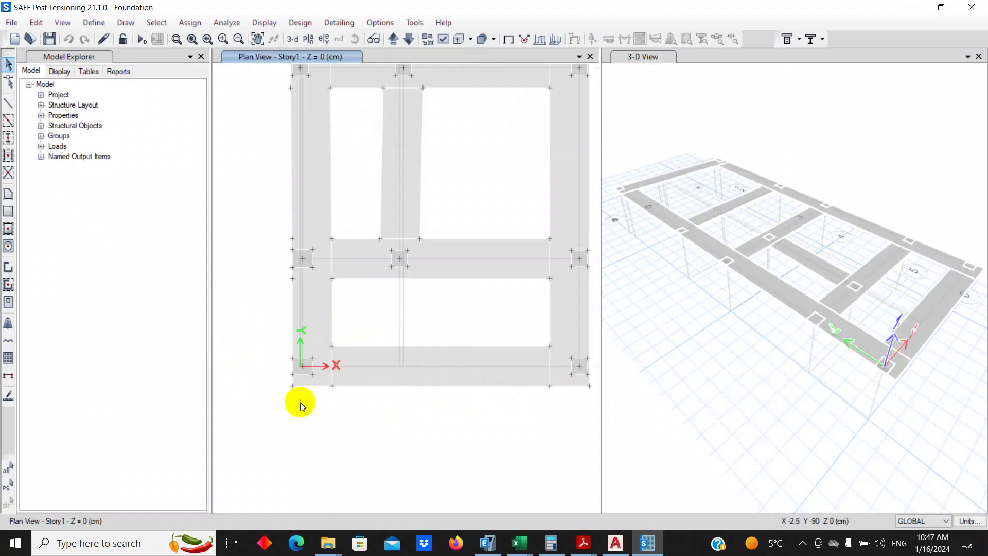
pyautogui.moveTo(459, 411)
pyautogui.mouseDown(button='middle')
pyautogui.moveTo(402, 391)
pyautogui.moveTo(455, 431)
pyautogui.mouseUp(button='middle')
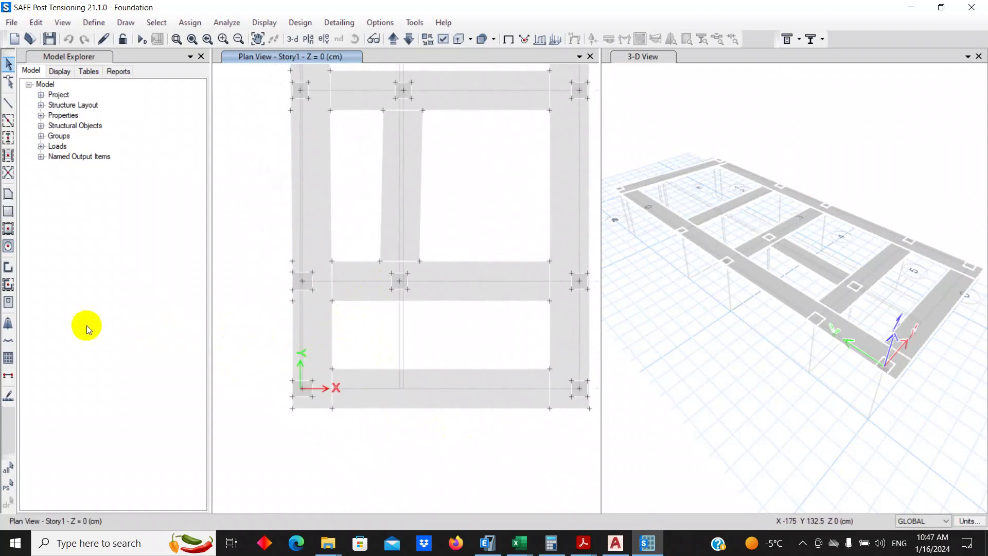
pyautogui.click(14, 107)
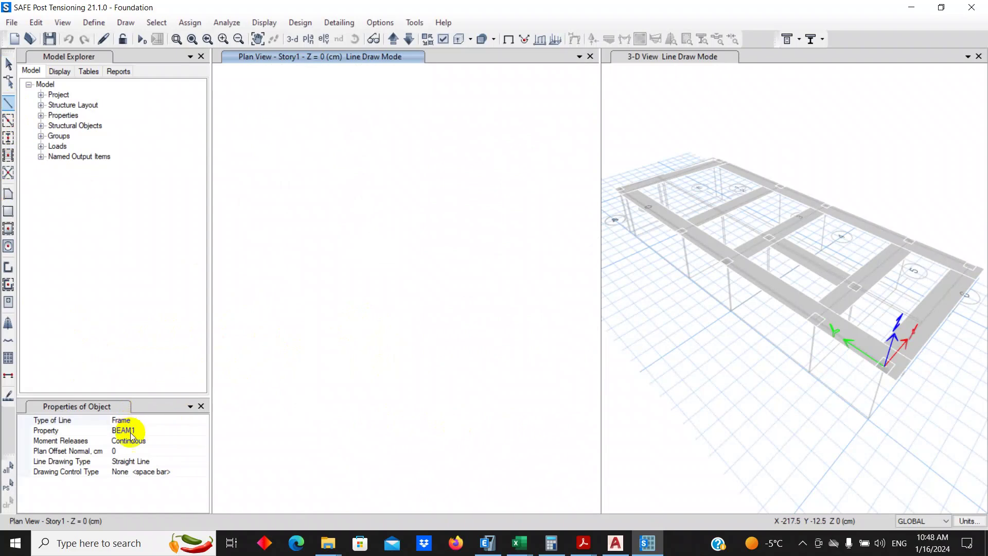
pyautogui.click(133, 449)
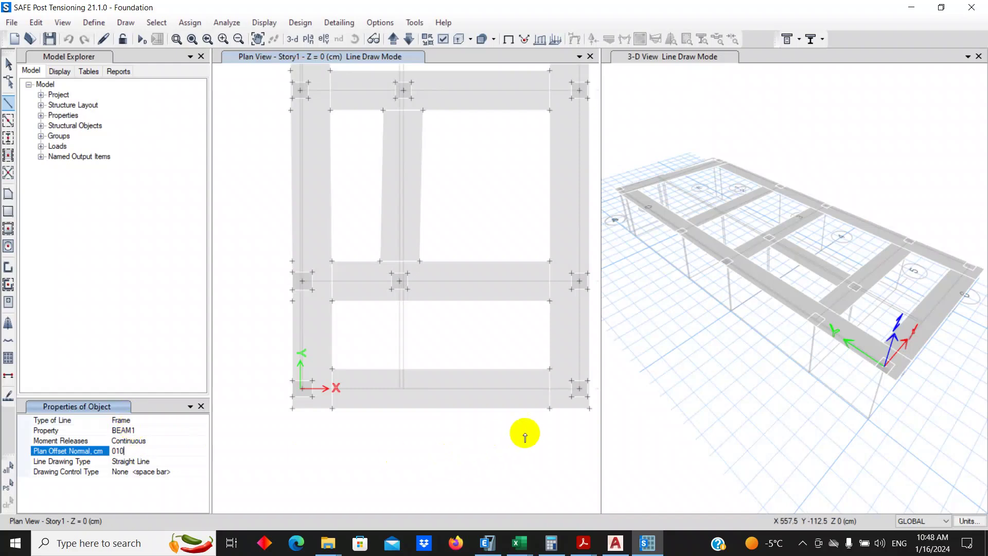
pyautogui.click(589, 410)
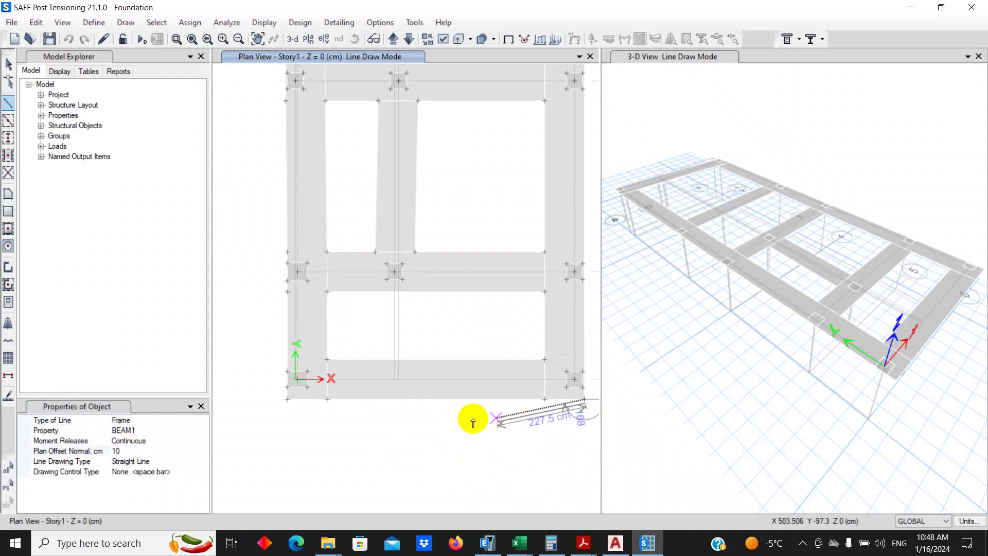
pyautogui.doubleClick(286, 402)
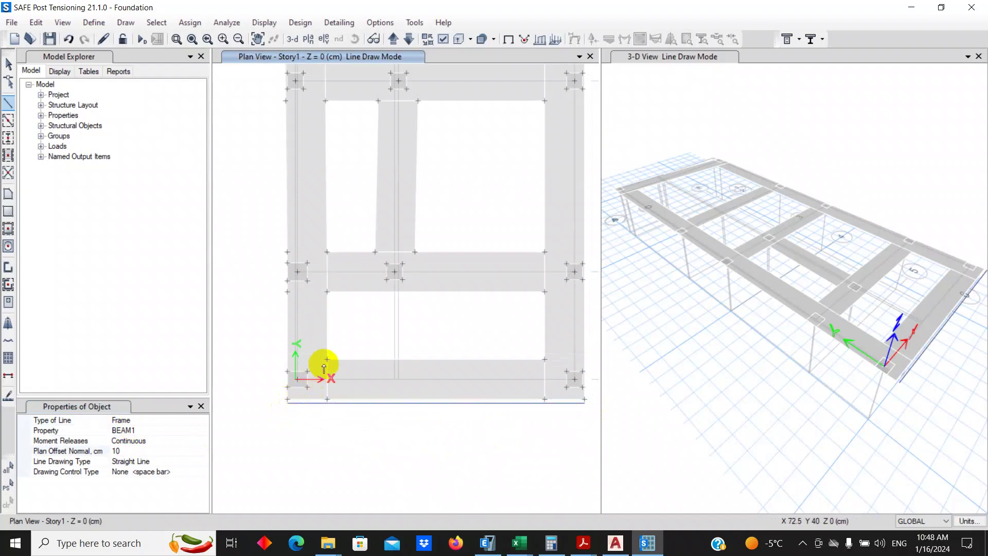
pyautogui.click(326, 359)
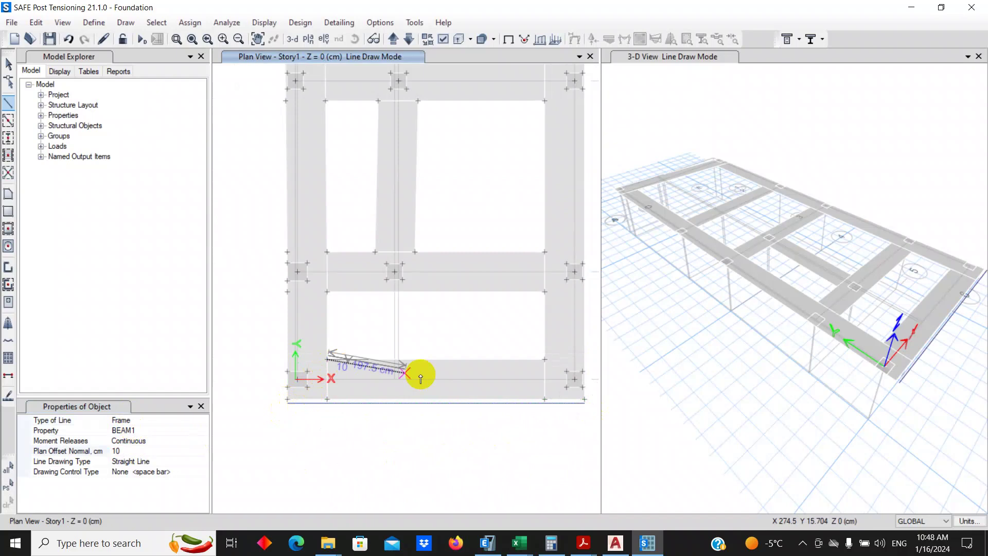
pyautogui.doubleClick(542, 360)
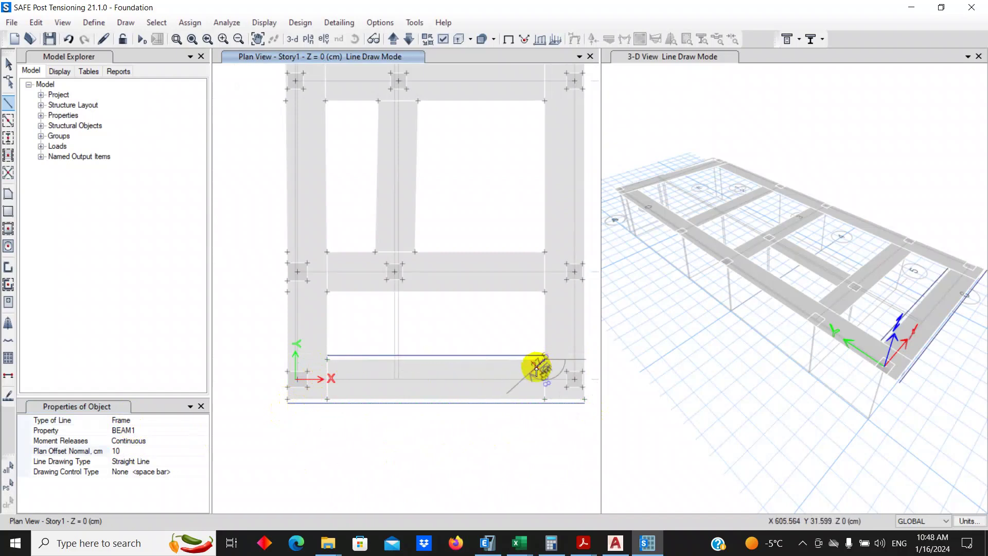
# Step: Set the plan offset to 20 cm and draw BEAM1 frame lines along the inner edges of the grid A and E strips between grids 5 and 6
pyautogui.click(153, 452)
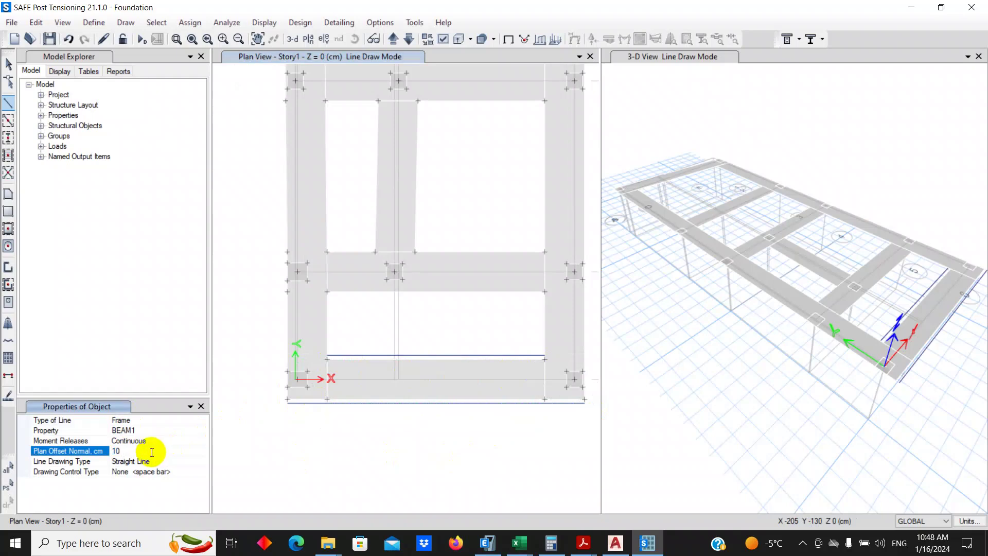
pyautogui.write('20')
pyautogui.click(327, 292)
pyautogui.scroll(3, 326, 357)
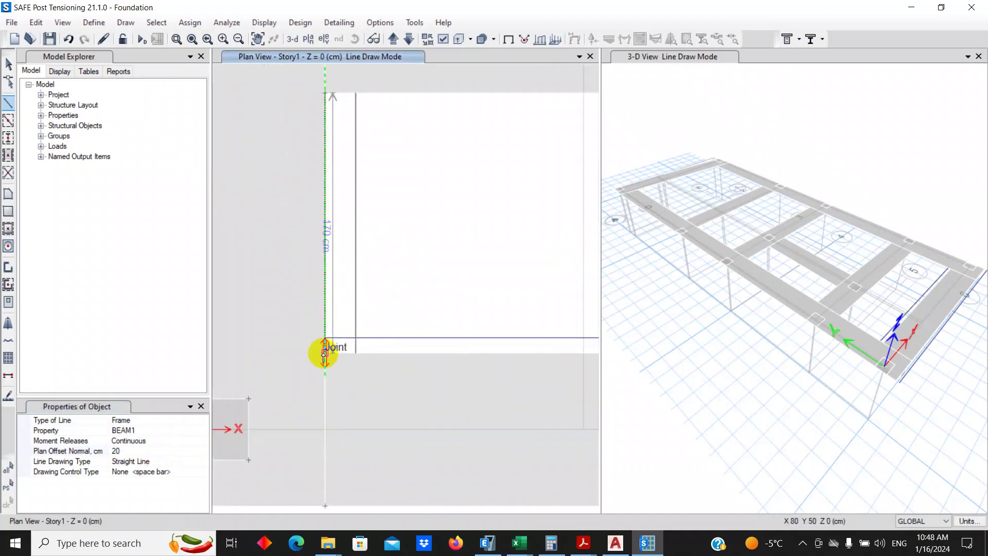
pyautogui.click(324, 355)
pyautogui.scroll(-3, 311, 367)
pyautogui.moveTo(419, 360); pyautogui.dragTo(269, 368, button='middle')
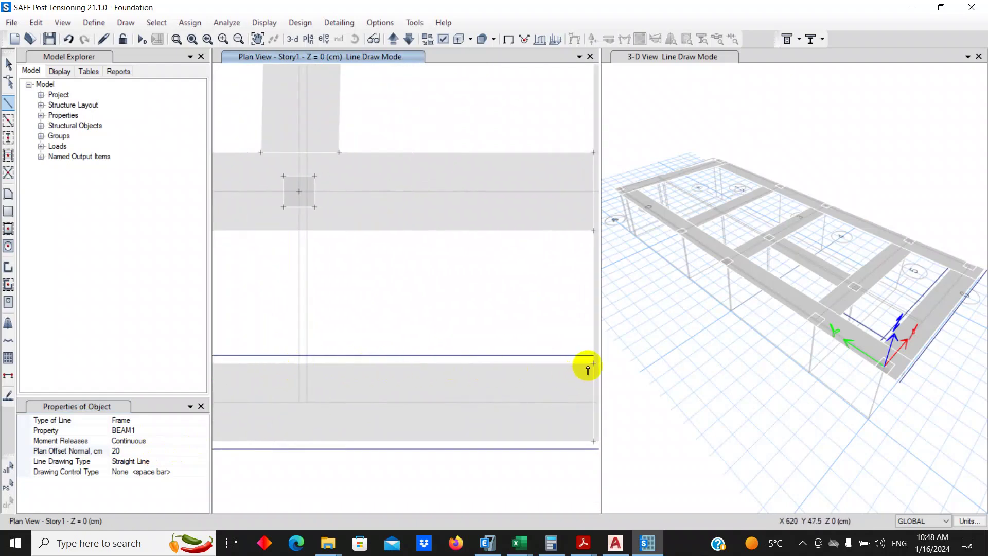
pyautogui.click(591, 362)
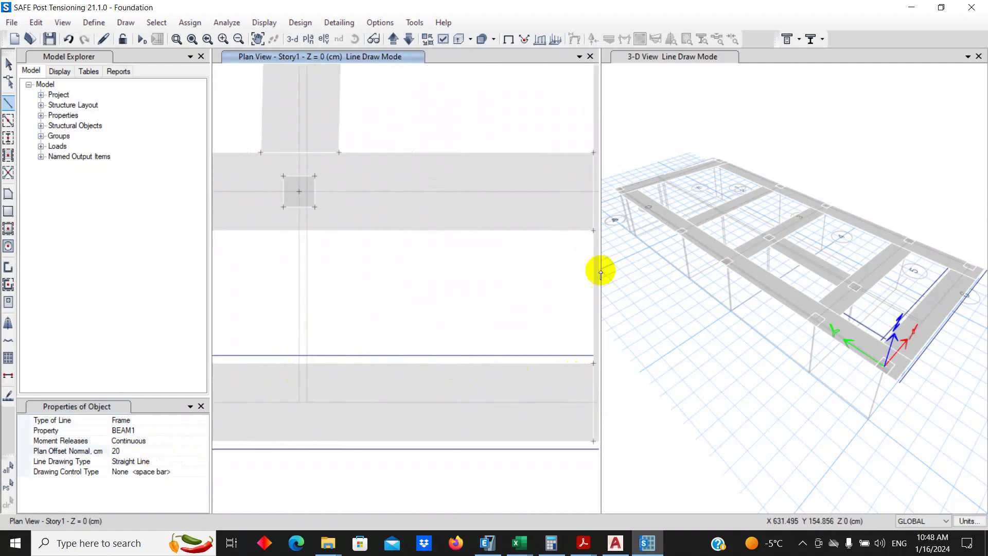
pyautogui.click(593, 230)
# Step: Draw BEAM1 frame lines with the 20 cm offset along the inner edge of the grid E strip, bay by bay from grid 5 to grid 2
pyautogui.scroll(-3, 502, 322)
pyautogui.scroll(2, 511, 280)
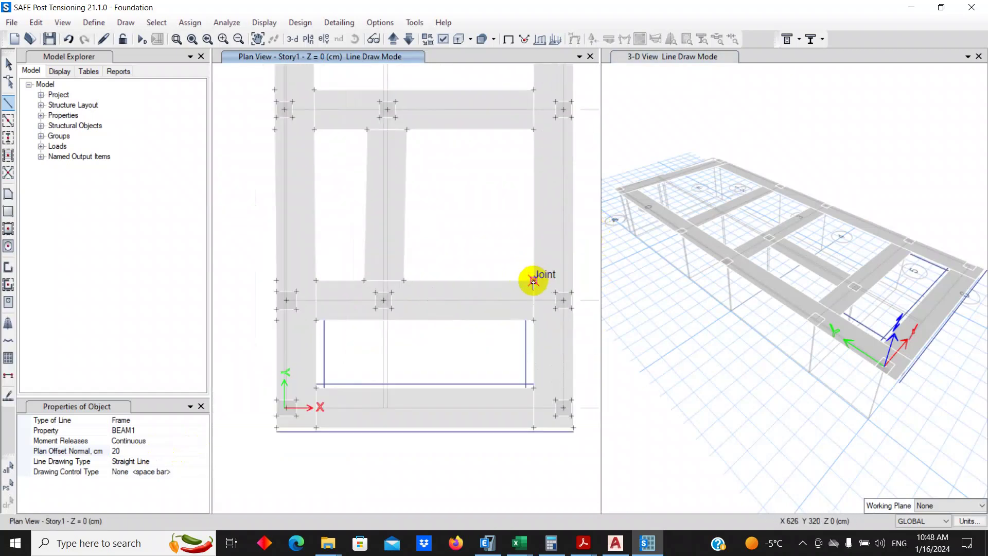
pyautogui.click(533, 281)
pyautogui.click(533, 130)
pyautogui.moveTo(511, 206); pyautogui.dragTo(503, 356, button='middle')
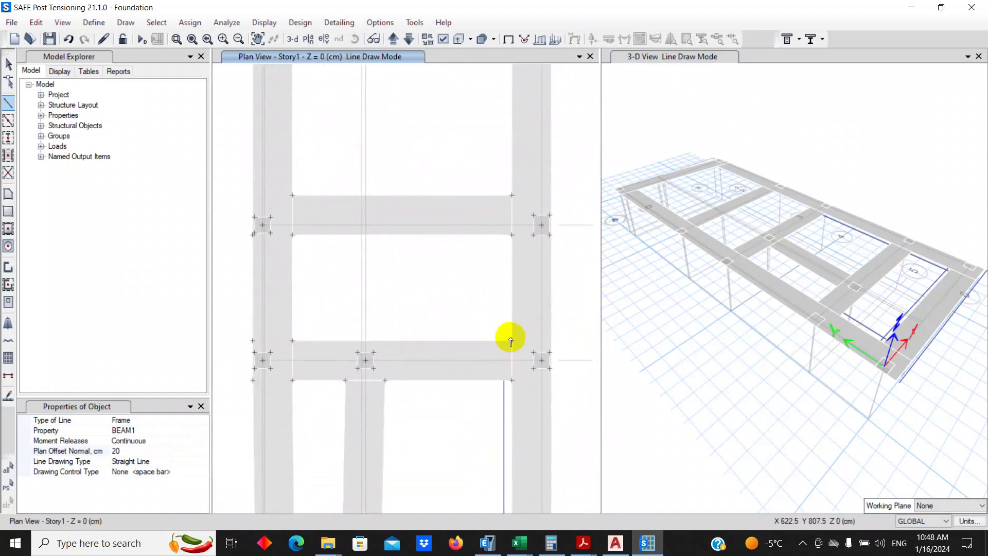
pyautogui.click(512, 339)
pyautogui.click(512, 234)
pyautogui.moveTo(479, 267); pyautogui.dragTo(478, 430, button='middle')
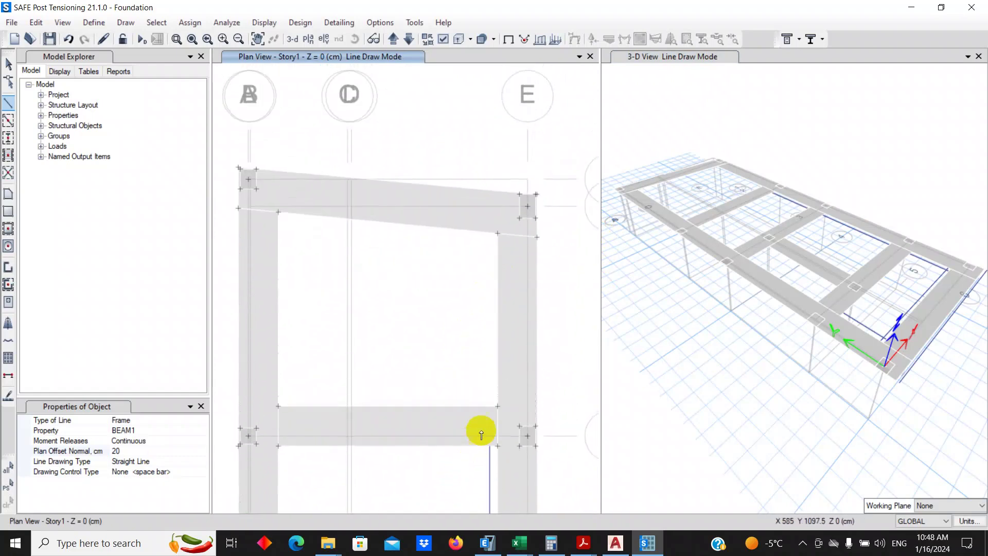
pyautogui.click(498, 405)
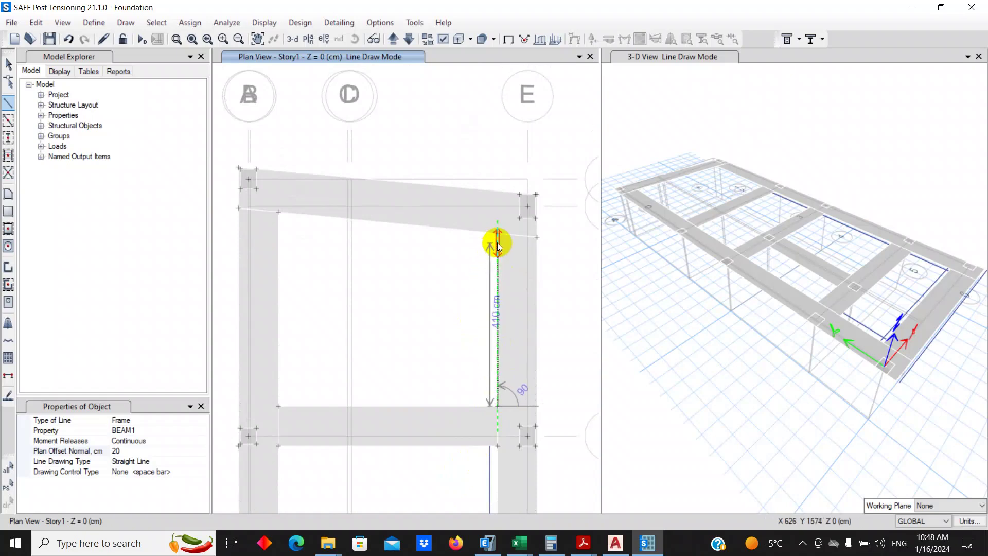
pyautogui.doubleClick(497, 216)
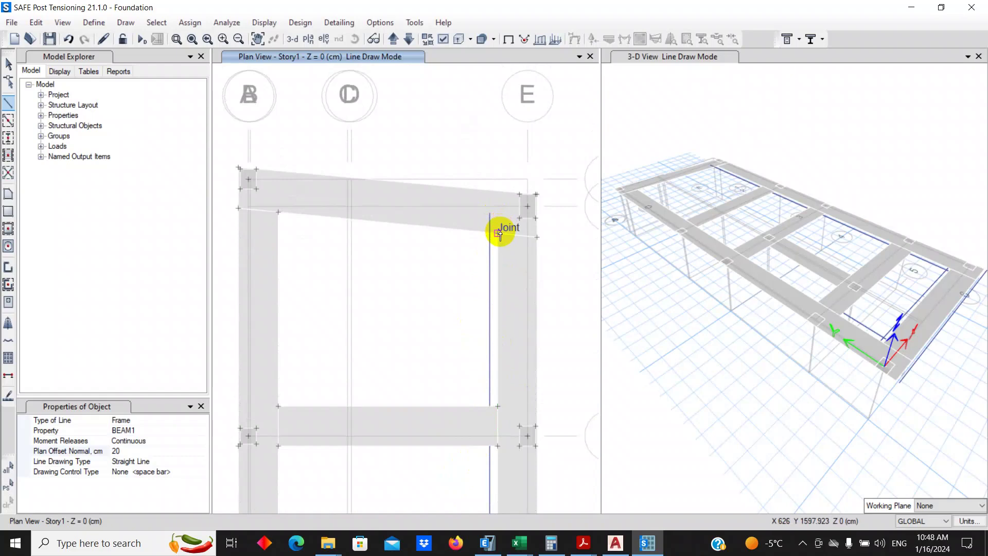
# Step: Draw 20 cm offset BEAM1 lines along the sloped end strip's inner edge and along the grid A strip's inner edge to grid 5
pyautogui.click(498, 233)
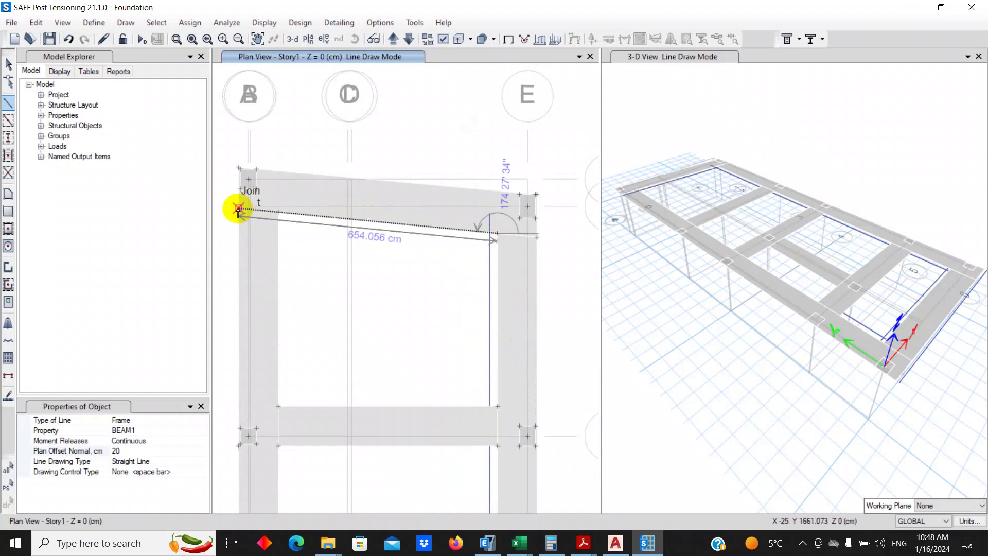
pyautogui.click(238, 208)
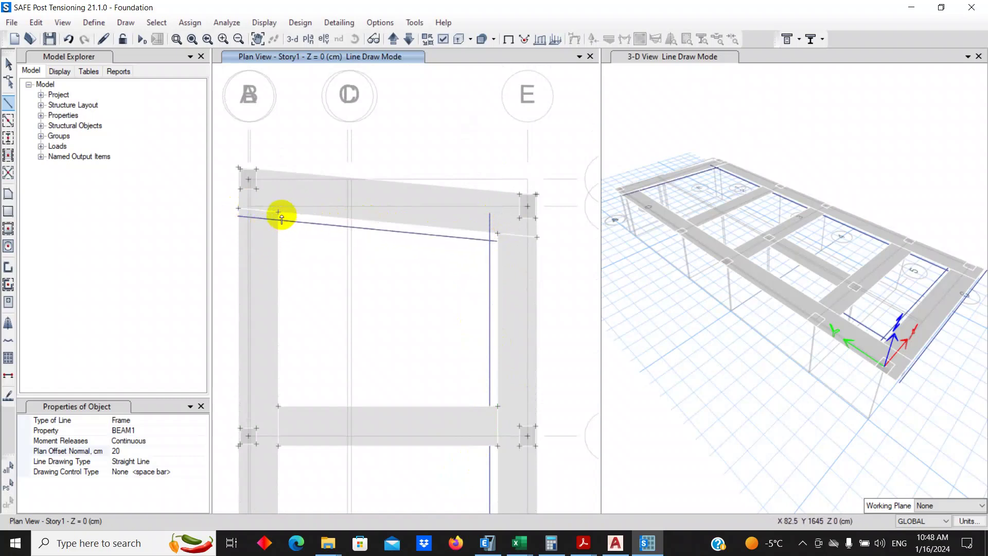
pyautogui.click(278, 212)
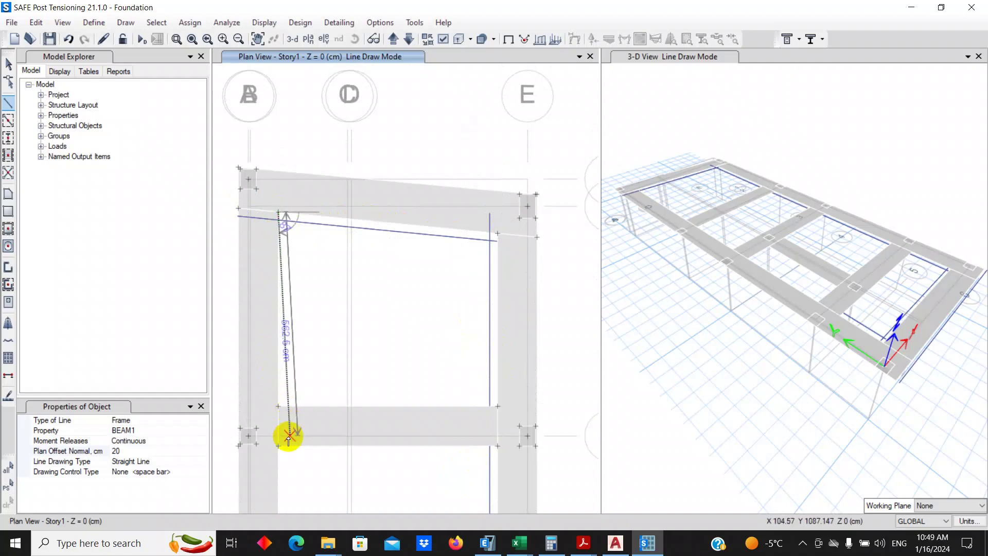
pyautogui.moveTo(280, 449); pyautogui.dragTo(306, 216, button='middle')
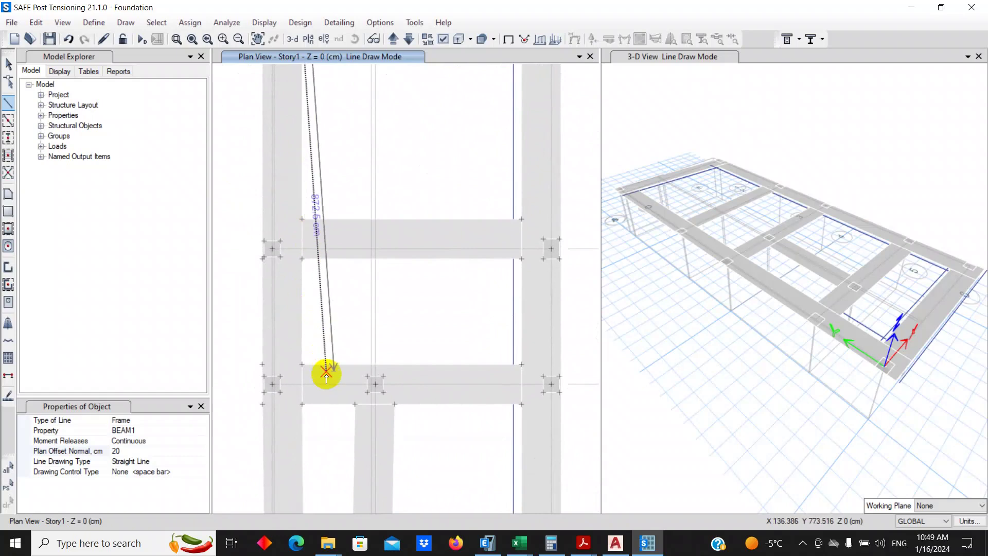
pyautogui.moveTo(309, 426); pyautogui.dragTo(317, 245, button='middle')
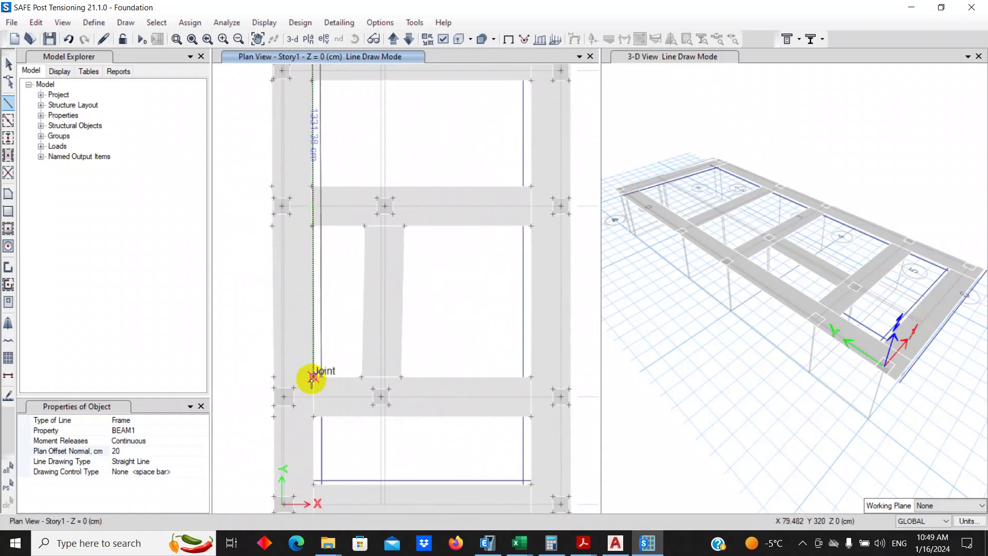
pyautogui.click(313, 415)
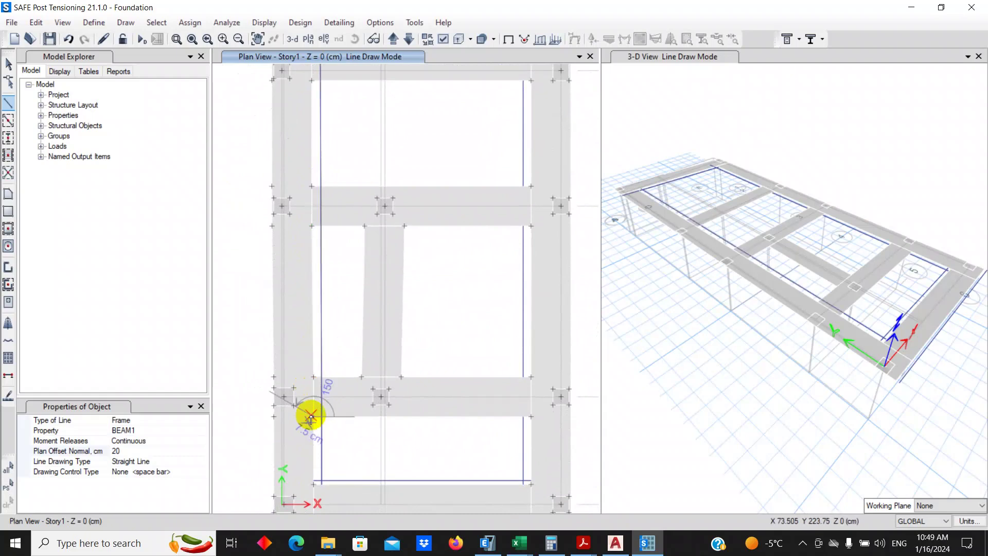
# Step: Start drawing a polygonal floor area and set its property to SLAB1
pyautogui.scroll(-3, 353, 439)
pyautogui.scroll(3, 349, 238)
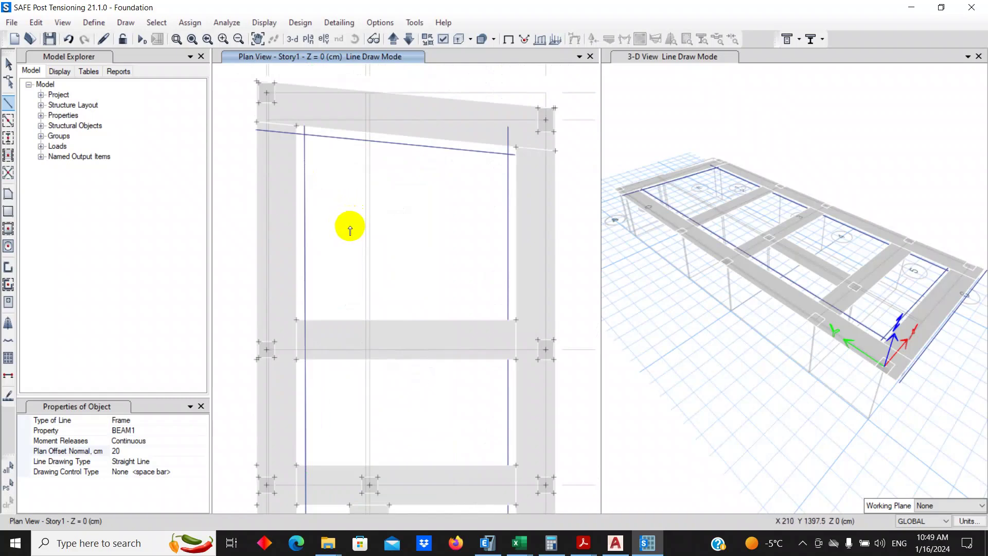
pyautogui.scroll(-2, 346, 227)
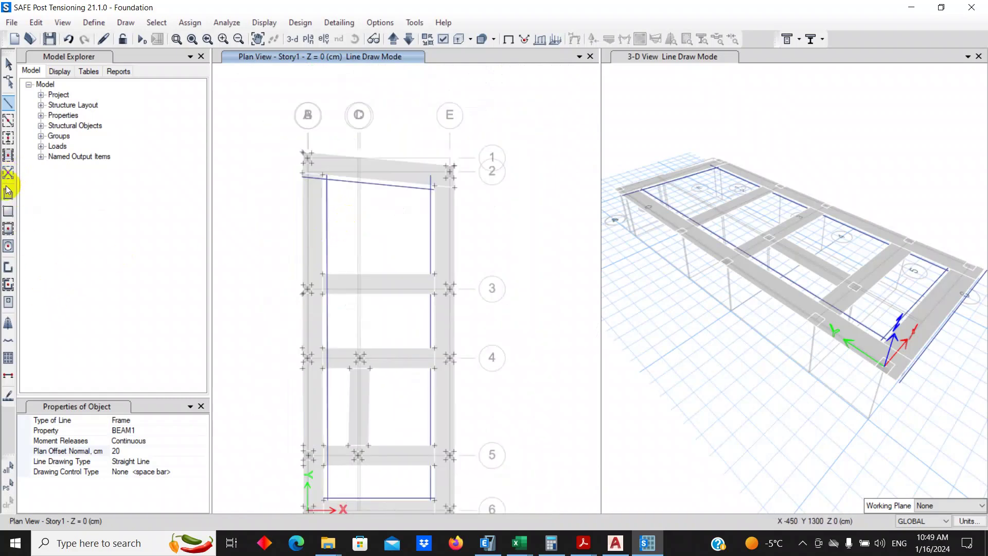
pyautogui.scroll(5, 331, 364)
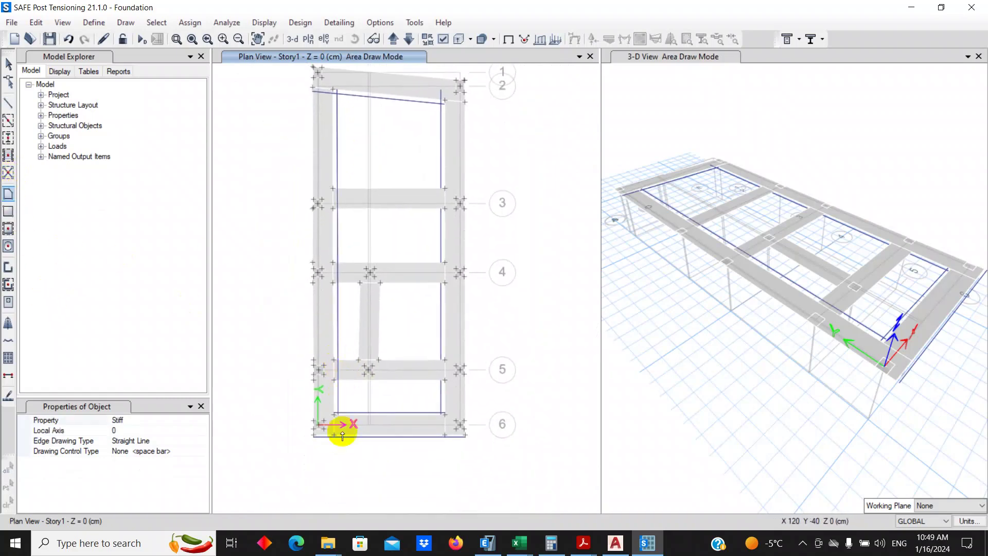
pyautogui.scroll(3, 316, 442)
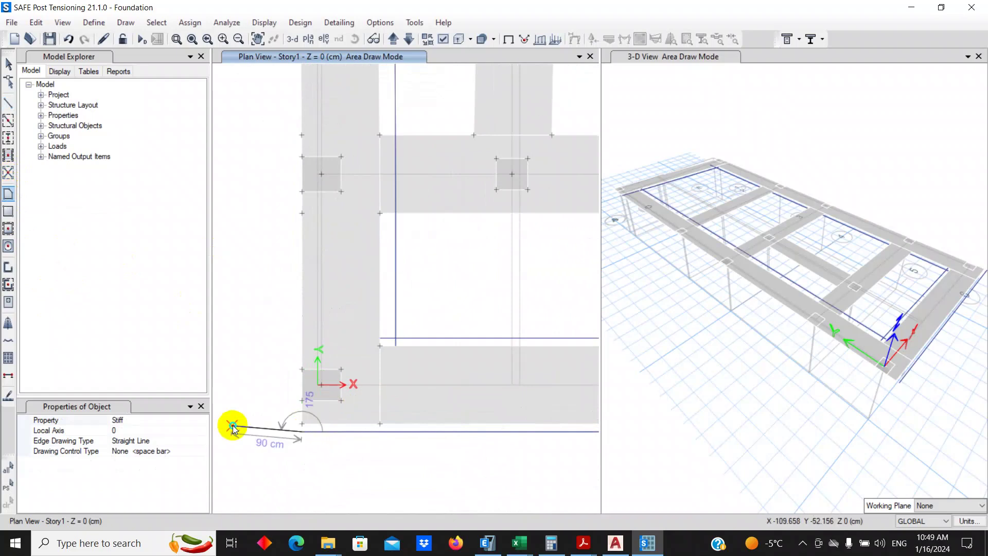
pyautogui.click(189, 419)
pyautogui.click(203, 420)
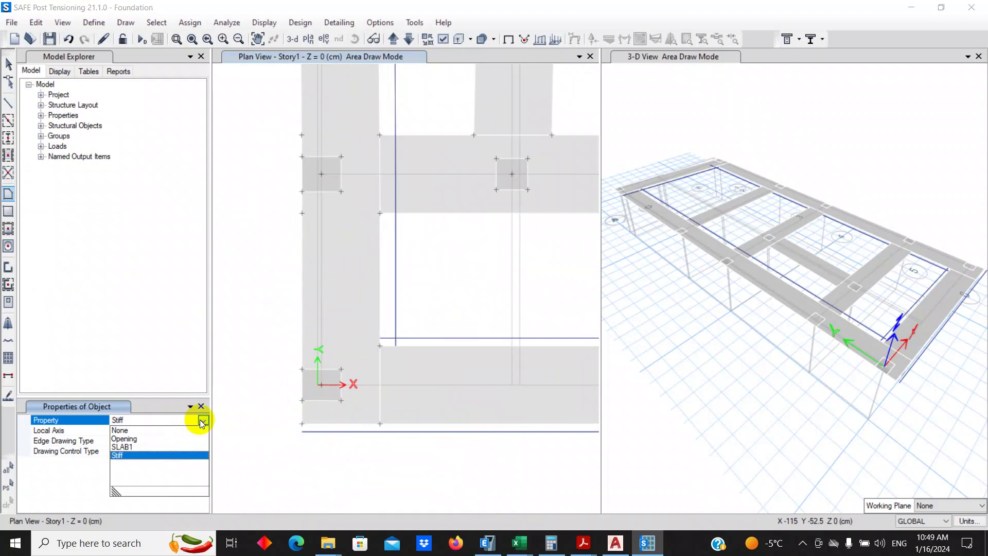
pyautogui.click(126, 445)
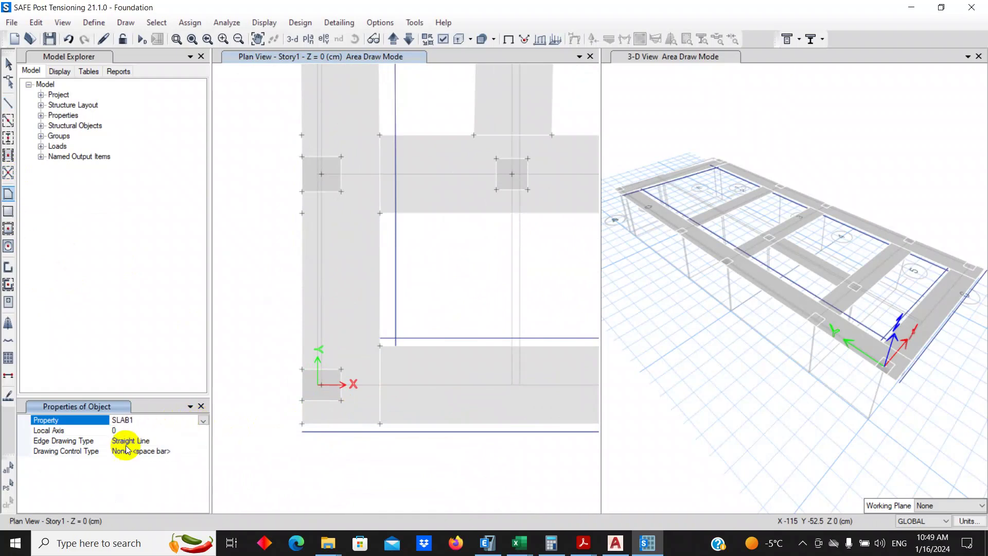
pyautogui.click(302, 425)
pyautogui.scroll(-2, 300, 422)
pyautogui.scroll(-2, 320, 423)
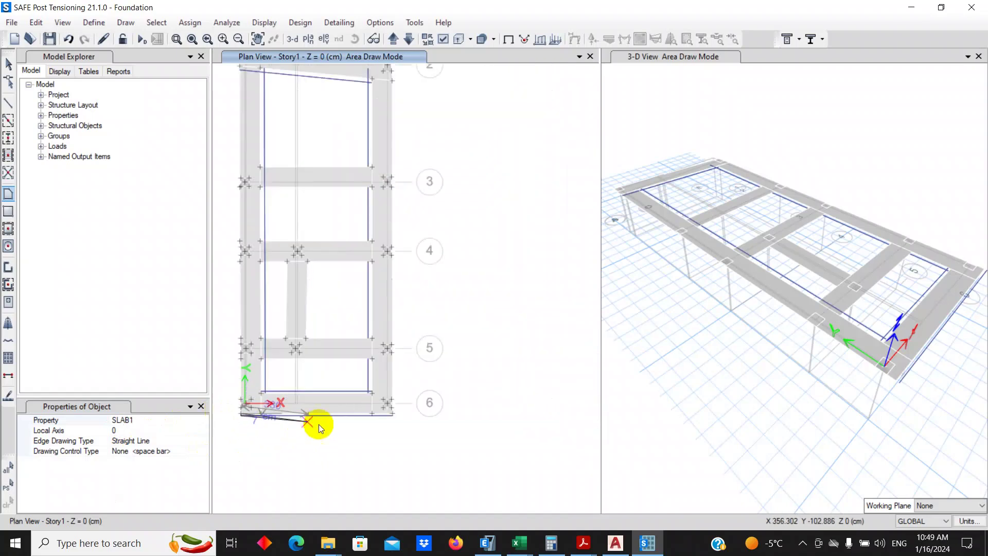
pyautogui.scroll(3, 375, 425)
pyautogui.scroll(-2, 367, 412)
pyautogui.scroll(3, 368, 411)
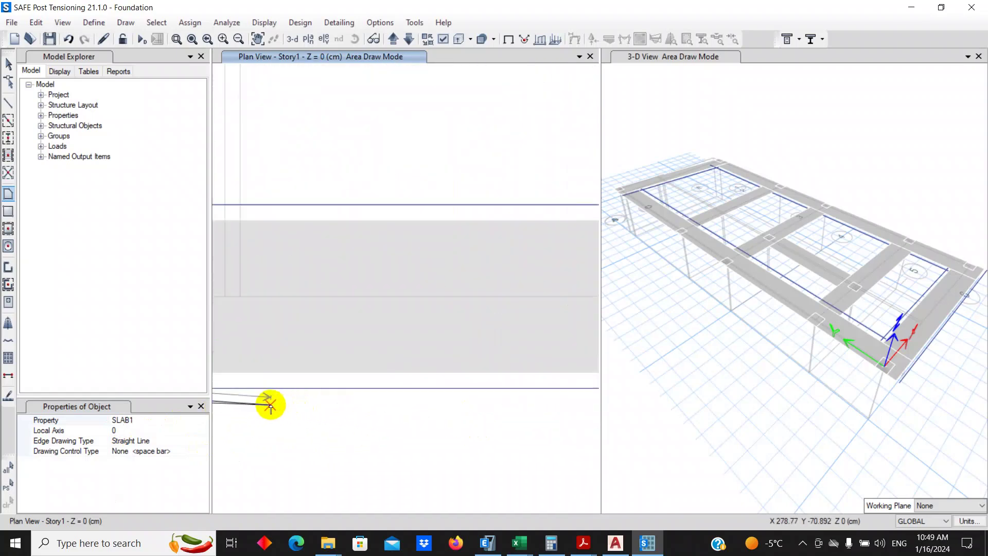
pyautogui.scroll(-1, 381, 413)
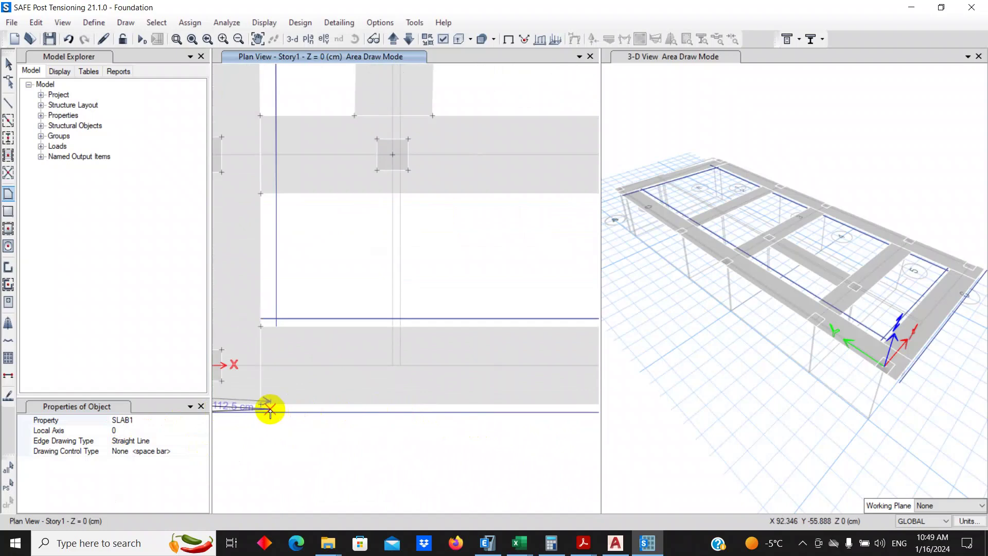
pyautogui.click(261, 422)
pyautogui.scroll(-2, 276, 414)
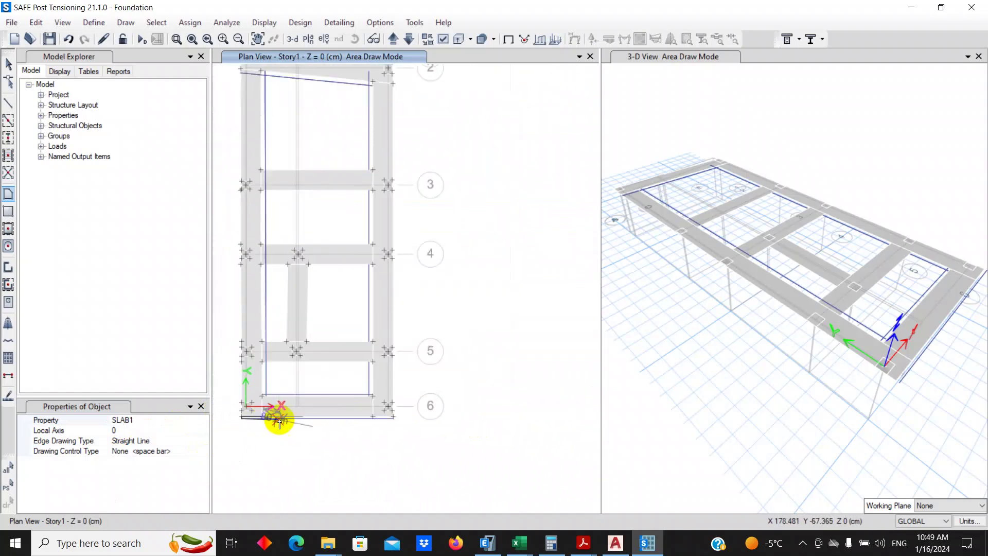
pyautogui.scroll(3, 386, 426)
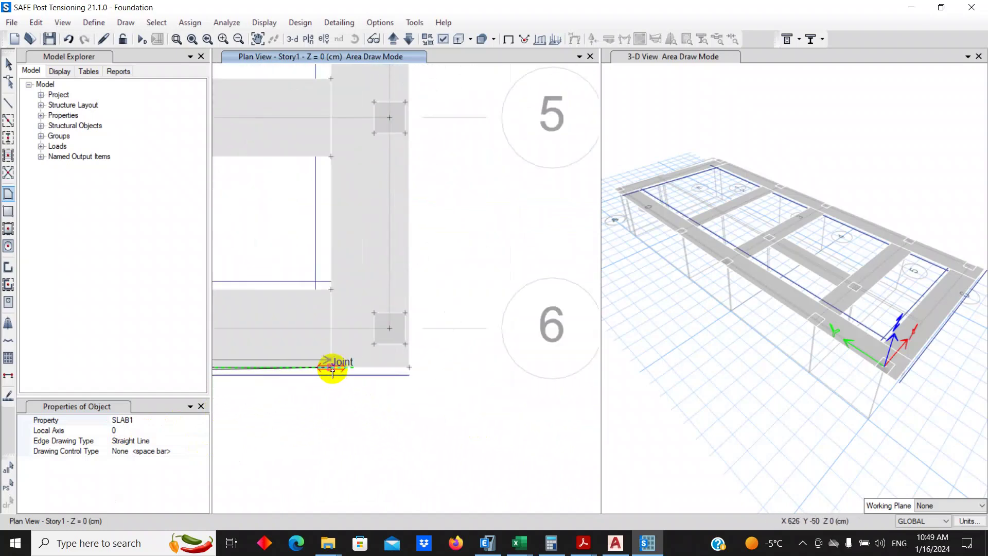
pyautogui.click(412, 372)
pyautogui.scroll(3, 415, 383)
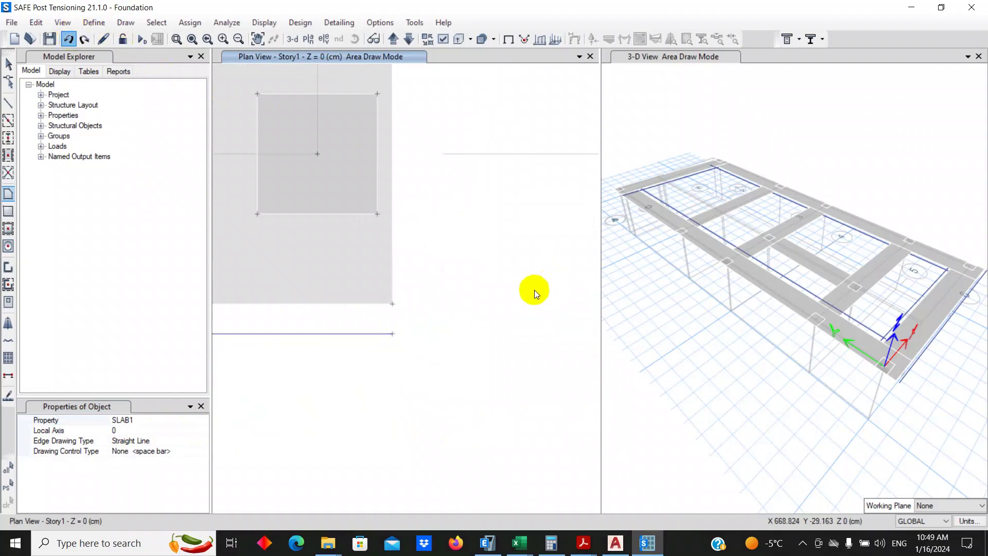
pyautogui.scroll(-1, 467, 304)
pyautogui.scroll(3, 456, 308)
pyautogui.scroll(-3, 468, 301)
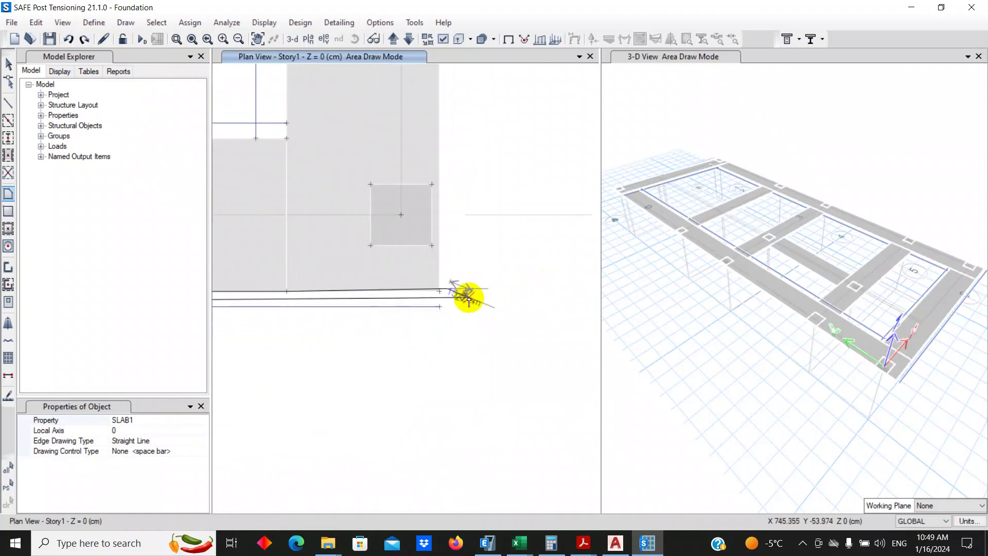
# Step: Draw a 10 cm wide SLAB1 area between the outer edge of the grid 6 strip and its offset frame line
pyautogui.click(440, 305)
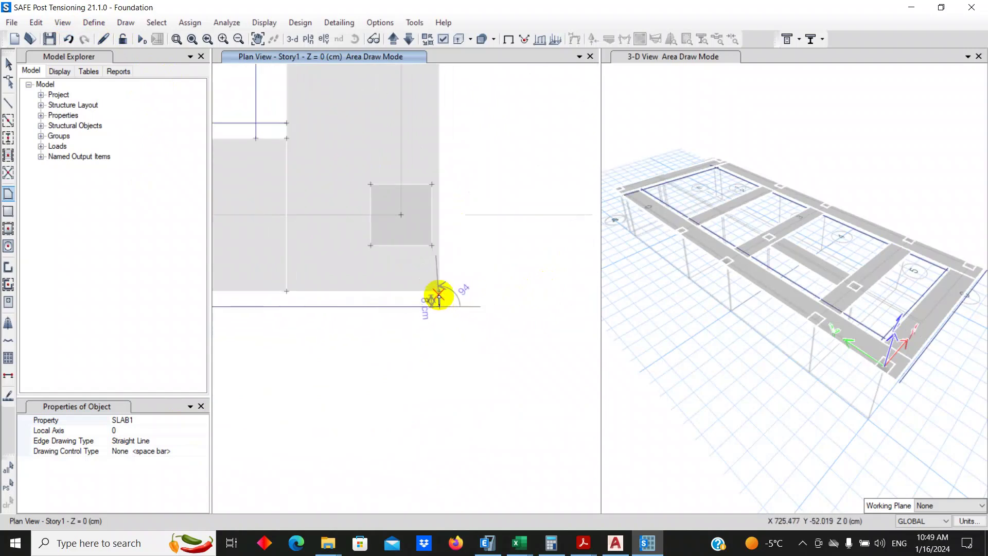
pyautogui.scroll(-2, 455, 306)
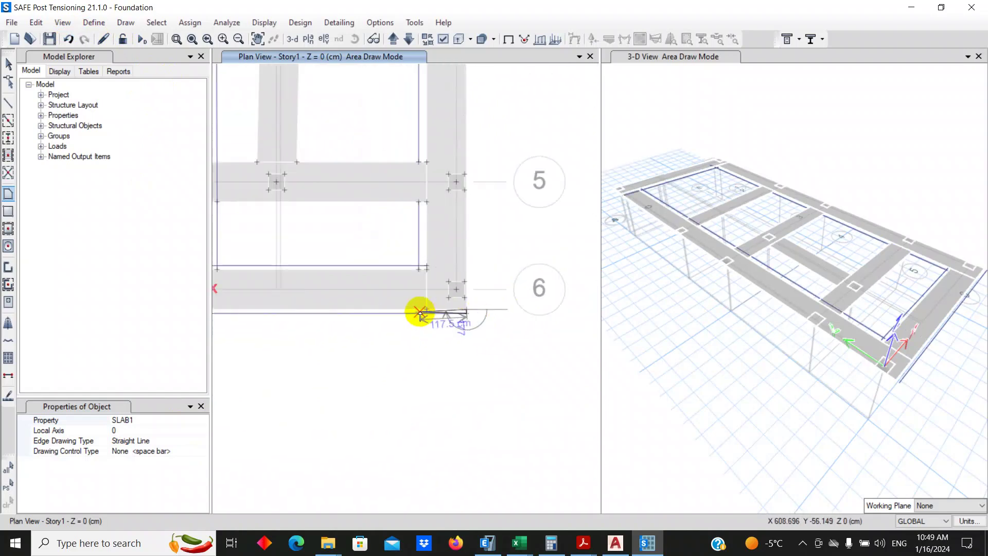
pyautogui.scroll(3, 420, 313)
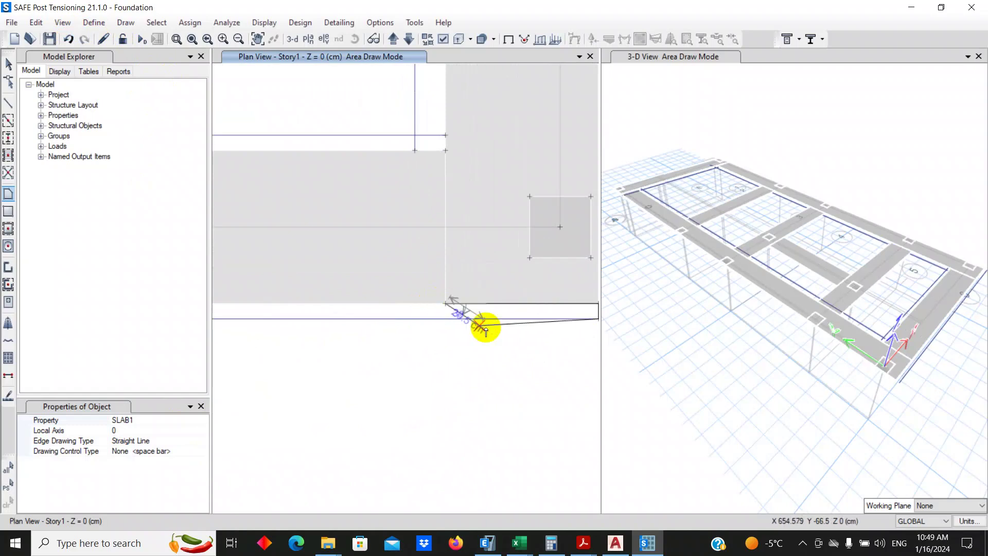
pyautogui.scroll(-3, 494, 335)
pyautogui.scroll(4, 273, 331)
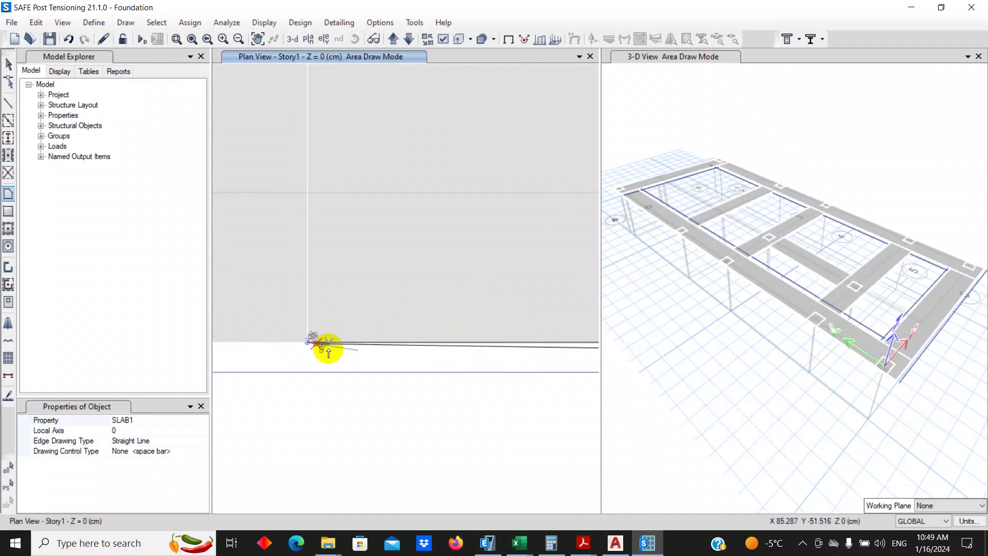
pyautogui.scroll(-3, 324, 347)
pyautogui.scroll(2, 370, 379)
pyautogui.click(277, 357)
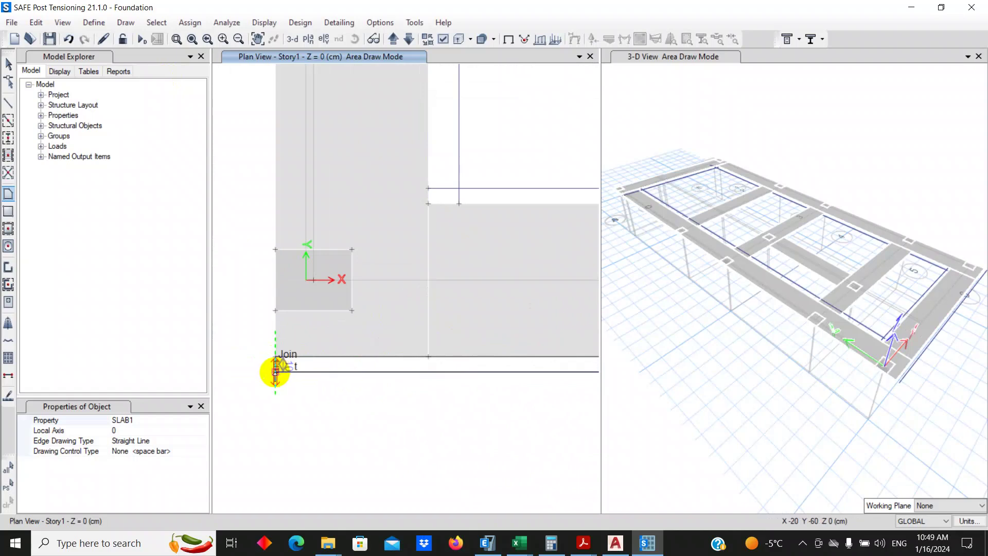
pyautogui.doubleClick(276, 372)
pyautogui.scroll(-2, 339, 342)
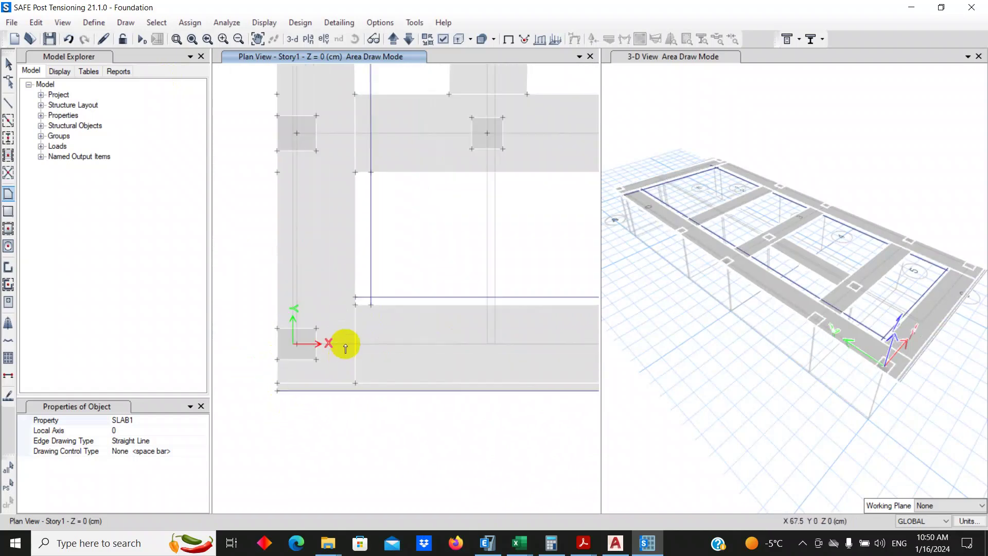
pyautogui.moveTo(331, 338); pyautogui.dragTo(249, 363, button='middle')
pyautogui.scroll(2, 260, 334)
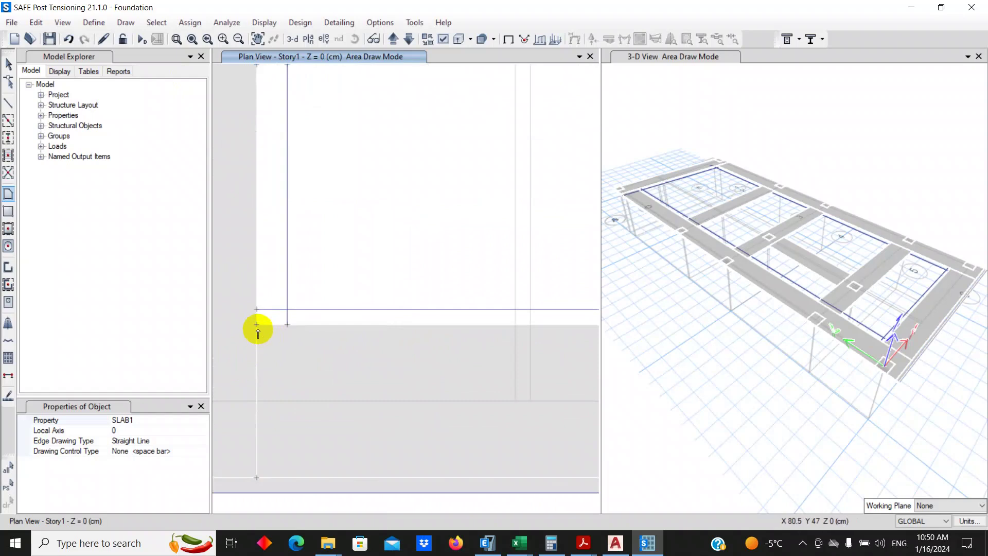
pyautogui.click(257, 324)
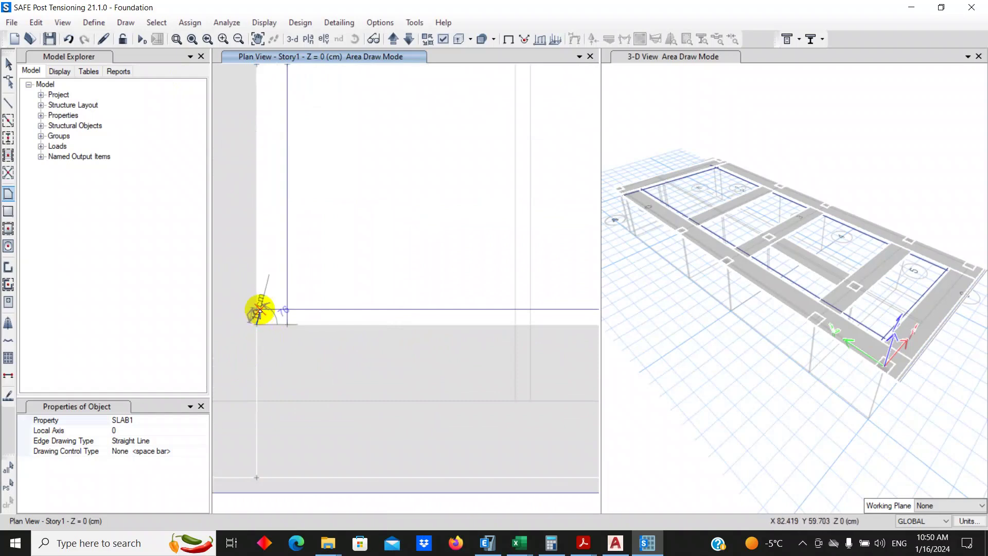
pyautogui.scroll(2, 254, 313)
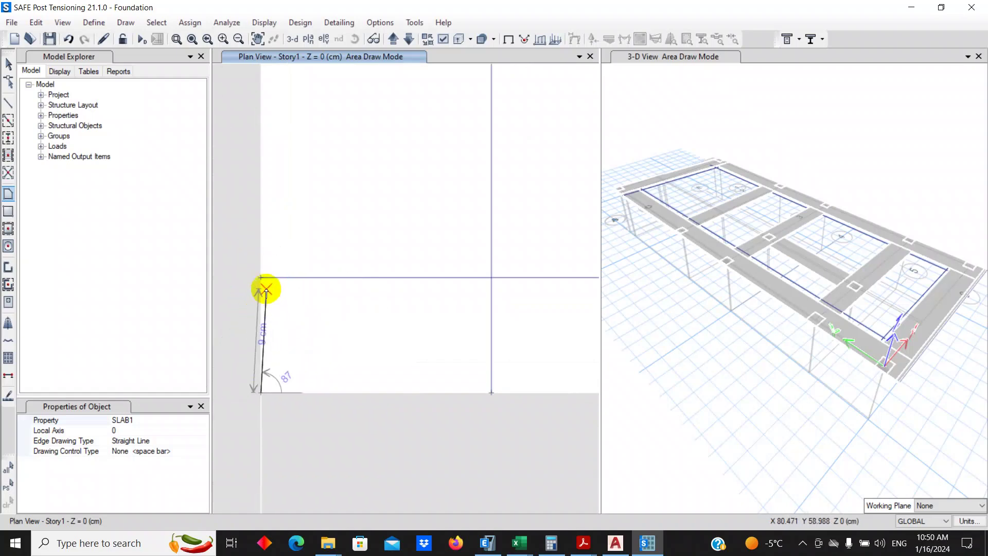
pyautogui.scroll(2, 265, 283)
pyautogui.scroll(3, 242, 251)
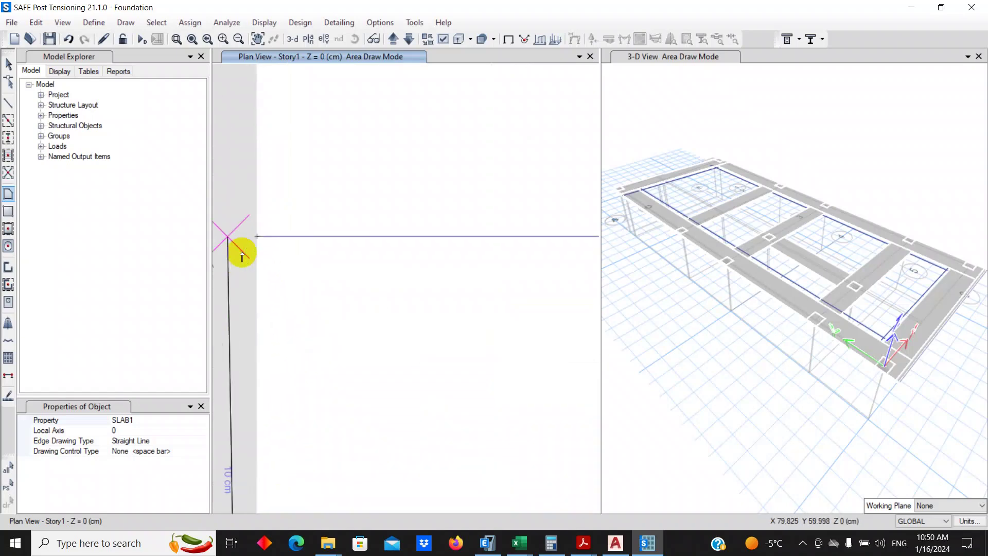
pyautogui.scroll(2, 304, 205)
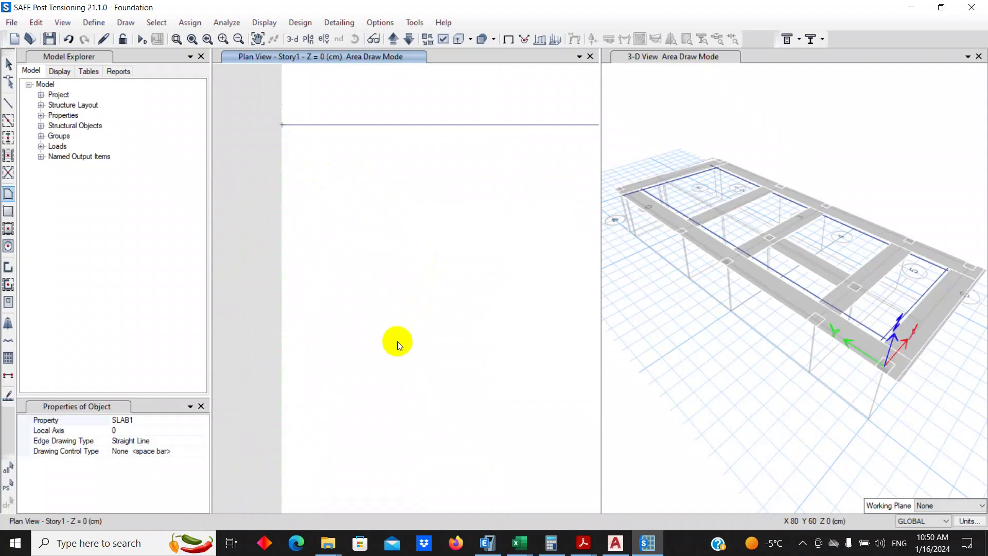
pyautogui.scroll(-2, 380, 335)
pyautogui.scroll(-3, 377, 333)
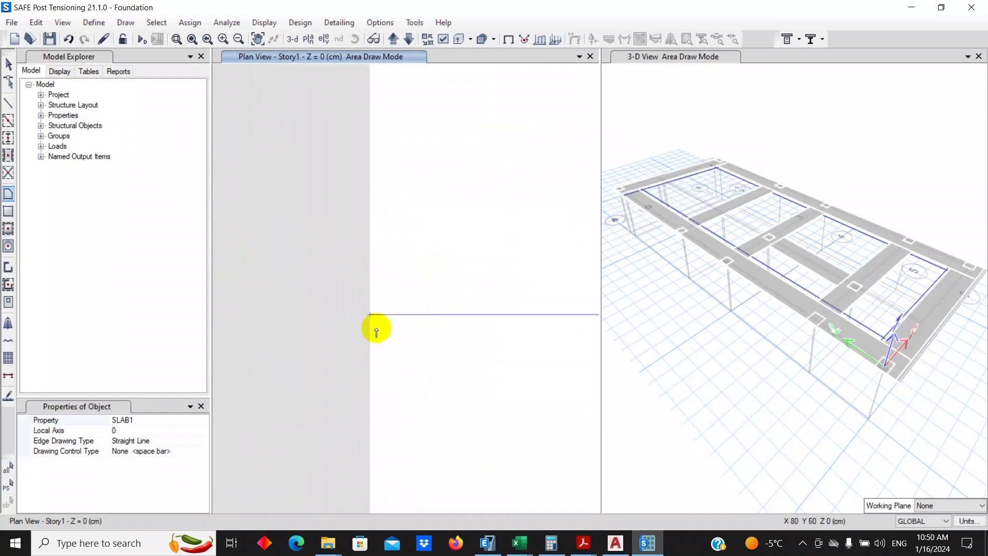
pyautogui.press('Escape')
# Step: Draw two long slanted BEAM1 frame lines outside the foundation, one beyond the grid A side and one beyond the grid E side
pyautogui.moveTo(385, 318)
pyautogui.mouseDown(button='middle')
pyautogui.moveTo(508, 338)
pyautogui.moveTo(369, 347)
pyautogui.moveTo(433, 365)
pyautogui.moveTo(542, 363)
pyautogui.mouseUp(button='middle')
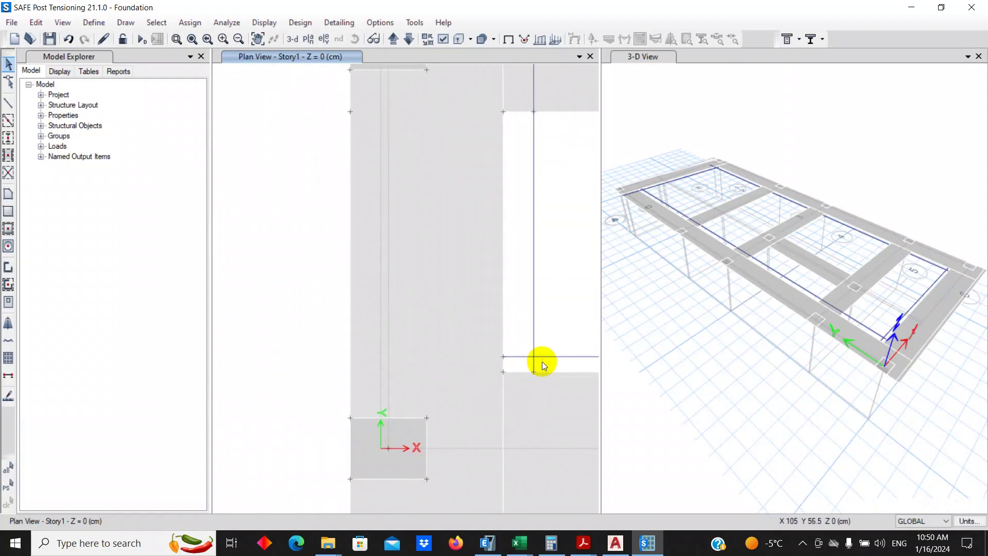
pyautogui.scroll(-3, 340, 339)
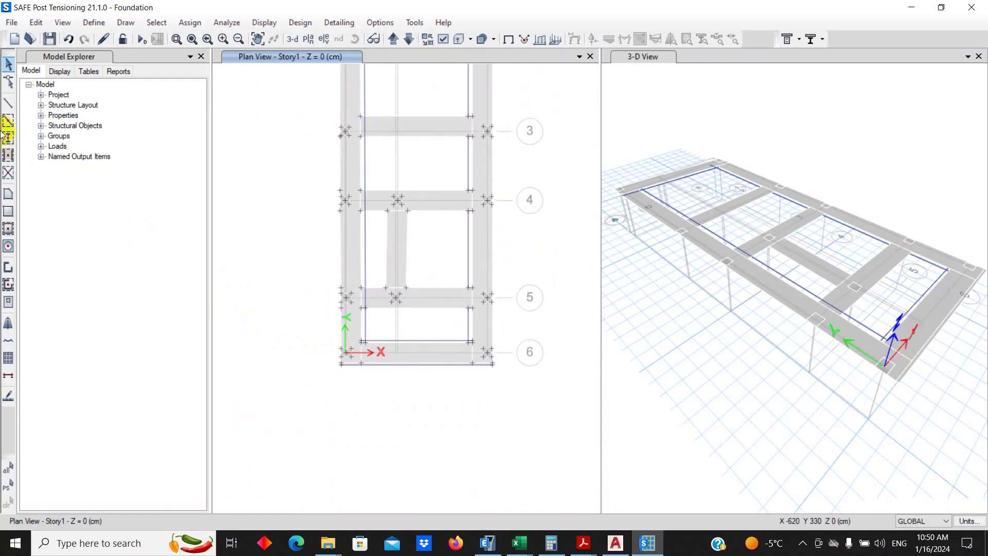
pyautogui.moveTo(226, 187); pyautogui.dragTo(248, 291, button='middle')
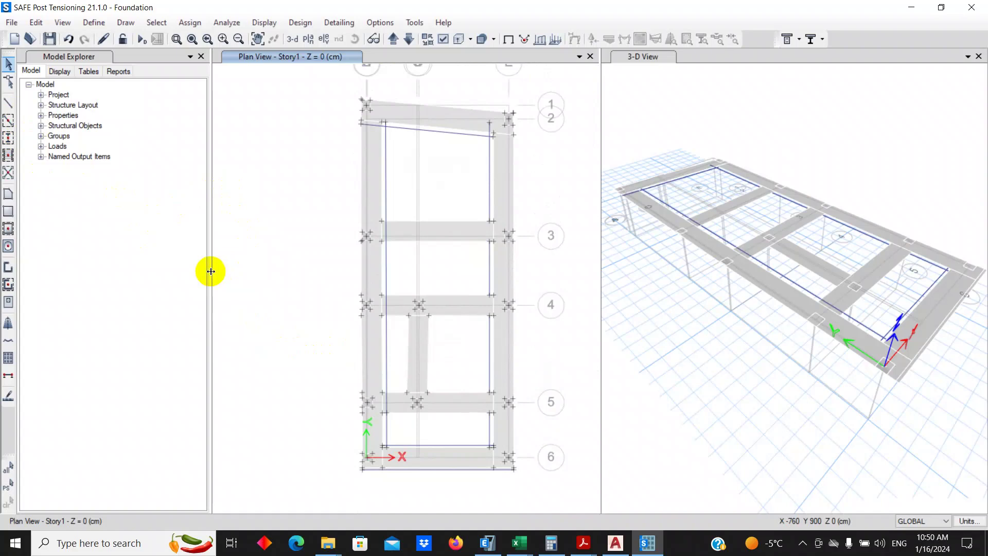
pyautogui.click(8, 102)
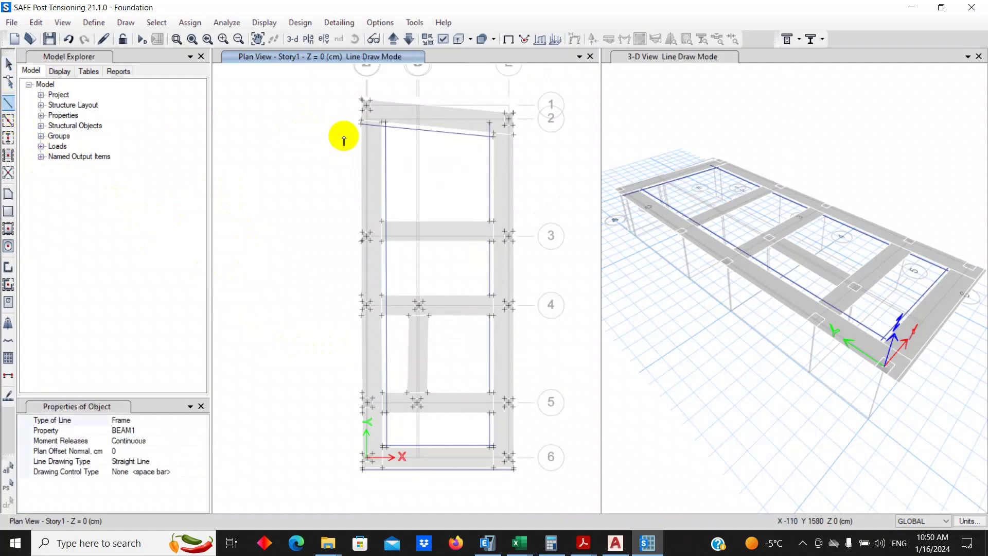
pyautogui.scroll(-3, 343, 139)
pyautogui.scroll(3, 335, 238)
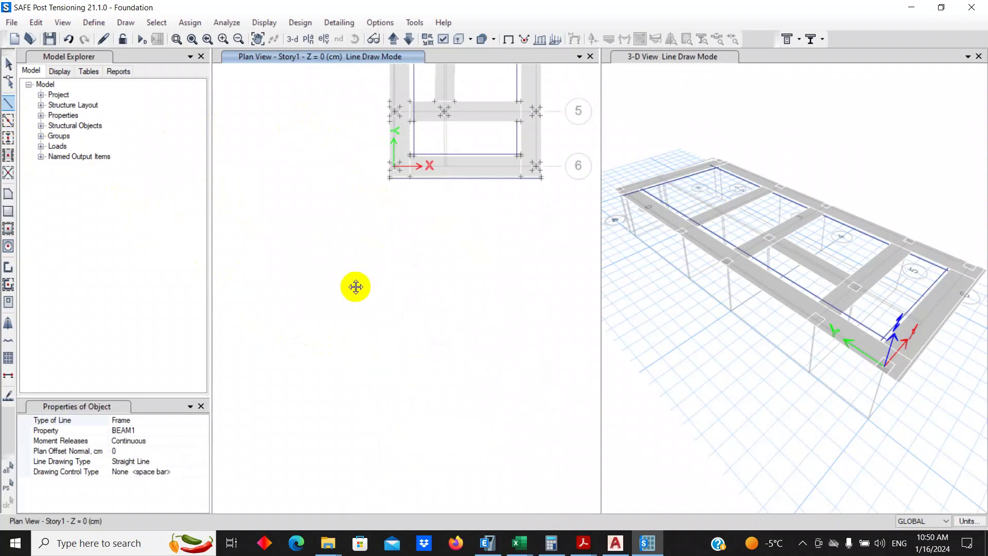
pyautogui.scroll(-2, 375, 253)
pyautogui.scroll(3, 388, 221)
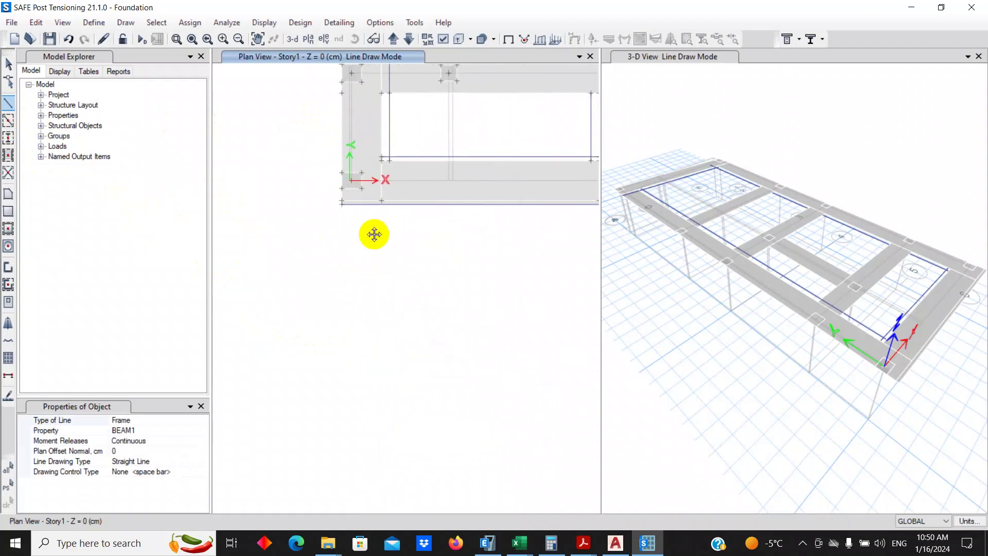
pyautogui.scroll(-2, 344, 239)
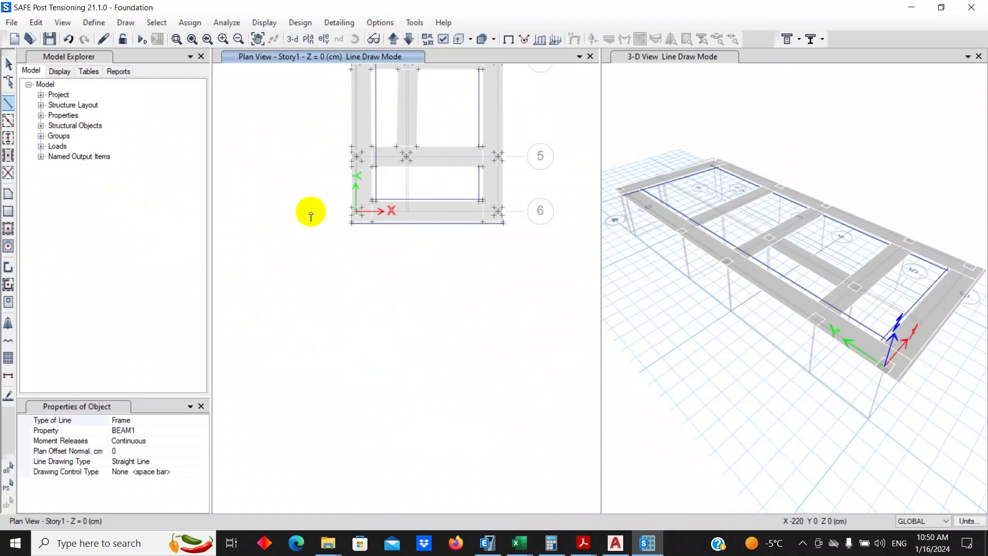
pyautogui.scroll(-2, 313, 263)
pyautogui.moveTo(293, 249); pyautogui.dragTo(302, 313, button='middle')
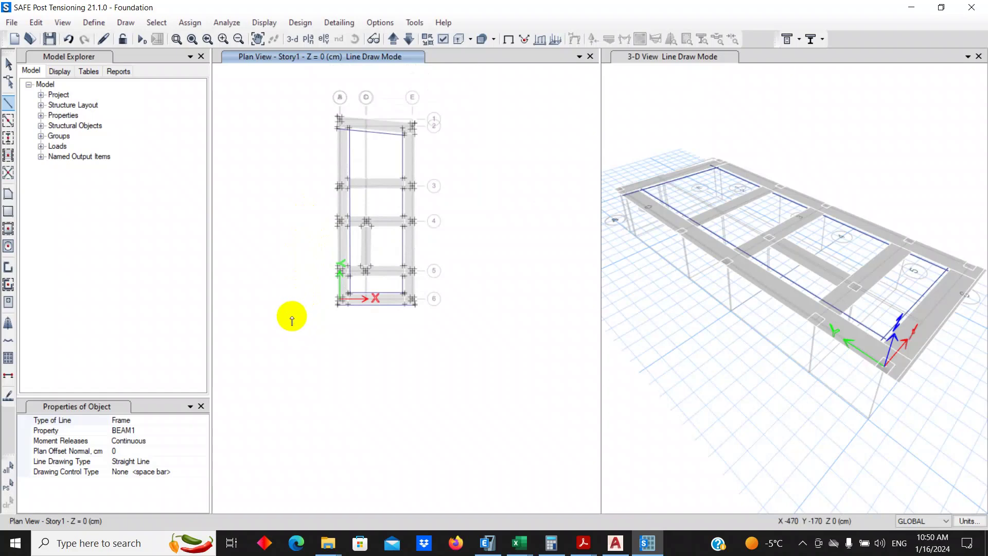
pyautogui.click(292, 316)
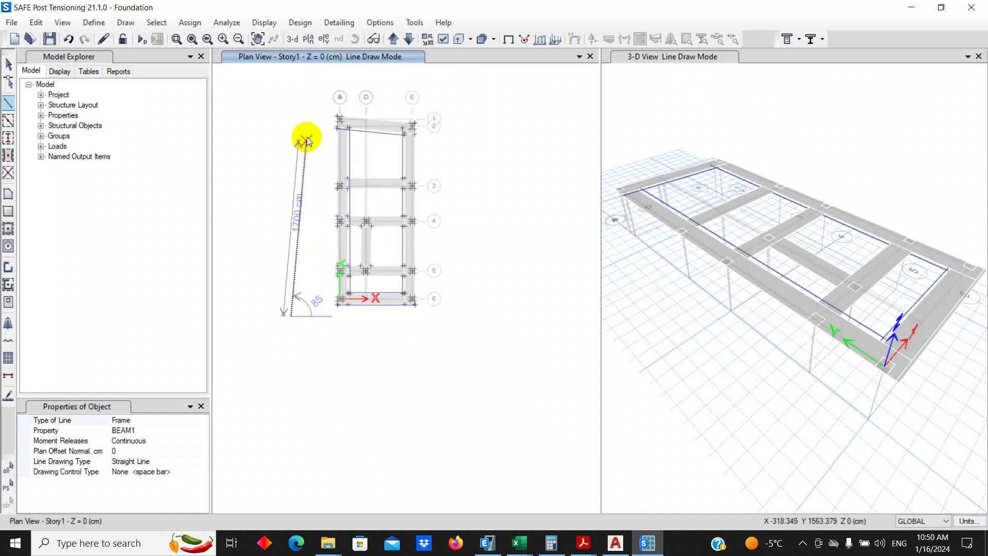
pyautogui.doubleClick(306, 102)
pyautogui.click(469, 113)
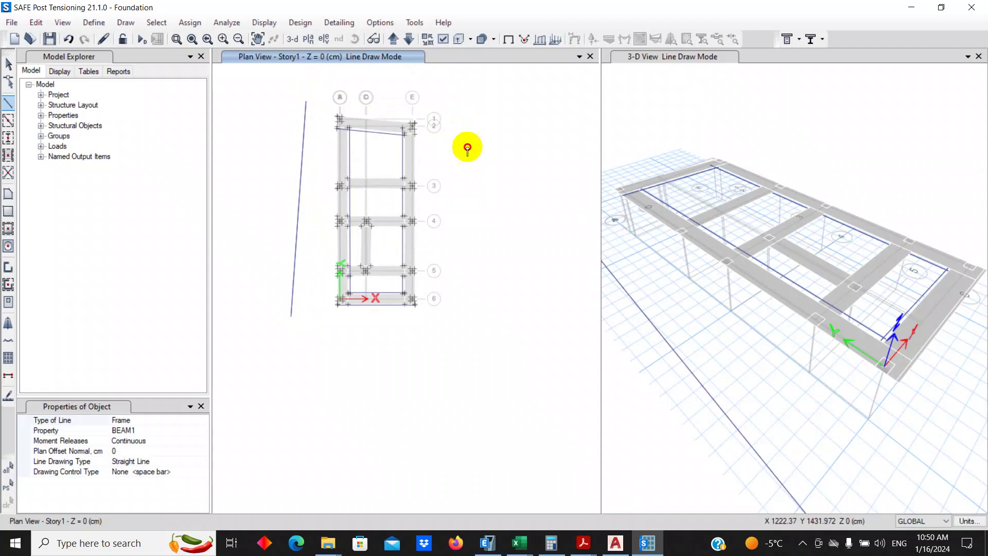
pyautogui.doubleClick(441, 343)
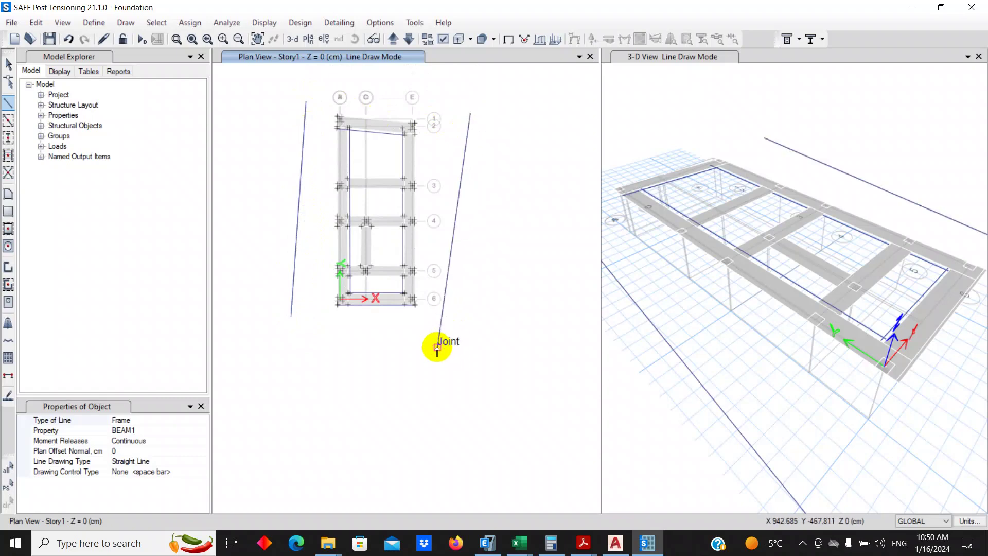
pyautogui.press('Escape')
# Step: Extend both ends of the offset frame line along the grid 6 strip's inner edge to the two slanted outer lines
pyautogui.scroll(4, 397, 304)
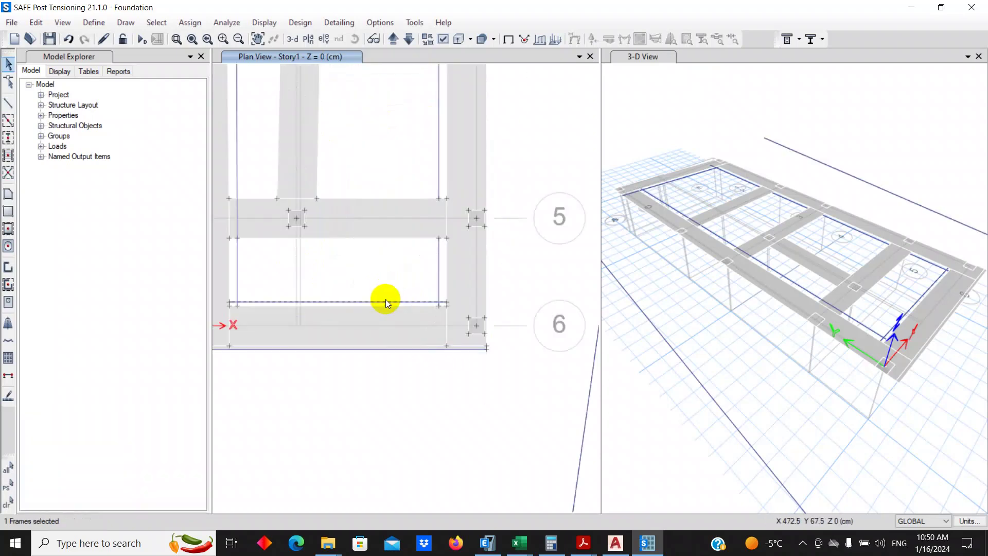
pyautogui.click(448, 303)
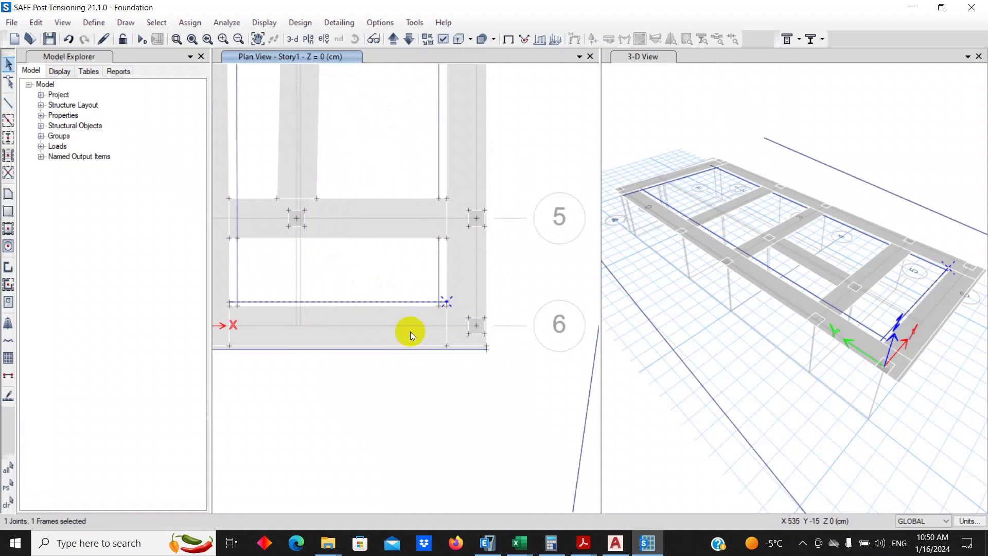
pyautogui.moveTo(409, 331); pyautogui.dragTo(531, 336, button='middle')
pyautogui.click(350, 306)
pyautogui.scroll(-3, 381, 367)
pyautogui.moveTo(288, 312); pyautogui.dragTo(252, 337)
pyautogui.moveTo(564, 375); pyautogui.dragTo(540, 388)
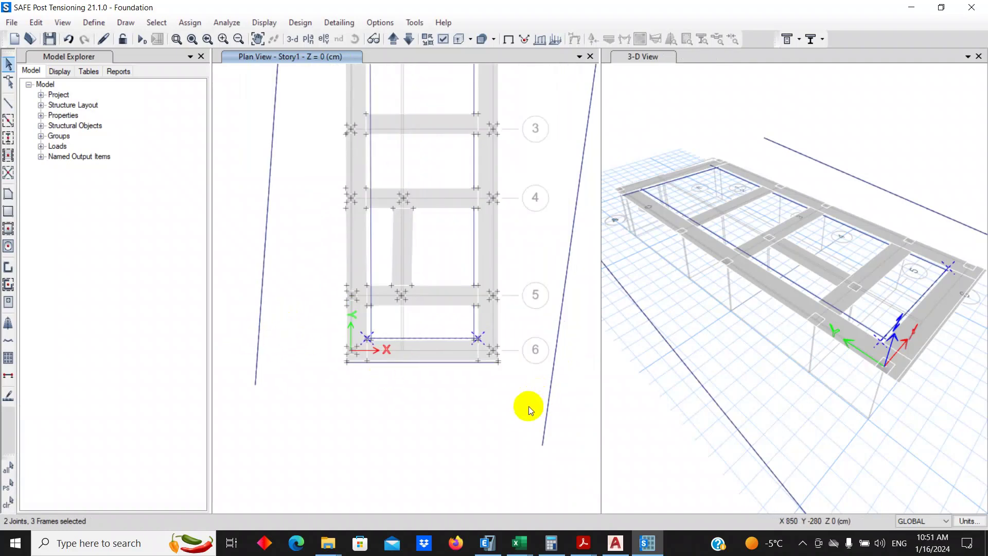
pyautogui.hotkey('ctrl', 'l')
pyautogui.click(447, 352)
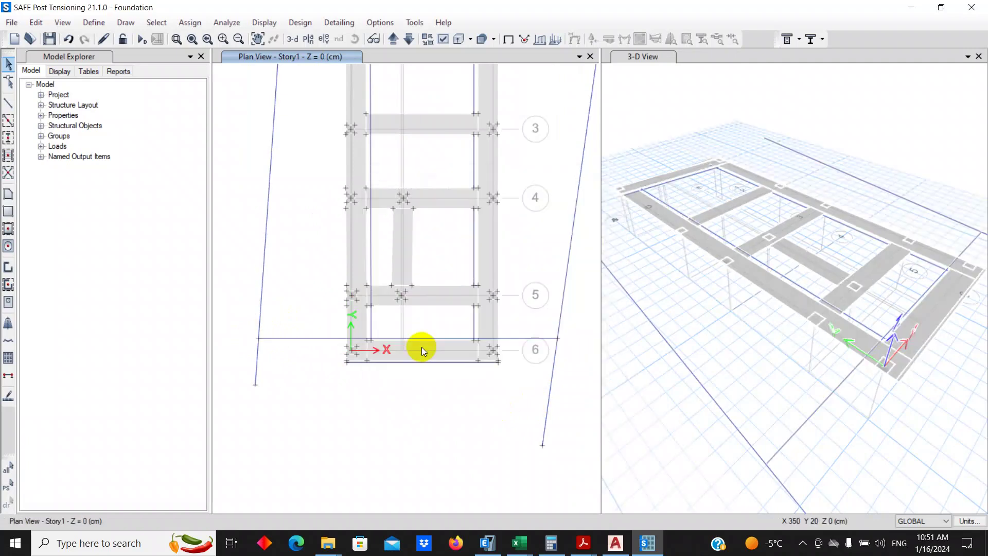
# Step: Enable snapping to intersections in the snap options
pyautogui.click(125, 23)
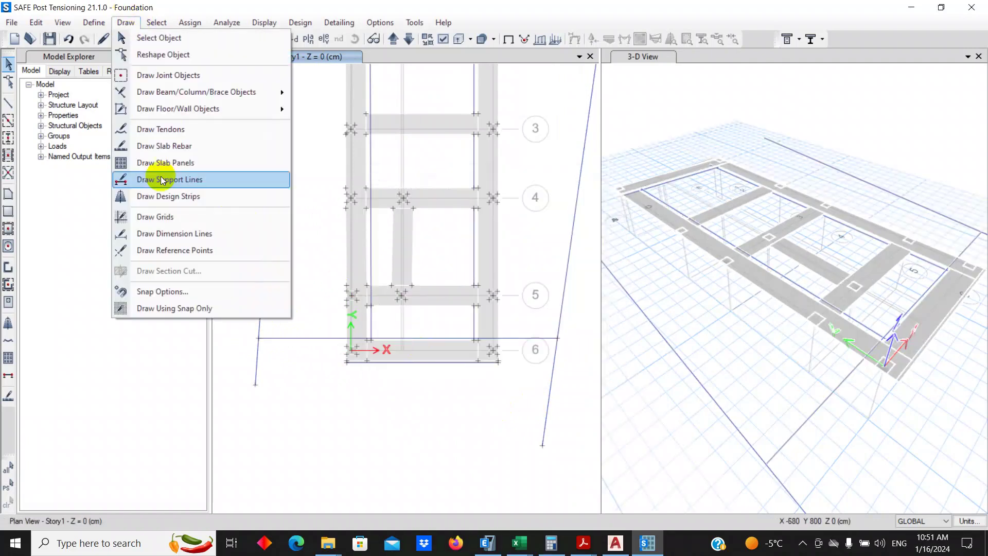
pyautogui.click(221, 288)
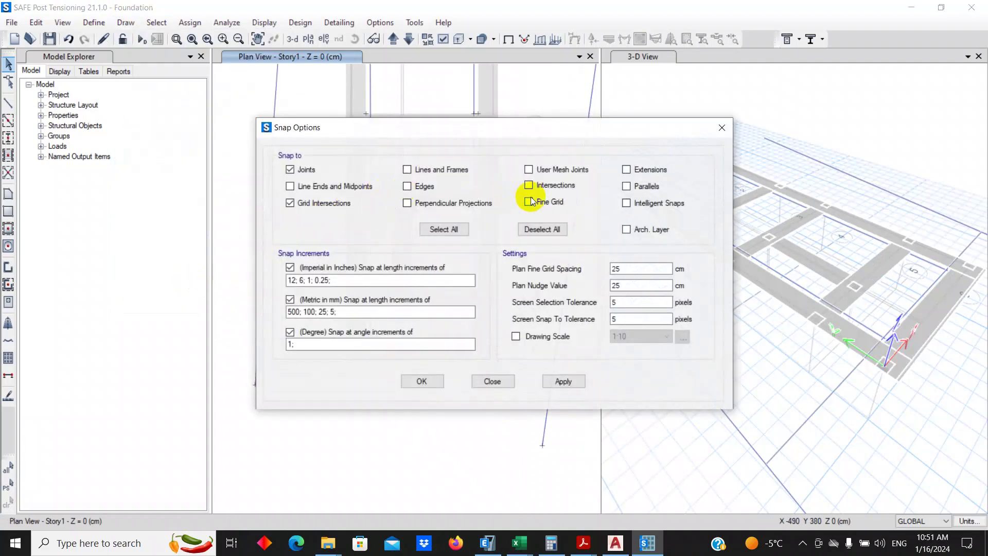
pyautogui.click(441, 381)
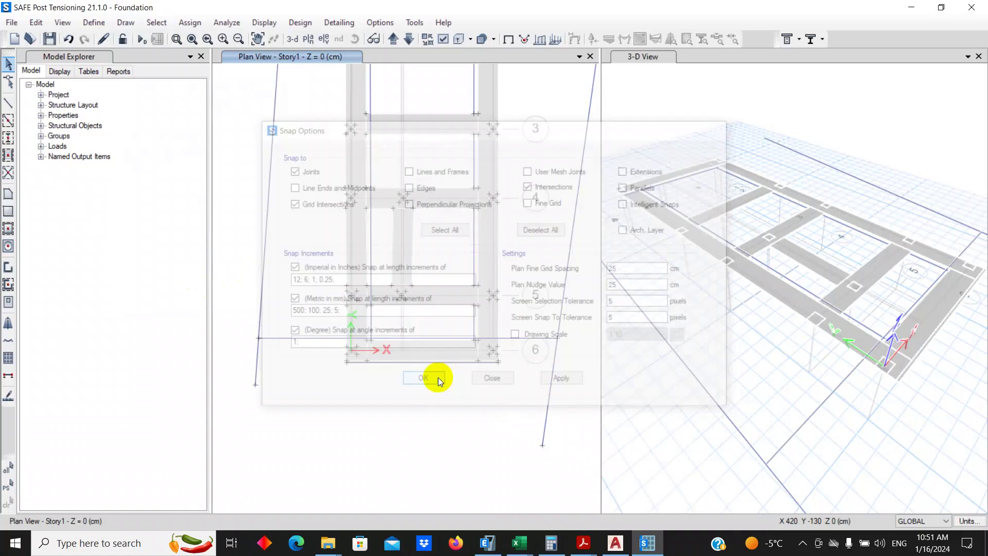
# Step: Draw a 10 cm wide SLAB1 area between the grid 6 strip's inner edge and its offset frame line, from the grid A strip to the grid E strip
pyautogui.click(11, 194)
pyautogui.scroll(5, 368, 345)
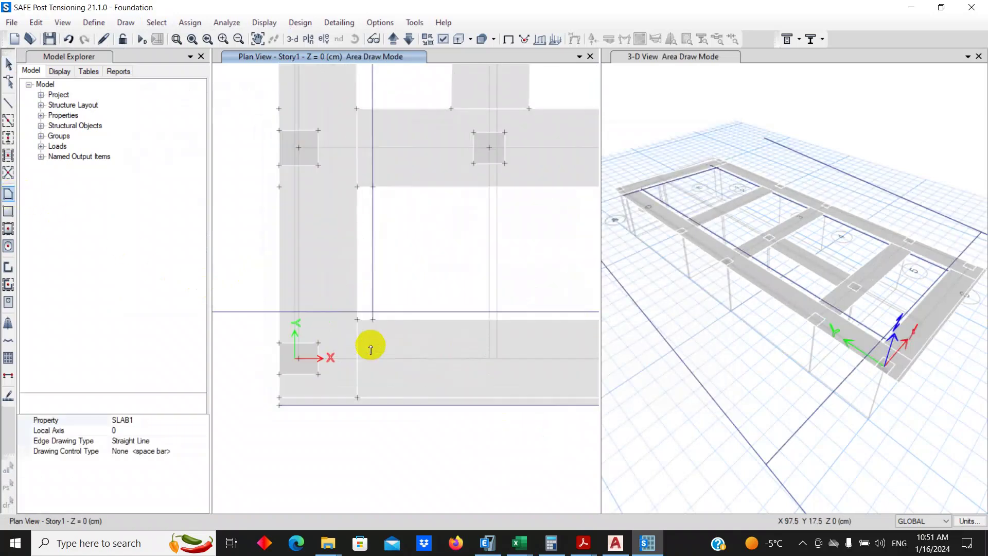
pyautogui.click(344, 297)
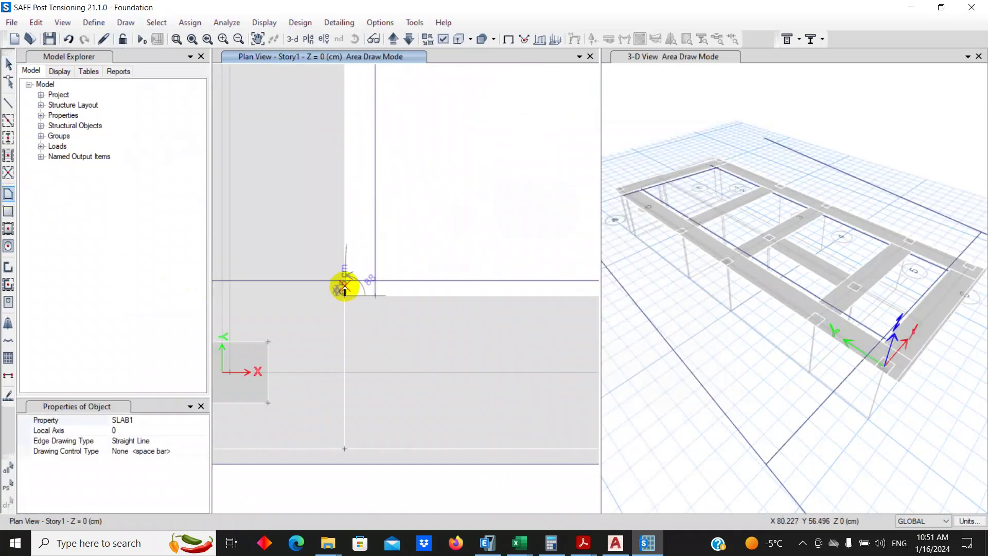
pyautogui.click(344, 284)
pyautogui.scroll(-3, 293, 288)
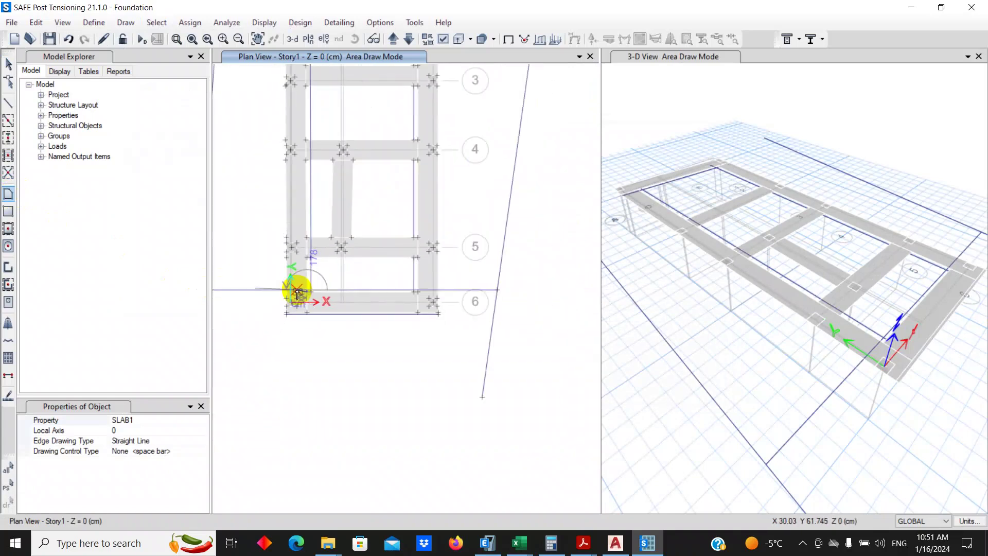
pyautogui.scroll(3, 463, 278)
pyautogui.scroll(3, 453, 238)
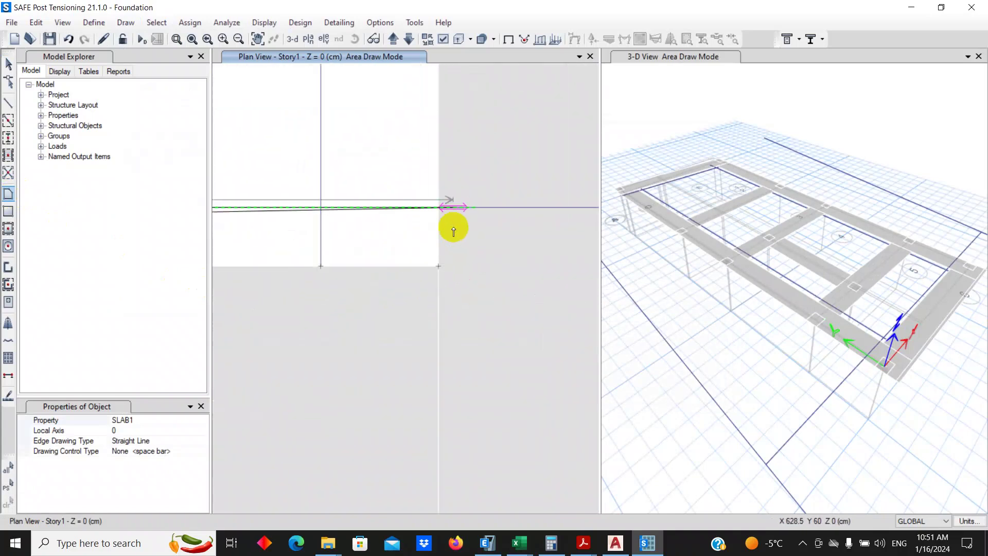
pyautogui.click(438, 207)
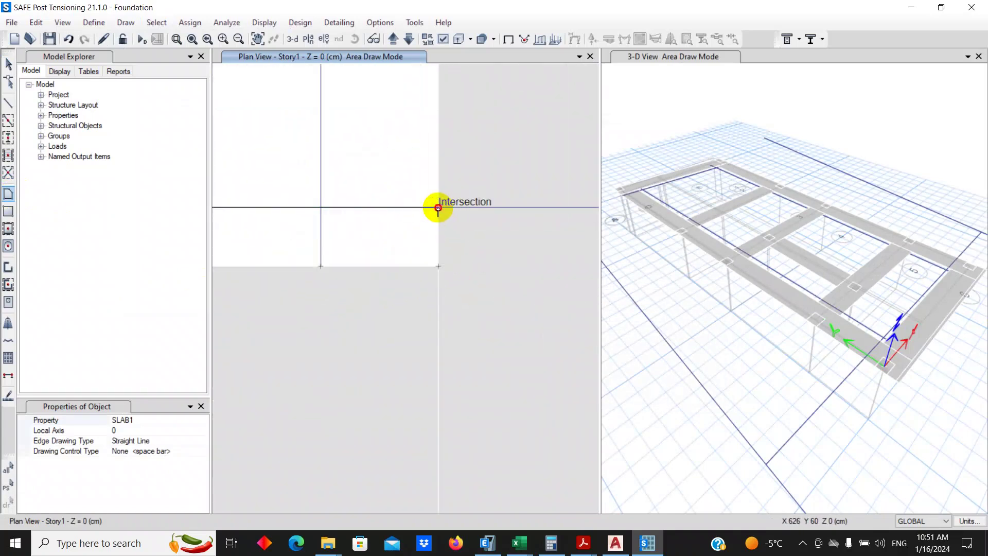
pyautogui.click(438, 265)
pyautogui.press('Return')
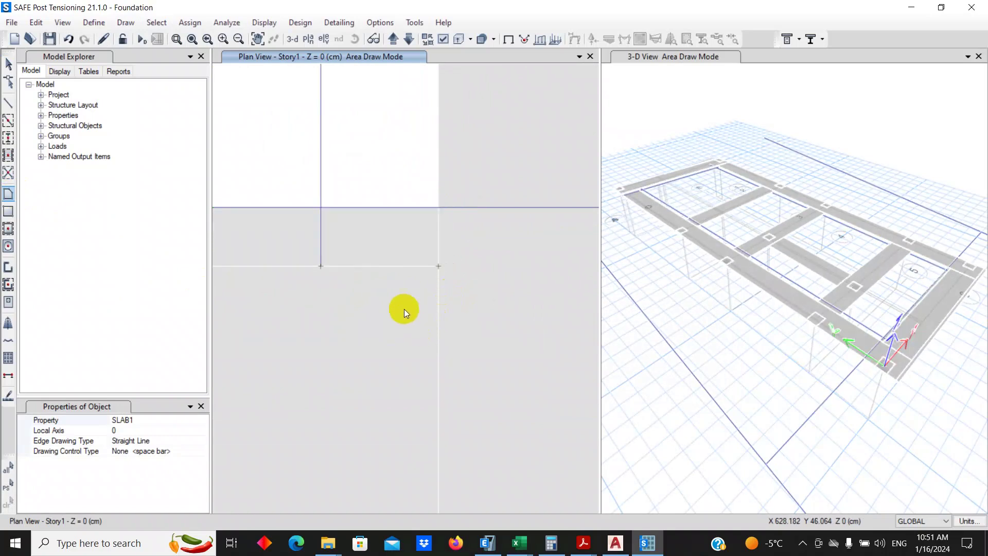
# Step: Draw a 20 cm wide SLAB1 area between the grid E strip's inner edge and its offset line, from the widened grid 6 strip to grid 5
pyautogui.scroll(-2, 403, 309)
pyautogui.scroll(-2, 403, 309)
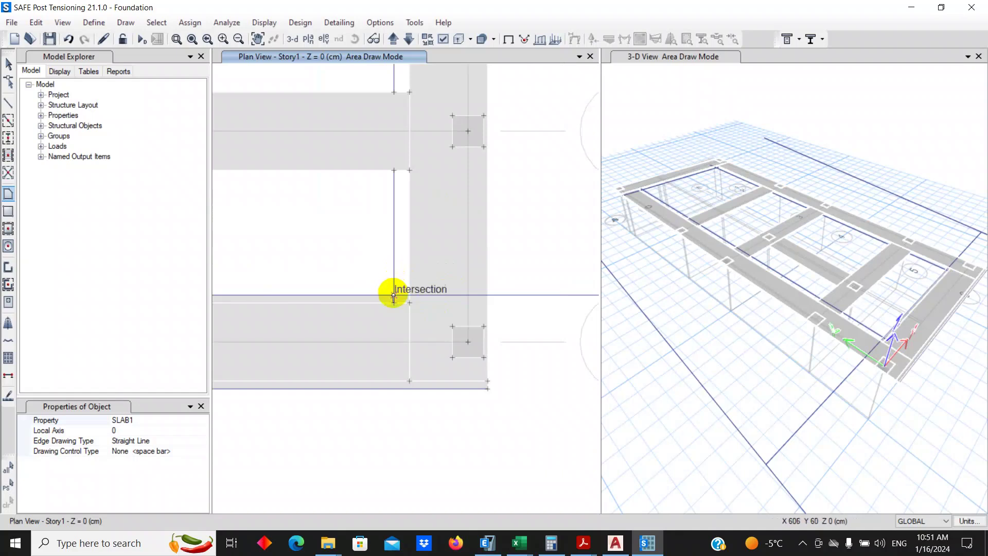
pyautogui.click(394, 294)
pyautogui.click(409, 297)
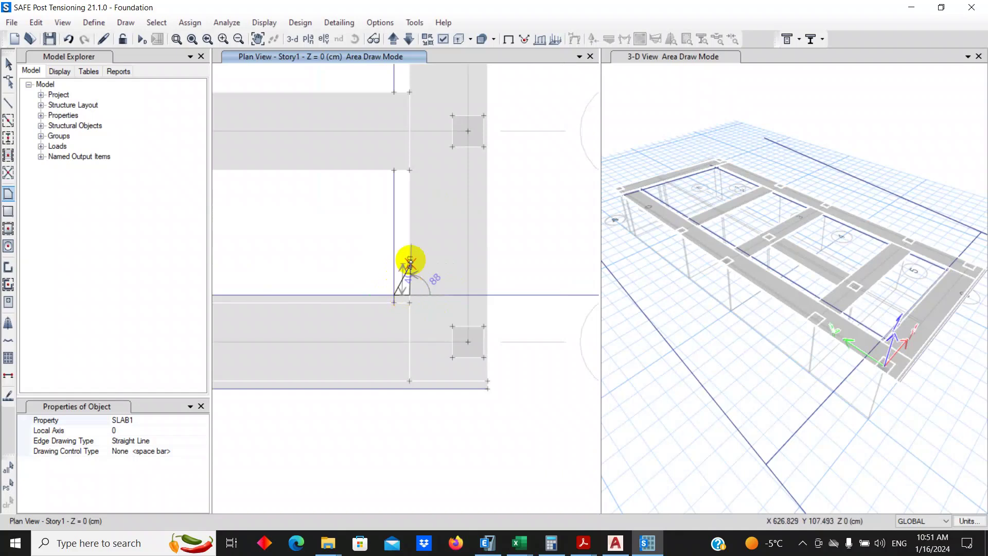
pyautogui.click(410, 172)
pyautogui.scroll(3, 404, 168)
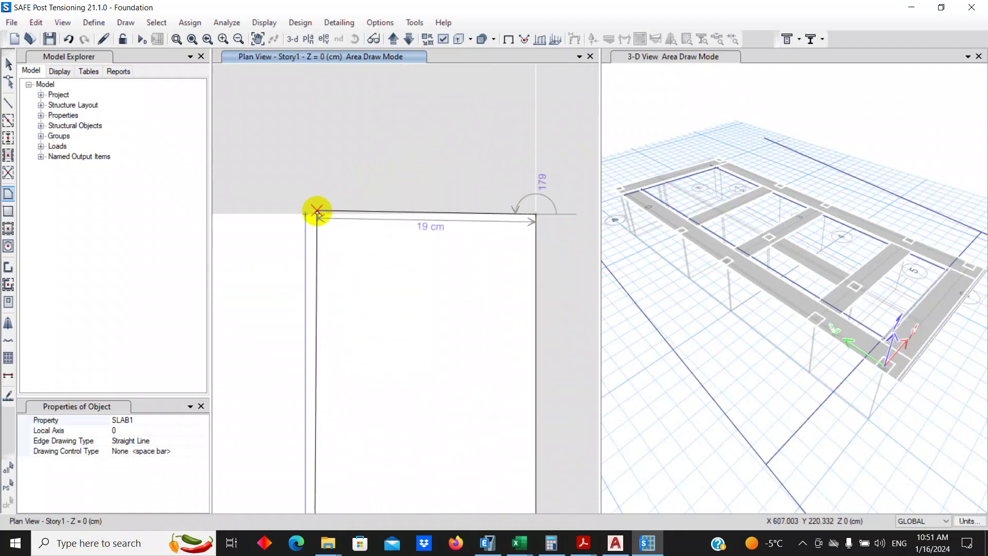
pyautogui.doubleClick(305, 214)
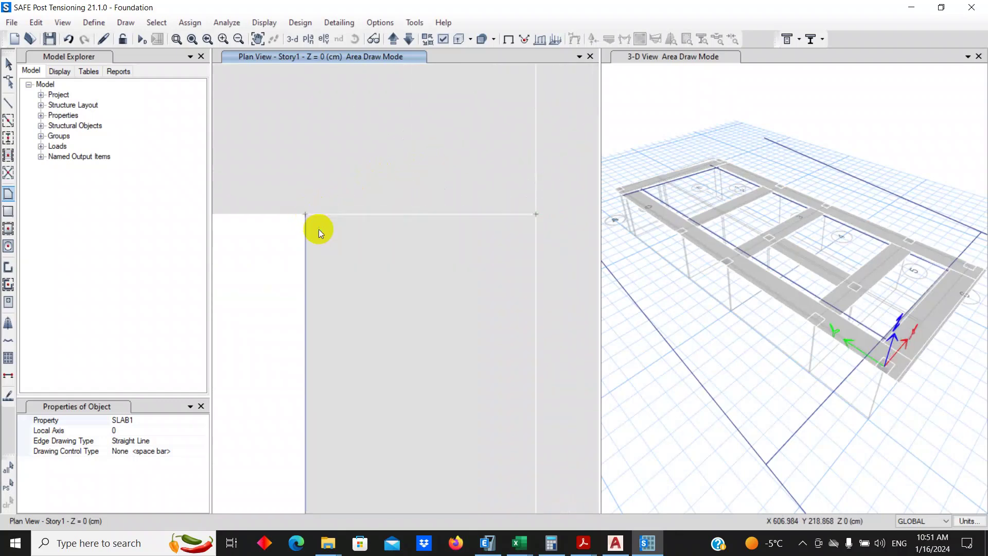
# Step: Draw a 20 cm wide SLAB1 area between the grid E strip's inner edge and its offset line, from the grid 5 strip to the grid 4 strip
pyautogui.scroll(-2, 361, 247)
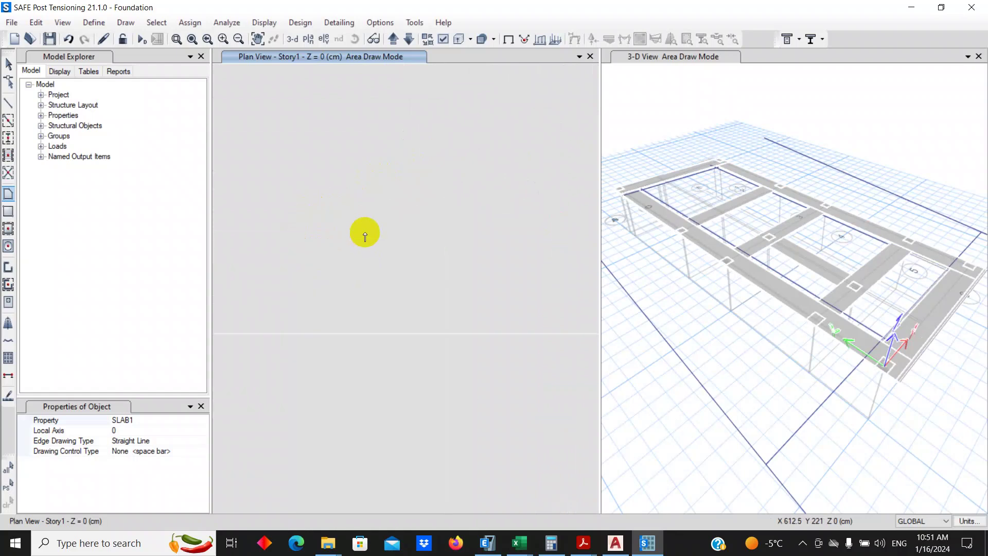
pyautogui.scroll(-3, 364, 236)
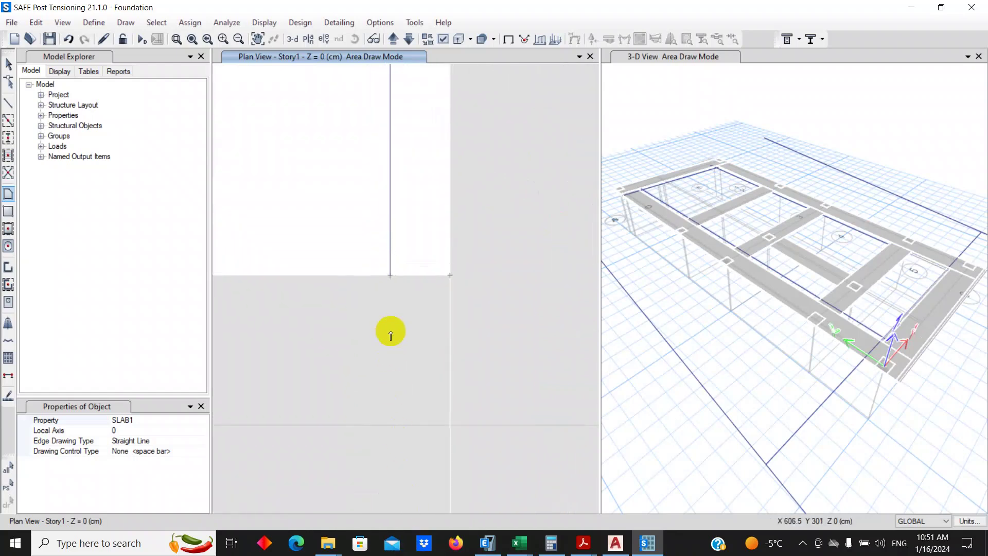
pyautogui.click(389, 276)
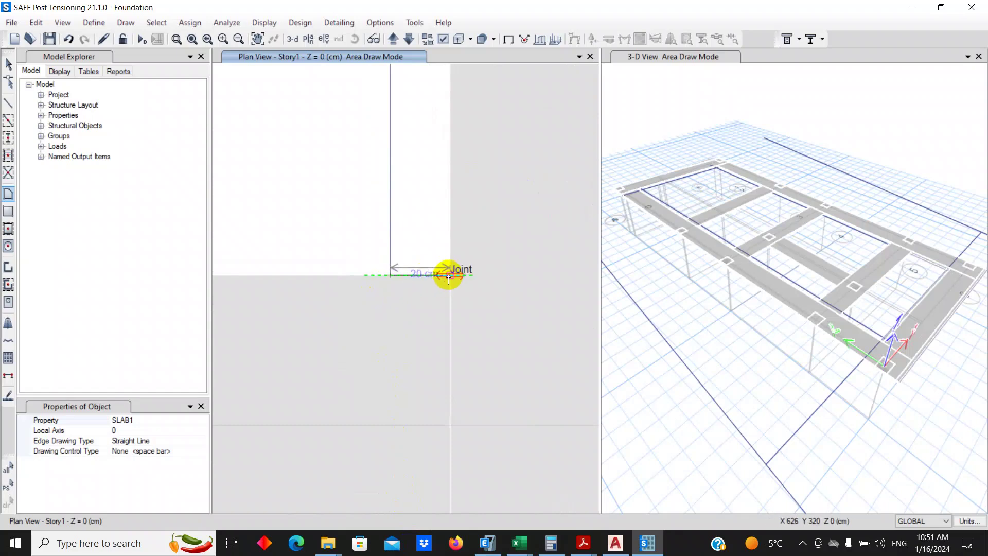
pyautogui.click(449, 278)
pyautogui.scroll(-3, 469, 390)
pyautogui.scroll(3, 470, 221)
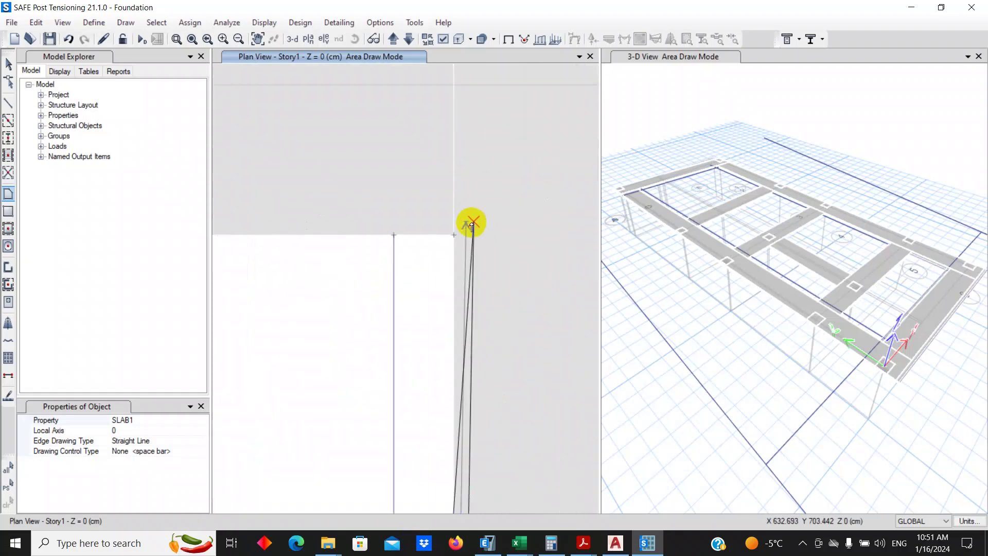
pyautogui.click(453, 235)
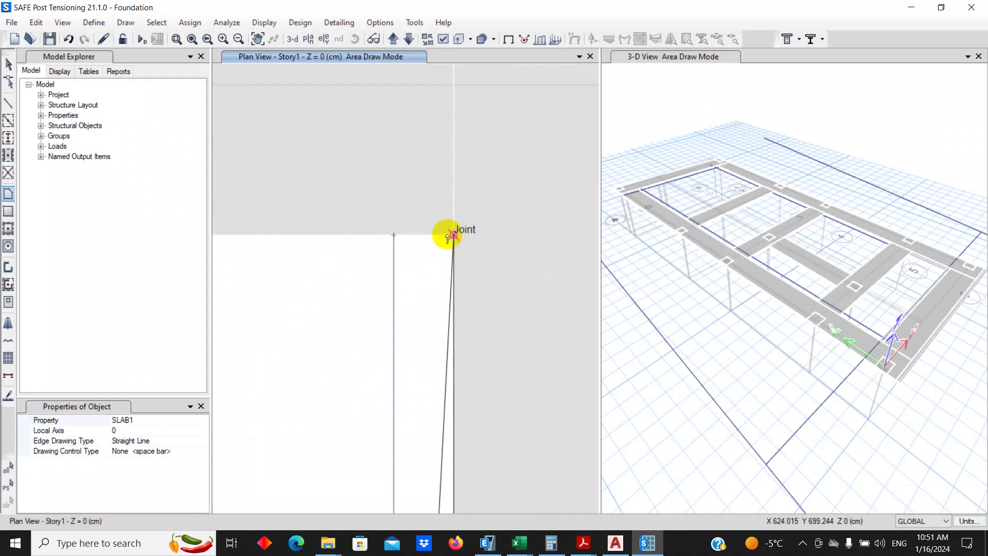
pyautogui.doubleClick(395, 235)
pyautogui.moveTo(412, 403); pyautogui.dragTo(424, 467, button='middle')
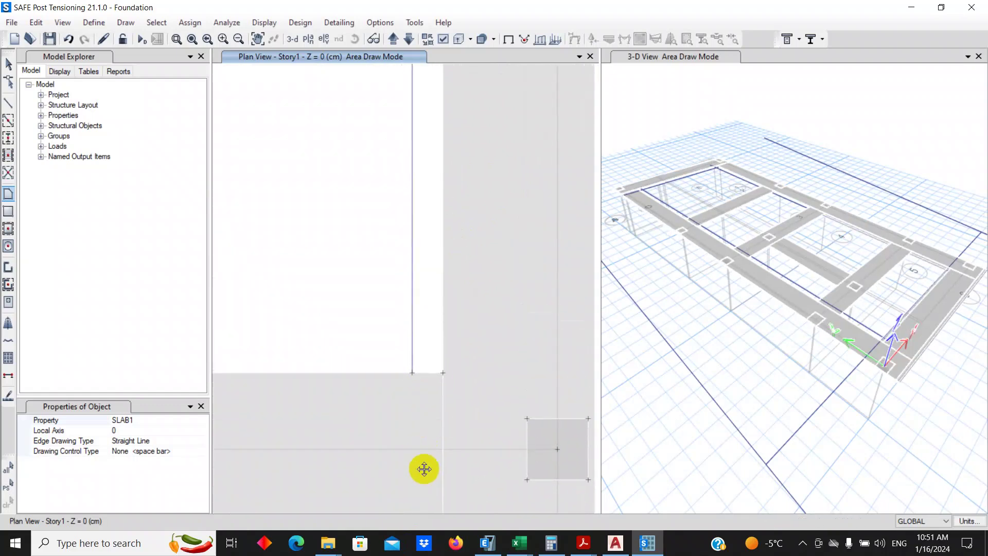
# Step: Draw a 20 cm wide SLAB1 area along the grid E strip's inner edge up to its offset line, between the grid 4 and grid 3 strips
pyautogui.click(412, 373)
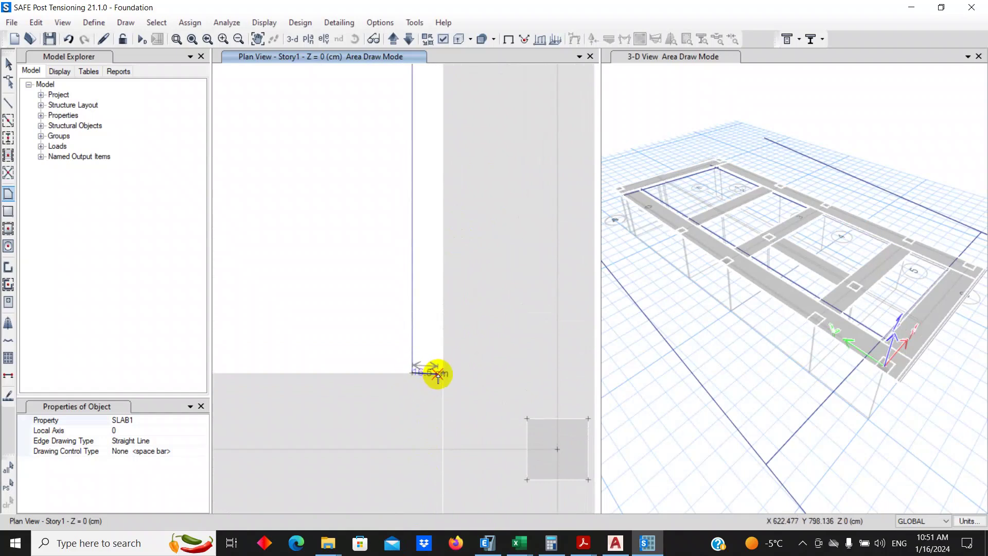
pyautogui.scroll(-4, 460, 443)
pyautogui.scroll(5, 463, 396)
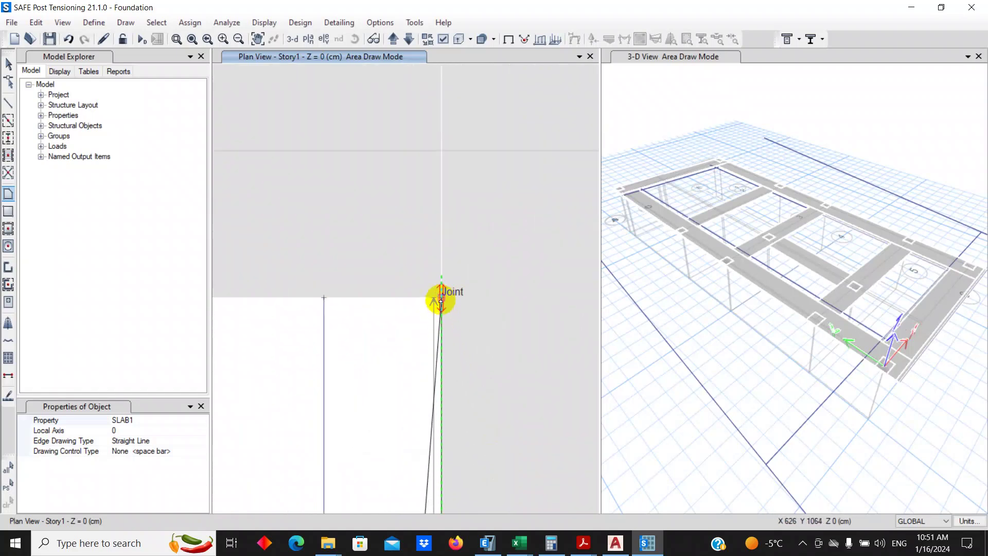
pyautogui.click(440, 299)
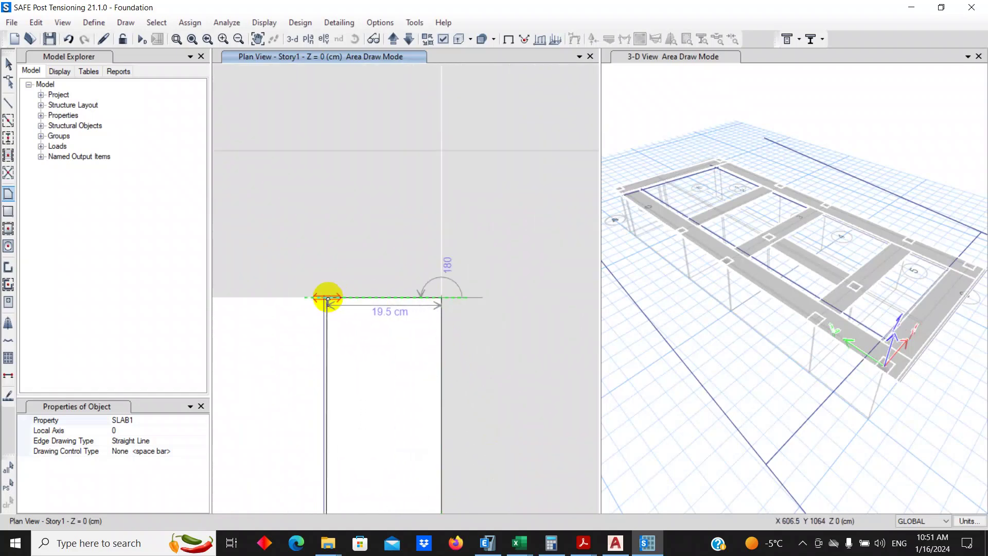
pyautogui.doubleClick(327, 298)
pyautogui.moveTo(359, 300); pyautogui.dragTo(368, 426, button='middle')
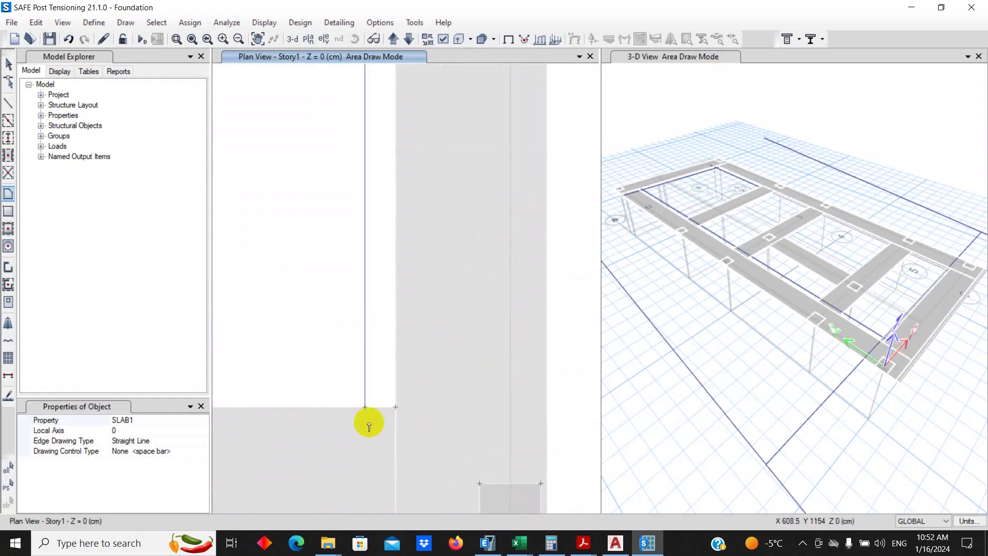
# Step: Draw a 20 cm wide SLAB1 area along the grid E strip's inner edge up to its offset line, from the grid 3 strip to the slanted strip
pyautogui.click(364, 407)
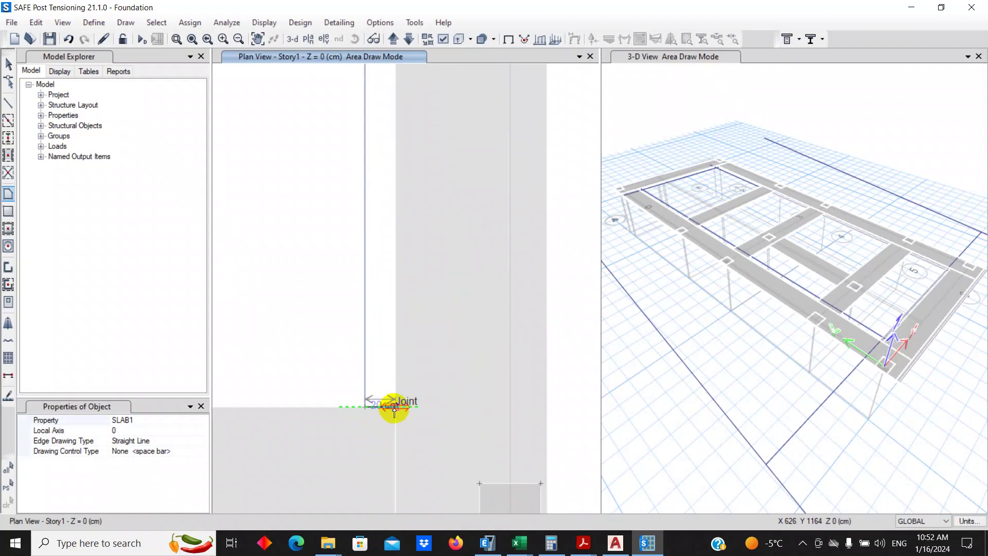
pyautogui.scroll(-3, 406, 466)
pyautogui.scroll(5, 425, 360)
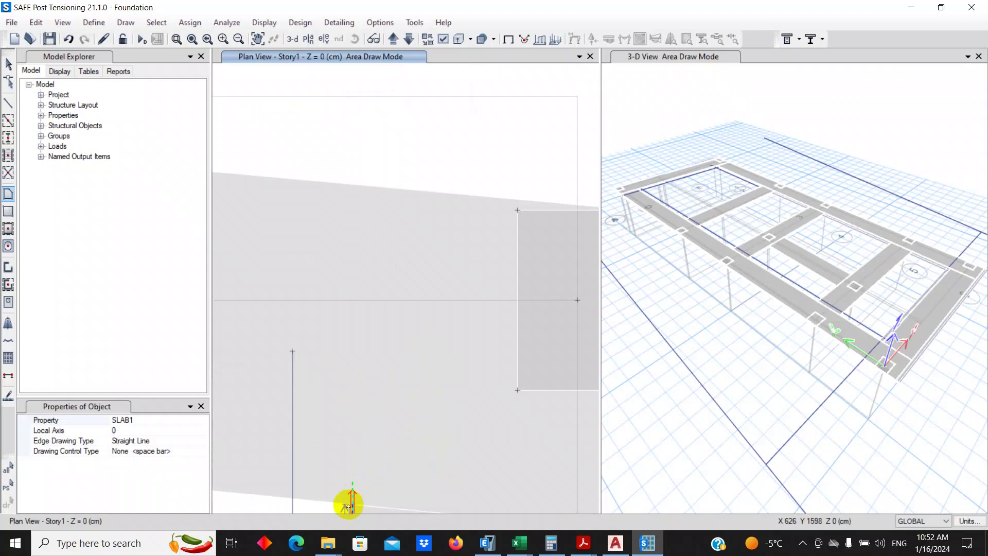
pyautogui.click(351, 504)
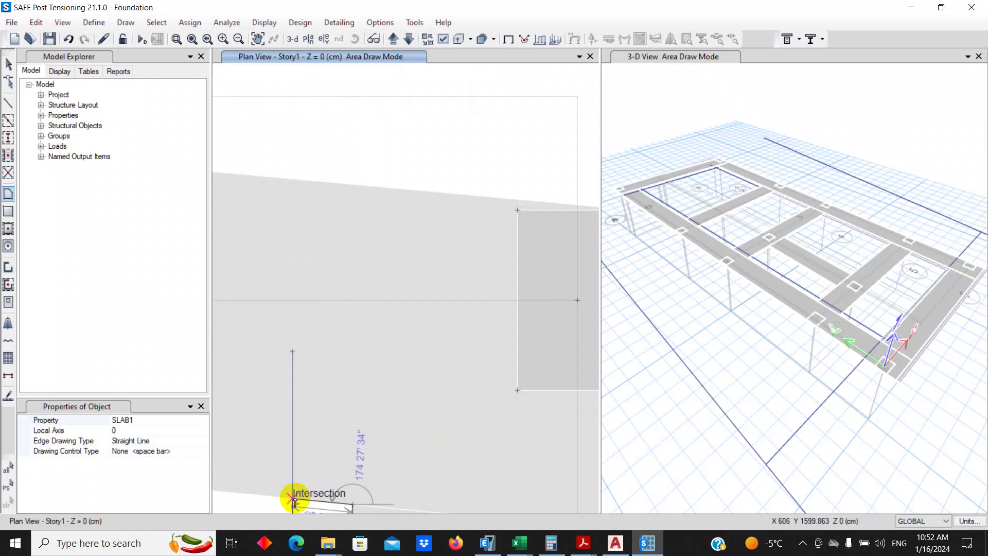
pyautogui.scroll(-2, 350, 418)
pyautogui.moveTo(340, 430); pyautogui.dragTo(492, 394, button='middle')
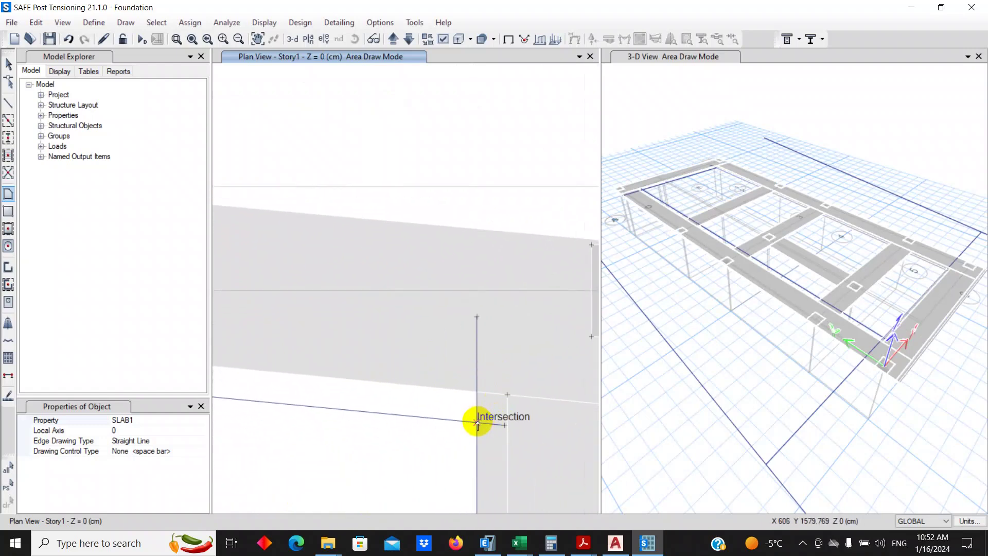
# Step: Draw a SLAB1 area about 20 cm wide between the slanted strip's inner edge and its offset line, from the widened grid E strip to the grid A strip
pyautogui.click(475, 423)
pyautogui.scroll(-2, 494, 411)
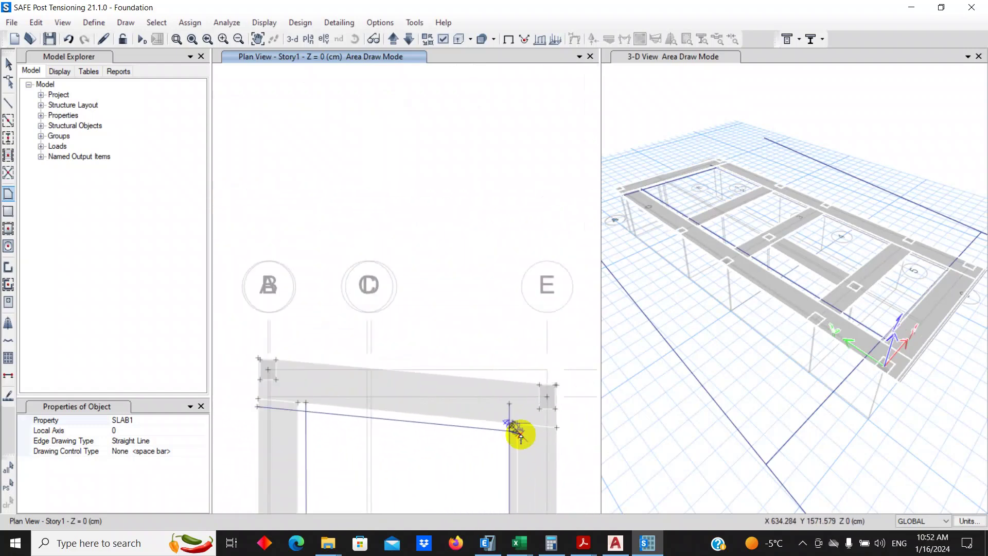
pyautogui.scroll(3, 308, 412)
pyautogui.scroll(-2, 285, 394)
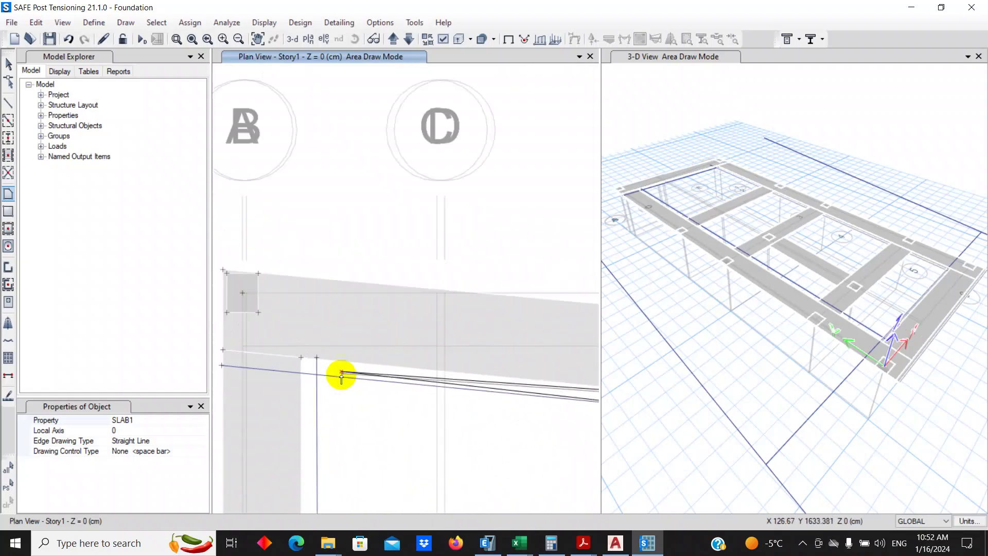
pyautogui.scroll(2, 308, 369)
pyautogui.click(278, 327)
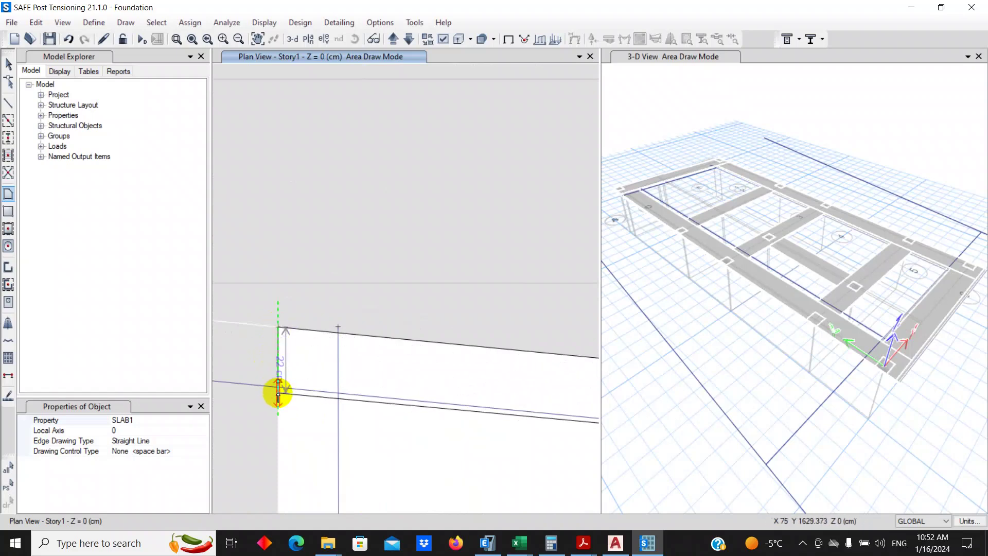
pyautogui.doubleClick(278, 384)
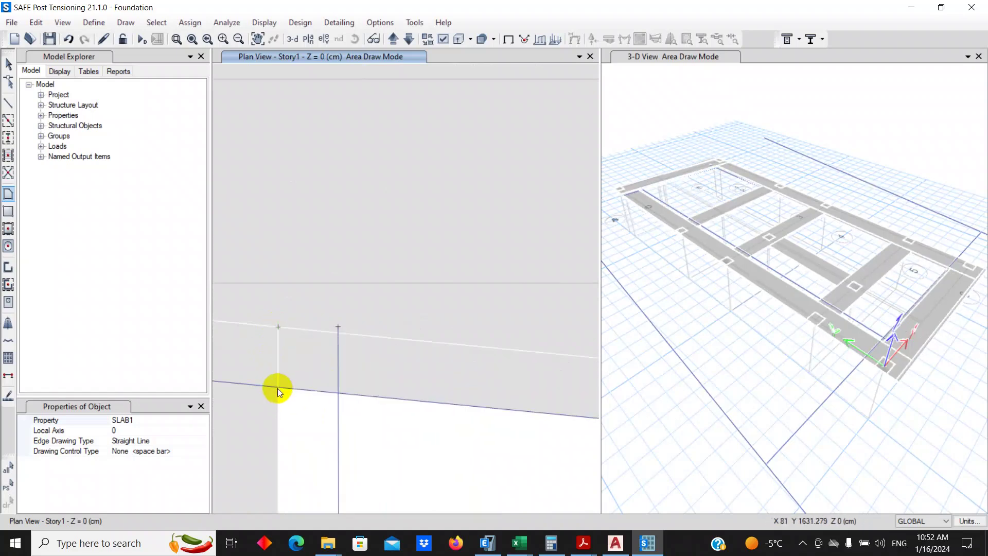
# Step: Draw a 20 cm wide SLAB1 area between the grid A strip's inner edge and its offset line, from the widened slanted strip to the grid 3 strip
pyautogui.click(338, 392)
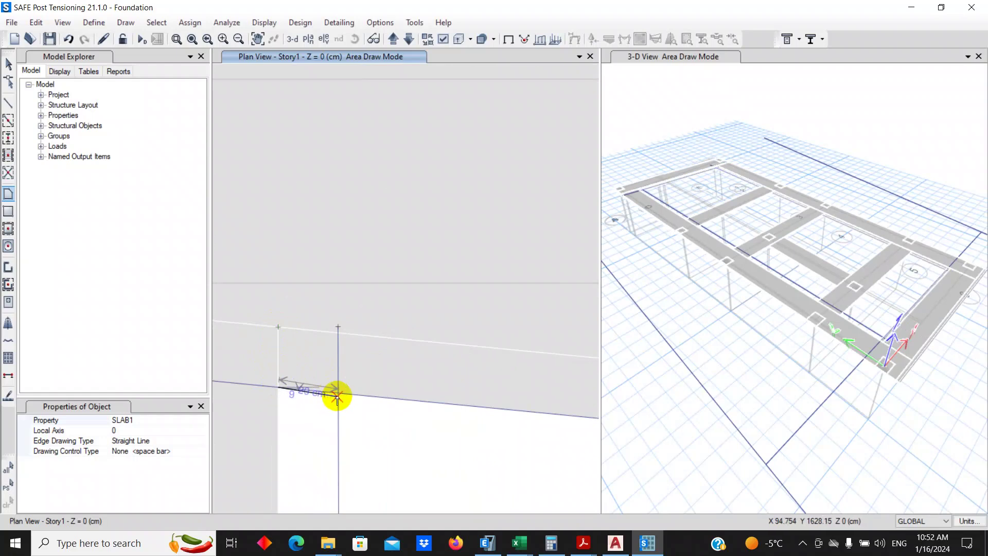
pyautogui.scroll(-2, 332, 392)
pyautogui.scroll(-3, 368, 337)
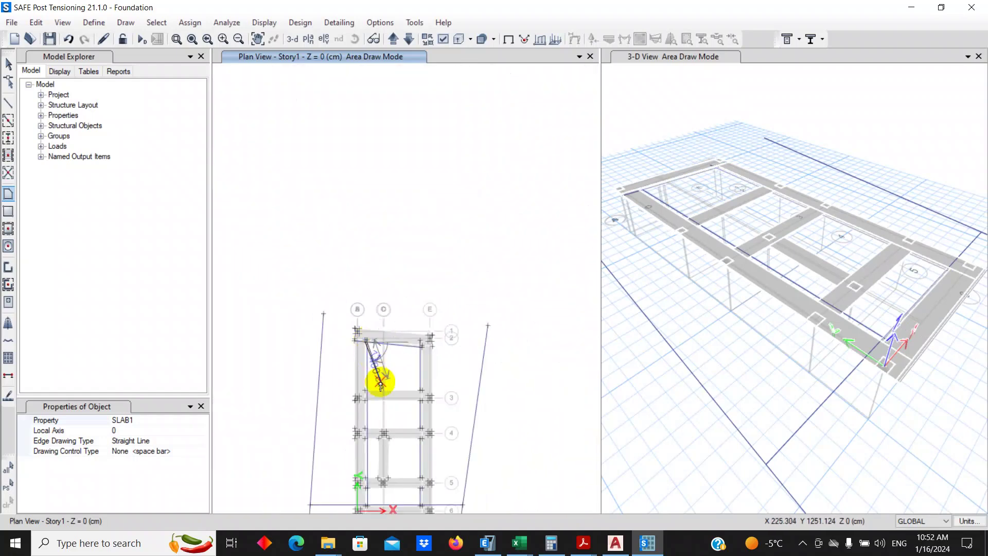
pyautogui.scroll(4, 369, 390)
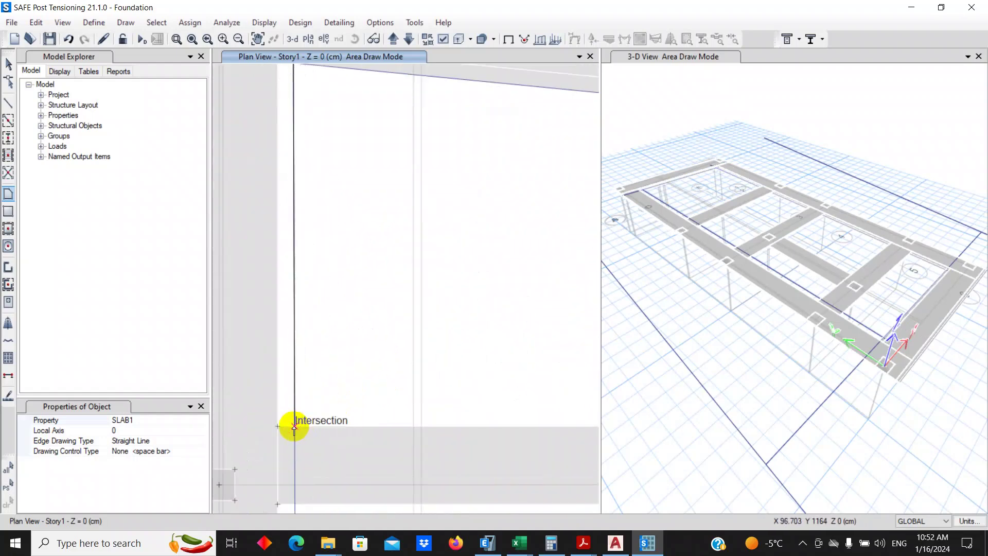
pyautogui.click(278, 426)
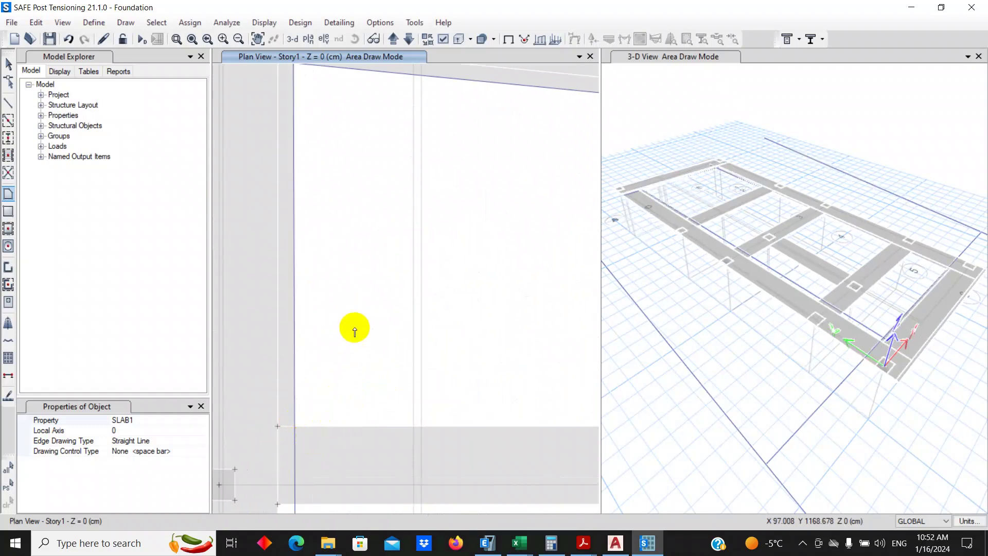
# Step: Draw a SLAB1 area between the grid A strip's inner edge and its offset line, from the grid 3 strip to the grid 4 strip
pyautogui.moveTo(353, 326); pyautogui.dragTo(392, 194, button='middle')
pyautogui.scroll(2, 337, 334)
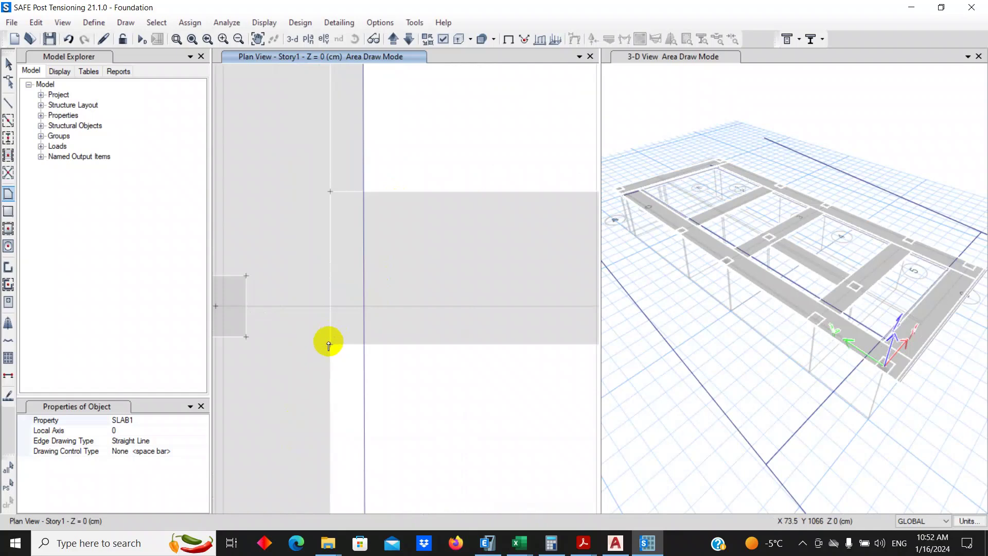
pyautogui.click(366, 343)
pyautogui.scroll(-8, 410, 276)
pyautogui.scroll(6, 419, 324)
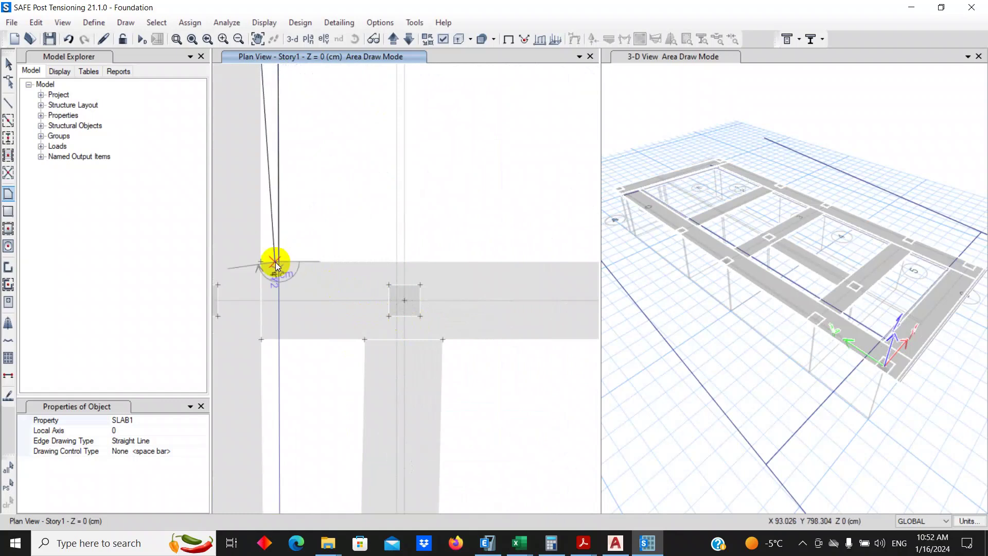
pyautogui.doubleClick(262, 262)
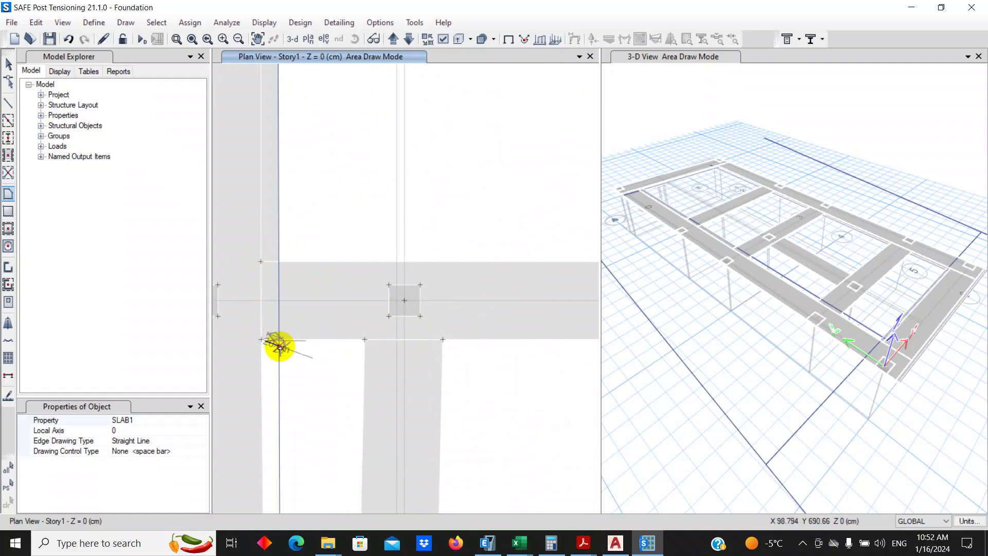
# Step: Draw a SLAB1 area between the grid A strip's inner edge and its offset line, from the grid 4 strip to the grid 5 strip
pyautogui.scroll(-5, 282, 338)
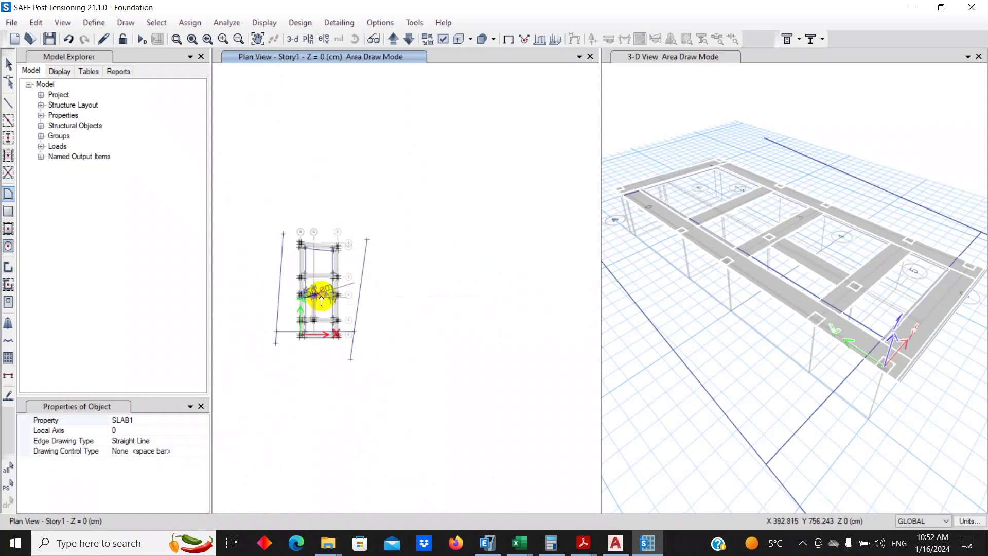
pyautogui.scroll(6, 320, 286)
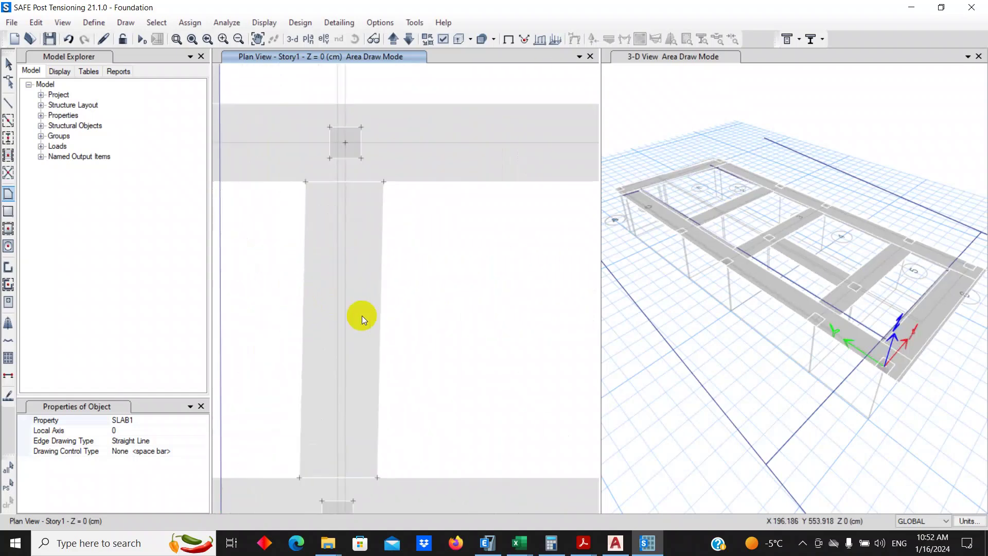
pyautogui.moveTo(362, 315); pyautogui.dragTo(507, 353, button='middle')
pyautogui.scroll(2, 375, 245)
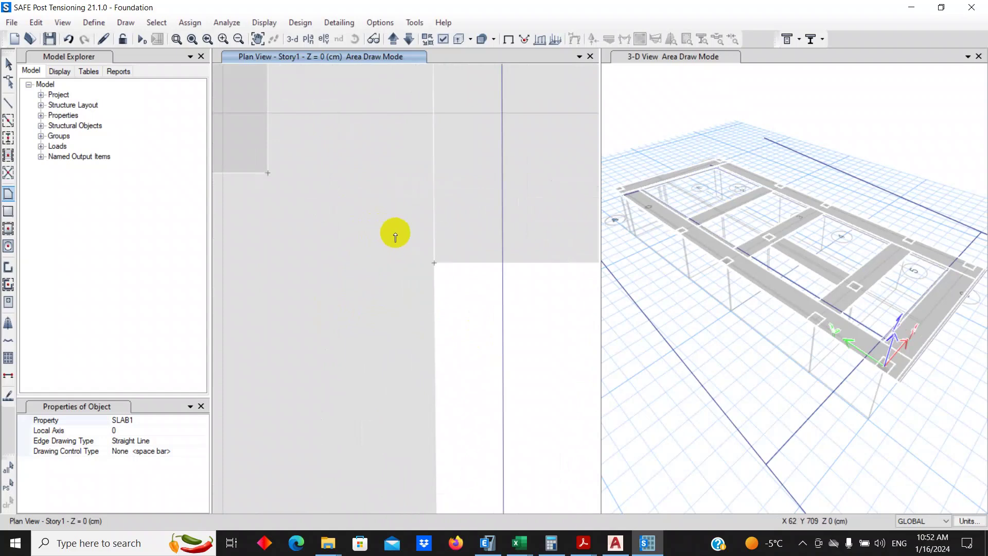
pyautogui.click(434, 262)
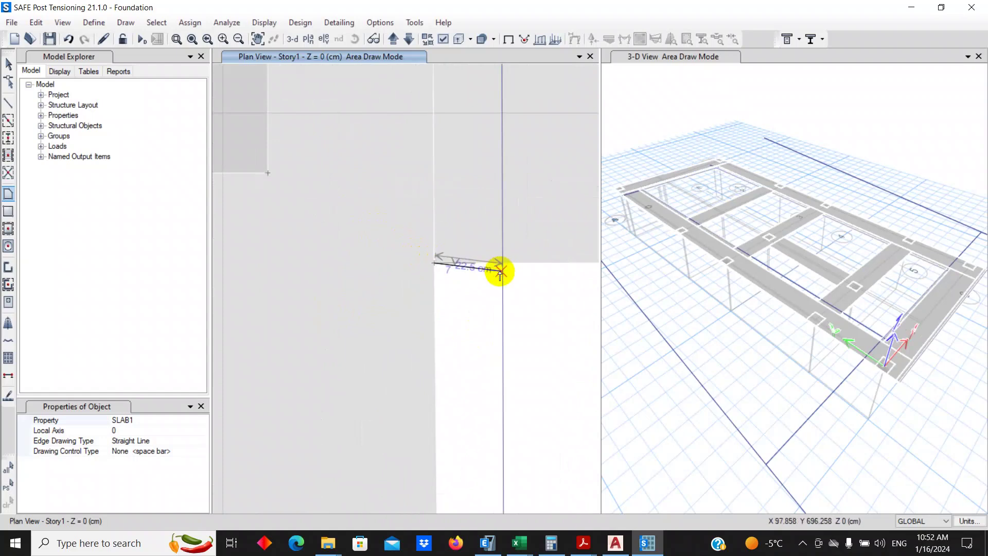
pyautogui.click(503, 263)
pyautogui.scroll(-2, 480, 203)
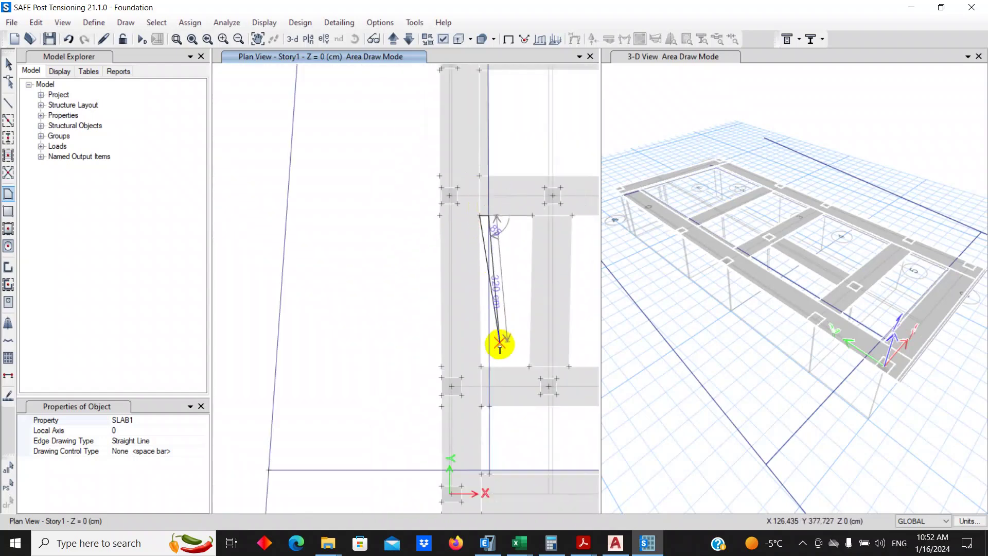
pyautogui.scroll(2, 499, 341)
pyautogui.click(464, 411)
pyautogui.doubleClick(438, 413)
pyautogui.scroll(-2, 430, 293)
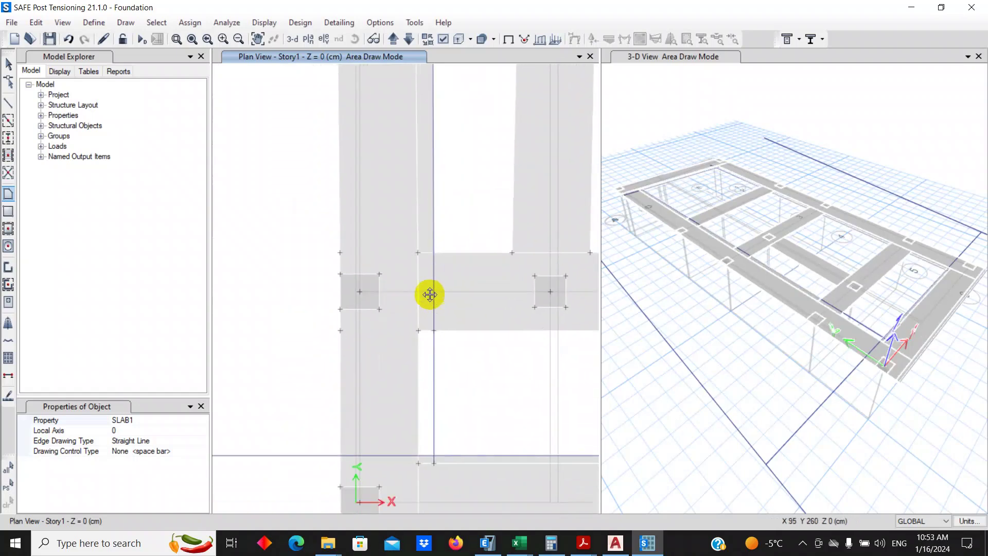
# Step: Draw a 20 cm wide SLAB1 area between the grid A strip's inner edge and its offset line, from the widened grid 6 strip to the grid 5 strip
pyautogui.scroll(2, 431, 448)
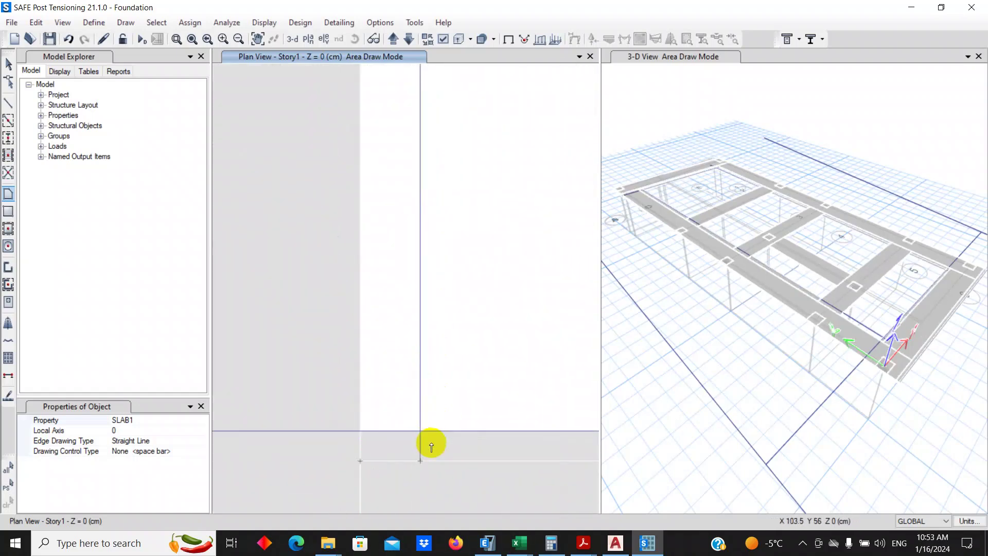
pyautogui.click(360, 431)
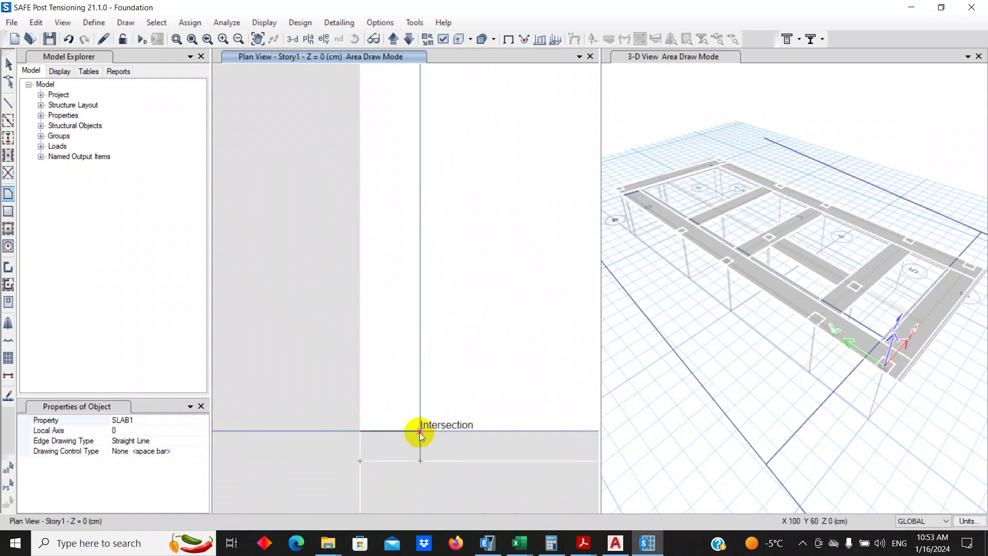
pyautogui.click(420, 432)
pyautogui.scroll(-2, 430, 457)
pyautogui.scroll(2, 425, 342)
pyautogui.click(406, 309)
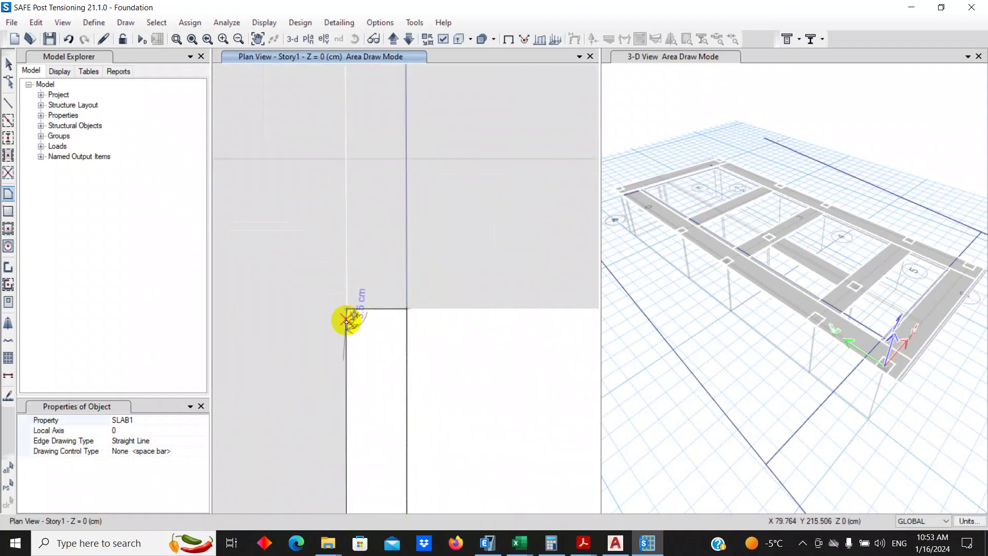
pyautogui.doubleClick(346, 320)
pyautogui.scroll(-3, 431, 283)
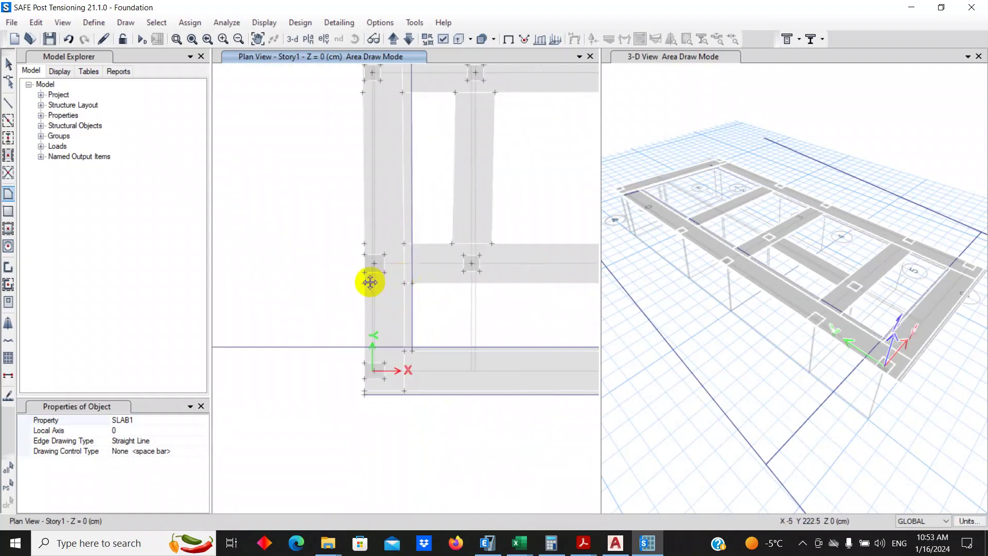
# Step: Select all beam objects by object type and delete the offset frame lines from the model
pyautogui.scroll(2, 202, 287)
pyautogui.moveTo(203, 287); pyautogui.dragTo(296, 448, button='middle')
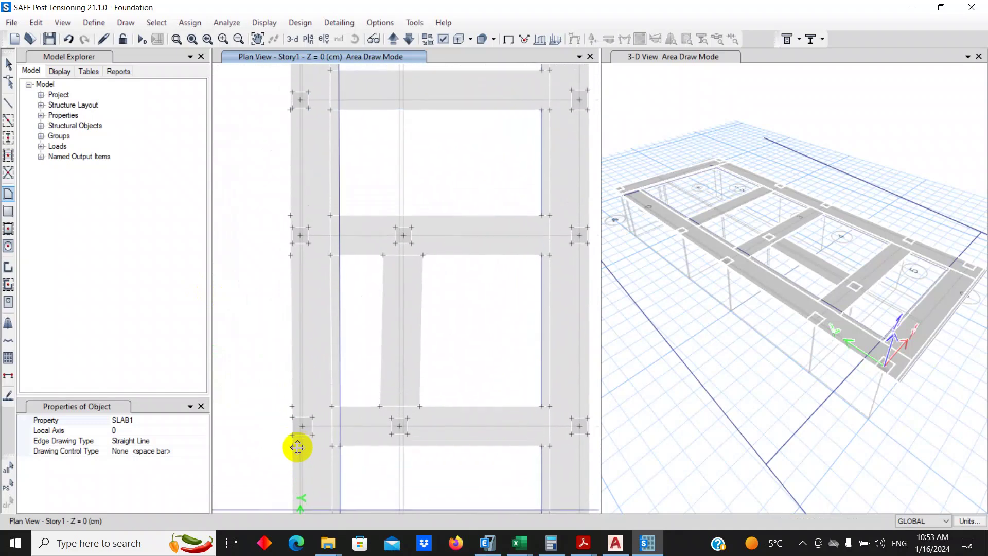
pyautogui.scroll(-3, 219, 264)
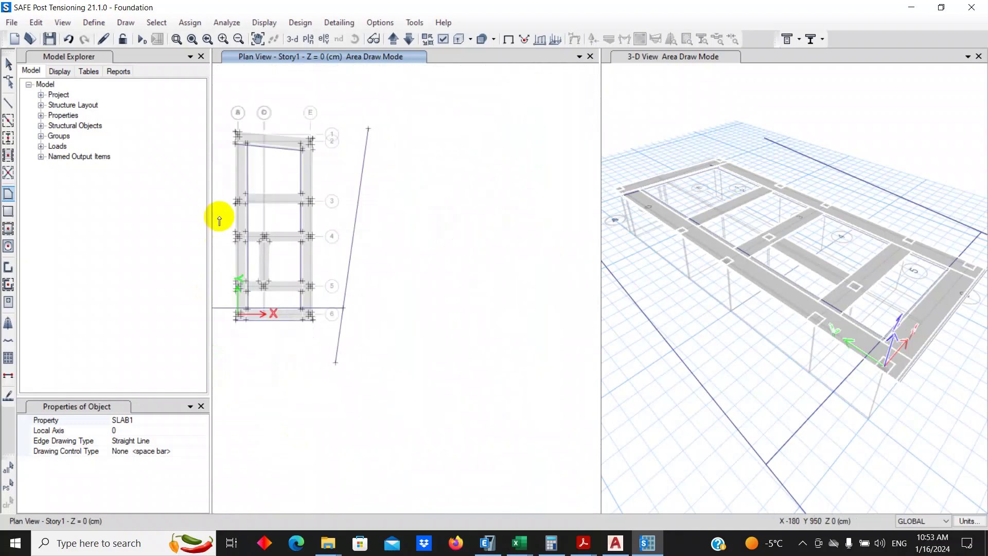
pyautogui.click(156, 23)
pyautogui.moveTo(225, 55)
pyautogui.moveTo(257, 39)
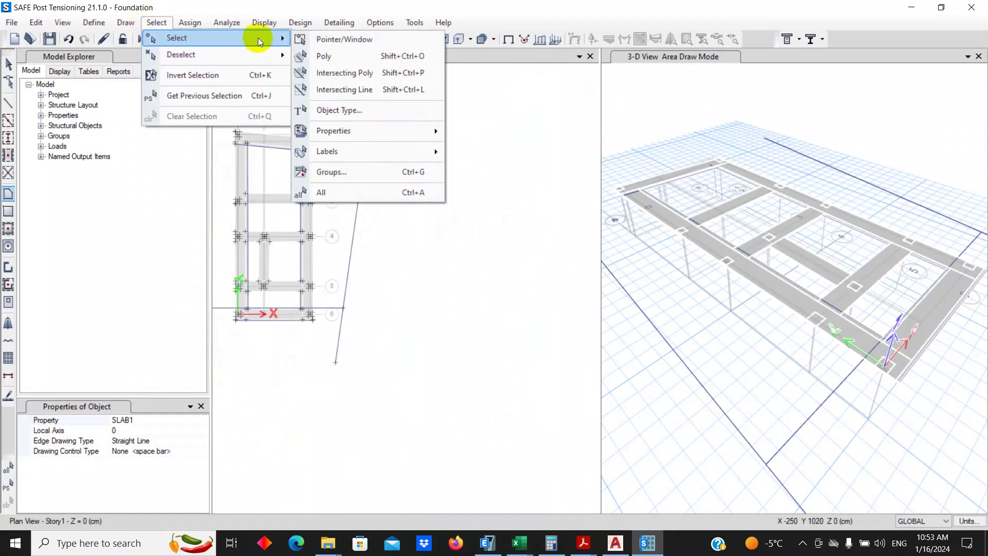
pyautogui.click(346, 108)
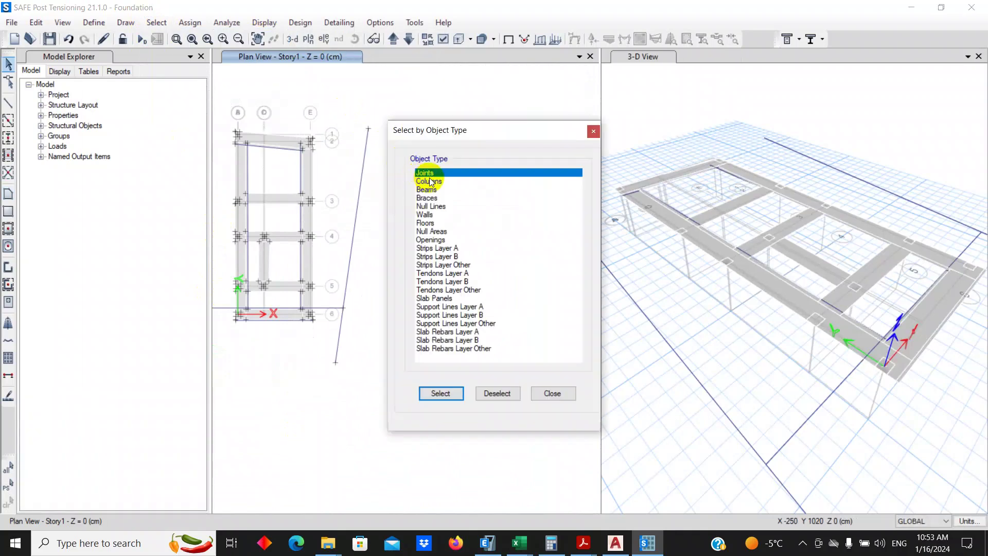
pyautogui.click(430, 191)
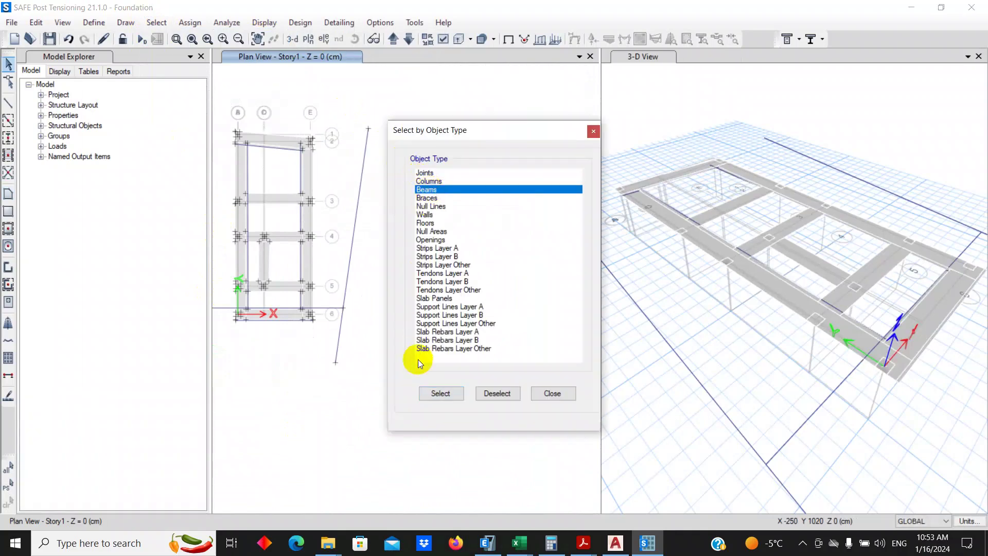
pyautogui.click(436, 393)
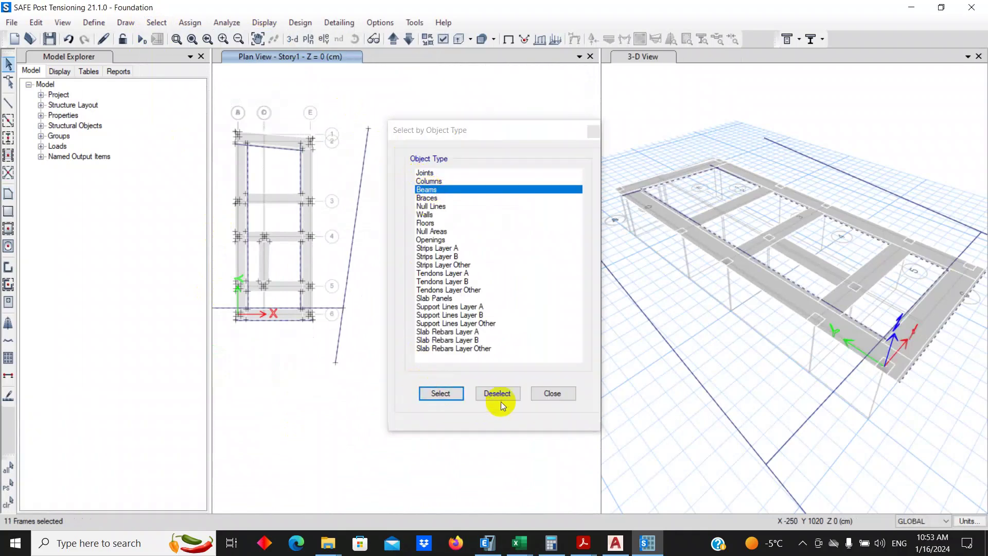
pyautogui.click(557, 398)
pyautogui.click(540, 377)
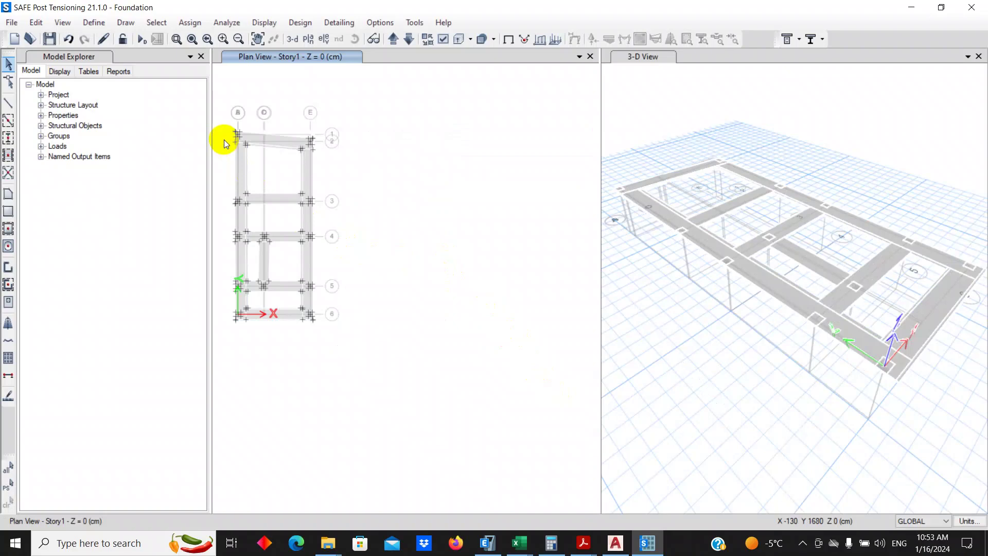
# Step: Examine the widened strips and their junctions across the foundation plan for gaps between slab areas
pyautogui.scroll(5, 239, 165)
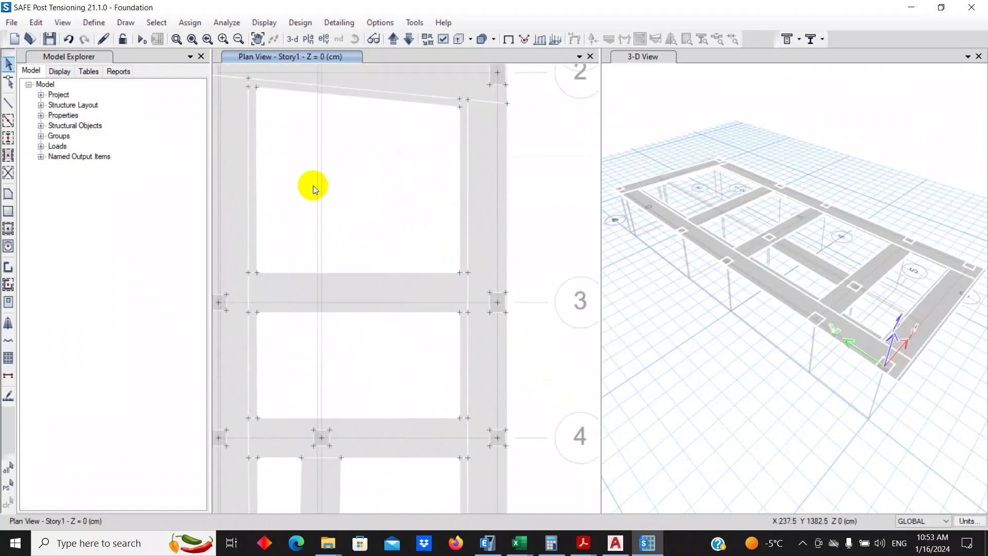
pyautogui.scroll(-3, 312, 185)
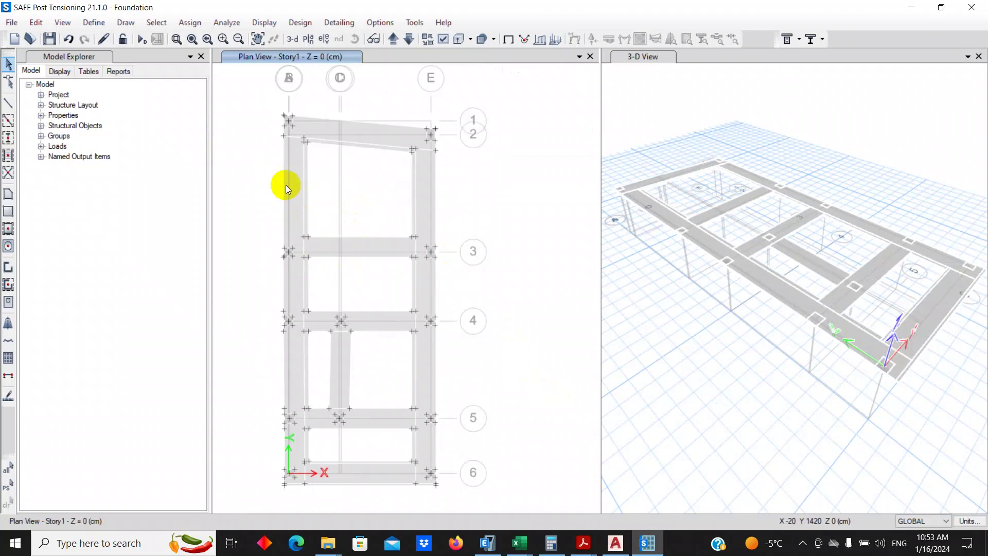
pyautogui.scroll(5, 389, 396)
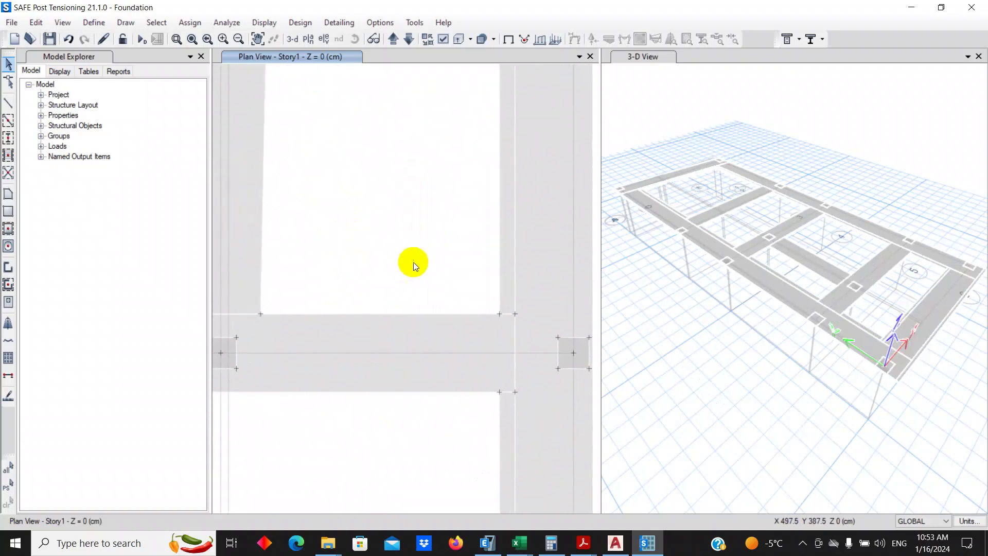
pyautogui.scroll(-4, 449, 251)
pyautogui.scroll(4, 326, 327)
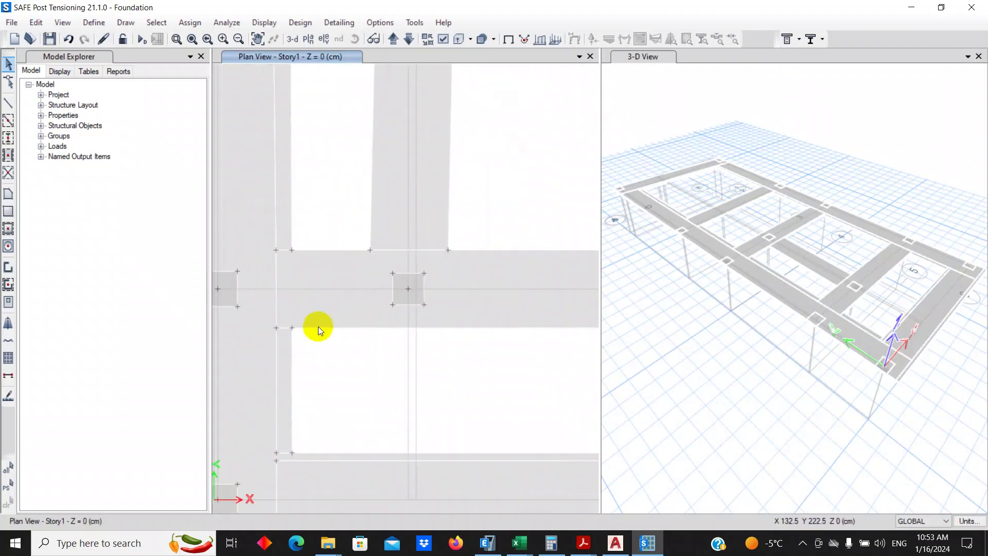
pyautogui.scroll(-3, 319, 322)
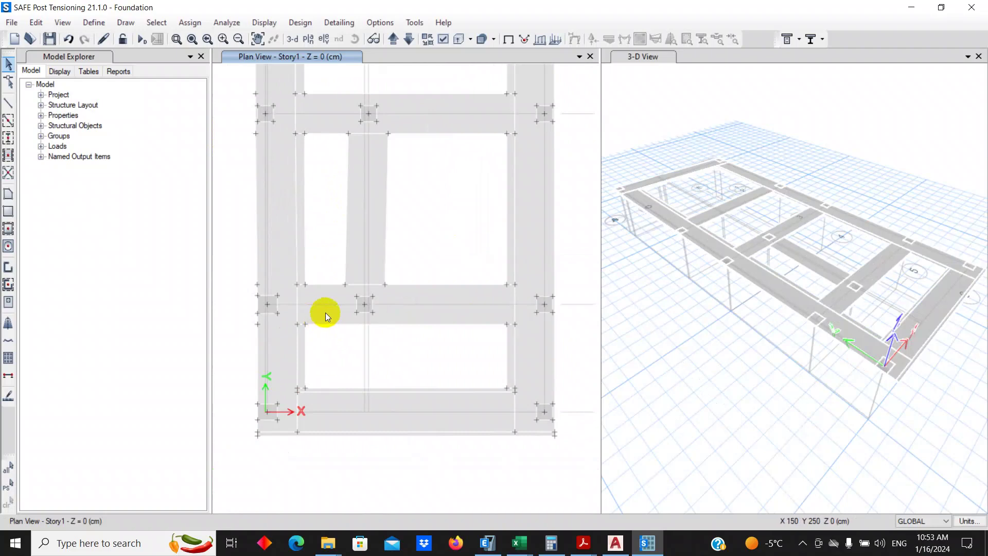
pyautogui.hotkey('ctrl', 'a')
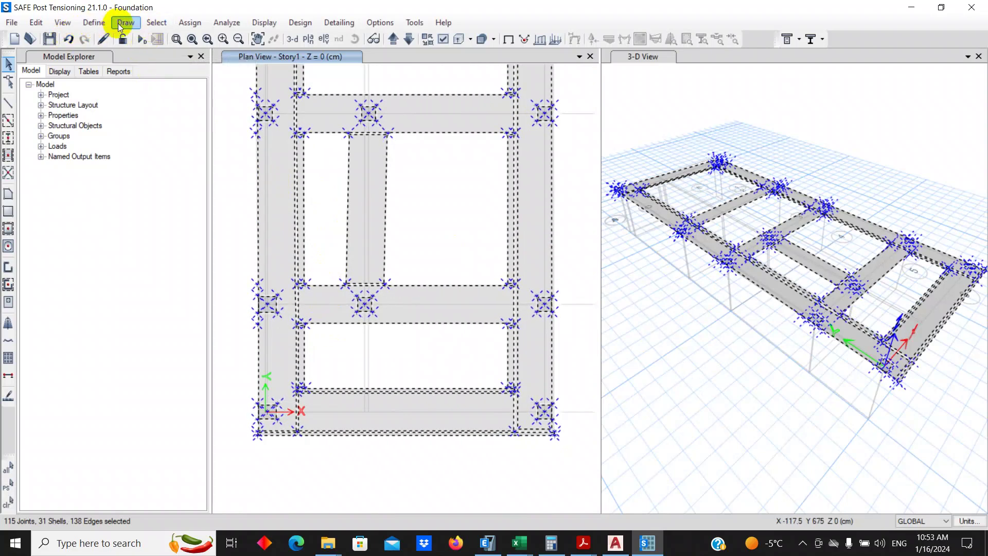
pyautogui.click(152, 22)
pyautogui.click(180, 115)
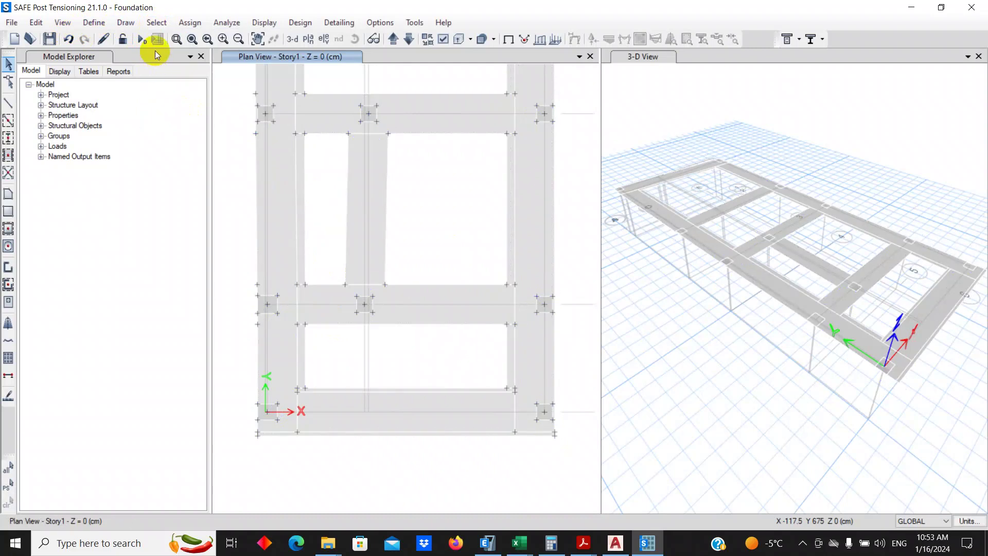
# Step: Select all slabs that have the SLAB1 property and assign them the SOIL1 area spring
pyautogui.click(158, 23)
pyautogui.moveTo(215, 36)
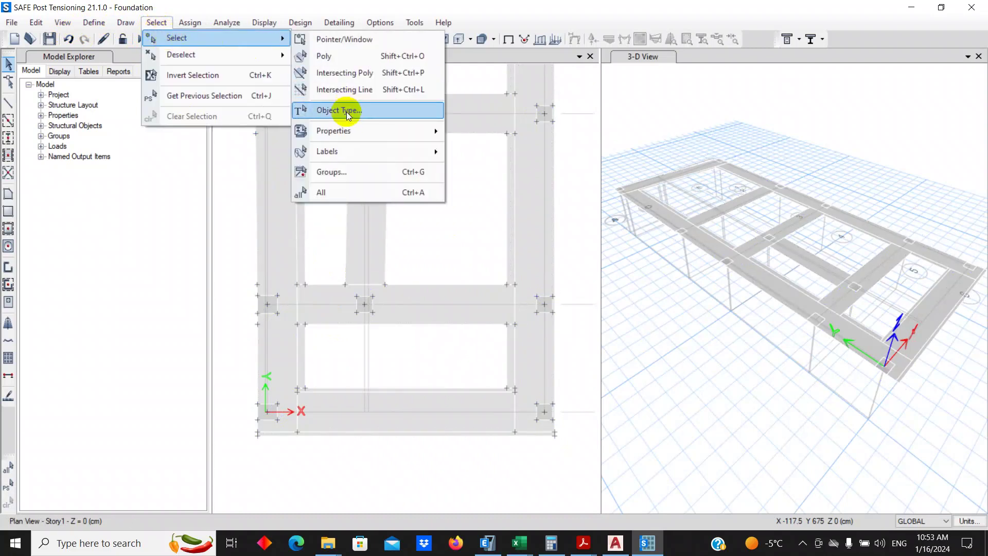
pyautogui.moveTo(349, 131)
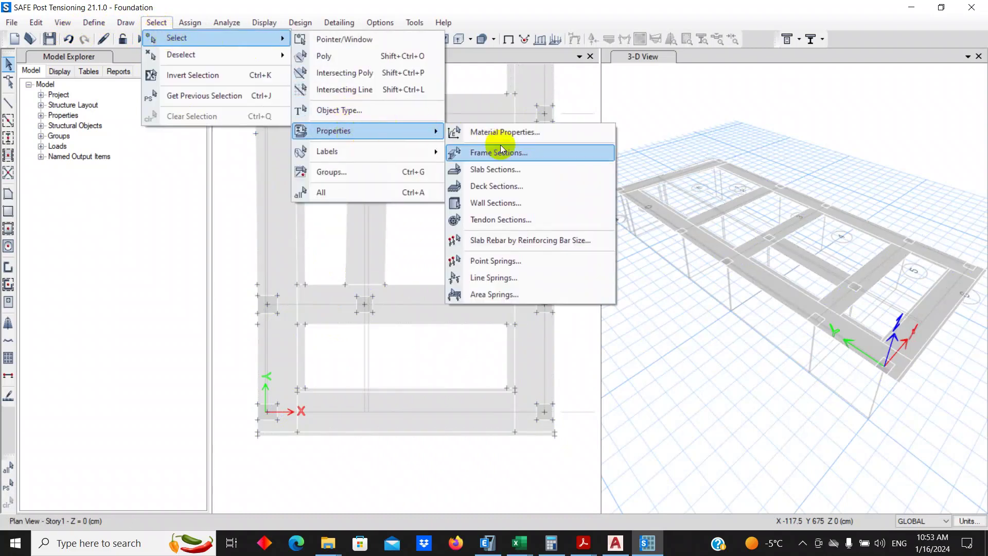
pyautogui.click(509, 169)
pyautogui.click(449, 188)
pyautogui.click(446, 182)
pyautogui.click(441, 393)
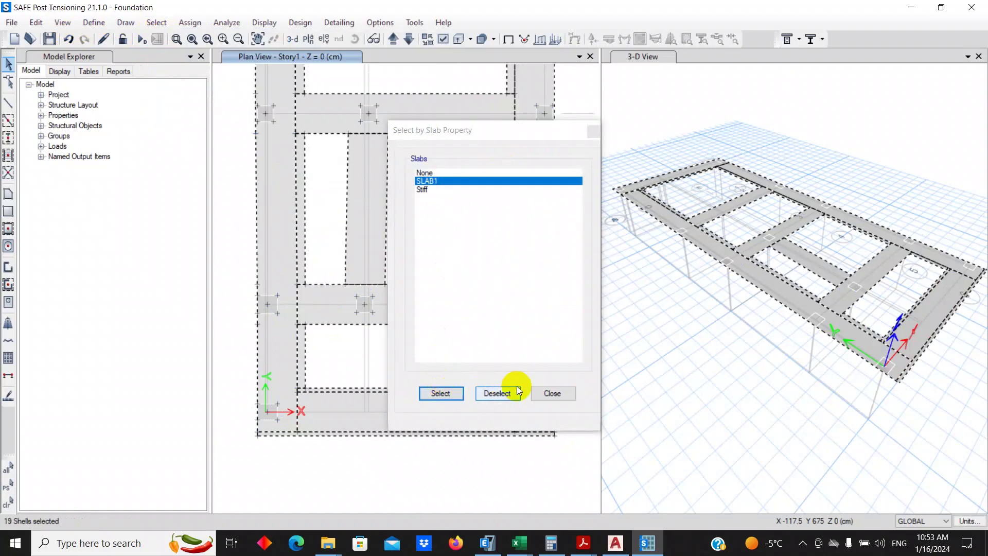
pyautogui.click(552, 393)
pyautogui.click(180, 23)
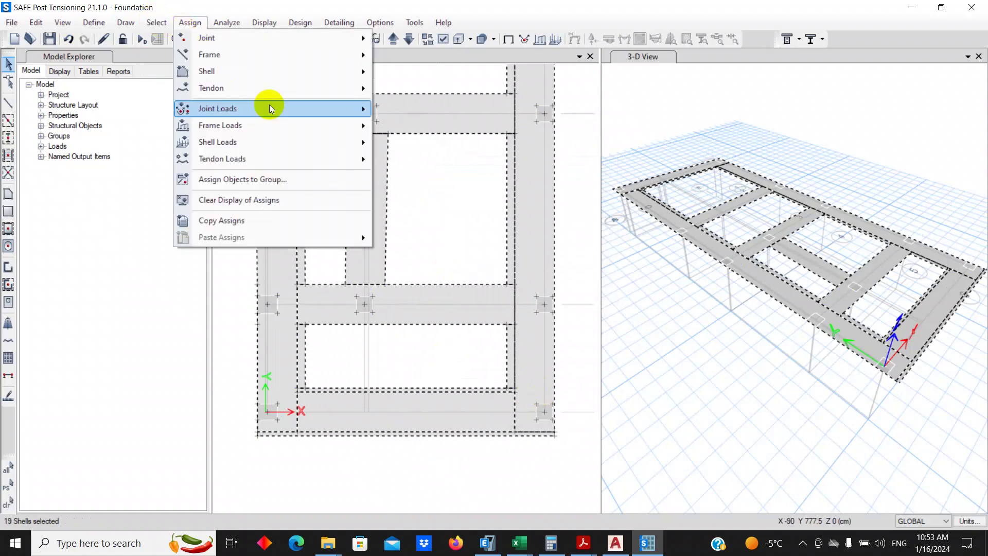
pyautogui.moveTo(319, 88)
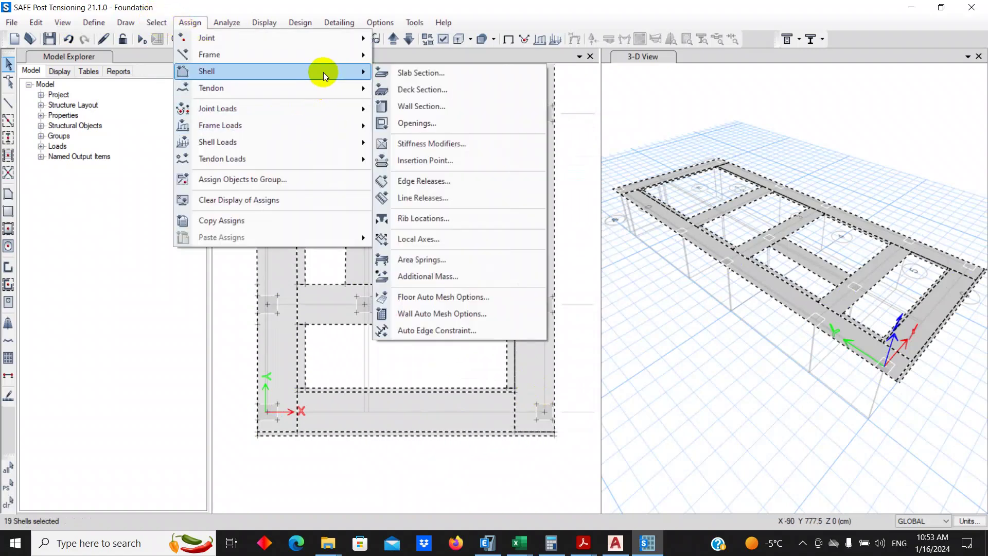
pyautogui.click(433, 260)
pyautogui.click(430, 180)
pyautogui.click(456, 404)
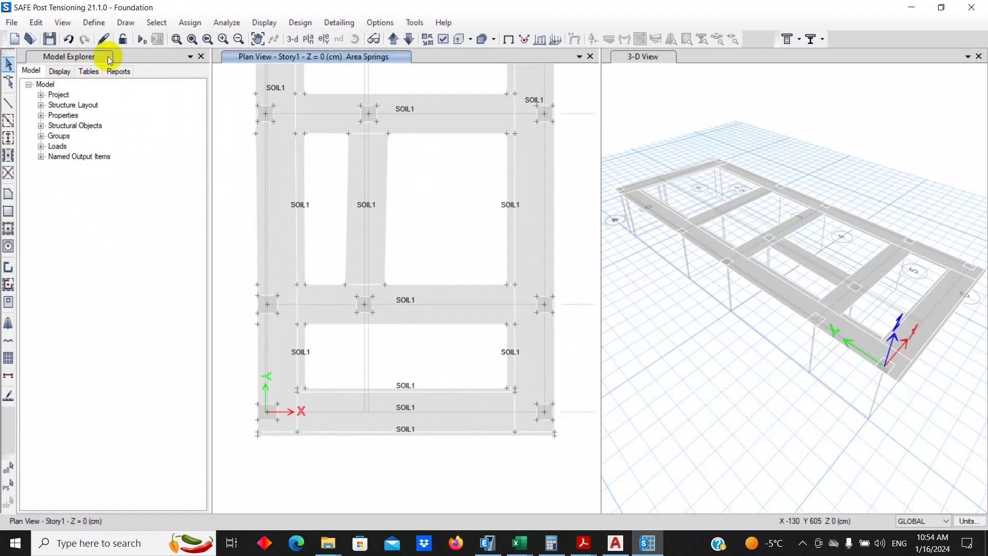
# Step: Reselect the SLAB1 slabs and assign a uniform Live gravity load of 0.03 kgf/cm², replacing existing loads
pyautogui.click(156, 22)
pyautogui.click(196, 97)
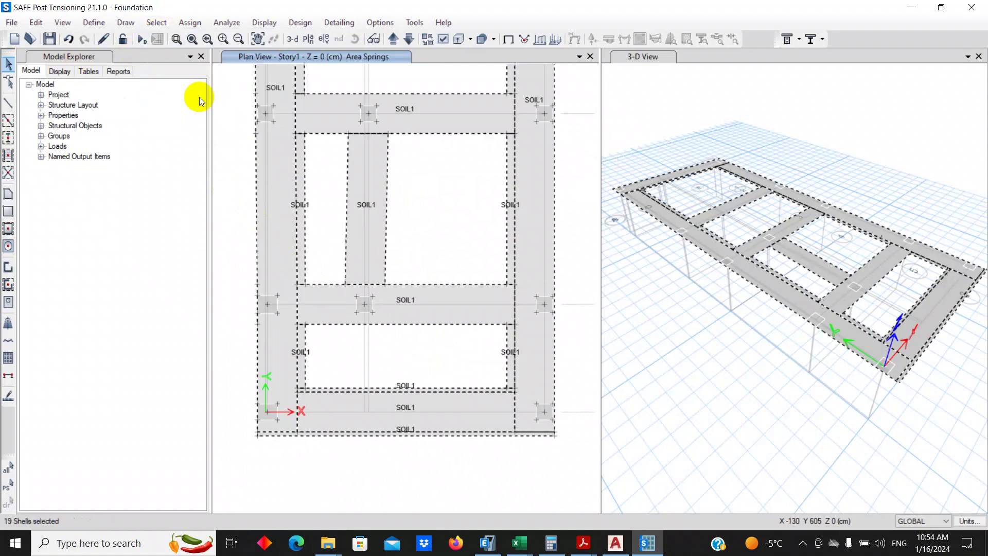
pyautogui.click(190, 22)
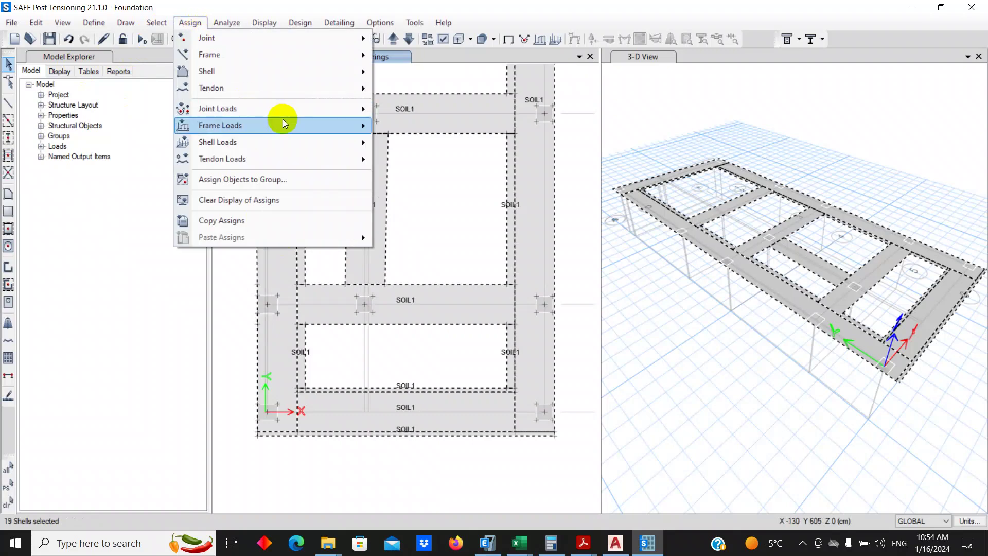
pyautogui.moveTo(324, 142)
pyautogui.click(417, 159)
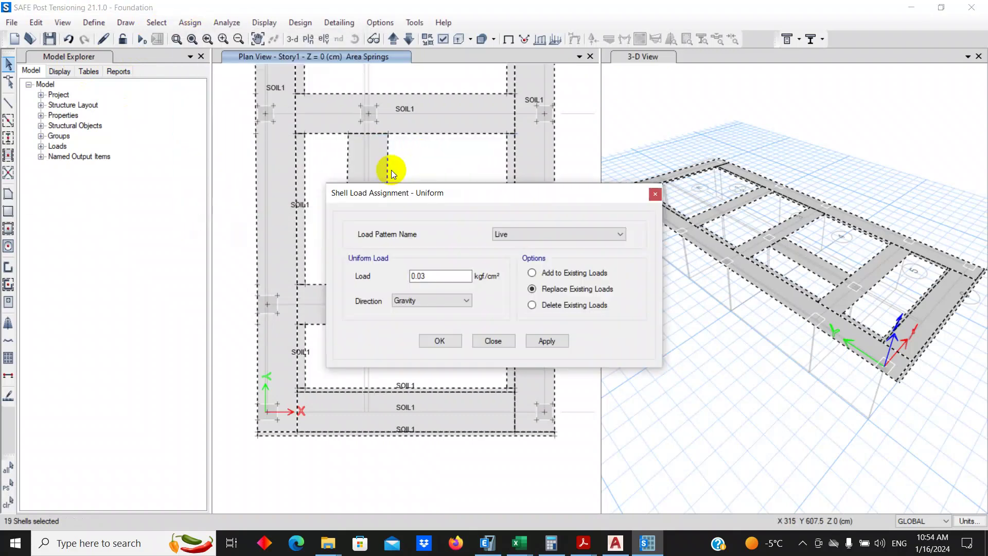
pyautogui.click(537, 342)
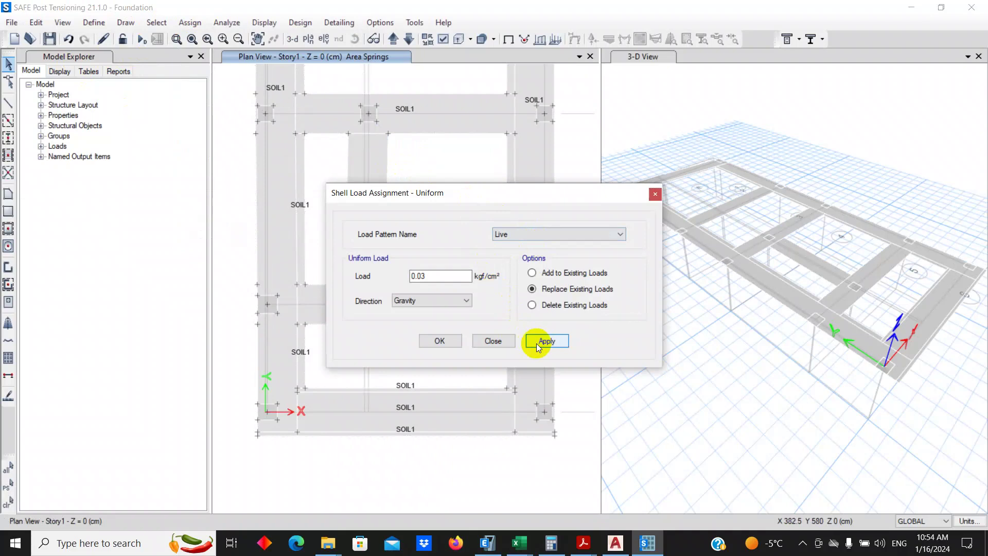
# Step: Reselect the SLAB1 slabs and assign a uniform DEAD gravity load of 0.06 kgf/cm², replacing existing loads
pyautogui.click(150, 23)
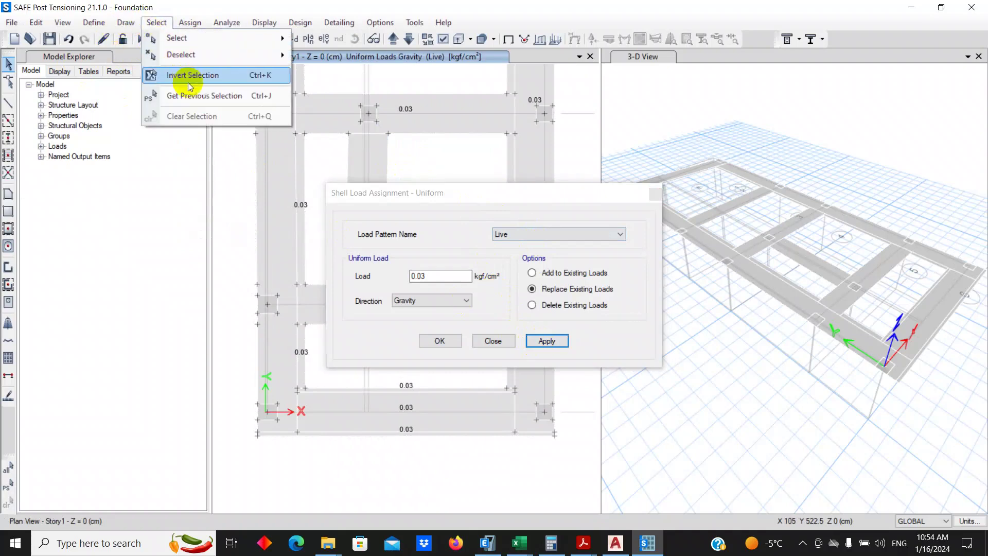
pyautogui.click(193, 96)
pyautogui.click(536, 234)
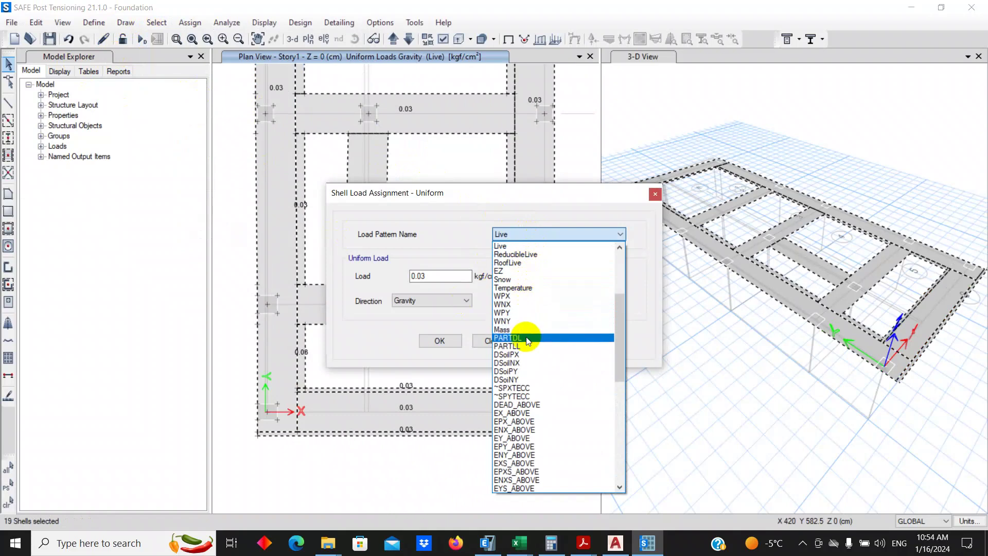
pyautogui.scroll(5, 523, 337)
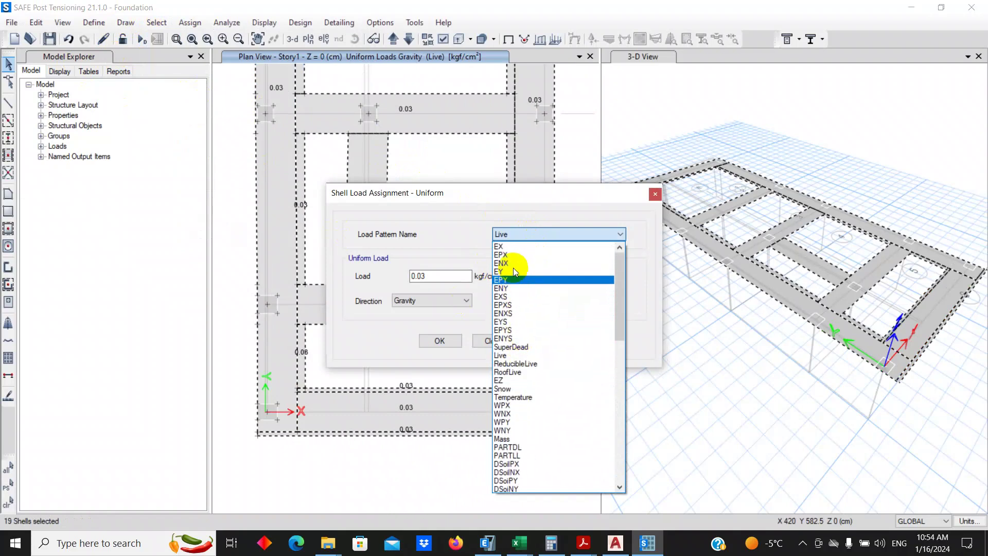
pyautogui.click(515, 246)
pyautogui.click(451, 277)
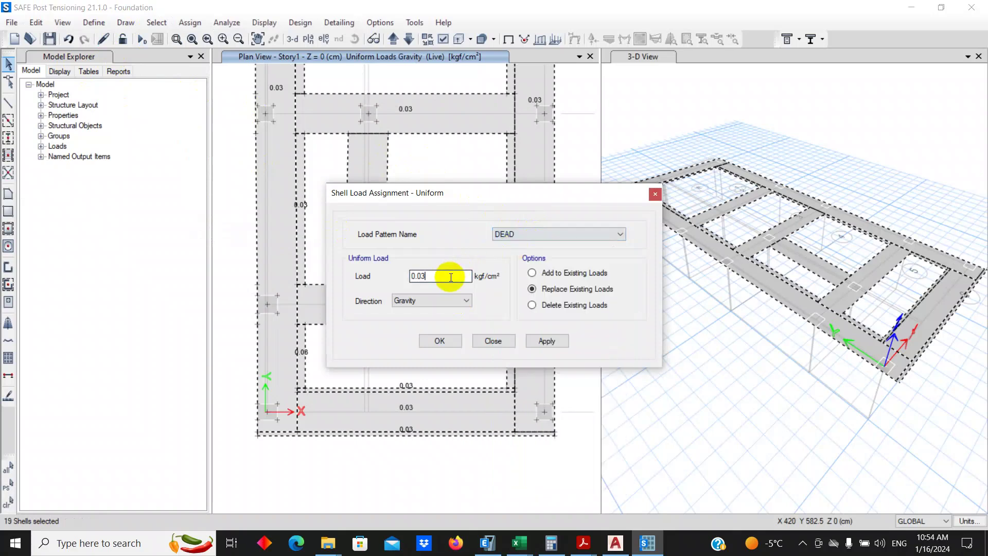
pyautogui.write('6')
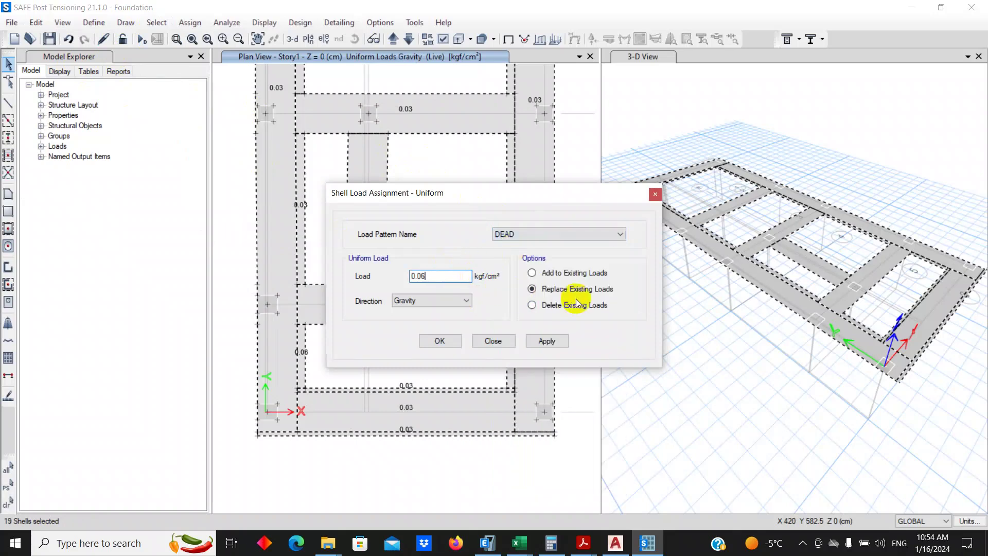
pyautogui.click(452, 340)
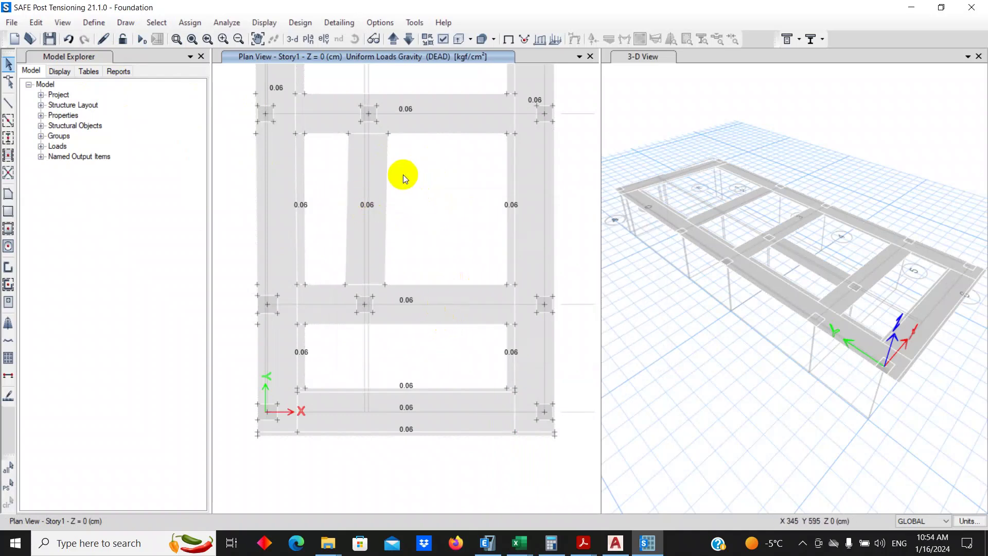
# Step: Run the analysis and display Soil1-NL soil pressures in the 3-D view with a contour range of -1.5 to 0 kgf/cm²
pyautogui.click(140, 41)
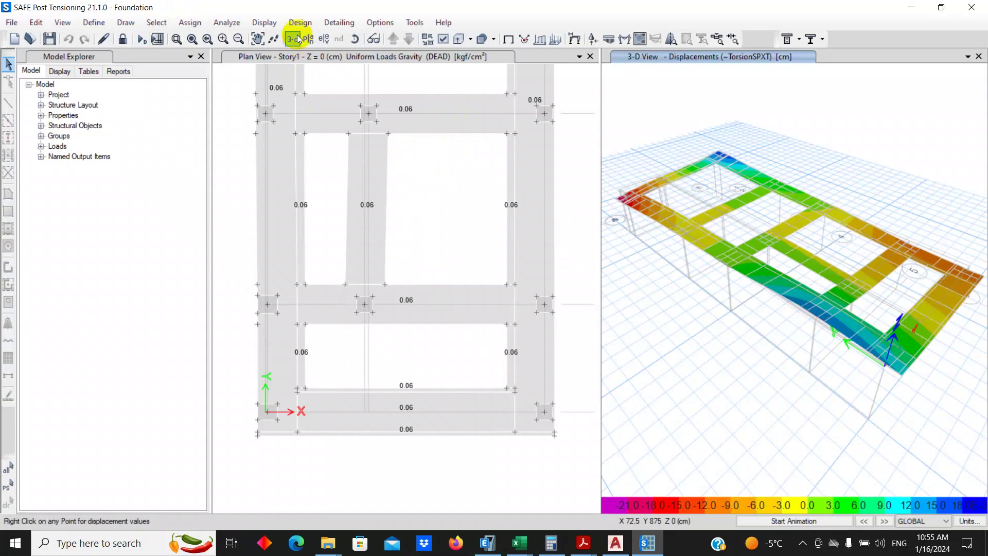
pyautogui.click(264, 23)
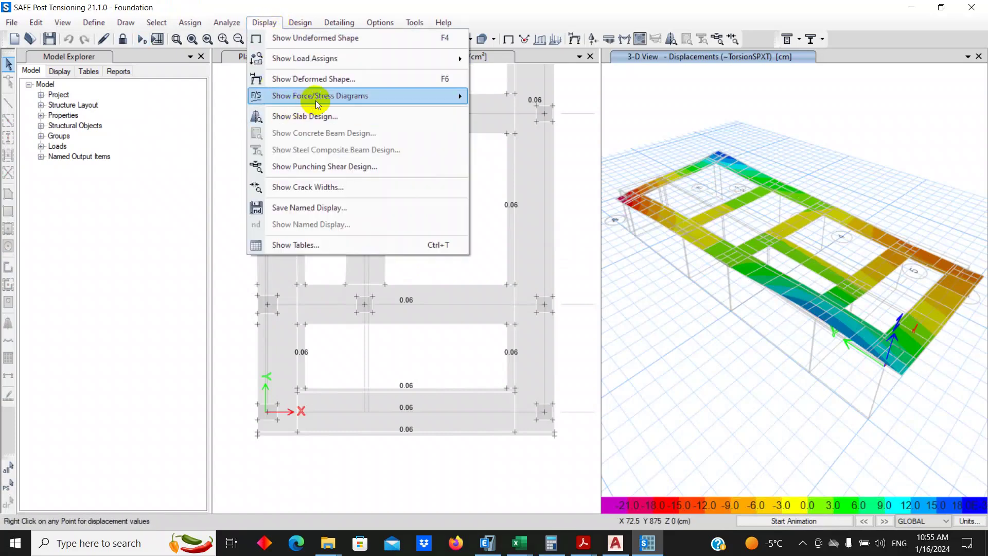
pyautogui.moveTo(455, 97)
pyautogui.click(501, 114)
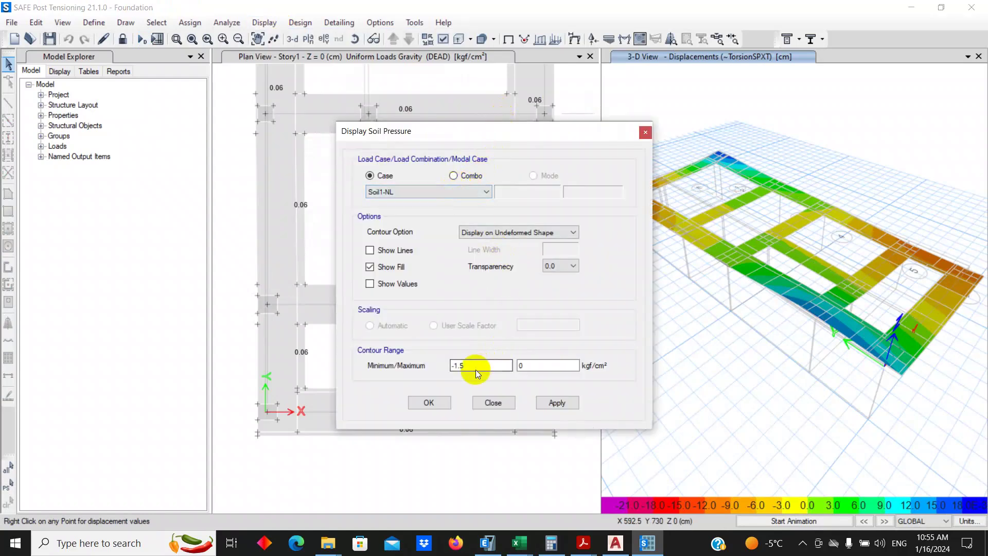
pyautogui.click(445, 402)
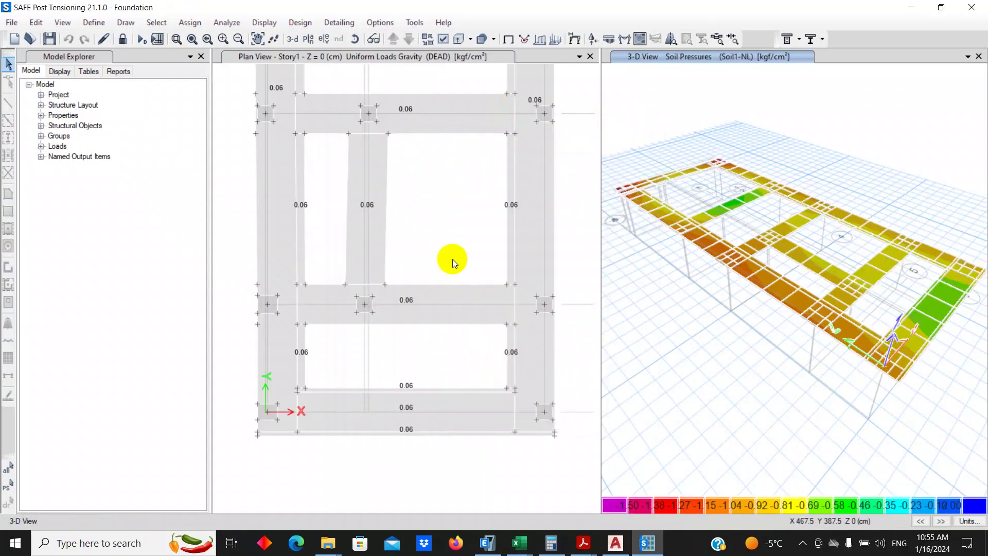
pyautogui.click(266, 23)
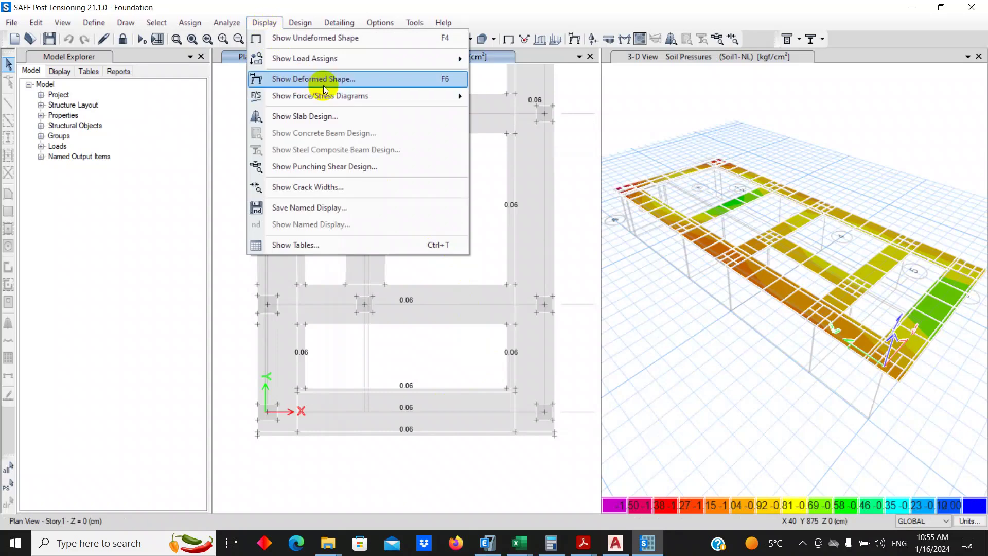
pyautogui.moveTo(333, 94)
pyautogui.click(498, 156)
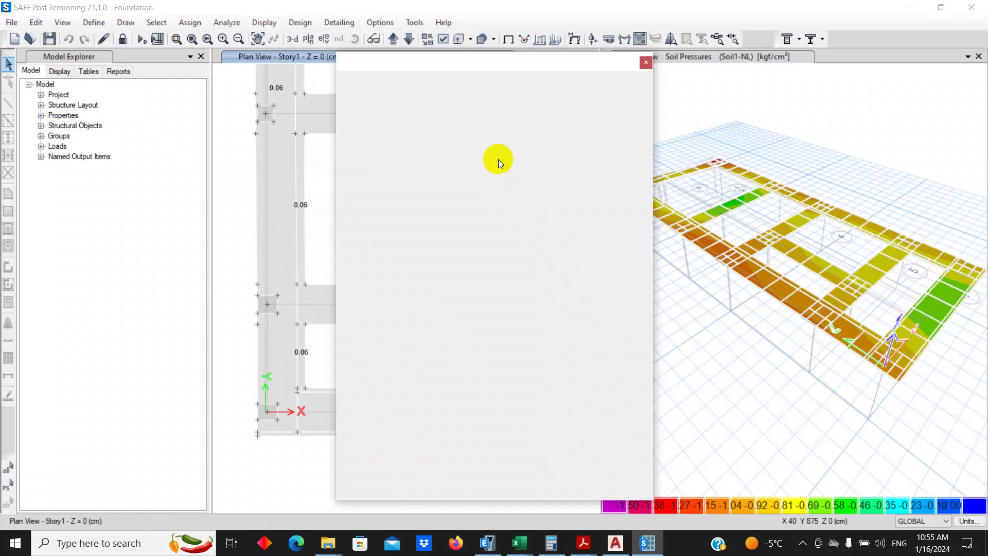
pyautogui.click(504, 470)
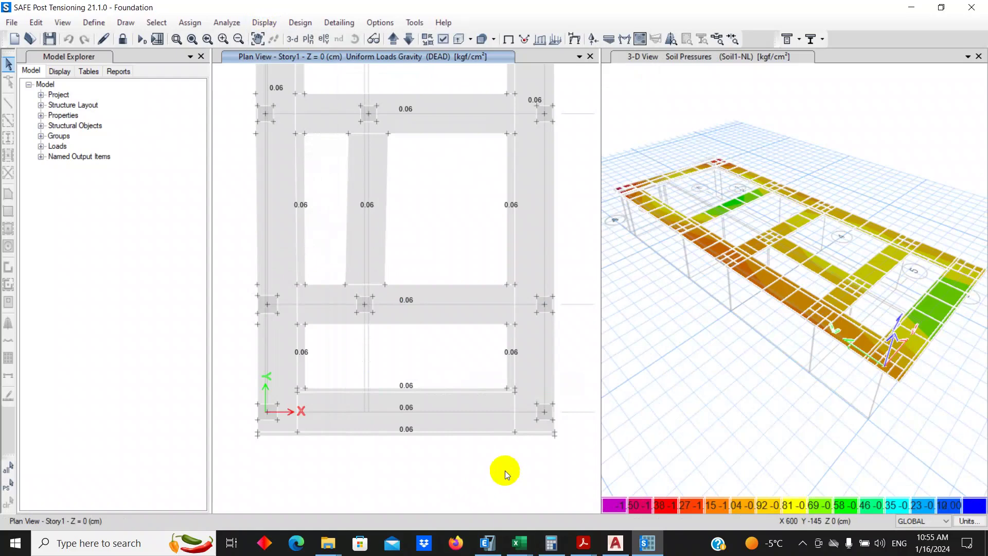
# Step: Display soil pressures for load case Soil1-NL in the plan view with a contour range of -1.5 to 0 kgf/cm²
pyautogui.click(256, 24)
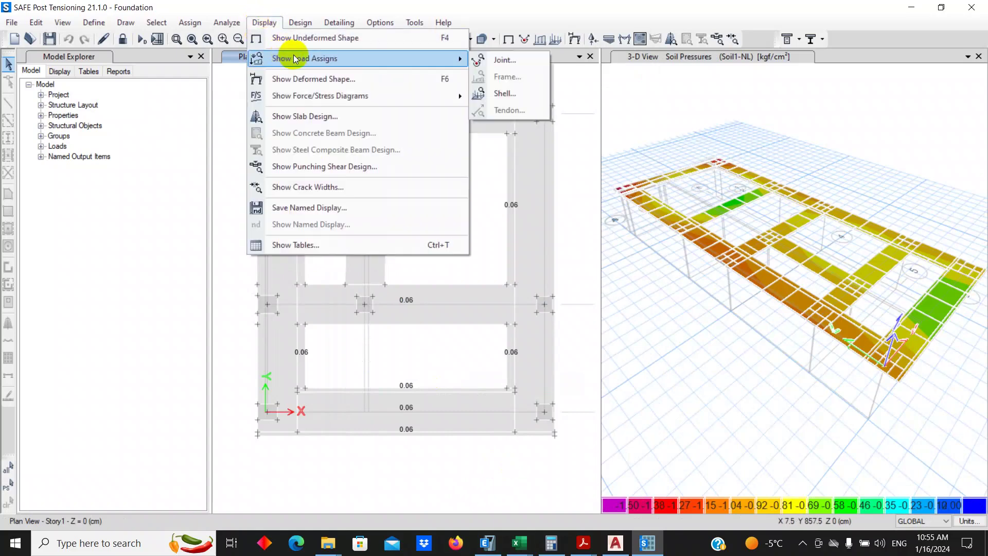
pyautogui.moveTo(312, 93)
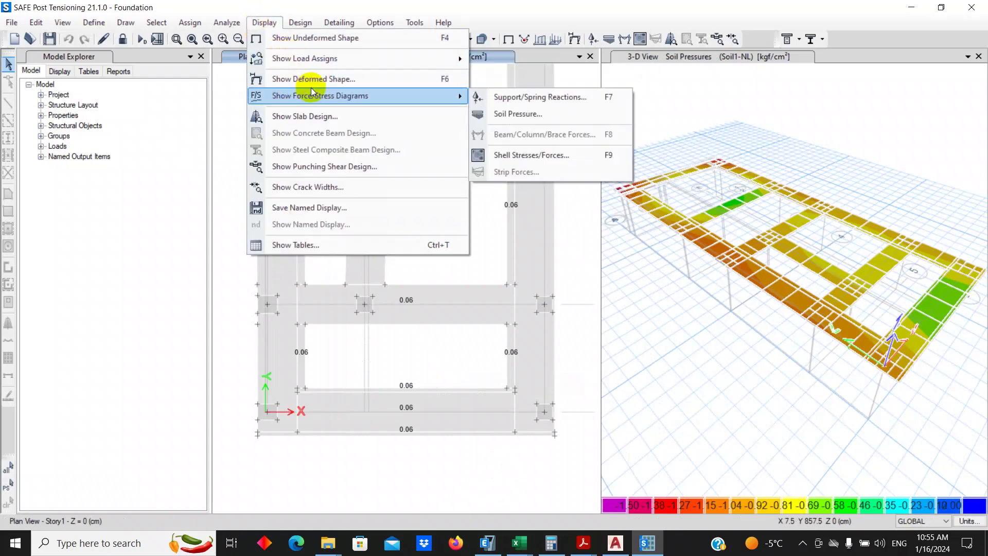
pyautogui.click(483, 114)
pyautogui.click(438, 404)
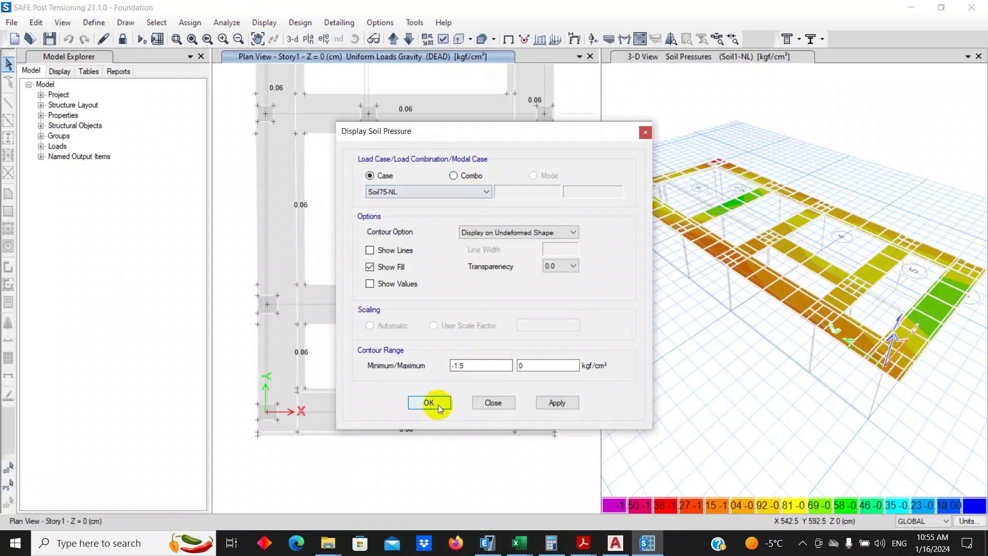
pyautogui.click(485, 191)
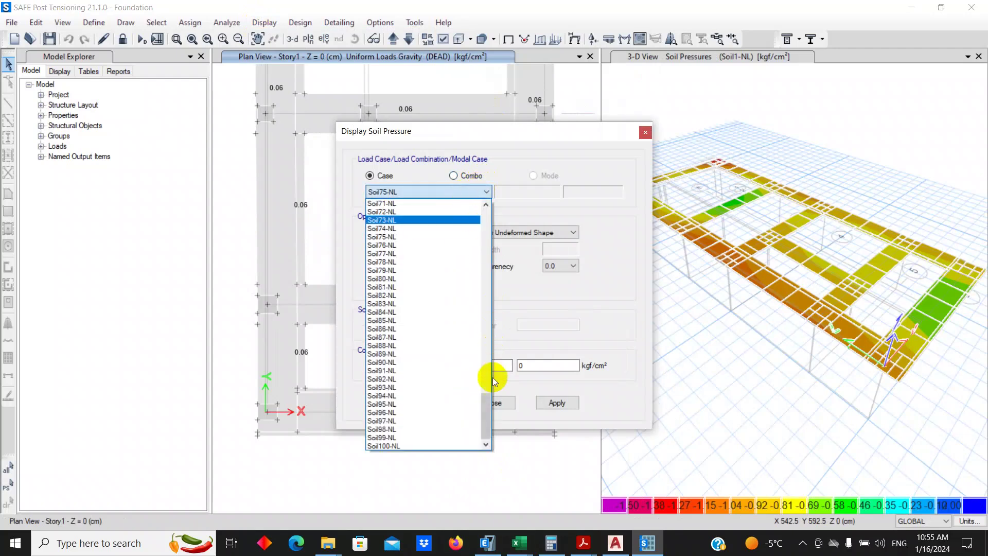
pyautogui.moveTo(488, 397); pyautogui.dragTo(479, 276)
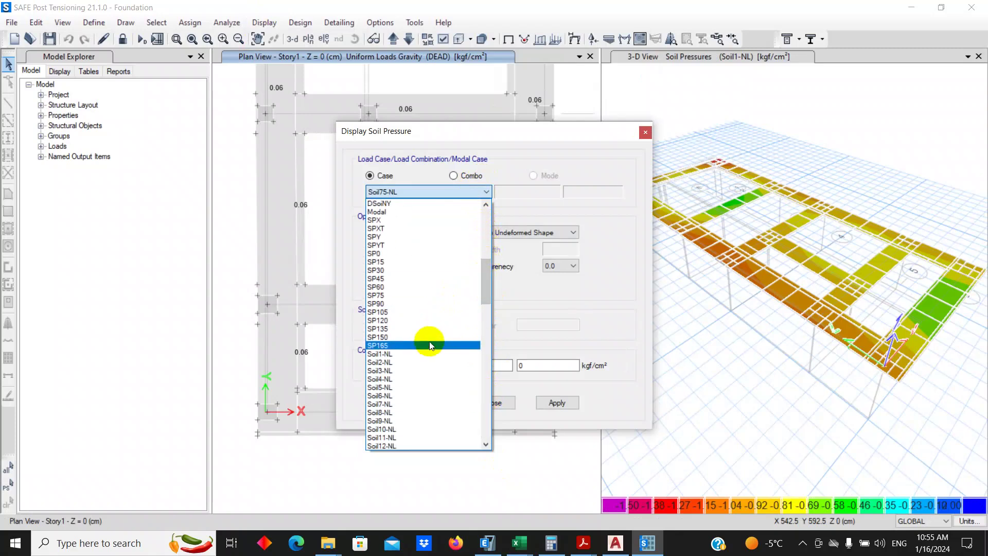
pyautogui.click(430, 354)
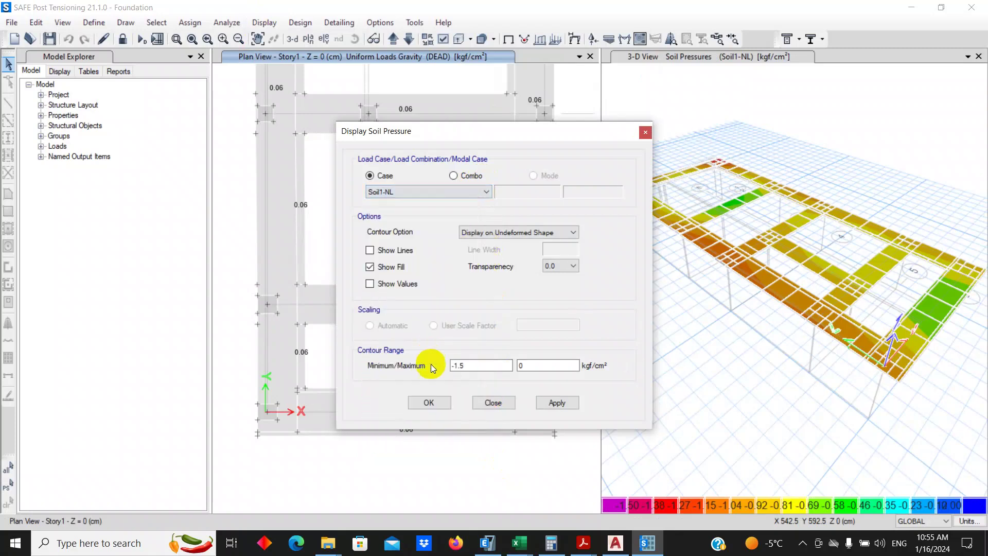
pyautogui.click(421, 405)
pyautogui.scroll(-2, 407, 370)
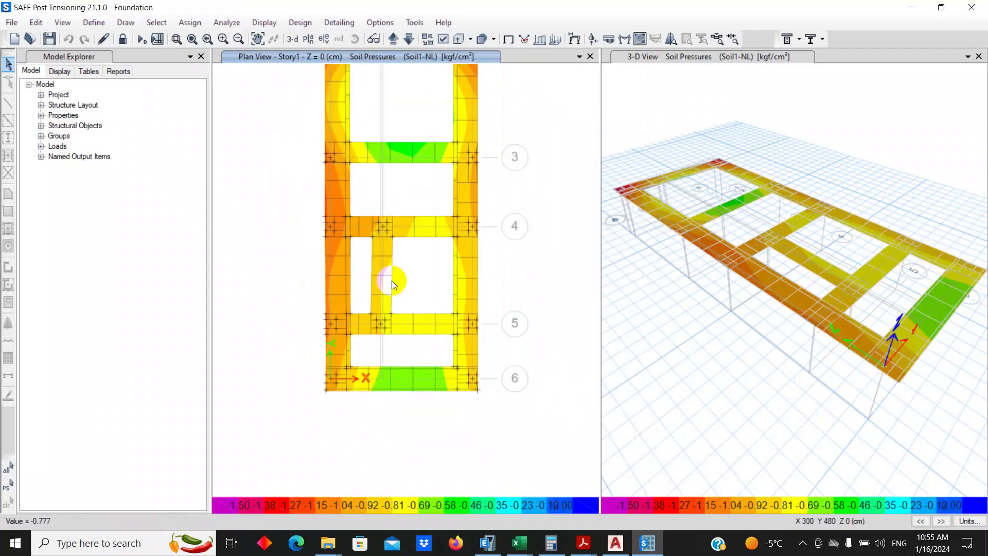
pyautogui.scroll(3, 392, 285)
# Step: Review the plan-view soil pressure contours for cases Soil2-NL through Soil10-NL, checking the minimum pressure and the foundation corners
pyautogui.click(940, 521)
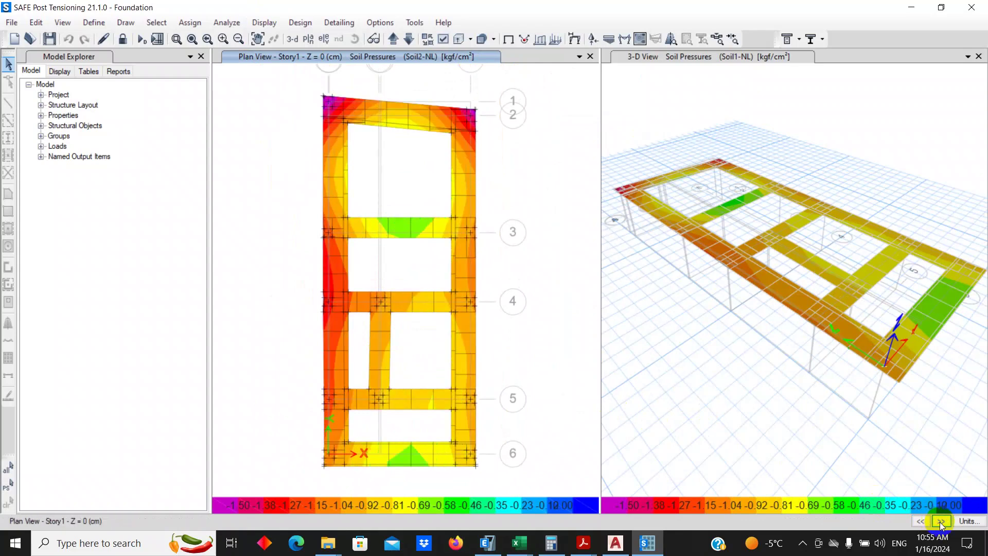
pyautogui.click(940, 520)
pyautogui.click(941, 521)
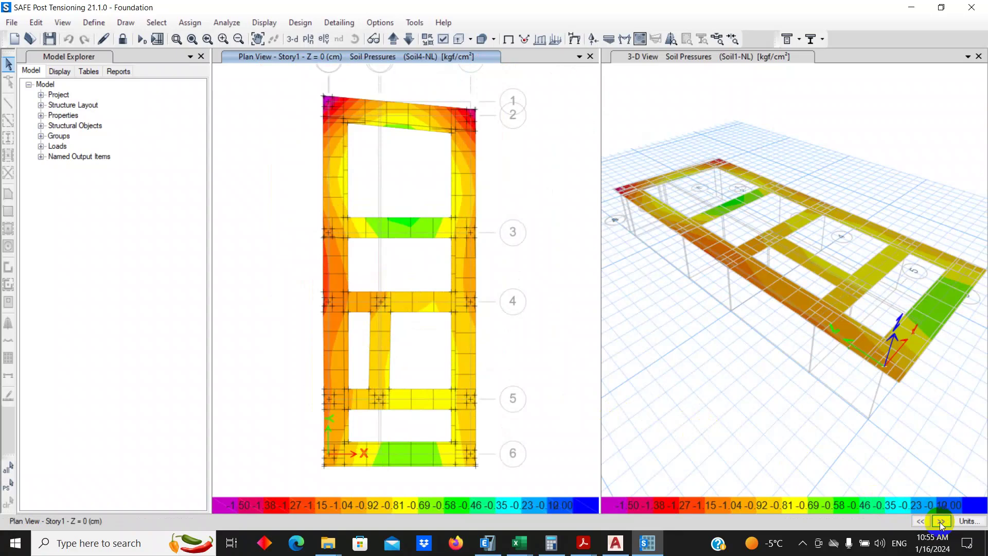
pyautogui.click(940, 521)
pyautogui.click(941, 521)
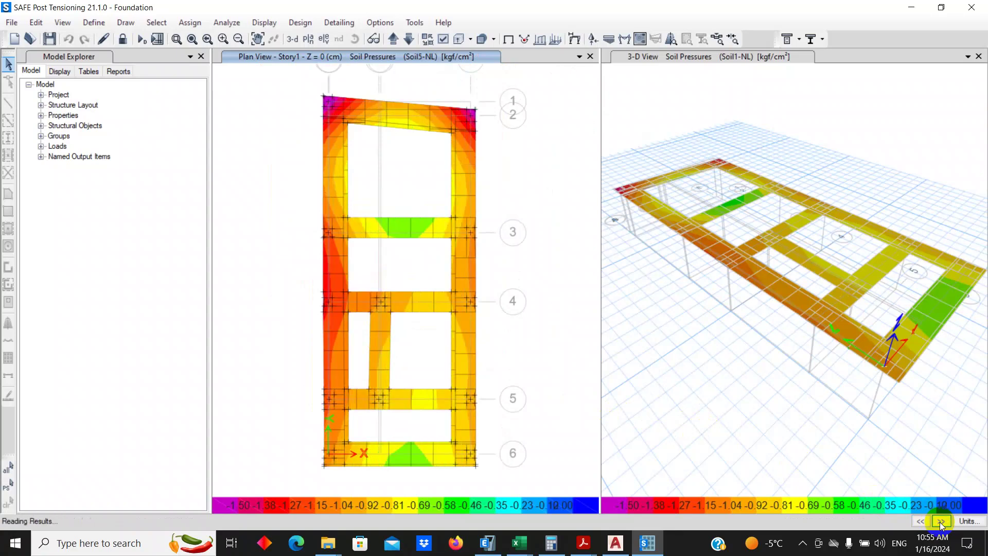
pyautogui.click(940, 520)
pyautogui.click(941, 520)
pyautogui.click(940, 521)
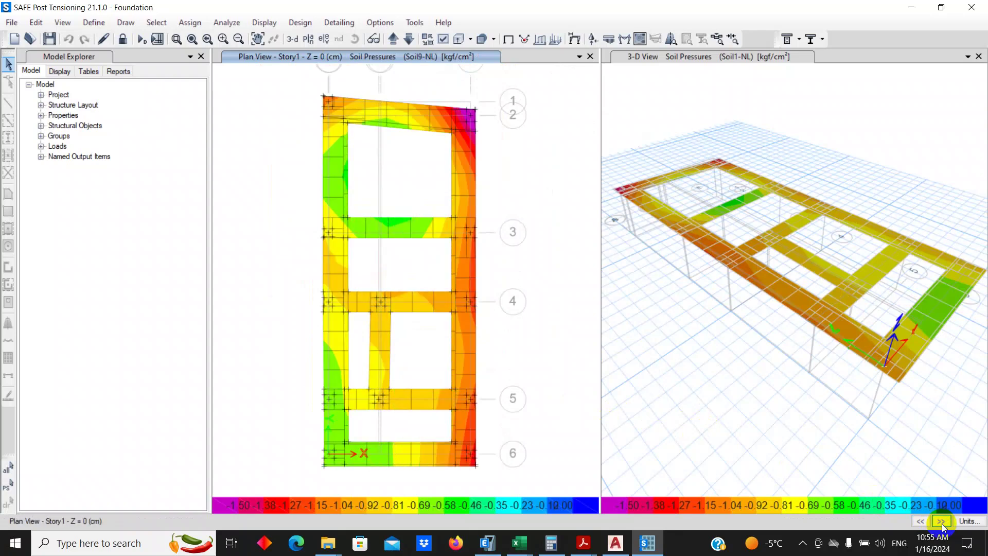
pyautogui.click(940, 521)
pyautogui.moveTo(338, 115)
pyautogui.click(759, 405)
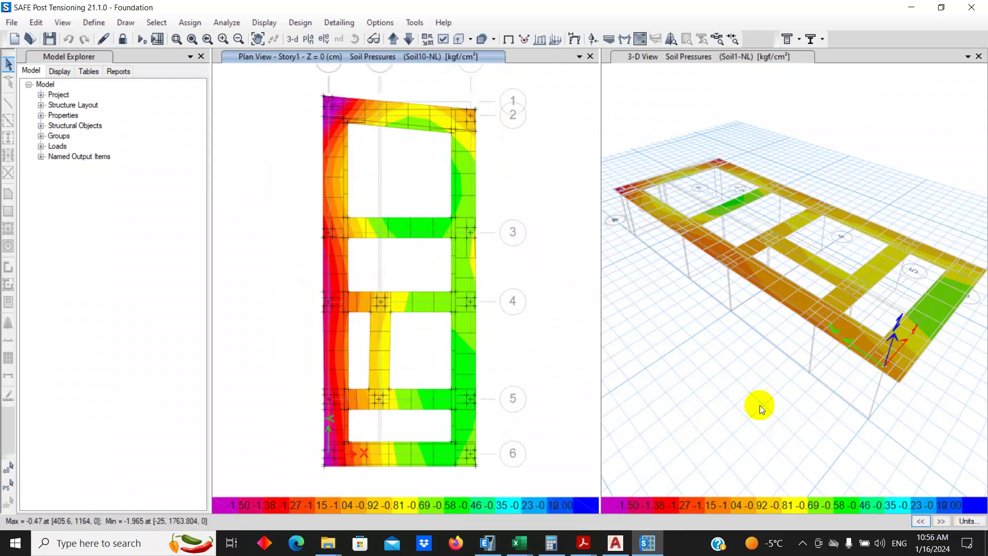
# Step: Examine the plan-view soil pressure contours one case at a time from Soil11-NL through Soil25-NL for overstressed areas
pyautogui.click(937, 521)
pyautogui.click(937, 521)
pyautogui.click(939, 521)
pyautogui.click(938, 521)
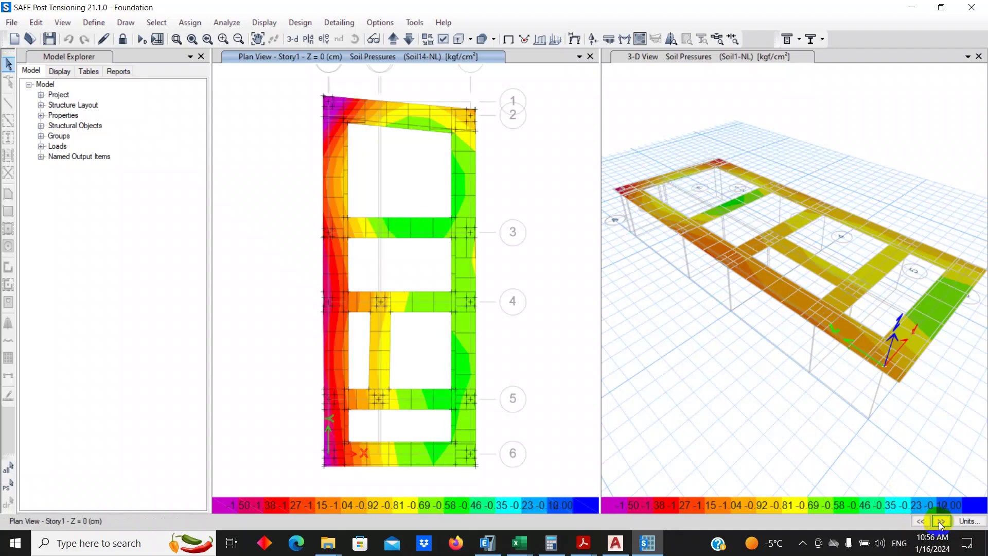
pyautogui.click(940, 522)
pyautogui.click(940, 521)
pyautogui.click(941, 521)
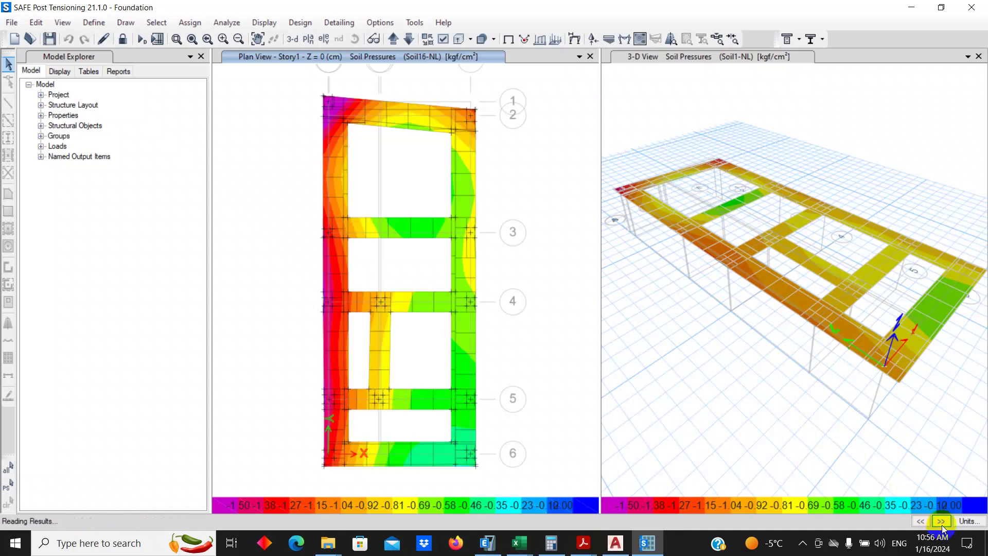
pyautogui.click(941, 521)
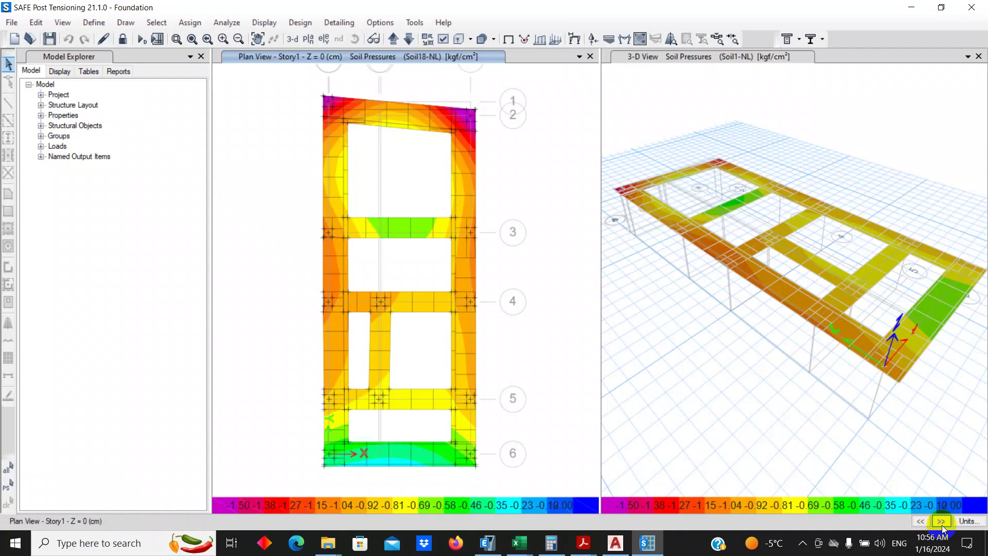
pyautogui.click(940, 522)
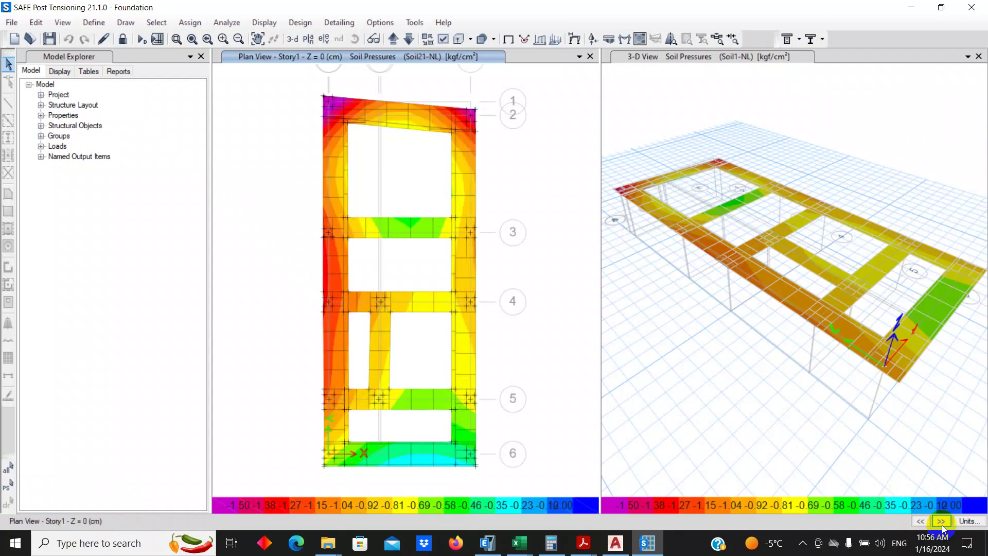
pyautogui.click(940, 521)
pyautogui.click(941, 522)
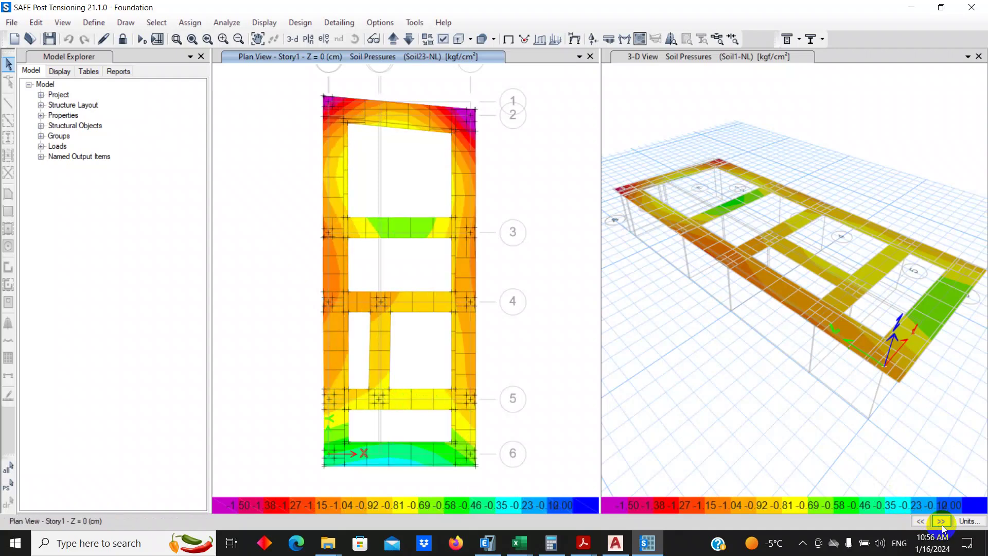
pyautogui.click(941, 521)
pyautogui.click(941, 522)
pyautogui.click(940, 521)
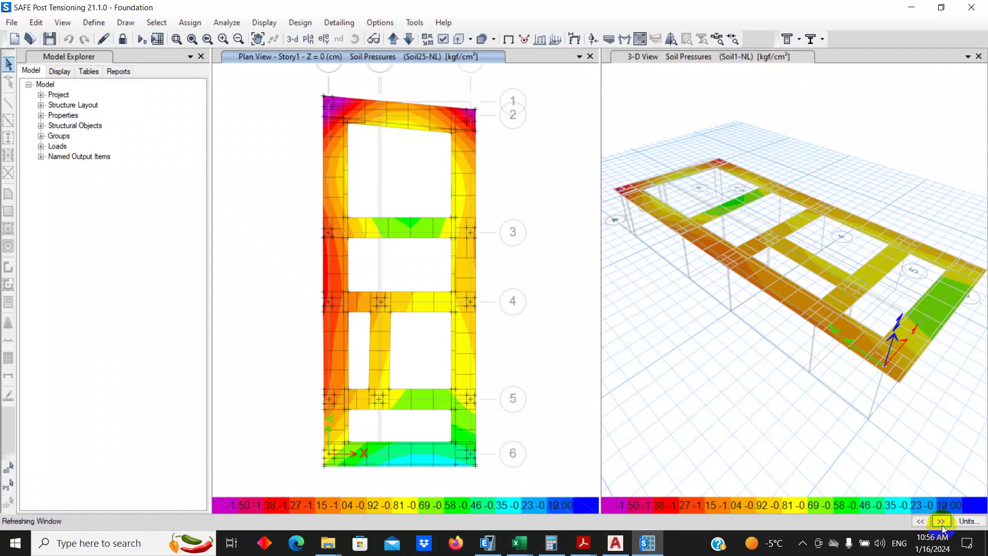
# Step: Check the soil pressure contours for cases Soil26-NL through Soil38-NL, inspecting the left edge and upper-left corner of the foundation in Soil38-NL
pyautogui.click(941, 522)
pyautogui.click(941, 522)
pyautogui.click(941, 521)
pyautogui.click(941, 521)
pyautogui.click(941, 522)
pyautogui.click(941, 522)
pyautogui.click(941, 522)
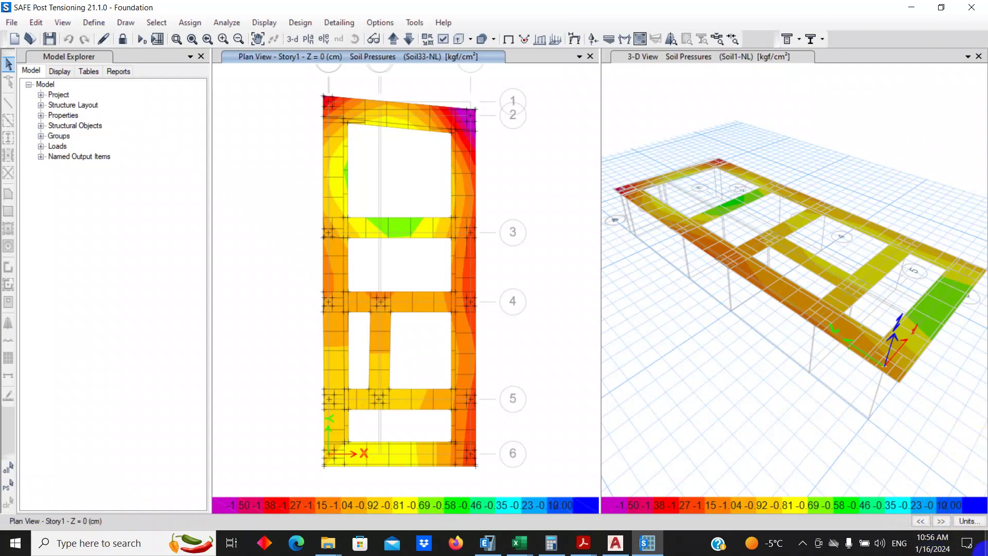
pyautogui.click(941, 520)
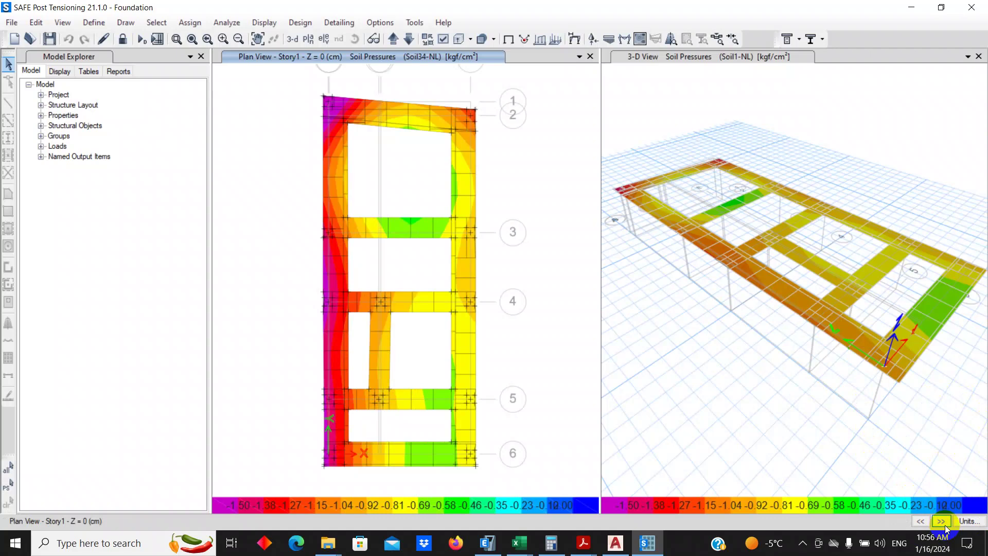
pyautogui.click(942, 521)
pyautogui.click(945, 523)
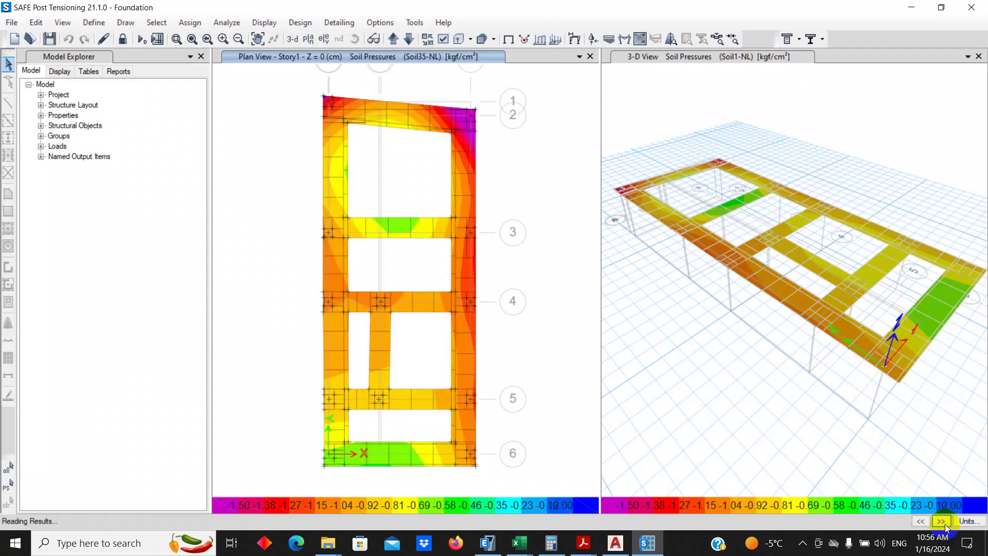
pyautogui.click(945, 524)
pyautogui.click(945, 524)
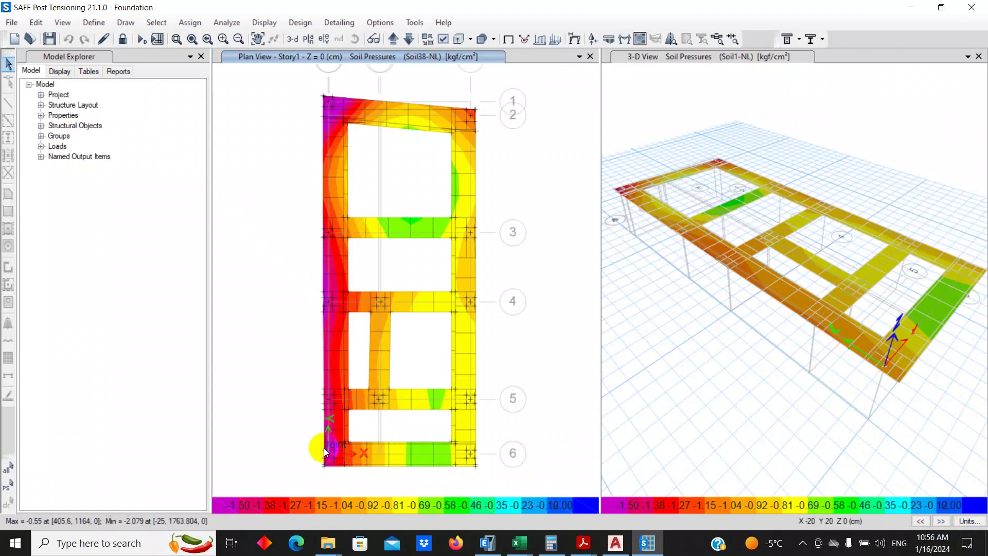
pyautogui.moveTo(359, 105)
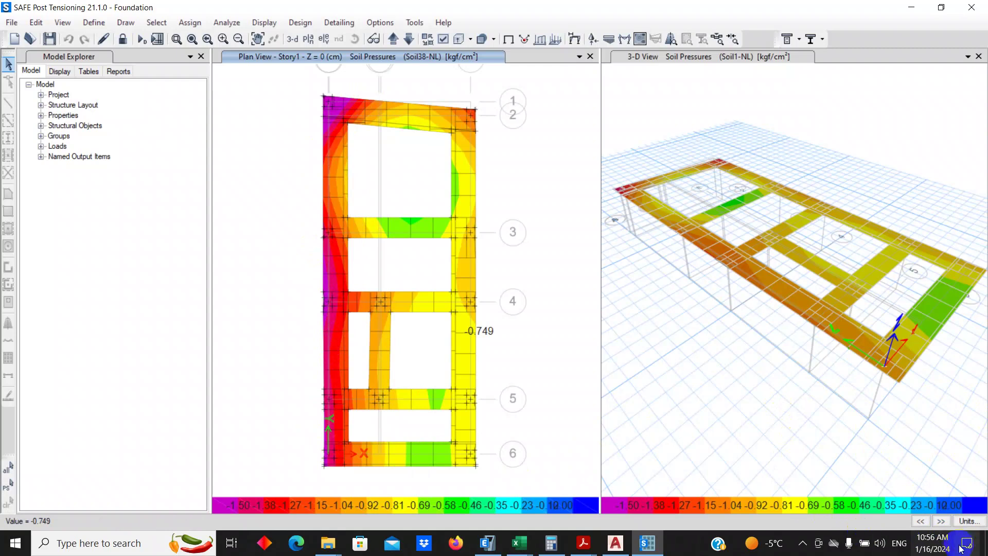
# Step: Continue the soil pressure review in plan from case Soil39-NL through Soil56-NL, comparing the contours against the -1.5 kgf/cm² limit
pyautogui.click(944, 524)
pyautogui.click(941, 521)
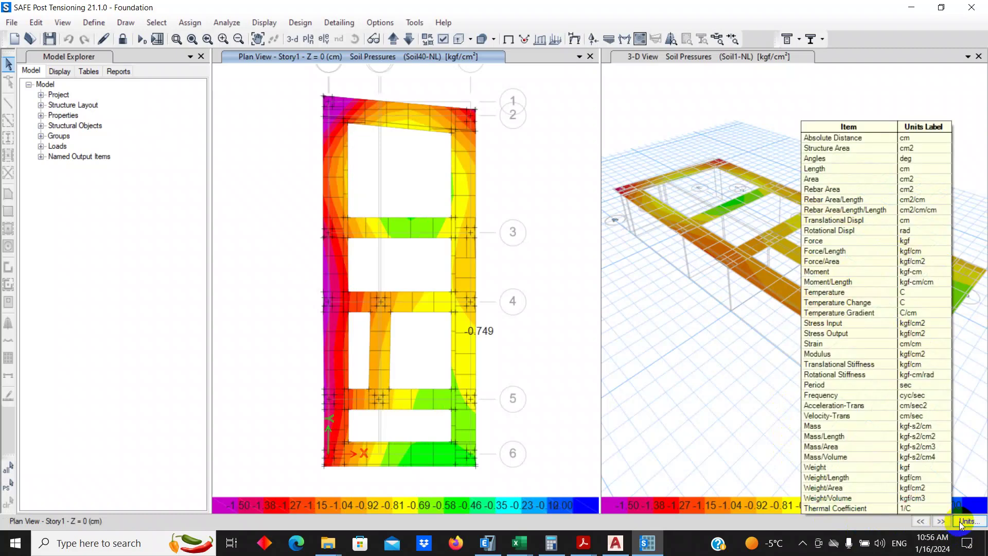
pyautogui.click(941, 523)
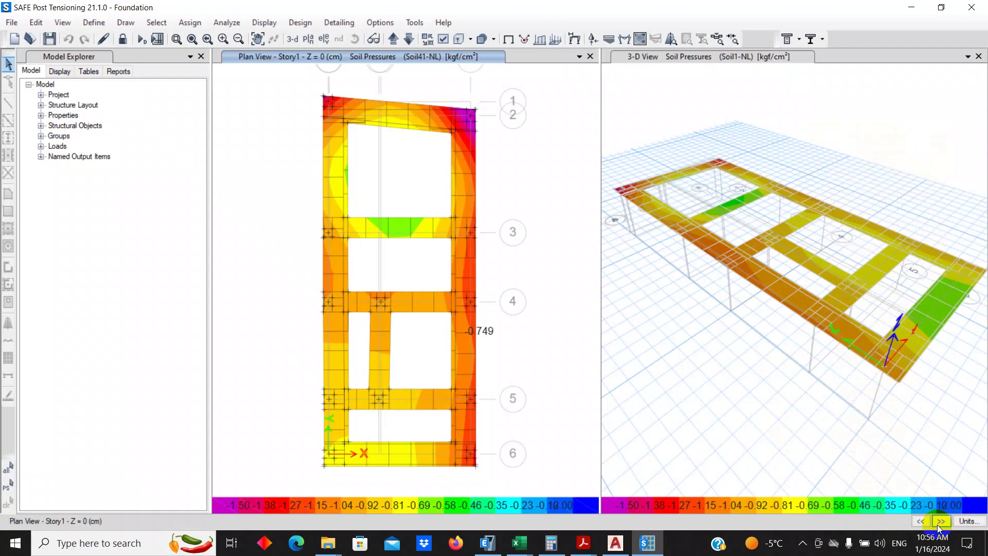
pyautogui.click(941, 522)
pyautogui.click(939, 522)
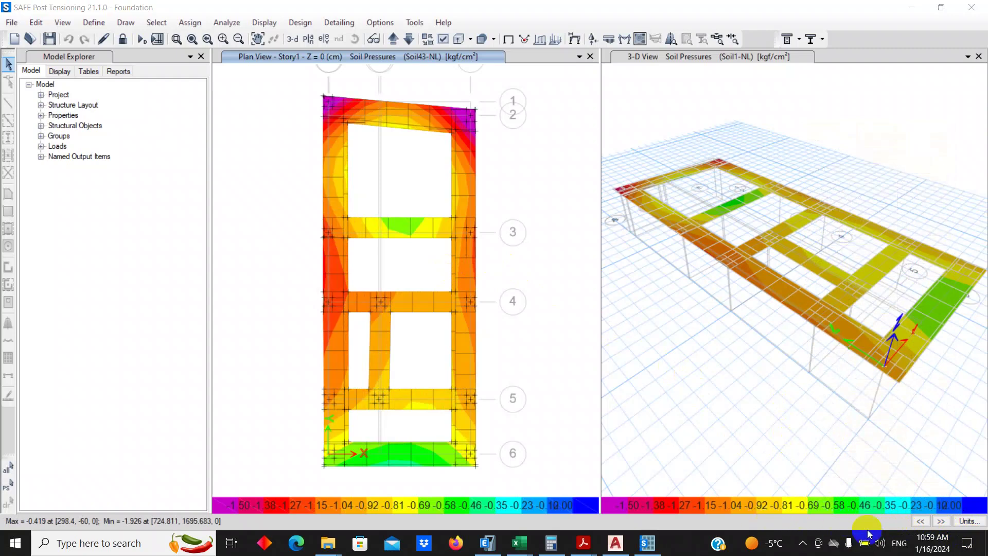
pyautogui.click(941, 521)
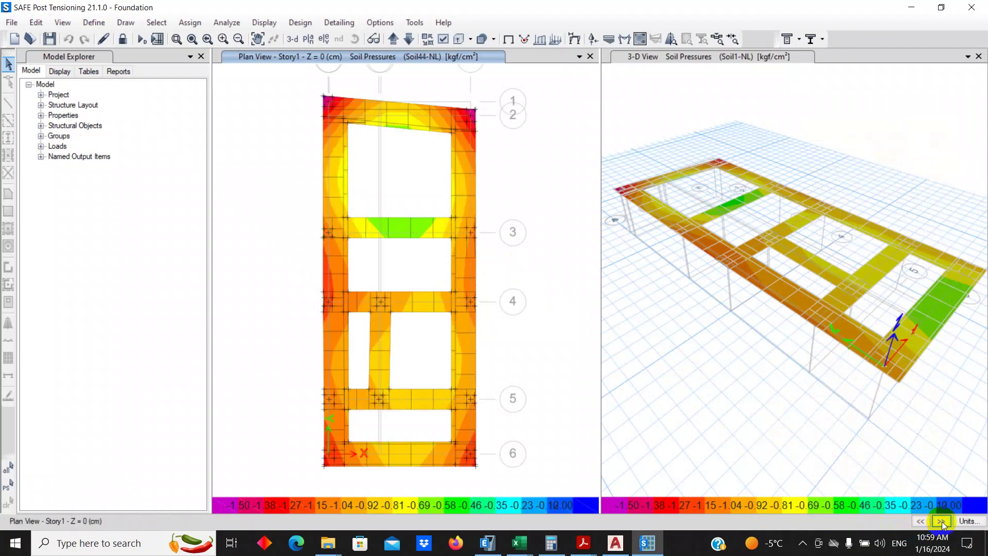
pyautogui.click(941, 521)
pyautogui.click(940, 521)
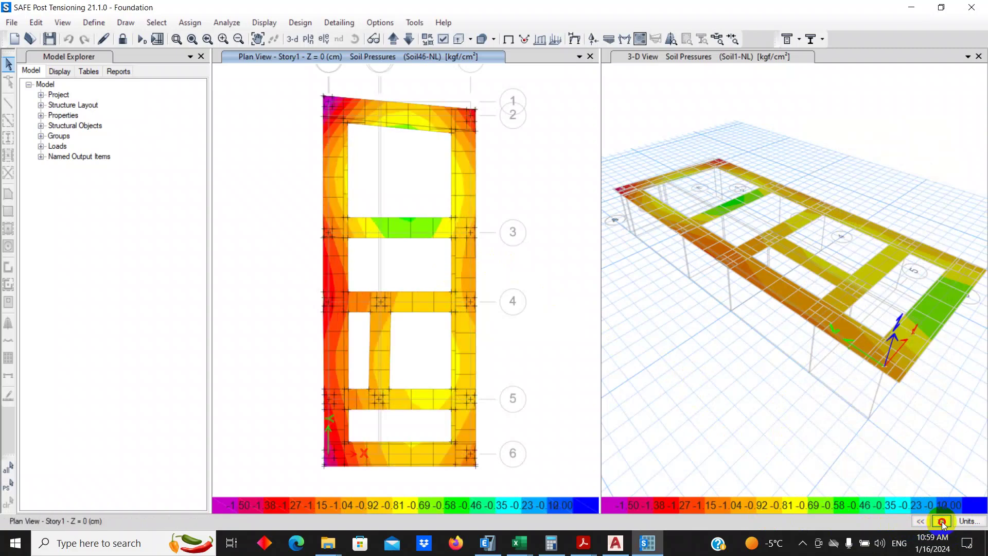
pyautogui.click(940, 521)
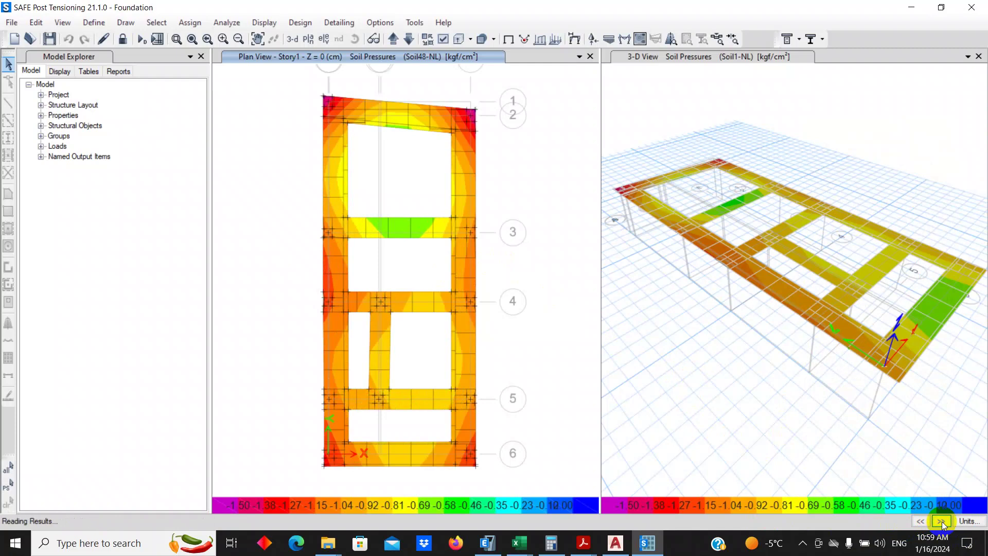
pyautogui.click(941, 521)
pyautogui.click(940, 521)
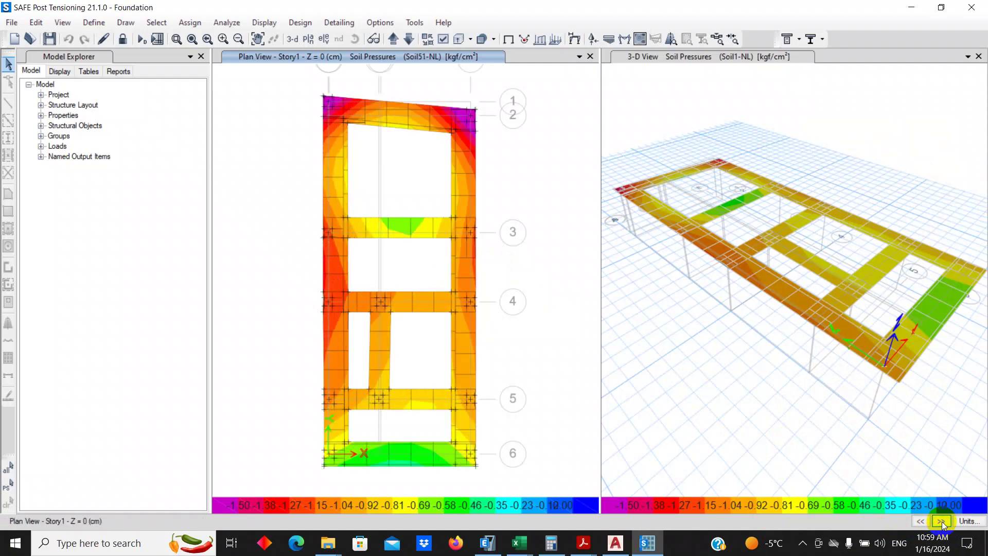
pyautogui.click(940, 521)
pyautogui.click(940, 521)
pyautogui.click(940, 521)
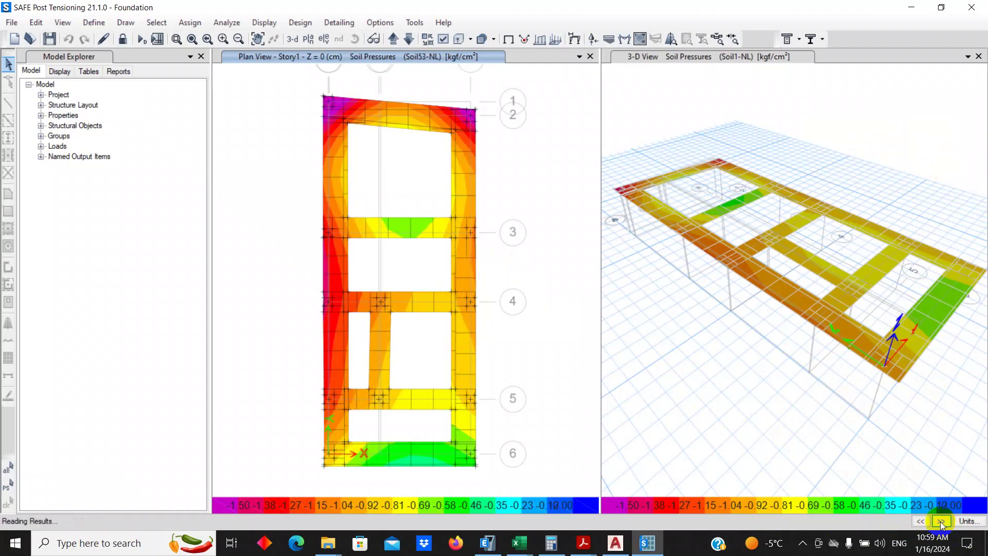
pyautogui.click(940, 521)
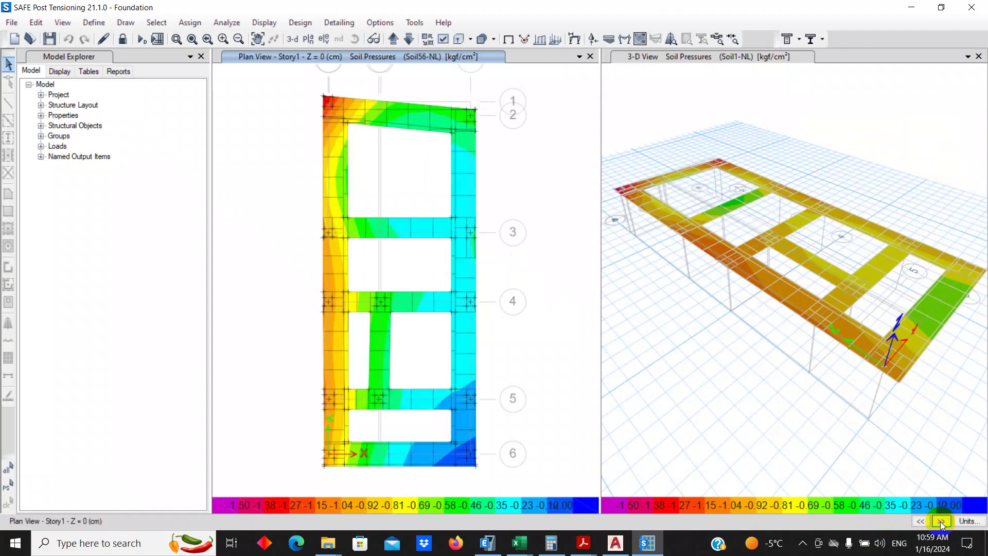
# Step: Continue reviewing the plan-view soil pressure contours from case Soil57-NL through Soil68-NL against the -1.5 kgf/cm² limit
pyautogui.click(941, 522)
pyautogui.click(940, 521)
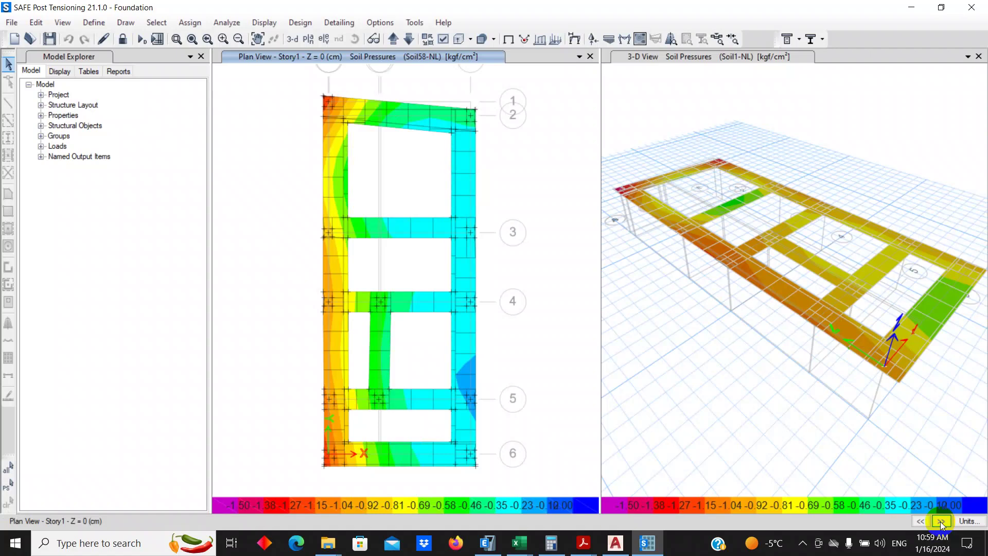
pyautogui.click(941, 521)
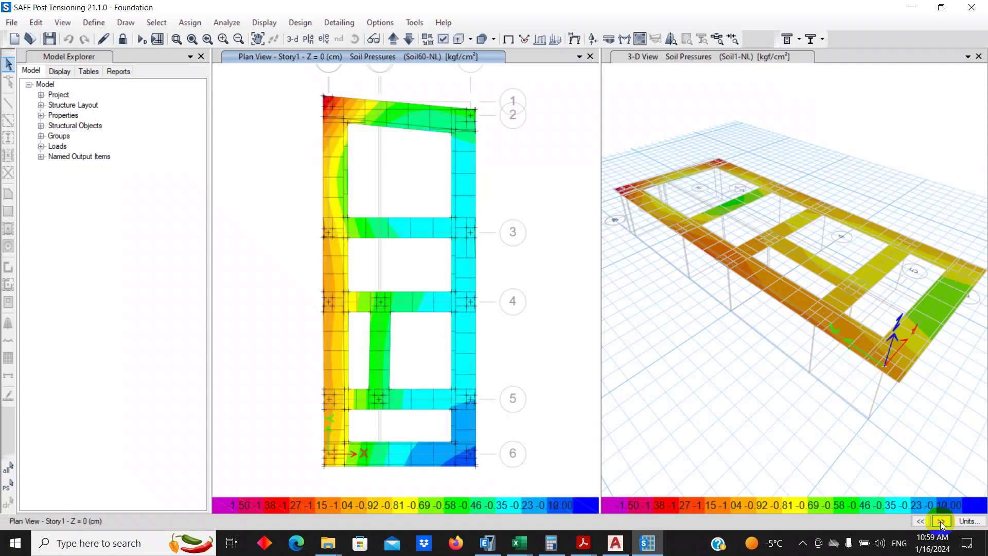
pyautogui.click(941, 521)
pyautogui.click(940, 521)
pyautogui.click(940, 521)
pyautogui.click(941, 522)
pyautogui.click(940, 521)
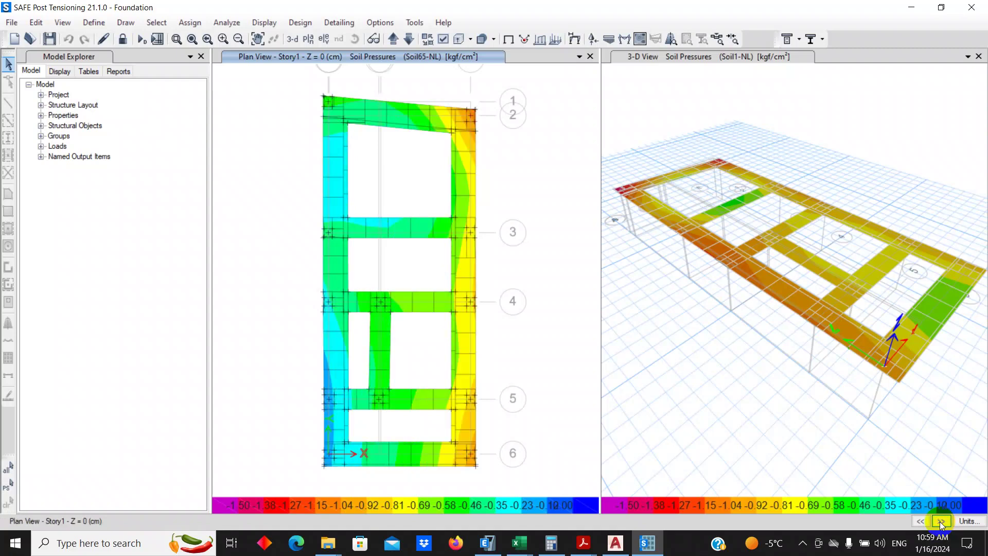
pyautogui.click(940, 521)
pyautogui.click(941, 521)
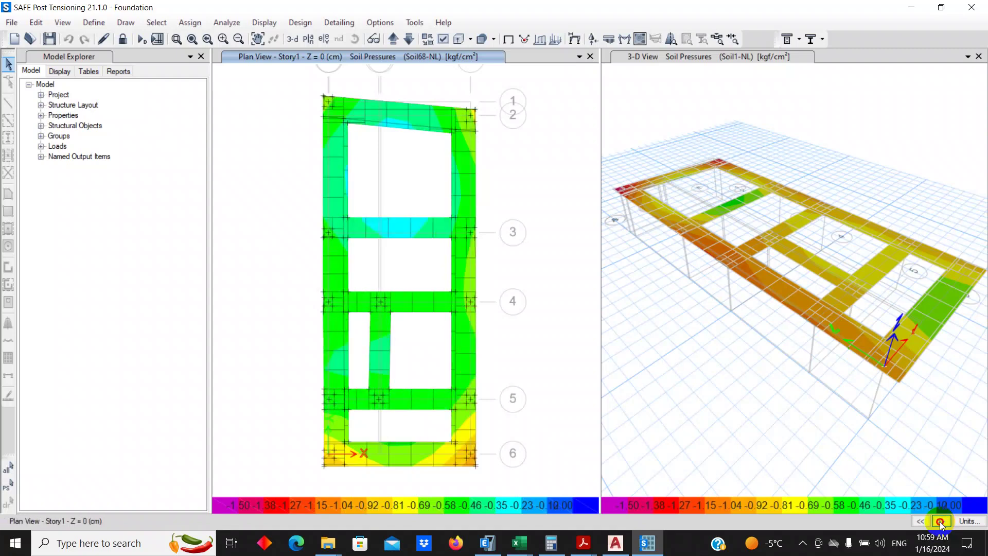
# Step: Check the soil pressure contours for cases Soil69-NL through Soil78-NL, probing pressures on both long edge strips in Soil78-NL
pyautogui.click(941, 521)
pyautogui.click(940, 521)
pyautogui.click(941, 521)
pyautogui.click(940, 521)
pyautogui.click(941, 521)
pyautogui.click(940, 521)
pyautogui.click(941, 521)
pyautogui.click(940, 521)
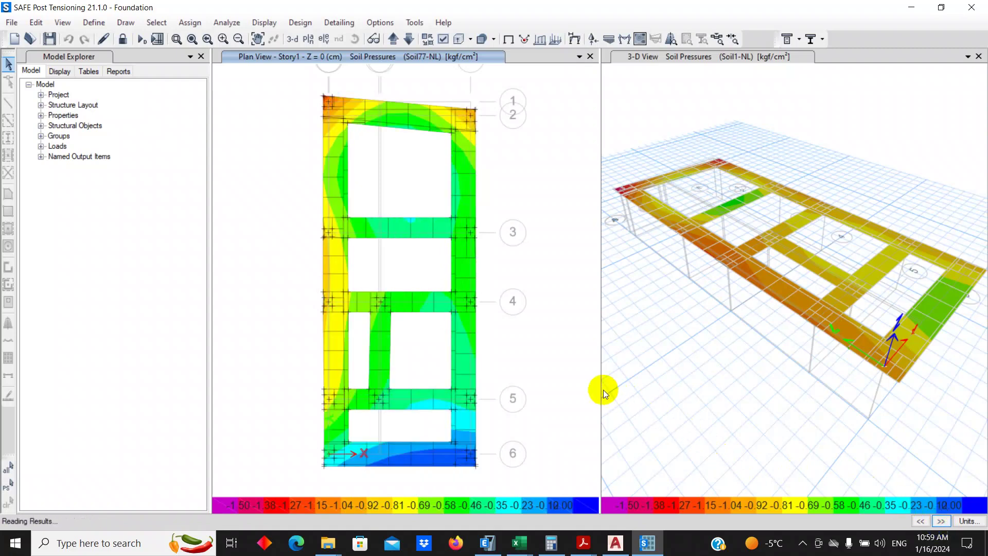
pyautogui.moveTo(474, 282)
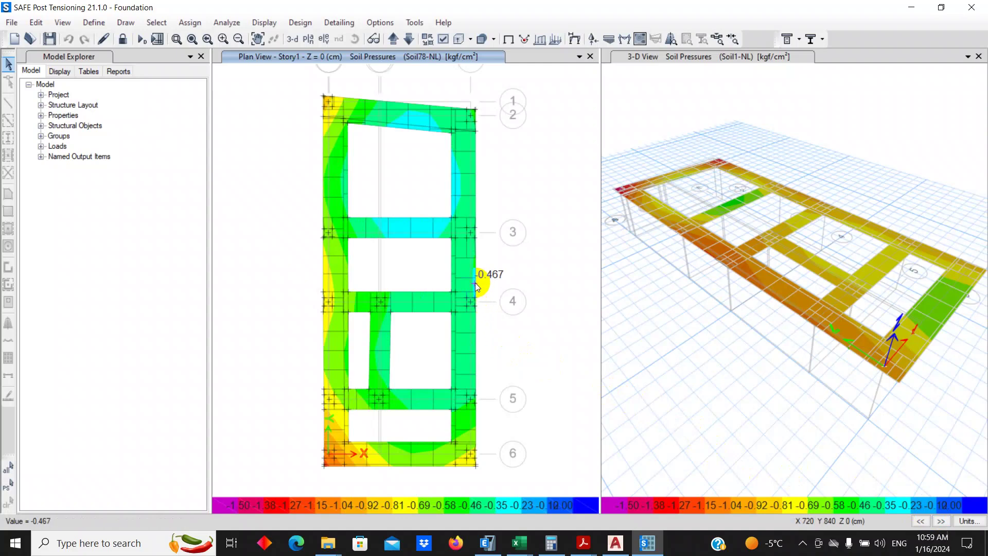
pyautogui.click(352, 348)
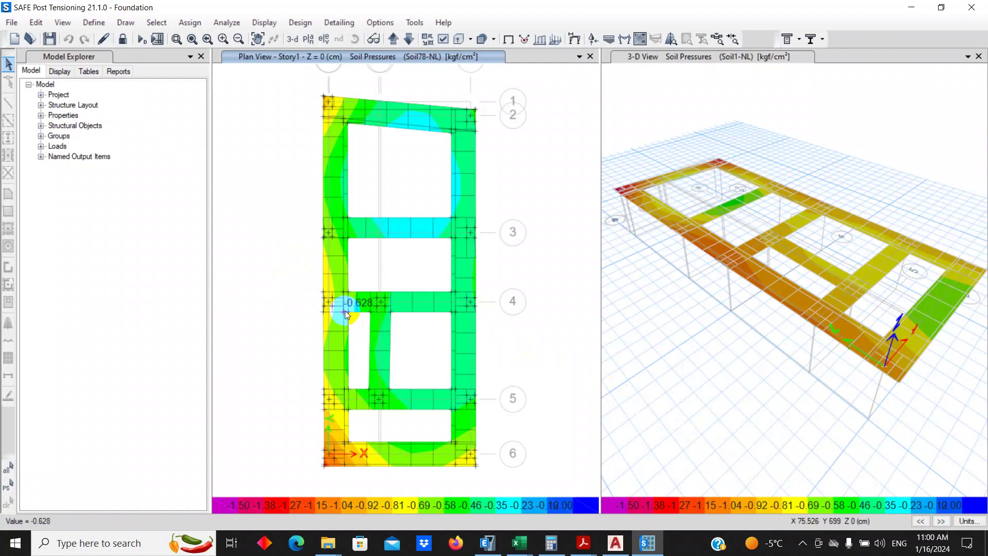
pyautogui.moveTo(338, 308)
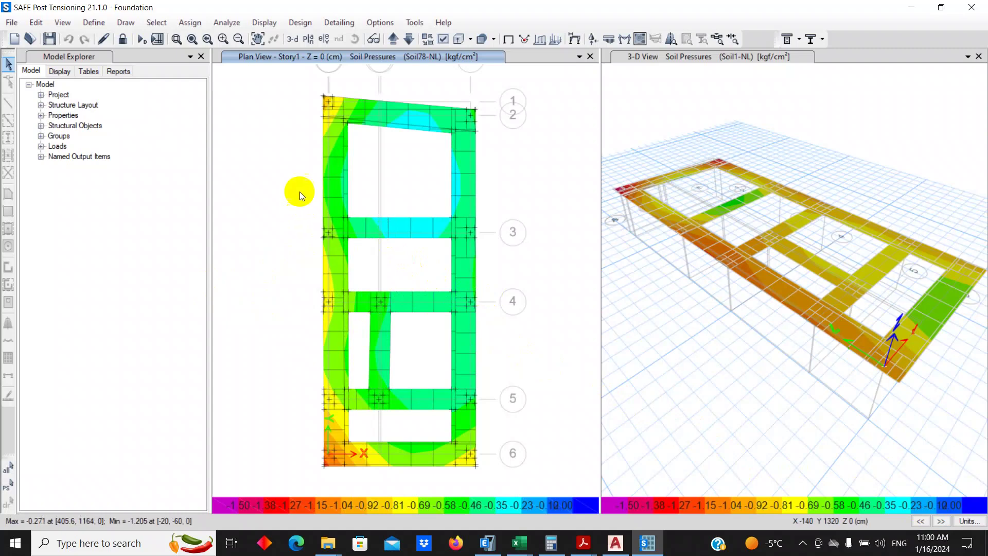
# Step: Display the punching shear D/C ratios in plan and inspect the columns along grid lines 4 to 6
pyautogui.click(264, 22)
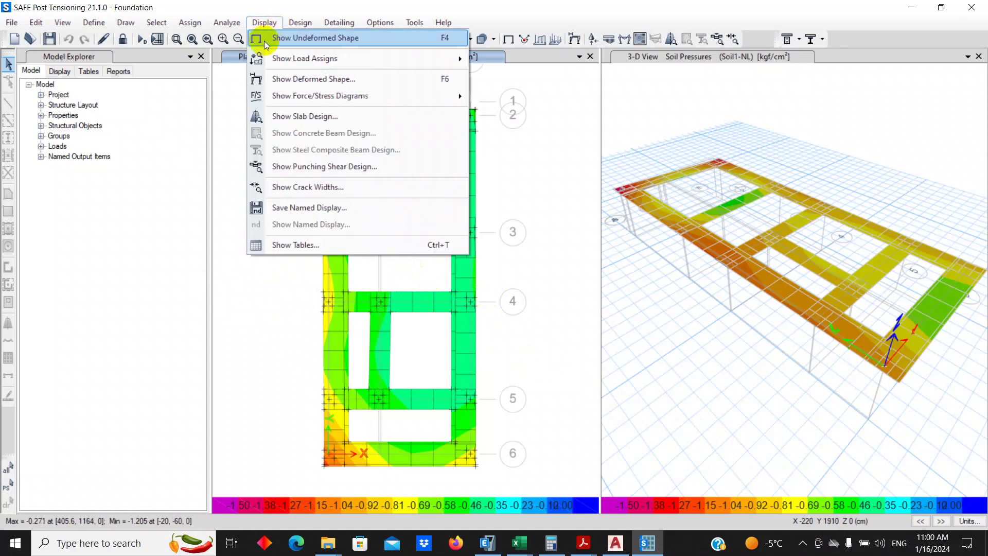
pyautogui.click(301, 166)
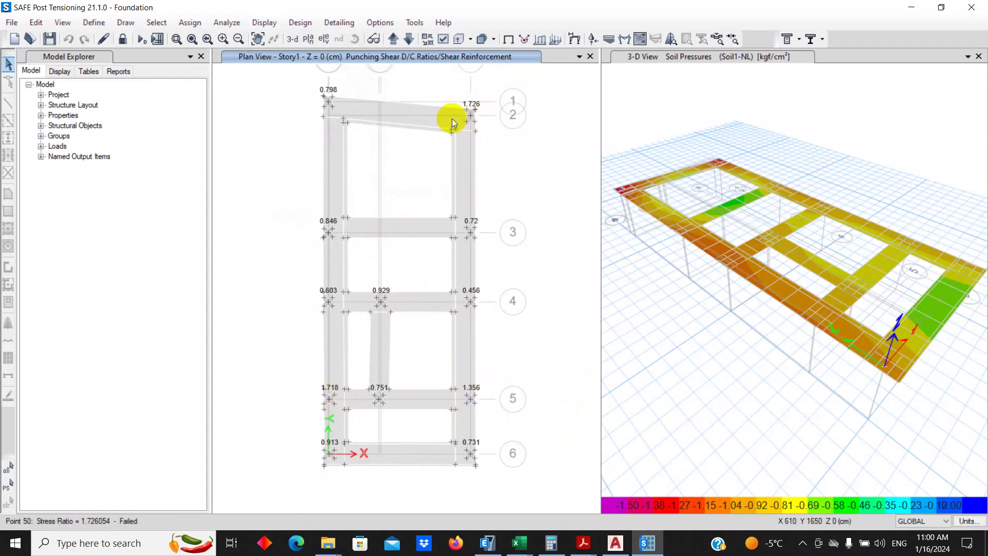
pyautogui.scroll(2, 297, 421)
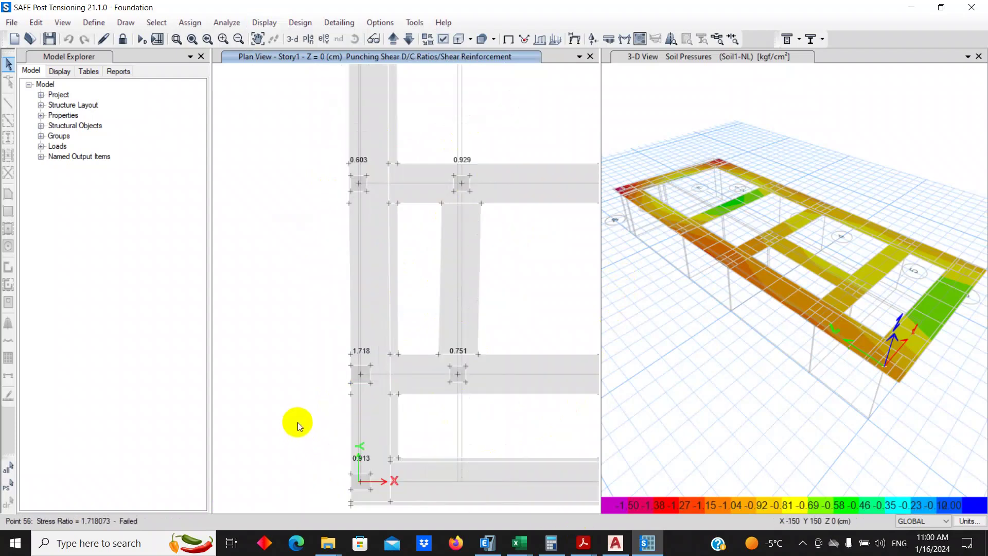
# Step: Inspect the punching shear design details of the left edge column on grid line 5 at page-width zoom
pyautogui.rightClick(362, 377)
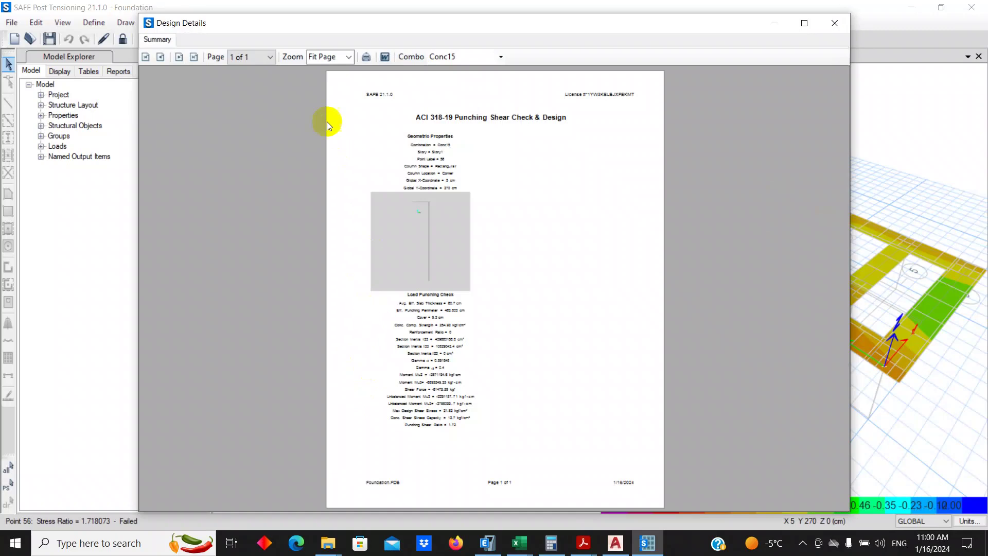
pyautogui.click(348, 57)
pyautogui.click(335, 148)
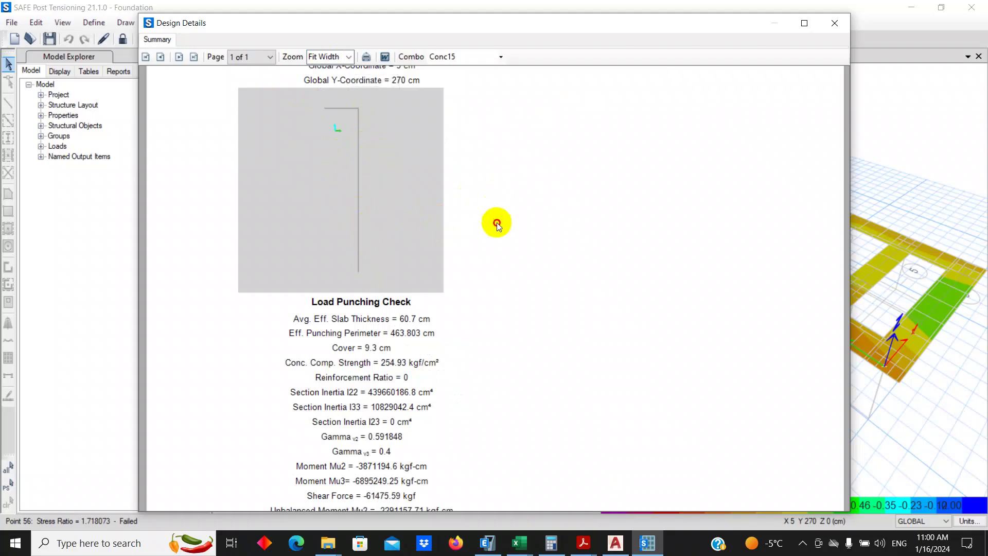
pyautogui.scroll(1, 484, 246)
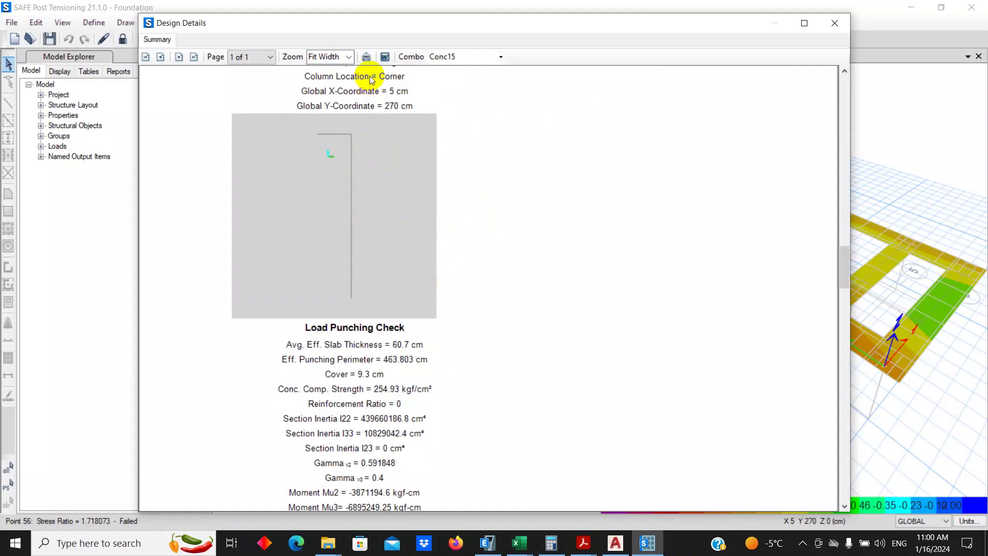
pyautogui.click(834, 22)
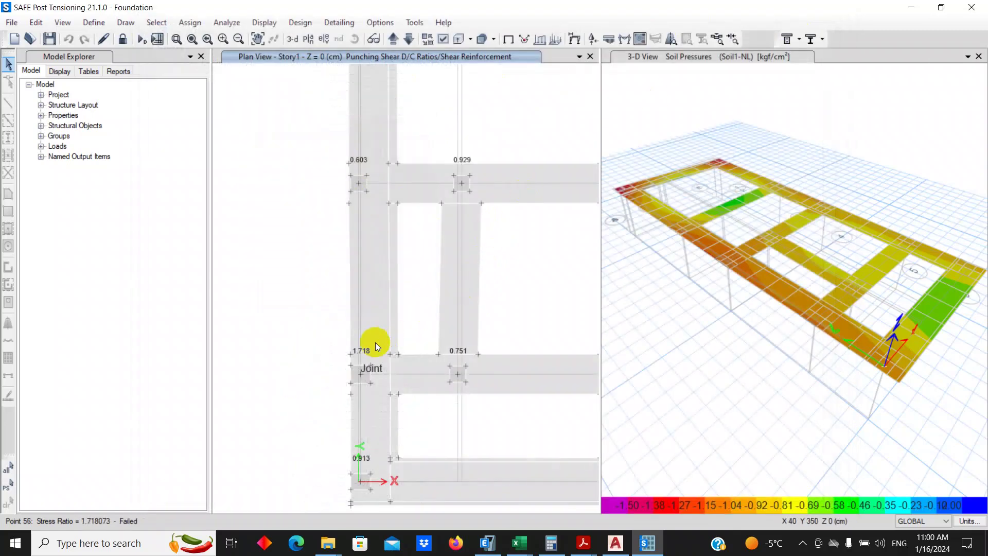
# Step: Switch the soil pressure 3-D view to a plan view and display the undeformed model in it
pyautogui.scroll(-2, 264, 362)
pyautogui.click(773, 342)
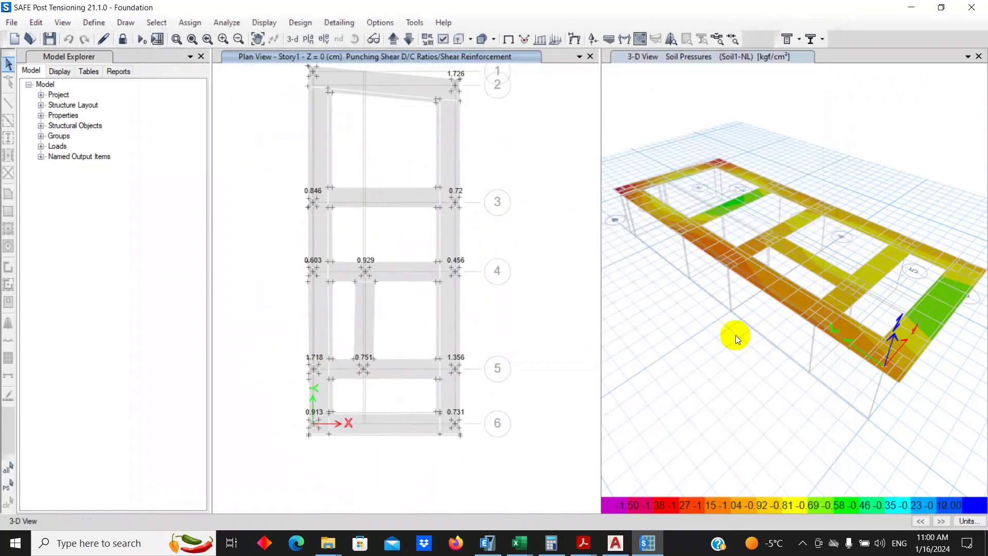
pyautogui.click(315, 43)
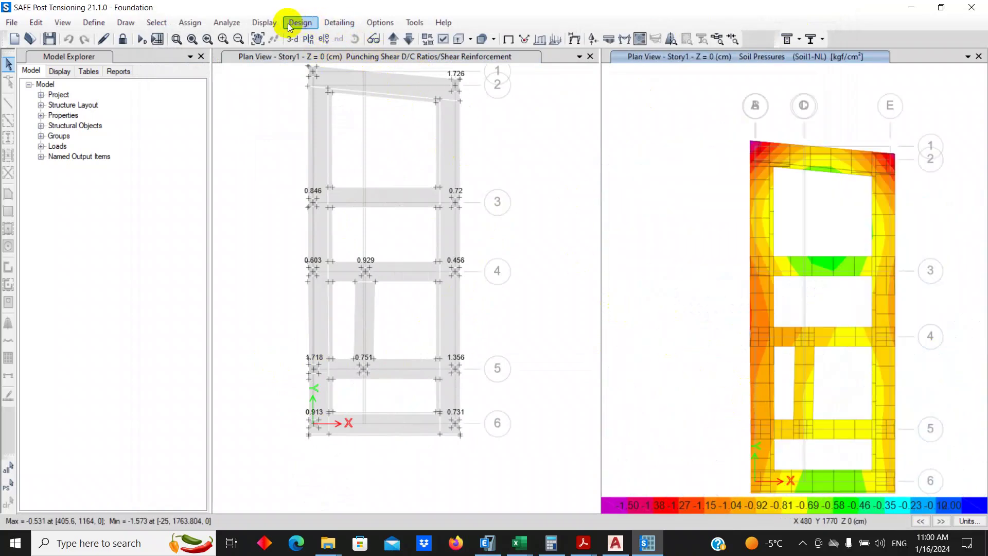
pyautogui.click(264, 22)
pyautogui.click(272, 38)
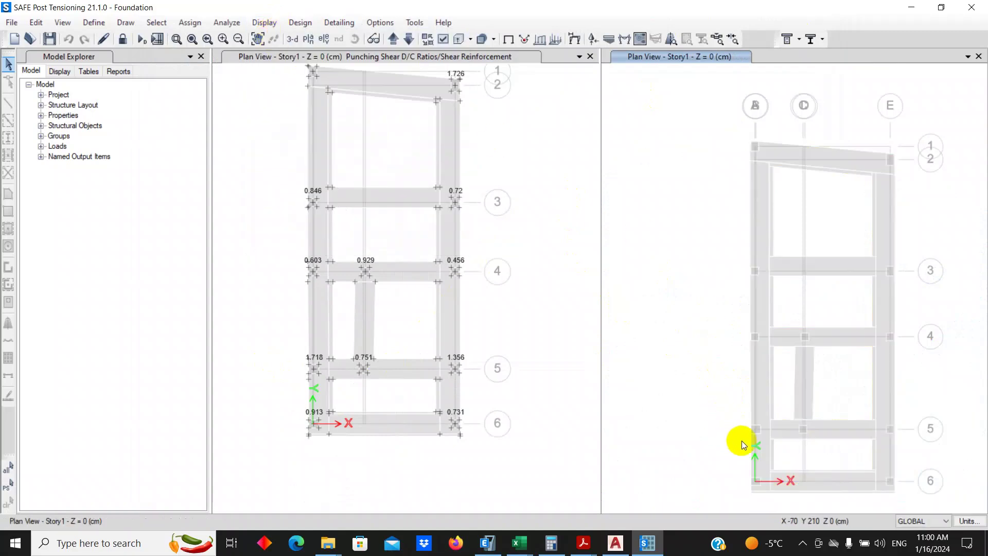
# Step: Overwrite the punching check location type as Edge 4 for the left edge column on grid line 5
pyautogui.click(755, 430)
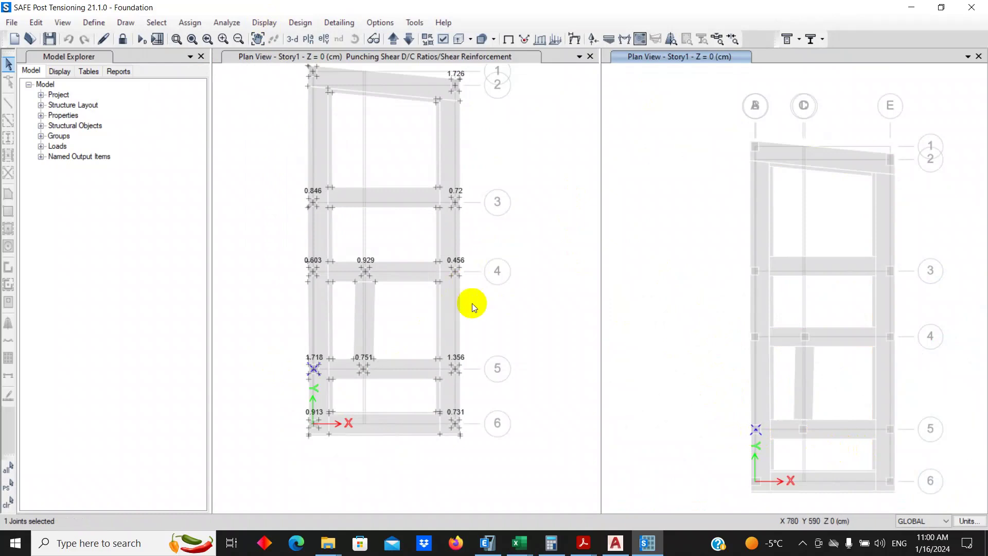
pyautogui.click(300, 23)
pyautogui.moveTo(348, 40)
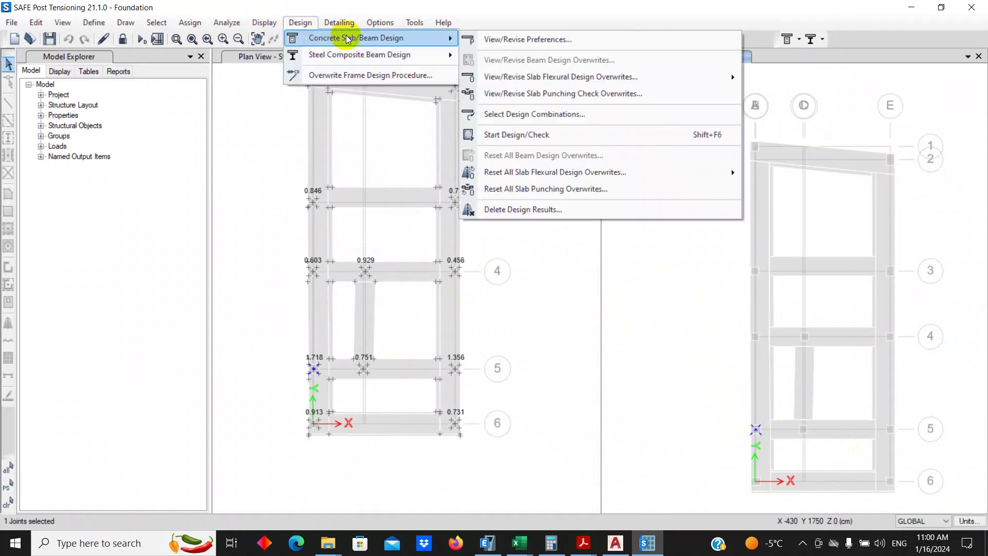
pyautogui.click(558, 95)
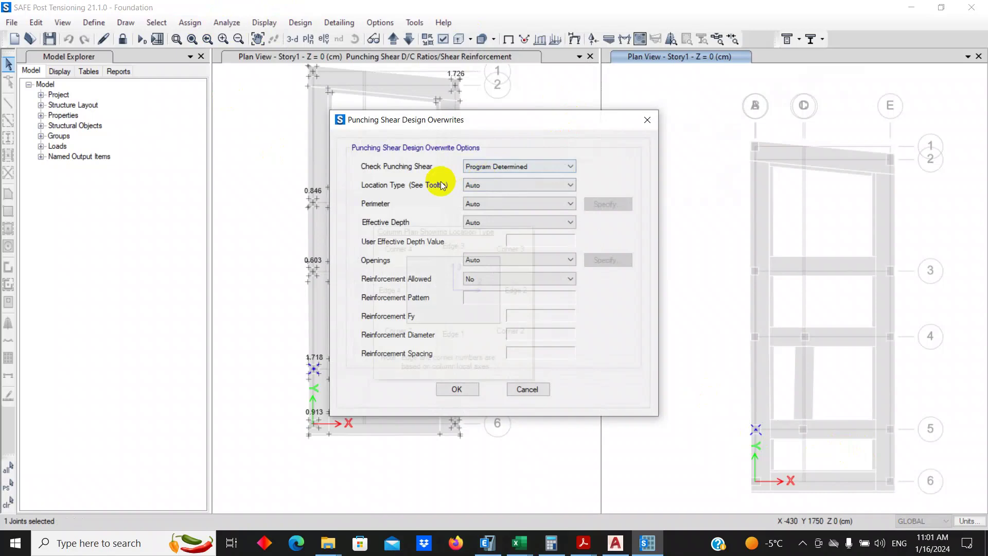
pyautogui.moveTo(442, 185)
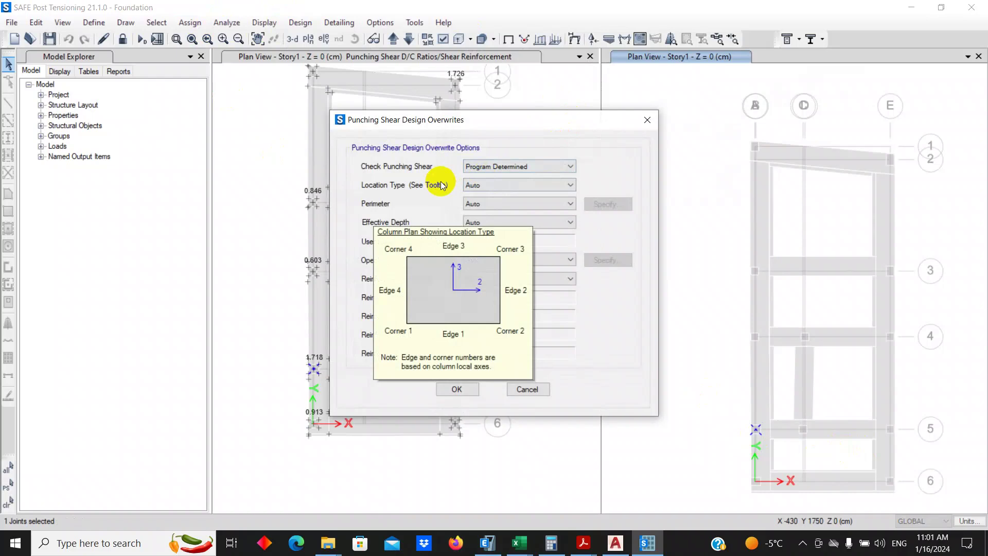
pyautogui.click(482, 184)
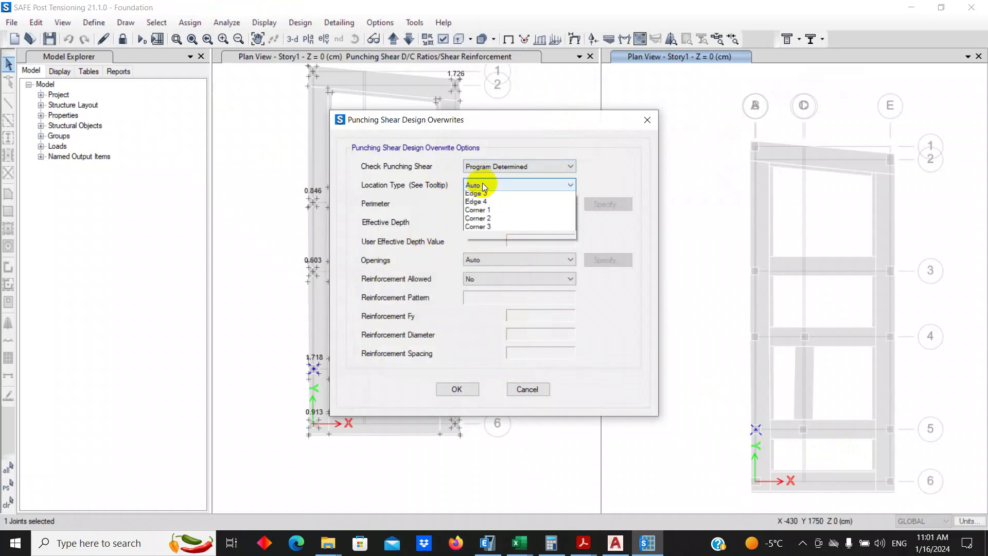
pyautogui.click(491, 238)
pyautogui.click(458, 389)
pyautogui.click(532, 318)
pyautogui.click(527, 310)
# Step: Inspect the punching shear design details of the column at grid E-5 at page-width zoom
pyautogui.click(324, 38)
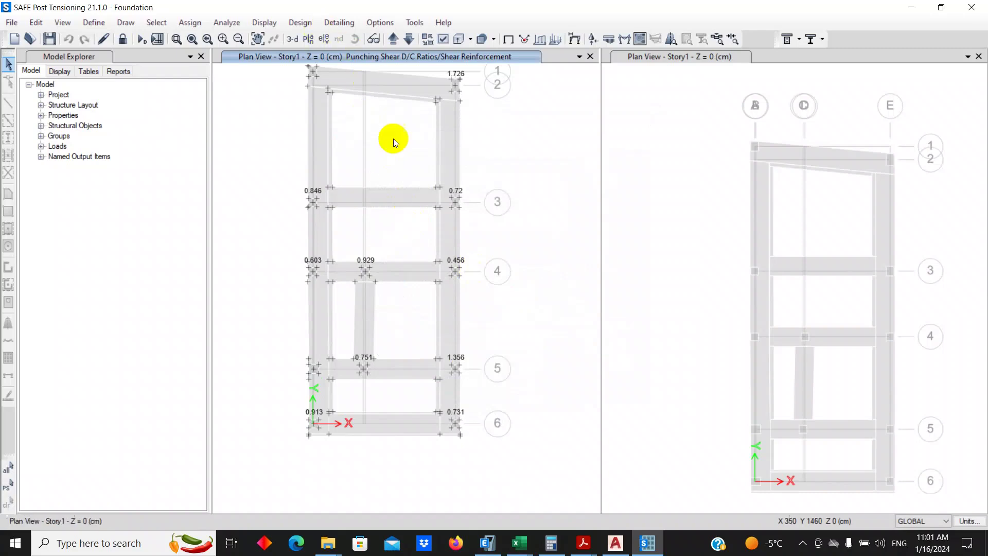
pyautogui.rightClick(457, 368)
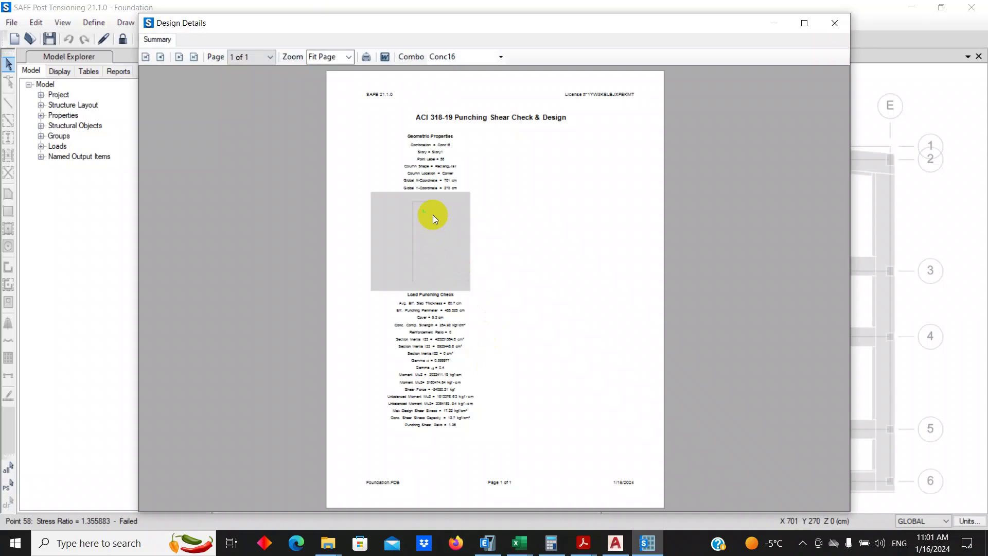
pyautogui.click(348, 56)
pyautogui.click(333, 143)
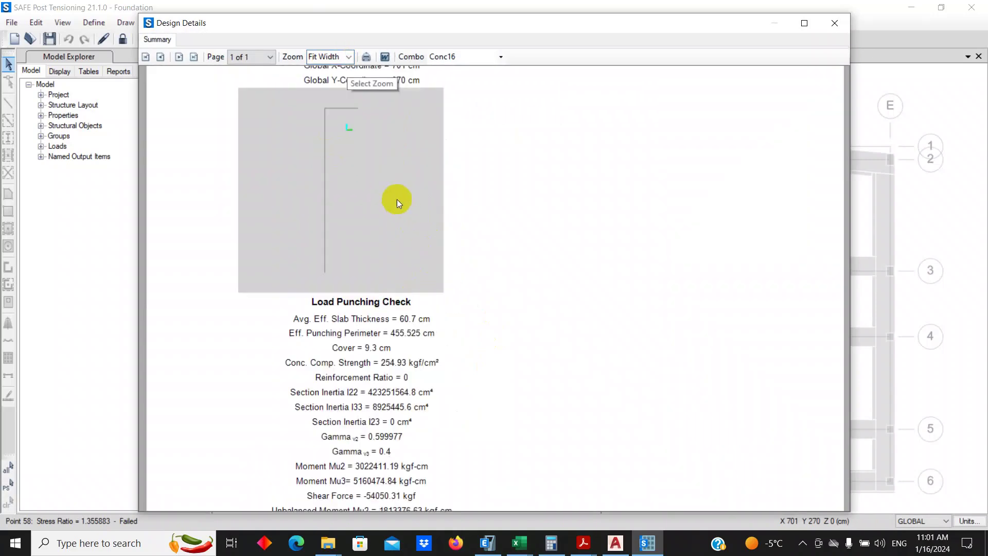
pyautogui.scroll(2, 529, 262)
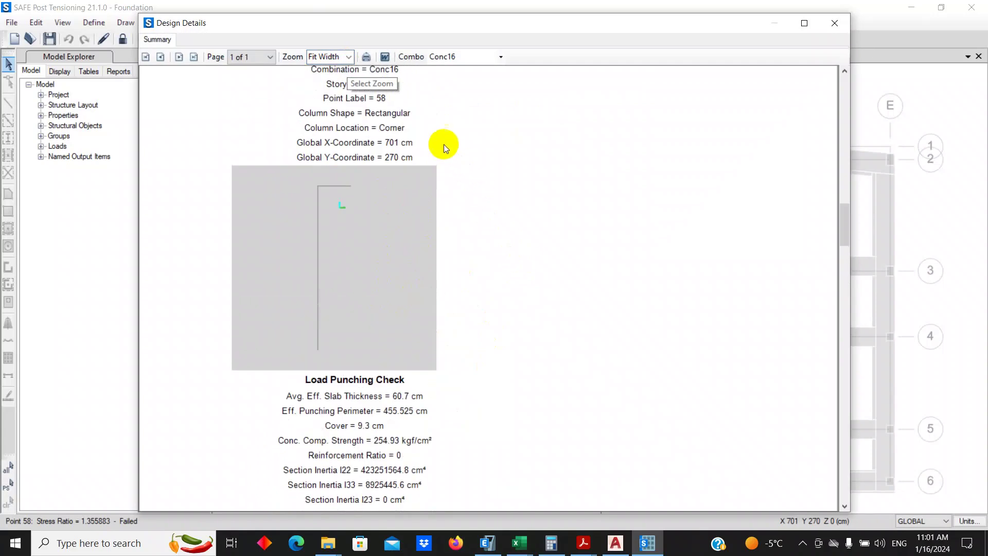
pyautogui.click(827, 29)
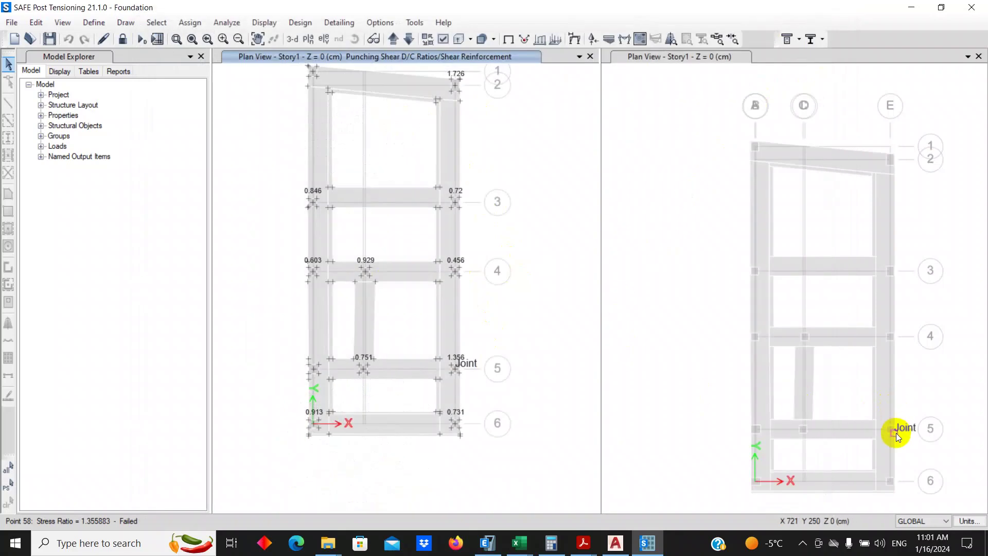
# Step: Overwrite the punching check location type as Edge 2 for the column at grid E-5
pyautogui.click(890, 430)
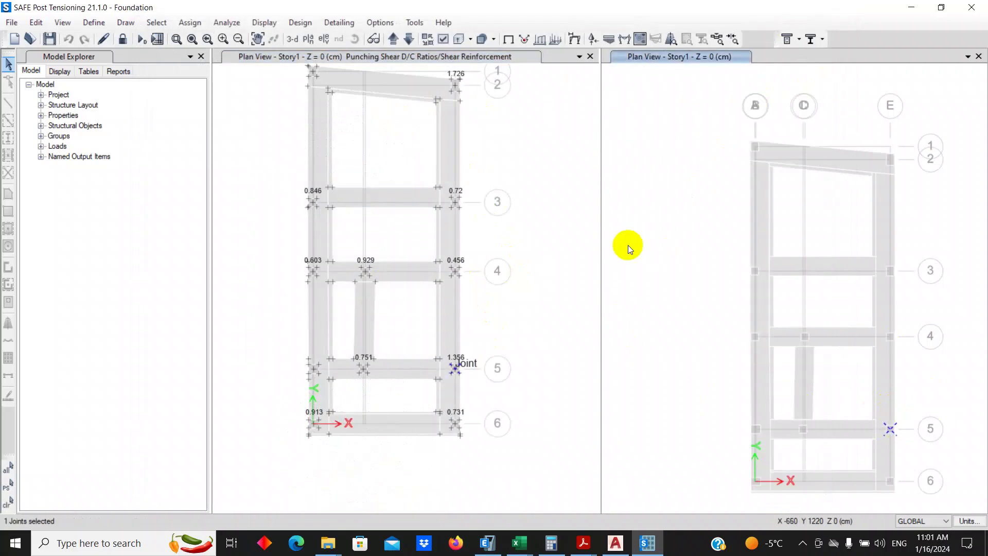
pyautogui.click(304, 23)
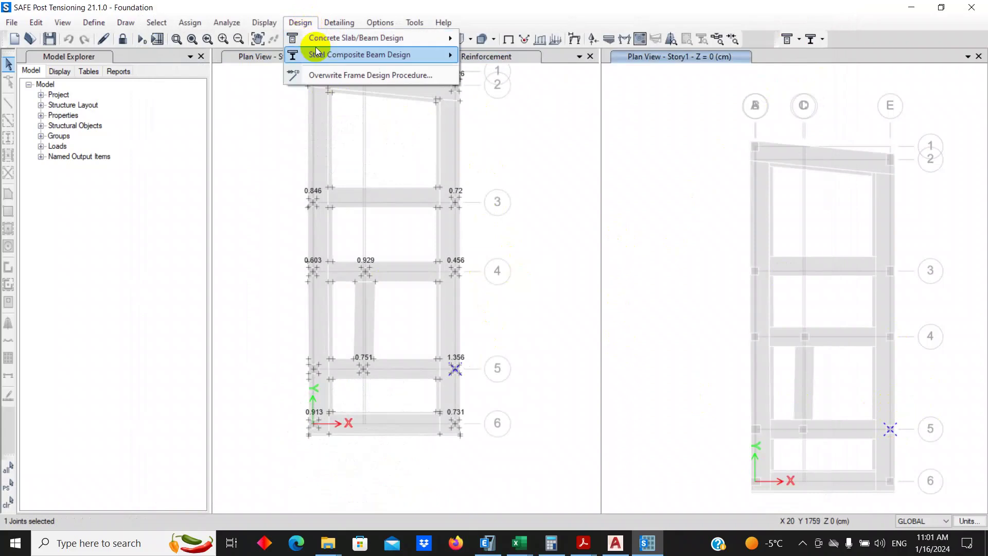
pyautogui.moveTo(326, 37)
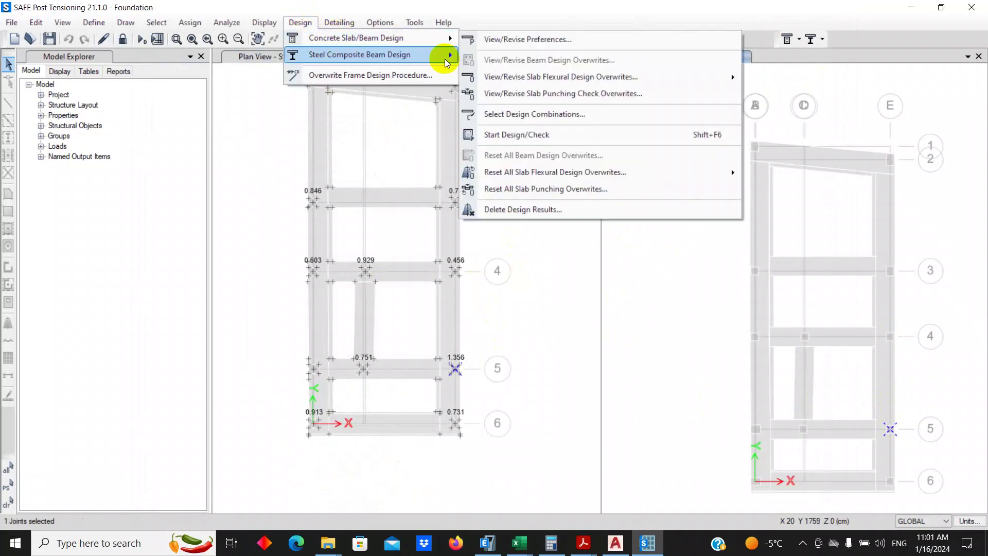
pyautogui.click(498, 94)
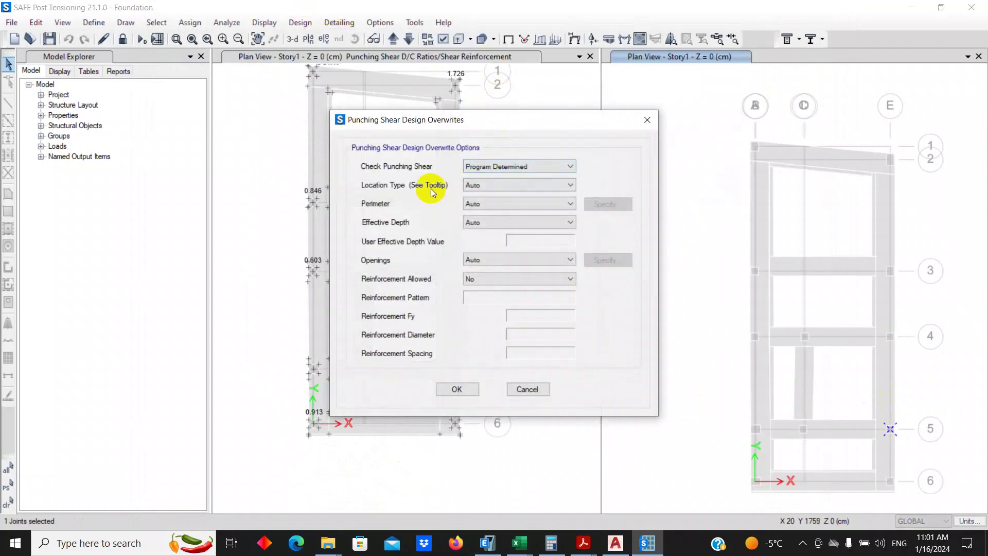
pyautogui.click(484, 184)
pyautogui.click(487, 222)
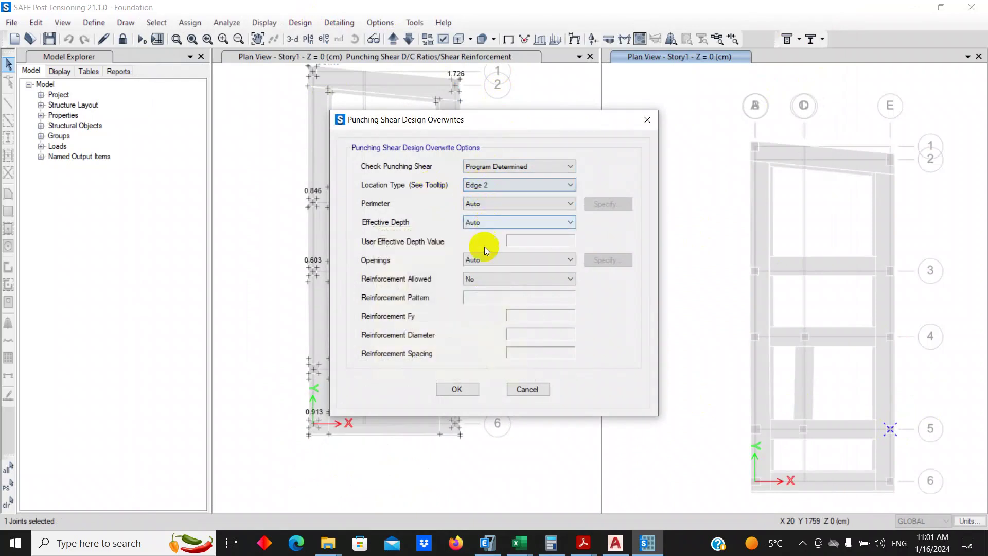
pyautogui.click(468, 389)
pyautogui.click(532, 316)
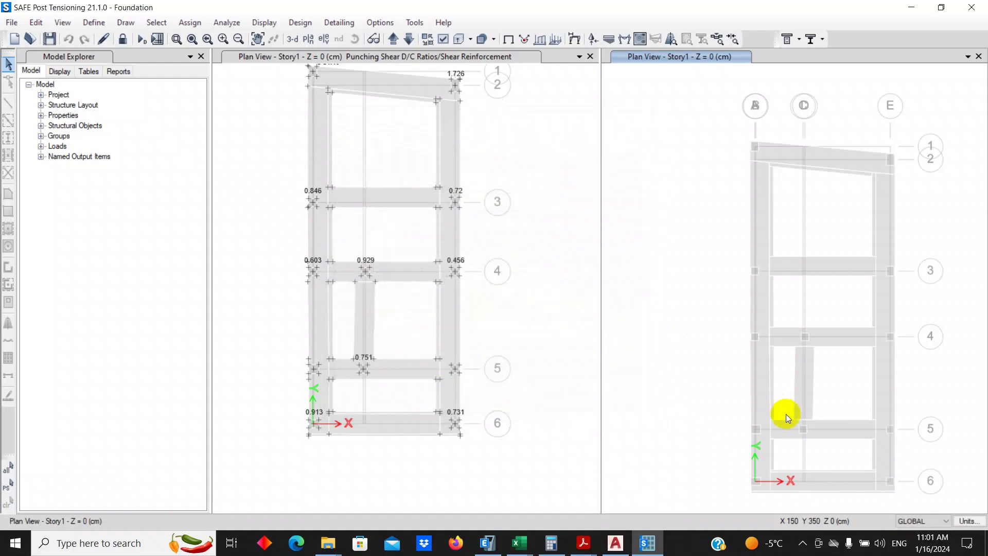
# Step: Examine the punching perimeter, effective slab thickness and forces in the design details of the column at grid E-2
pyautogui.moveTo(418, 249); pyautogui.dragTo(420, 294, button='middle')
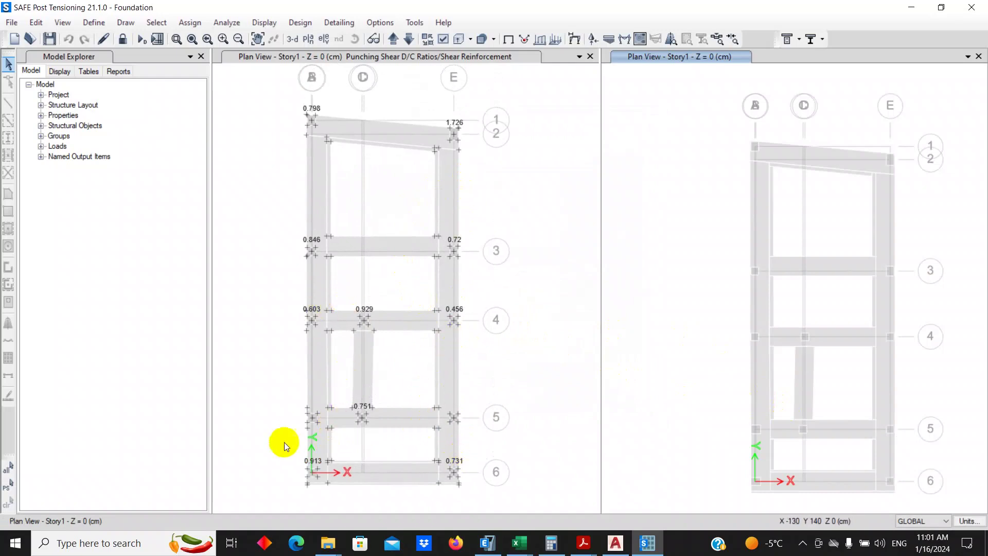
pyautogui.rightClick(455, 134)
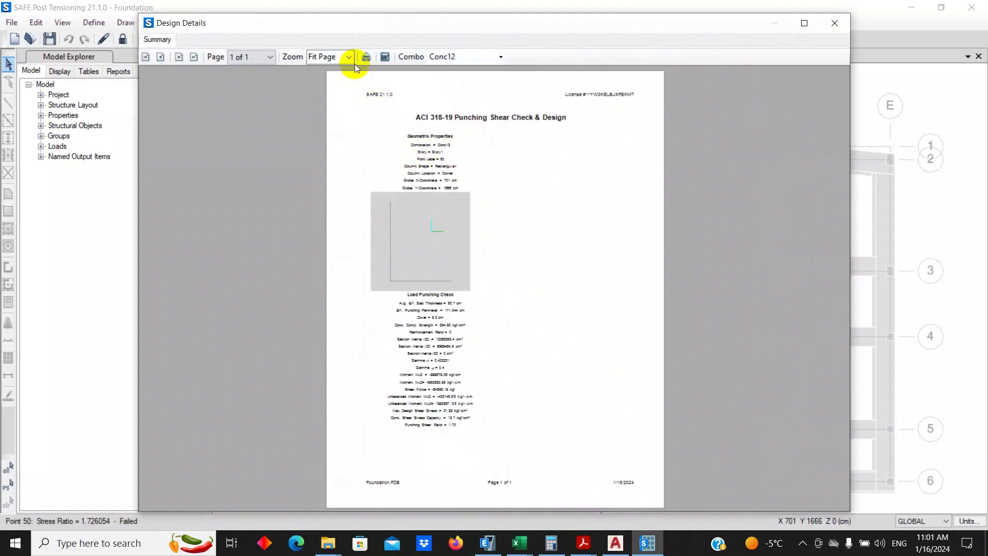
pyautogui.click(349, 56)
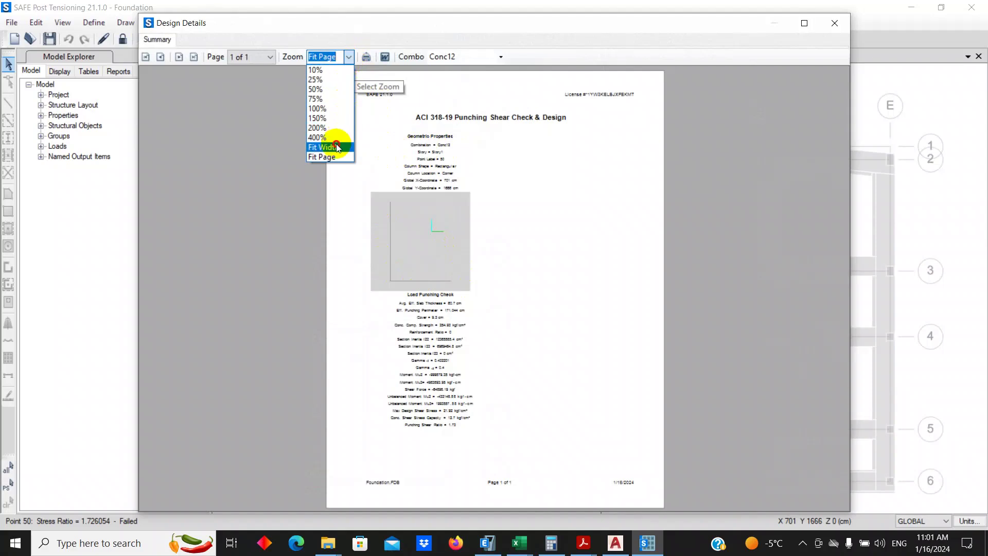
pyautogui.click(337, 147)
pyautogui.scroll(3, 474, 221)
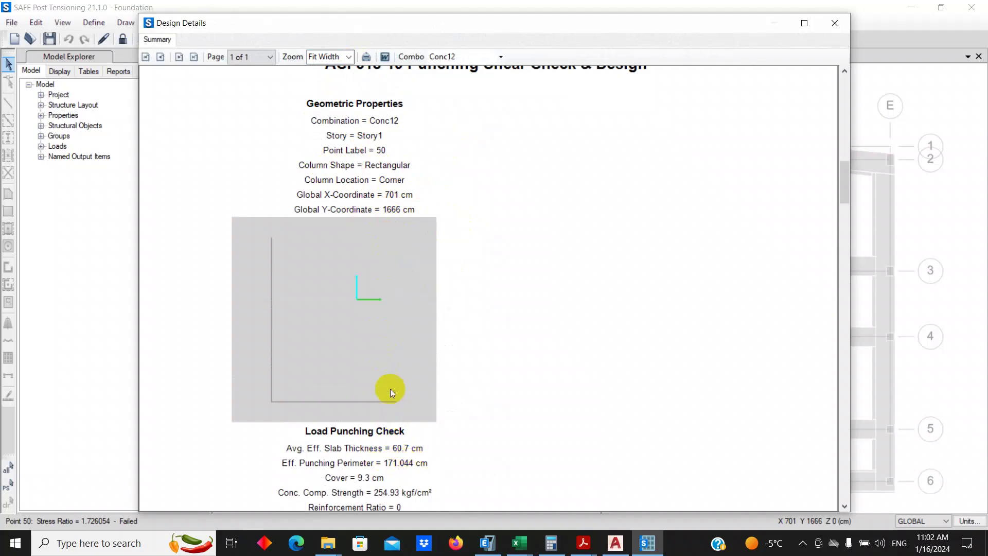
pyautogui.scroll(-1, 387, 383)
pyautogui.scroll(-3, 387, 375)
pyautogui.scroll(1, 393, 257)
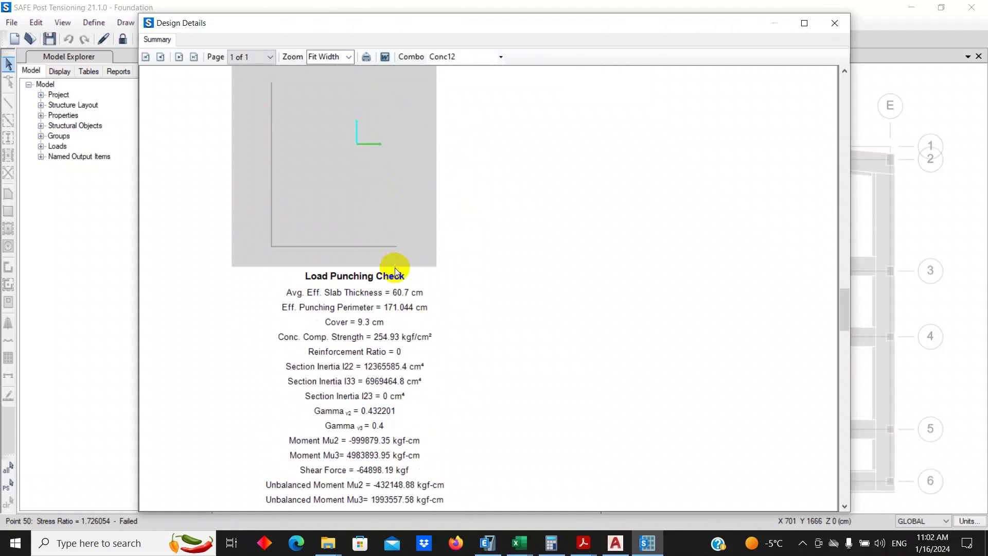
pyautogui.scroll(1, 383, 312)
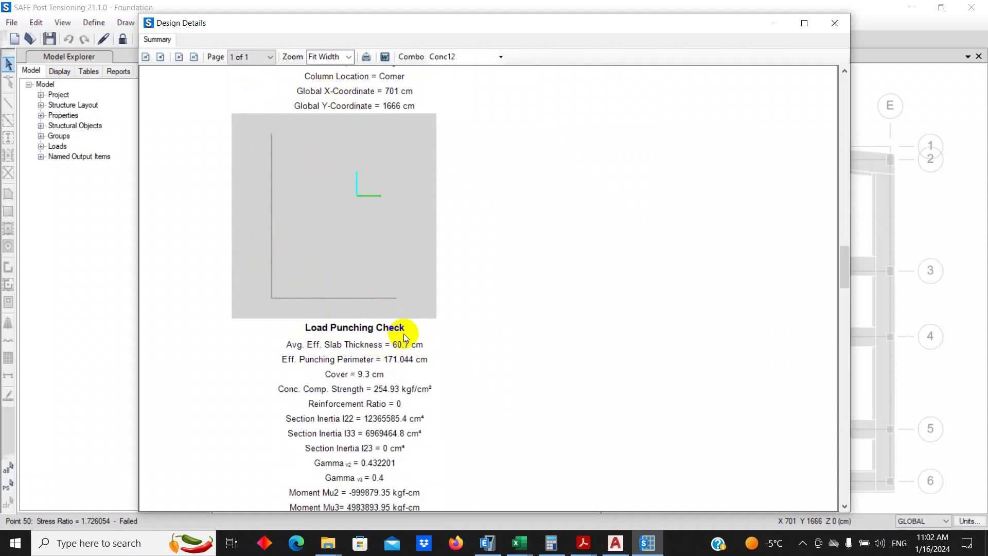
pyautogui.click(833, 23)
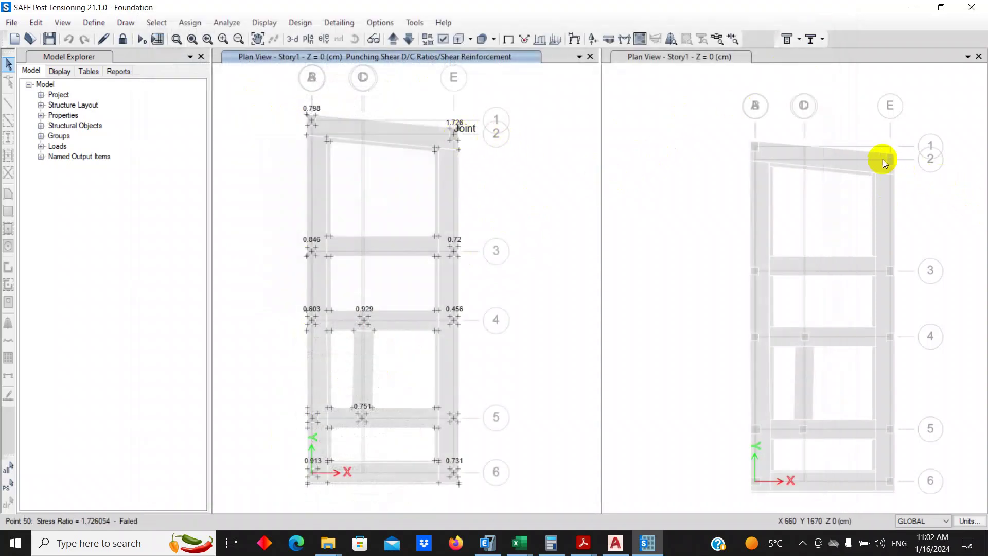
# Step: Open the slab punching check overwrites for the column at grid E-2 and switch its effective depth to Specified
pyautogui.scroll(2, 882, 159)
pyautogui.click(897, 161)
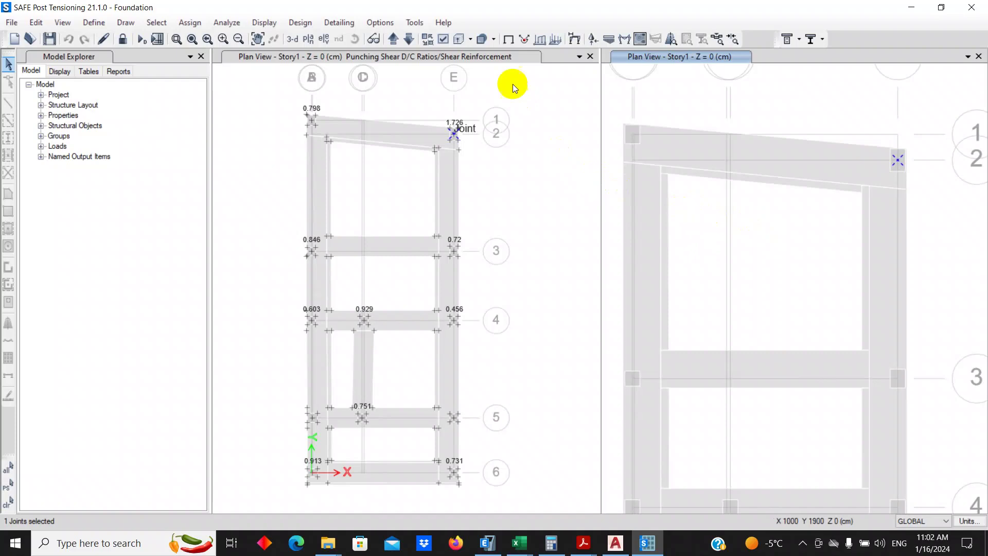
pyautogui.scroll(2, 510, 82)
pyautogui.click(308, 26)
pyautogui.moveTo(385, 37)
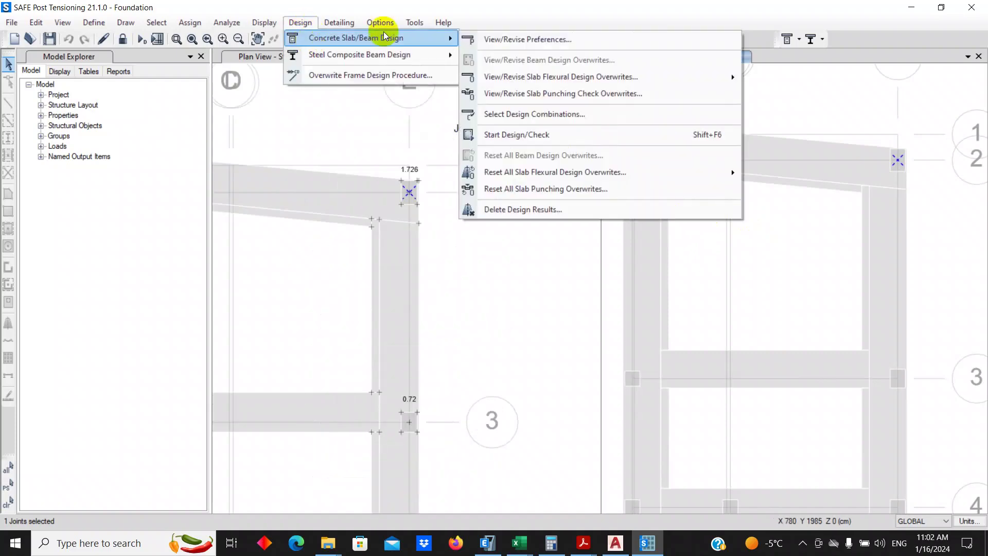
pyautogui.click(532, 94)
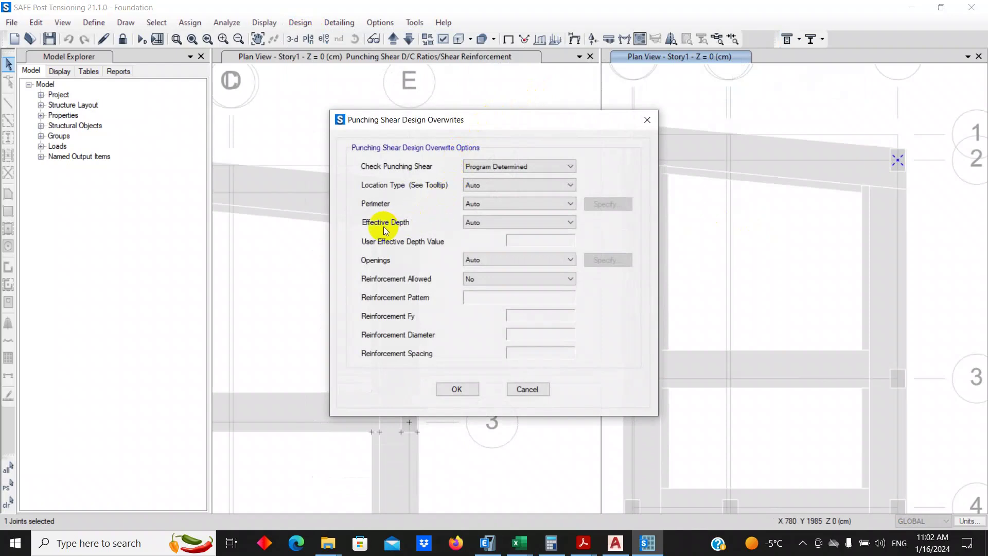
pyautogui.click(483, 222)
pyautogui.click(482, 241)
pyautogui.doubleClick(520, 241)
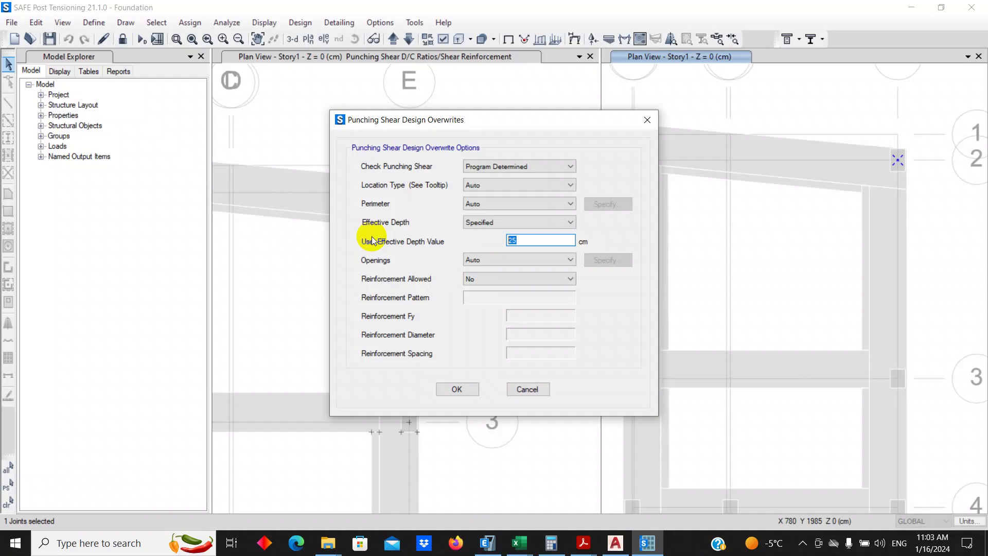
# Step: Calculate the user effective depth for the column at grid E-2 with the expression 100-7.5-1-1.8/2 in cm
pyautogui.write('90')
pyautogui.press('BackSpace')
pyautogui.press('BackSpace')
pyautogui.write('100')
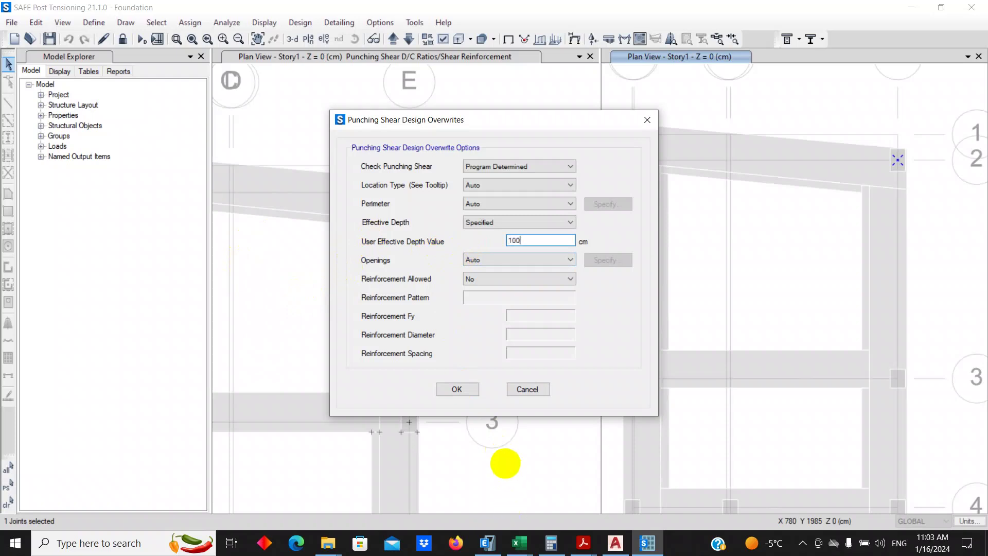
pyautogui.write('-7.5-')
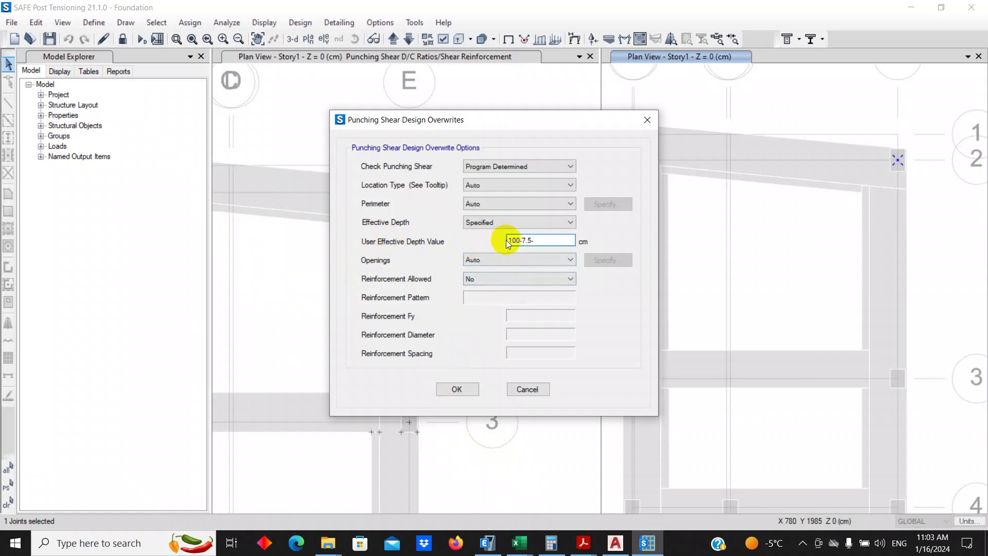
pyautogui.press('BackSpace')
pyautogui.write('-1.')
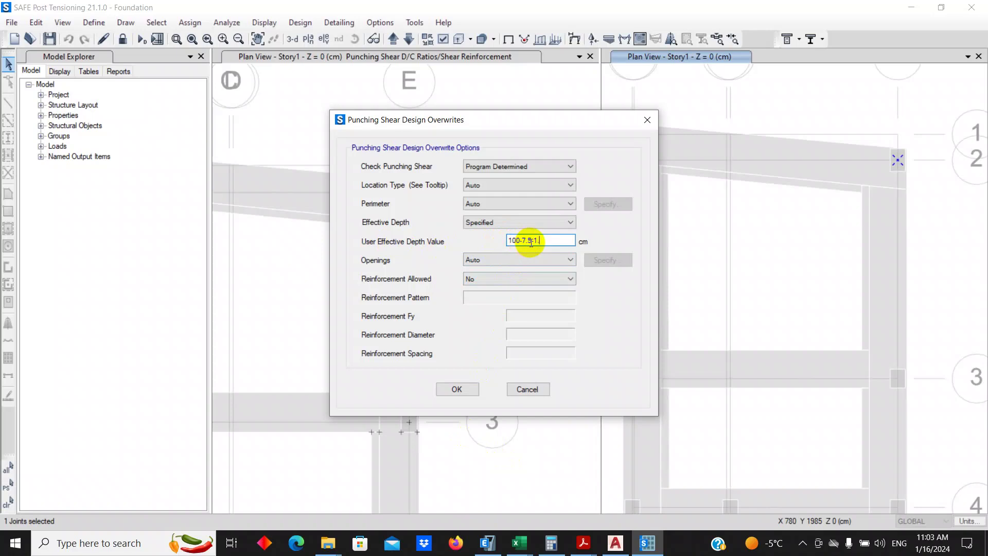
pyautogui.press('BackSpace')
pyautogui.press('BackSpace')
pyautogui.press('BackSpace')
pyautogui.write('-1')
pyautogui.write('.')
pyautogui.write('1.8')
pyautogui.write('/2')
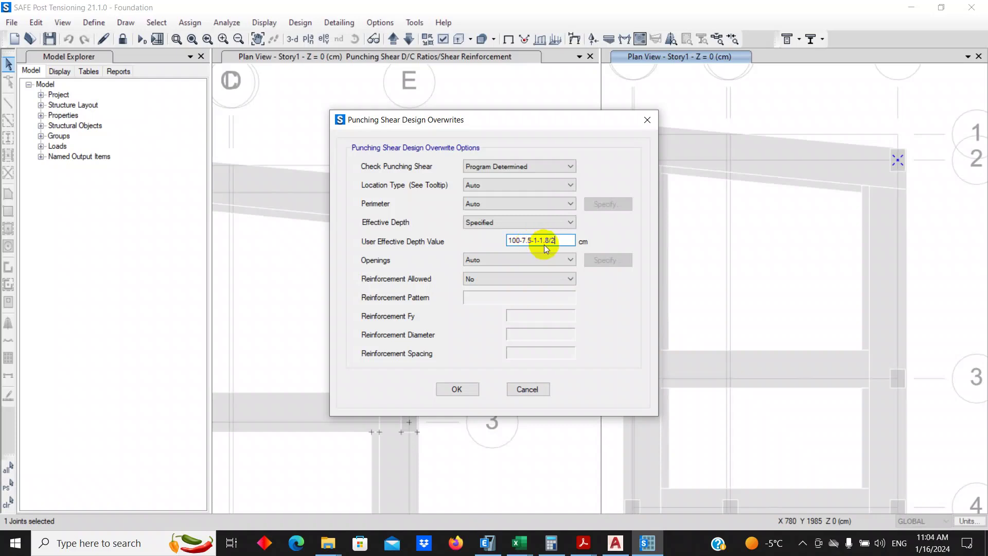
pyautogui.press('Tab')
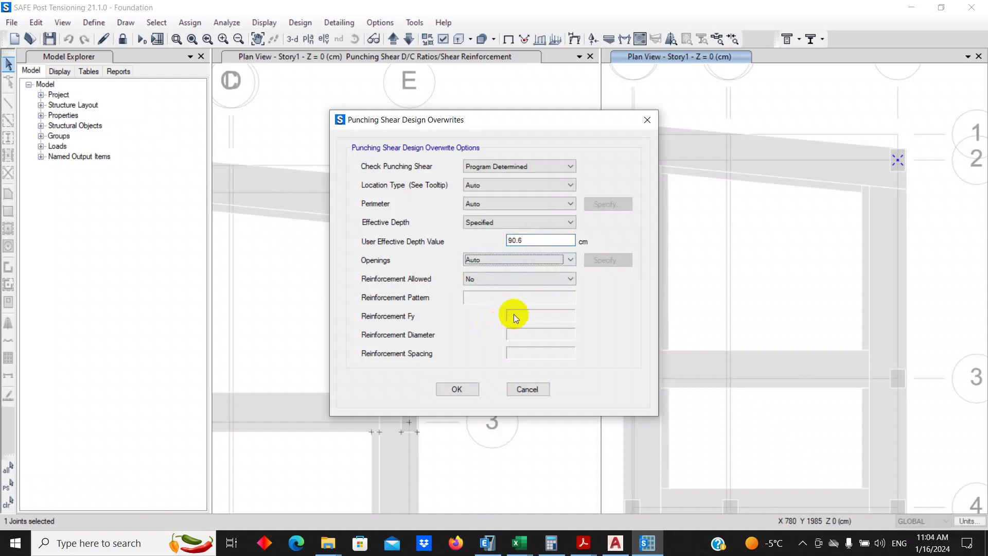
# Step: Round the user effective depth to 90 cm and apply the overwrites, accepting deletion of the selected column's punching results
pyautogui.click(530, 241)
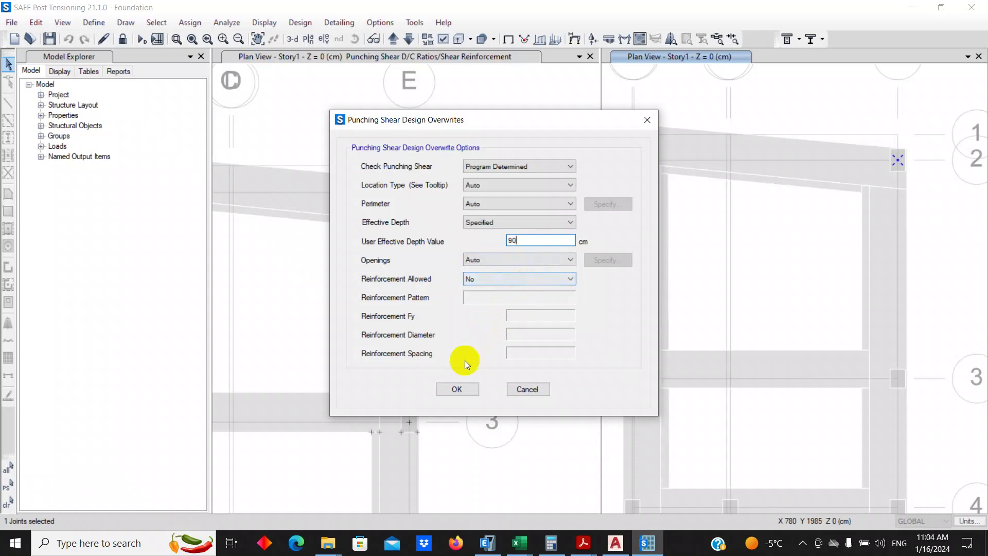
pyautogui.click(456, 389)
pyautogui.click(541, 317)
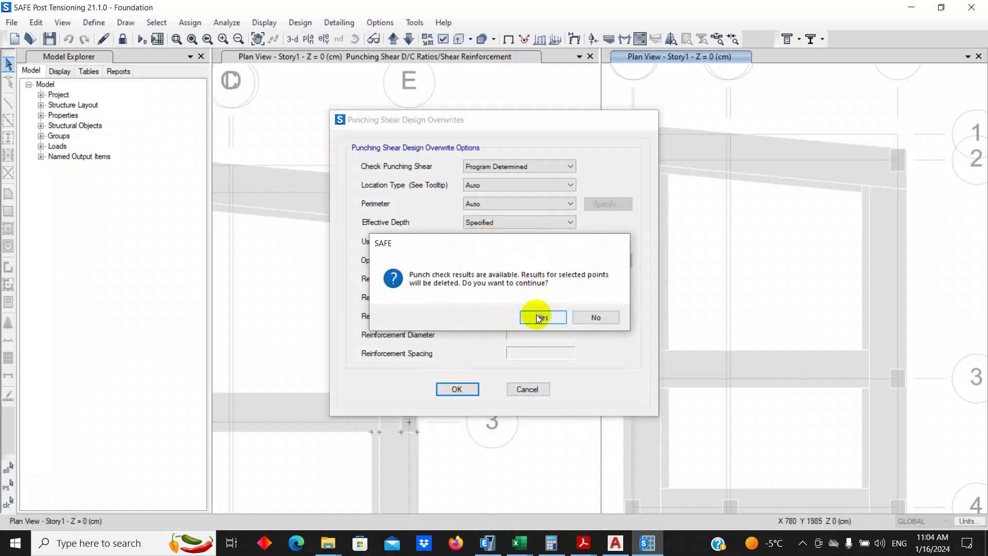
# Step: Open the concrete slab design load combinations and inspect the load cases and scale factors of Conc75
pyautogui.scroll(-4, 456, 234)
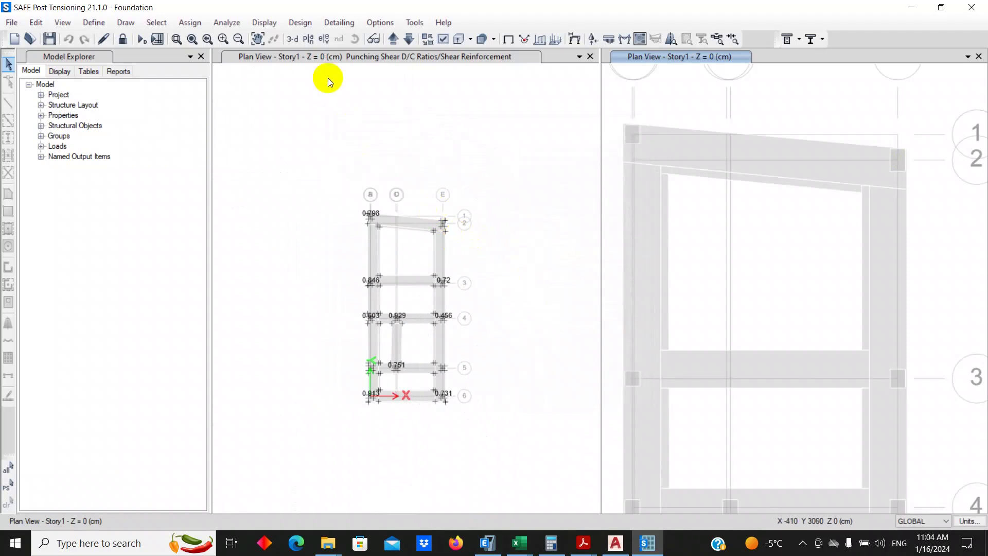
pyautogui.click(301, 27)
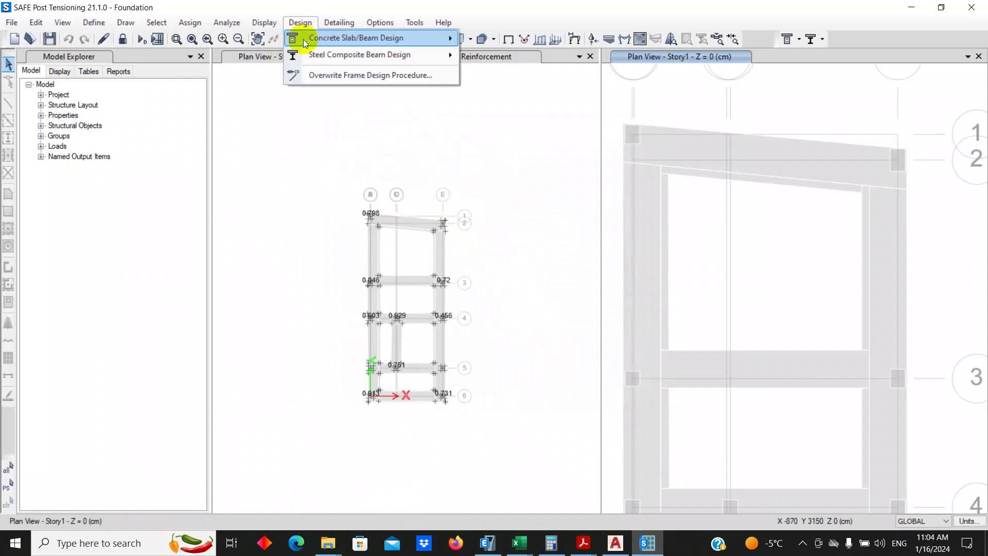
pyautogui.moveTo(391, 39)
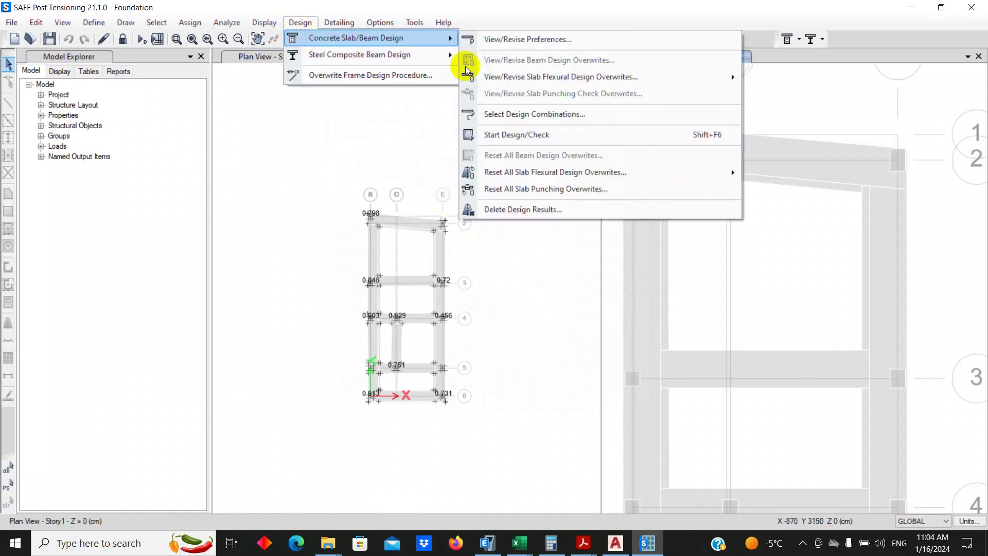
pyautogui.click(514, 114)
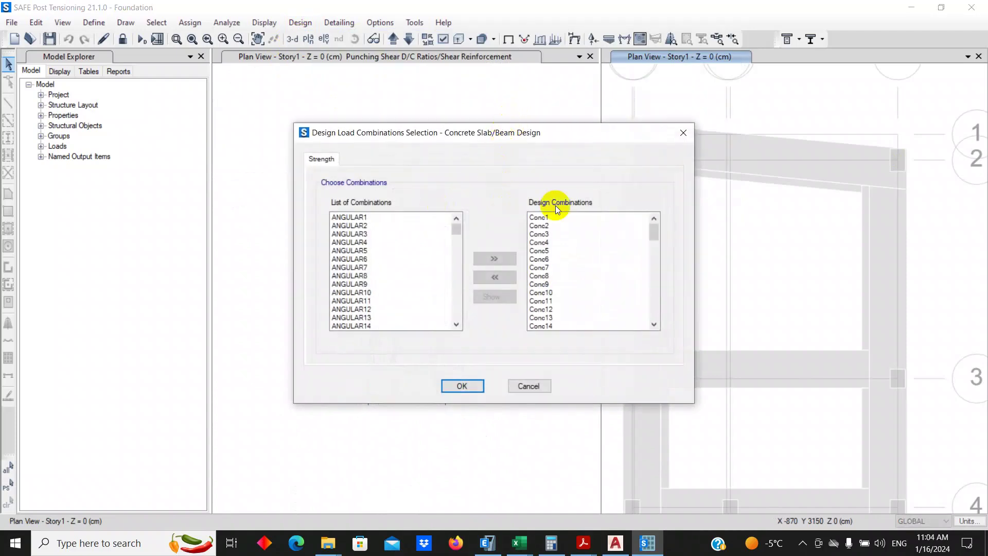
pyautogui.moveTo(653, 233); pyautogui.dragTo(652, 327)
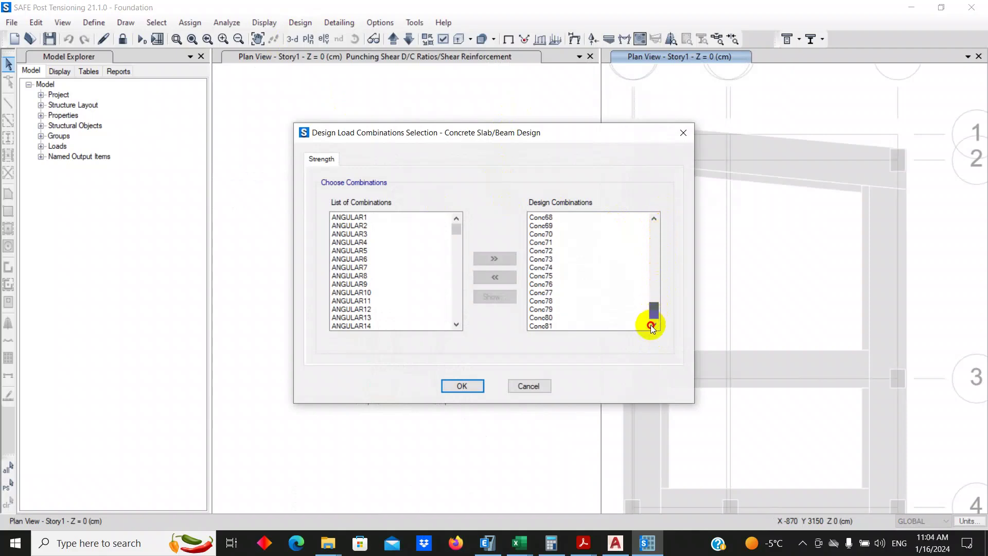
pyautogui.click(597, 276)
pyautogui.click(507, 296)
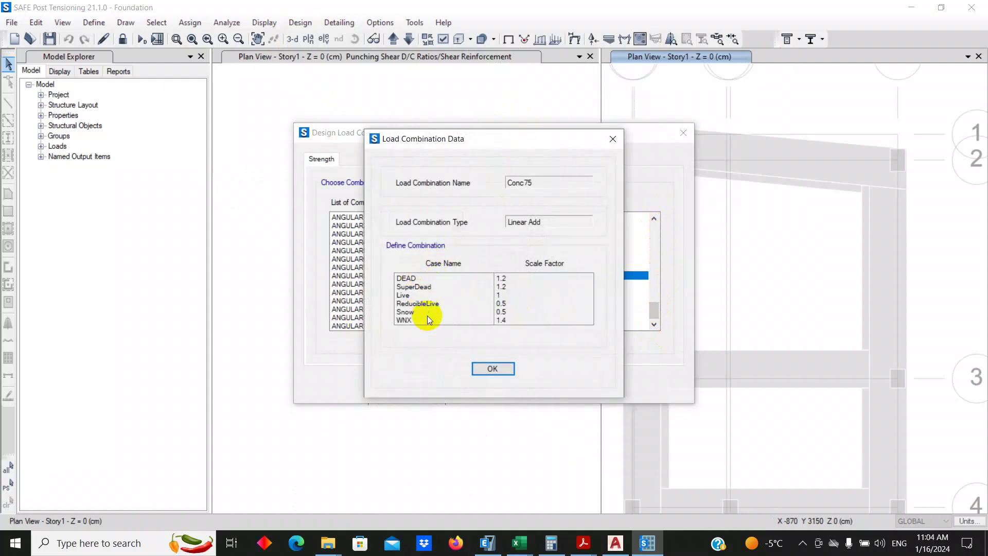
pyautogui.click(487, 367)
# Step: Inspect the load cases and scale factors of design combination Conc17, and close the combination selection
pyautogui.click(568, 225)
pyautogui.moveTo(646, 312); pyautogui.dragTo(653, 243)
pyautogui.click(562, 267)
pyautogui.click(506, 297)
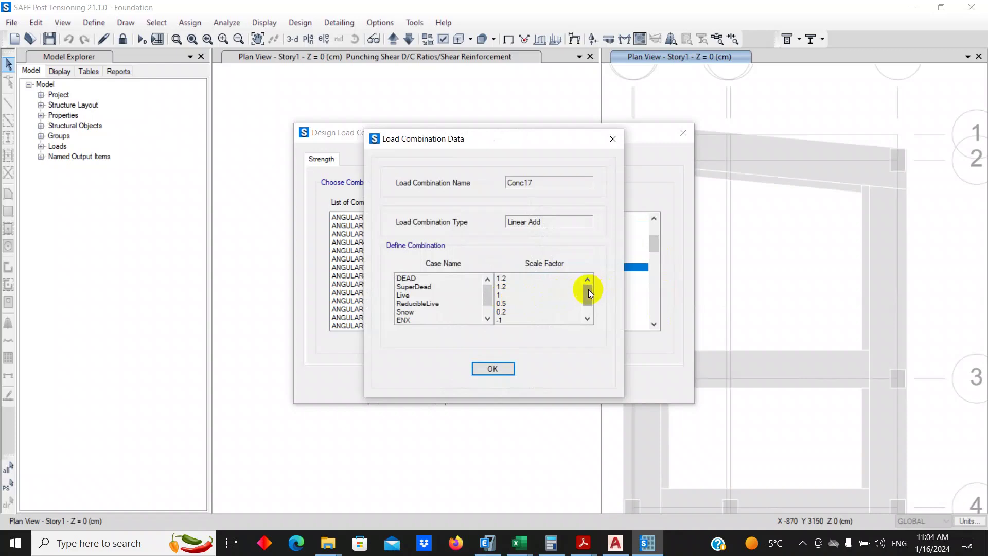
pyautogui.moveTo(588, 289); pyautogui.dragTo(587, 311)
pyautogui.click(492, 369)
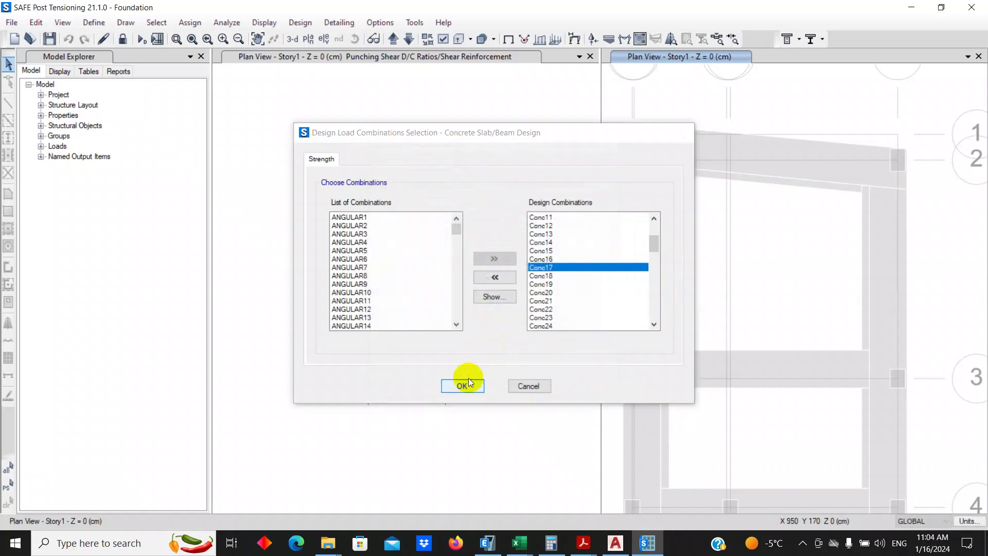
pyautogui.click(468, 384)
# Step: Run the concrete slab design check and look at the punching shear ratios of the columns on grid lines 5 and 6
pyautogui.click(399, 162)
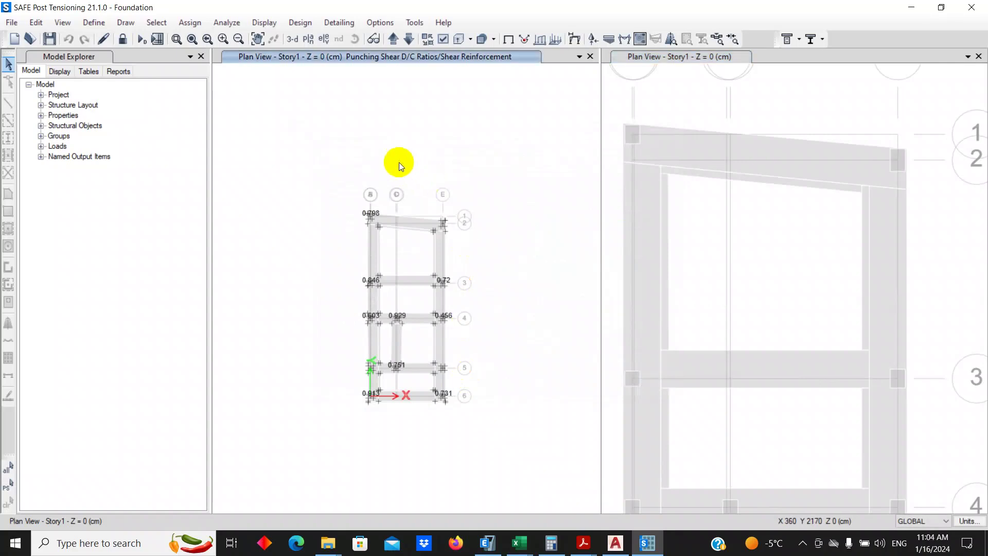
pyautogui.click(309, 31)
pyautogui.moveTo(308, 38)
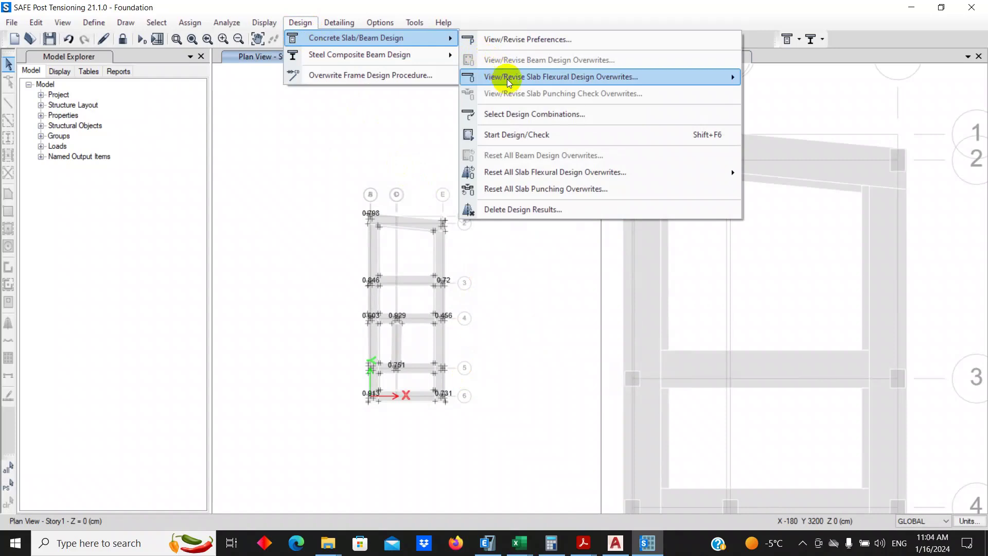
pyautogui.click(526, 135)
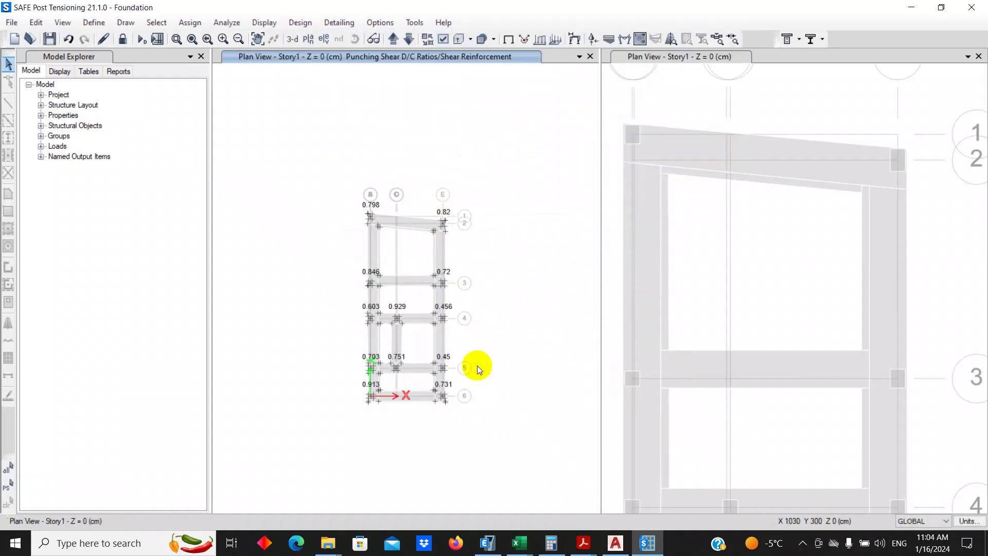
pyautogui.scroll(4, 381, 383)
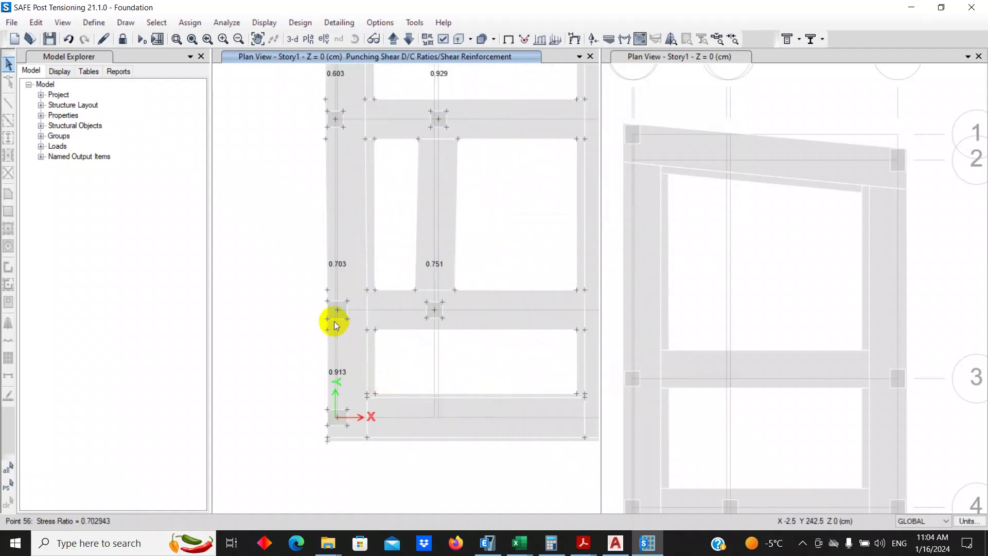
pyautogui.scroll(-3, 332, 317)
pyautogui.scroll(3, 351, 324)
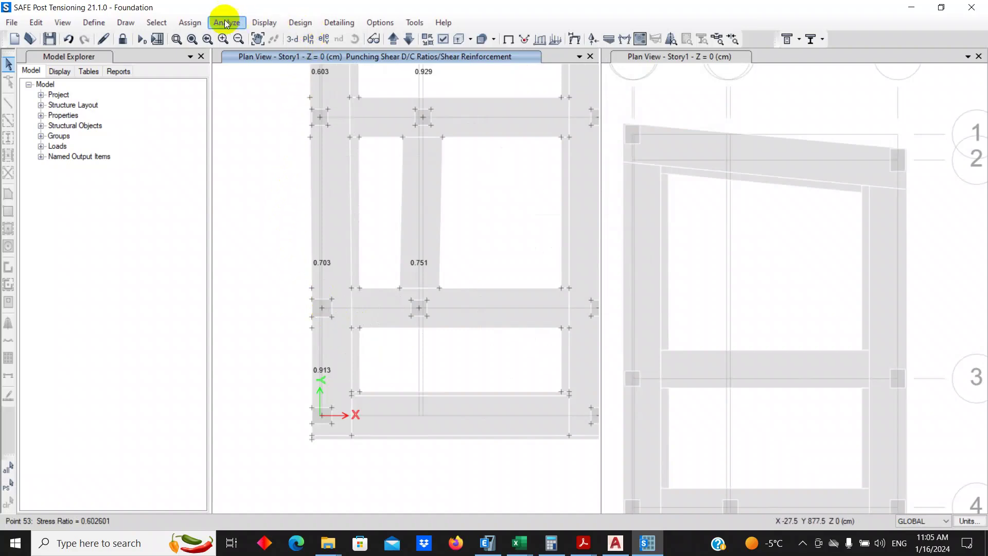
# Step: Rerun the concrete slab design check to recalculate the punching shear of all columns
pyautogui.click(156, 23)
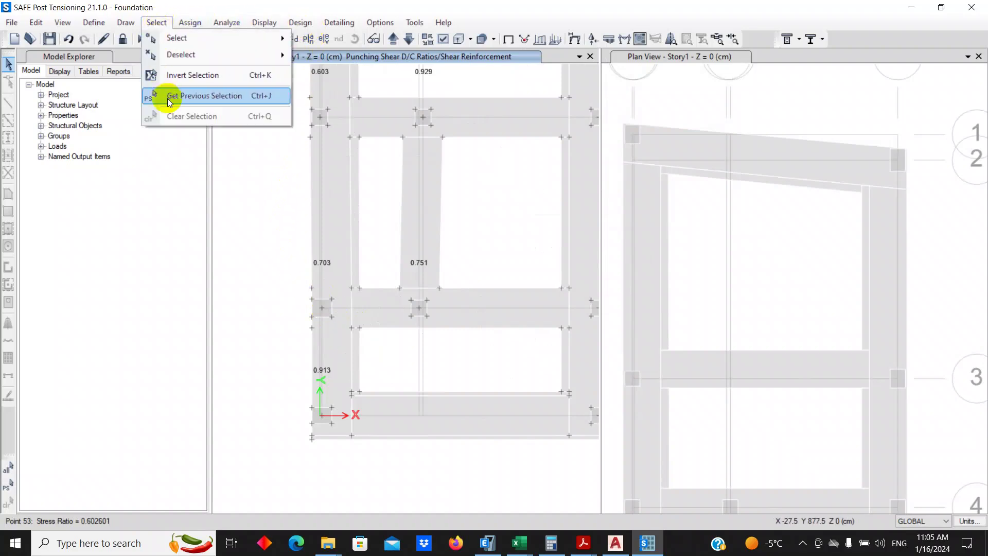
pyautogui.moveTo(299, 23)
pyautogui.moveTo(360, 38)
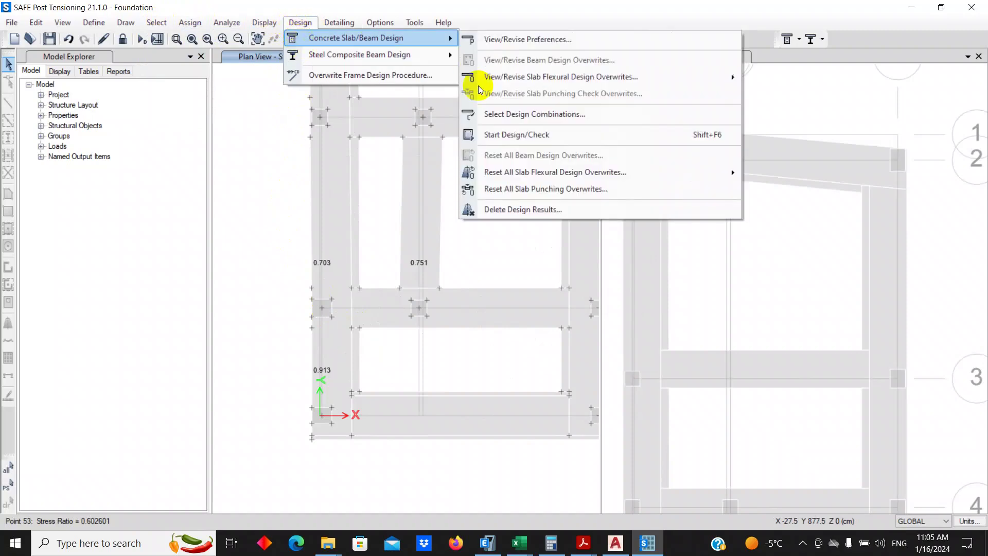
pyautogui.click(509, 136)
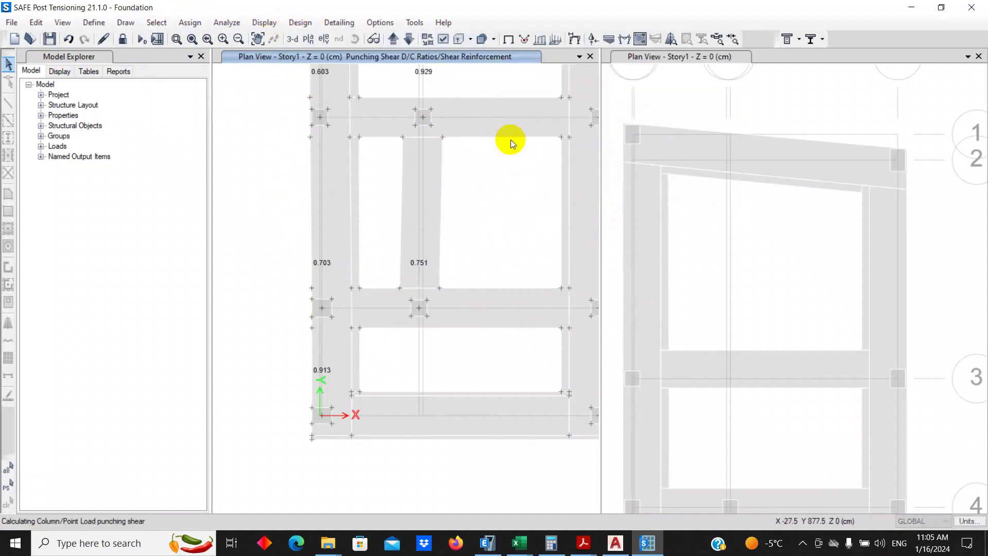
# Step: Review the punching shear ratios of all columns from grid line 6 up to grid line 1
pyautogui.scroll(-2, 440, 229)
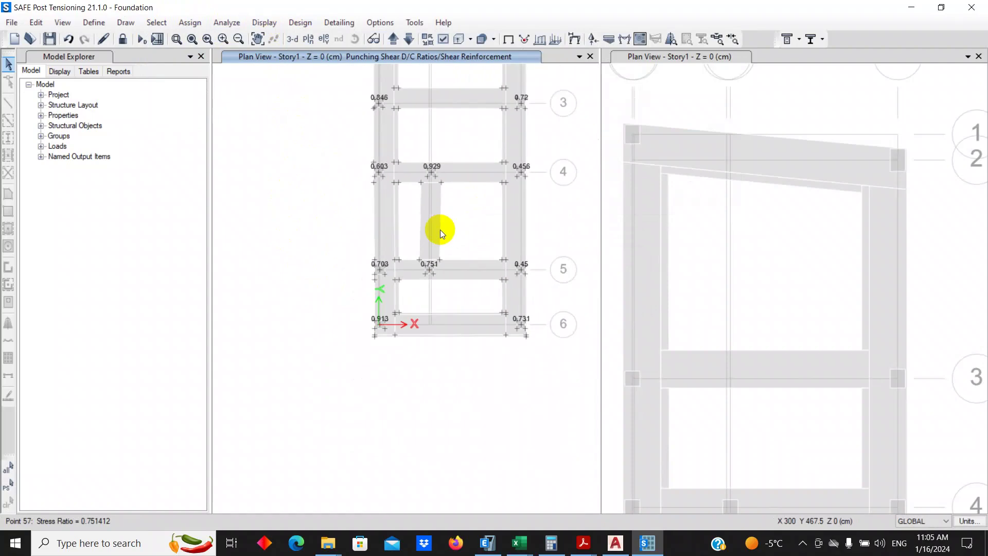
pyautogui.scroll(3, 373, 320)
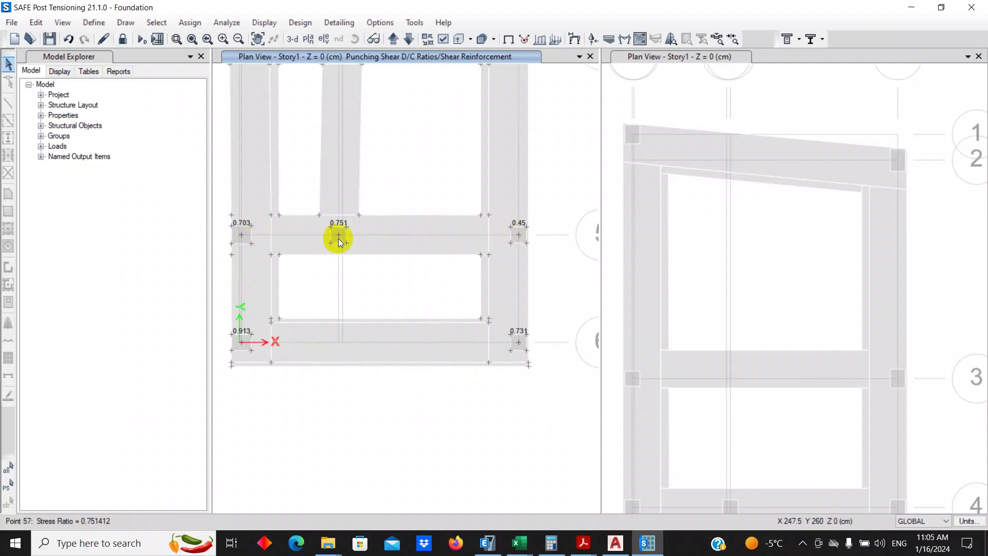
pyautogui.moveTo(520, 221); pyautogui.dragTo(482, 331, button='middle')
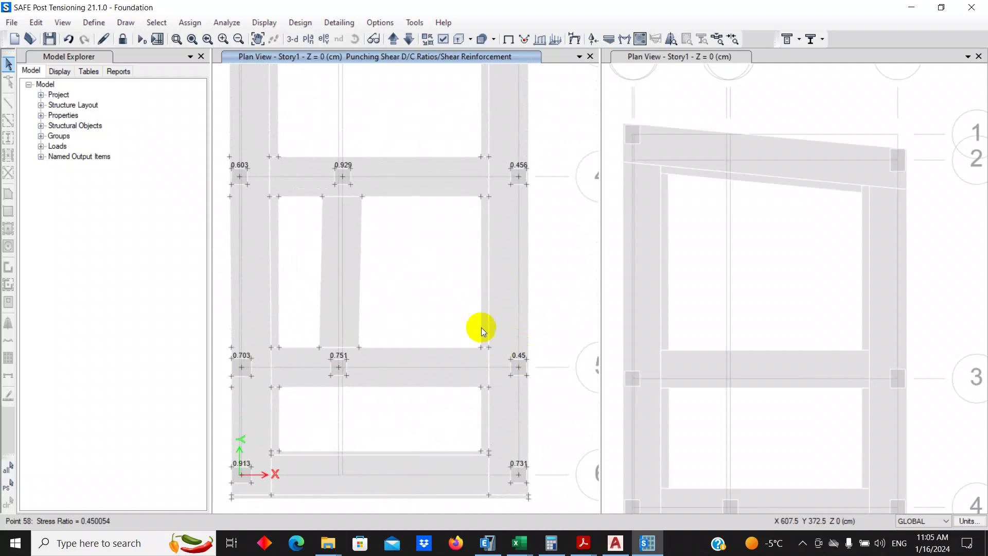
pyautogui.moveTo(456, 177); pyautogui.dragTo(517, 345, button='middle')
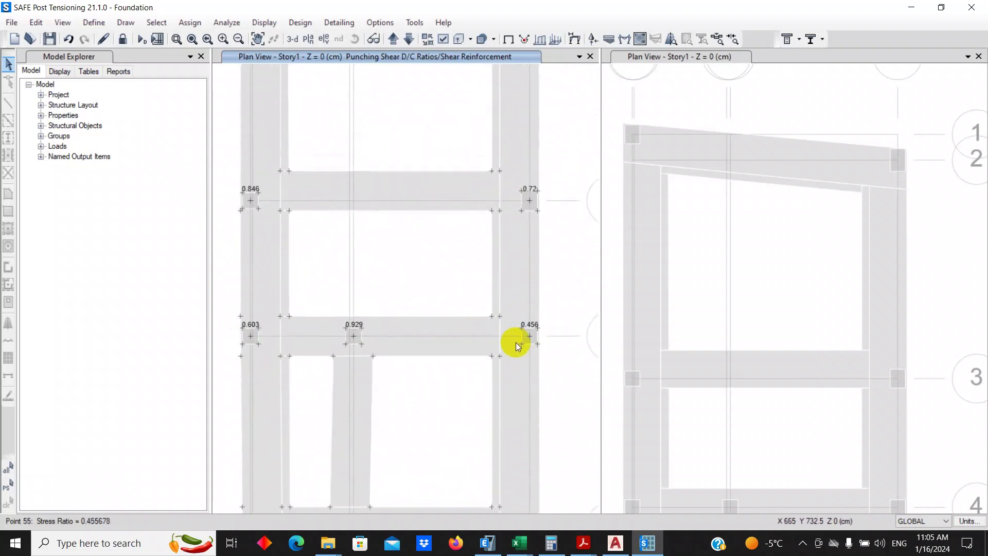
pyautogui.moveTo(471, 188); pyautogui.dragTo(464, 361, button='middle')
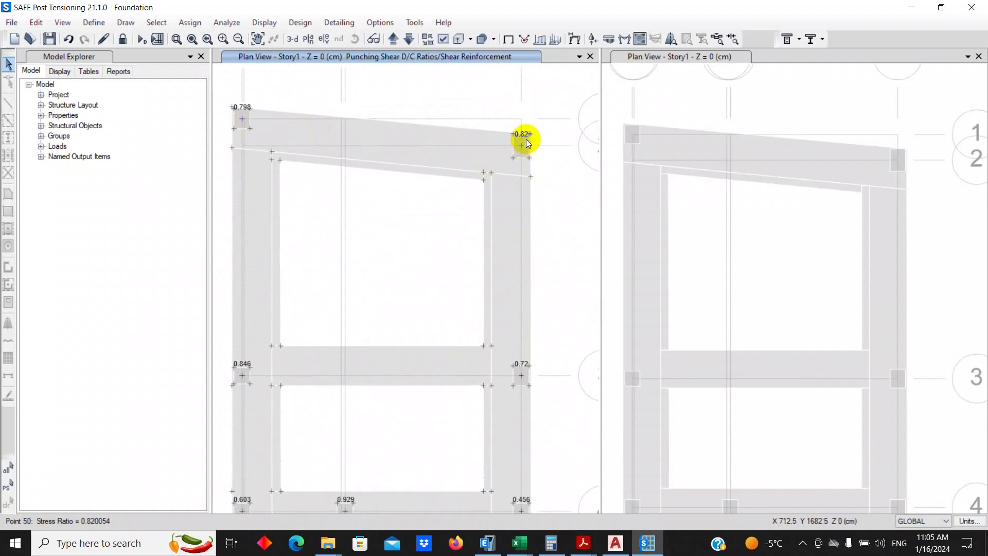
pyautogui.scroll(-2, 526, 139)
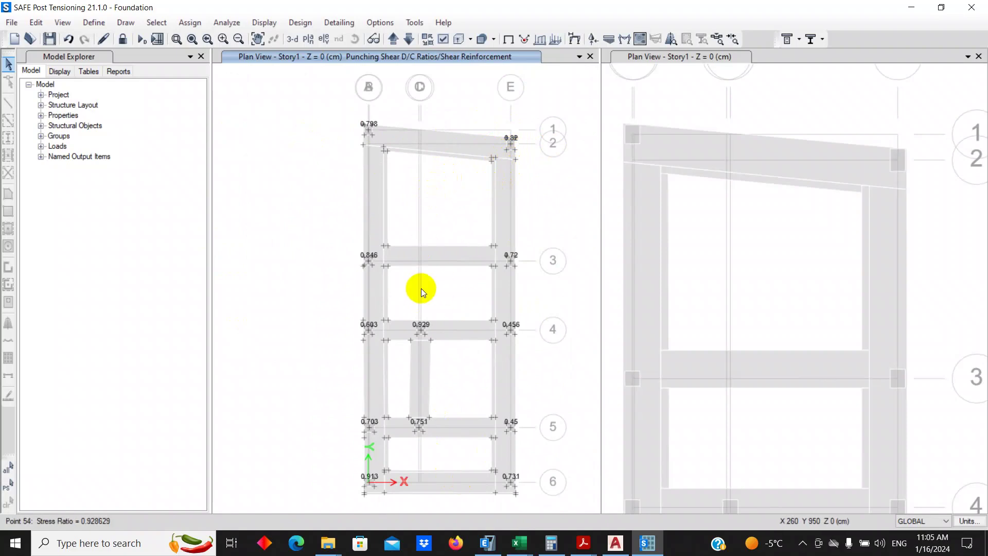
# Step: Start unlocking the model and cancel it to keep the analysis results
pyautogui.click(125, 42)
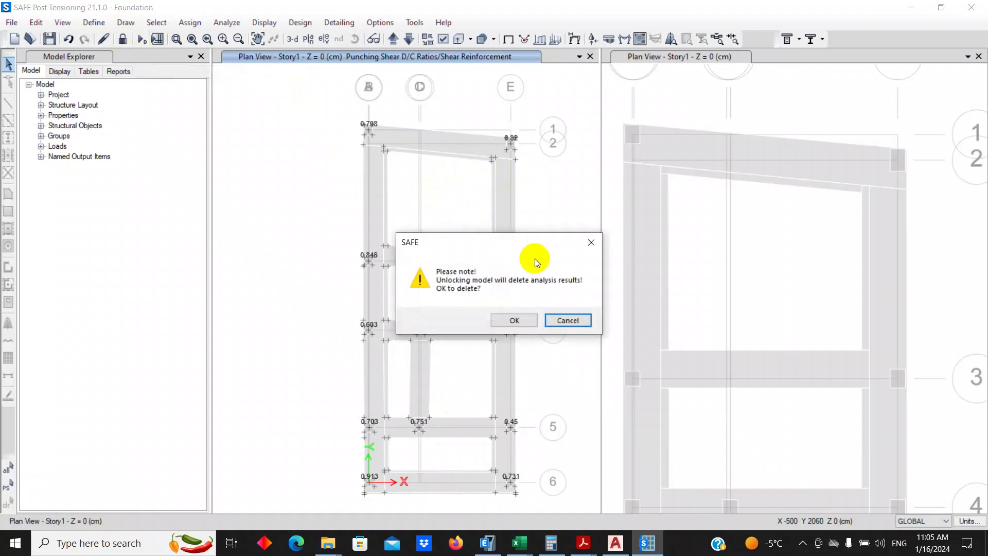
pyautogui.click(571, 320)
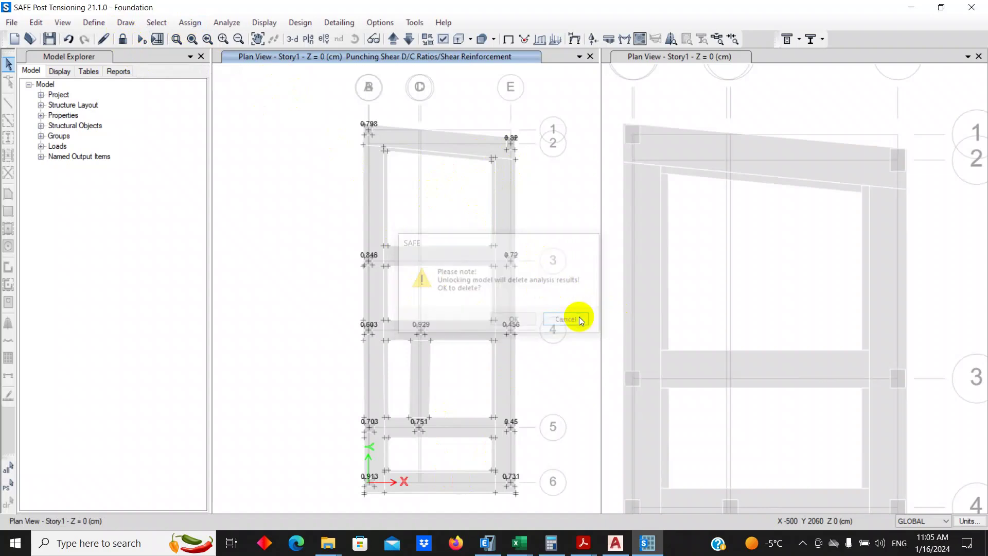
# Step: Unlock the model and accept deleting the analysis results
pyautogui.scroll(2, 501, 162)
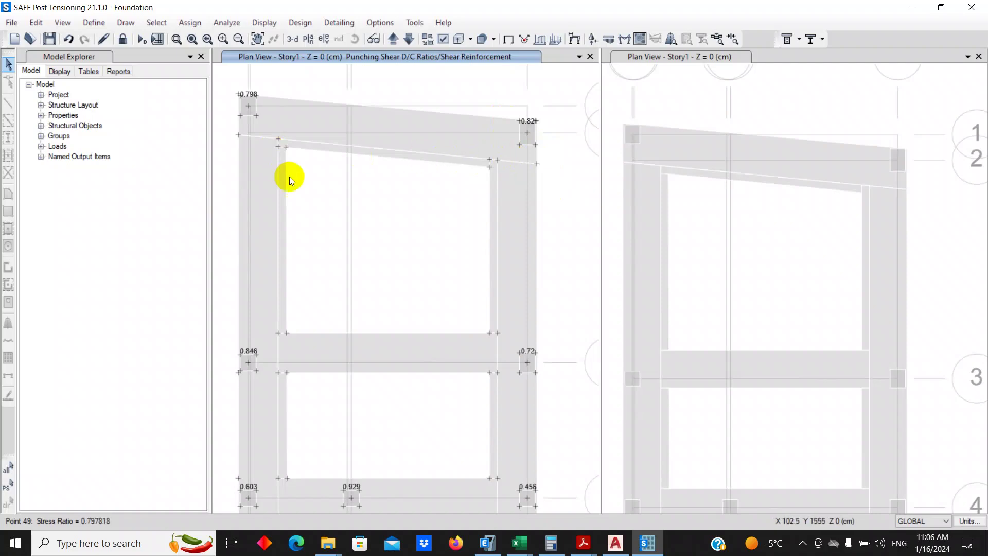
pyautogui.click(122, 40)
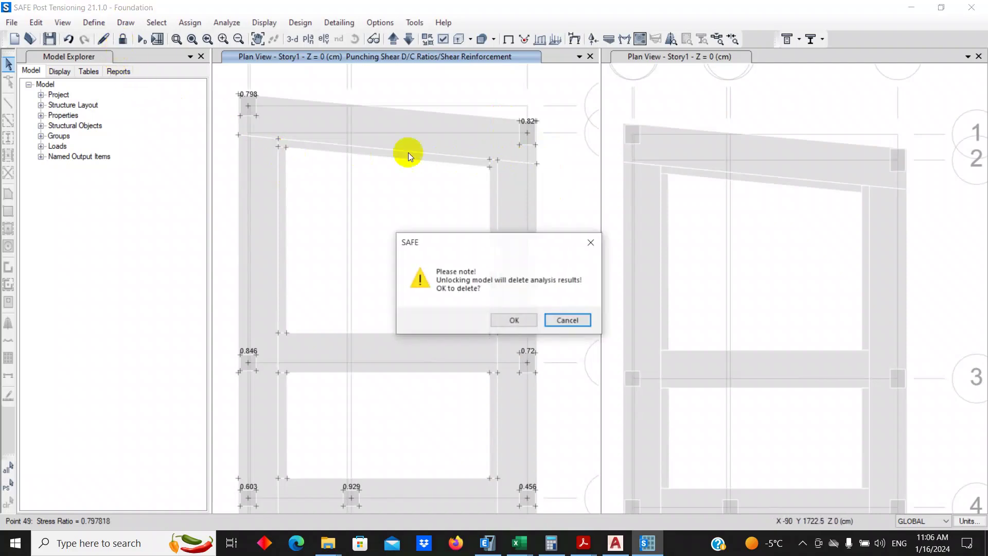
pyautogui.click(513, 315)
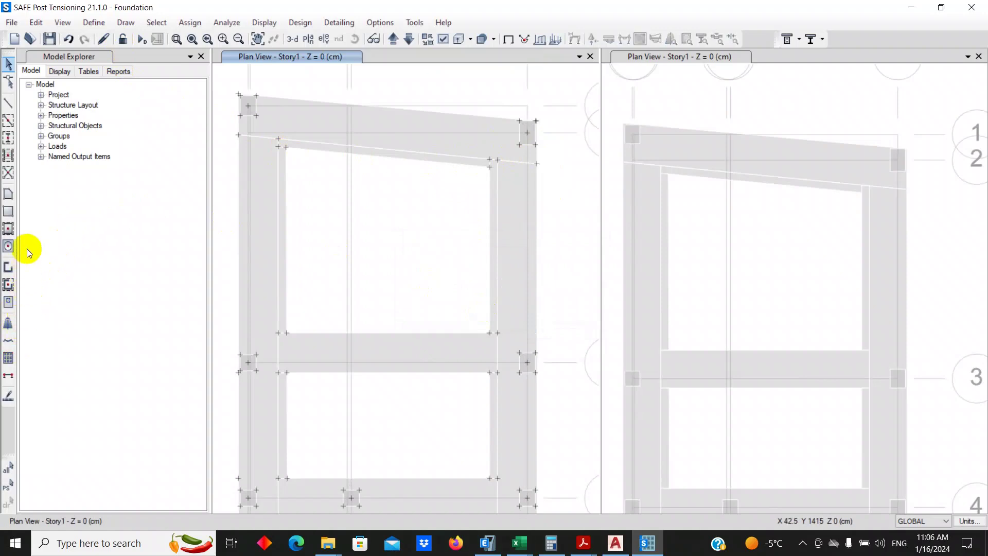
# Step: Look up the X and Y dimensions of the column at grid E-2 in its joint's ~TorsionSPXT_ABOVE force load
pyautogui.scroll(3, 522, 142)
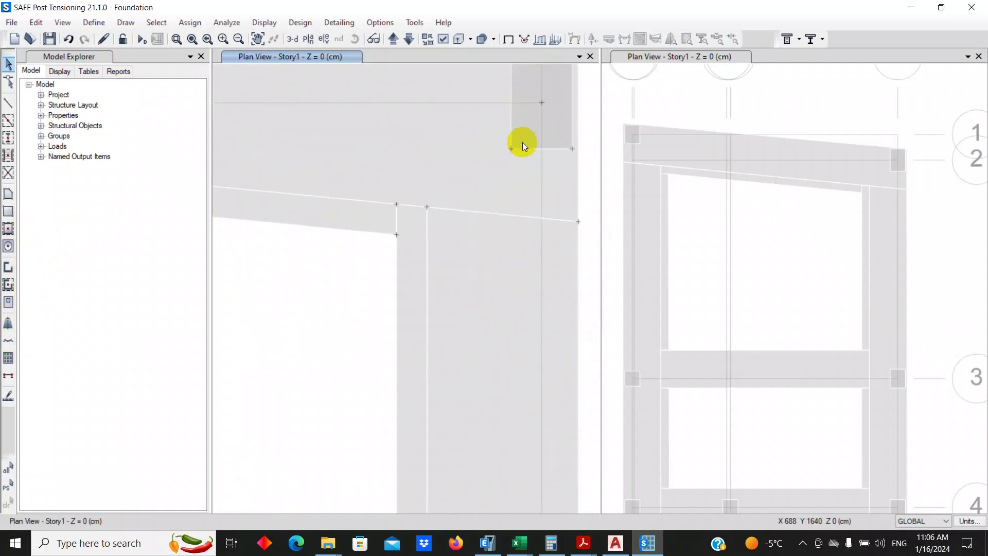
pyautogui.rightClick(542, 104)
pyautogui.click(401, 180)
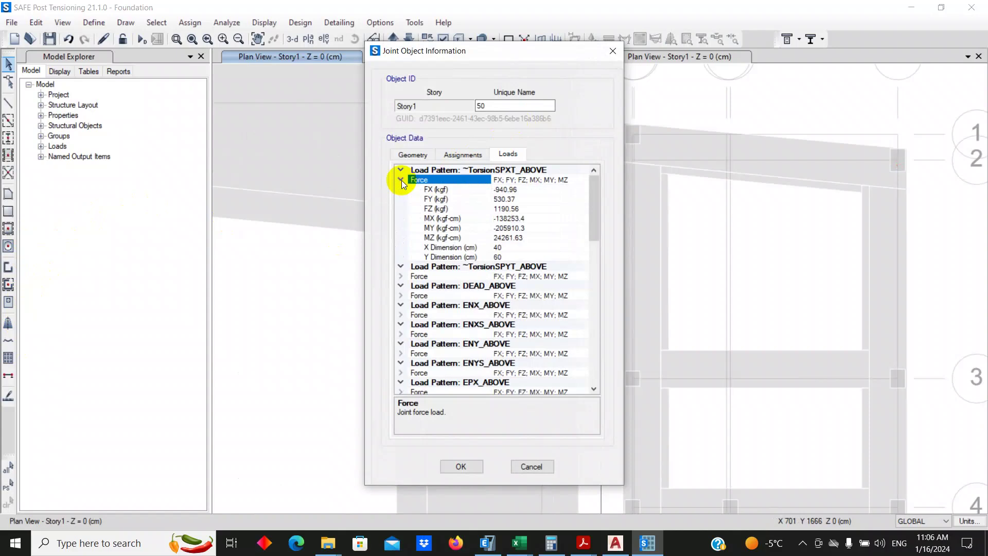
pyautogui.click(515, 468)
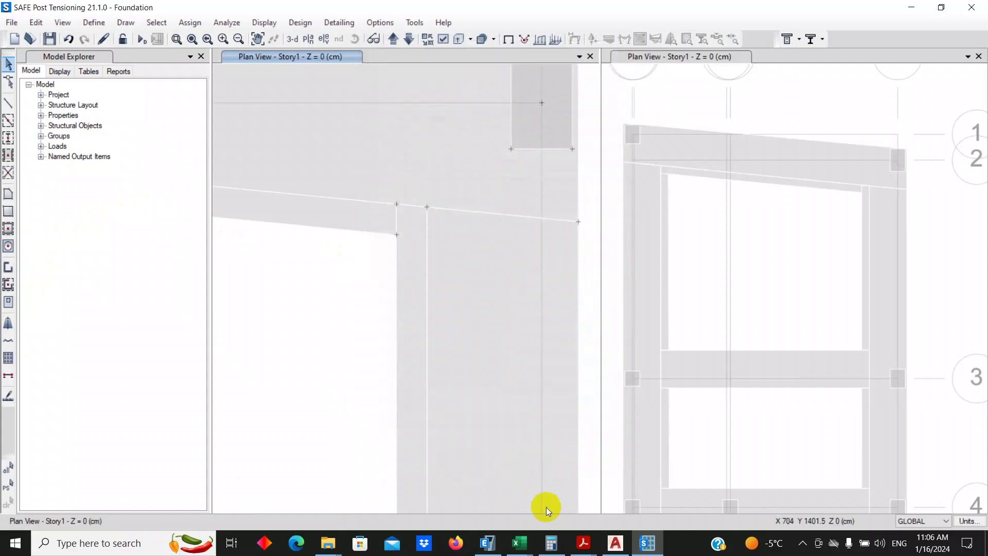
# Step: Switch to Calculator, add 90 to the column dimensions 40 and 60, and return to the model
pyautogui.click(549, 544)
pyautogui.write('40+')
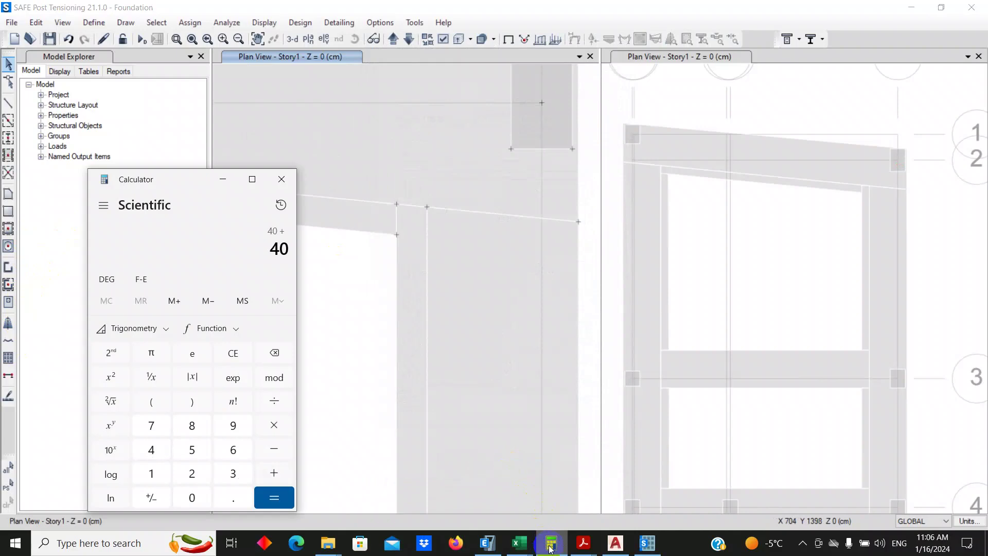
pyautogui.write('90=60+90=')
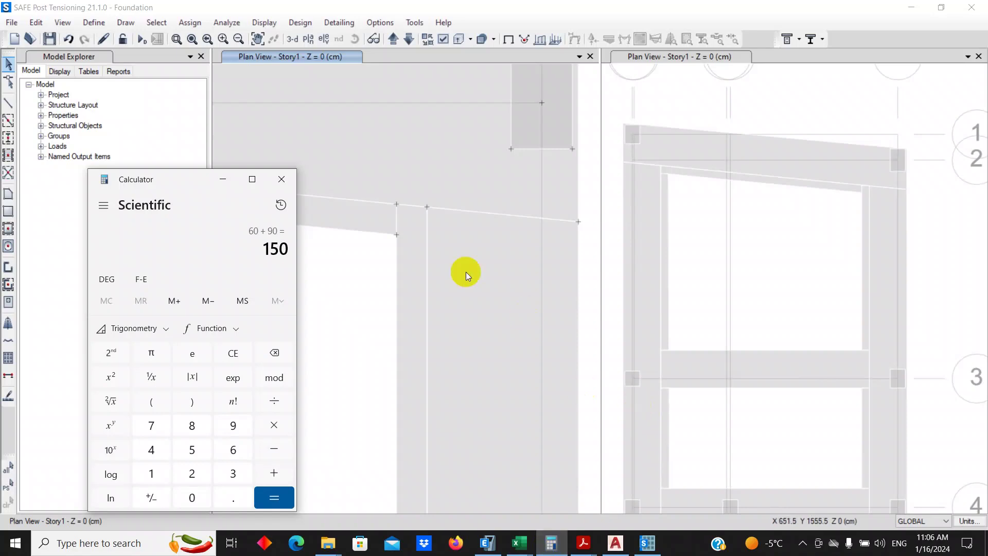
pyautogui.click(353, 276)
# Step: Try placing a 130 by 150 cm rectangular SLAB1 area, trimmed at slab edges, around the column at grid E-2, and undo it
pyautogui.scroll(-2, 379, 351)
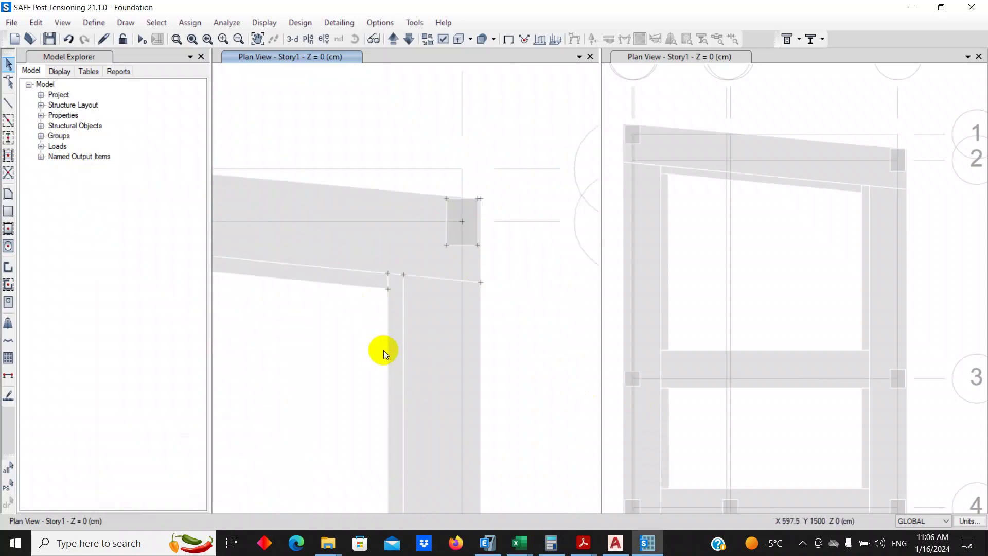
pyautogui.click(8, 246)
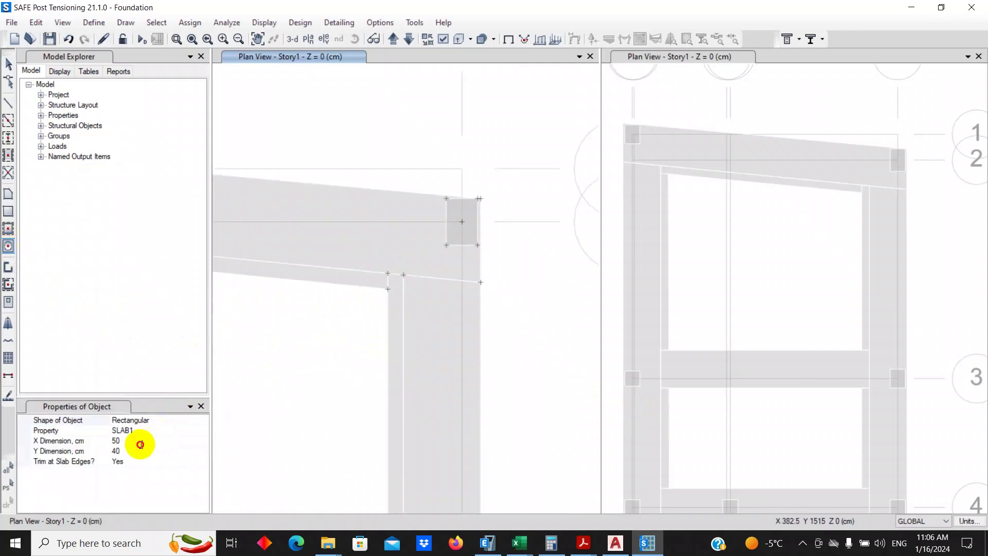
pyautogui.click(140, 443)
pyautogui.write('130')
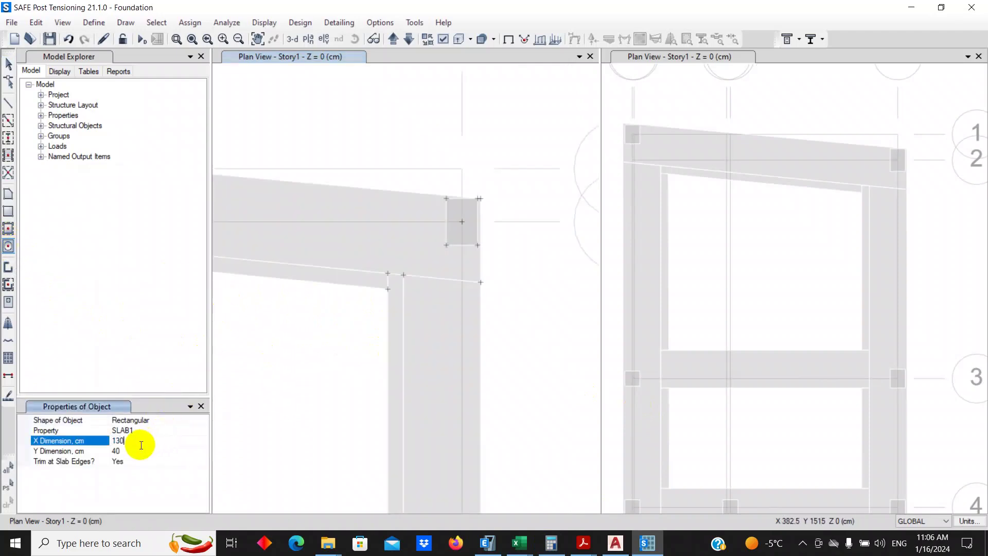
pyautogui.click(140, 444)
pyautogui.press('Down')
pyautogui.write('150')
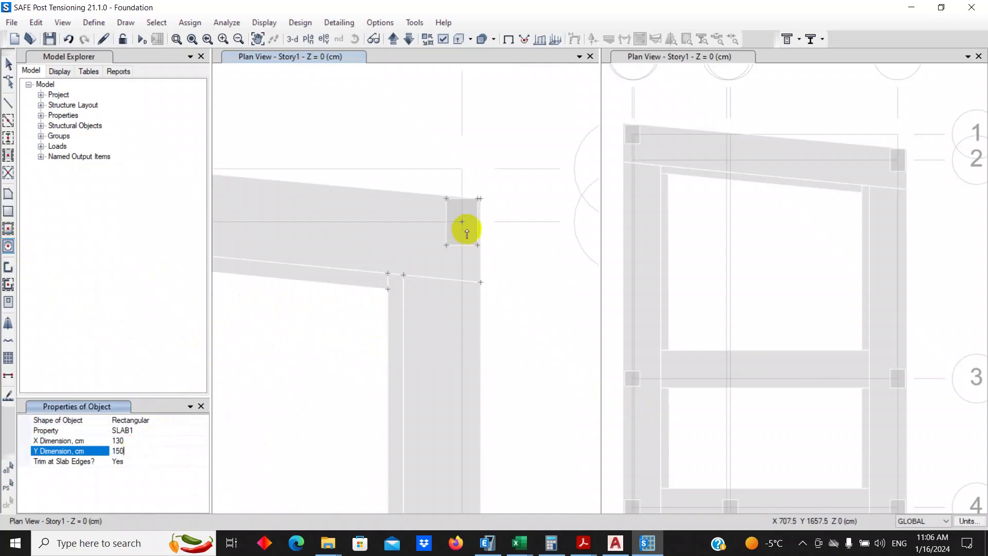
pyautogui.click(462, 222)
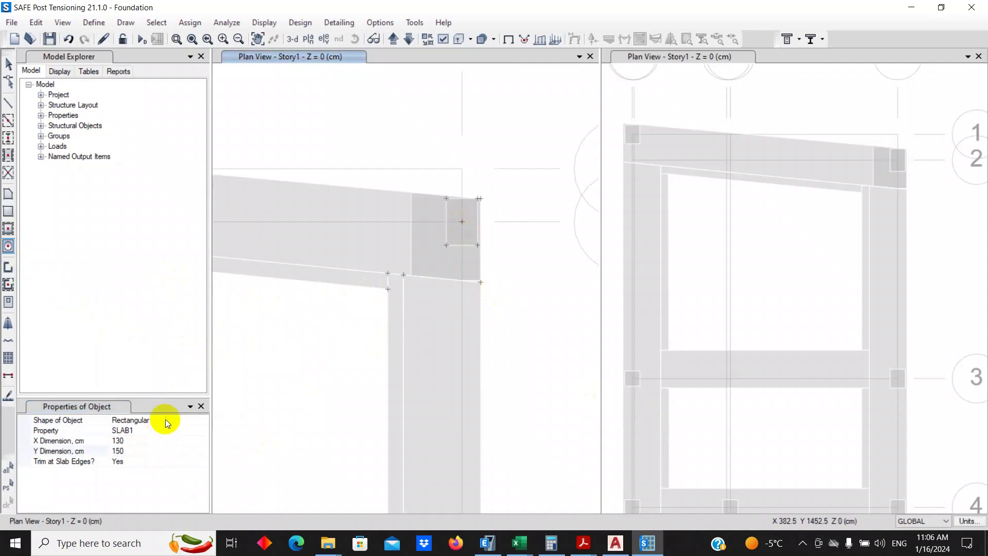
pyautogui.hotkey('ctrl', 'z')
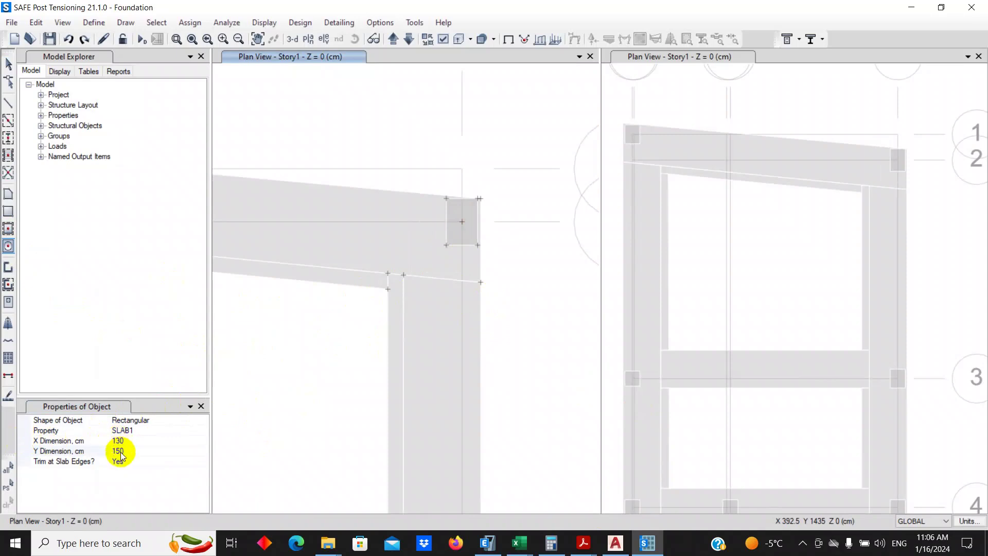
# Step: Try placing the 130 by 150 cm slab around column E-2 with trimming at slab edges set to No, and undo it
pyautogui.click(128, 460)
pyautogui.click(204, 462)
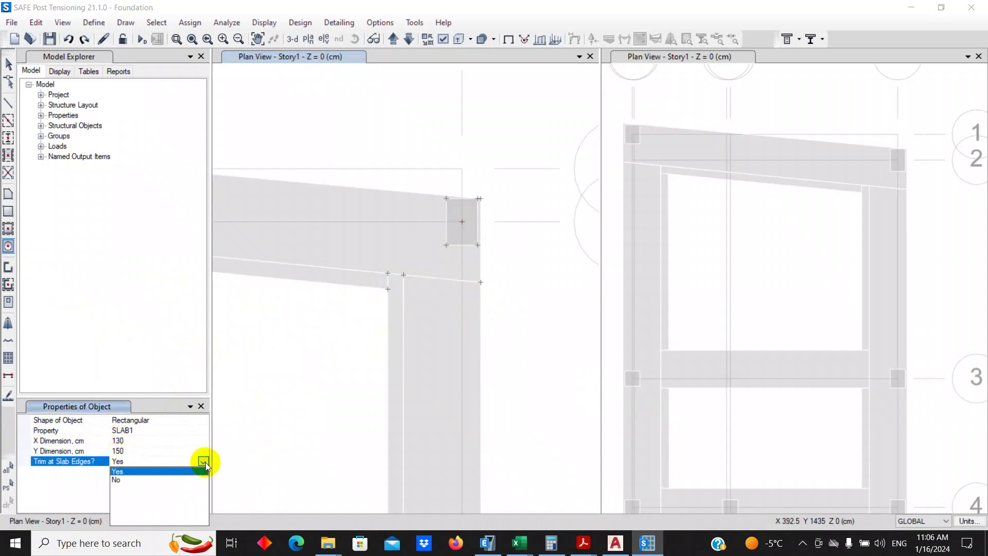
pyautogui.click(144, 480)
pyautogui.click(462, 222)
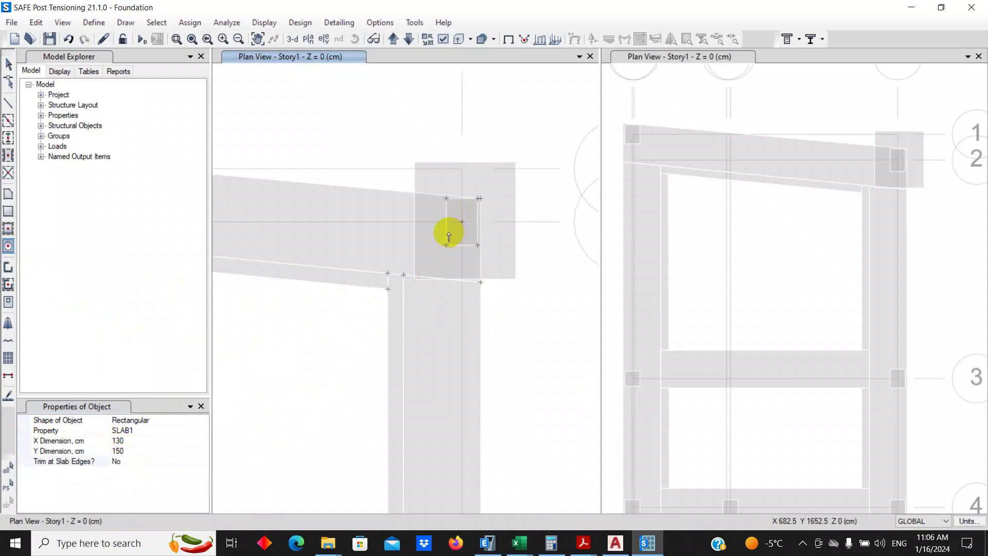
pyautogui.hotkey('ctrl', 'z')
pyautogui.click(461, 222)
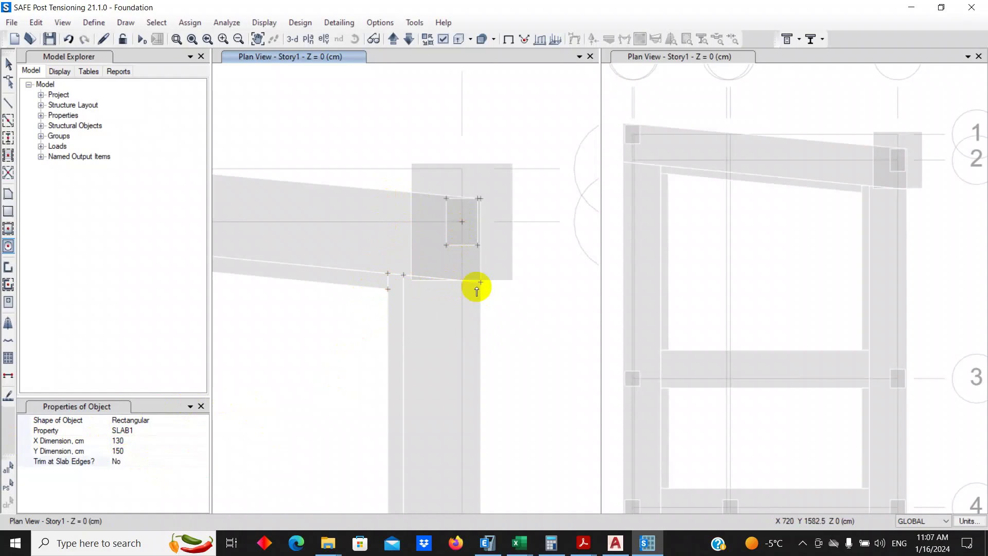
pyautogui.click(387, 288)
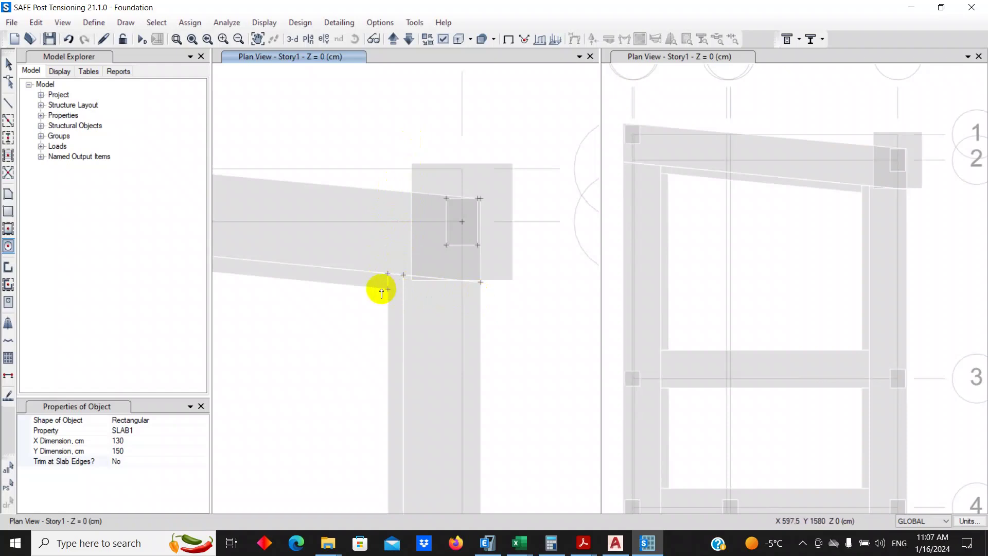
pyautogui.click(68, 38)
# Step: Check the resistance factors and the minimum slab cover settings in the concrete design preferences
pyautogui.scroll(-1, 445, 190)
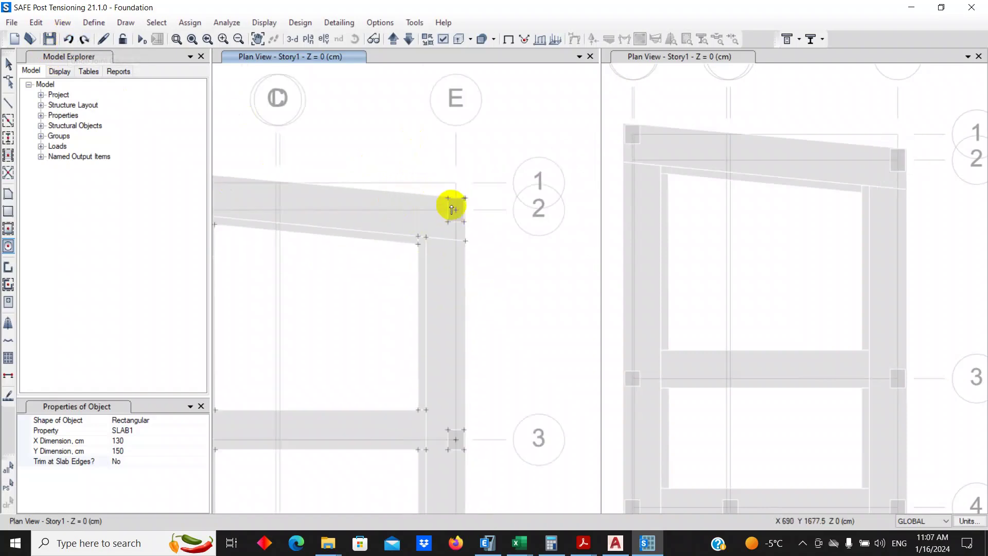
pyautogui.moveTo(392, 215); pyautogui.dragTo(499, 150, button='middle')
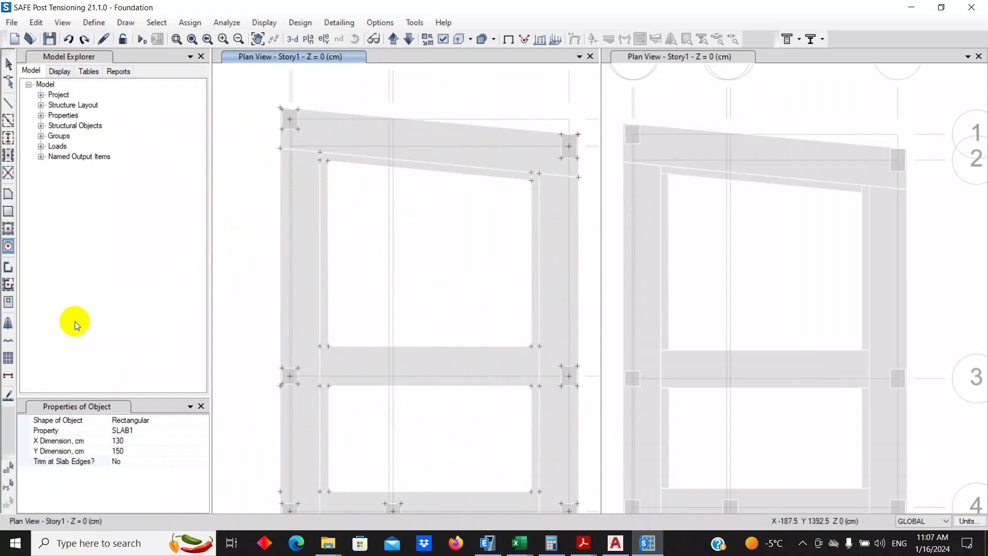
pyautogui.click(301, 23)
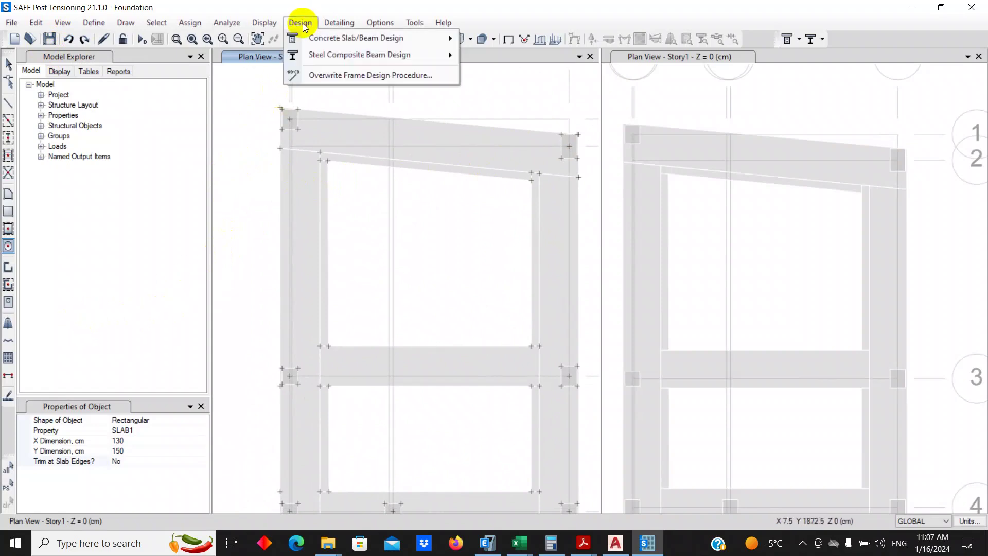
pyautogui.moveTo(302, 39)
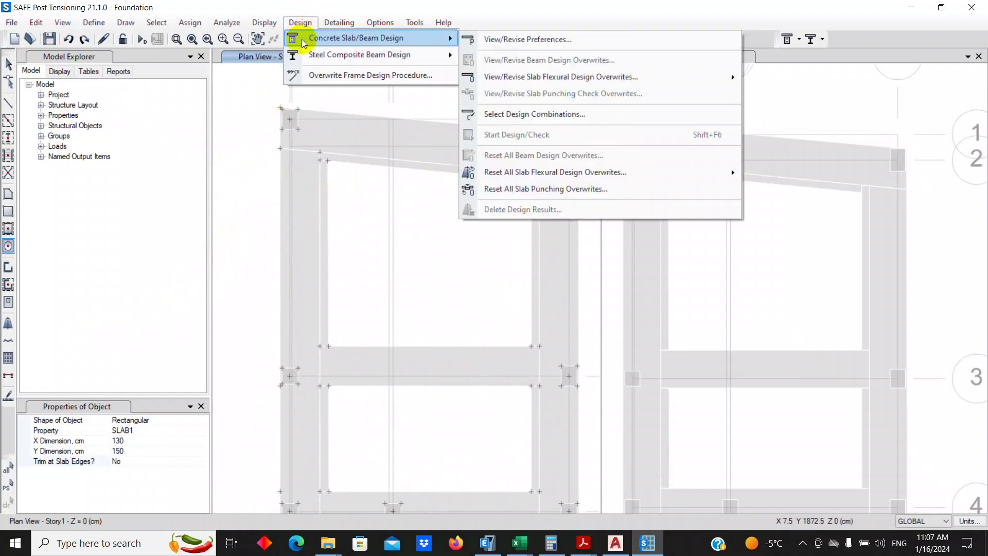
pyautogui.click(578, 43)
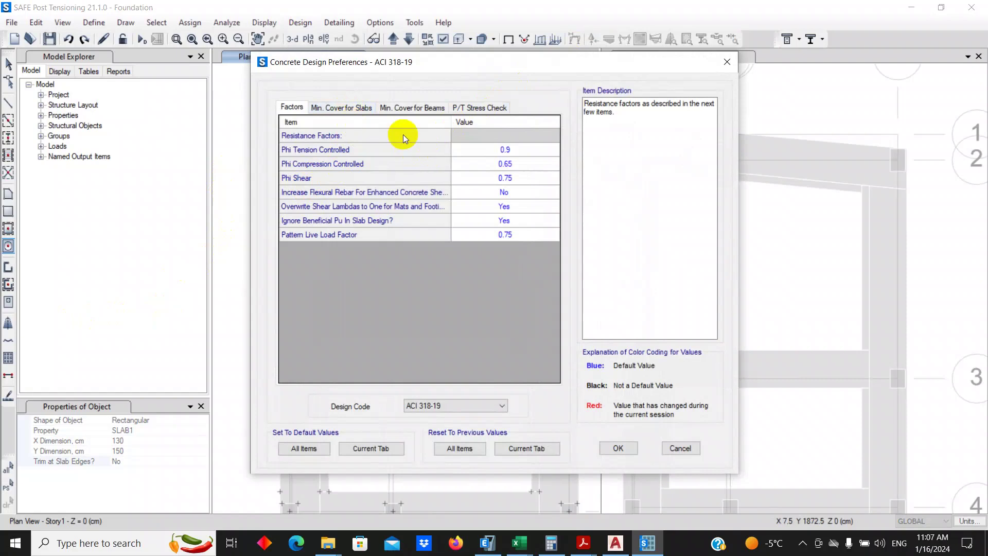
pyautogui.click(354, 108)
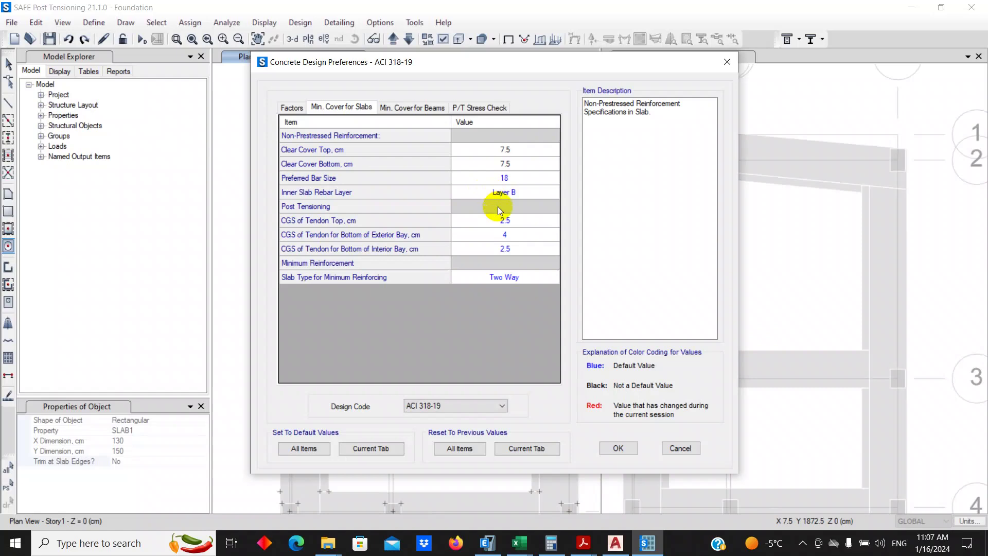
pyautogui.click(617, 448)
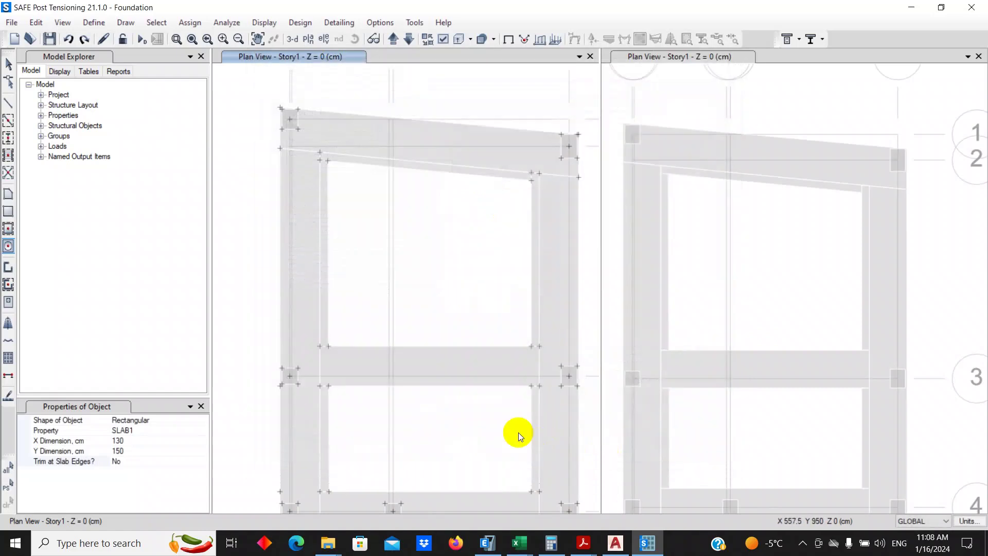
# Step: Start drawing a design strip with strip layer B and the Middle Strip design type
pyautogui.scroll(-2, 308, 318)
pyautogui.moveTo(332, 398); pyautogui.dragTo(387, 217, button='middle')
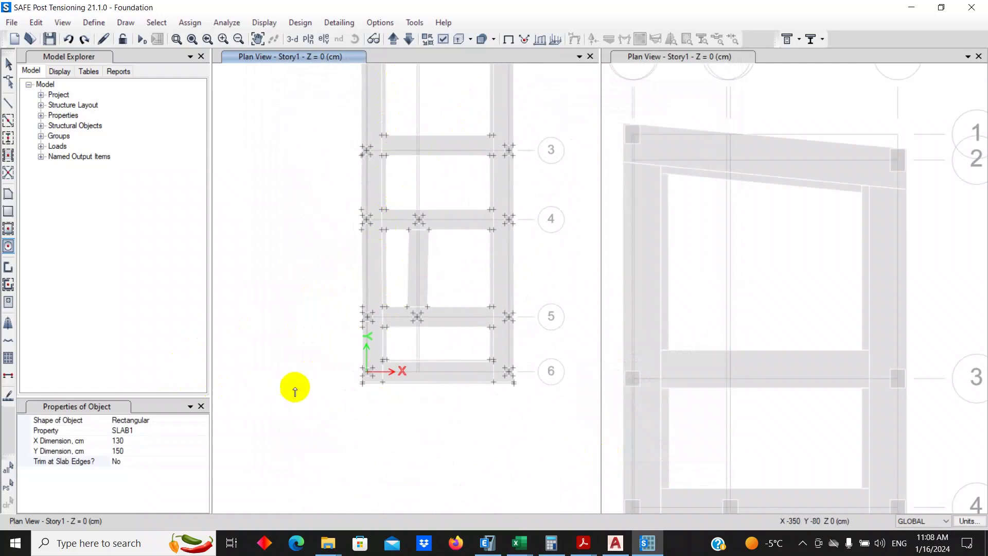
pyautogui.moveTo(294, 386); pyautogui.dragTo(273, 473, button='middle')
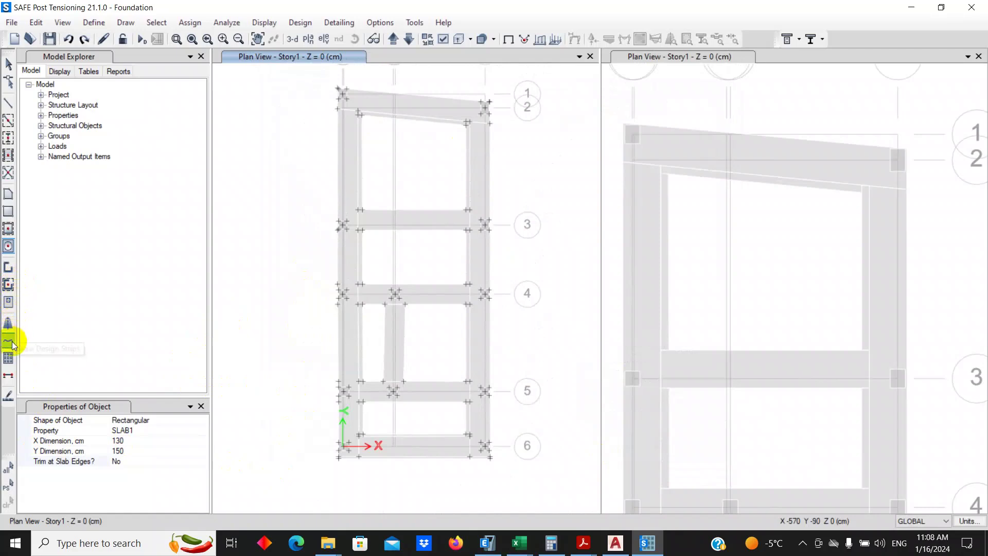
pyautogui.click(8, 324)
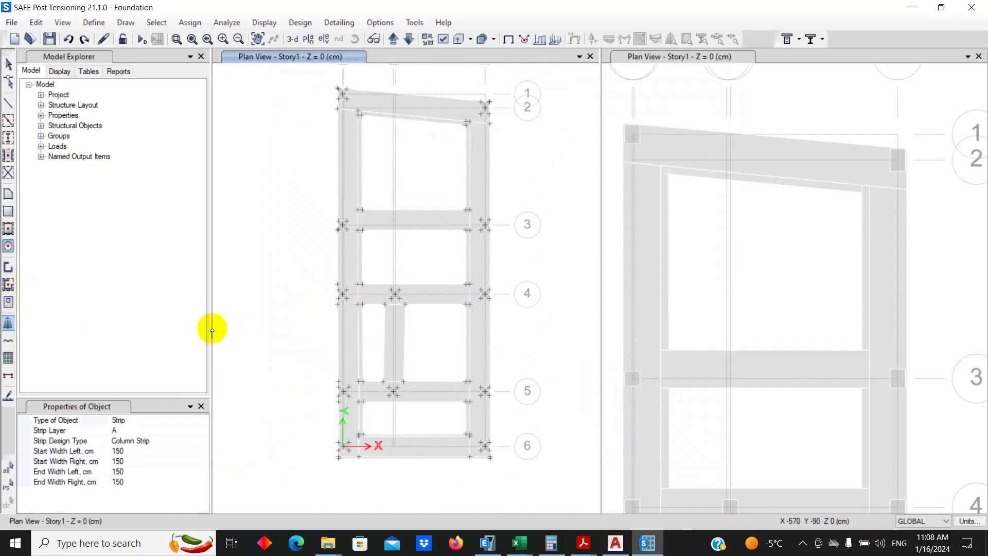
pyautogui.click(123, 430)
pyautogui.click(203, 431)
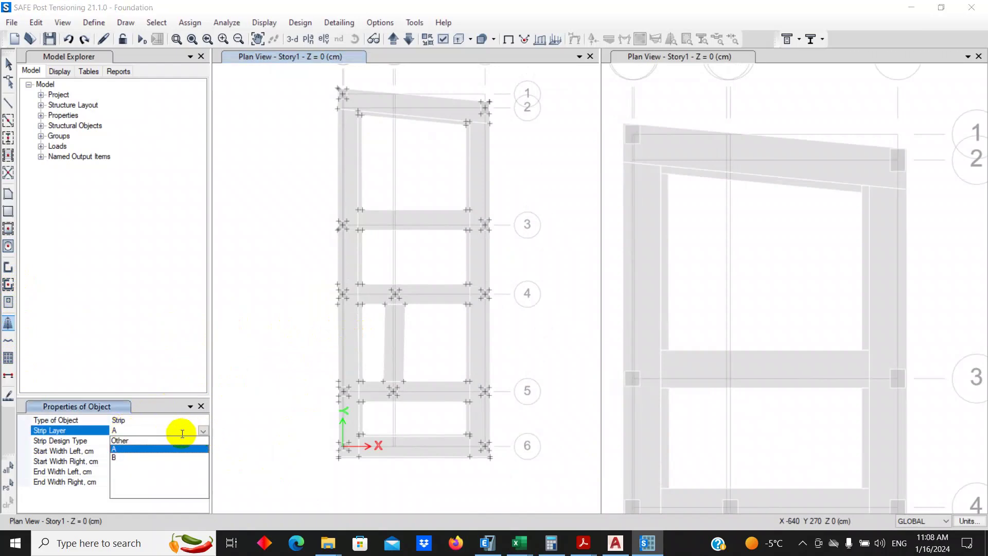
pyautogui.click(130, 452)
pyautogui.click(131, 441)
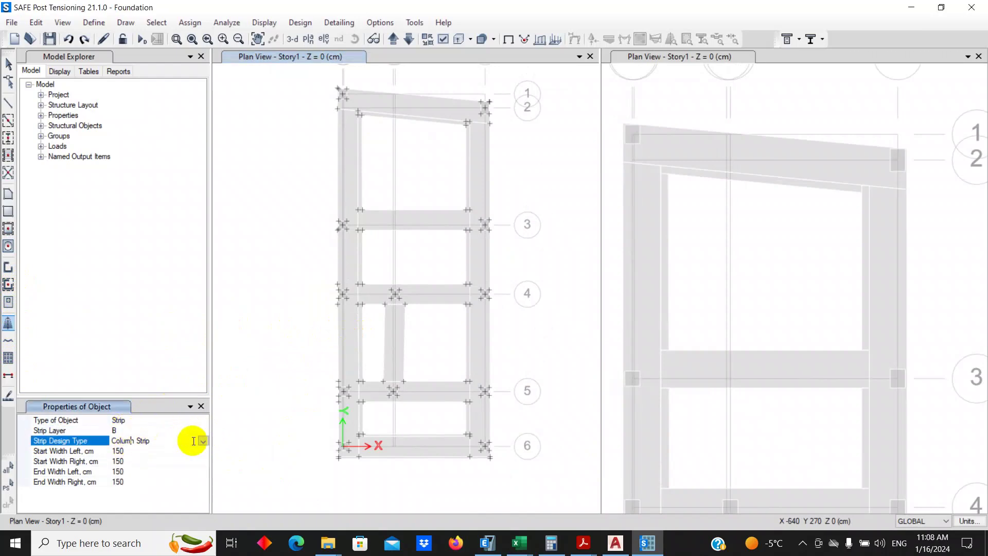
pyautogui.click(203, 441)
pyautogui.click(139, 459)
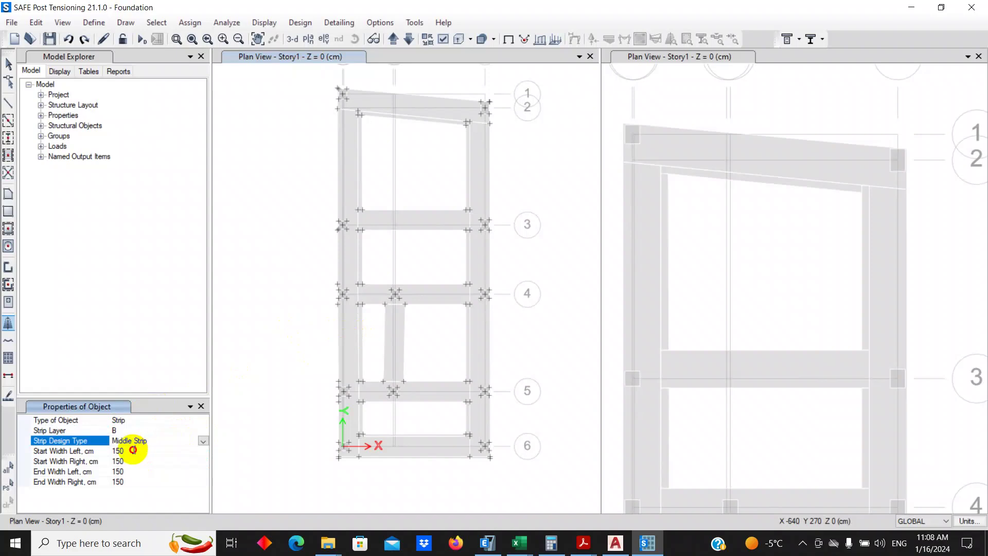
# Step: Set the strip's start and end widths to 25 cm on the left side and 95 cm on the right side
pyautogui.click(133, 450)
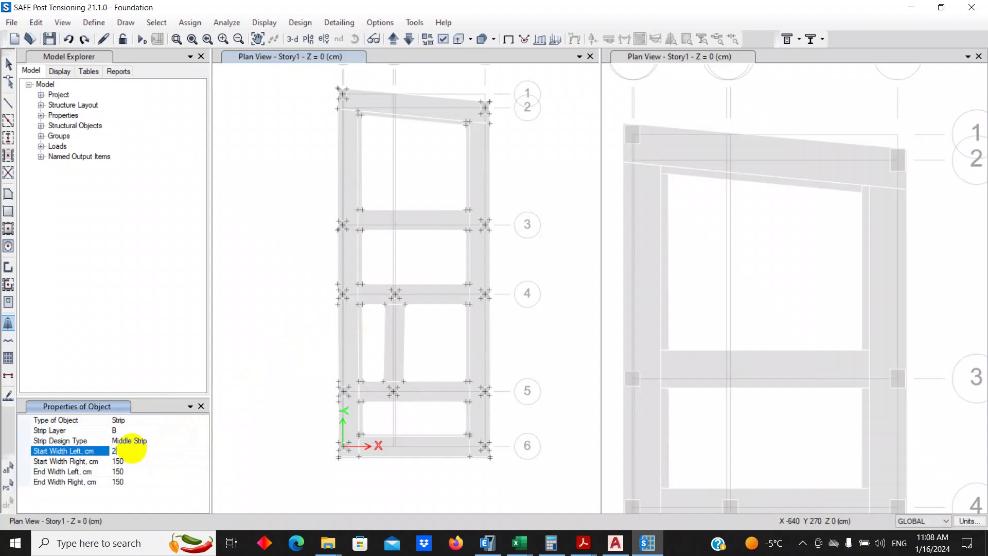
pyautogui.press('Return')
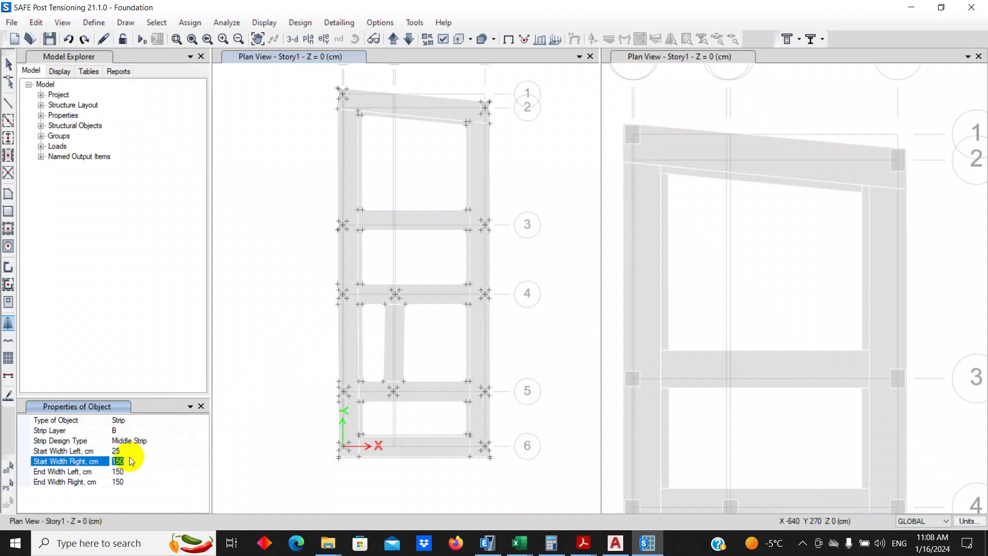
pyautogui.write('95')
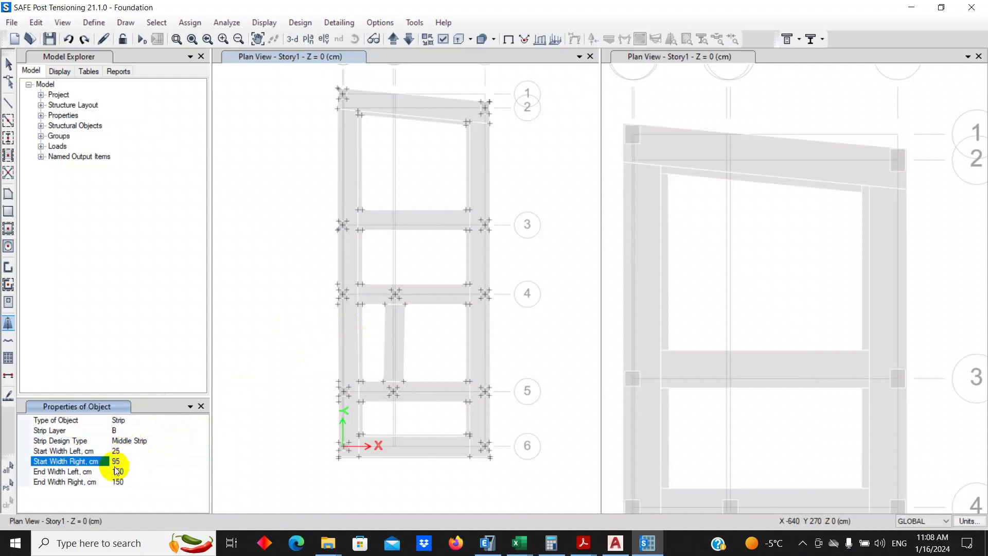
pyautogui.click(114, 472)
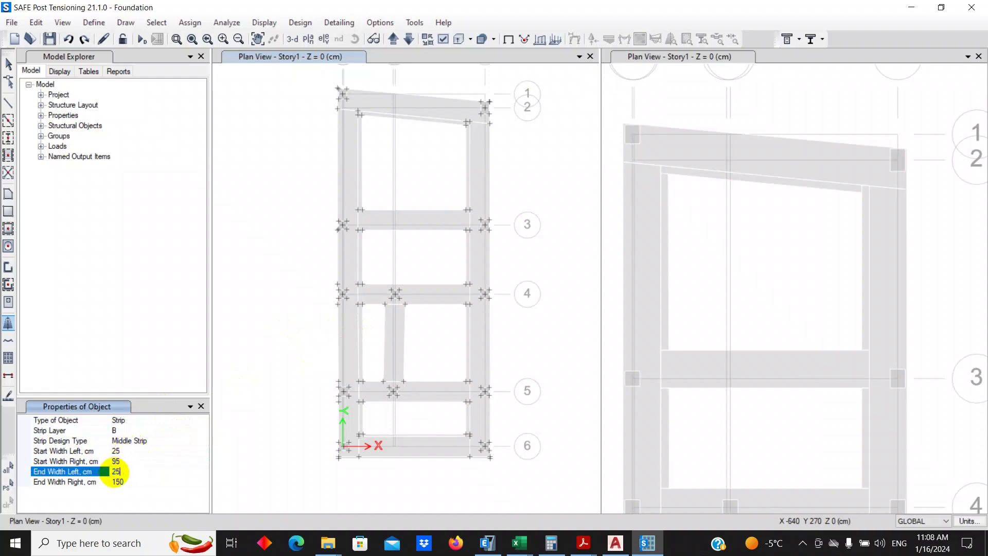
pyautogui.click(122, 483)
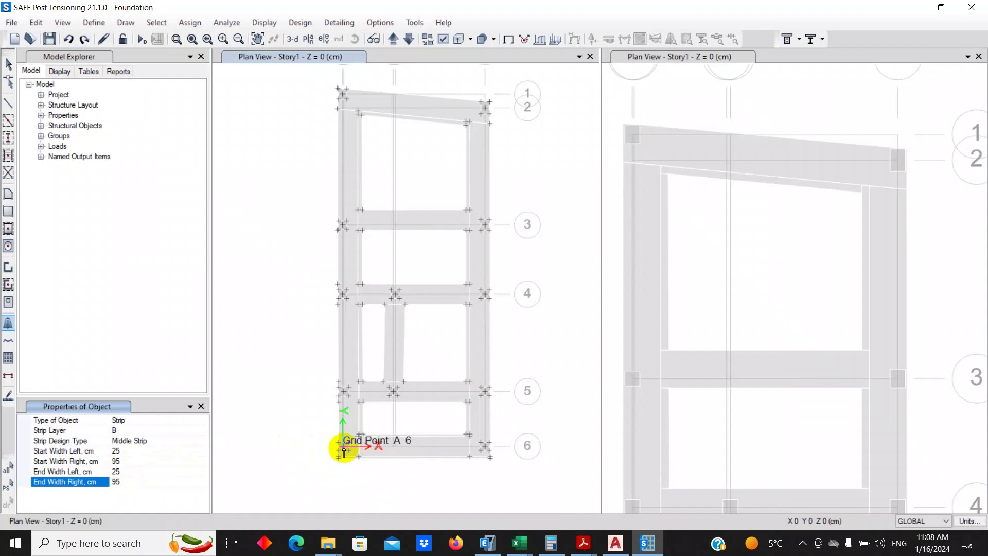
# Step: Draw the design strip from grid point B-6 through the edge columns on grids 5, 4 and 3 to the corner column on grid 1
pyautogui.scroll(3, 346, 453)
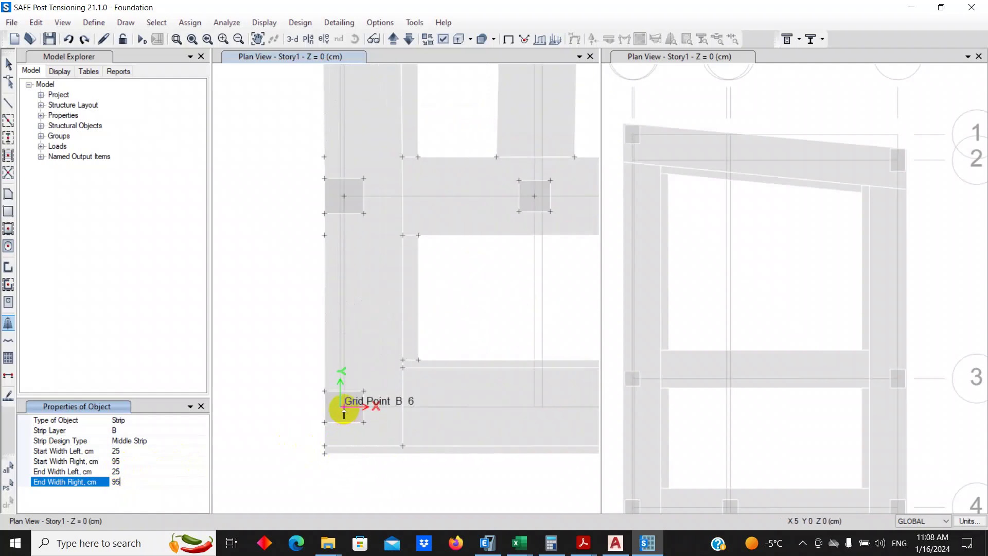
pyautogui.scroll(-3, 354, 442)
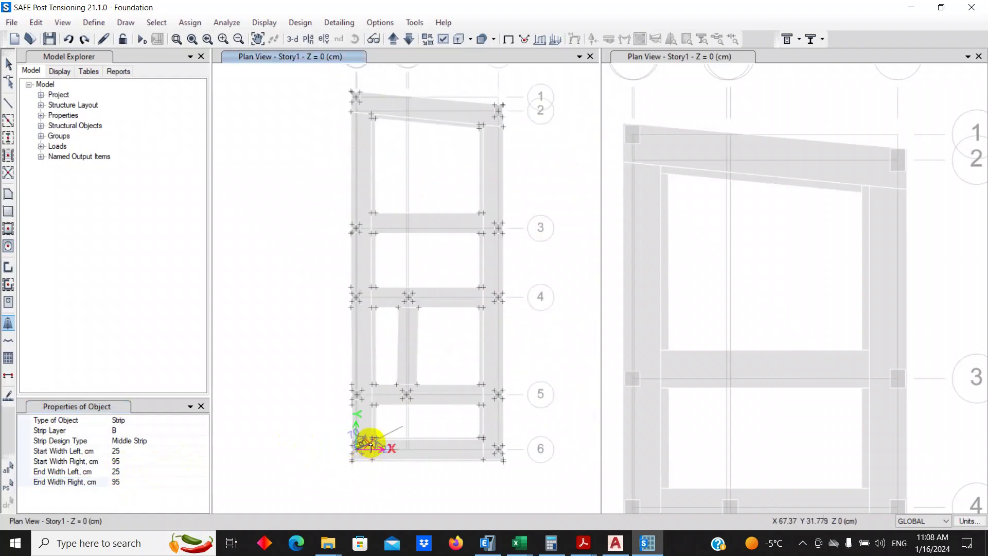
pyautogui.scroll(4, 355, 399)
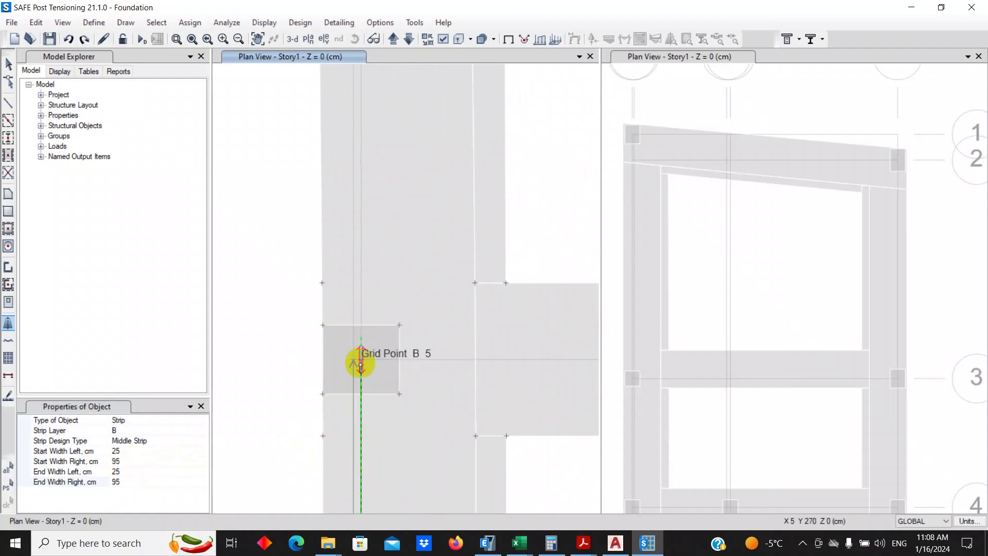
pyautogui.click(360, 364)
pyautogui.scroll(-2, 427, 407)
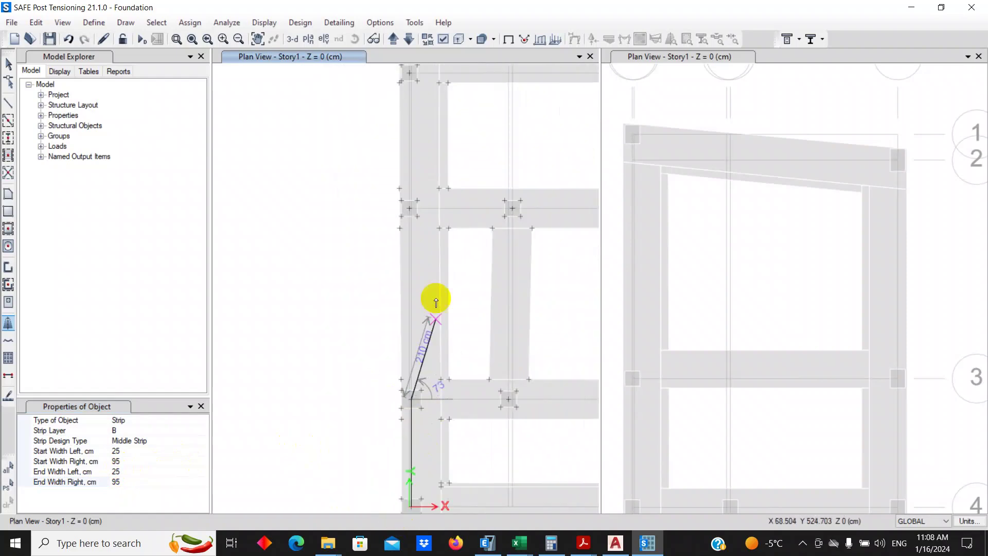
pyautogui.click(414, 212)
pyautogui.moveTo(419, 242); pyautogui.dragTo(412, 435, button='middle')
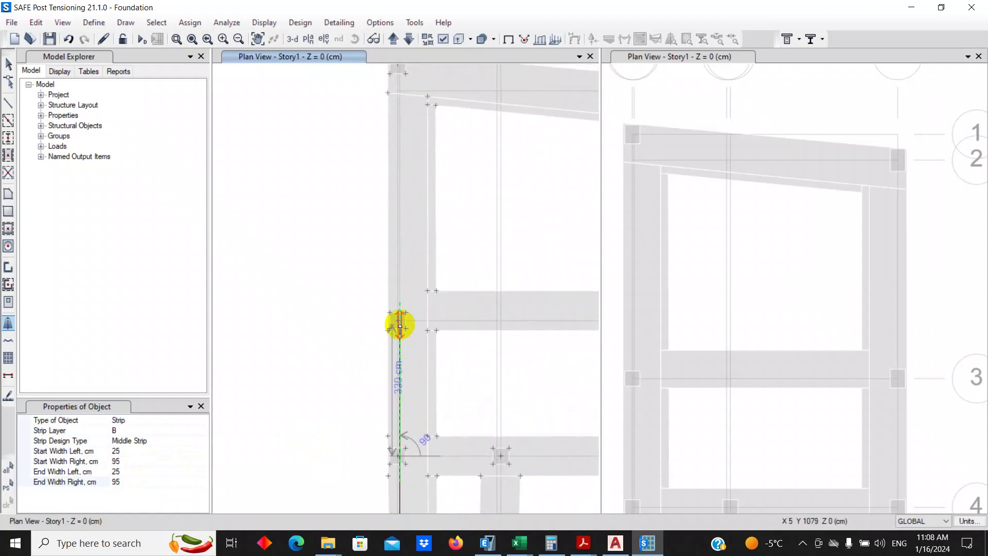
pyautogui.click(399, 324)
pyautogui.scroll(-3, 408, 379)
pyautogui.scroll(5, 438, 288)
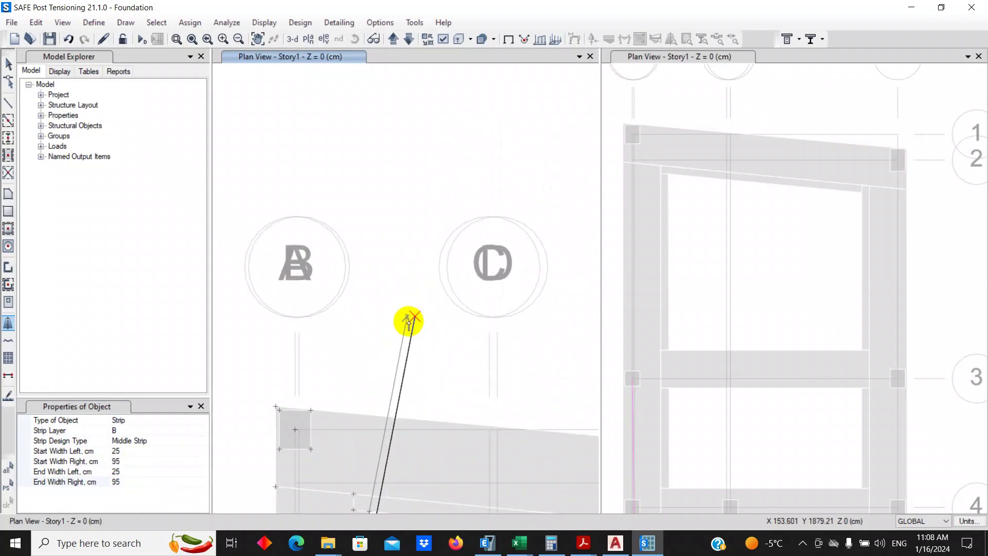
pyautogui.click(296, 431)
pyautogui.scroll(-2, 295, 348)
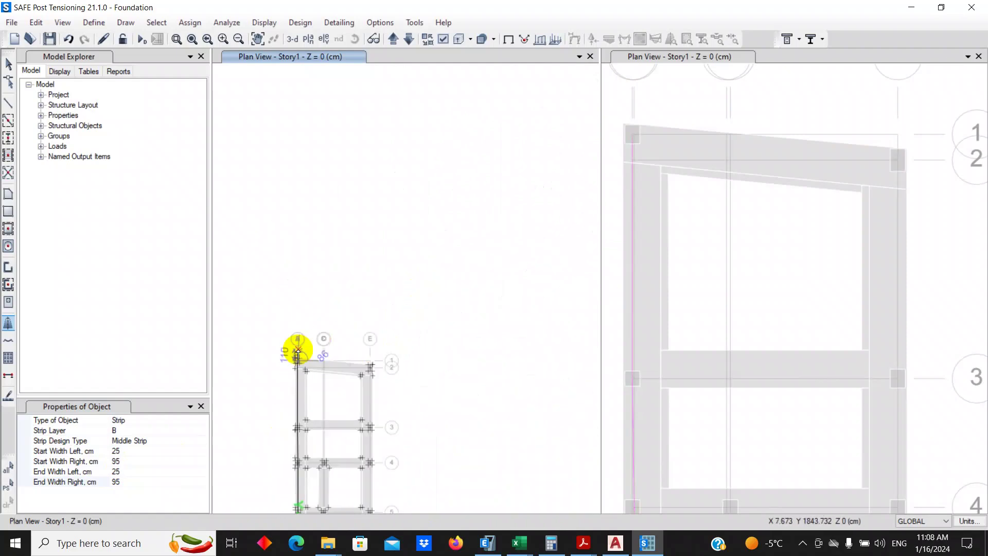
# Step: Continue the design strip from the grid 1 corner column to column E-2 and down to grid point E-6
pyautogui.scroll(3, 341, 364)
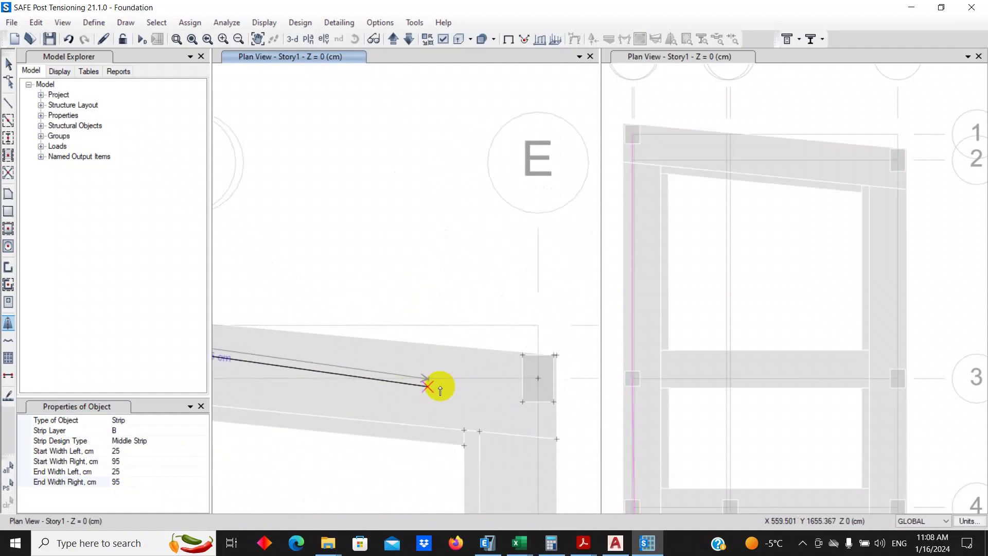
pyautogui.click(538, 379)
pyautogui.scroll(-3, 535, 360)
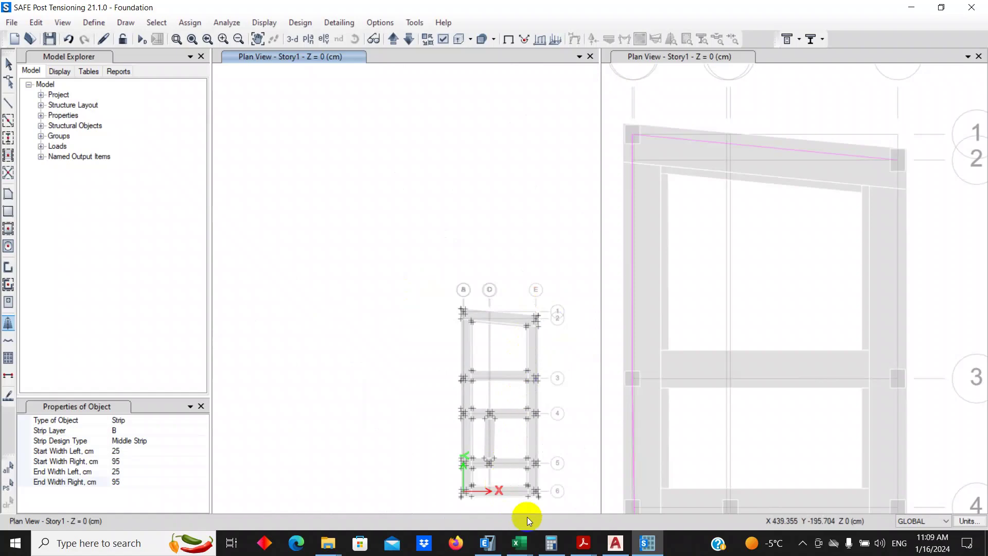
pyautogui.scroll(6, 548, 468)
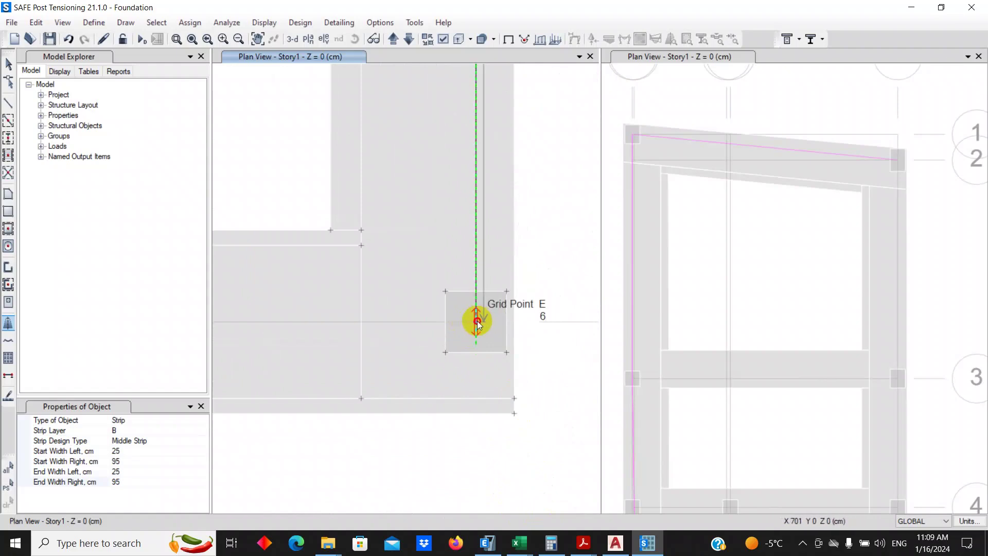
pyautogui.click(476, 321)
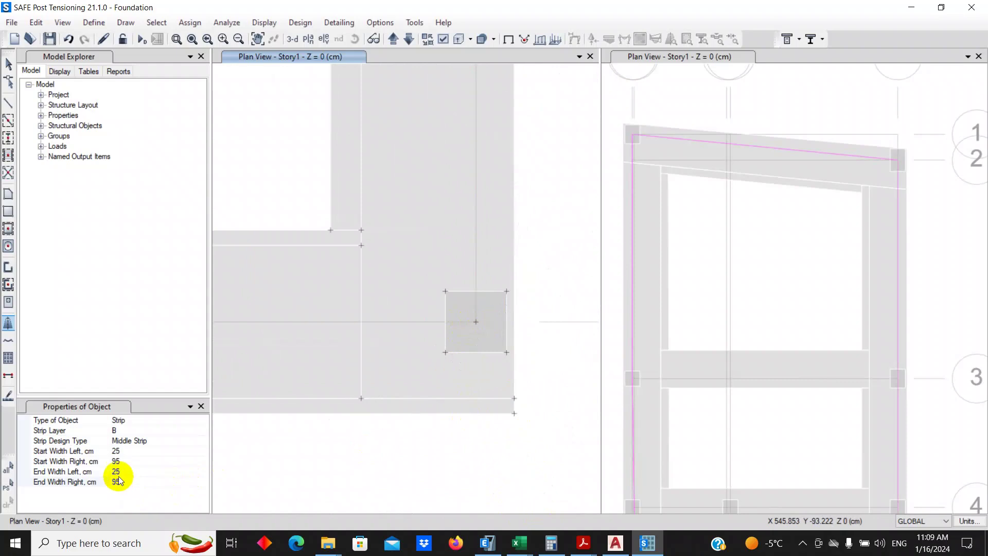
# Step: Set the strip's start and end widths to 60 cm on both the left and right sides
pyautogui.click(117, 451)
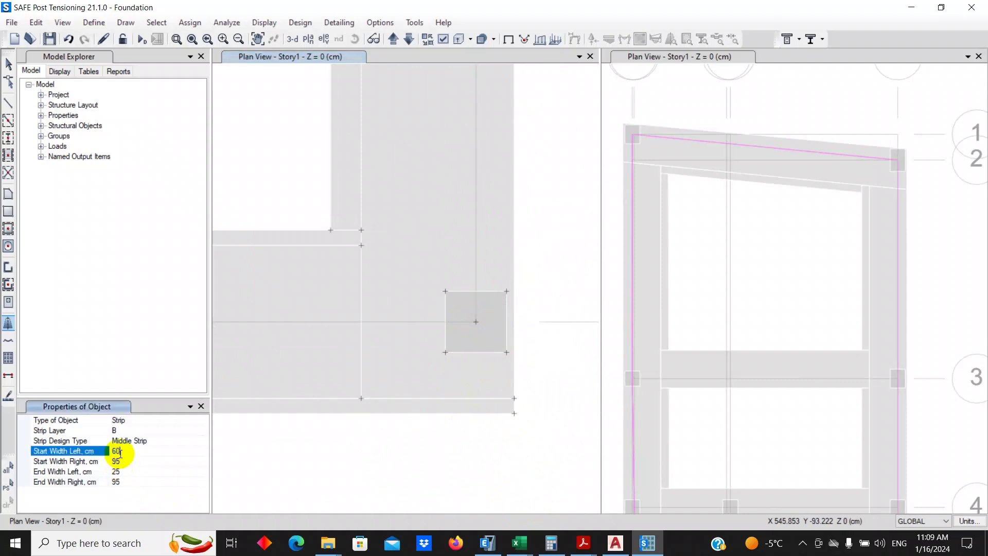
pyautogui.press('Return')
pyautogui.click(120, 459)
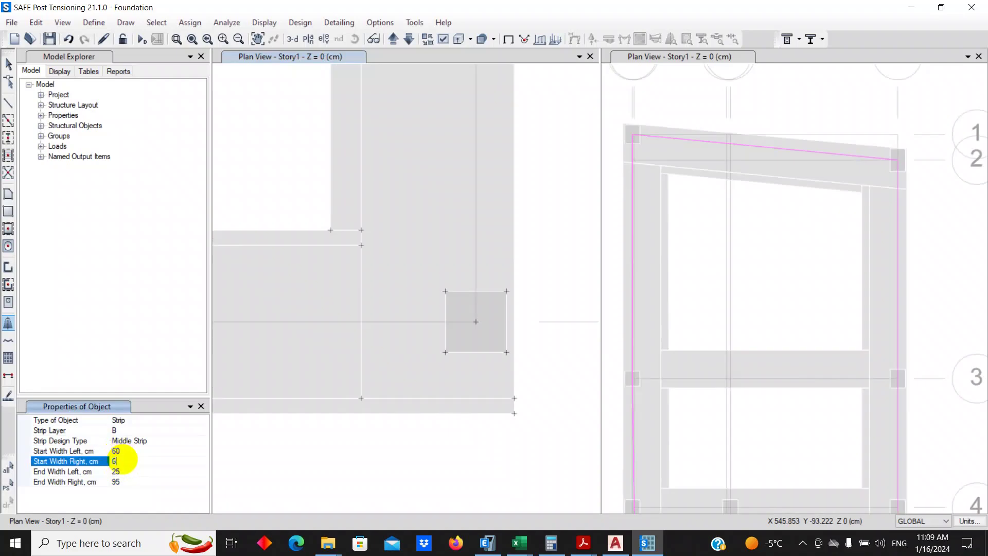
pyautogui.click(123, 468)
pyautogui.write('60')
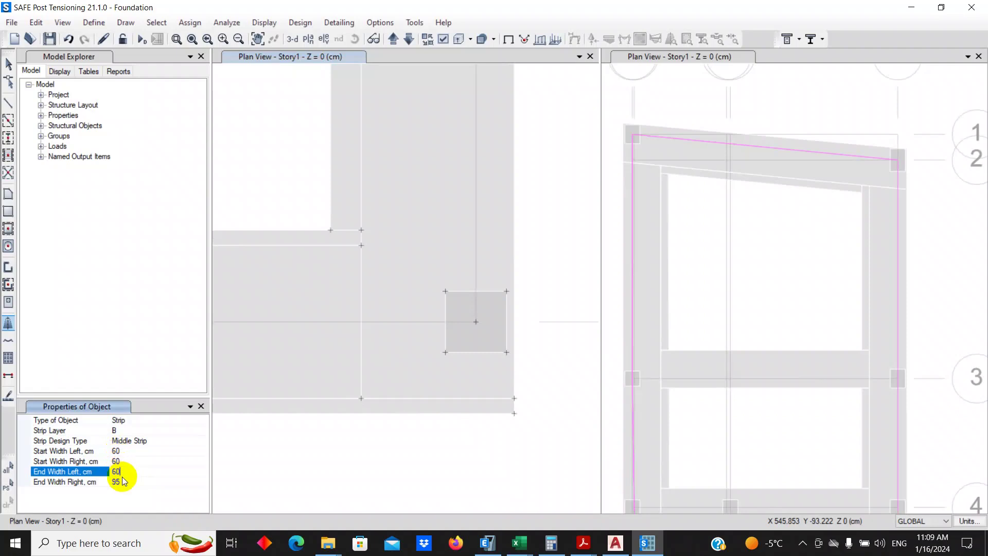
pyautogui.click(121, 481)
pyautogui.write('60')
# Step: End the perimeter strip at E-6 and draw a separate design strip along grid 6 from E-6 to the opposite corner column
pyautogui.scroll(-3, 434, 337)
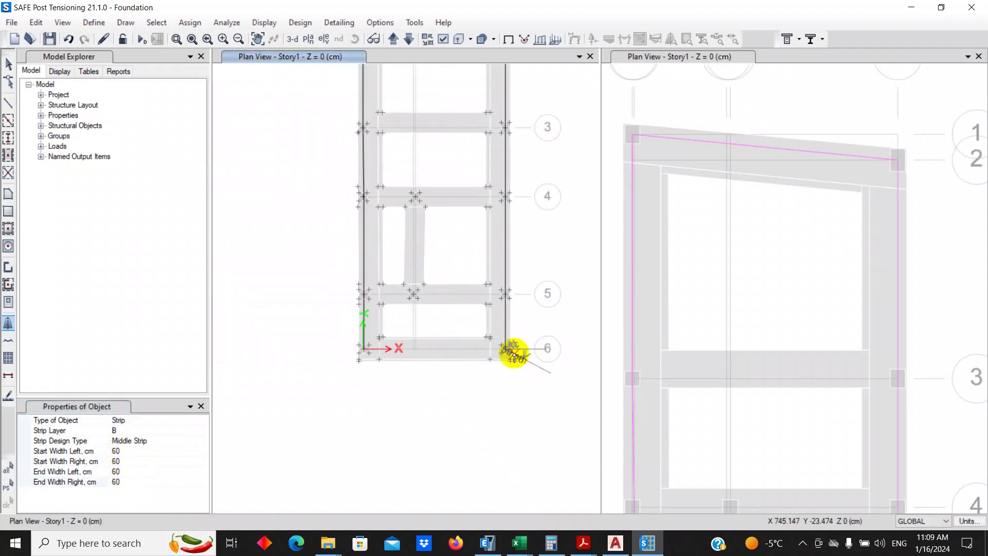
pyautogui.scroll(3, 370, 342)
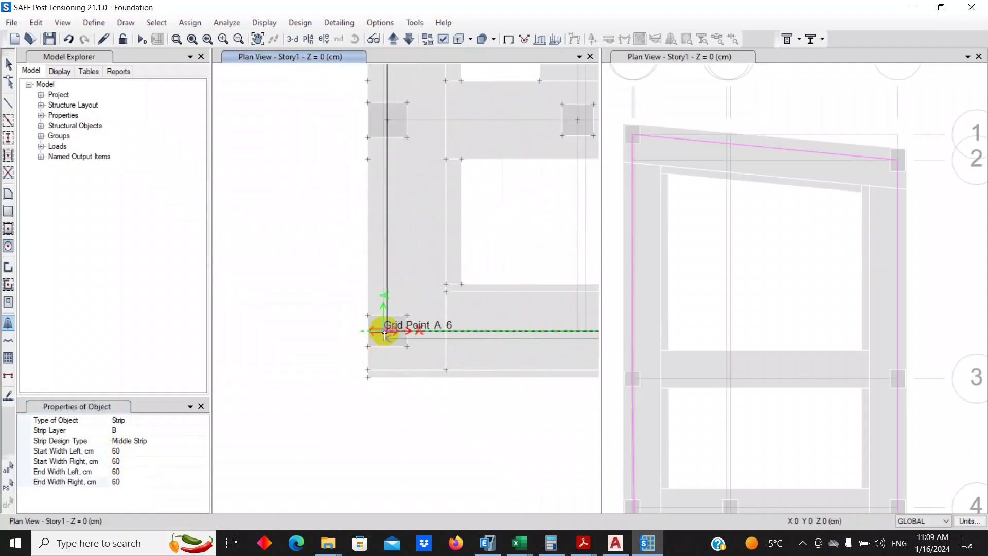
pyautogui.scroll(-3, 376, 342)
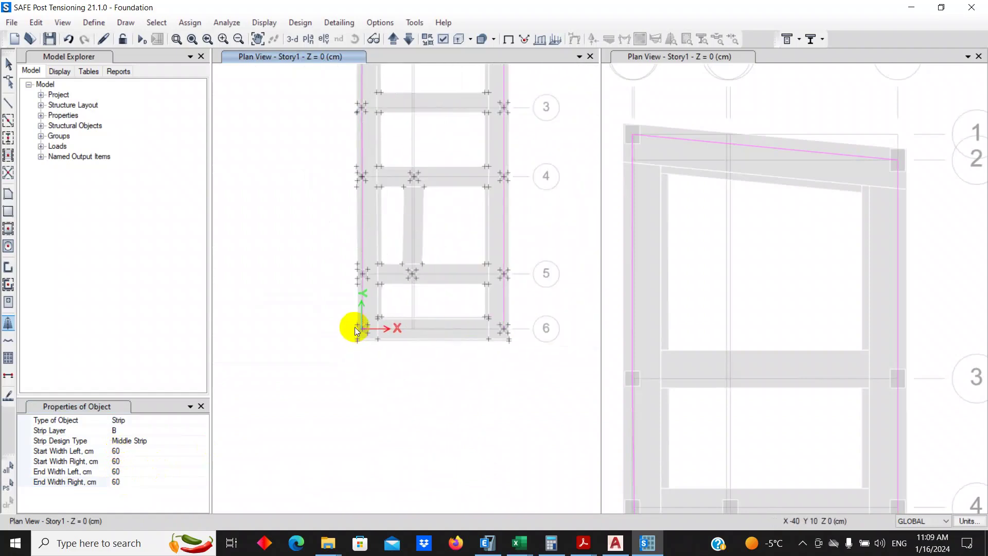
pyautogui.scroll(3, 504, 331)
pyautogui.click(502, 327)
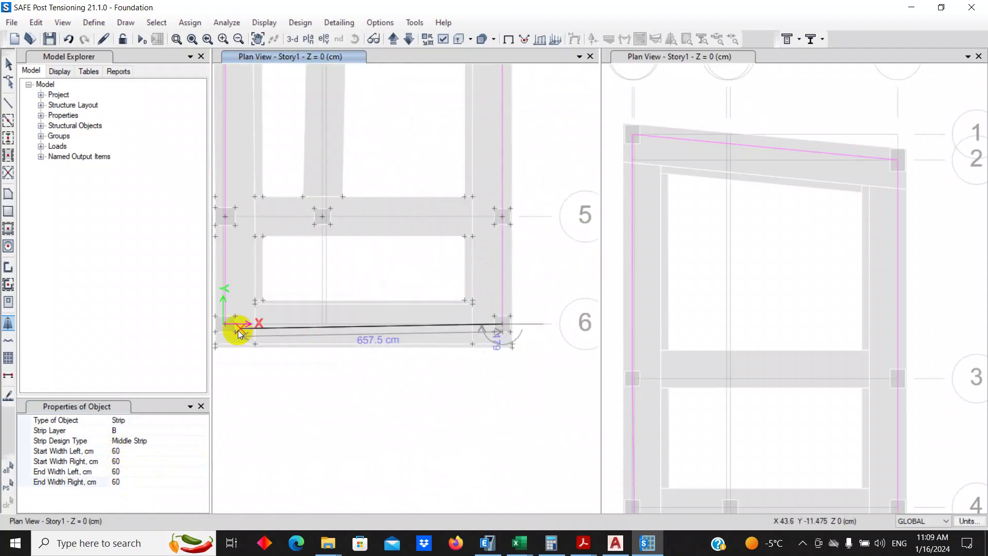
pyautogui.click(226, 324)
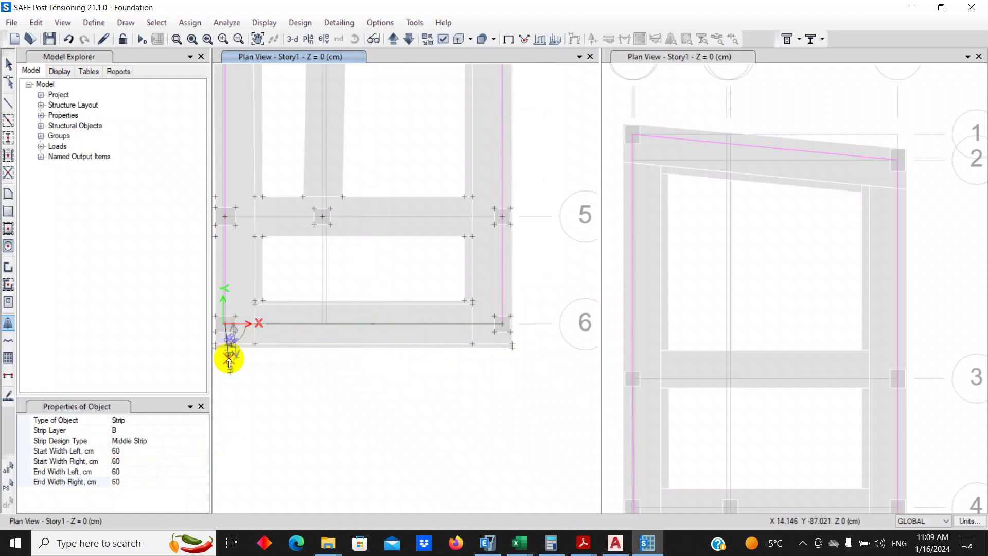
# Step: Set the strip's start and end widths to 50 cm on both the left and right sides
pyautogui.moveTo(309, 282); pyautogui.dragTo(353, 419, button='middle')
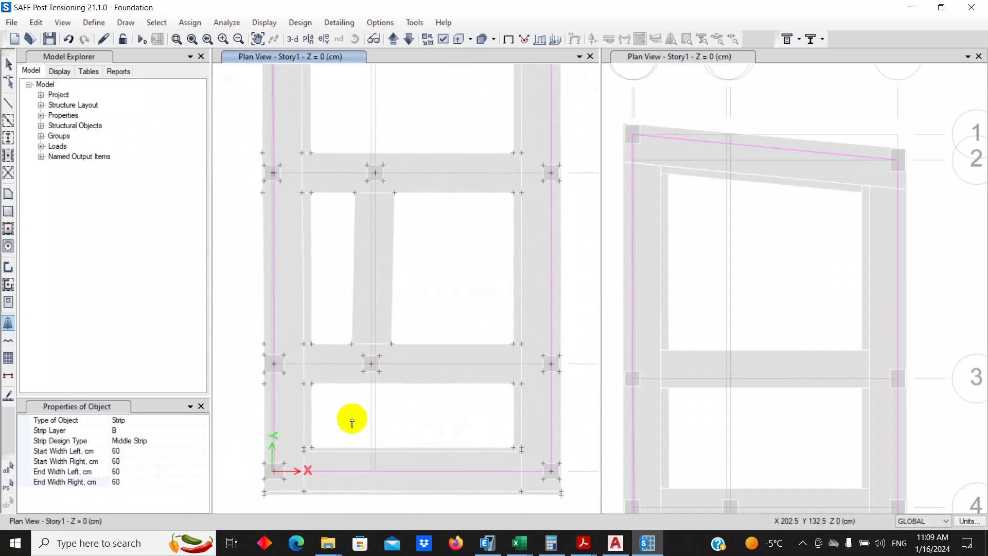
pyautogui.click(116, 451)
pyautogui.write('50')
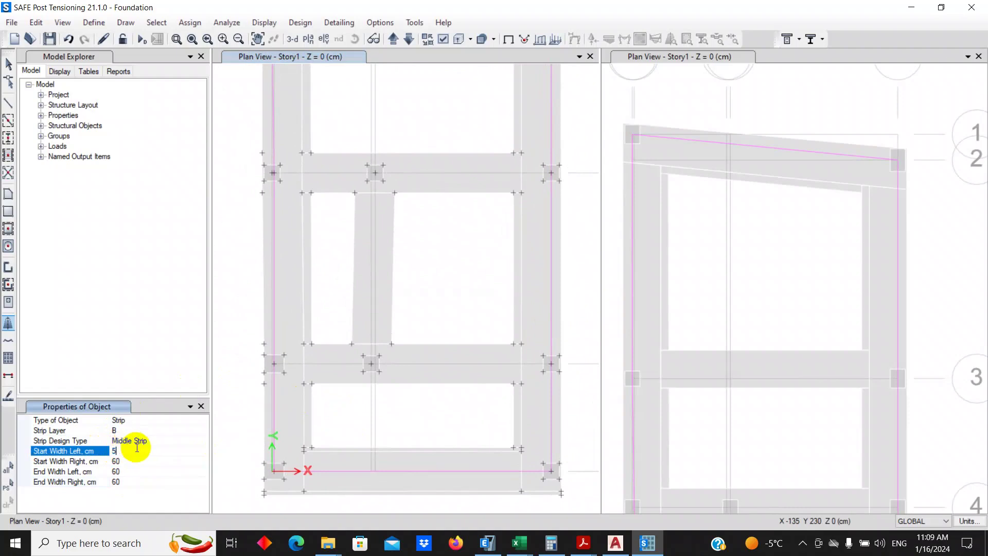
pyautogui.click(132, 458)
pyautogui.click(126, 471)
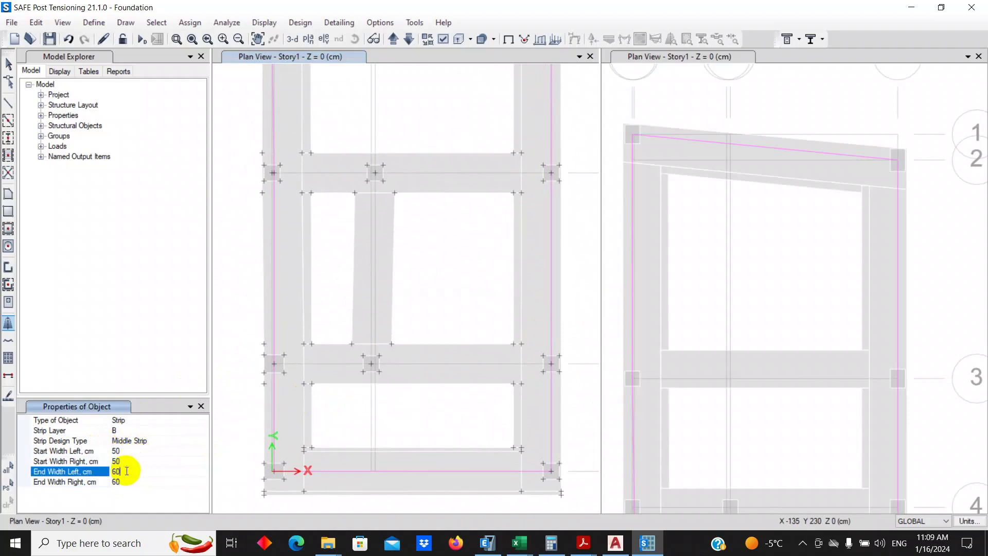
pyautogui.write('50')
pyautogui.click(126, 480)
pyautogui.write('50')
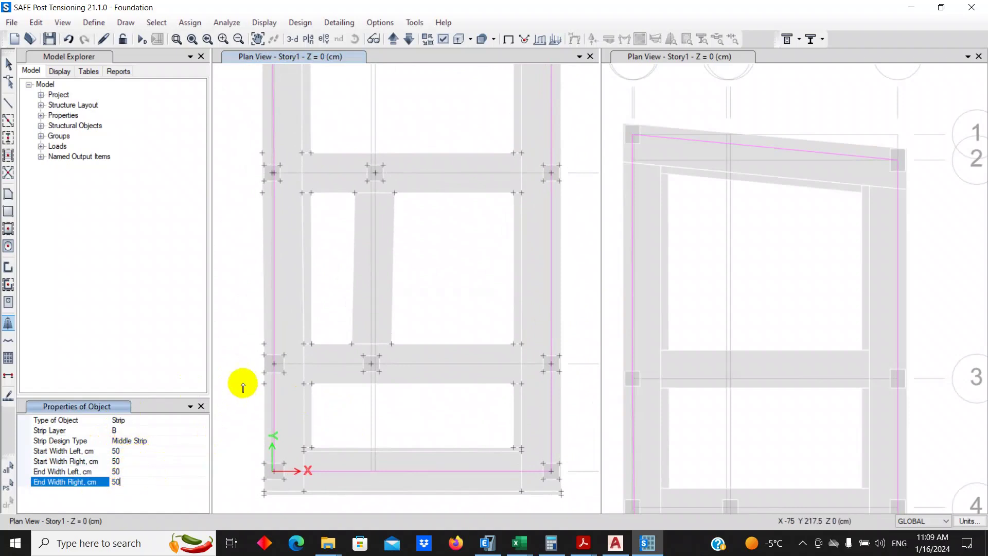
# Step: Draw two design strips along grids 5 and 4, each from the A/B edge column to the grid E column
pyautogui.click(274, 364)
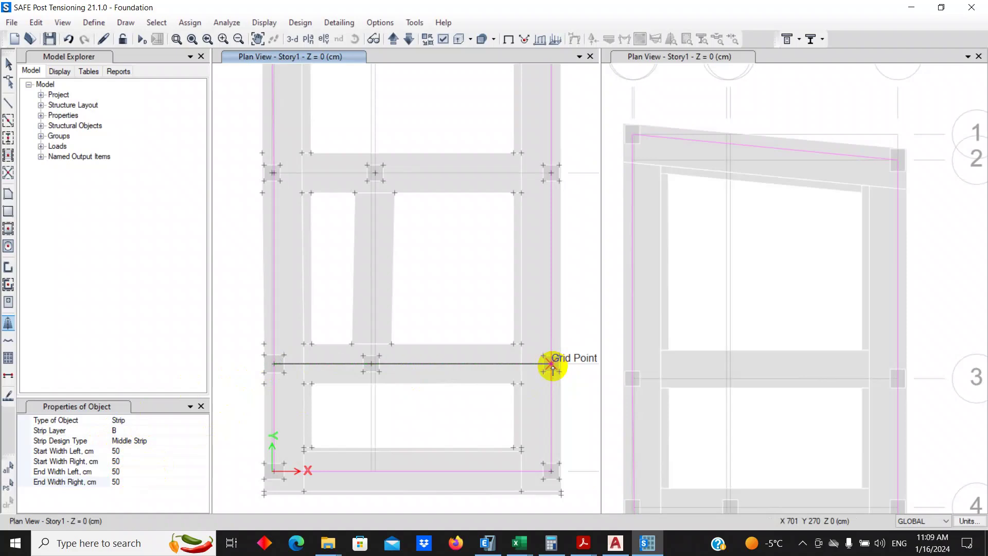
pyautogui.click(552, 364)
pyautogui.press('Return')
pyautogui.click(273, 173)
pyautogui.click(553, 173)
pyautogui.press('Return')
# Step: Set the strip's start and end widths to 75 cm on the left side and 25 cm on the right side
pyautogui.moveTo(441, 231); pyautogui.dragTo(447, 406, button='middle')
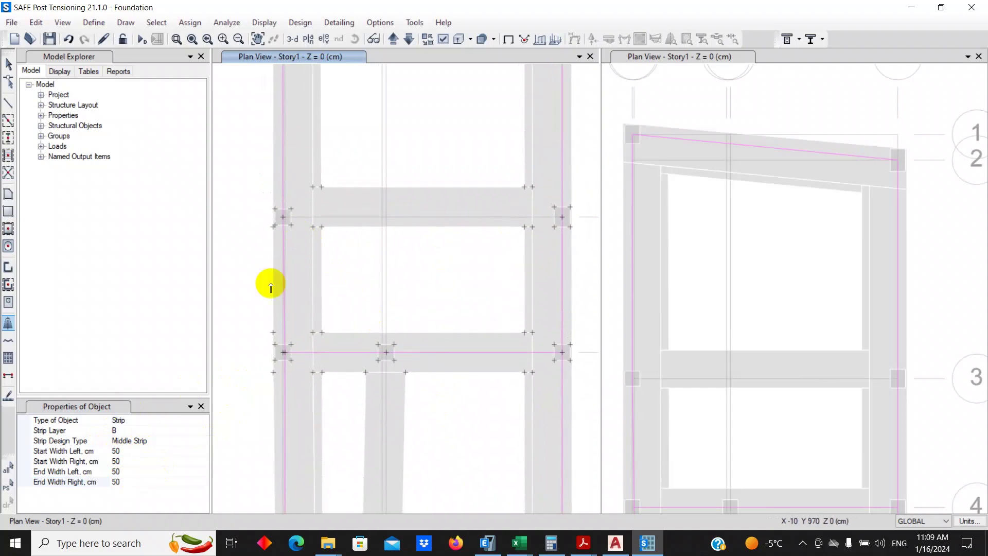
pyautogui.click(136, 444)
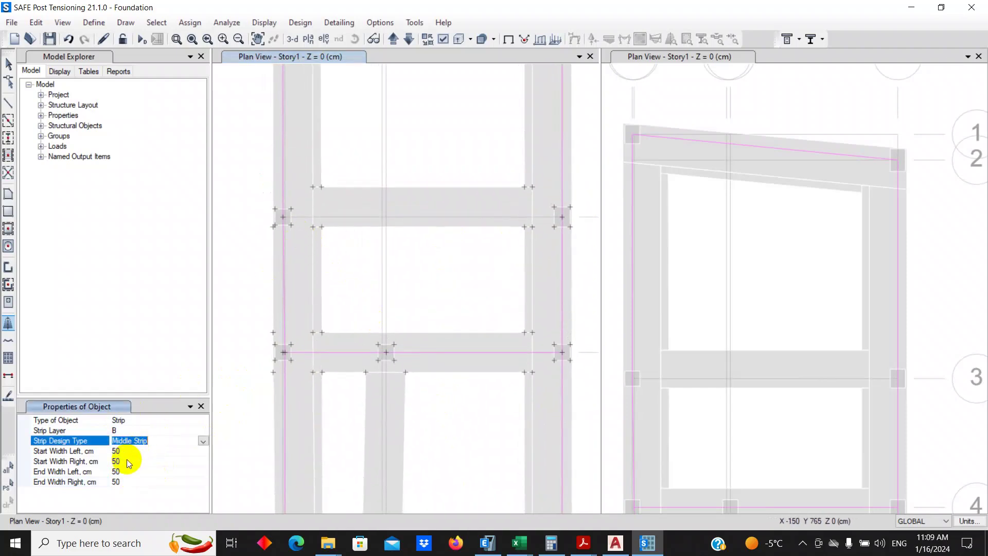
pyautogui.click(126, 452)
pyautogui.write('75')
pyautogui.click(125, 463)
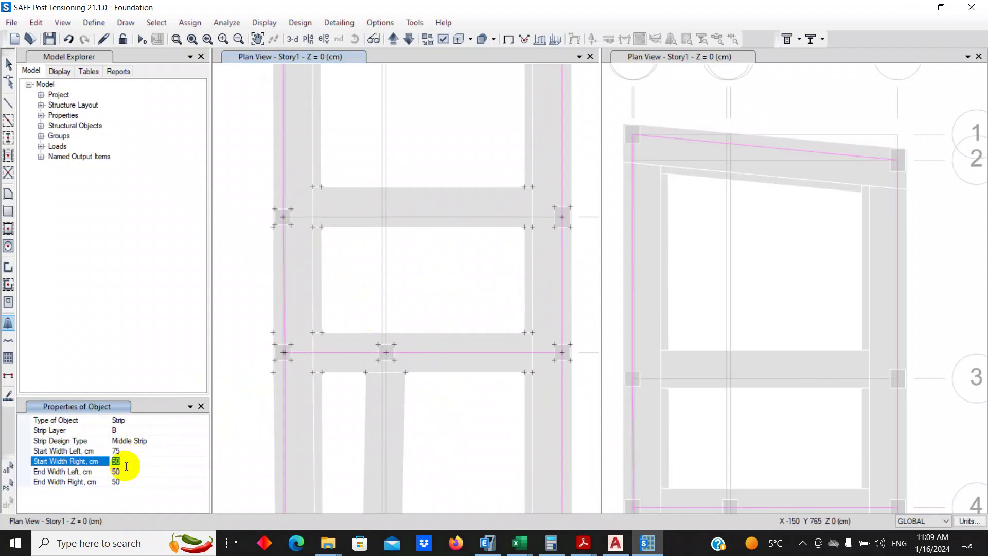
pyautogui.click(125, 470)
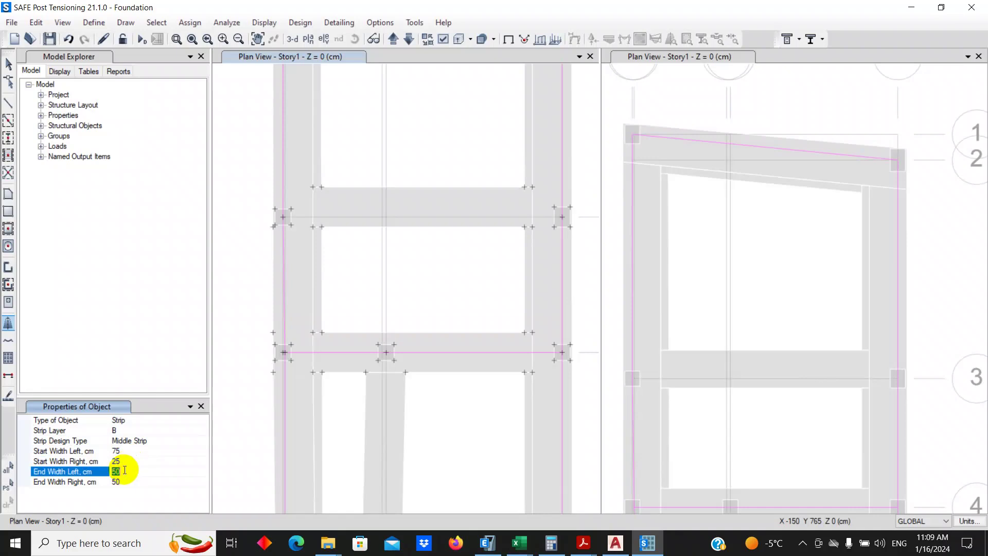
pyautogui.click(126, 482)
pyautogui.write('25')
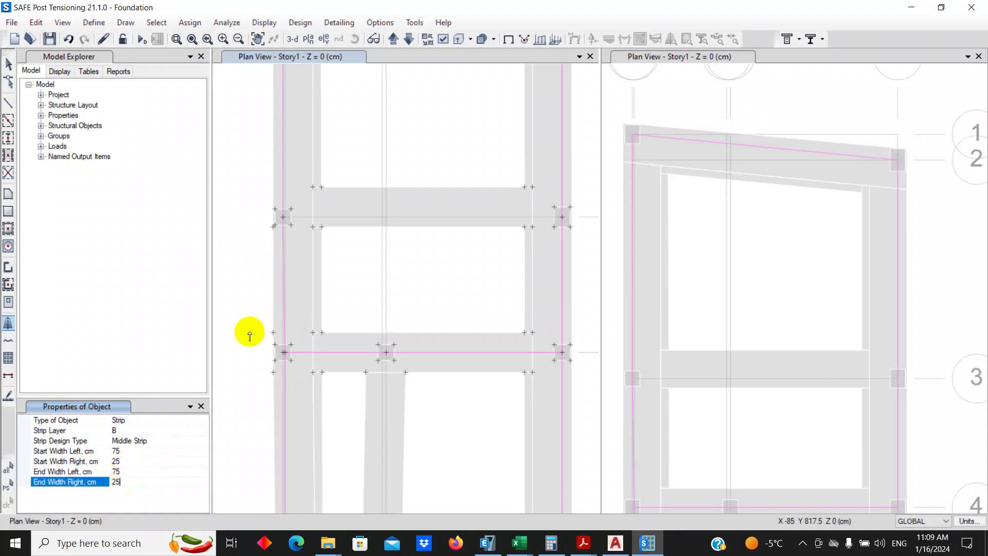
# Step: Draw a design strip along grid 3 from the A/B edge column to the grid E column
pyautogui.click(283, 216)
pyautogui.click(562, 217)
pyautogui.press('Return')
pyautogui.scroll(-3, 463, 296)
pyautogui.scroll(3, 448, 353)
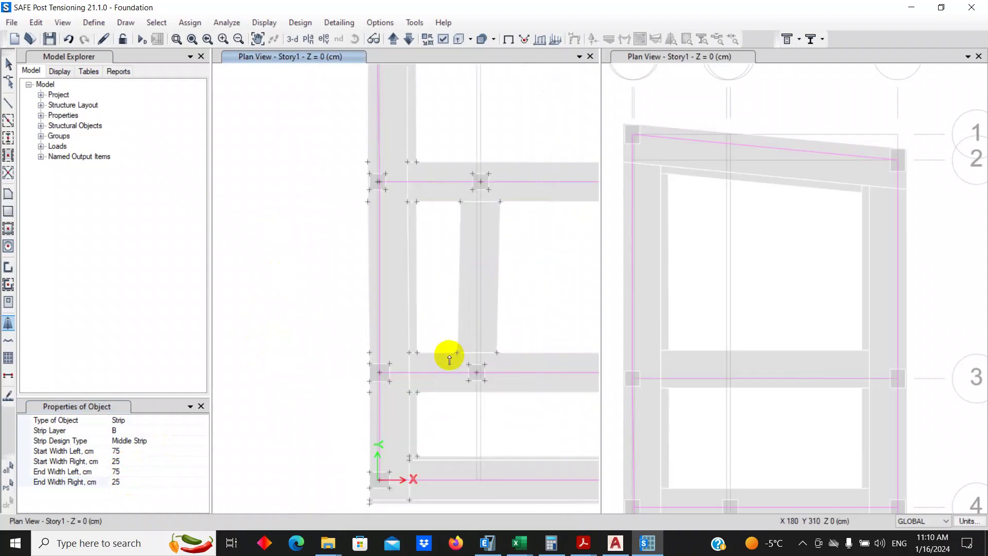
# Step: Set the strip's start and end widths to 50 cm on both the left and right sides
pyautogui.click(126, 457)
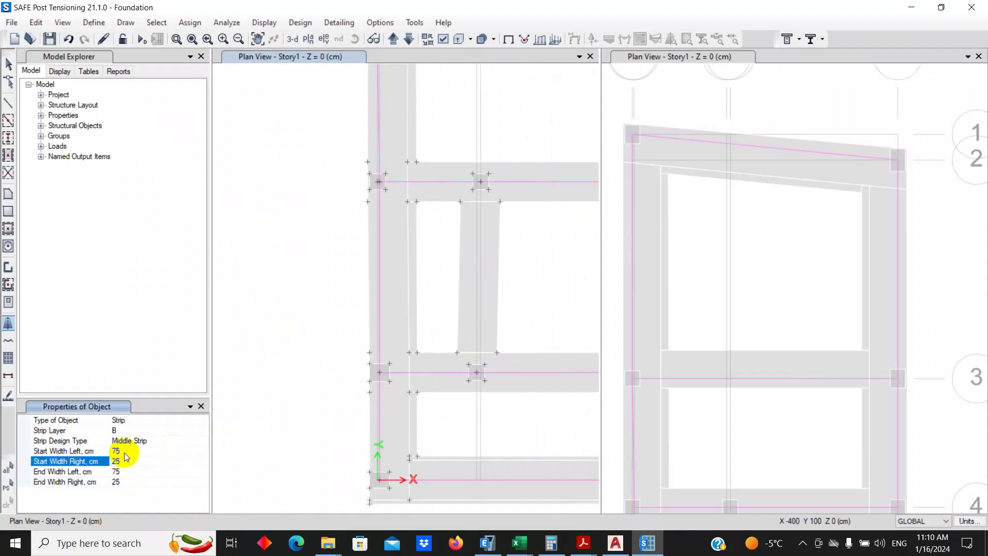
pyautogui.click(125, 452)
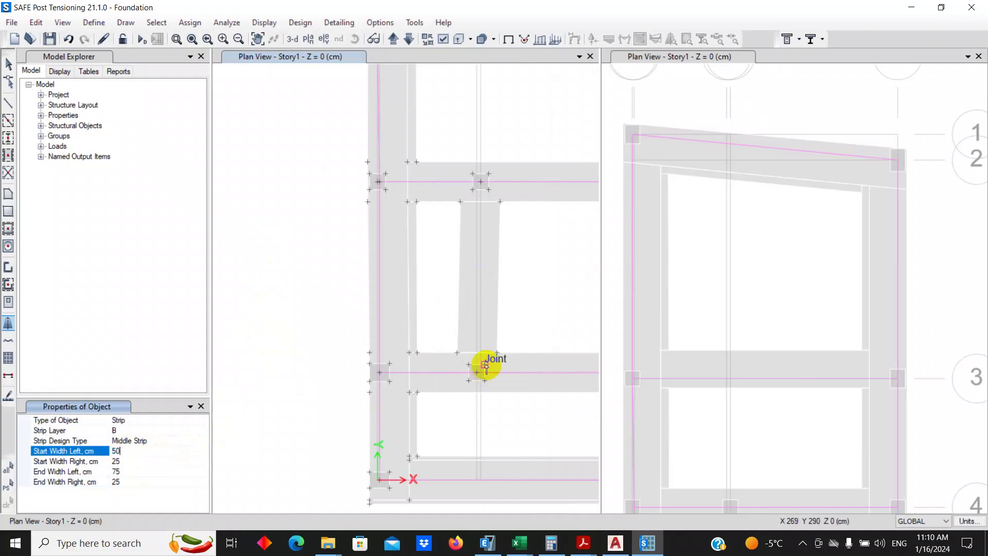
pyautogui.click(159, 462)
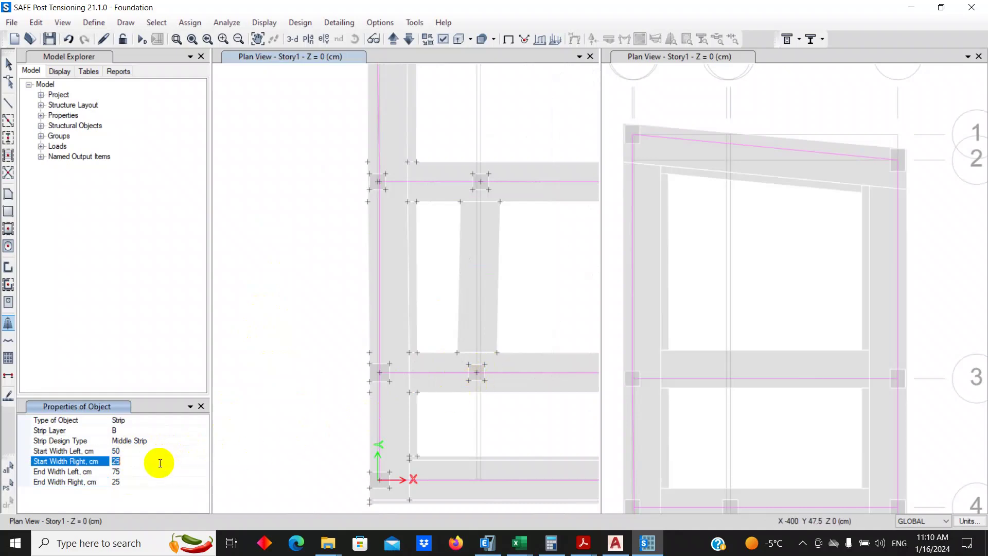
pyautogui.click(150, 473)
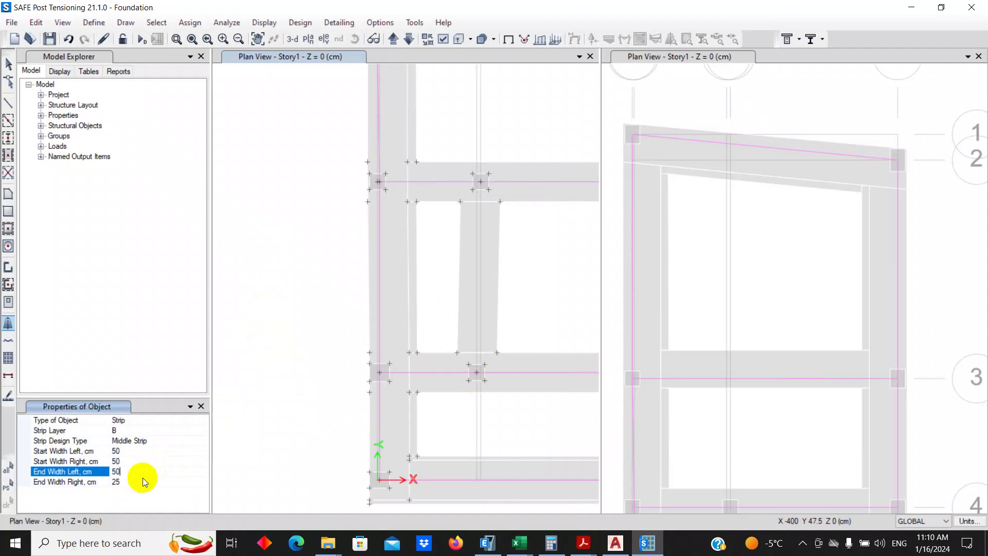
pyautogui.click(140, 481)
pyautogui.write('50')
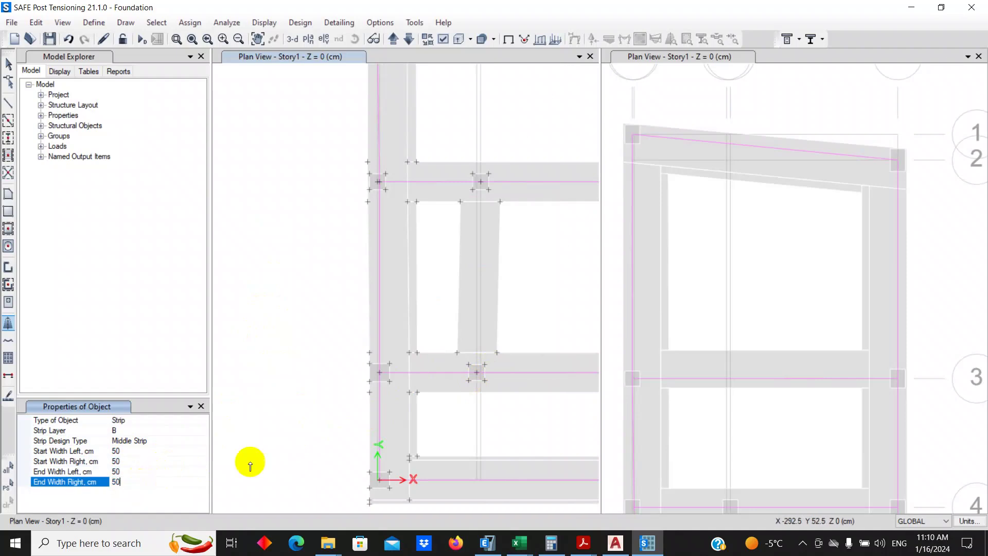
# Step: Draw a design strip along grid C from the column at grid 5 to the column at grid 4
pyautogui.click(476, 372)
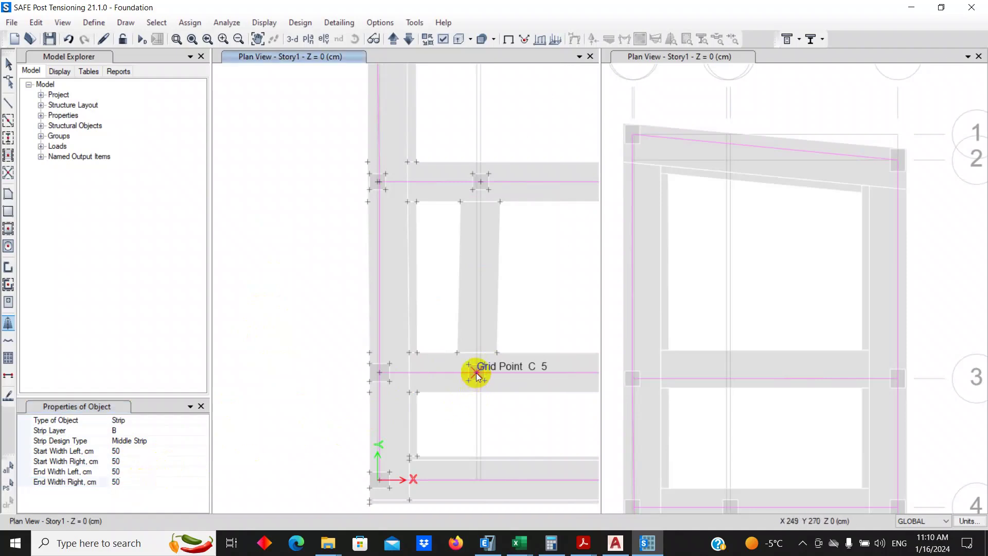
pyautogui.click(479, 187)
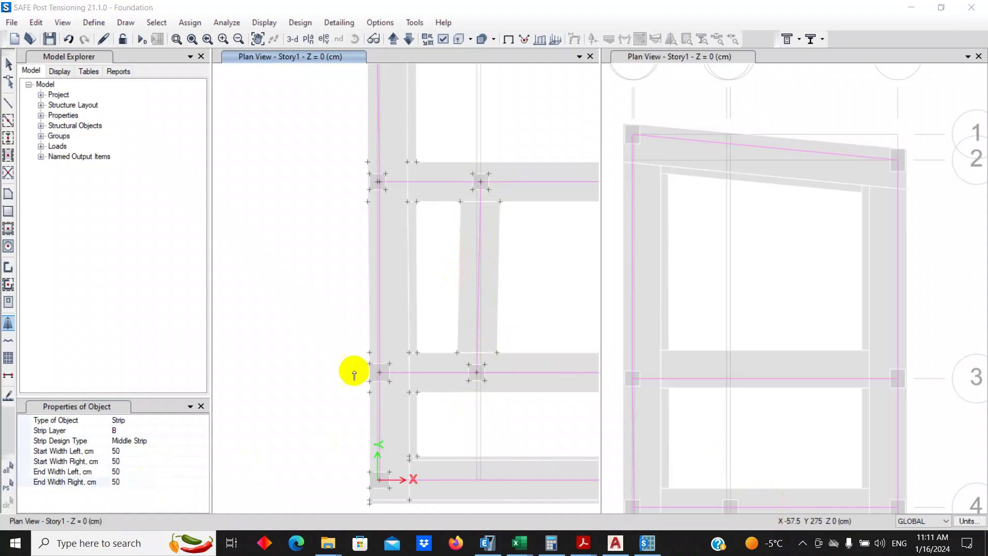
pyautogui.scroll(-3, 350, 367)
pyautogui.scroll(3, 355, 345)
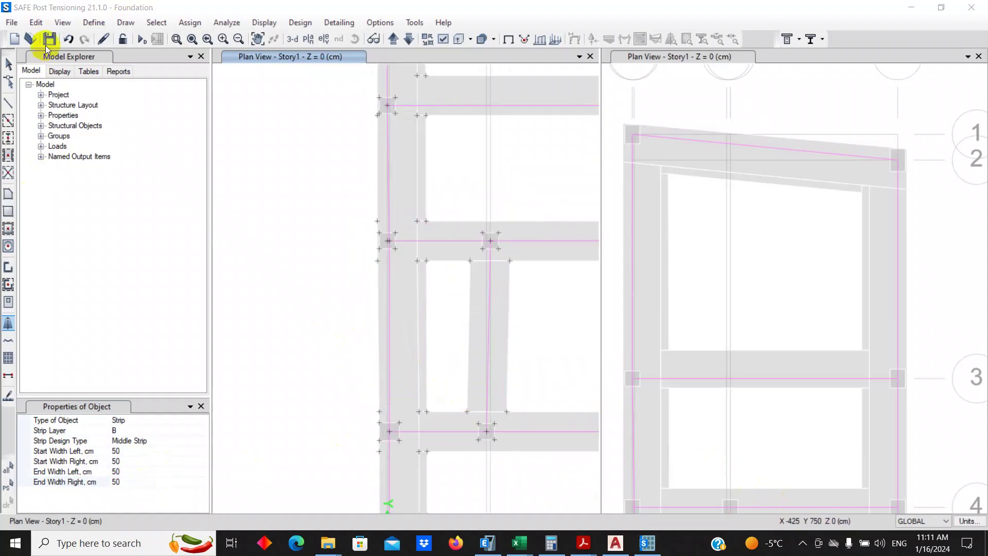
# Step: Turn on the Show Width display for design strip objects in the active plan view
pyautogui.click(36, 23)
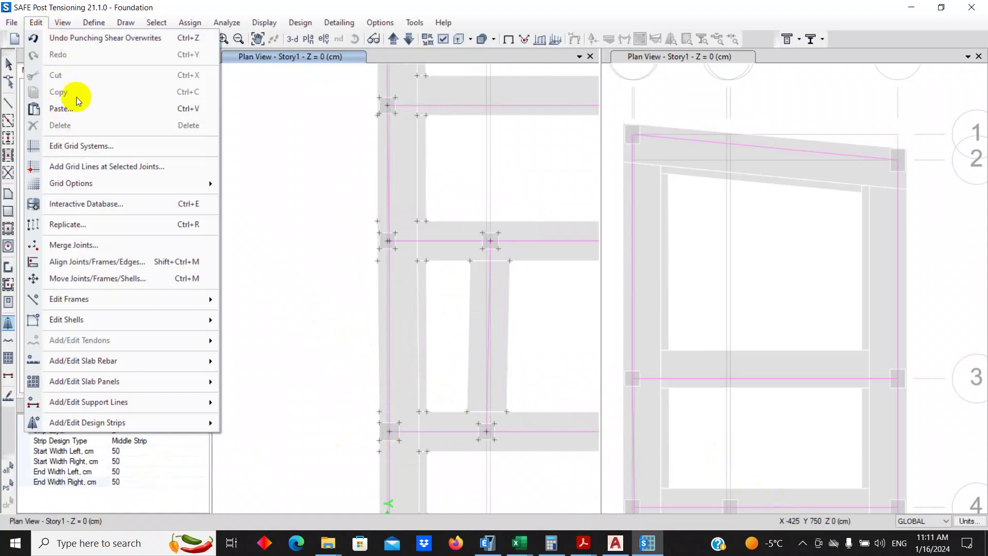
pyautogui.click(65, 26)
pyautogui.click(67, 26)
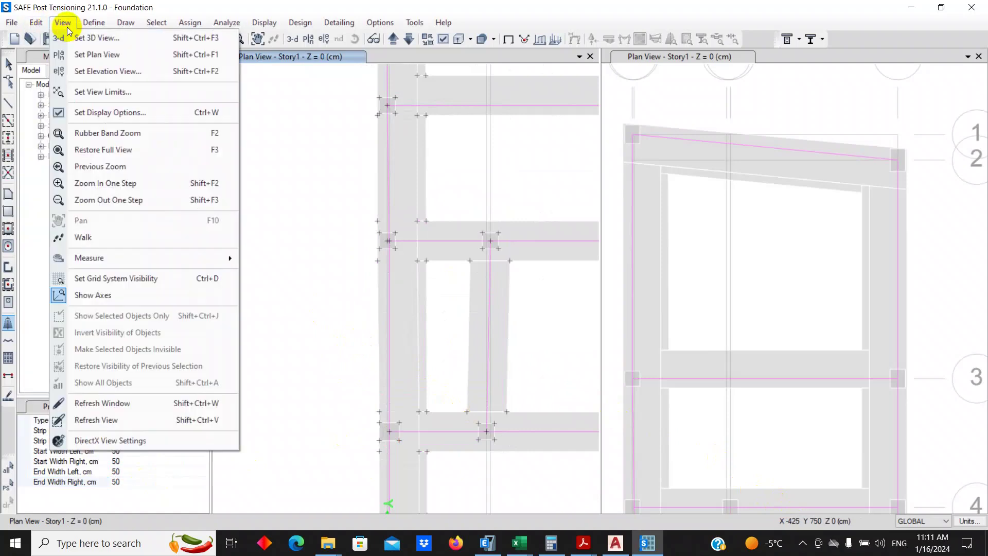
pyautogui.click(111, 116)
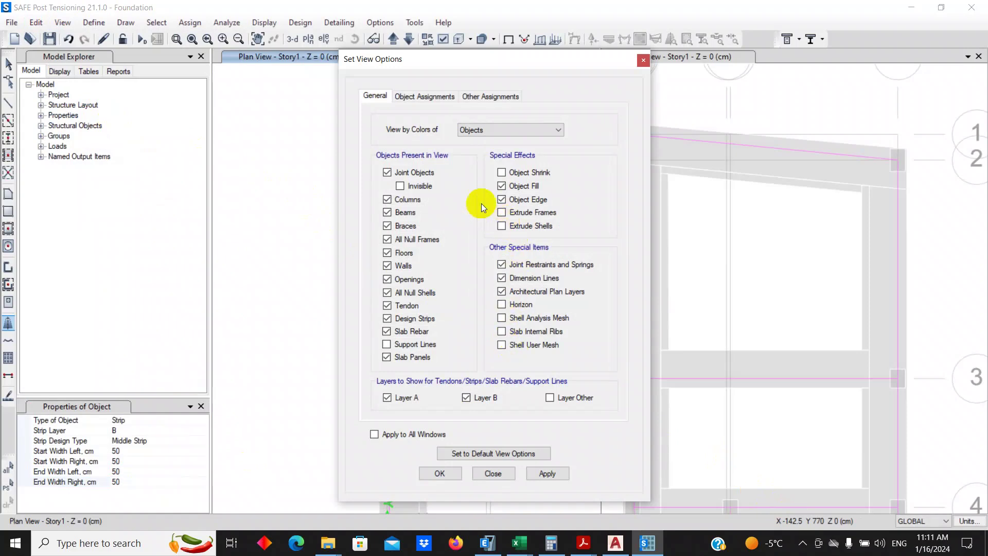
pyautogui.click(426, 97)
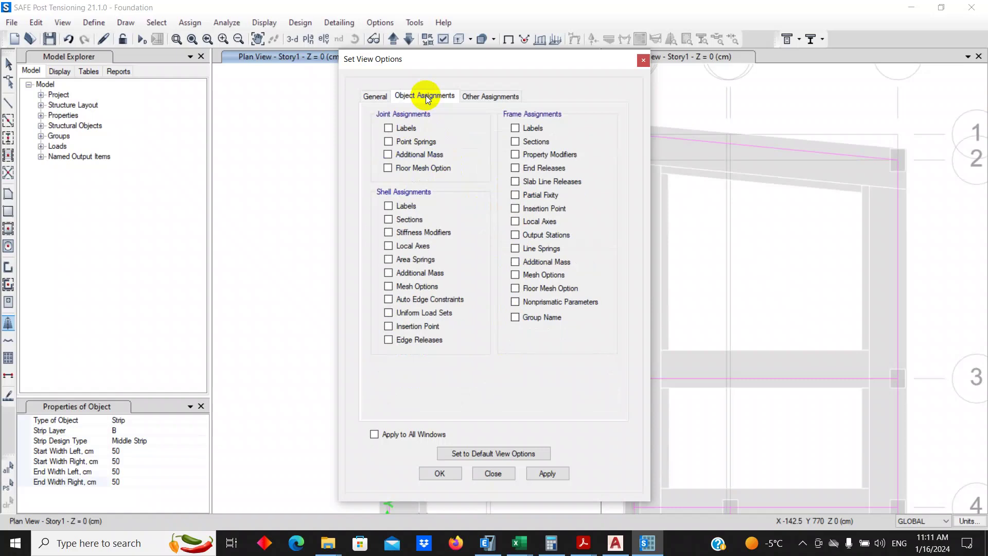
pyautogui.click(375, 96)
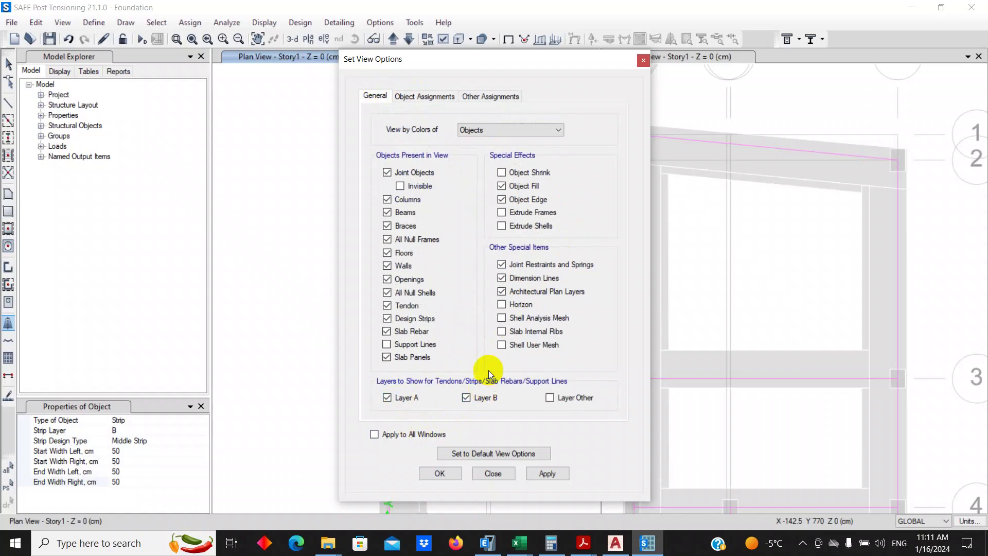
pyautogui.click(500, 95)
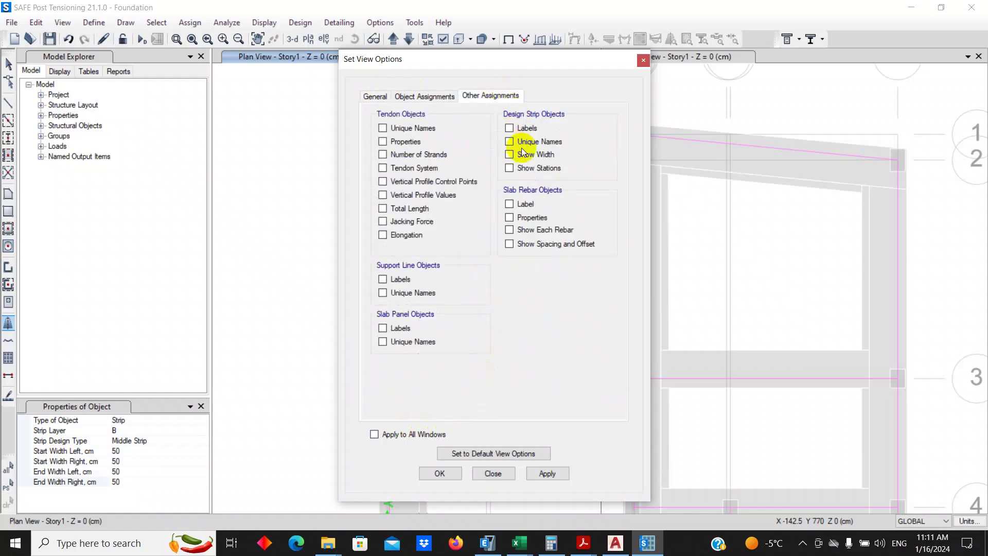
pyautogui.click(441, 472)
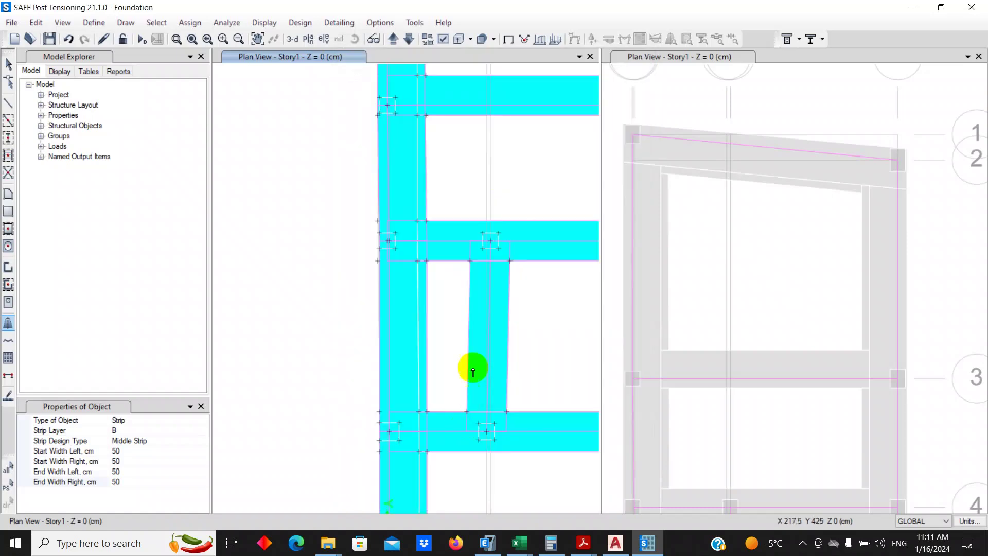
# Step: Examine how the strip widths cover the foundation and its A/B corner at grid 1, and select the perimeter strip
pyautogui.scroll(-3, 341, 278)
pyautogui.scroll(2, 362, 304)
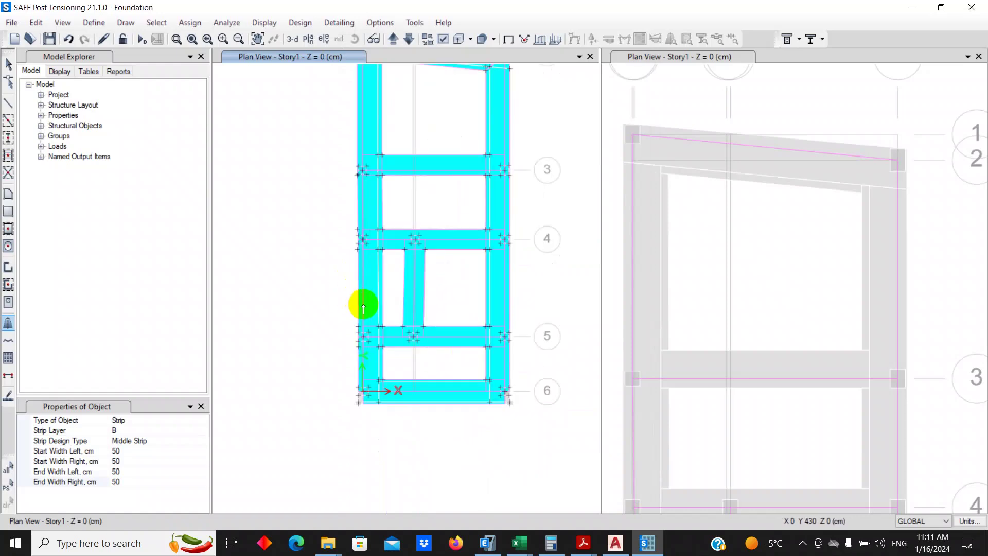
pyautogui.moveTo(452, 296); pyautogui.dragTo(441, 399, button='middle')
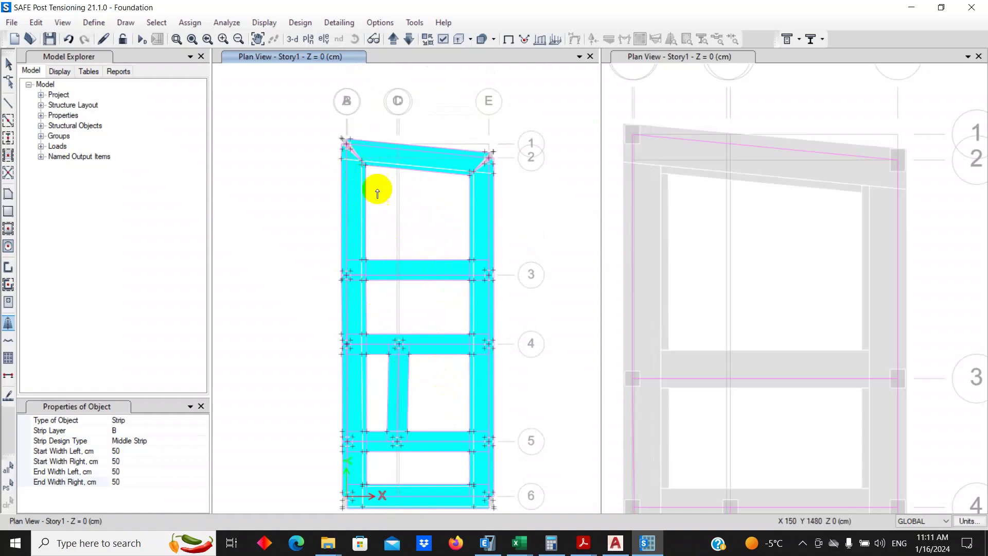
pyautogui.scroll(3, 349, 153)
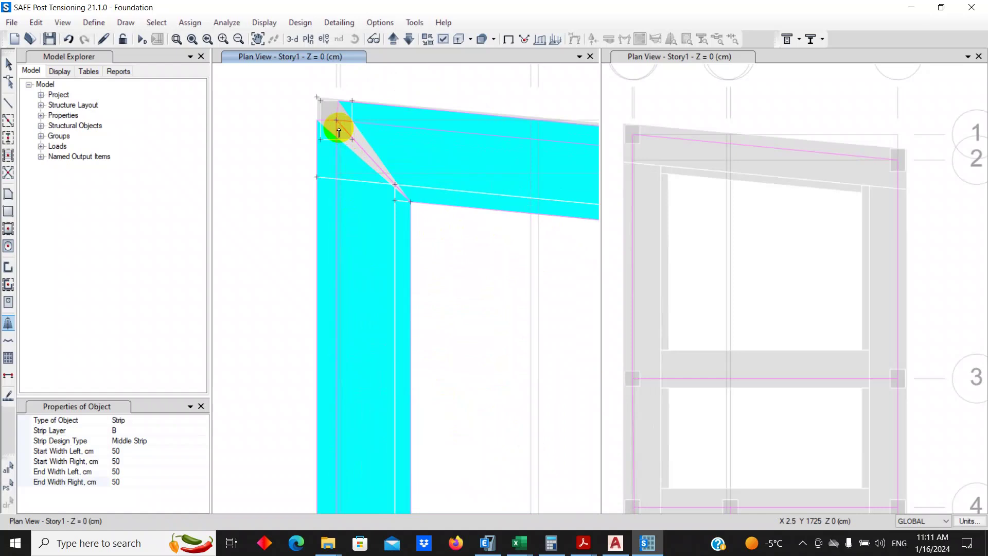
pyautogui.scroll(2, 343, 137)
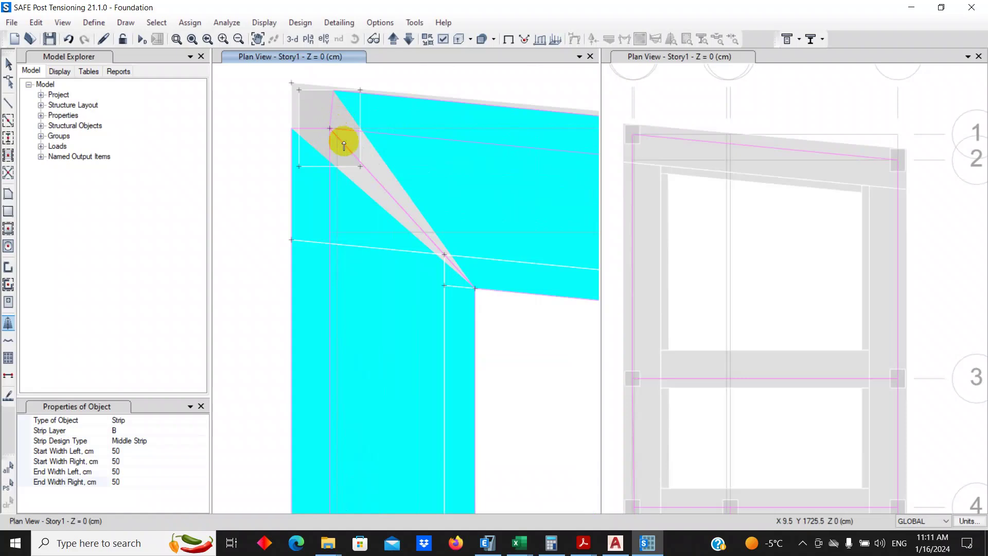
pyautogui.rightClick(359, 195)
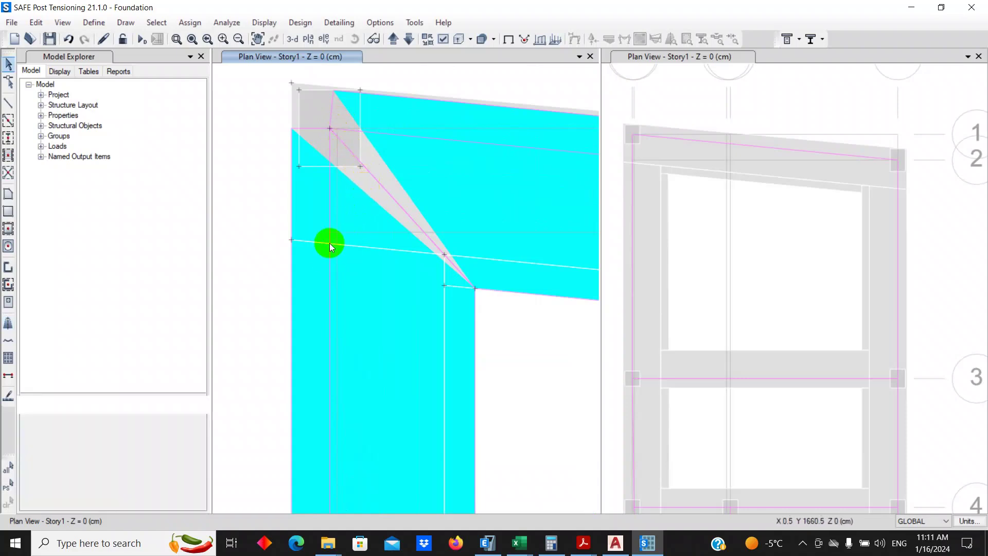
pyautogui.click(329, 264)
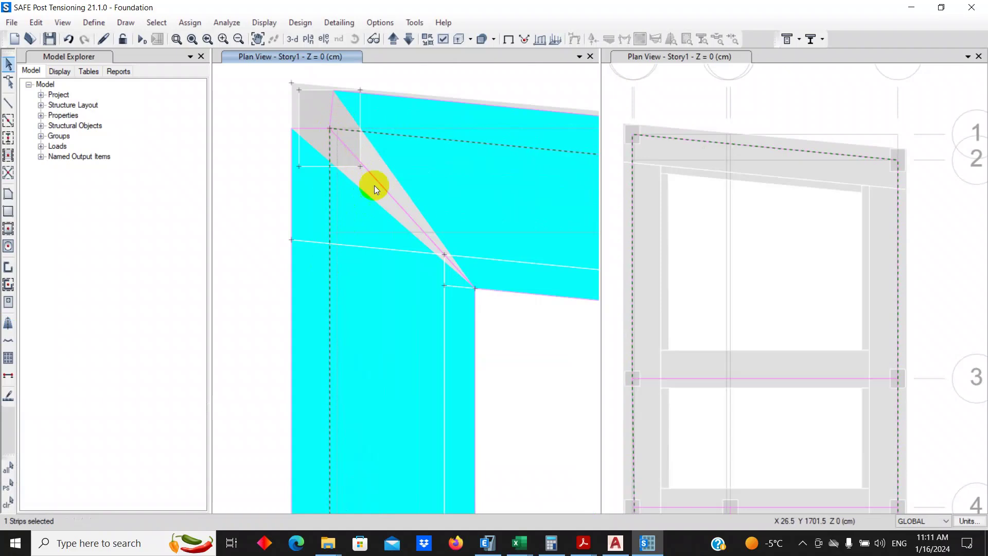
pyautogui.moveTo(347, 143); pyautogui.dragTo(295, 307, button='middle')
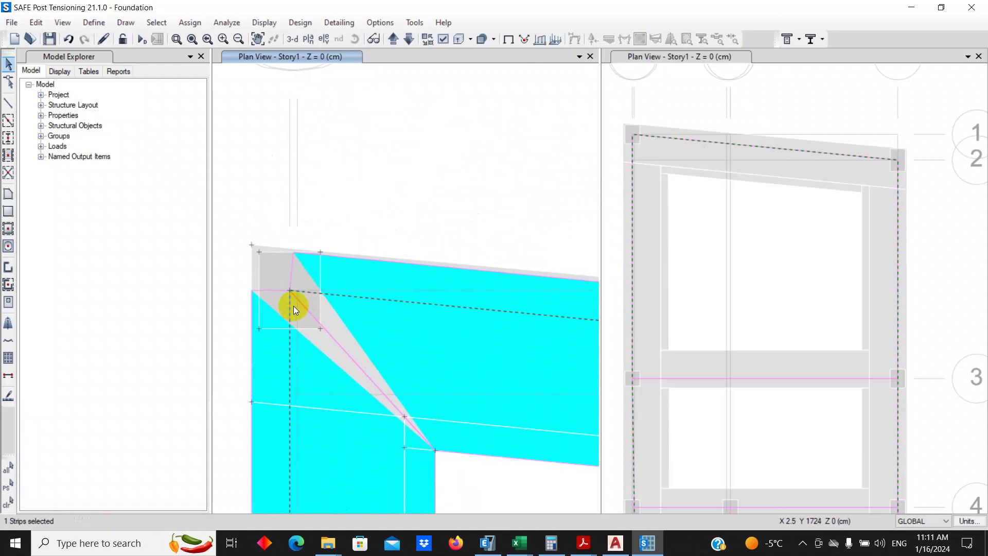
pyautogui.scroll(-2, 294, 270)
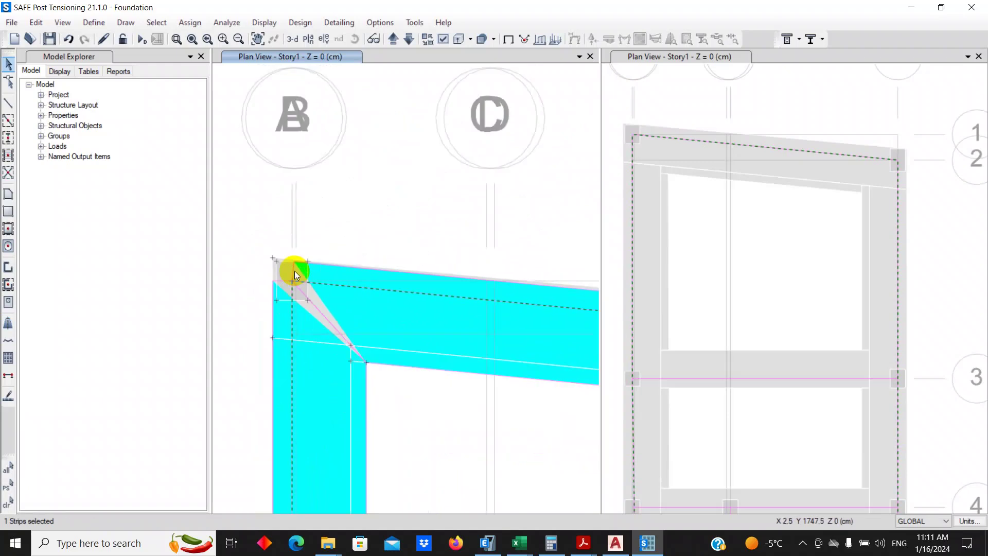
# Step: Review the start and end widths of each segment in the perimeter strip's geometry information
pyautogui.rightClick(291, 370)
pyautogui.click(392, 168)
pyautogui.scroll(-3, 526, 353)
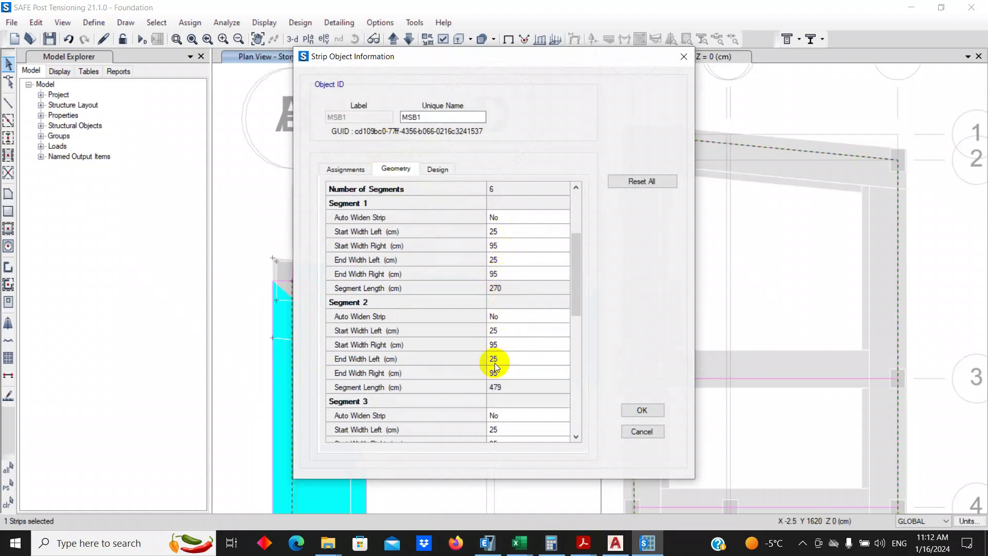
pyautogui.scroll(-1, 496, 383)
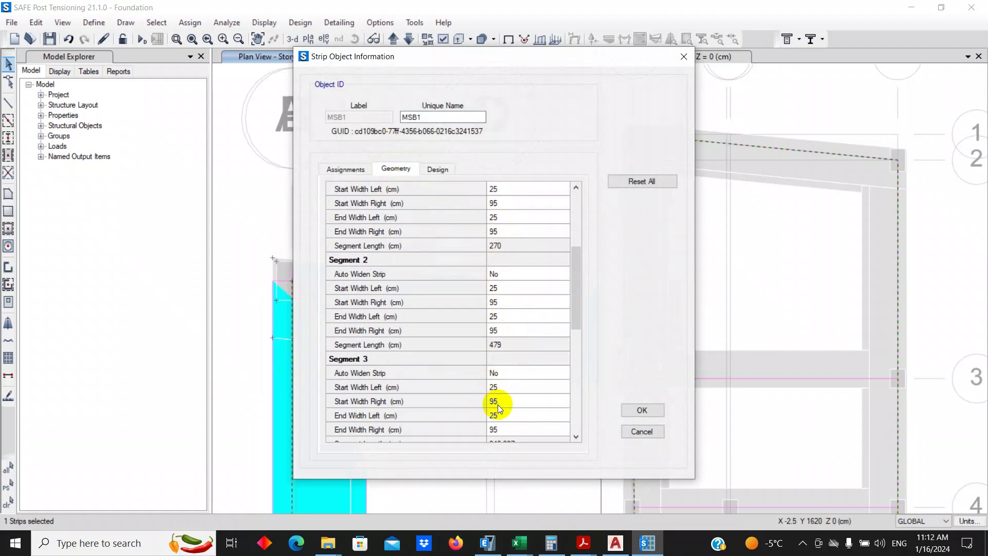
pyautogui.scroll(-3, 498, 405)
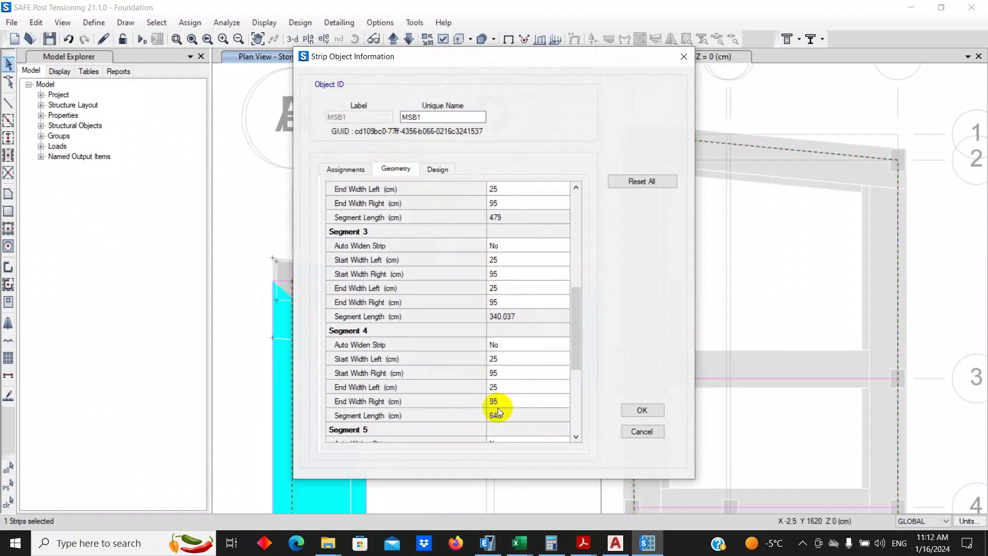
pyautogui.click(643, 412)
# Step: Examine the perimeter strip's segment joints at the A/B–1 corner and the E–2 corner of the foundation
pyautogui.scroll(-2, 288, 291)
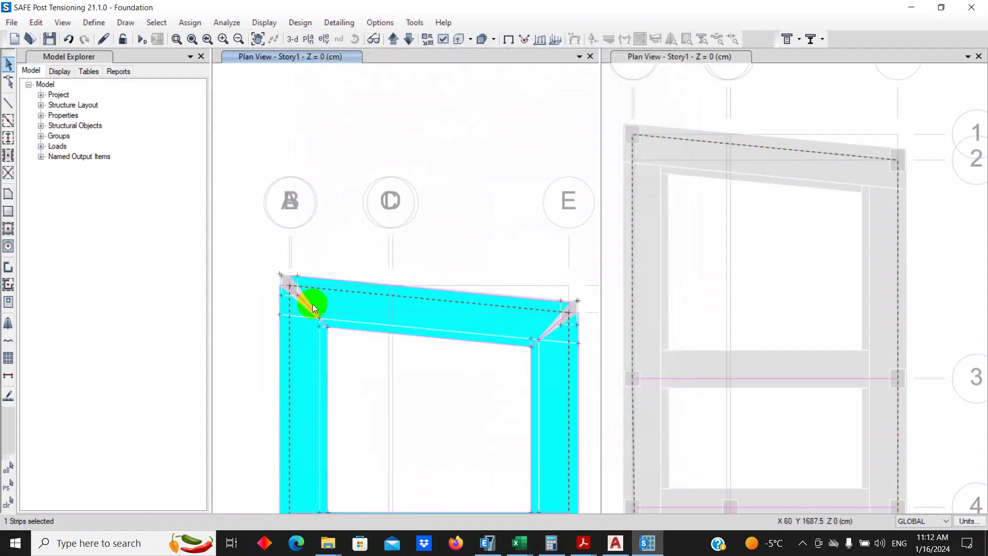
pyautogui.scroll(2, 332, 334)
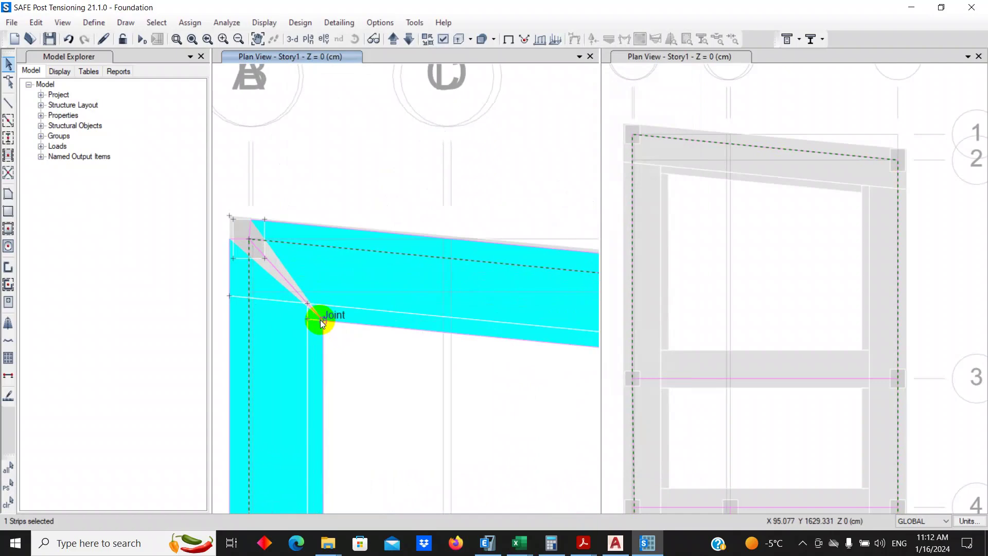
pyautogui.moveTo(320, 320); pyautogui.dragTo(320, 319)
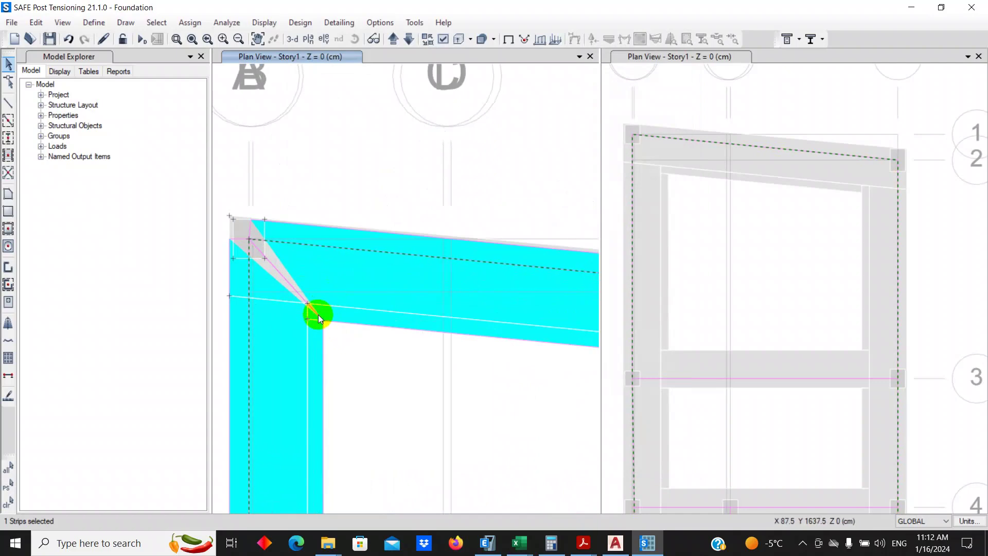
pyautogui.click(274, 266)
pyautogui.click(274, 266)
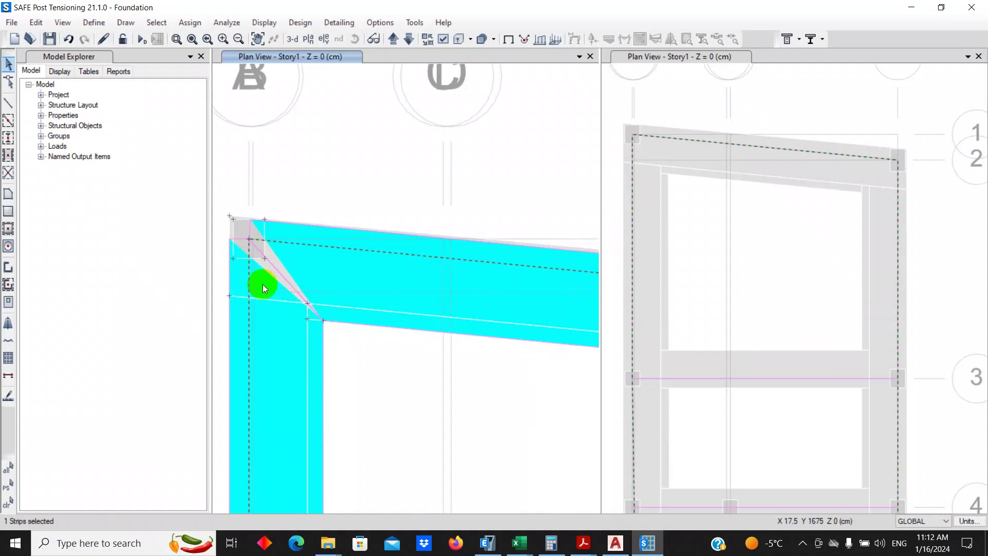
pyautogui.scroll(-2, 262, 296)
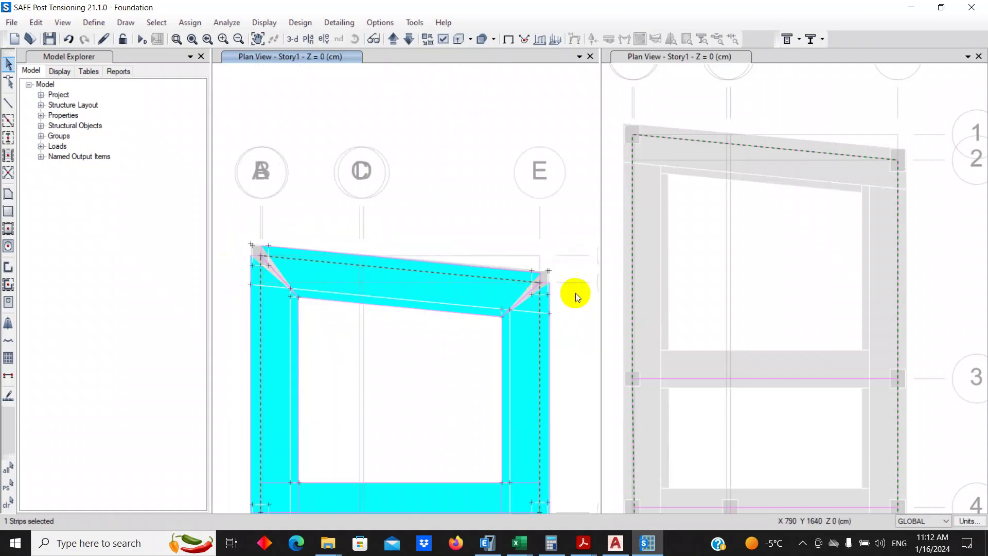
pyautogui.scroll(2, 538, 281)
pyautogui.scroll(2, 523, 262)
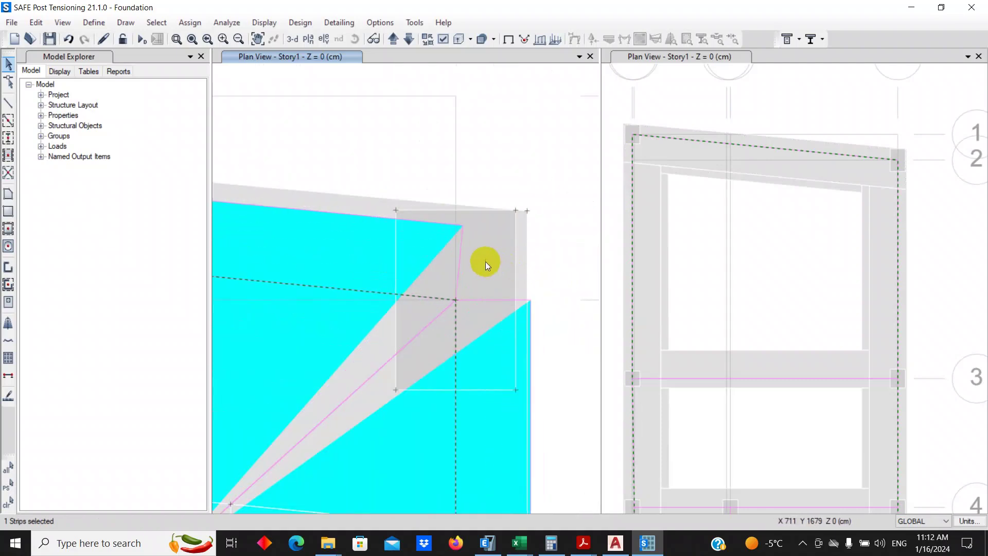
pyautogui.scroll(-2, 483, 261)
pyautogui.scroll(-2, 464, 247)
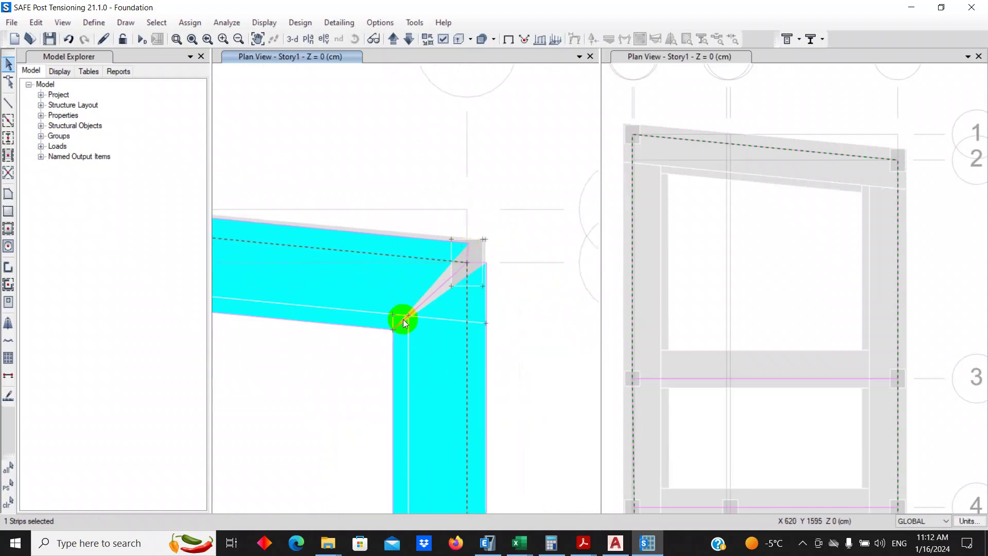
pyautogui.scroll(-3, 467, 252)
pyautogui.scroll(3, 470, 253)
pyautogui.scroll(2, 471, 252)
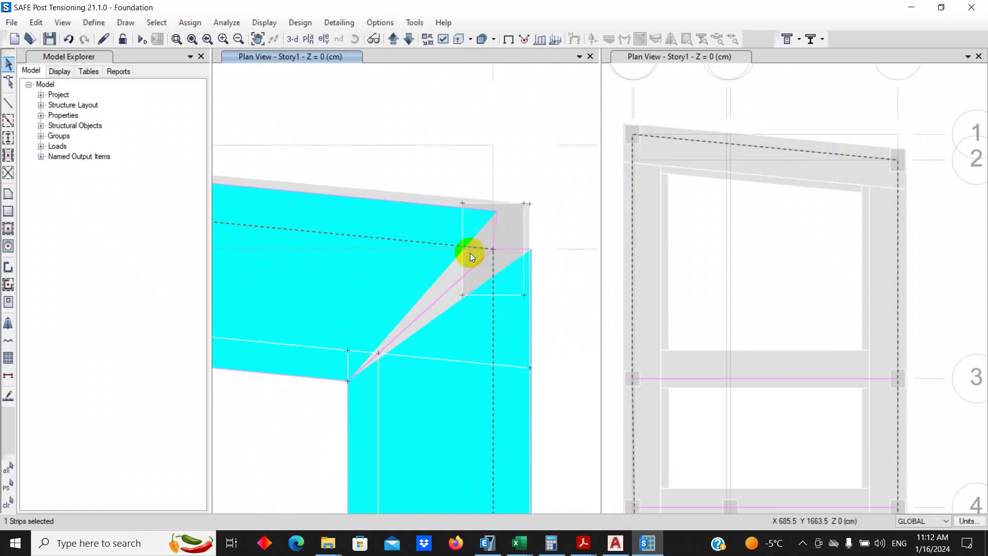
pyautogui.moveTo(480, 226); pyautogui.dragTo(481, 264)
pyautogui.click(490, 295)
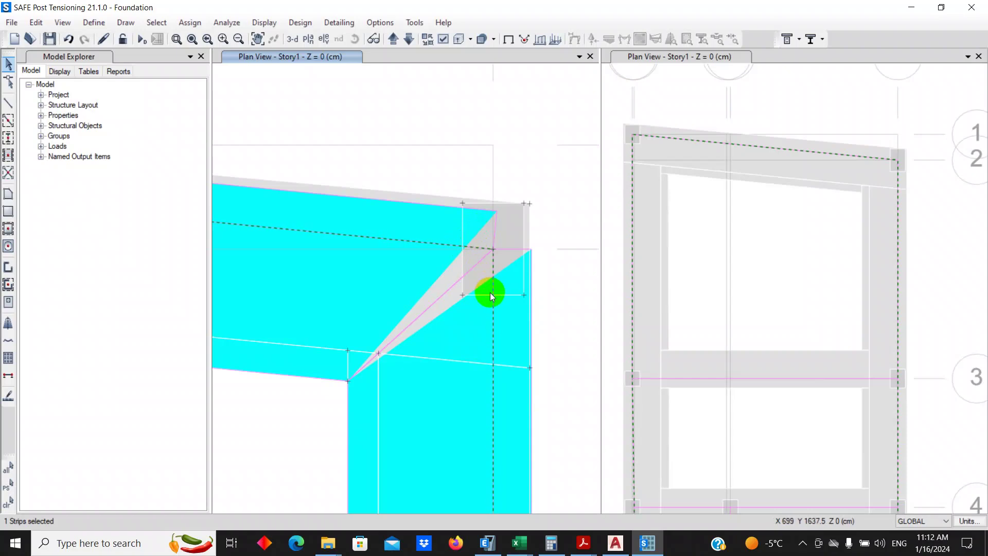
# Step: Examine how the perimeter strip covers the foundation at the E–6 corner and at the A–6 corner near the origin
pyautogui.scroll(-2, 499, 187)
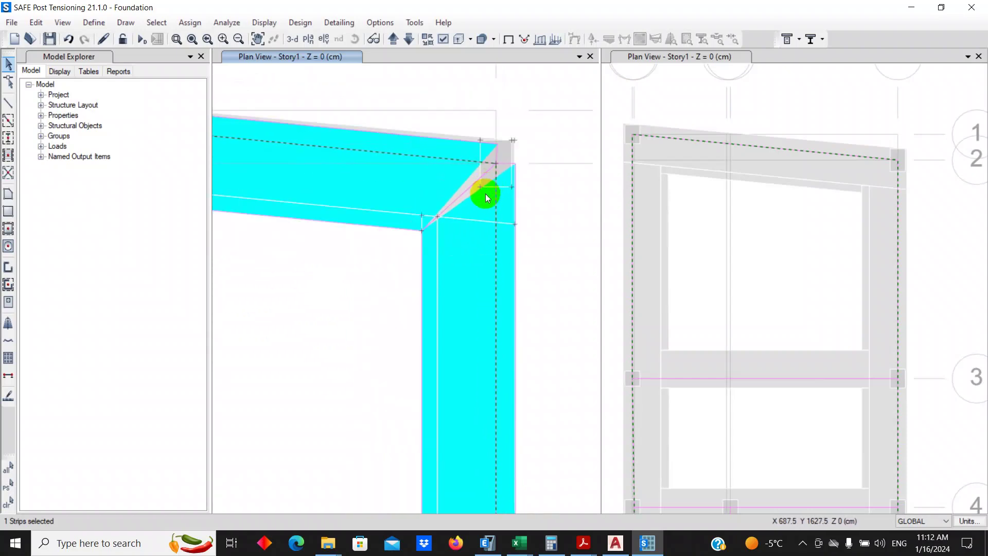
pyautogui.scroll(-3, 483, 219)
pyautogui.moveTo(477, 279); pyautogui.dragTo(490, 143, button='middle')
pyautogui.scroll(4, 491, 143)
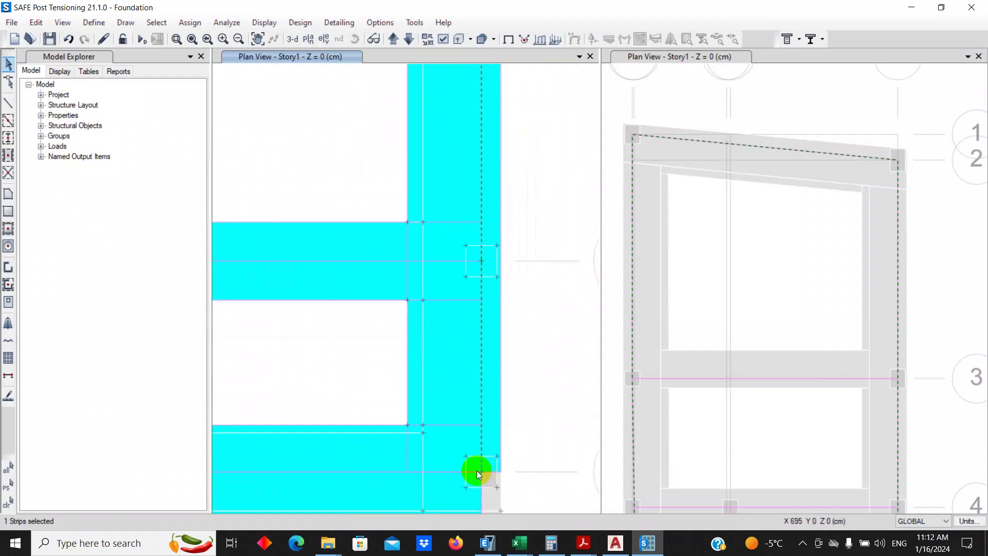
pyautogui.moveTo(474, 471); pyautogui.dragTo(457, 413, button='middle')
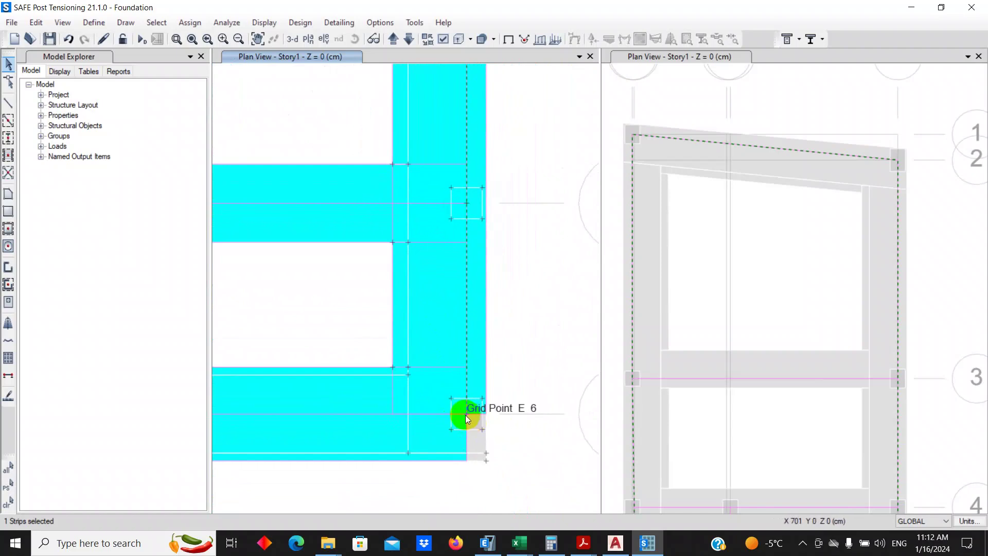
pyautogui.scroll(-2, 464, 417)
pyautogui.moveTo(404, 421); pyautogui.dragTo(532, 439, button='middle')
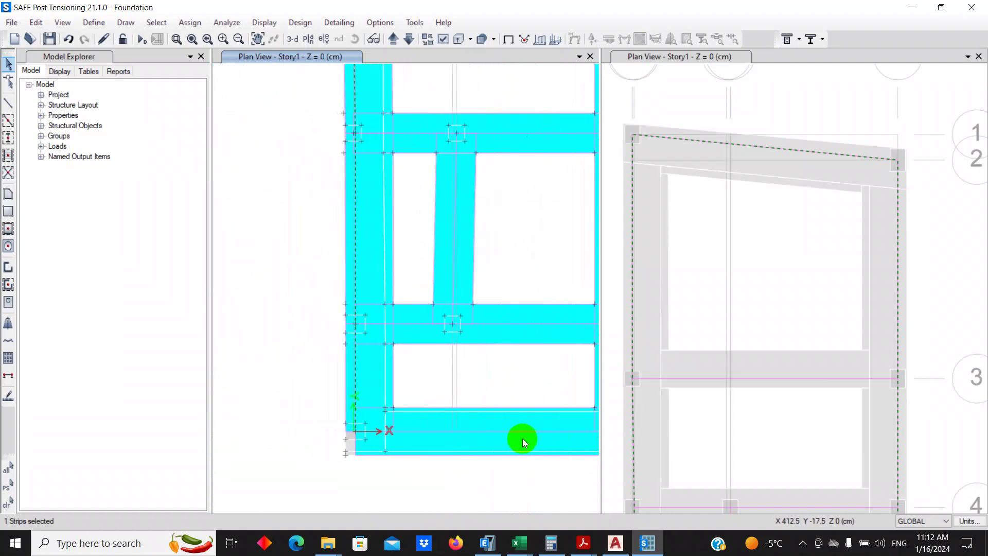
pyautogui.scroll(3, 366, 440)
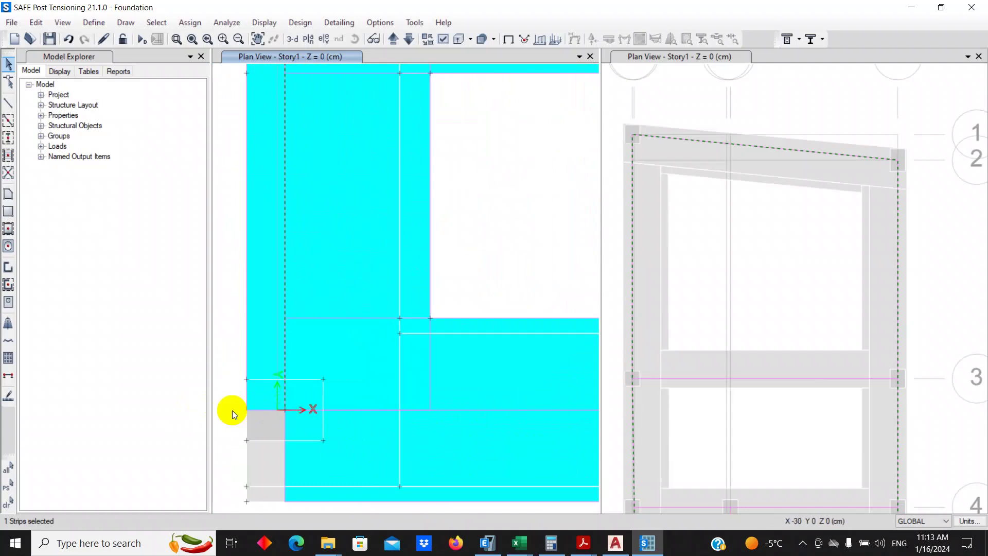
pyautogui.scroll(-5, 300, 431)
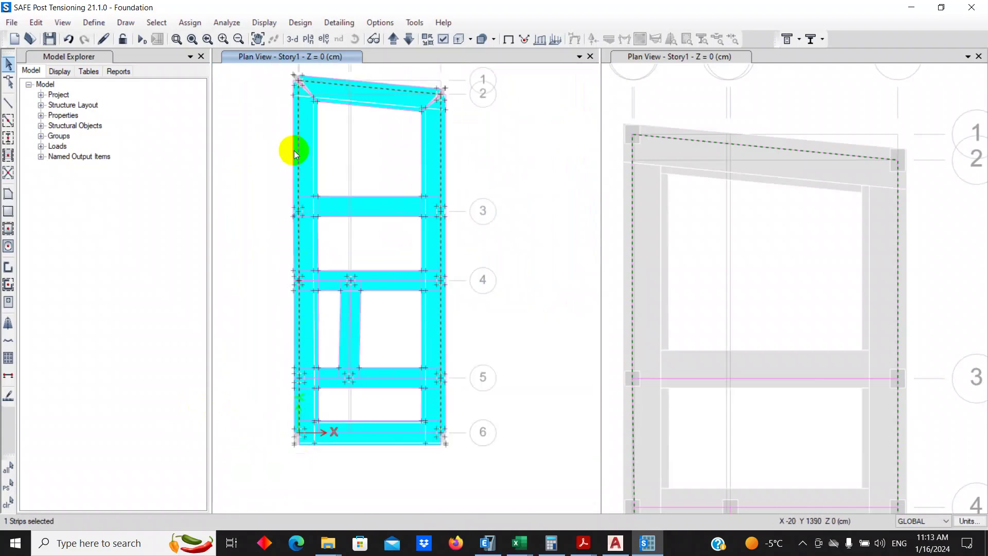
# Step: Examine the perimeter strip's joint and its coverage of the foundation around grid point A–1
pyautogui.moveTo(294, 150); pyautogui.dragTo(287, 331, button='middle')
pyautogui.scroll(5, 290, 319)
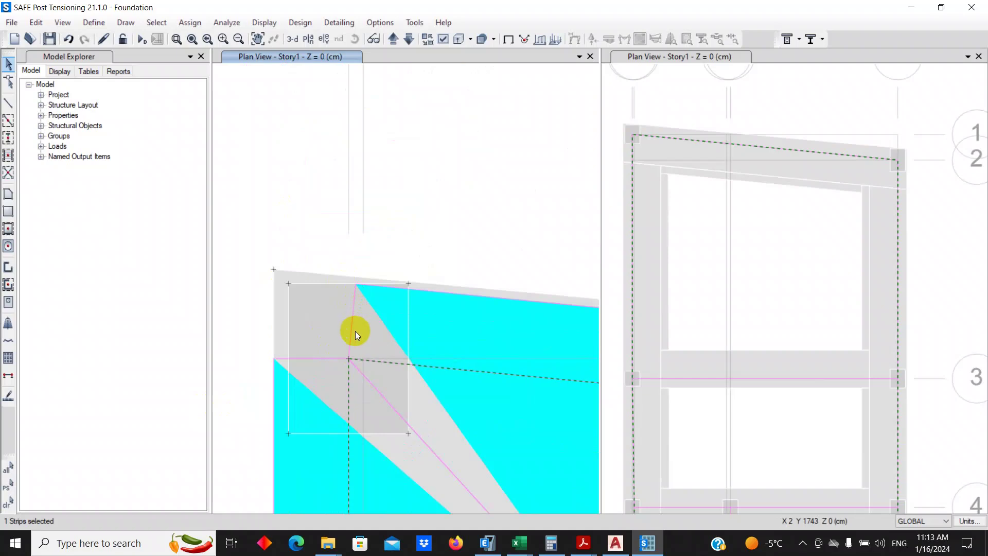
pyautogui.scroll(-2, 312, 301)
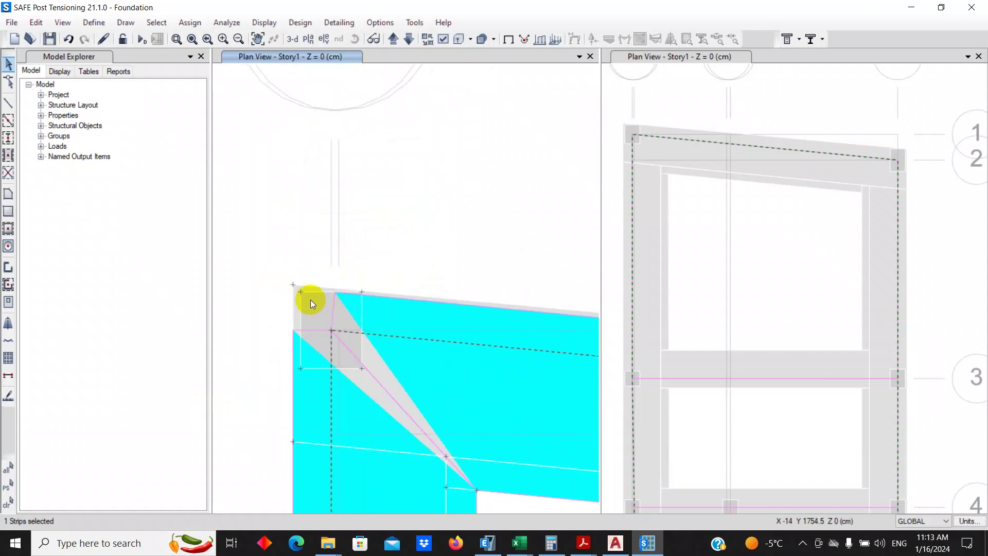
pyautogui.scroll(-1, 310, 302)
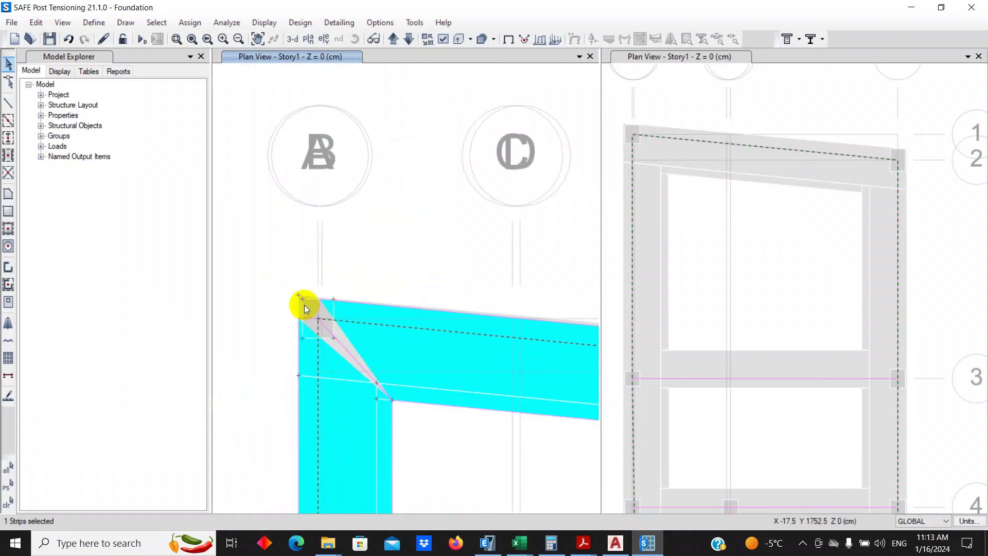
pyautogui.scroll(2, 308, 313)
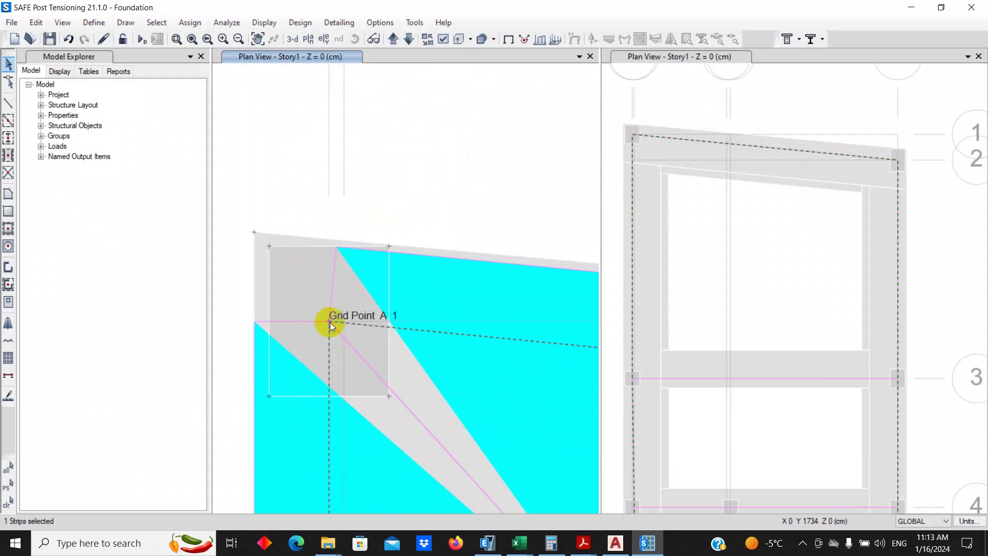
pyautogui.scroll(-1, 326, 316)
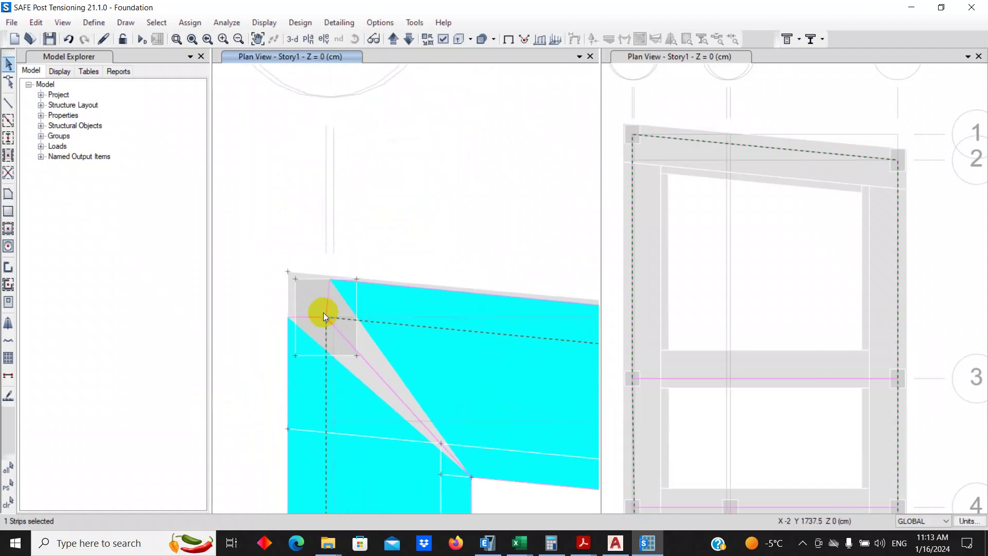
pyautogui.click(346, 360)
pyautogui.click(335, 357)
pyautogui.scroll(1, 315, 360)
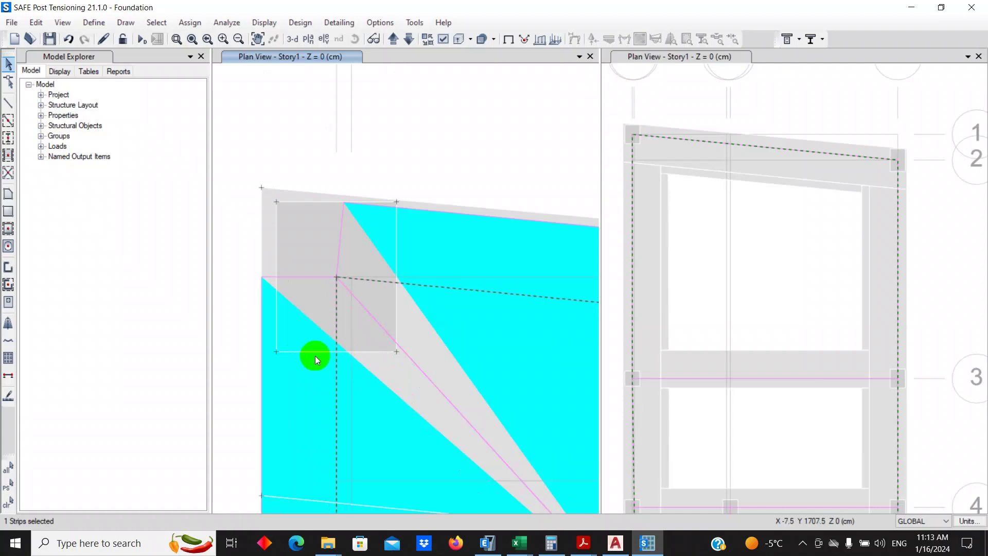
pyautogui.scroll(-1, 348, 324)
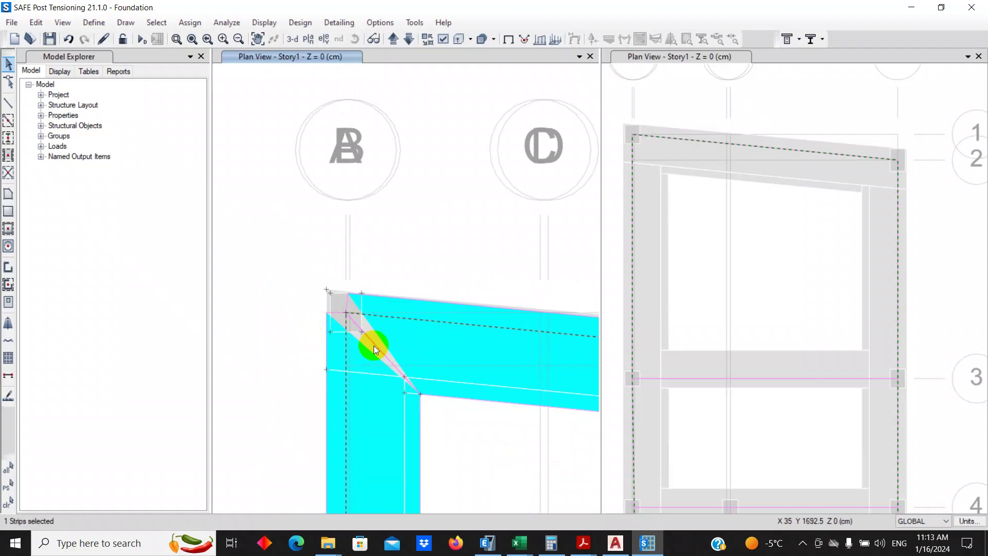
pyautogui.moveTo(373, 345); pyautogui.dragTo(334, 263, button='middle')
pyautogui.scroll(-1, 334, 264)
pyautogui.scroll(-1, 354, 289)
pyautogui.moveTo(373, 313); pyautogui.dragTo(410, 214, button='middle')
pyautogui.moveTo(406, 259); pyautogui.dragTo(413, 291, button='middle')
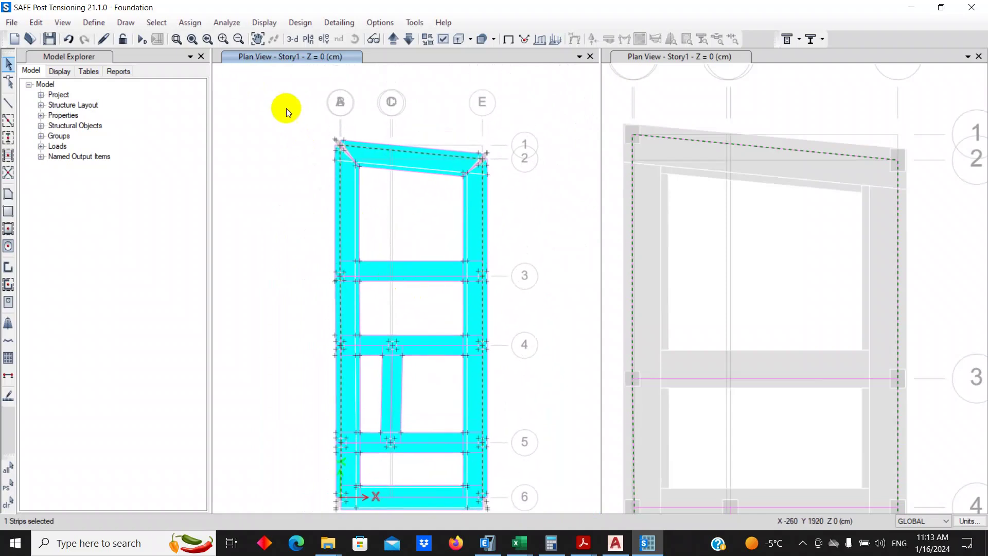
pyautogui.scroll(1, 349, 149)
pyautogui.scroll(5, 350, 150)
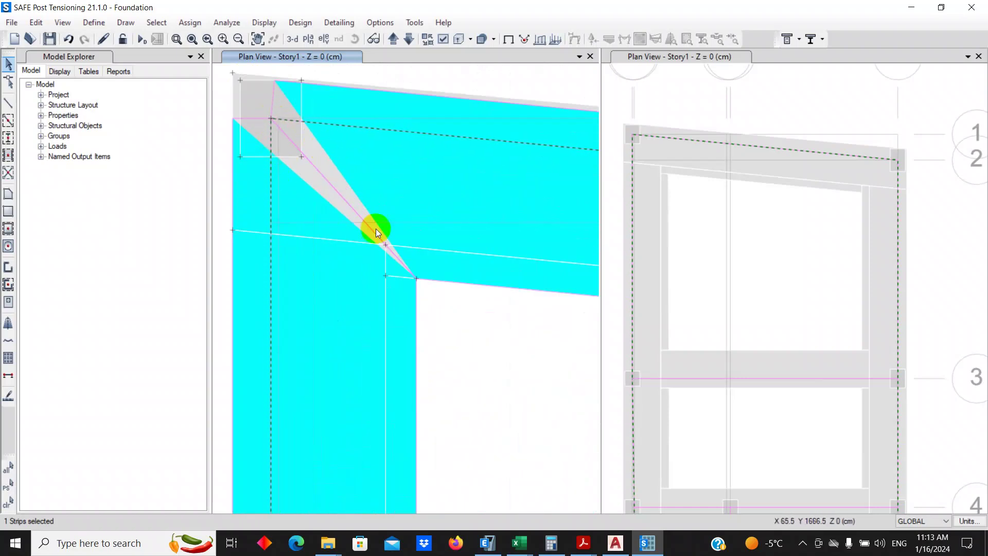
# Step: Clear the selection of the perimeter strip at the A–1 corner
pyautogui.click(415, 301)
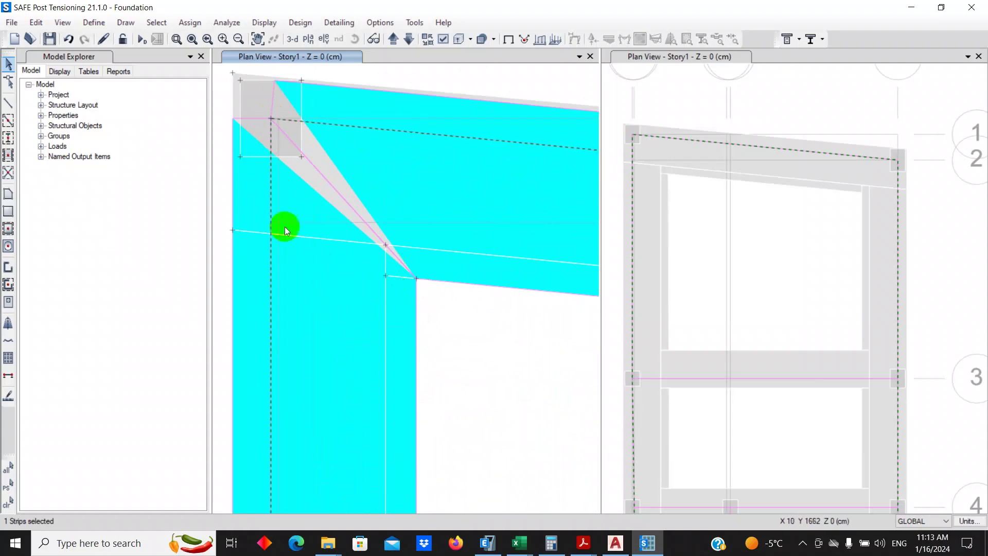
pyautogui.scroll(-2, 281, 138)
pyautogui.click(288, 187)
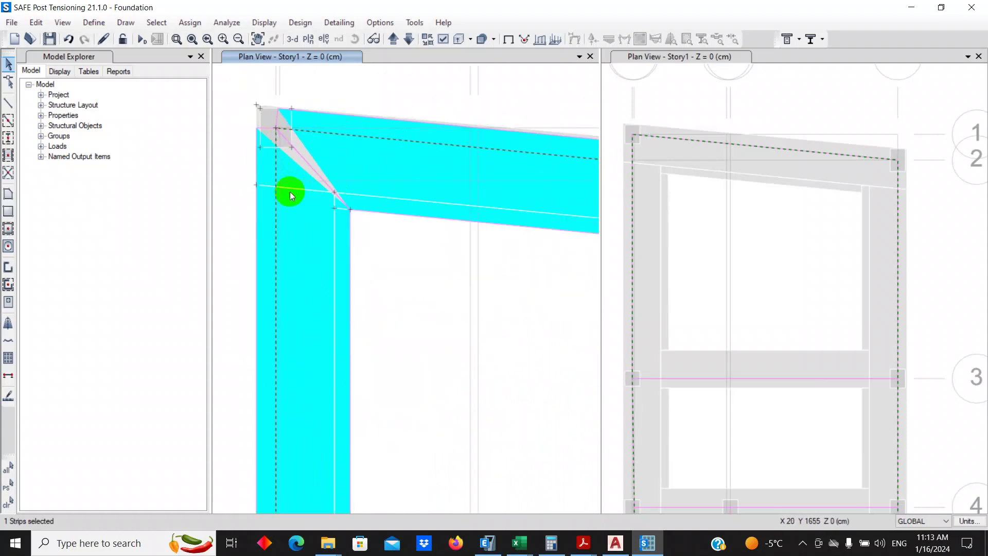
pyautogui.moveTo(276, 134)
pyautogui.mouseDown()
pyautogui.moveTo(279, 125)
pyautogui.moveTo(277, 214)
pyautogui.mouseUp()
pyautogui.click(275, 212)
pyautogui.click(276, 212)
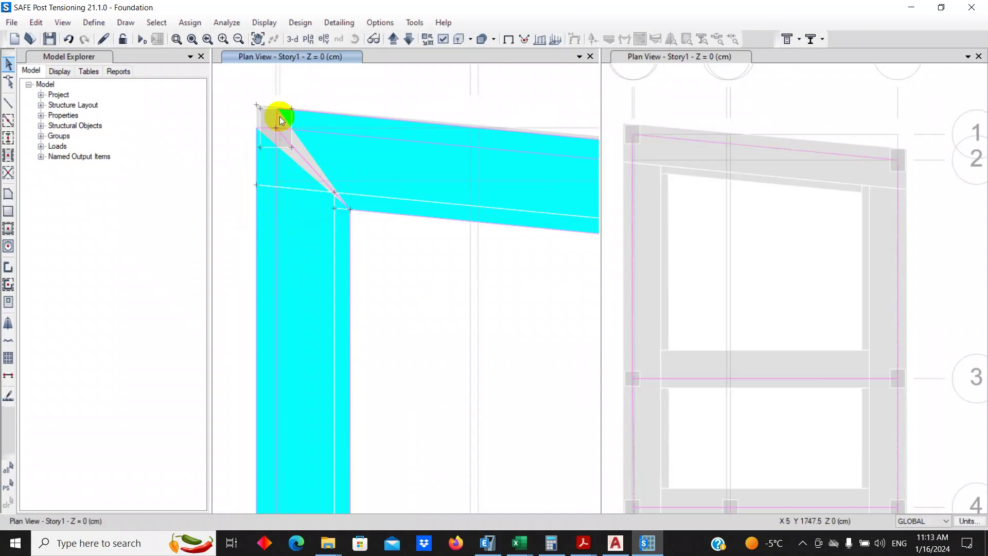
pyautogui.moveTo(275, 129)
pyautogui.mouseDown()
pyautogui.moveTo(276, 207)
pyautogui.moveTo(291, 196)
pyautogui.mouseUp()
pyautogui.click(276, 207)
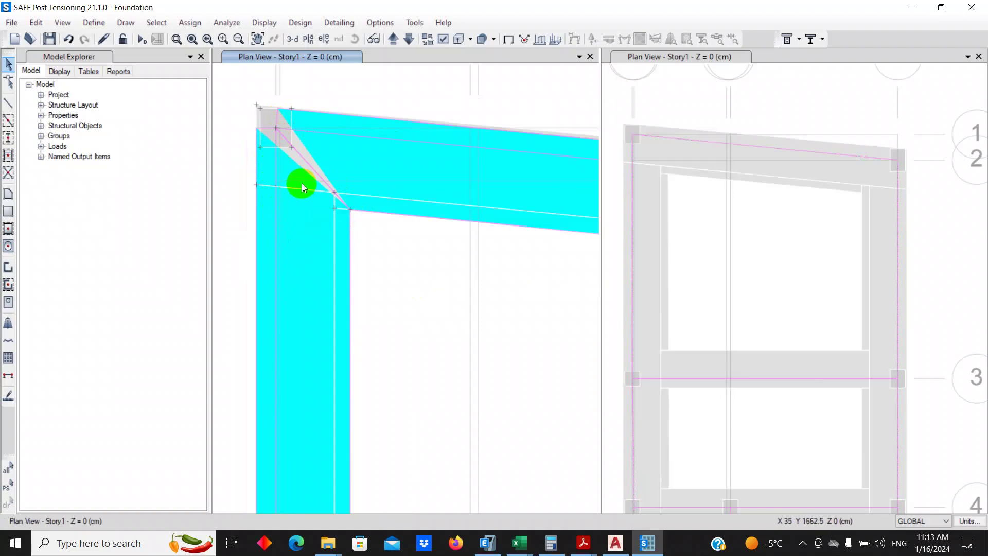
pyautogui.scroll(-1, 301, 186)
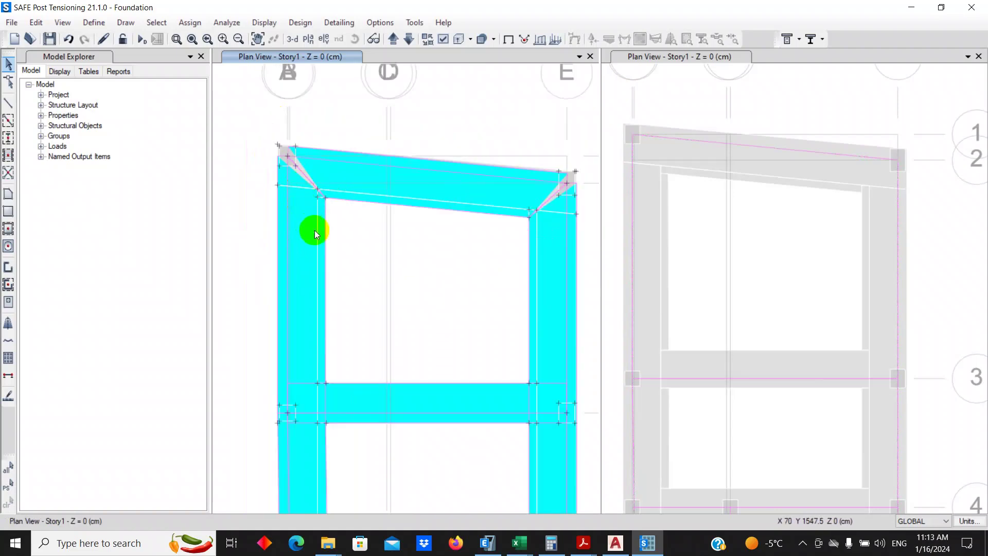
pyautogui.moveTo(315, 234)
pyautogui.mouseDown(button='middle')
pyautogui.moveTo(301, 210)
pyautogui.moveTo(313, 181)
pyautogui.mouseUp(button='middle')
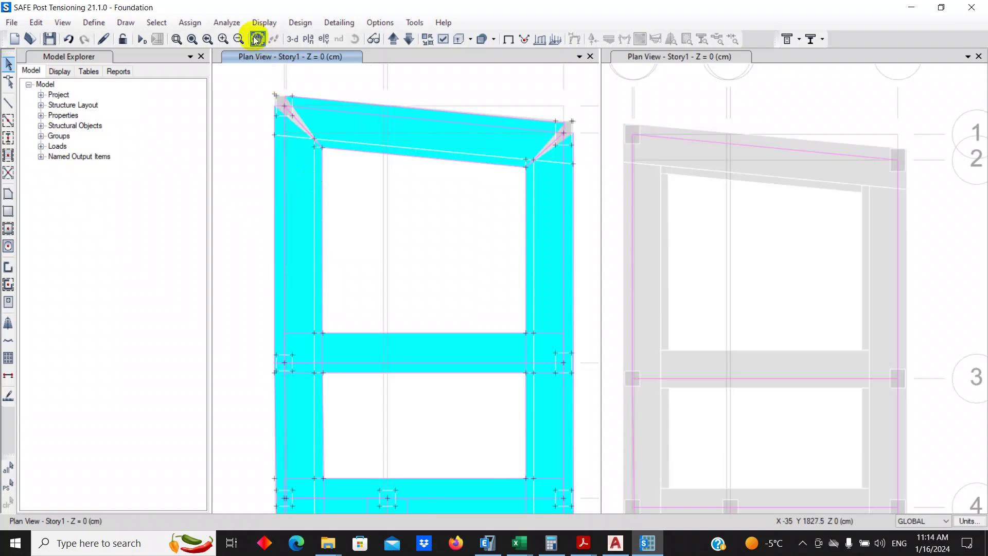
# Step: Set the approximate maximum size of the automatic rectangular mesh for walls to 50 cm
pyautogui.click(227, 22)
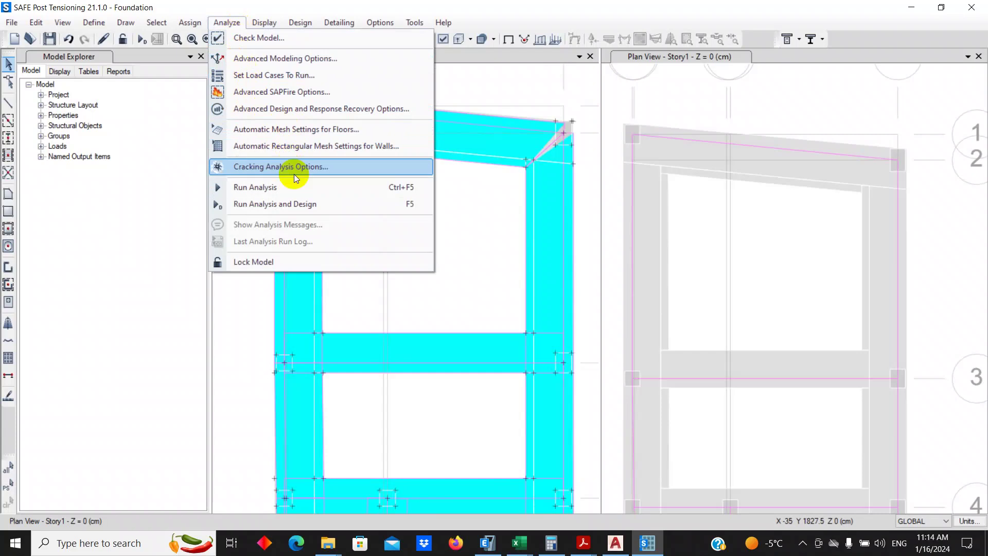
pyautogui.click(302, 147)
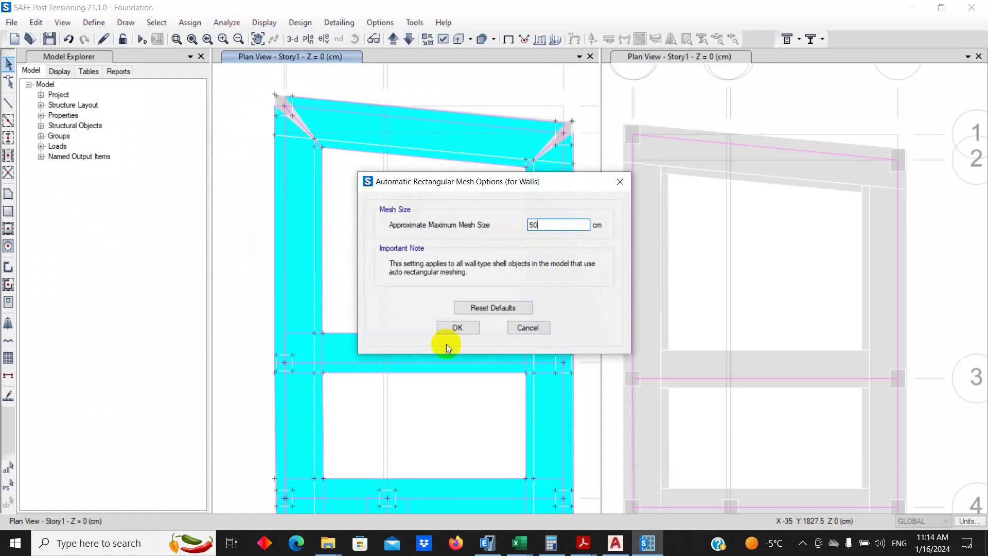
pyautogui.click(448, 329)
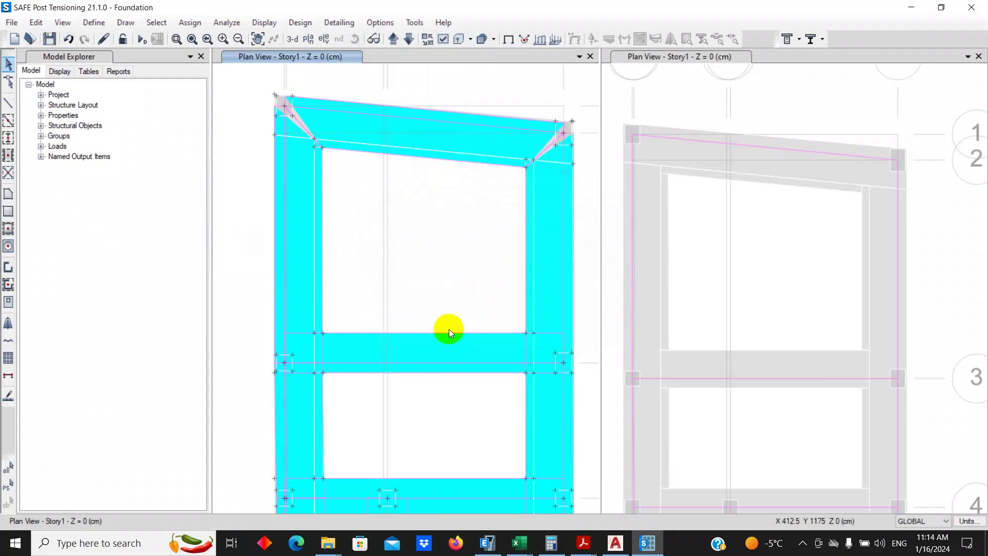
# Step: Turn on the Shell Analysis Mesh display in the active plan view
pyautogui.click(62, 26)
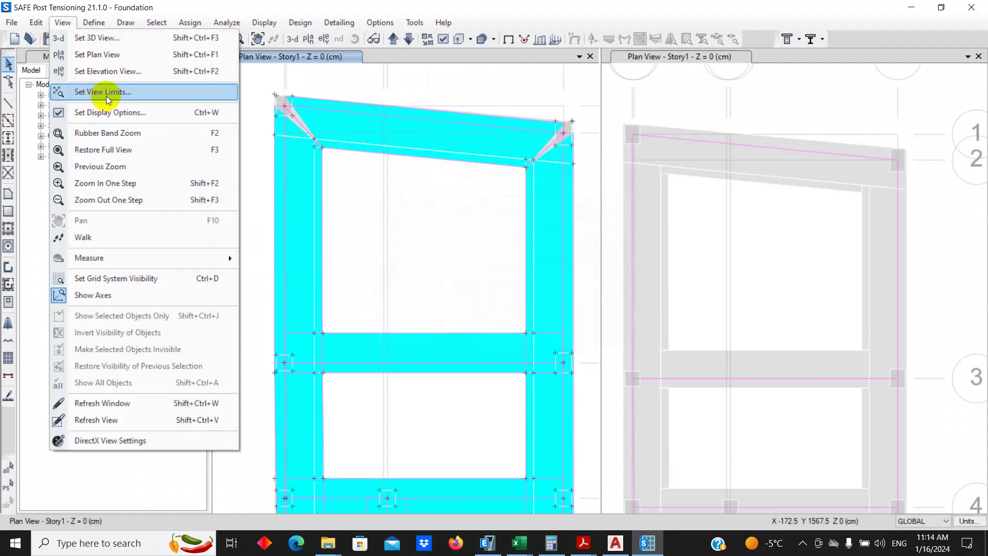
pyautogui.click(110, 111)
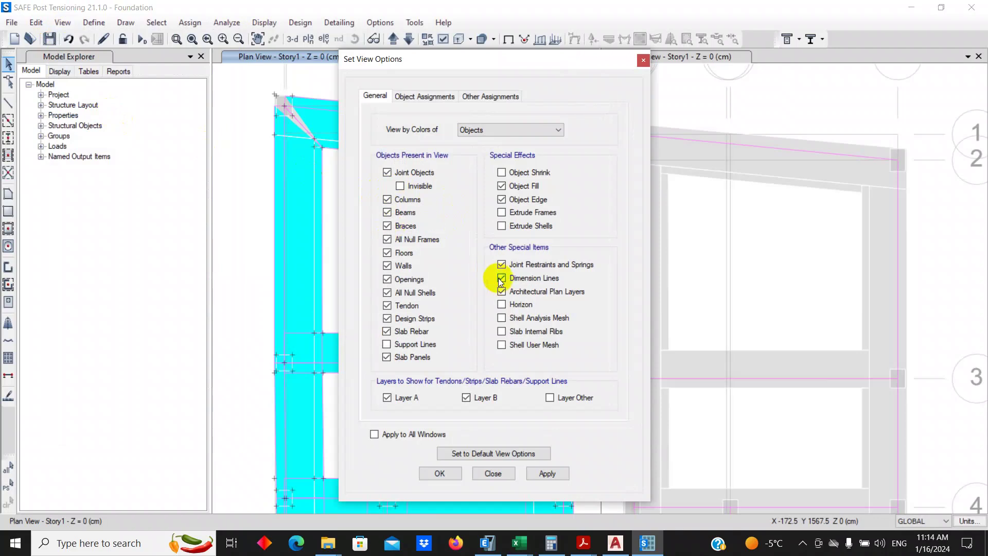
pyautogui.click(538, 316)
pyautogui.click(441, 472)
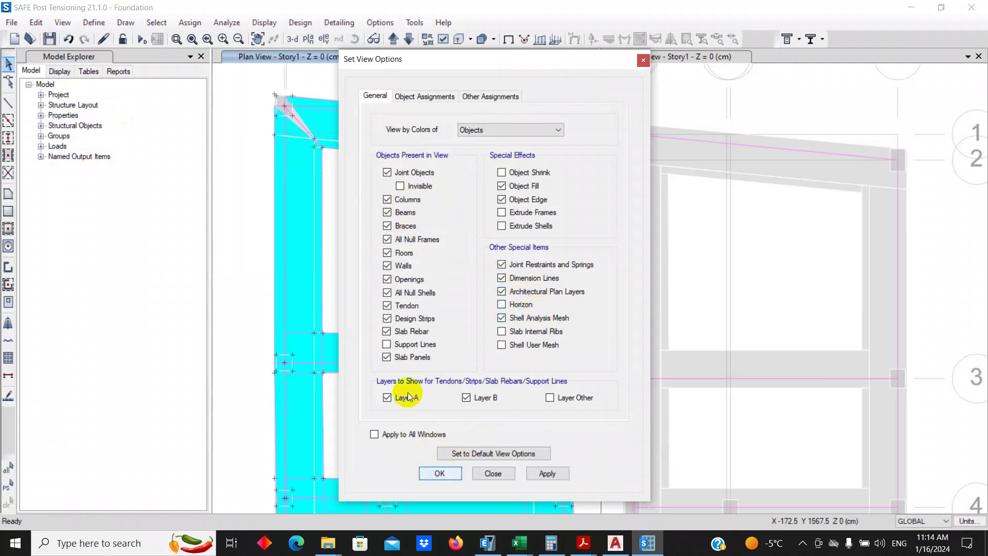
# Step: Examine the shell analysis mesh along the foundation strips and at the strip intersections on grid E
pyautogui.scroll(-2, 375, 270)
pyautogui.scroll(1, 396, 301)
pyautogui.scroll(3, 396, 301)
pyautogui.scroll(-4, 383, 335)
pyautogui.scroll(4, 466, 309)
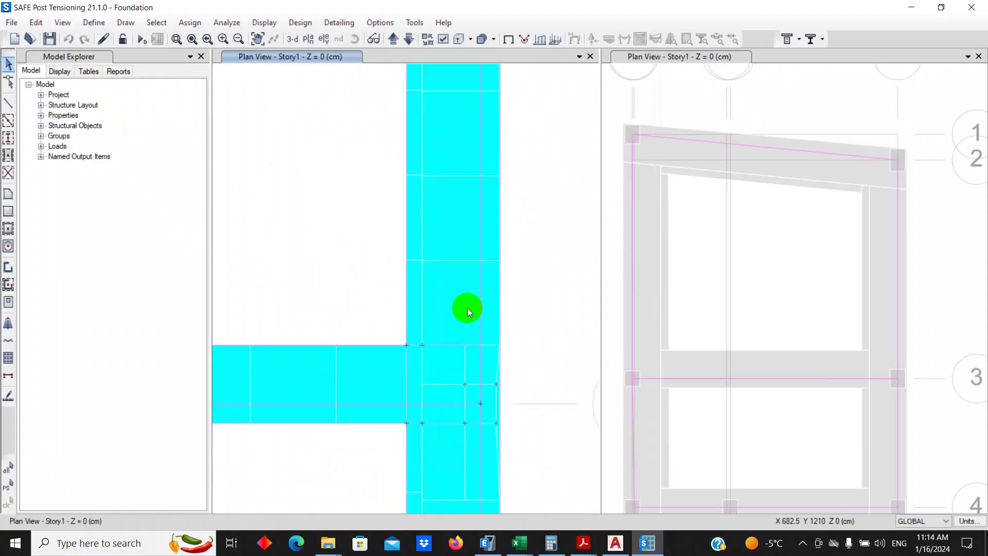
pyautogui.scroll(-4, 407, 286)
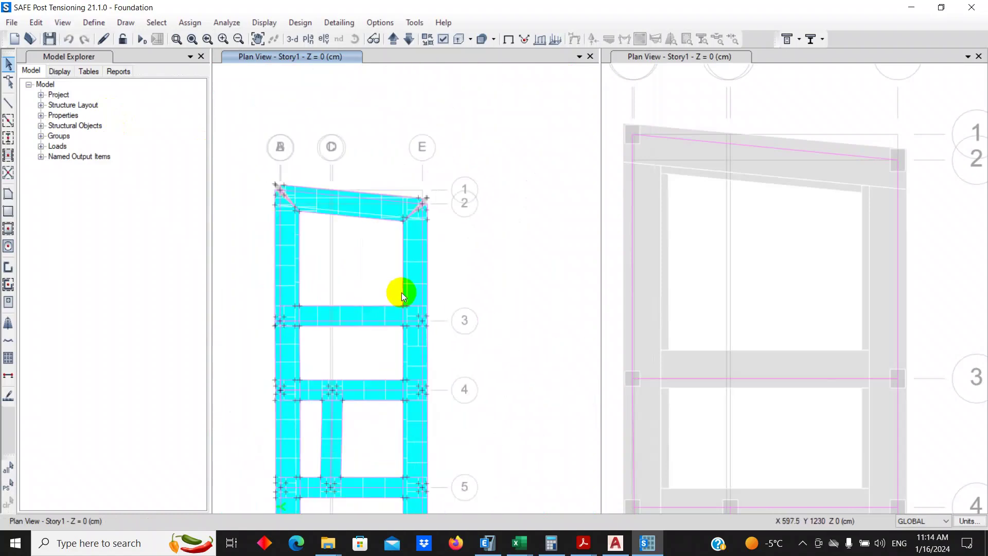
pyautogui.scroll(4, 404, 314)
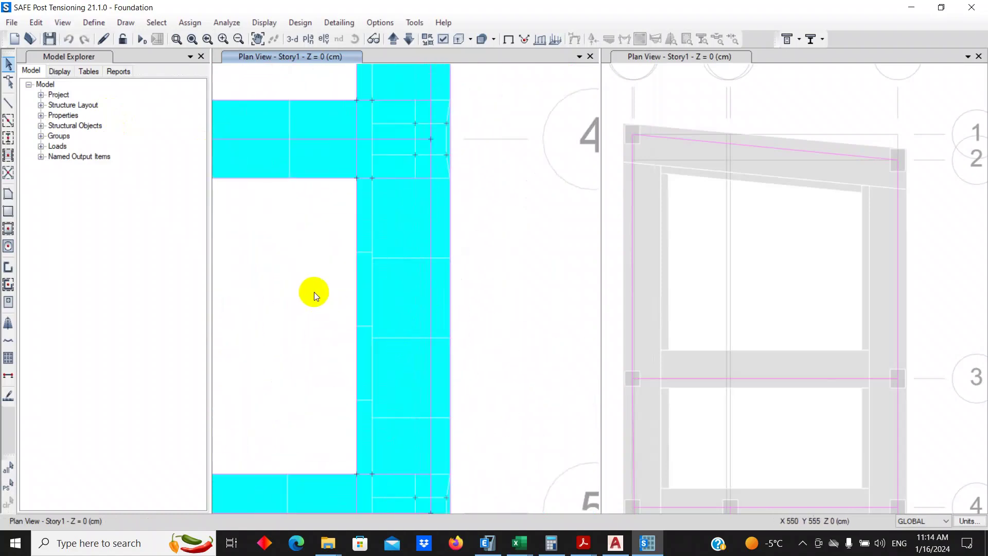
pyautogui.scroll(-2, 417, 323)
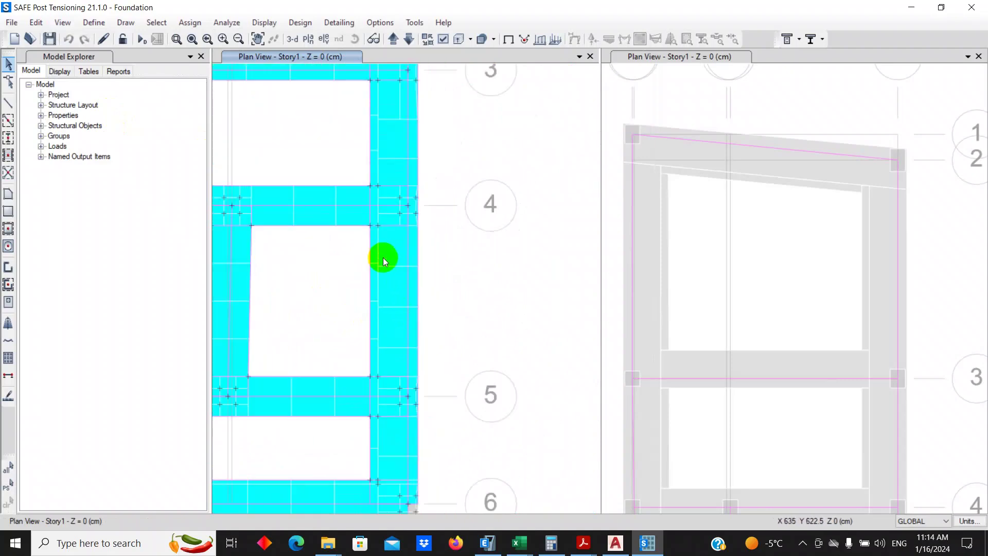
pyautogui.scroll(4, 400, 152)
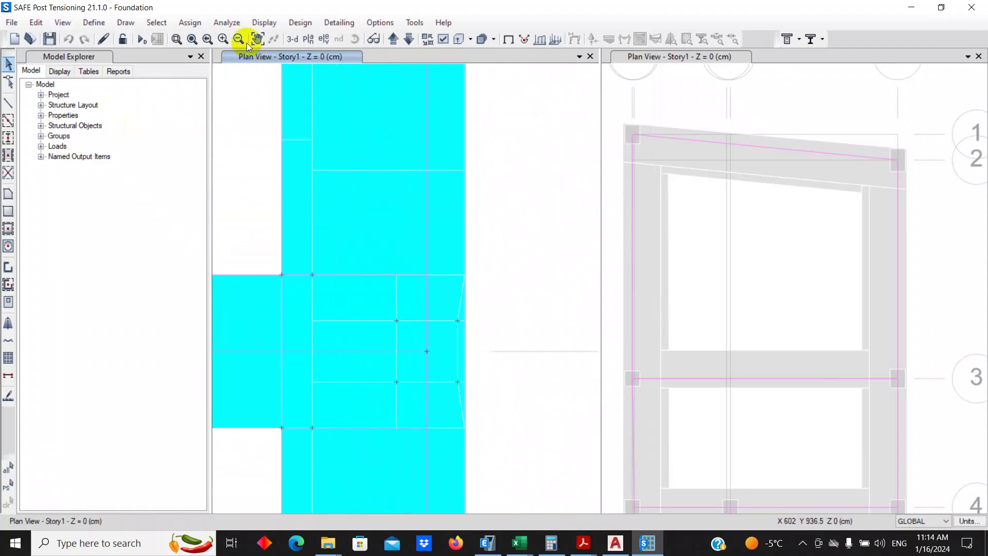
# Step: Set the automatic floor mesh to General Mesh with a 50 cm approximate maximum size and inspect the resulting slab mesh
pyautogui.click(228, 24)
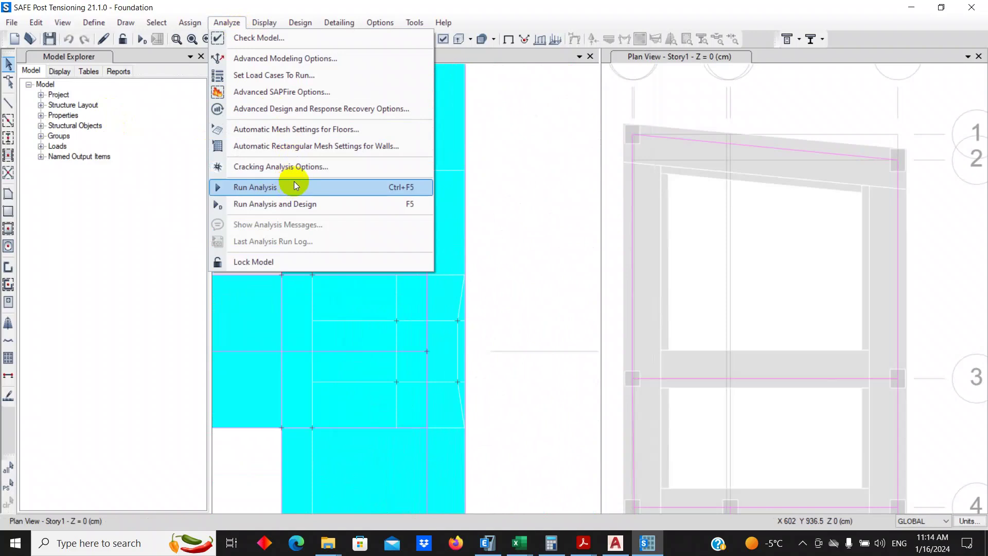
pyautogui.click(301, 131)
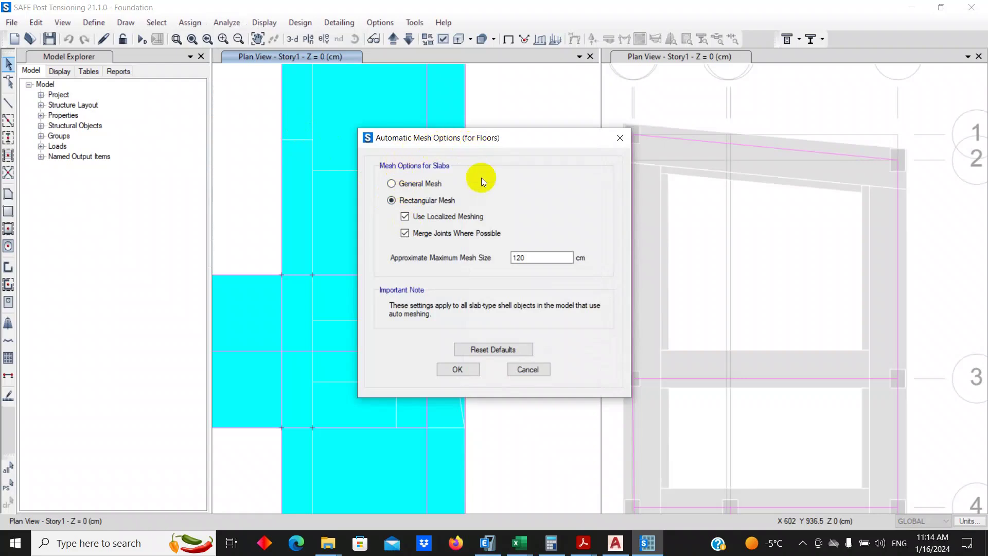
pyautogui.moveTo(530, 260); pyautogui.dragTo(405, 260)
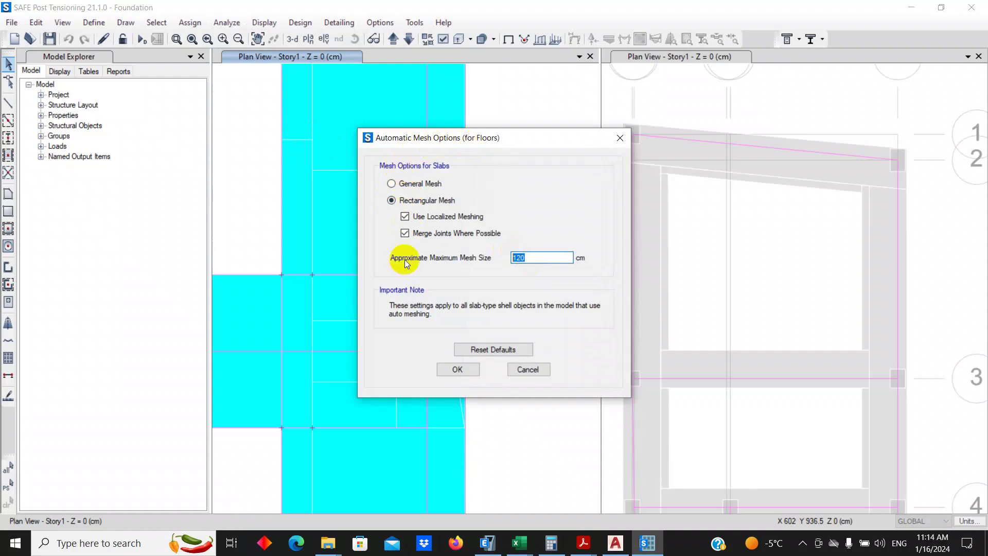
pyautogui.write('50')
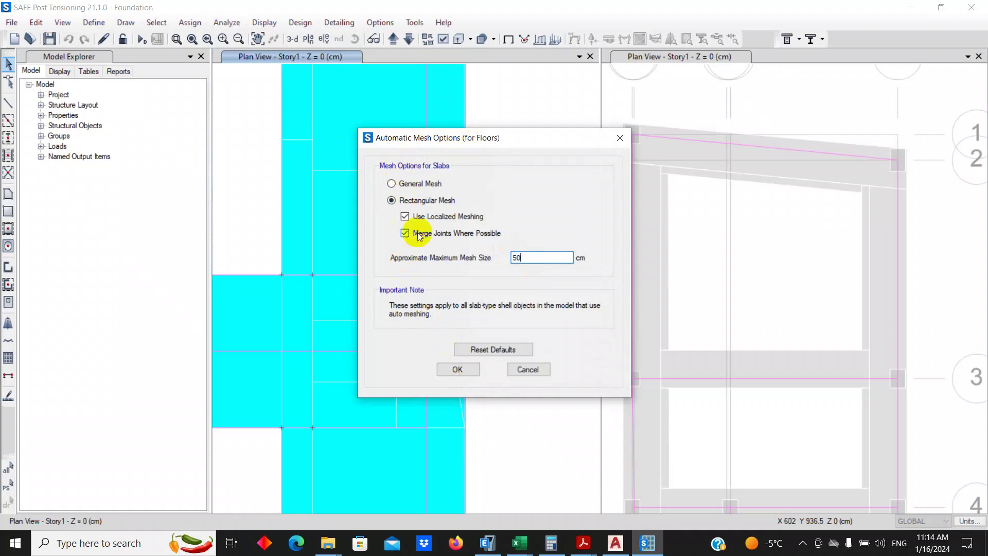
pyautogui.click(418, 189)
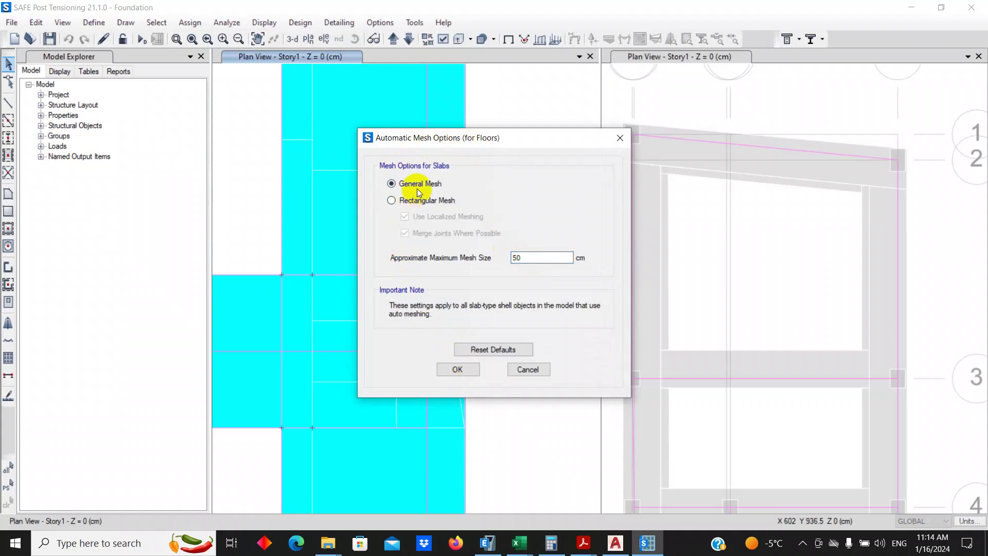
pyautogui.click(455, 369)
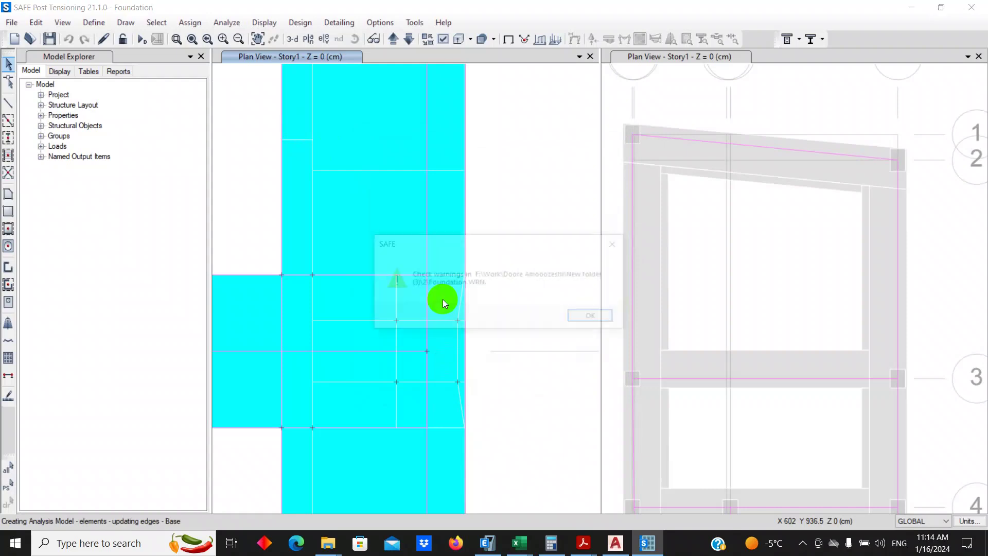
pyautogui.click(607, 317)
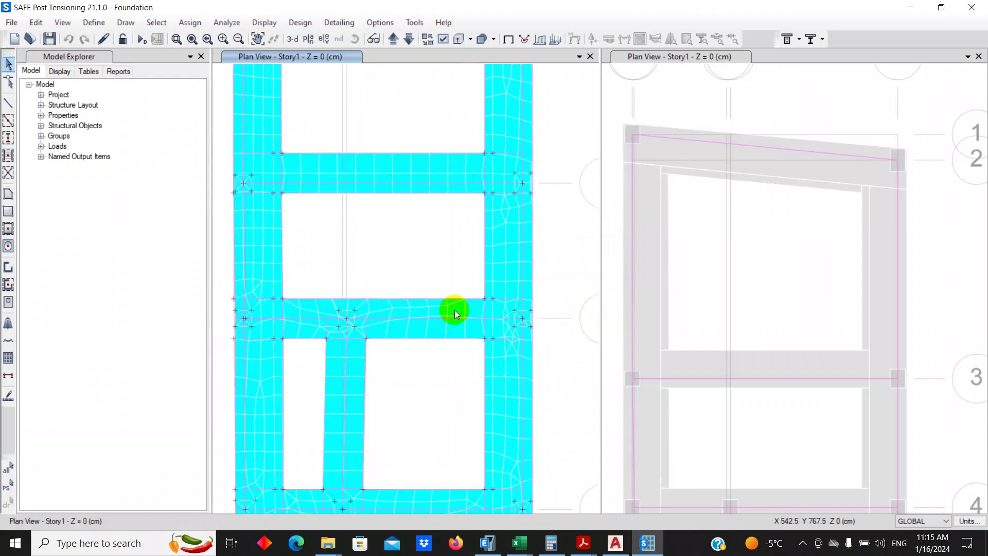
pyautogui.moveTo(393, 313); pyautogui.dragTo(406, 230, button='middle')
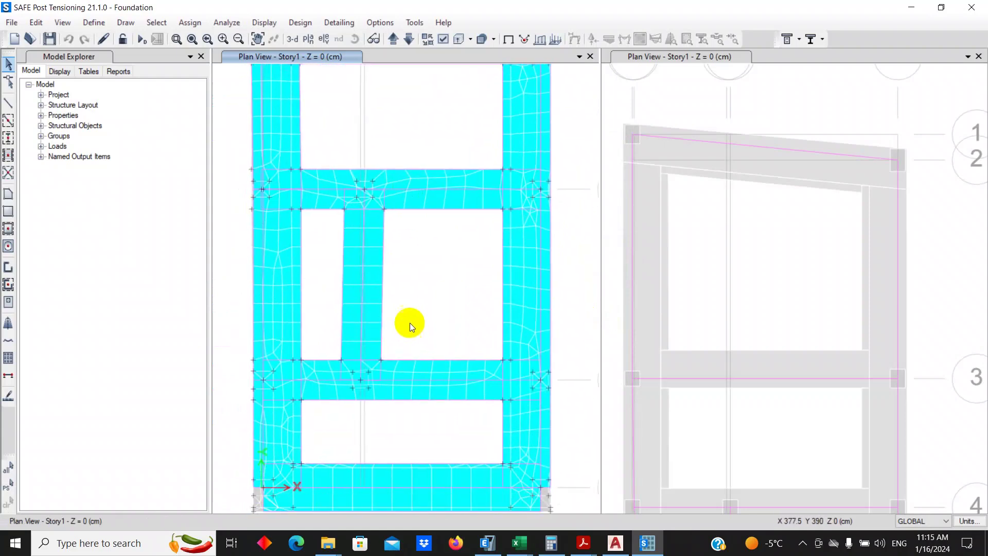
pyautogui.moveTo(409, 323); pyautogui.dragTo(400, 251, button='middle')
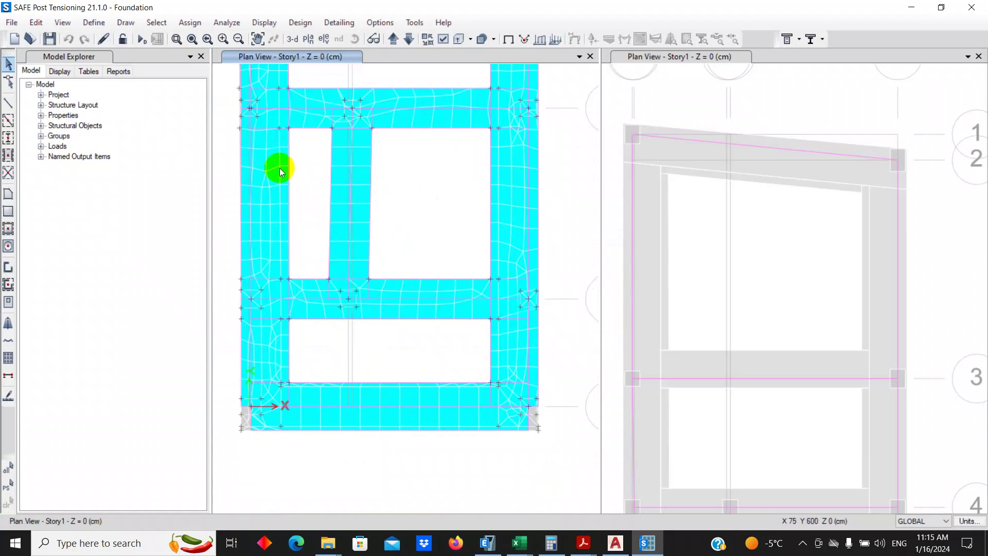
# Step: Switch the automatic floor mesh back to Rectangular Mesh with localized meshing and joint merging enabled
pyautogui.click(237, 25)
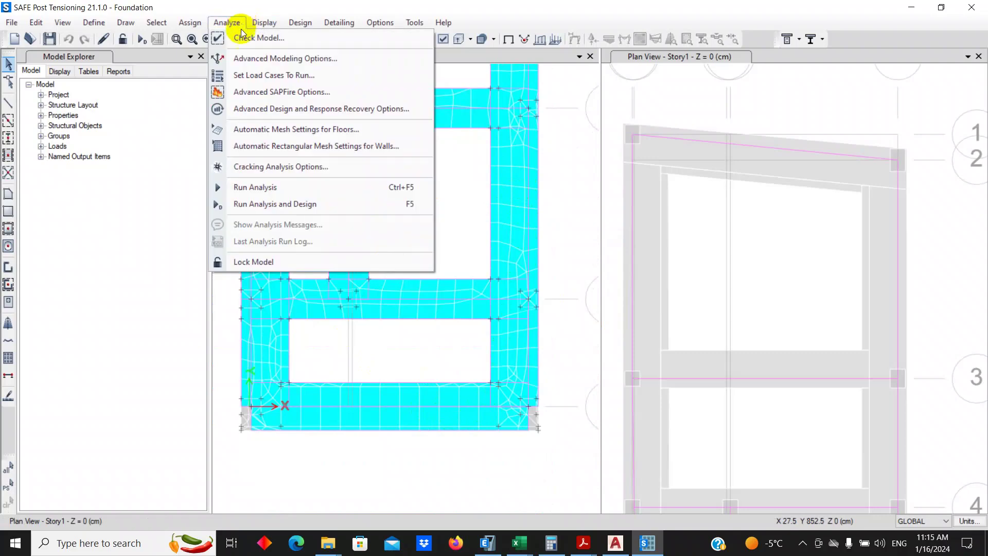
pyautogui.click(281, 135)
pyautogui.click(412, 200)
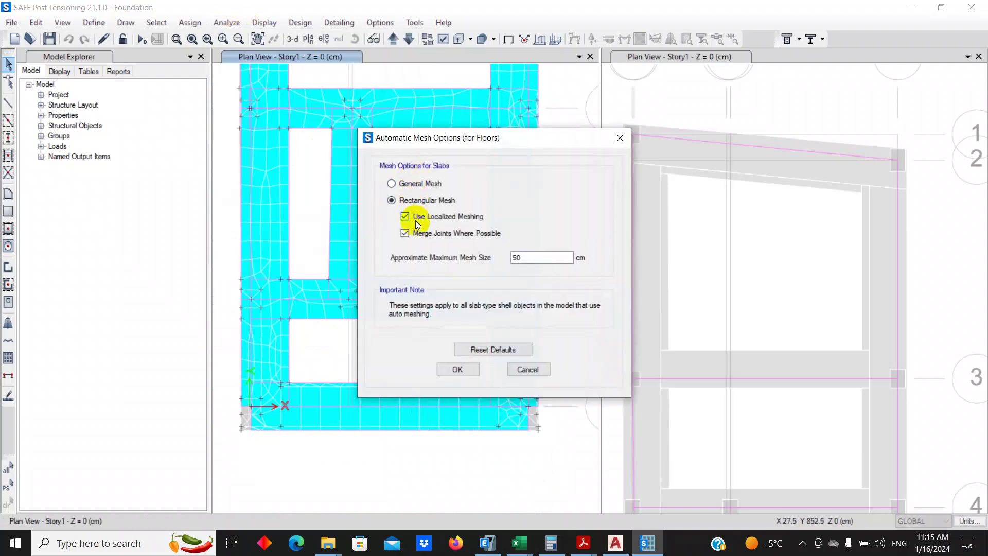
pyautogui.click(458, 368)
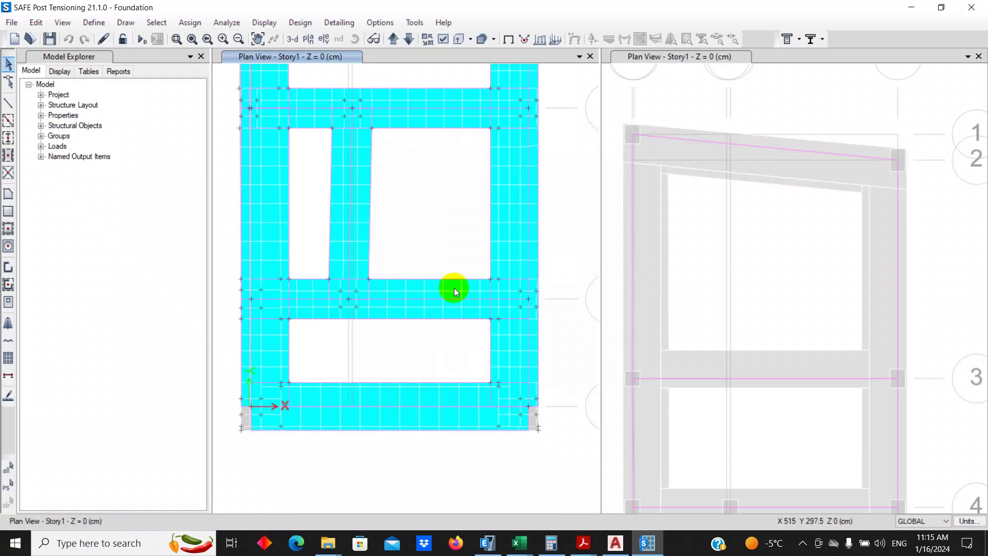
pyautogui.moveTo(415, 151); pyautogui.dragTo(435, 329, button='middle')
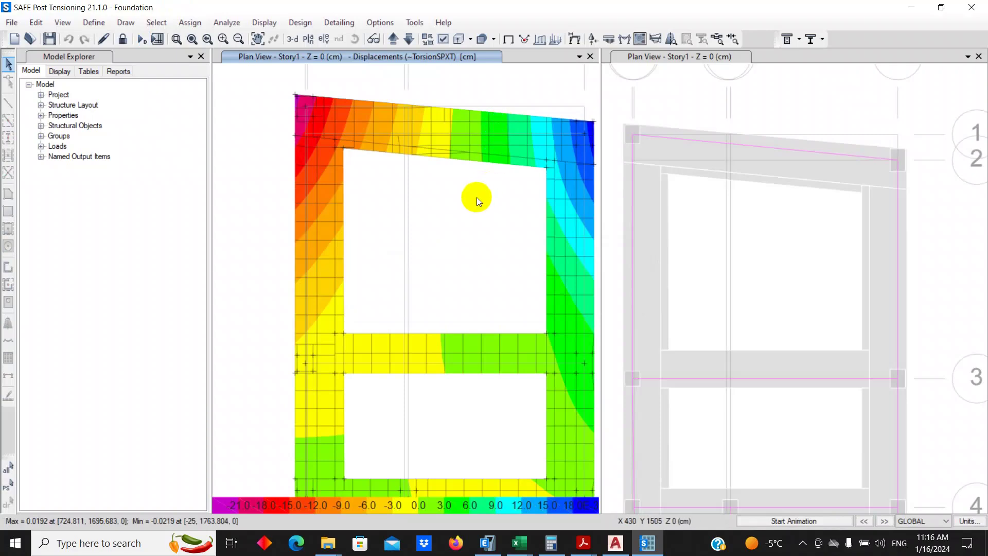
pyautogui.scroll(-3, 422, 161)
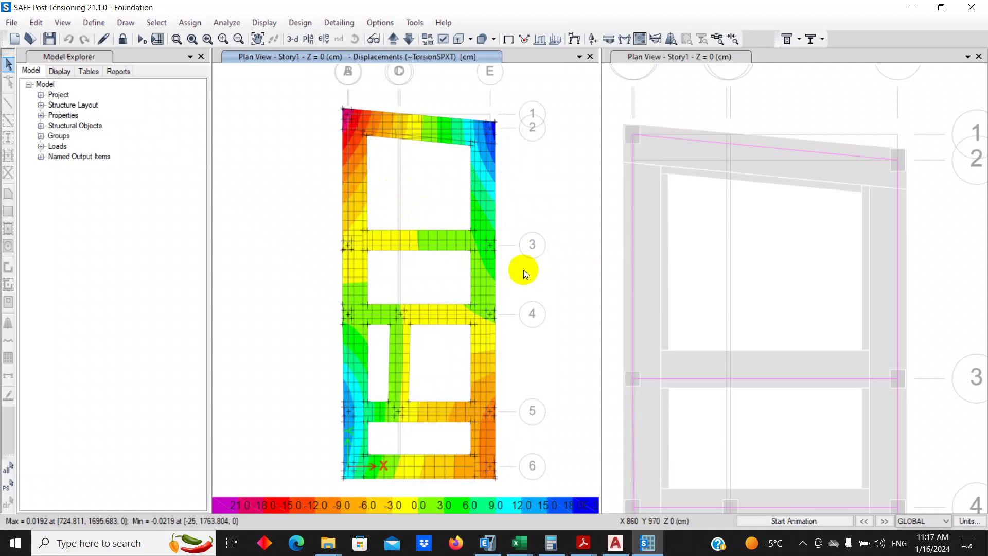
pyautogui.moveTo(478, 278)
pyautogui.moveTo(438, 320)
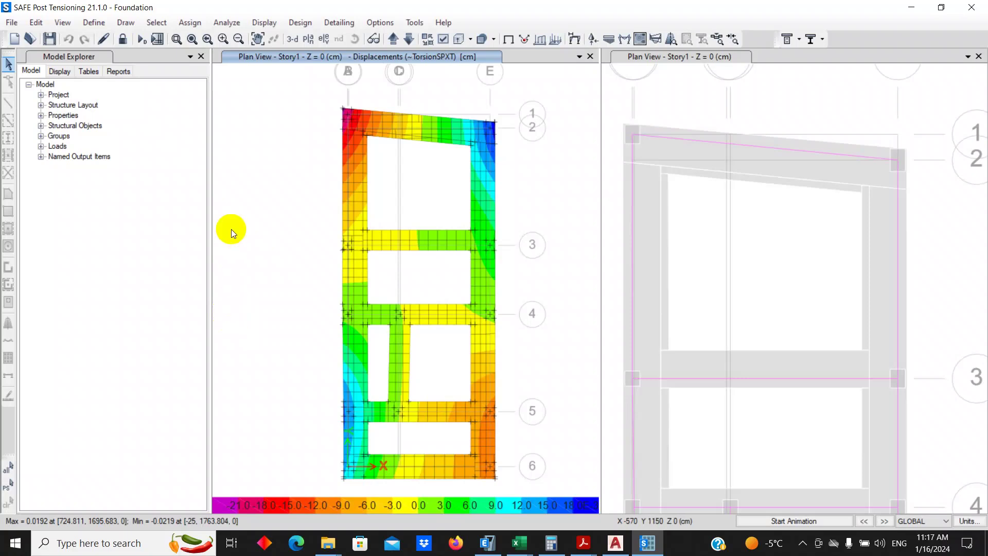
pyautogui.click(257, 23)
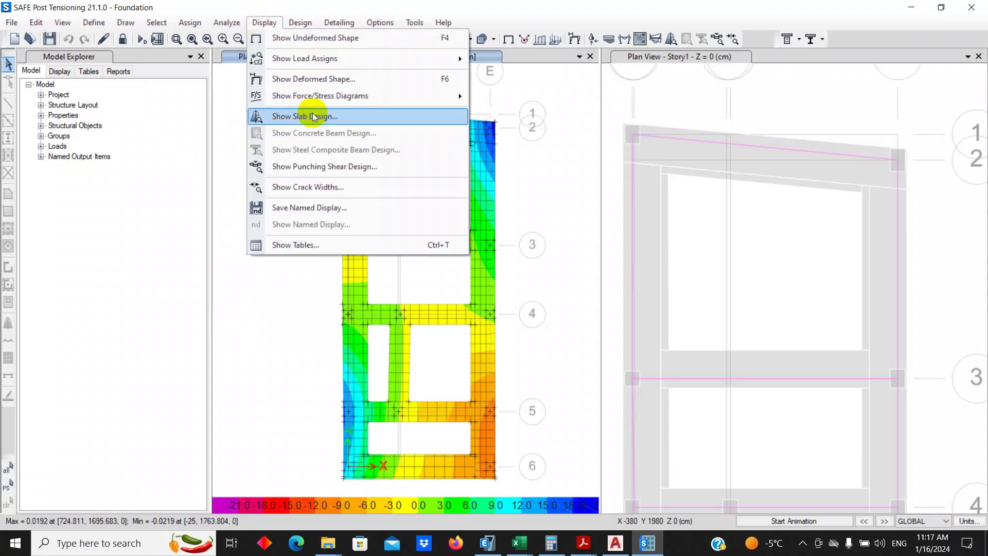
pyautogui.click(313, 115)
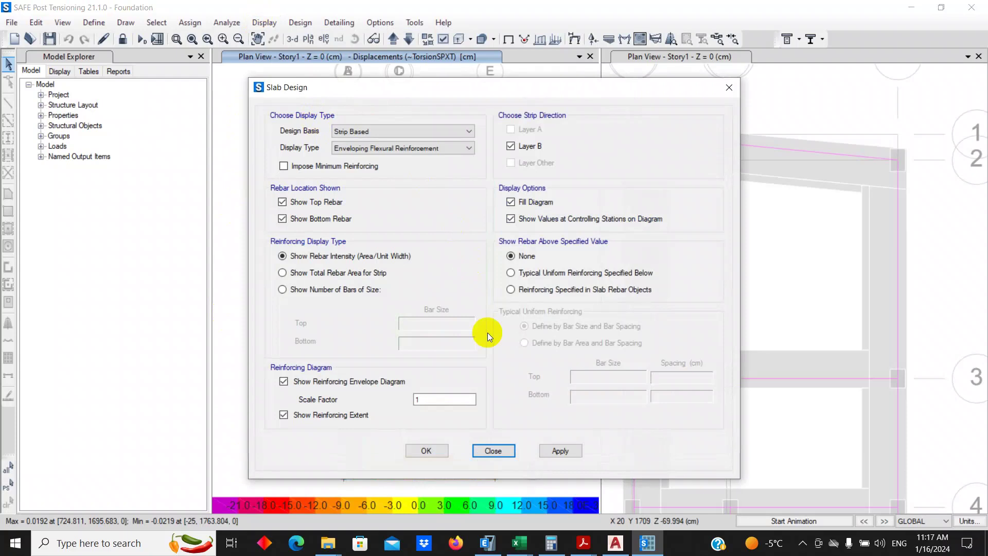
pyautogui.click(494, 451)
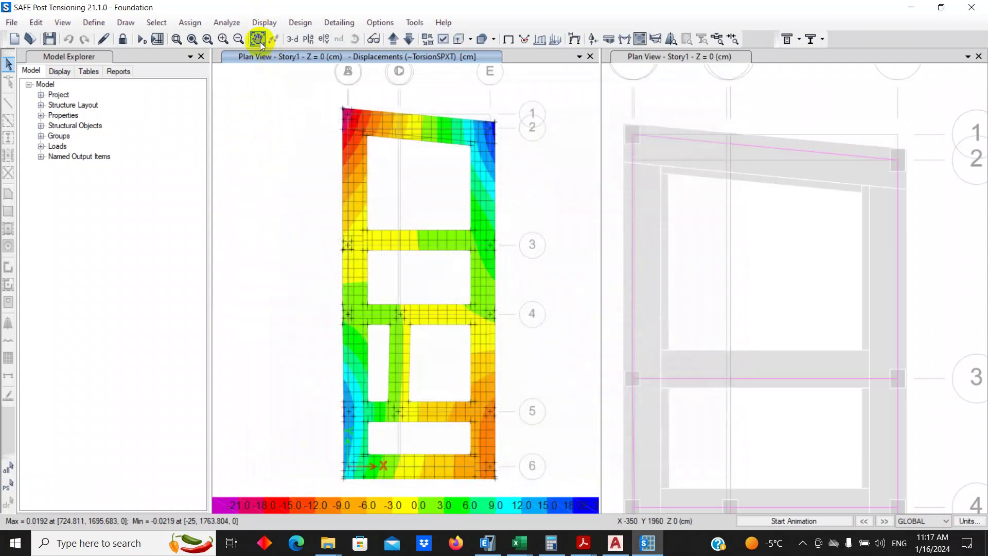
# Step: Display the punching shear design ratios and review the punching check summary of the inner column on grid line 4 at Fit Width
pyautogui.click(264, 22)
pyautogui.click(305, 162)
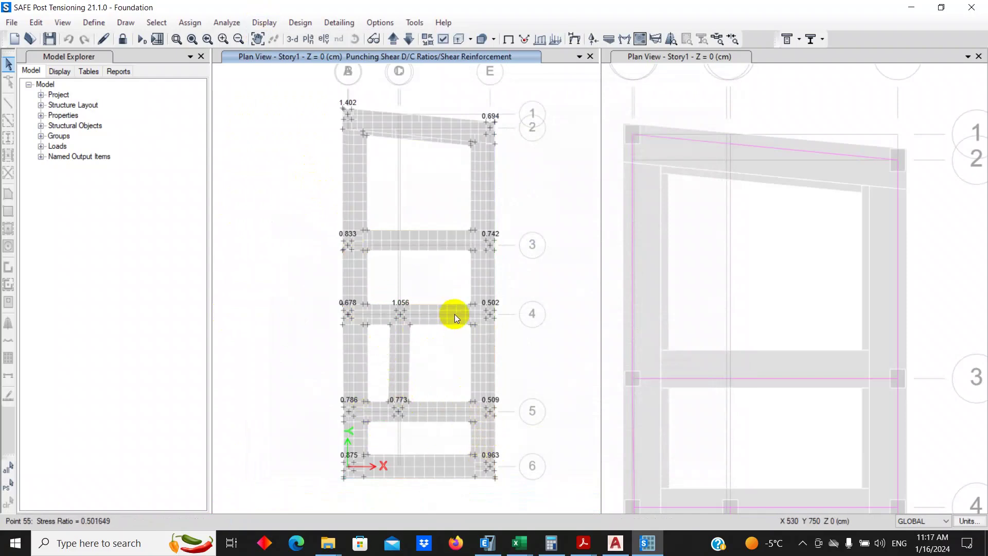
pyautogui.scroll(2, 397, 313)
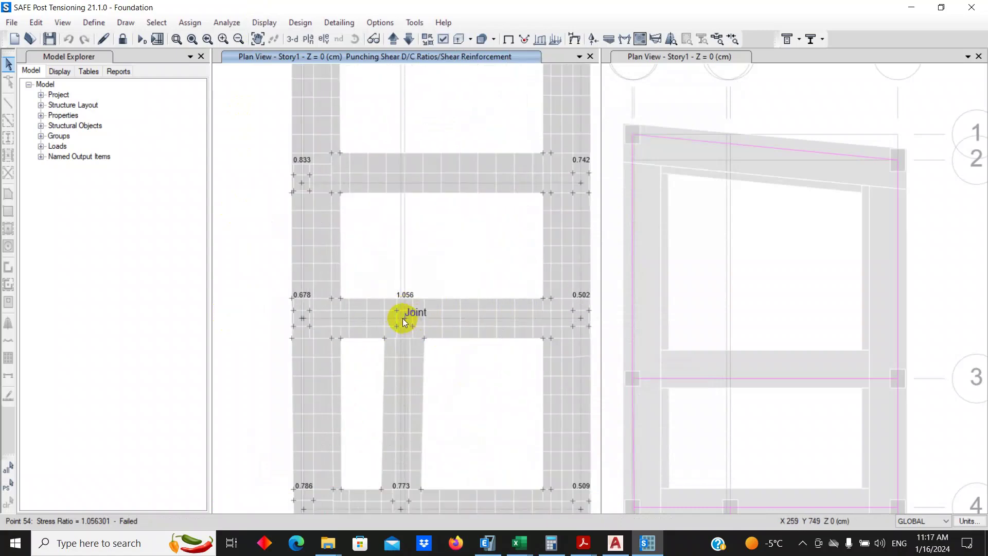
pyautogui.rightClick(402, 318)
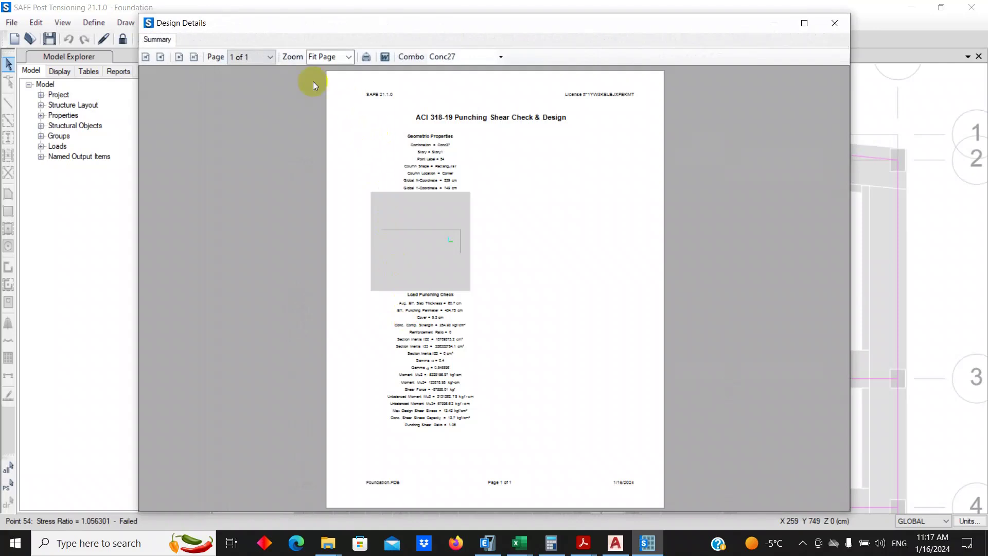
pyautogui.click(349, 56)
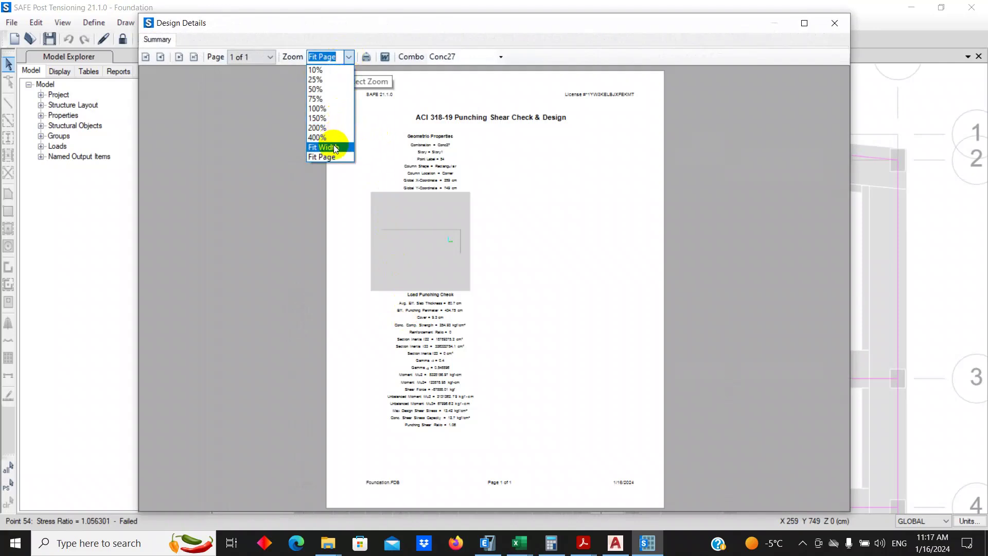
pyautogui.click(333, 147)
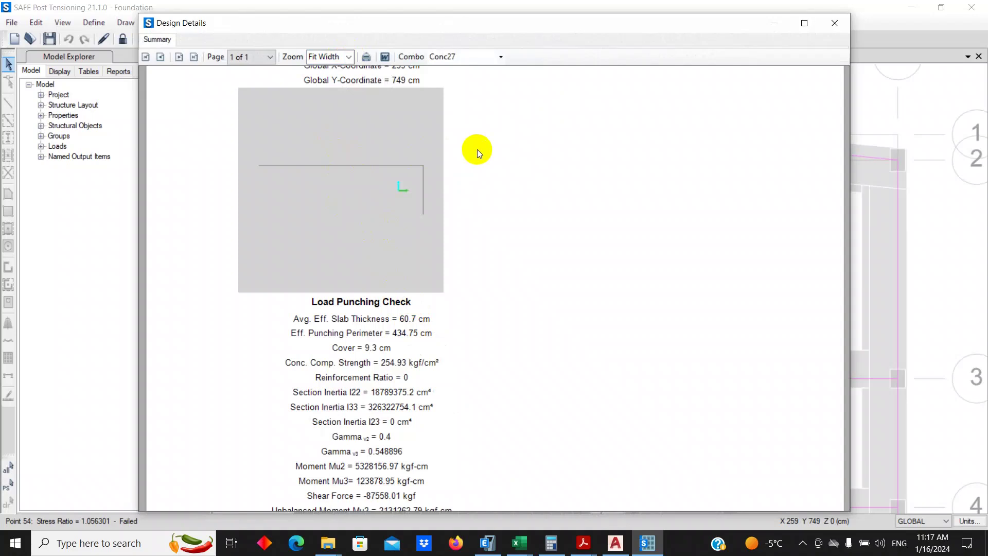
pyautogui.scroll(3, 477, 149)
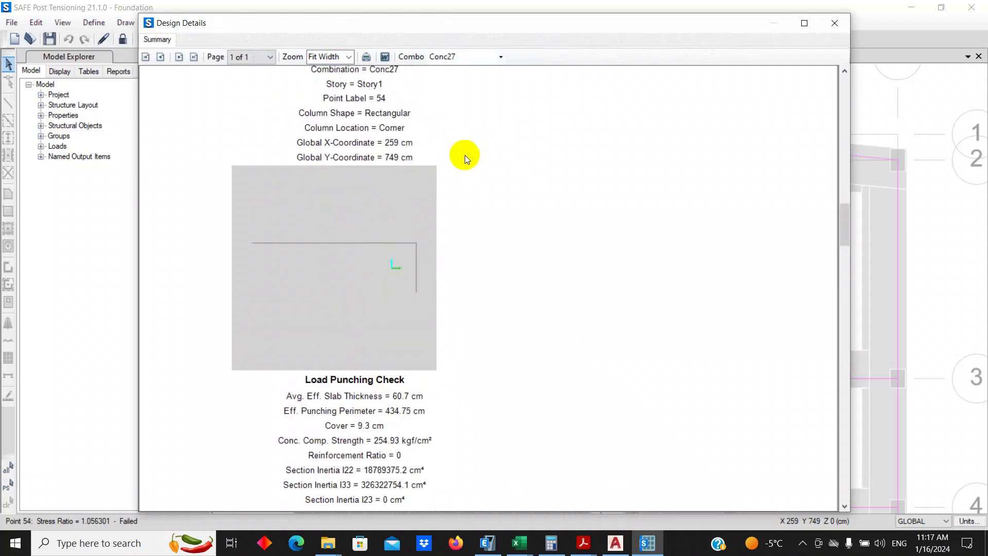
pyautogui.click(831, 31)
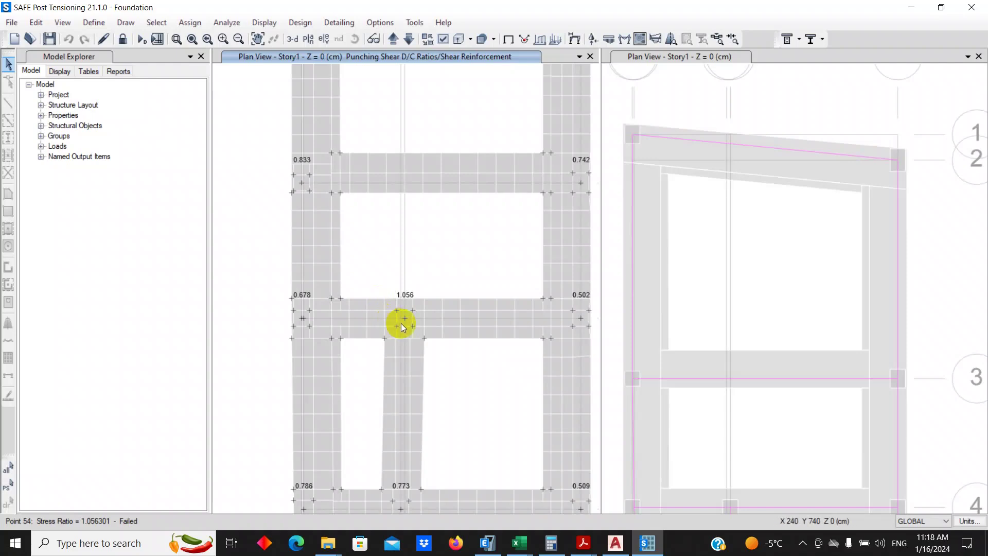
# Step: Override the punching check location type of the inner column on grid line 4 to Edge 3, discarding its existing check results
pyautogui.moveTo(680, 328); pyautogui.dragTo(745, 69, button='middle')
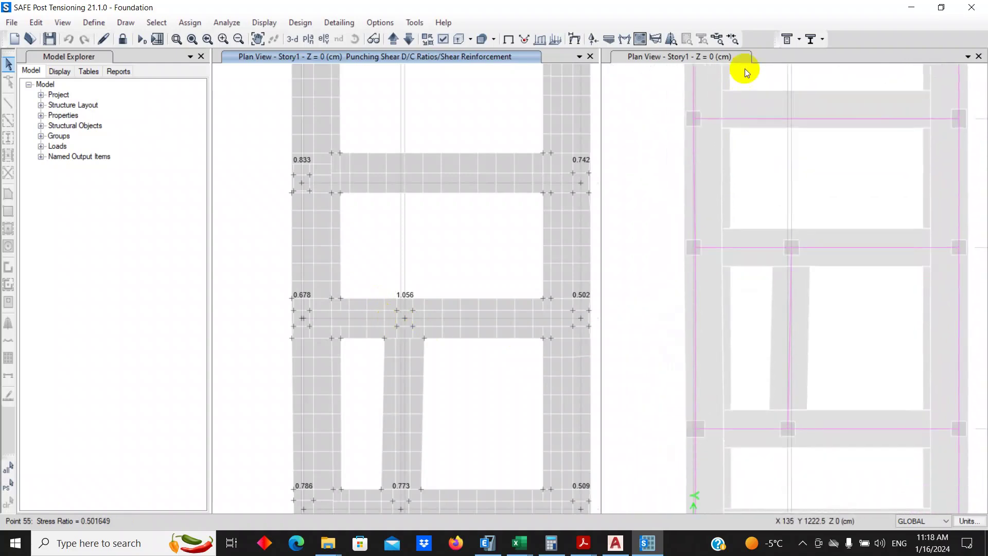
pyautogui.click(789, 249)
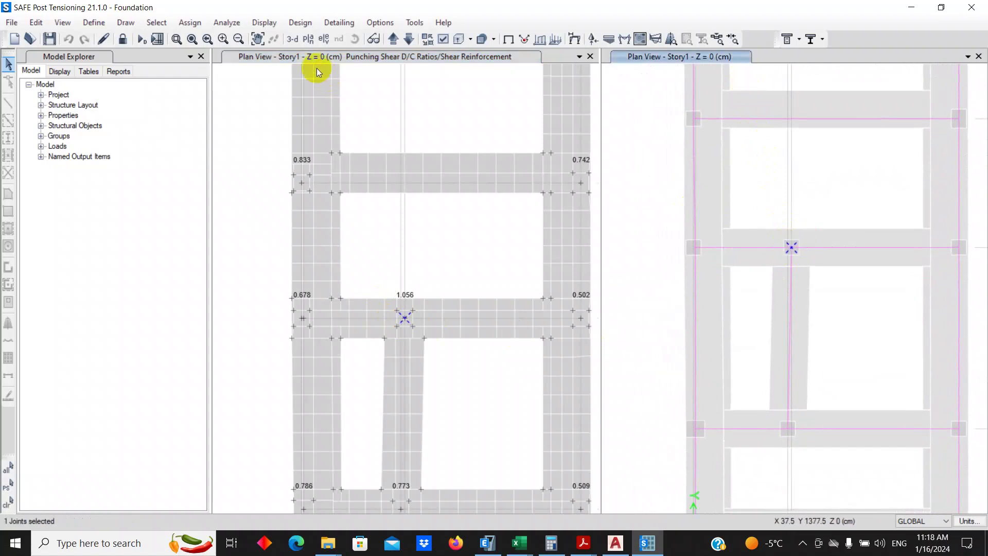
pyautogui.click(290, 22)
pyautogui.moveTo(386, 37)
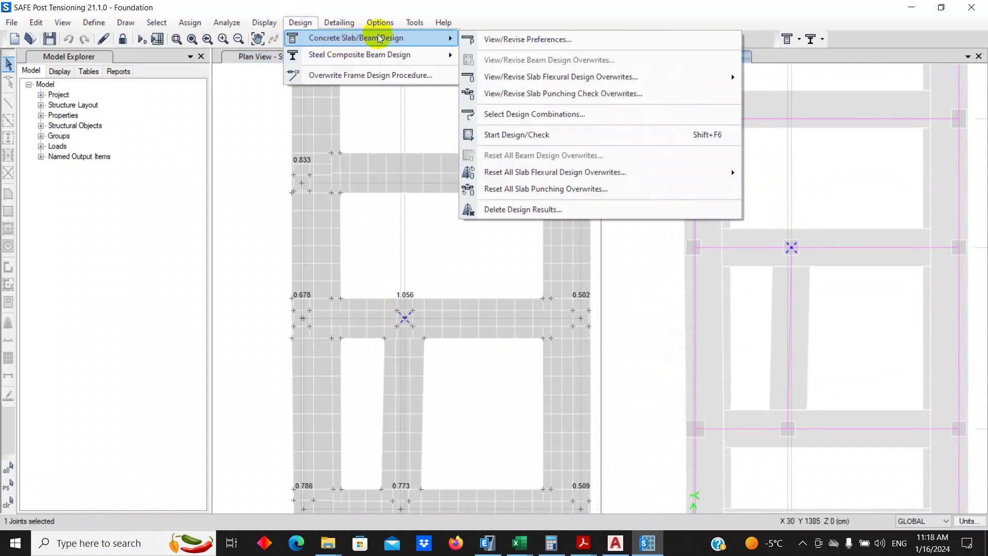
pyautogui.click(568, 94)
pyautogui.moveTo(434, 188)
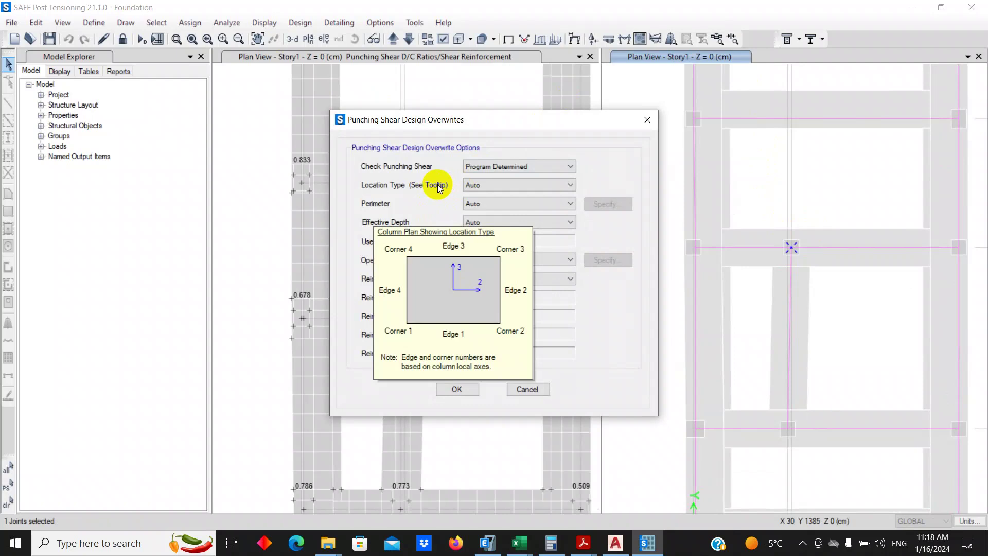
pyautogui.click(494, 185)
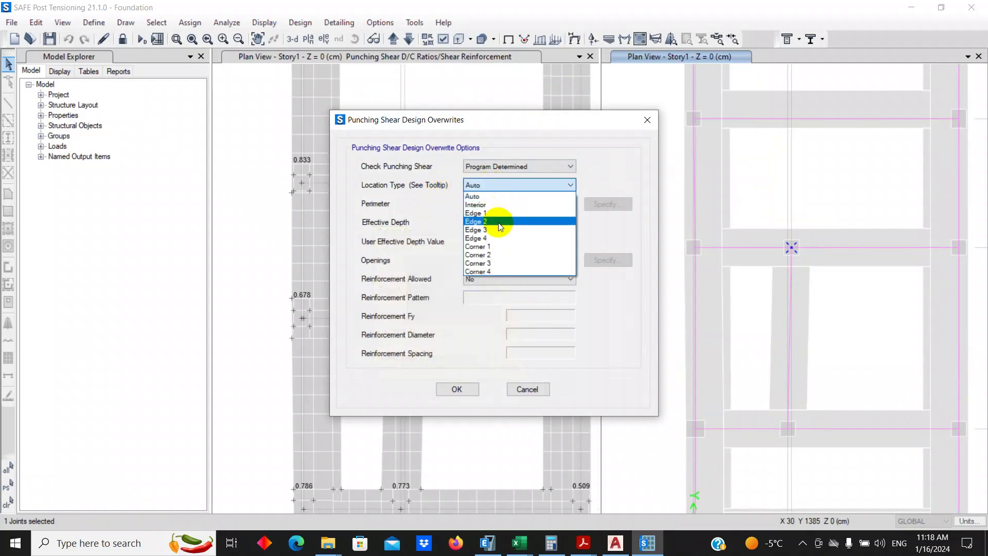
pyautogui.click(498, 230)
pyautogui.click(457, 388)
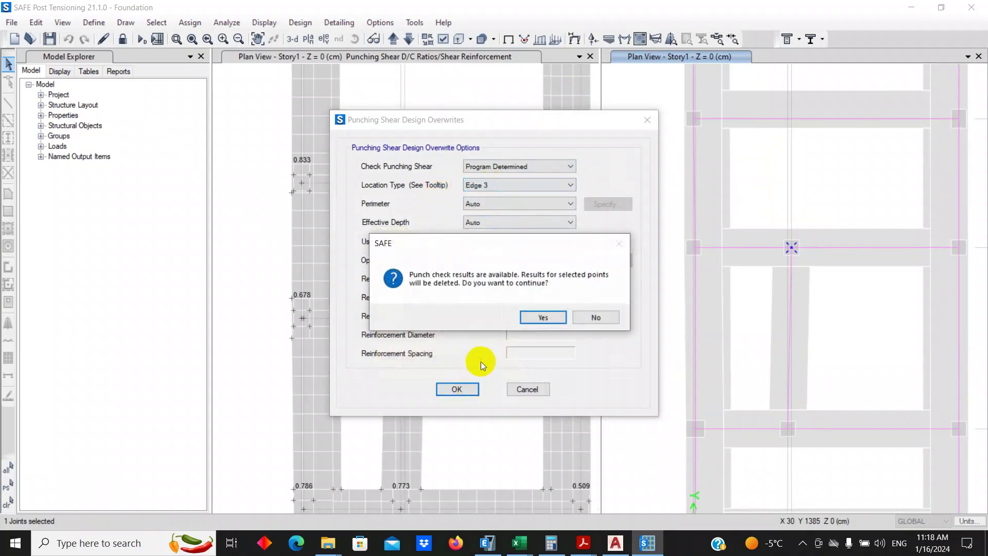
pyautogui.click(541, 316)
# Step: Review the punching check summary of the corner column at grid lines A and 1 at Fit Width
pyautogui.moveTo(444, 254); pyautogui.dragTo(423, 469, button='middle')
pyautogui.moveTo(459, 377); pyautogui.dragTo(476, 293, button='middle')
pyautogui.scroll(2, 319, 149)
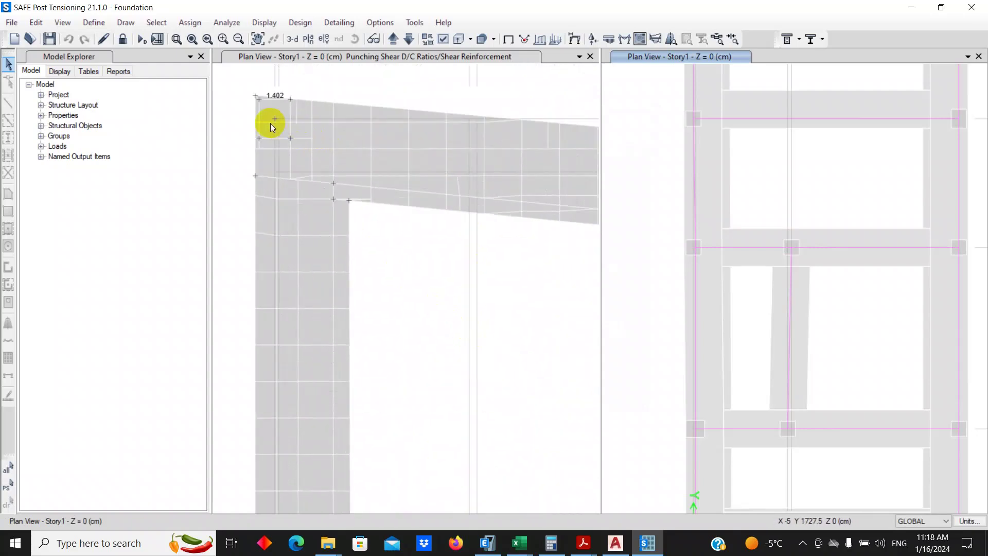
pyautogui.click(275, 120)
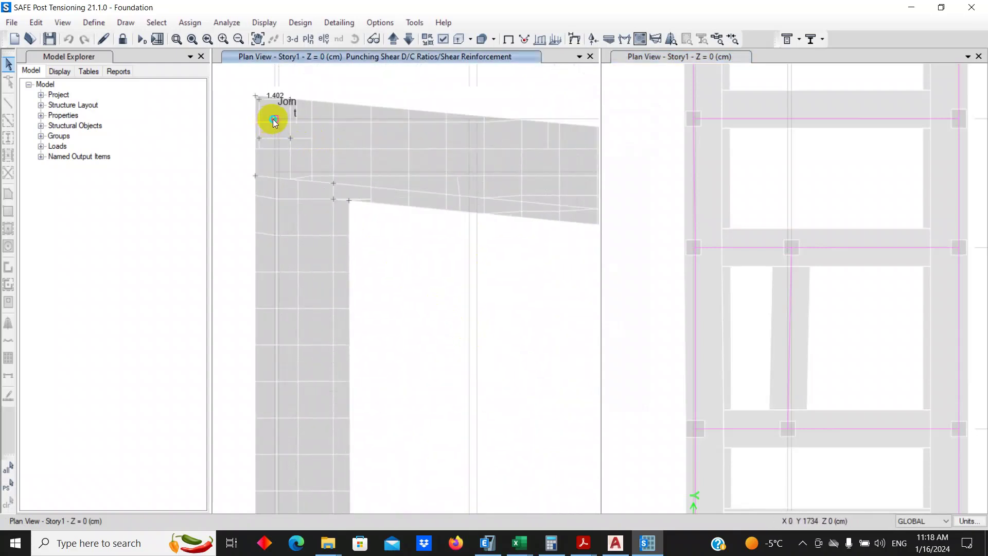
pyautogui.rightClick(274, 120)
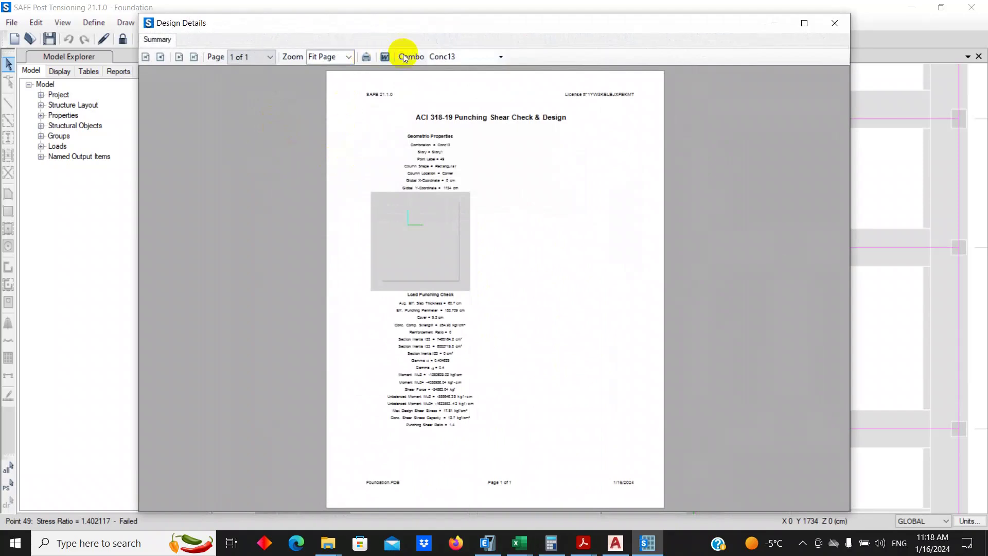
pyautogui.click(348, 57)
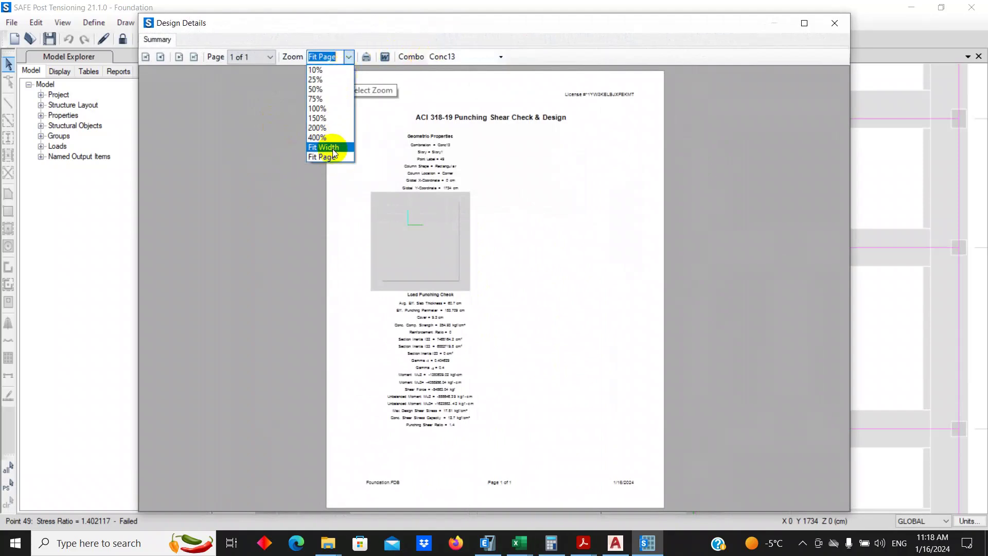
pyautogui.click(331, 142)
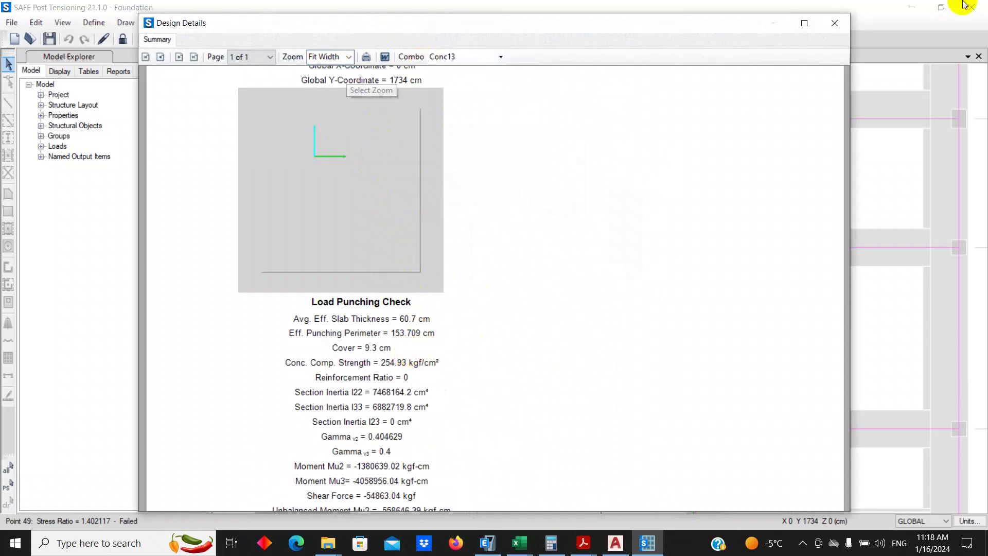
pyautogui.click(844, 24)
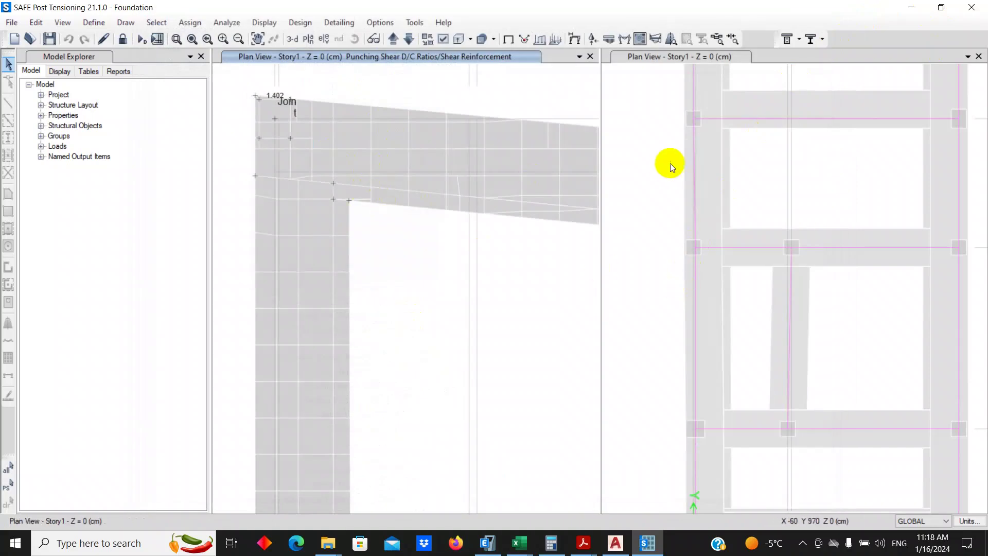
pyautogui.scroll(3, 741, 319)
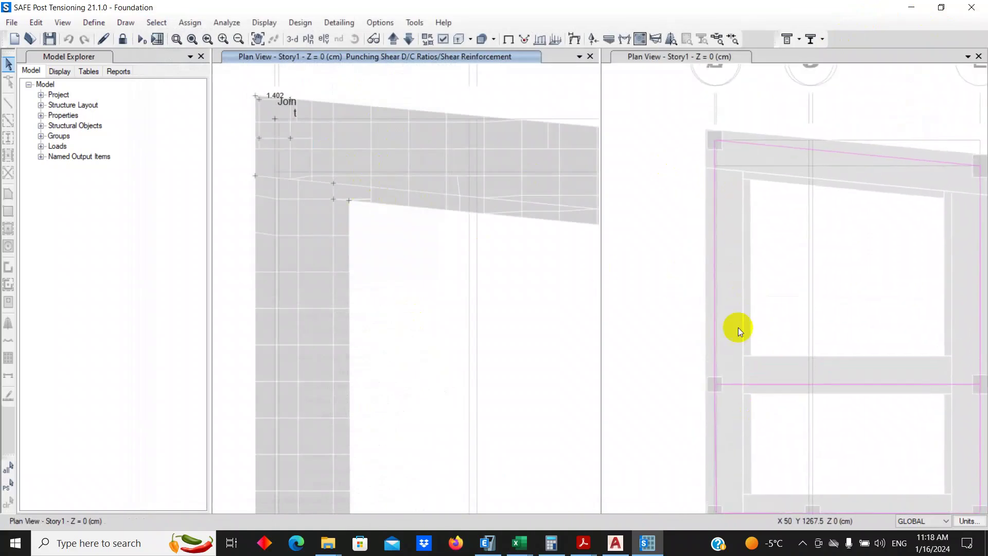
pyautogui.rightClick(715, 140)
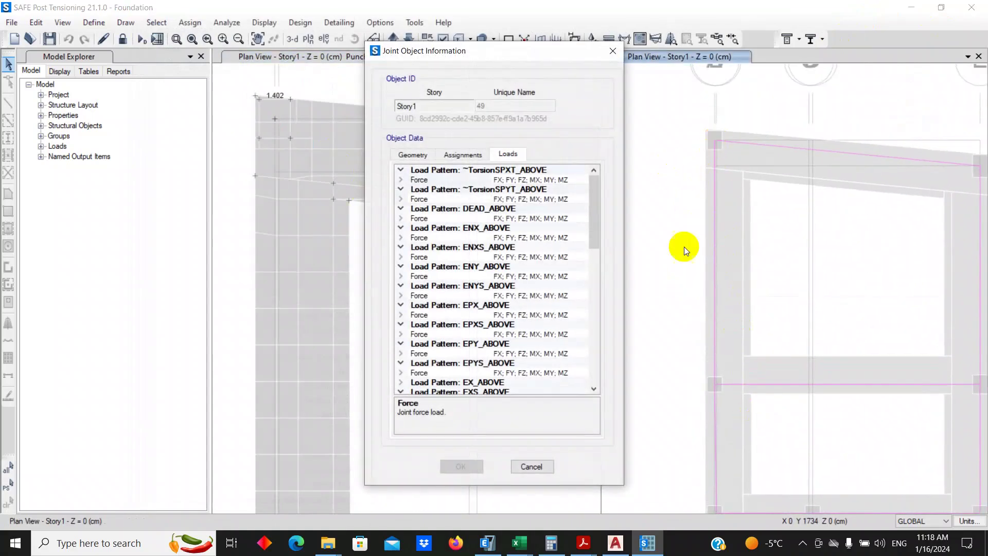
pyautogui.click(531, 466)
# Step: Override the punching effective depth of the corner column at grids A and 1 to a specified 90 cm, discarding its existing check results
pyautogui.click(718, 141)
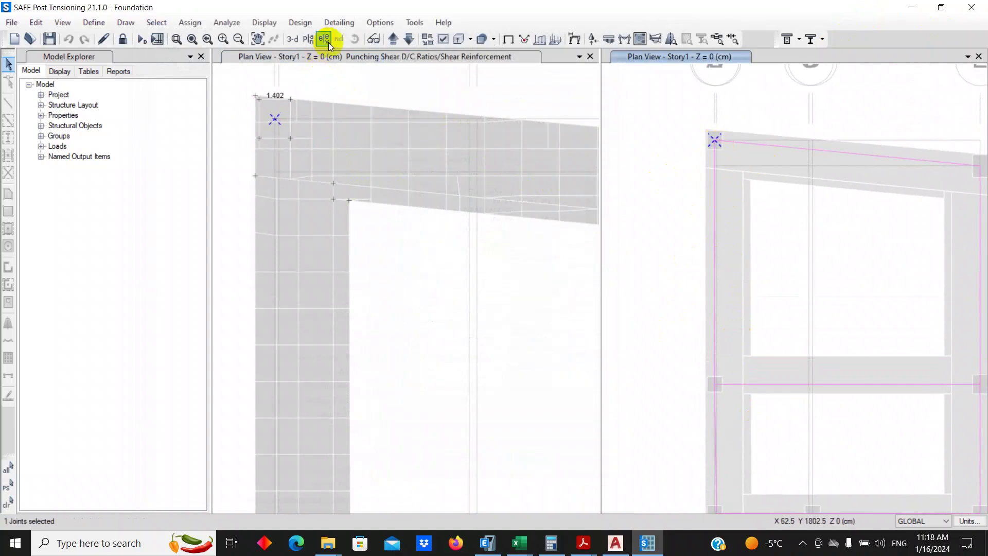
pyautogui.click(302, 22)
pyautogui.moveTo(307, 40)
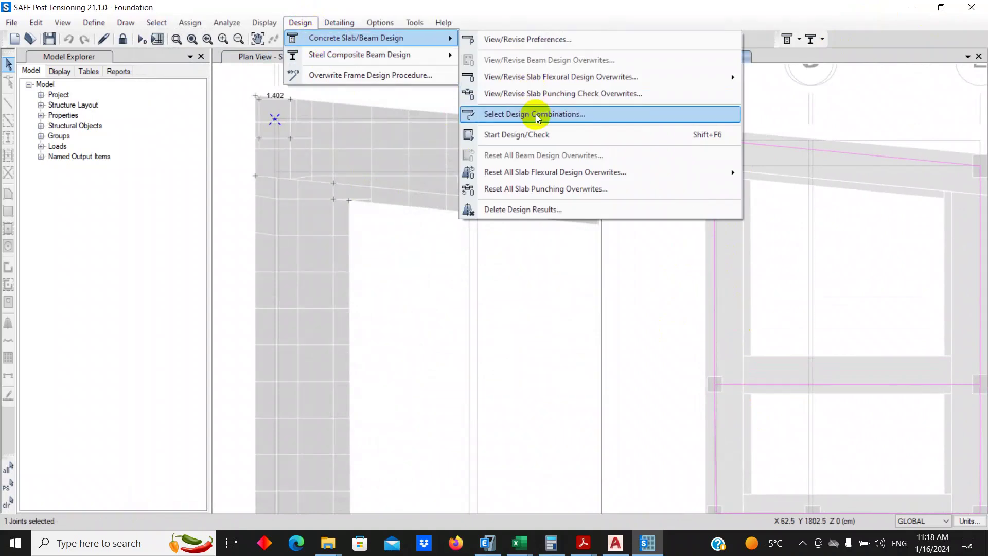
pyautogui.click(564, 95)
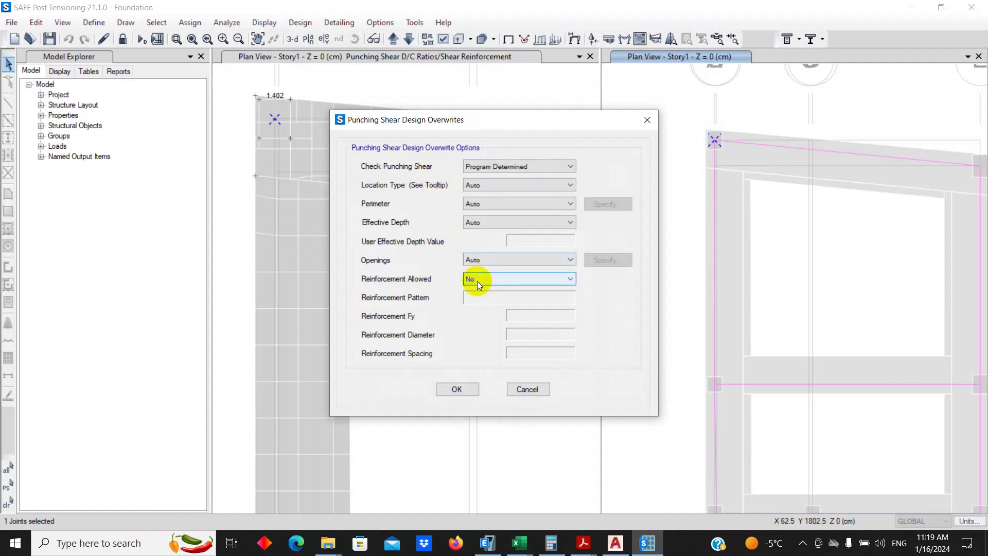
pyautogui.click(481, 260)
pyautogui.click(474, 227)
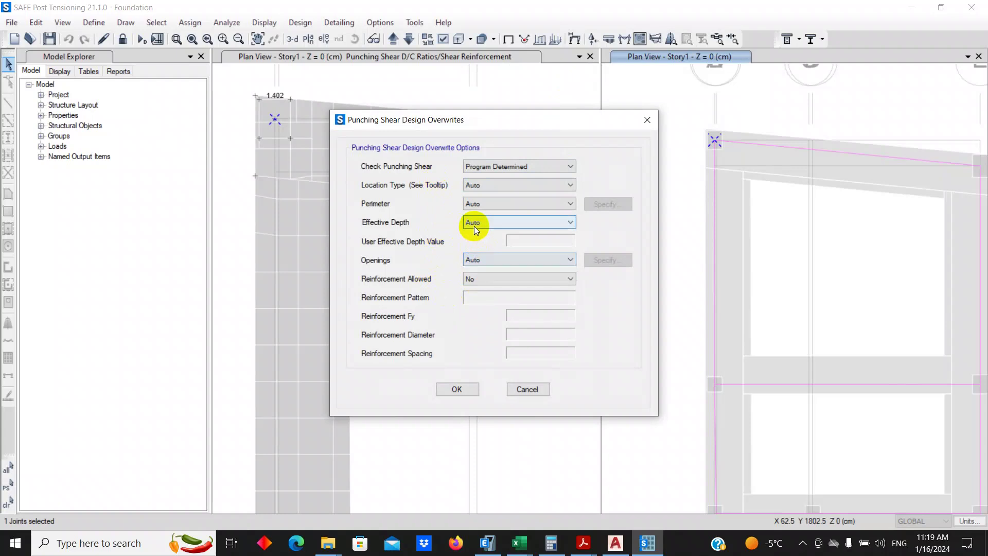
pyautogui.click(474, 227)
pyautogui.click(472, 242)
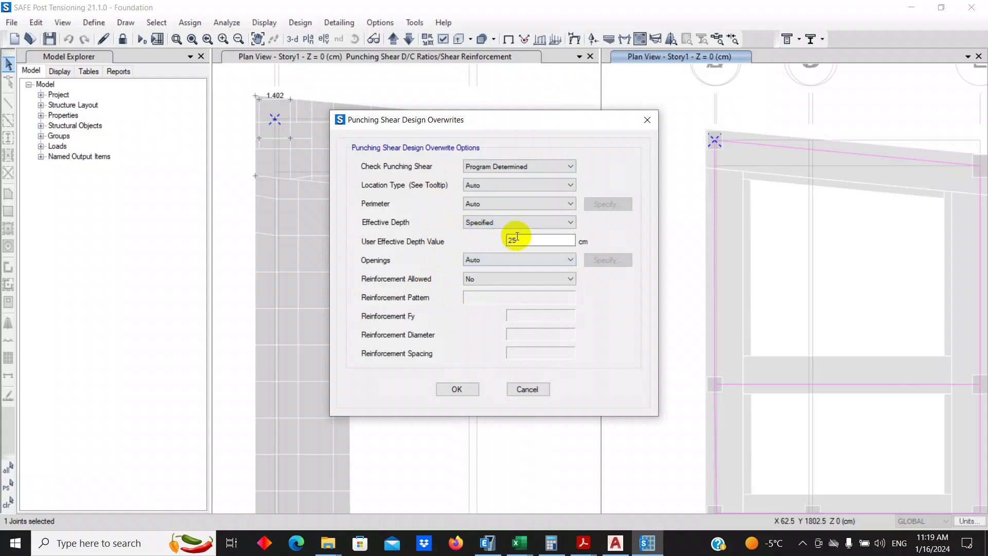
pyautogui.doubleClick(517, 238)
pyautogui.write('90')
pyautogui.click(457, 392)
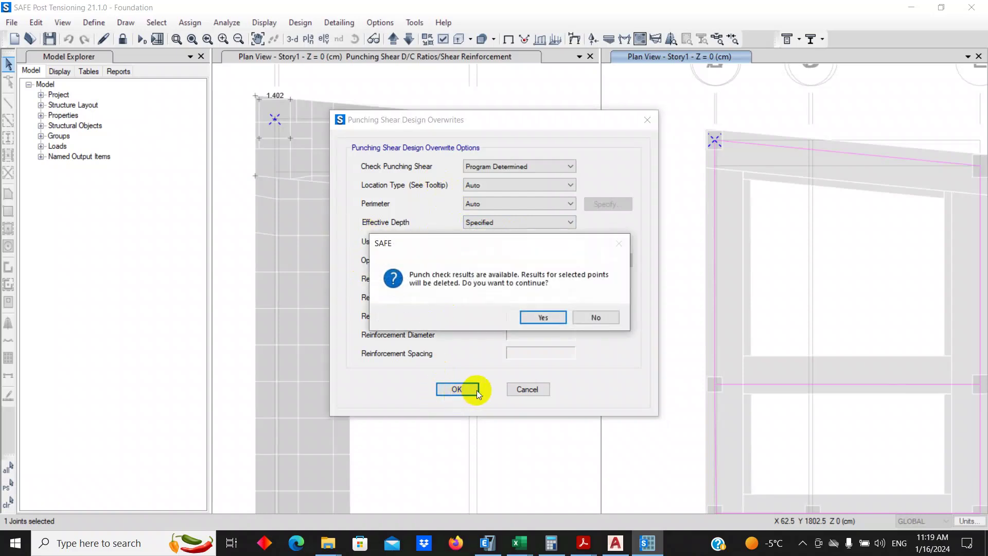
pyautogui.click(533, 318)
# Step: Rerun the concrete slab design check to update the punching shear ratios
pyautogui.scroll(-2, 437, 313)
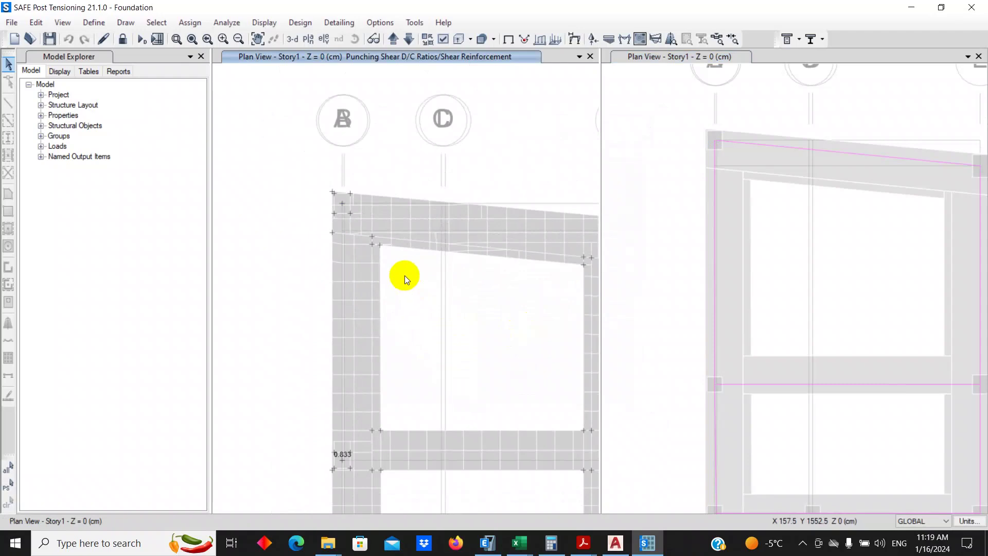
pyautogui.click(300, 23)
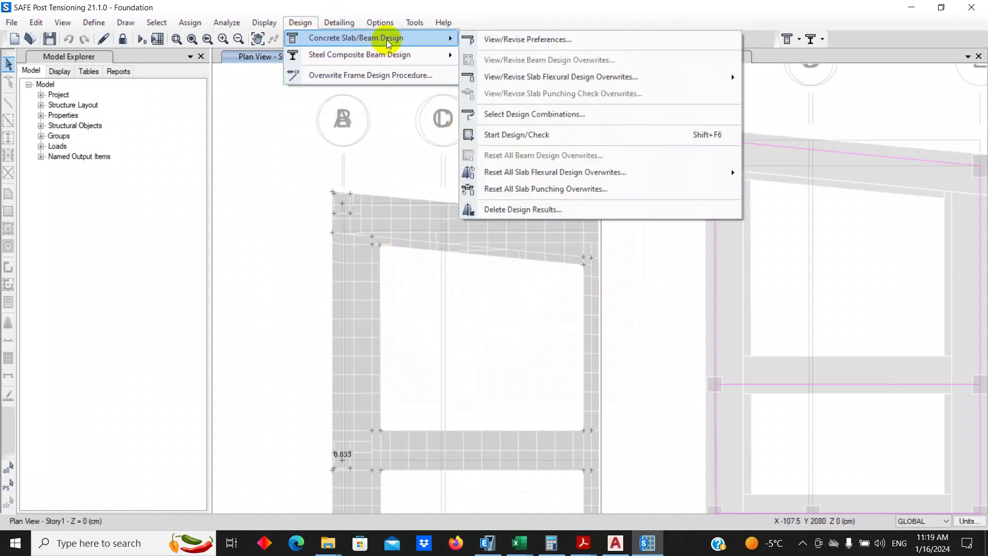
pyautogui.click(519, 135)
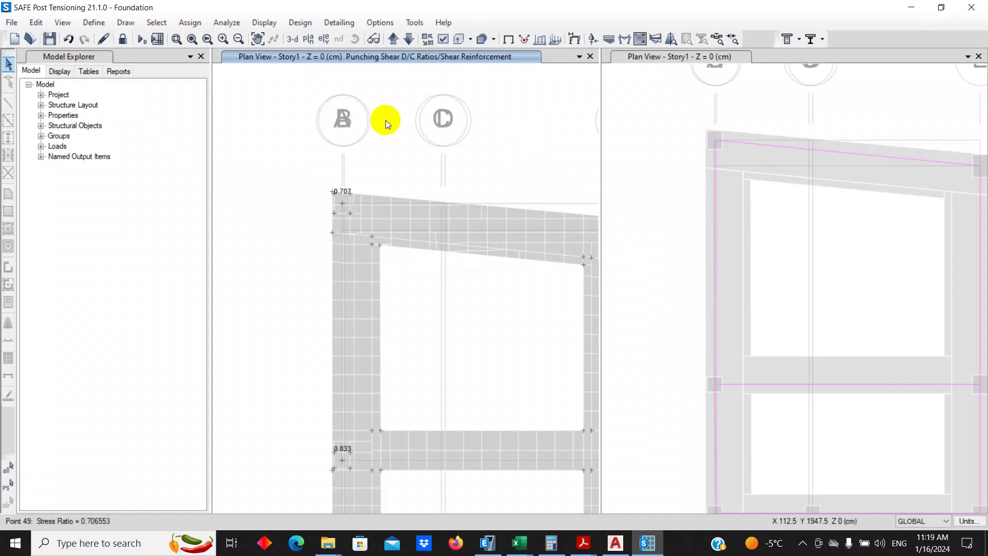
# Step: Review the punching check summary of the corner column at grid lines E and 2 at Fit Width
pyautogui.scroll(-3, 367, 179)
pyautogui.scroll(3, 368, 178)
pyautogui.moveTo(419, 192); pyautogui.dragTo(342, 180, button='middle')
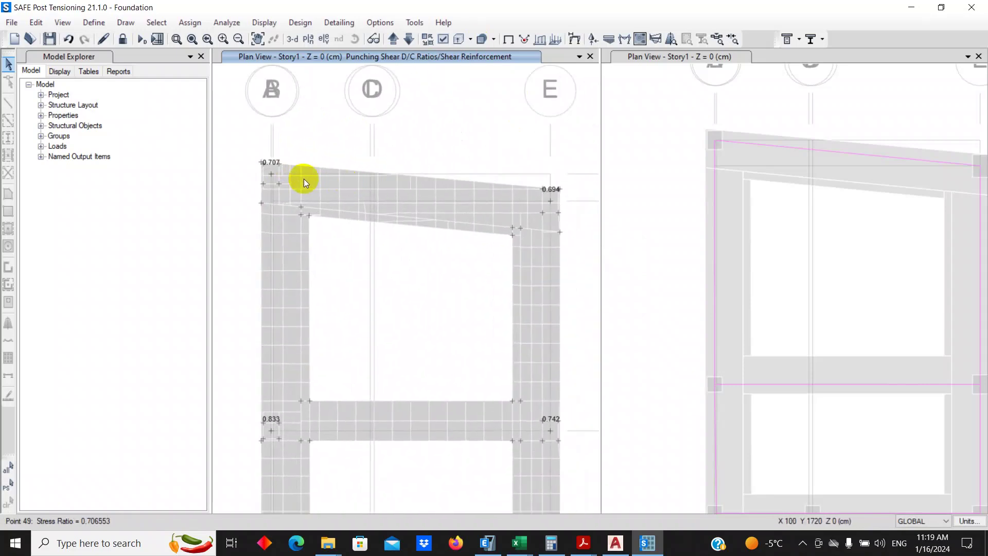
pyautogui.rightClick(550, 199)
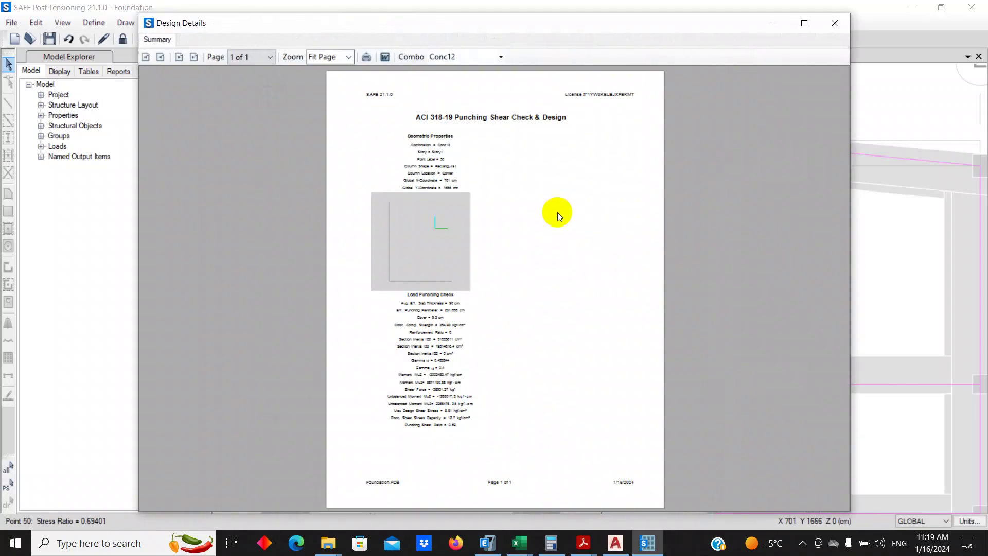
pyautogui.click(354, 58)
pyautogui.click(320, 147)
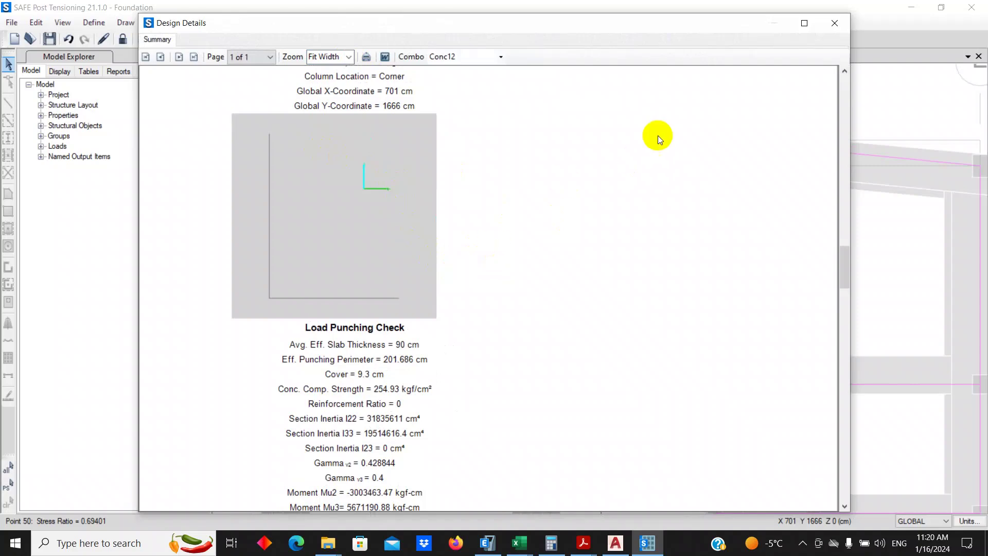
pyautogui.click(831, 23)
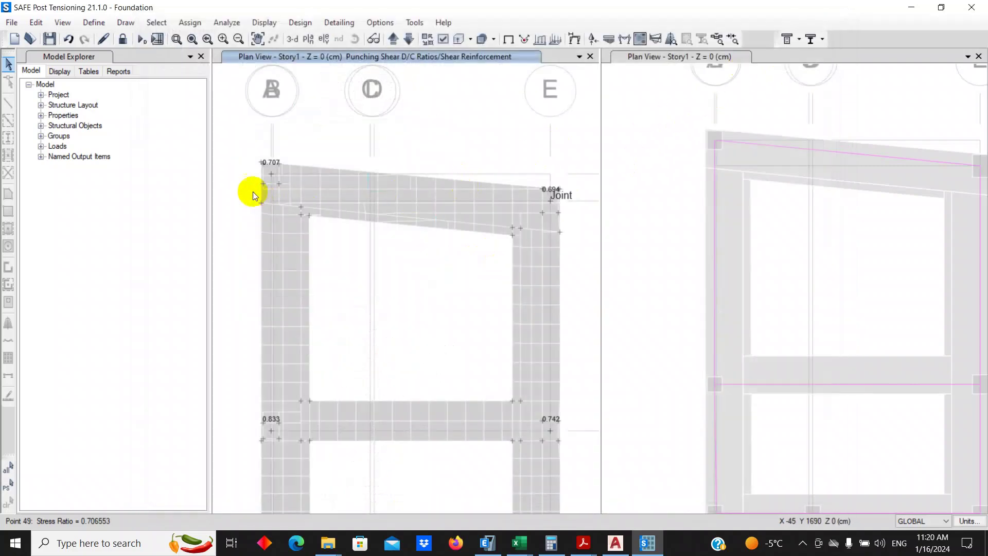
# Step: Recheck the punching summary of the corner column at grid lines A and 1 with its overridden effective depth, at Fit Width
pyautogui.rightClick(270, 174)
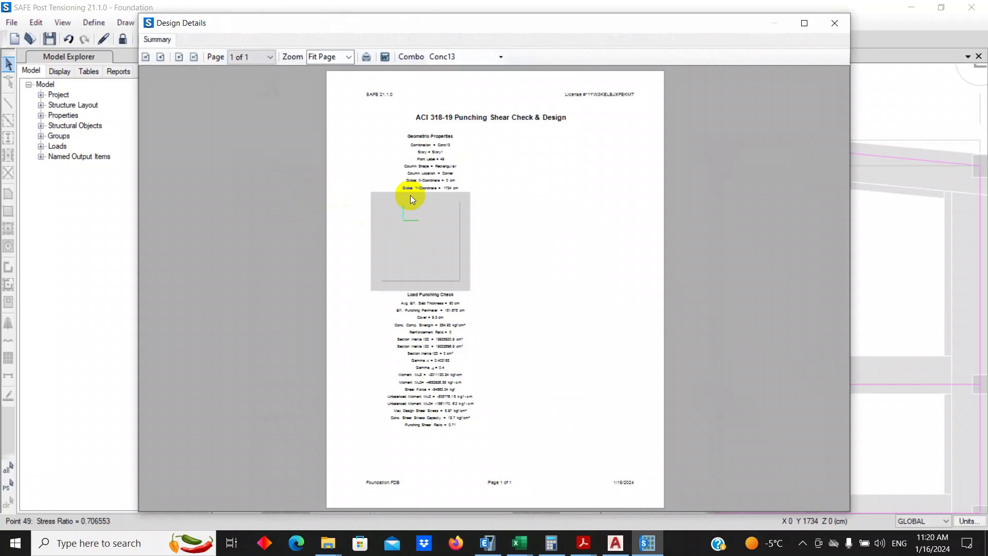
pyautogui.click(348, 57)
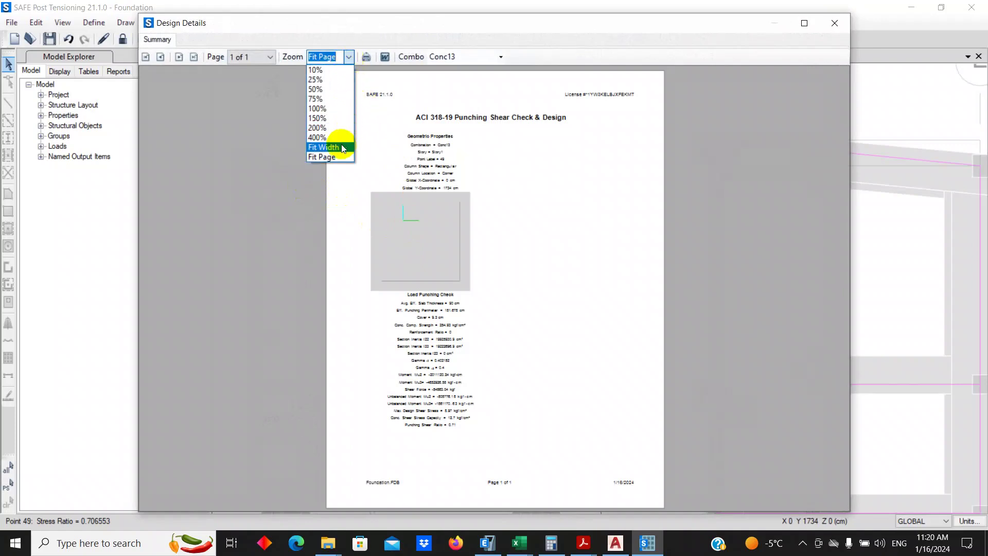
pyautogui.click(335, 145)
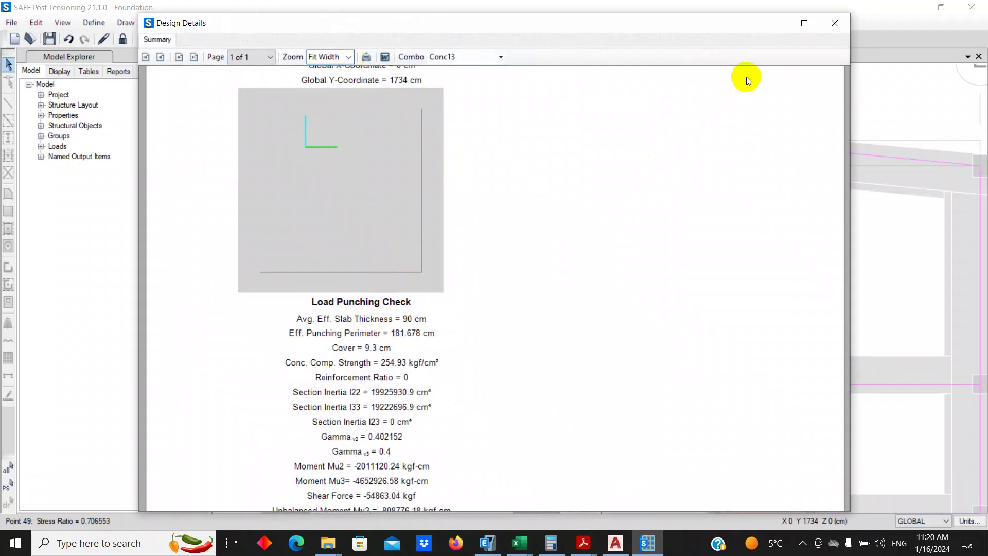
pyautogui.click(834, 23)
# Step: Recheck the punching summary of the inner column on grid line 4 at Fit Width to examine its edge perimeter
pyautogui.scroll(-3, 467, 217)
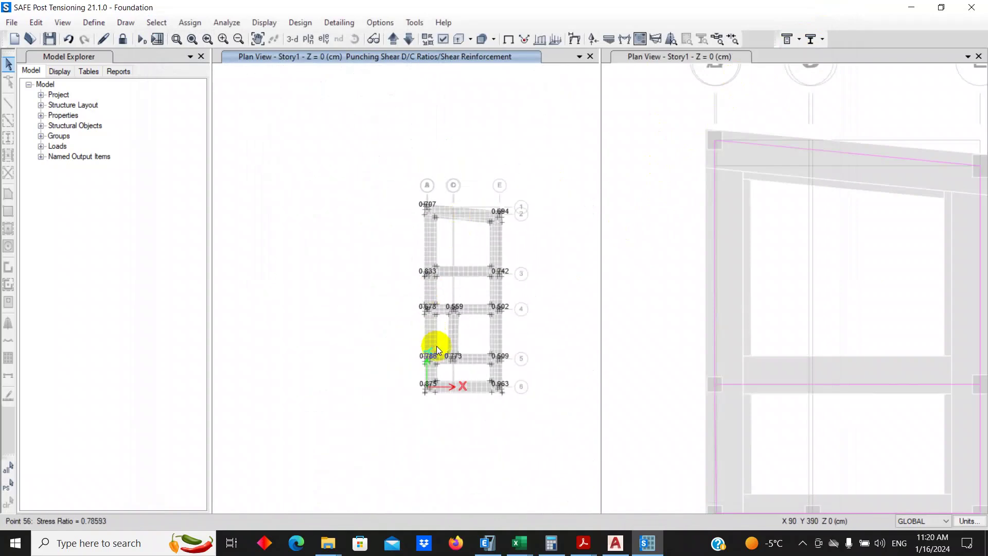
pyautogui.scroll(4, 444, 364)
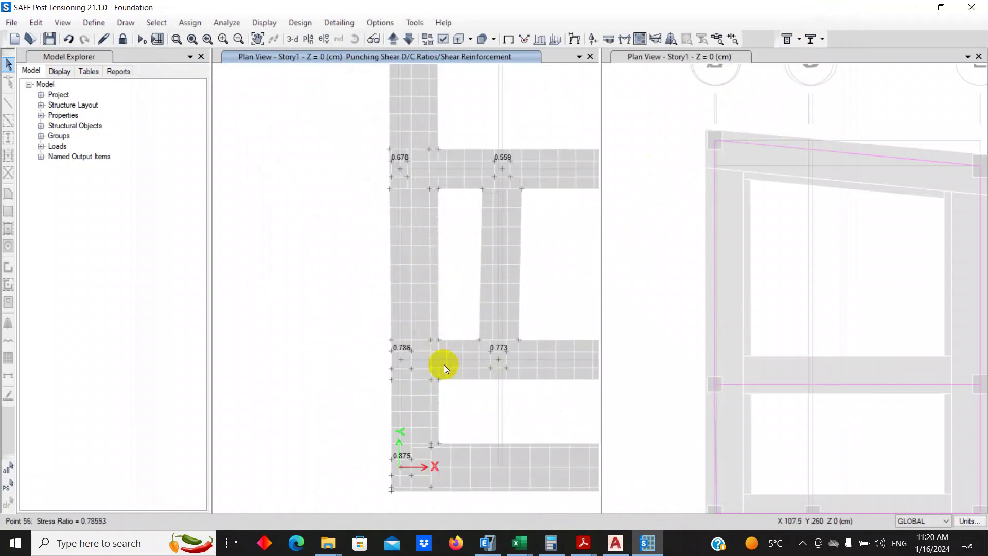
pyautogui.rightClick(504, 168)
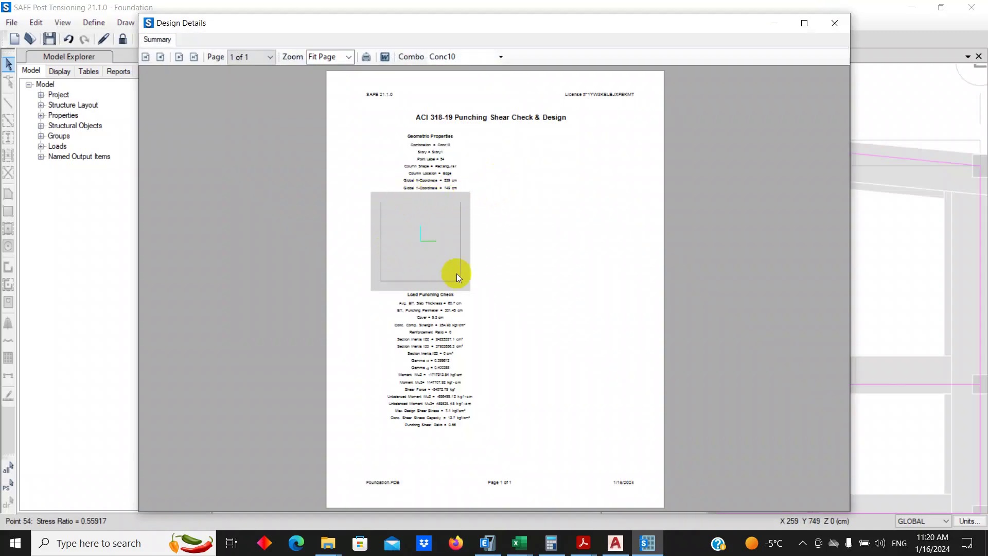
pyautogui.click(336, 57)
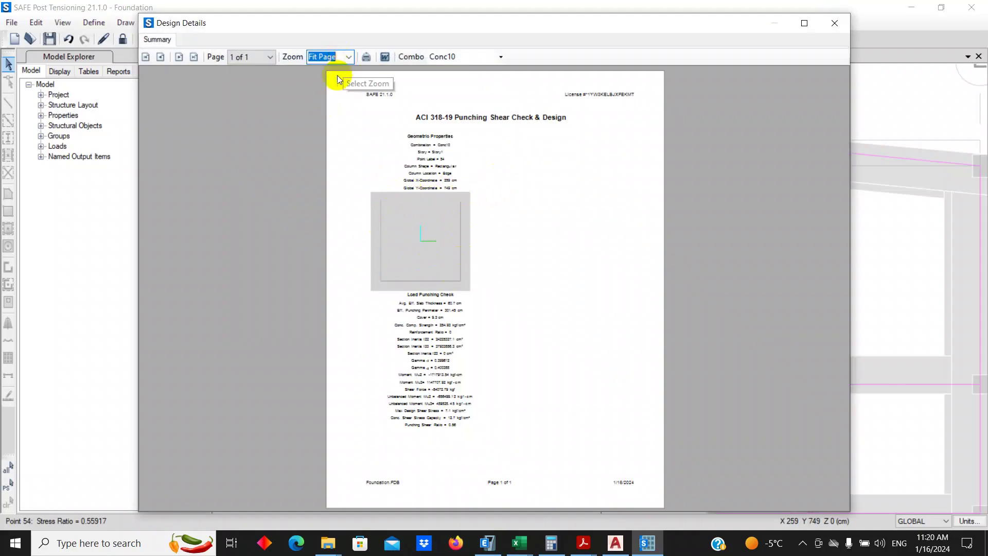
pyautogui.click(348, 57)
pyautogui.click(330, 147)
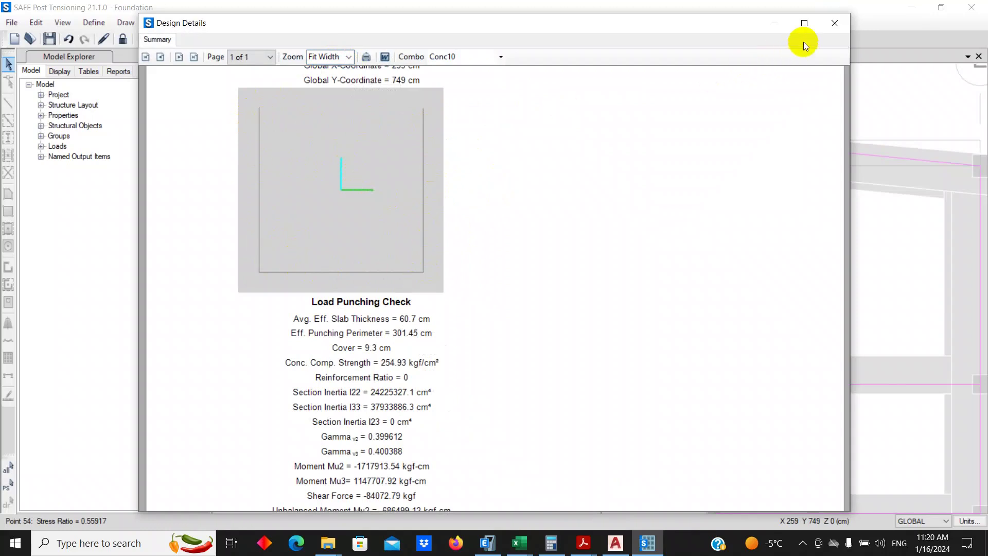
pyautogui.click(834, 24)
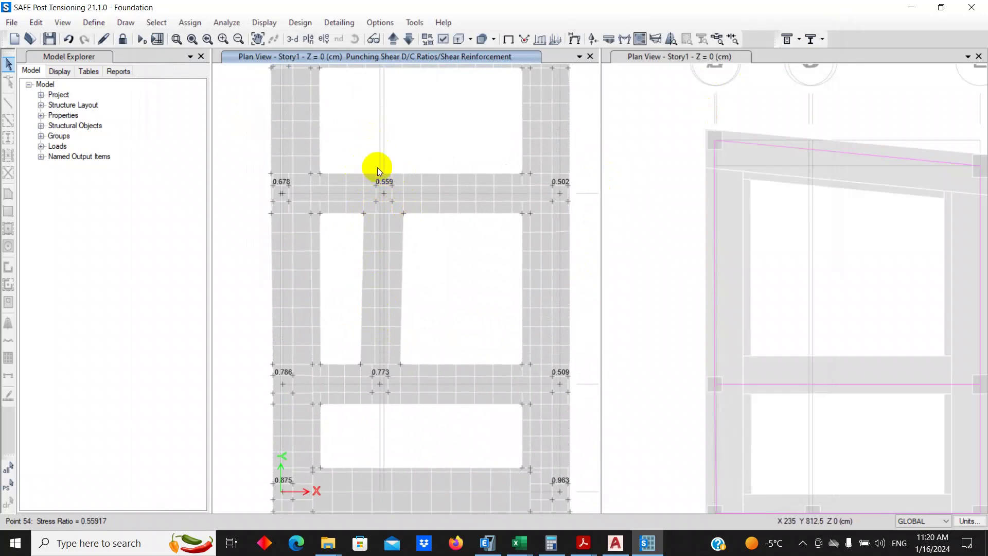
# Step: Review the punching check summary of the inner column on grid line 5 at Fit Width
pyautogui.moveTo(378, 167); pyautogui.dragTo(377, 288, button='middle')
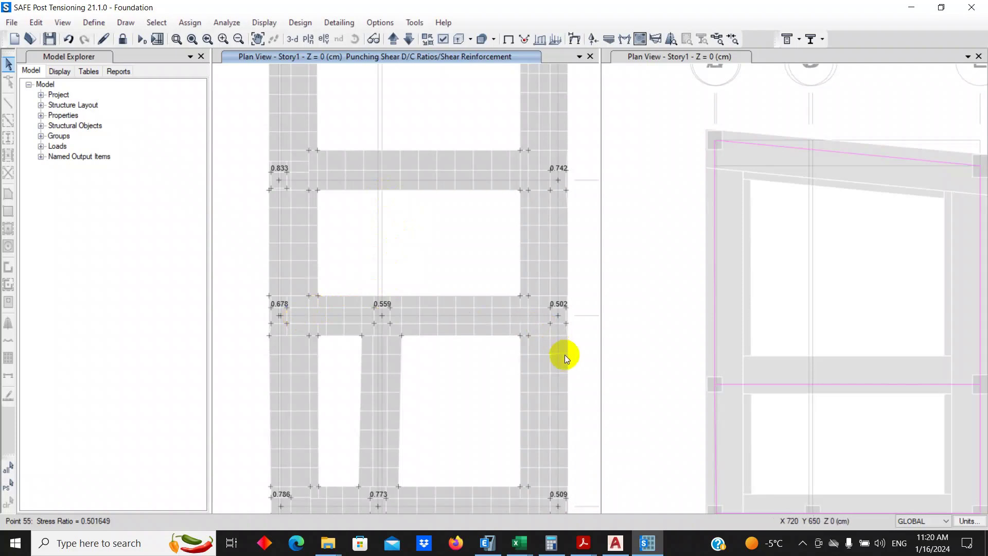
pyautogui.moveTo(565, 355); pyautogui.dragTo(587, 283, button='middle')
pyautogui.moveTo(576, 338); pyautogui.dragTo(565, 247, button='middle')
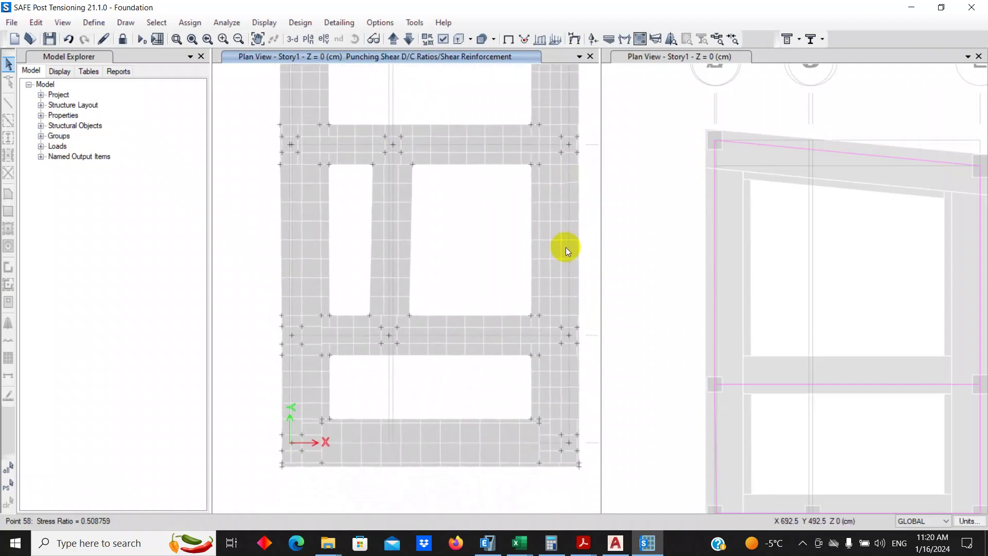
pyautogui.rightClick(384, 320)
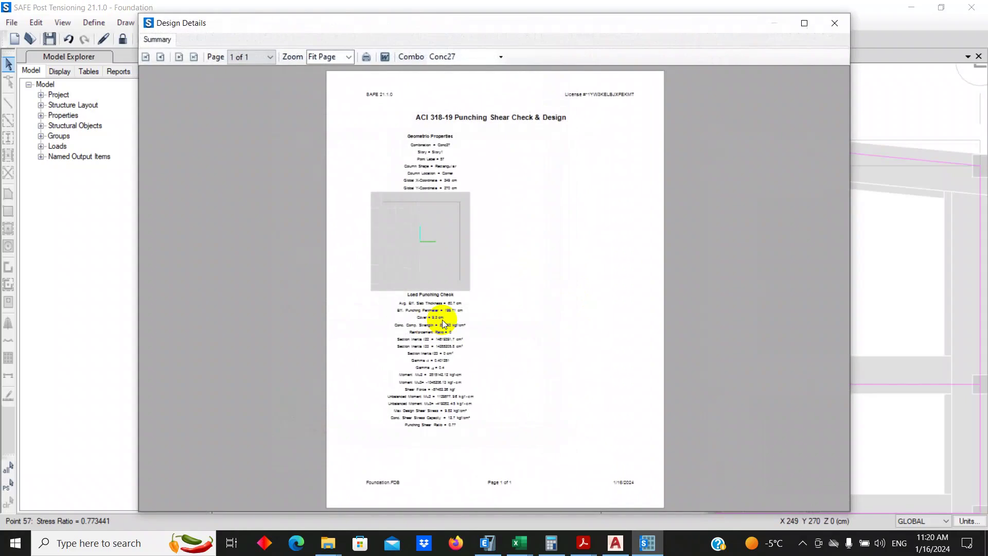
pyautogui.click(346, 57)
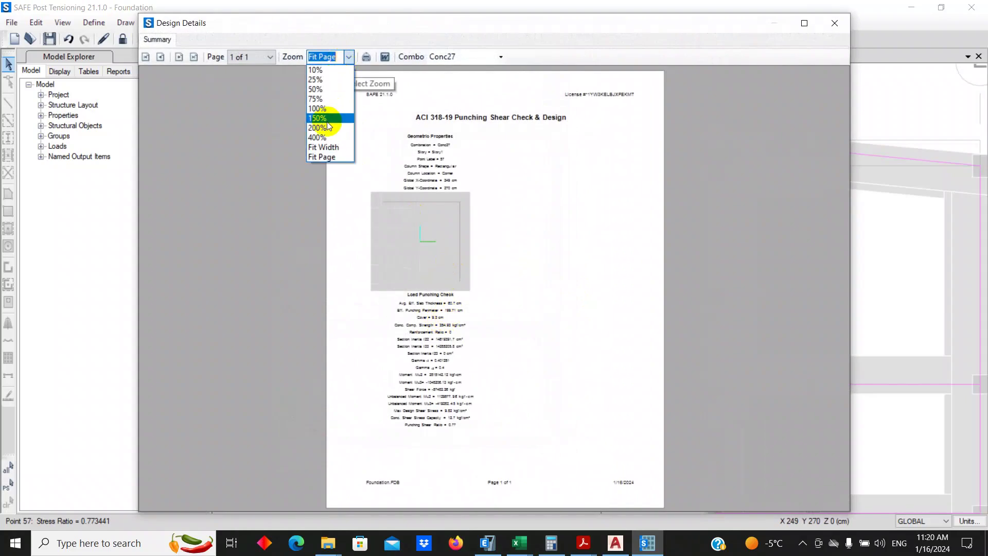
pyautogui.click(329, 146)
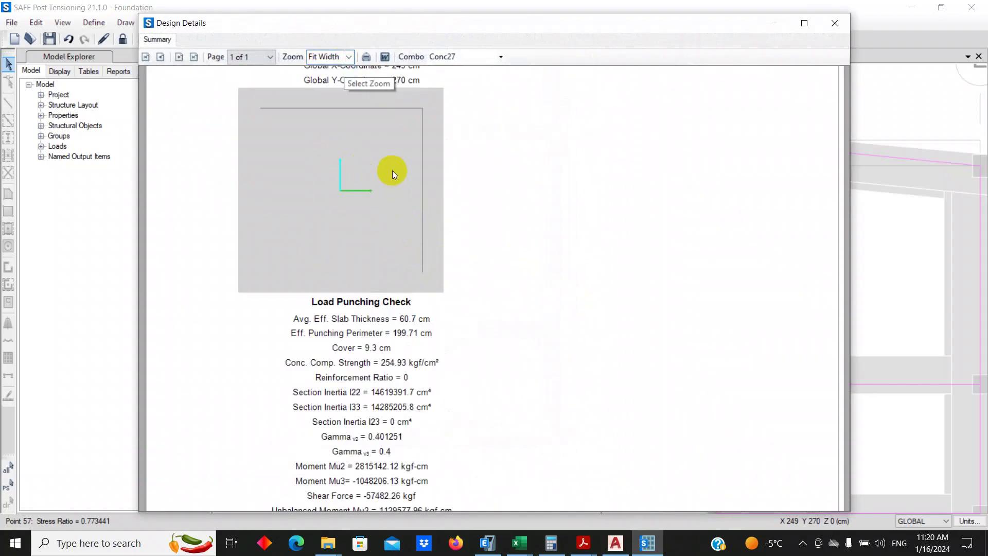
# Step: Check the column location type in the punching summary of the inner column on grid line 5
pyautogui.scroll(3, 392, 170)
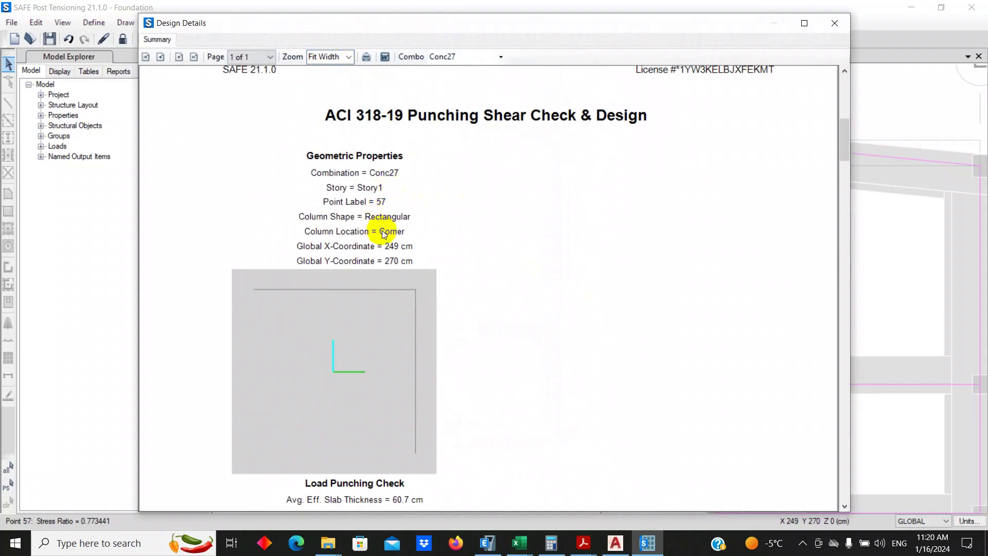
pyautogui.click(833, 25)
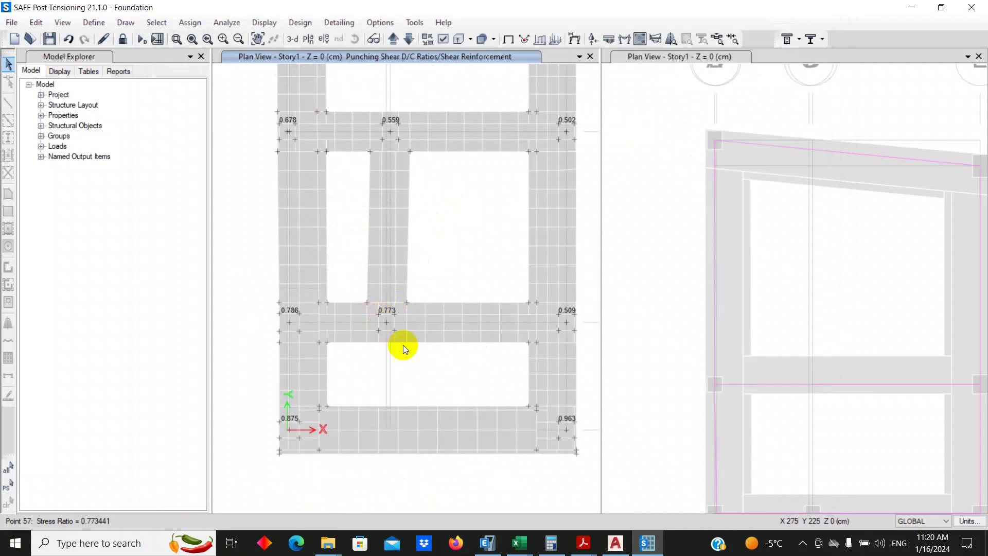
# Step: Override the punching location type of the inner column joint on grid line 5 to Edge 1
pyautogui.scroll(-3, 730, 353)
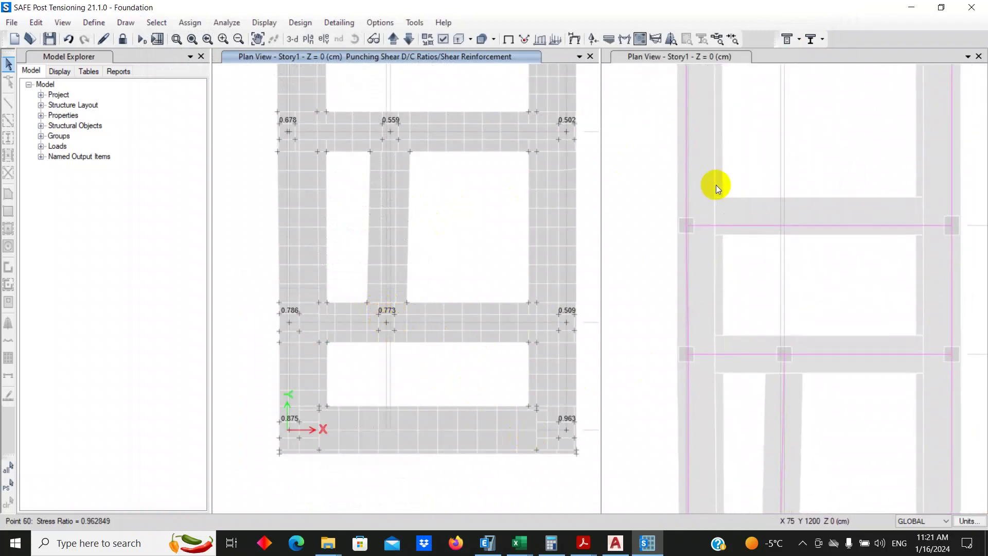
pyautogui.scroll(-2, 752, 330)
pyautogui.moveTo(764, 196); pyautogui.dragTo(760, 158, button='middle')
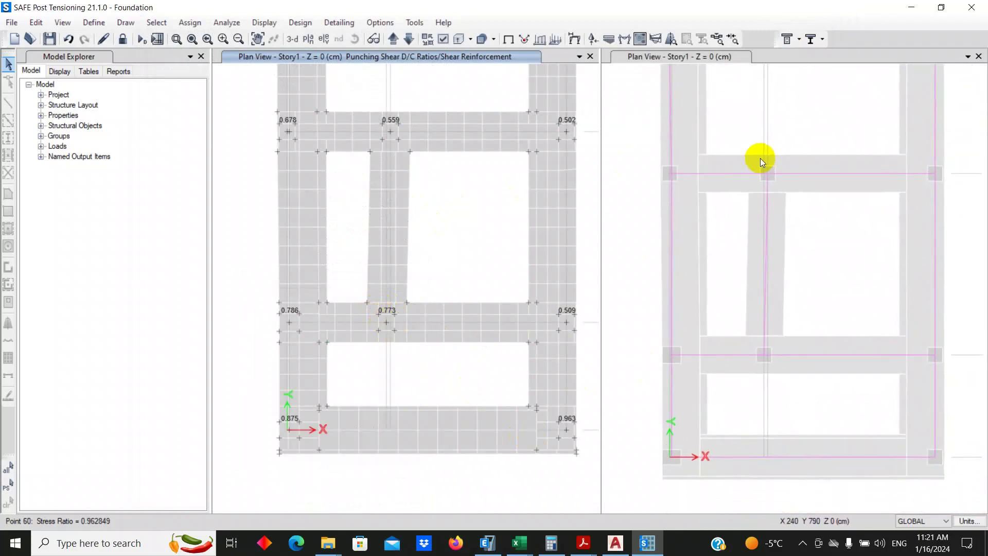
pyautogui.click(763, 345)
pyautogui.click(763, 346)
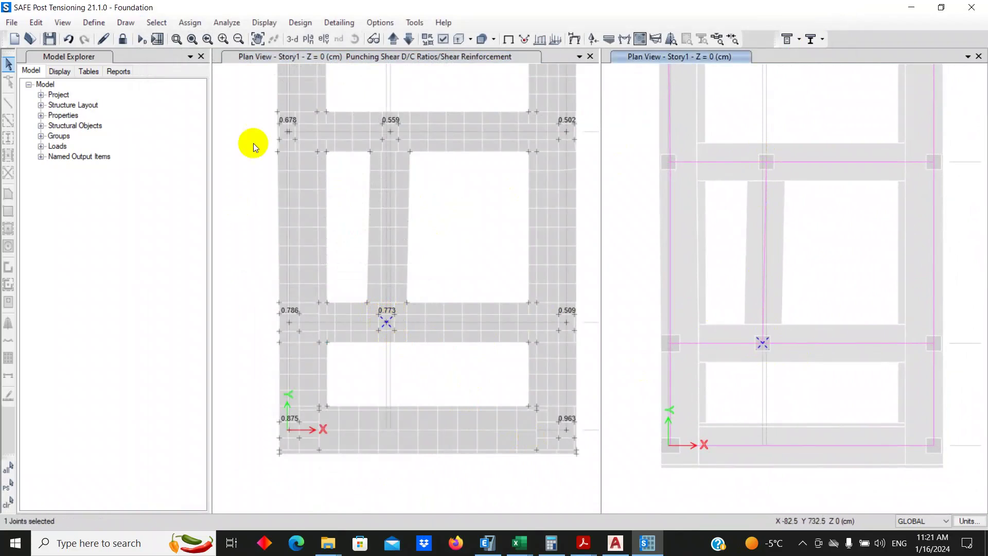
pyautogui.click(297, 24)
pyautogui.click(380, 22)
pyautogui.click(300, 22)
pyautogui.moveTo(330, 41)
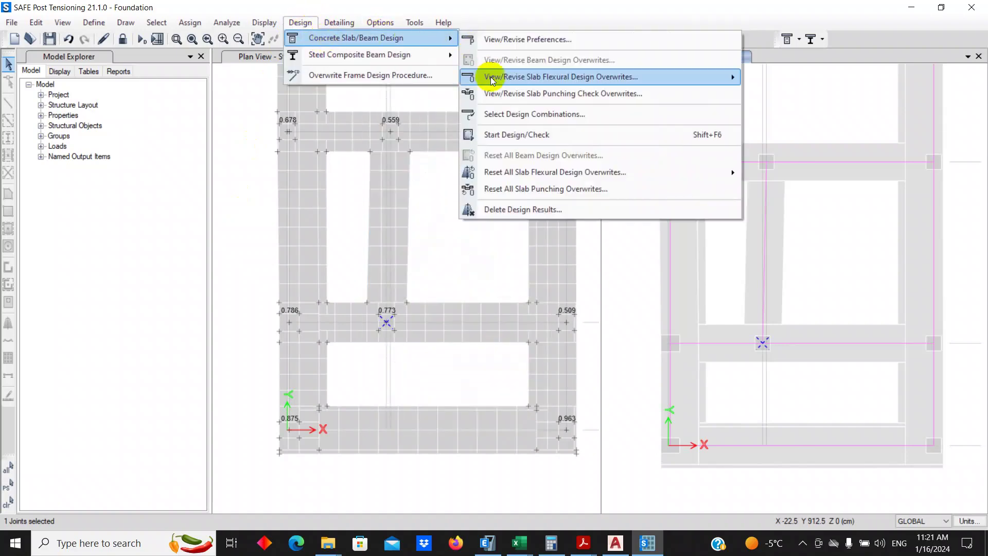
pyautogui.click(496, 96)
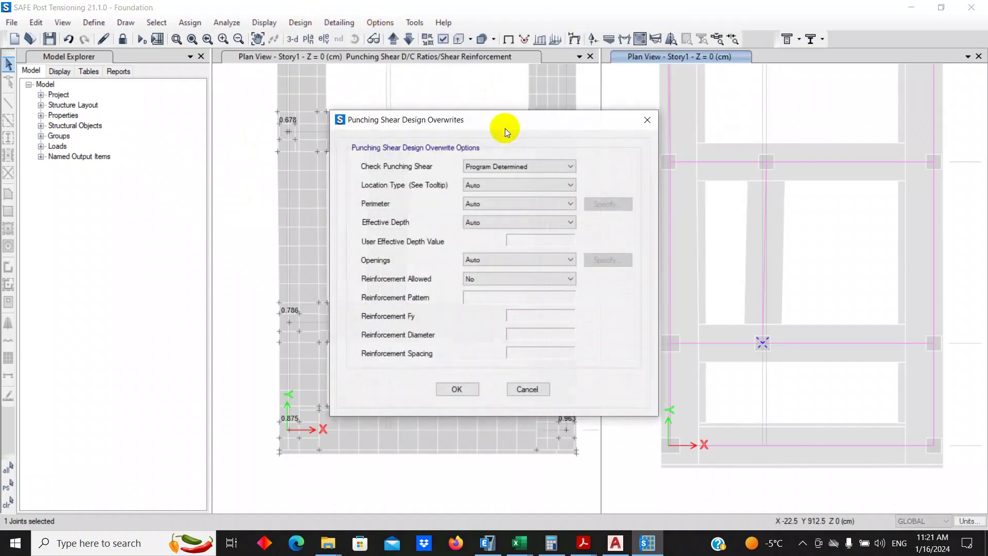
pyautogui.moveTo(437, 185)
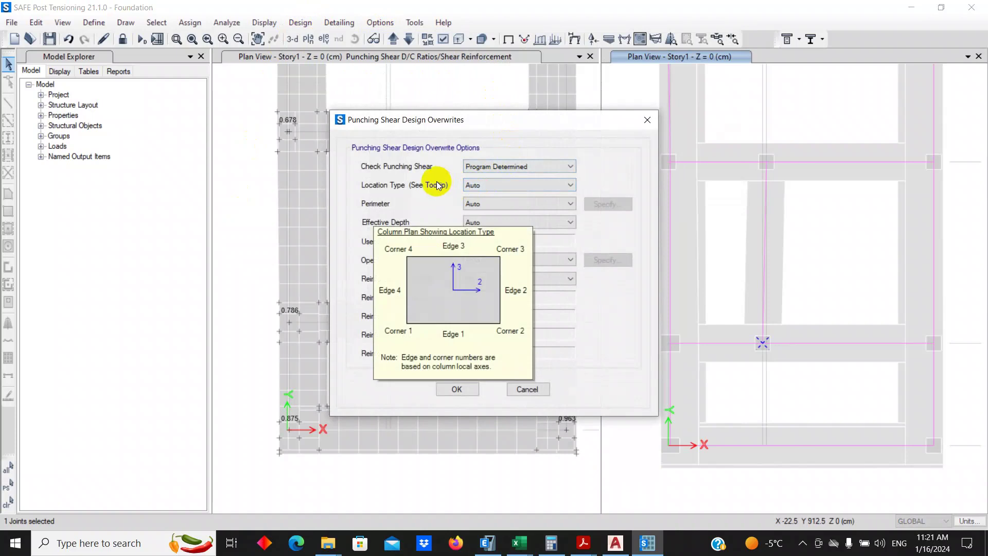
pyautogui.click(478, 186)
pyautogui.click(476, 212)
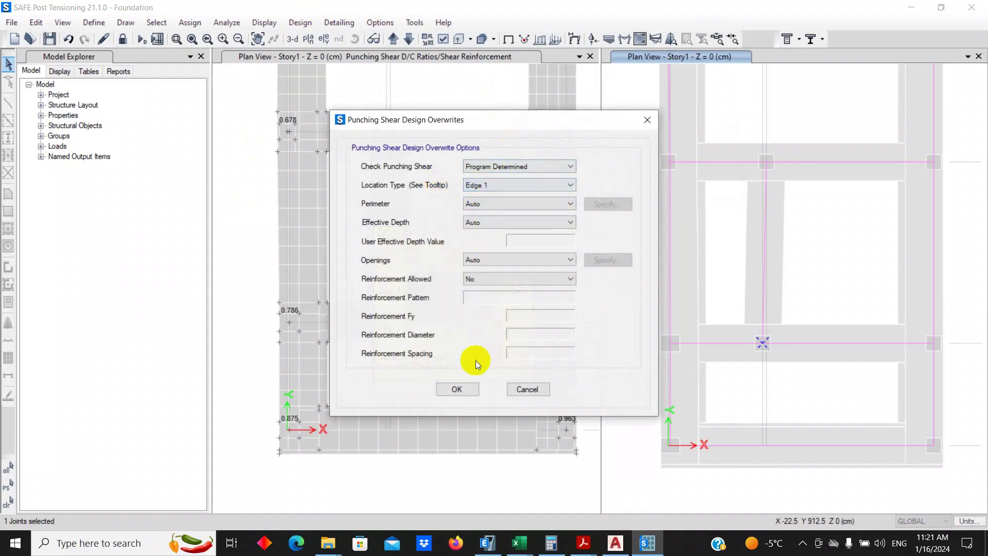
pyautogui.click(457, 389)
pyautogui.click(539, 315)
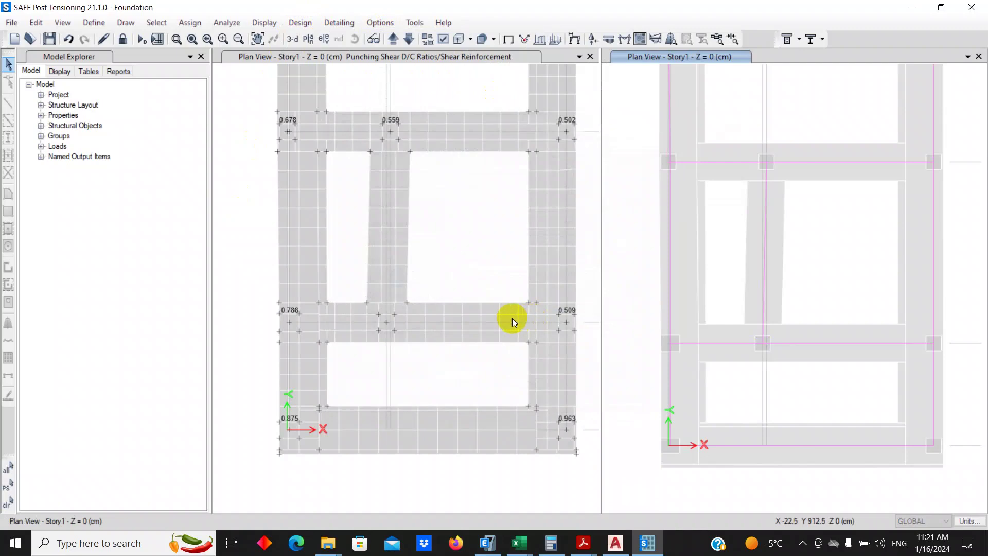
# Step: Rerun the concrete slab design check and review the updated punching summary of the inner column on grid line 5
pyautogui.click(436, 230)
pyautogui.click(301, 23)
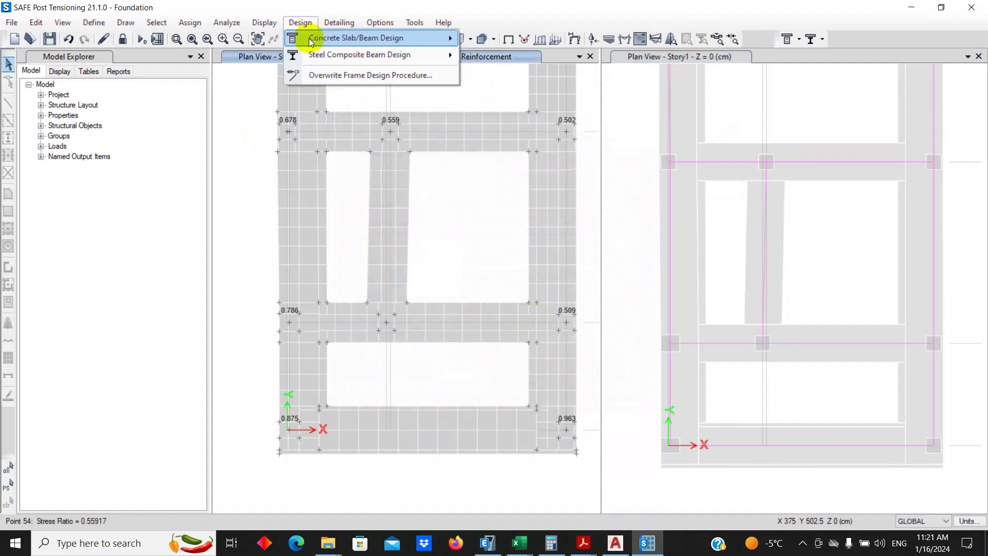
pyautogui.moveTo(442, 39)
pyautogui.click(492, 135)
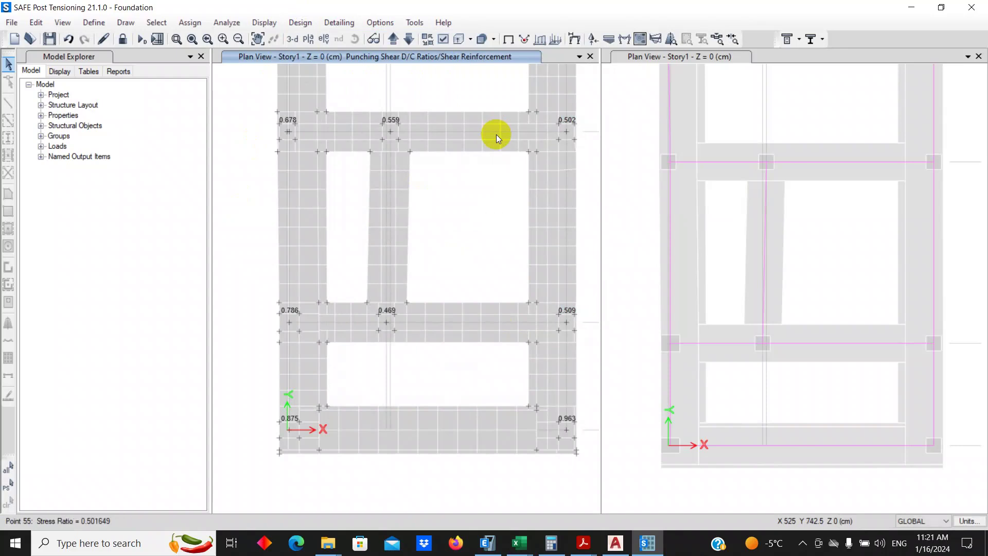
pyautogui.rightClick(387, 321)
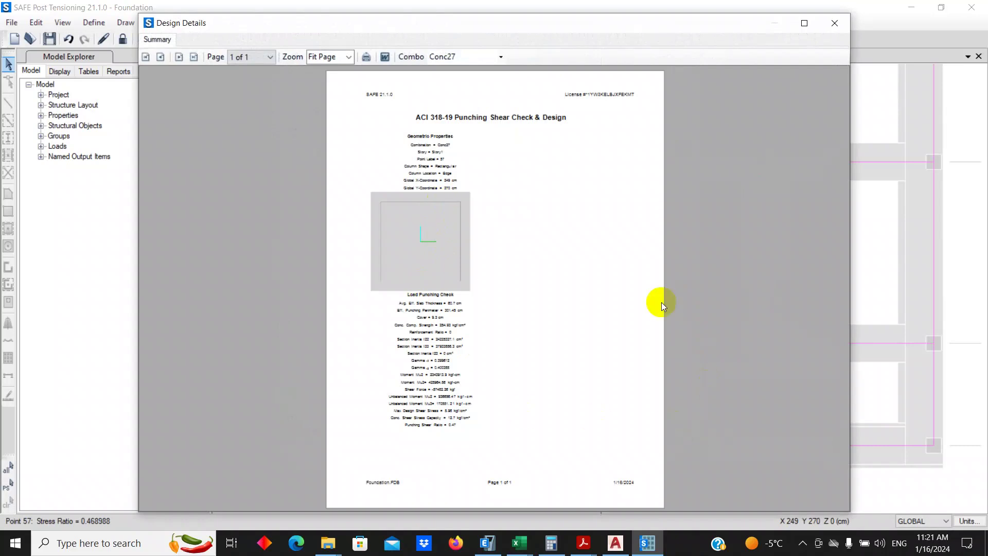
pyautogui.click(835, 23)
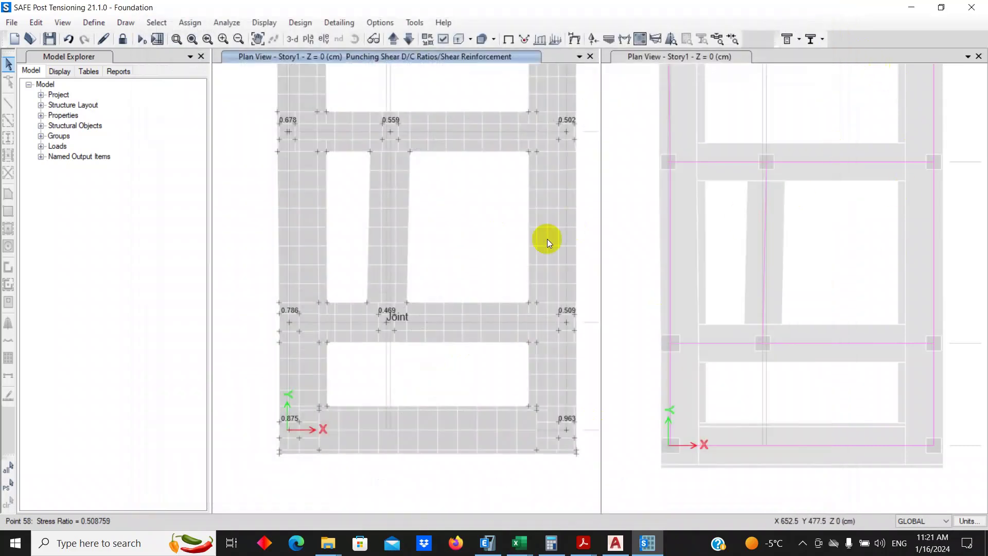
# Step: Display the soil pressure contours of the whole foundation for load case Soil1-NL
pyautogui.click(263, 23)
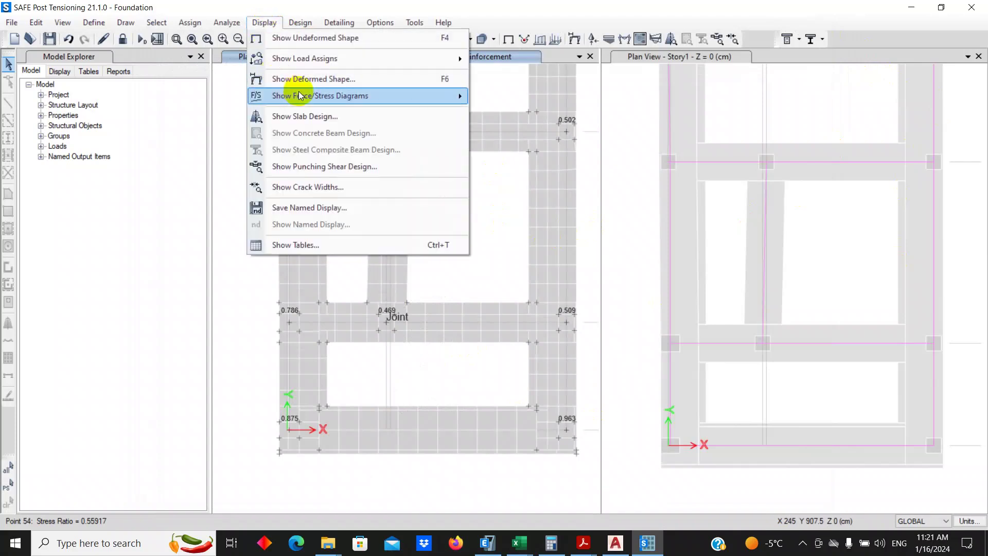
pyautogui.moveTo(349, 96)
pyautogui.click(489, 114)
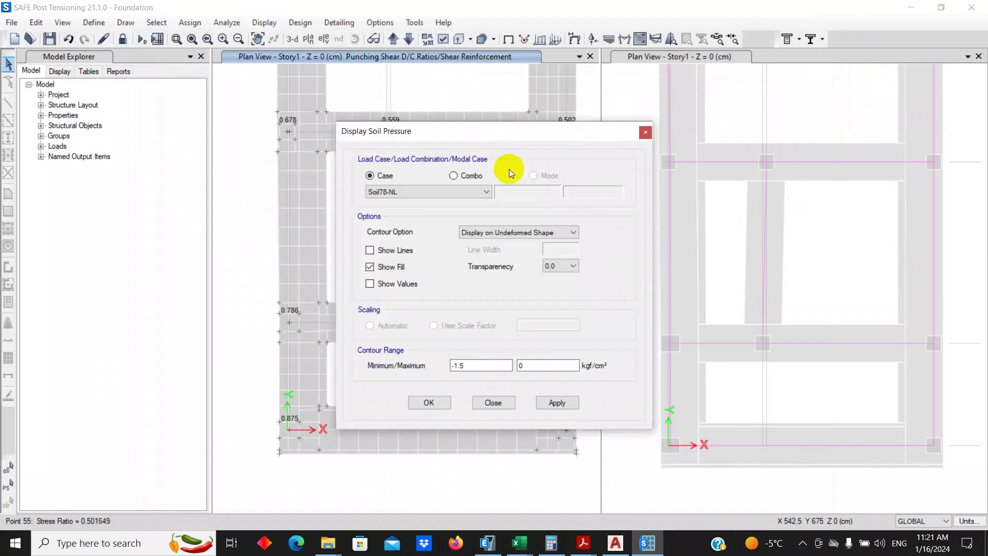
pyautogui.click(471, 193)
pyautogui.moveTo(489, 394); pyautogui.dragTo(470, 262)
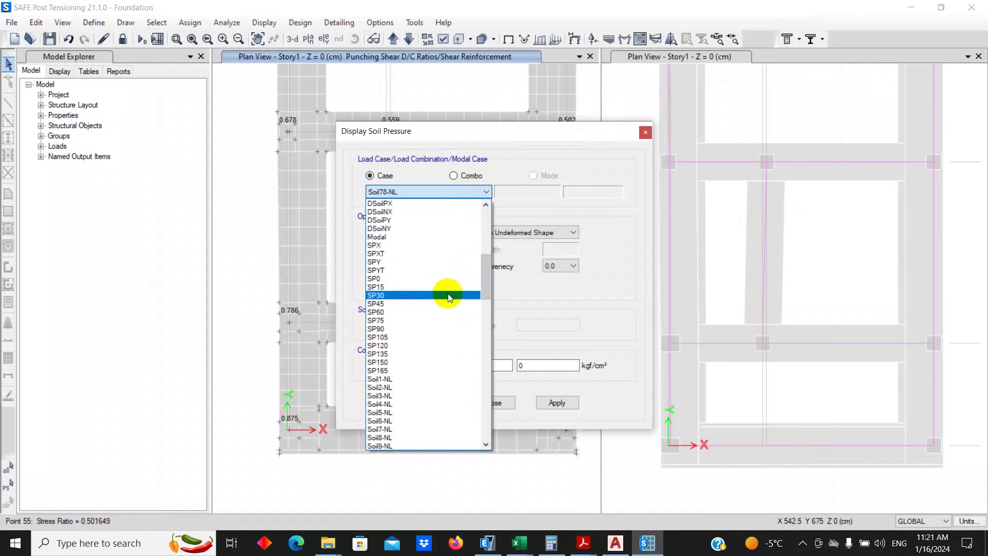
pyautogui.click(420, 379)
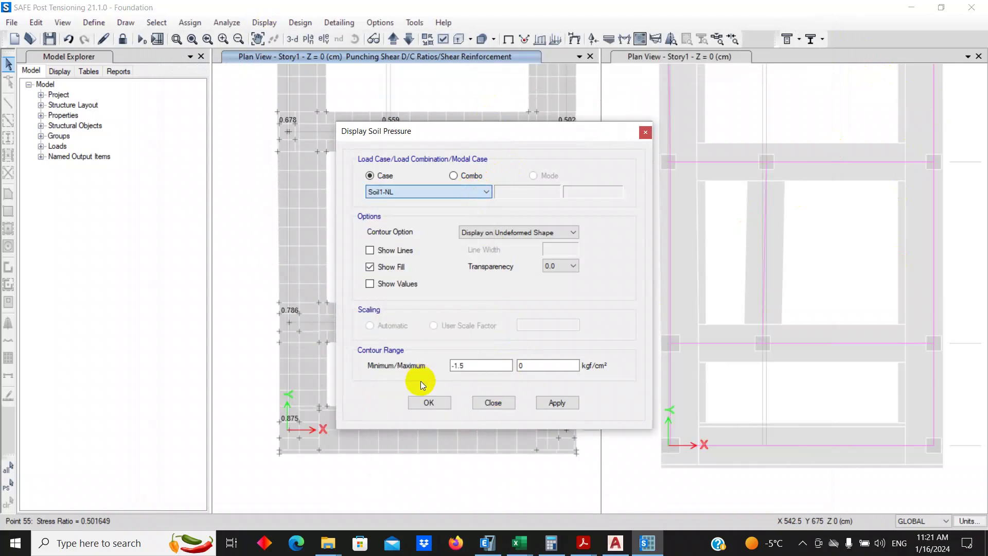
pyautogui.click(427, 402)
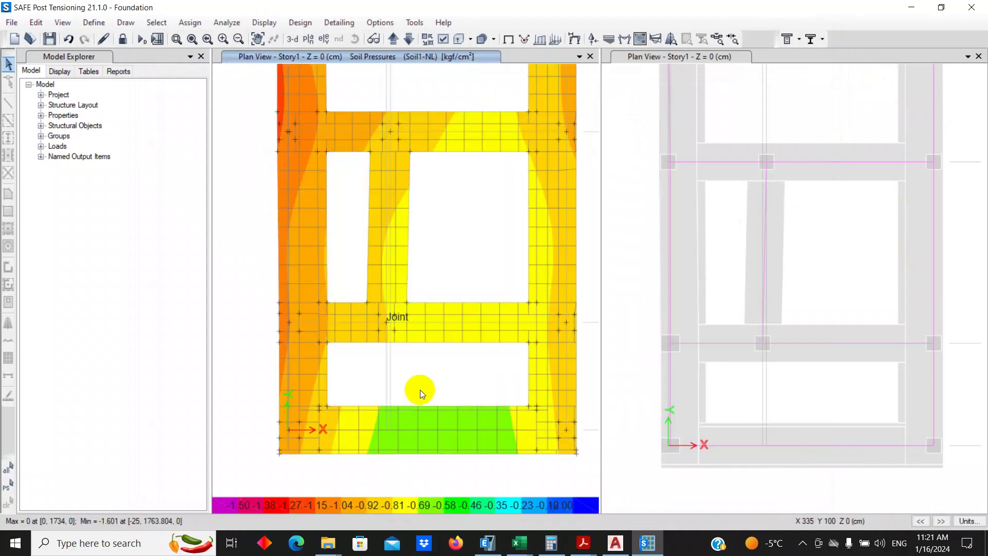
pyautogui.scroll(-2, 418, 369)
pyautogui.moveTo(418, 267); pyautogui.dragTo(416, 311, button='middle')
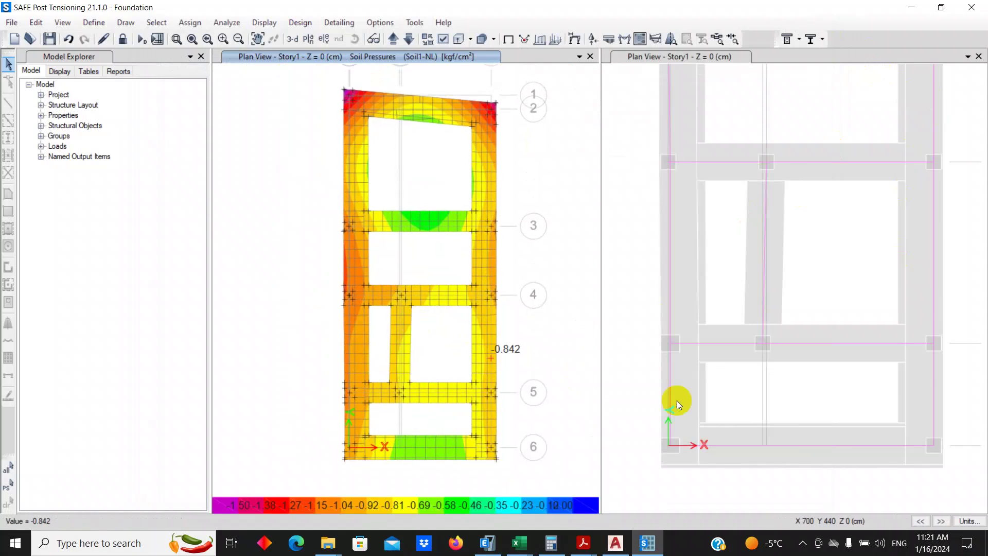
# Step: Step through the soil pressure contours of the successive load cases from Soil1-NL up to Soil34-NL
pyautogui.click(935, 519)
pyautogui.click(935, 519)
pyautogui.click(934, 520)
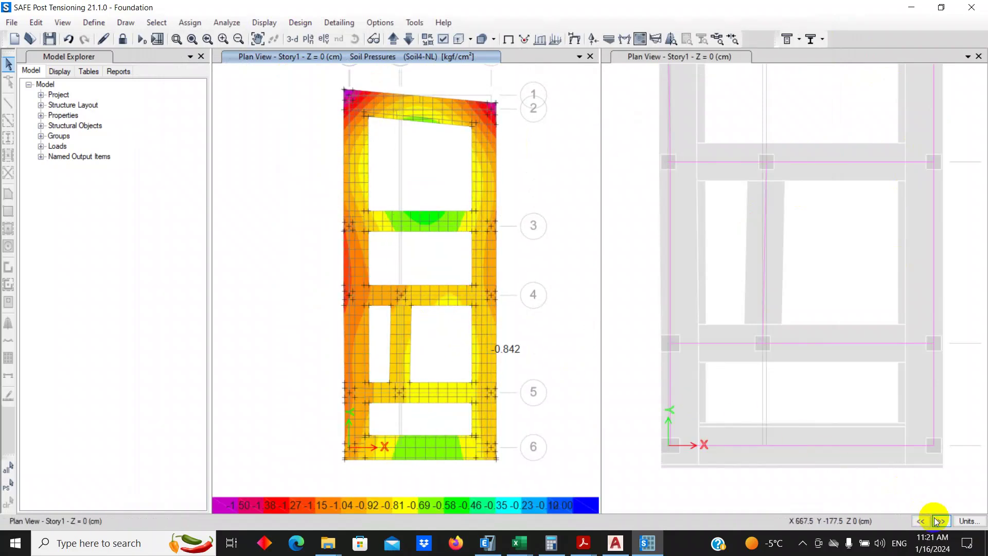
pyautogui.click(937, 520)
pyautogui.click(937, 519)
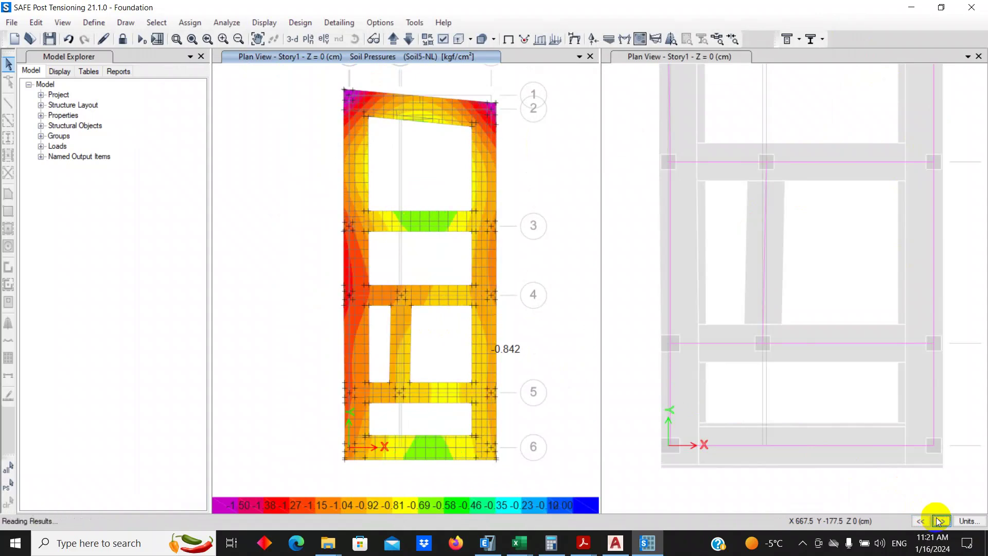
pyautogui.click(937, 519)
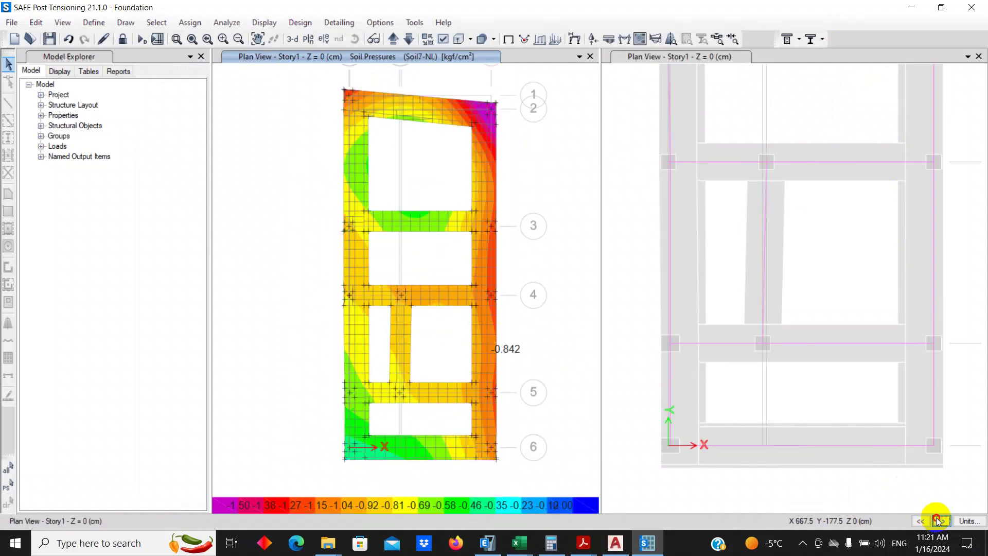
pyautogui.click(936, 520)
pyautogui.click(936, 520)
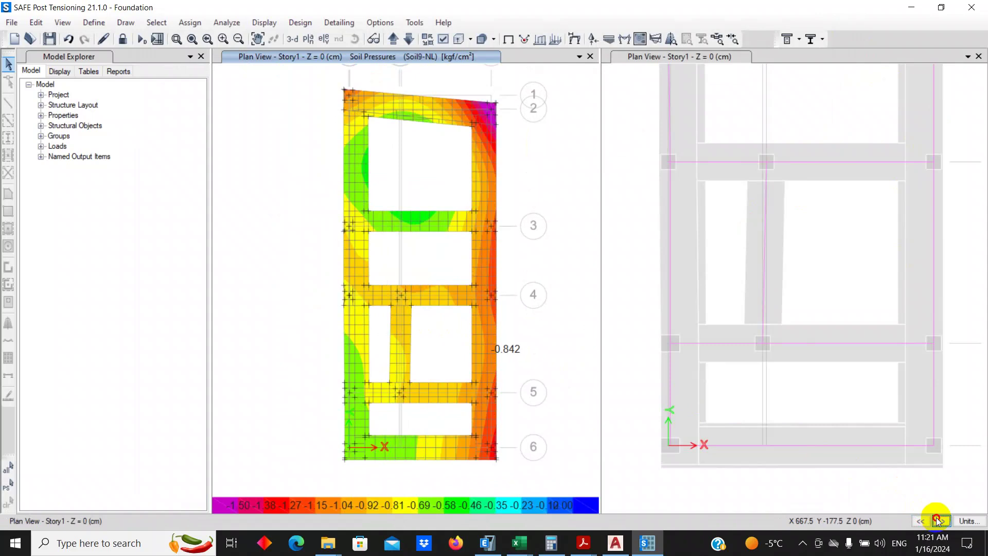
pyautogui.click(936, 520)
pyautogui.click(936, 520)
pyautogui.click(936, 519)
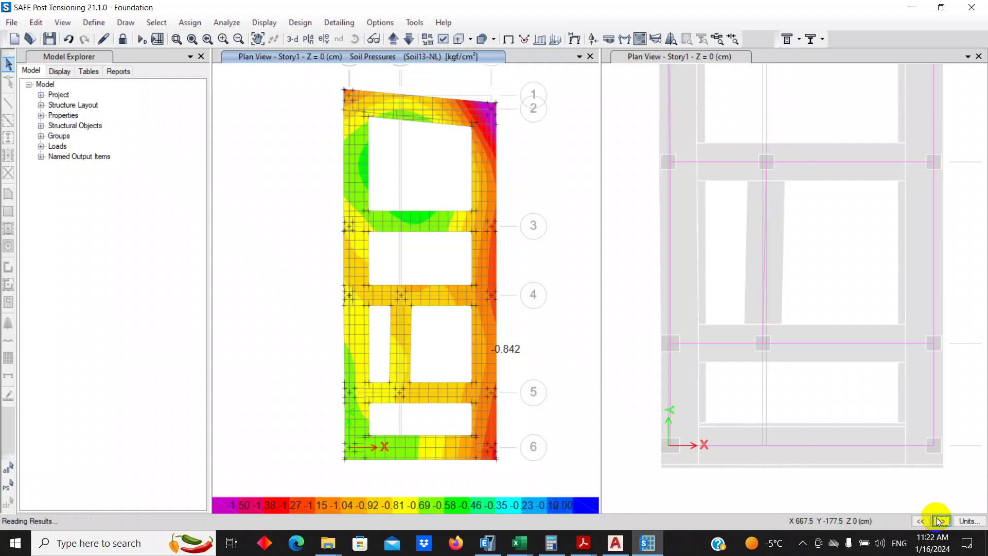
pyautogui.click(937, 520)
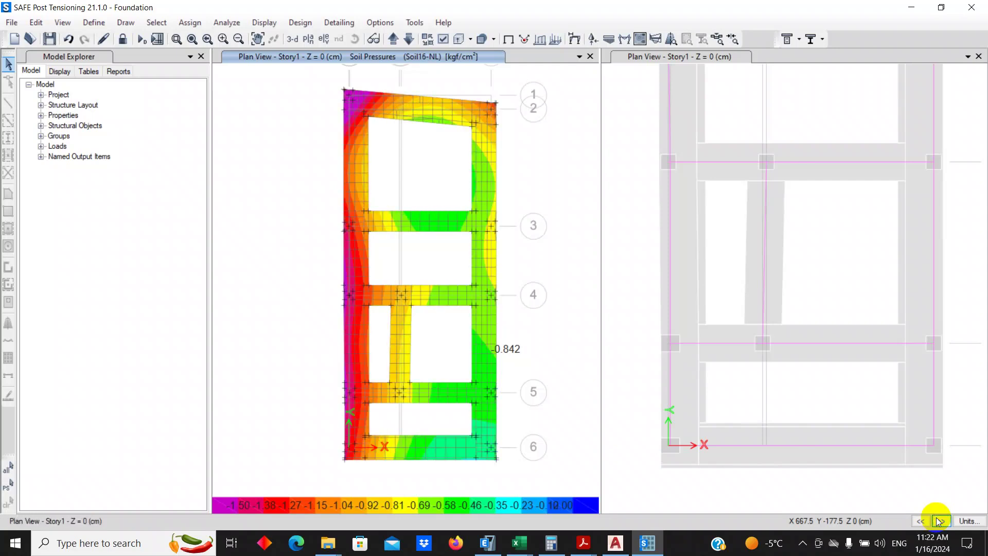
pyautogui.click(936, 519)
pyautogui.click(936, 519)
pyautogui.click(937, 519)
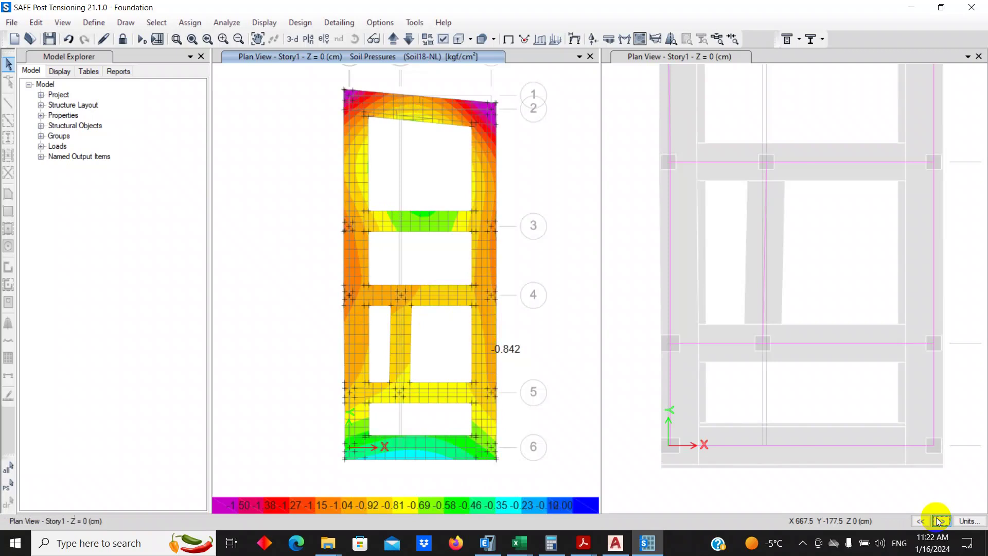
pyautogui.click(936, 520)
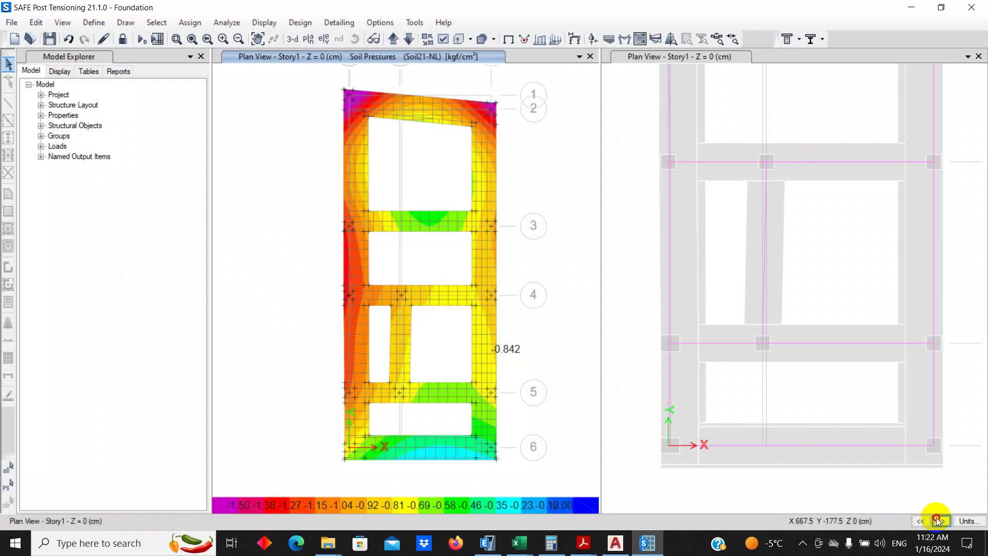
pyautogui.click(937, 520)
pyautogui.click(937, 520)
pyautogui.click(937, 519)
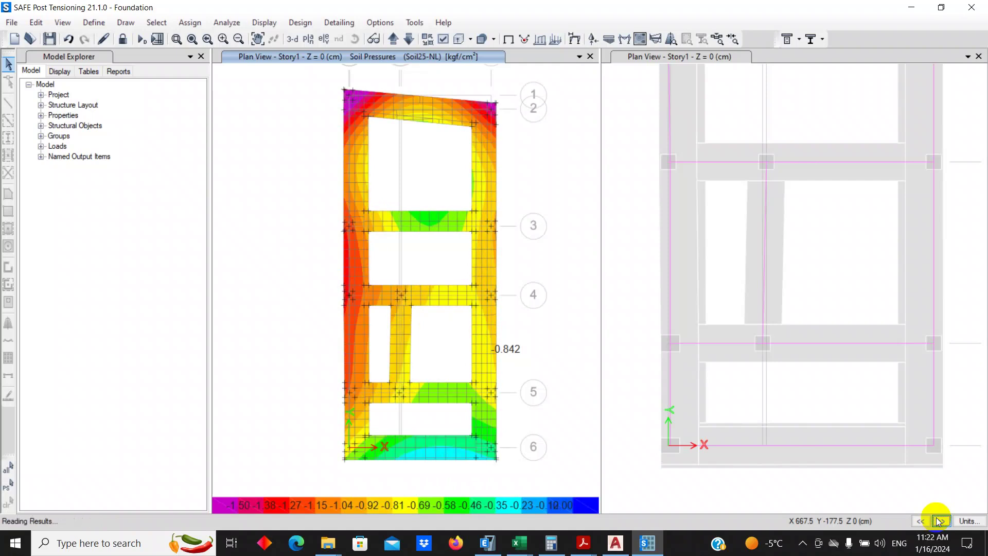
pyautogui.click(936, 520)
pyautogui.click(937, 520)
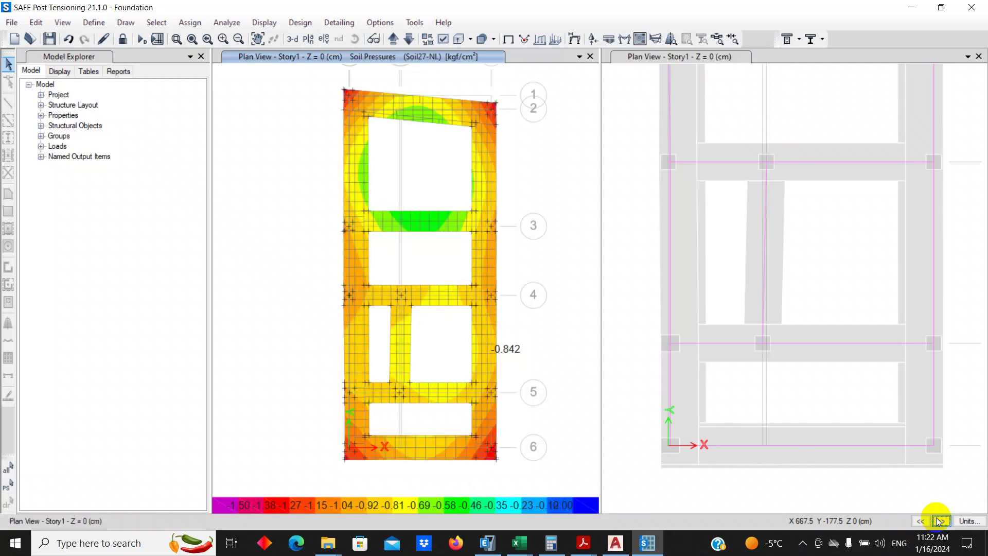
pyautogui.click(937, 520)
pyautogui.click(937, 519)
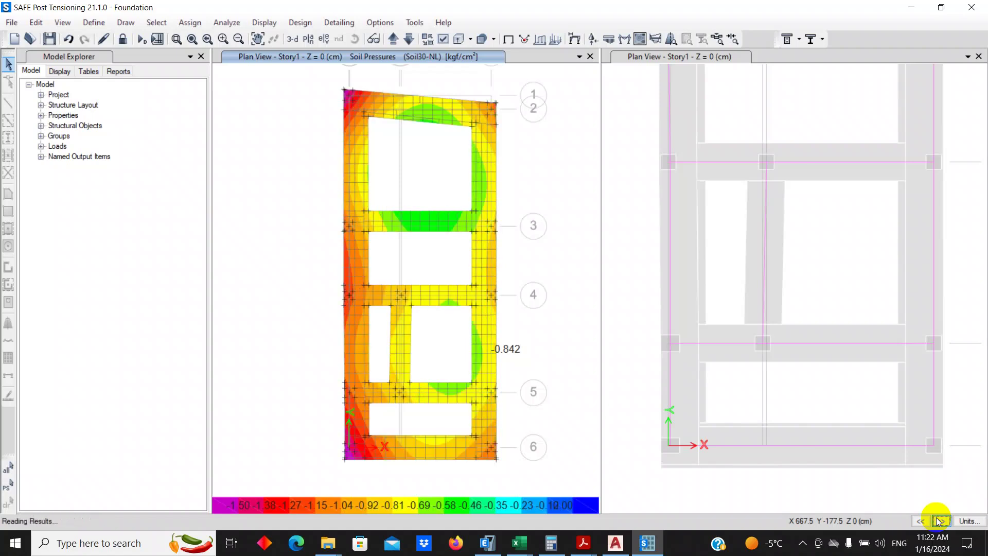
pyautogui.click(937, 519)
pyautogui.click(936, 519)
pyautogui.click(937, 520)
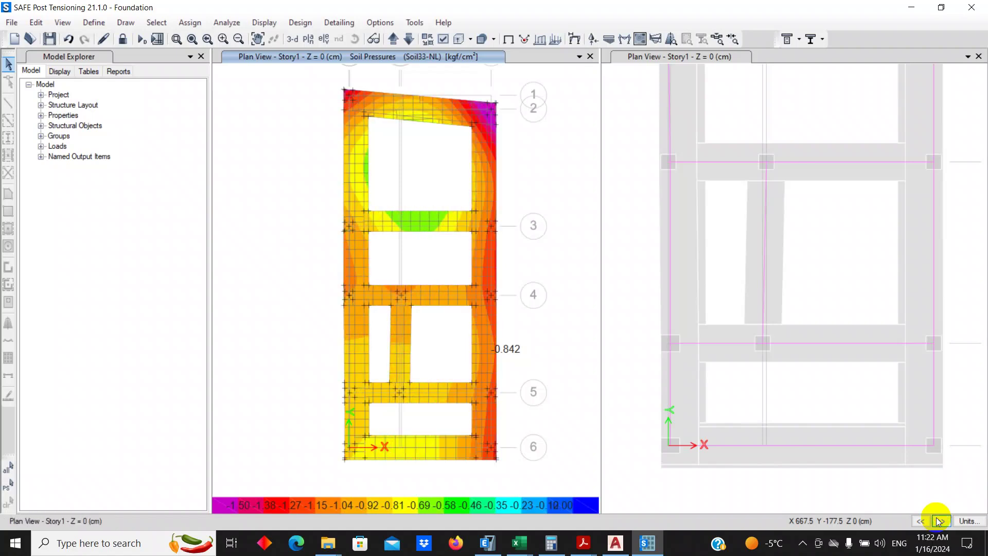
pyautogui.click(937, 519)
# Step: Step through the remaining soil pressure contours of the foundation from load case Soil34-NL up to Soil74-NL
pyautogui.moveTo(351, 405)
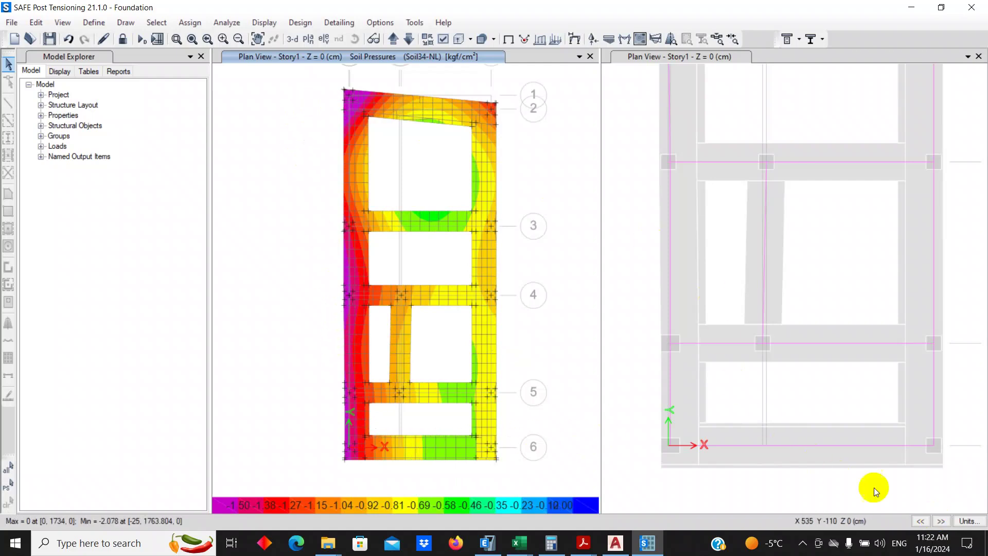
pyautogui.click(941, 521)
pyautogui.click(941, 521)
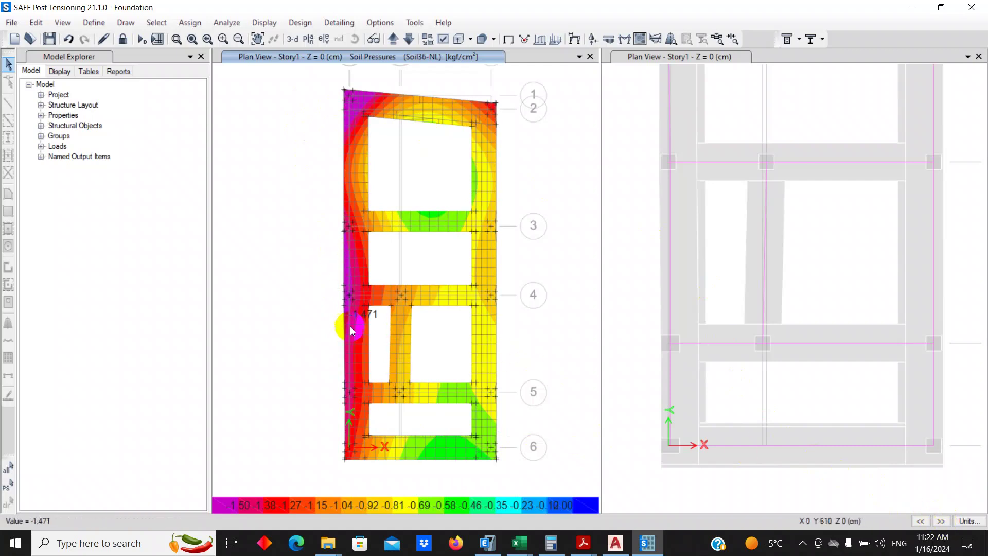
pyautogui.click(944, 526)
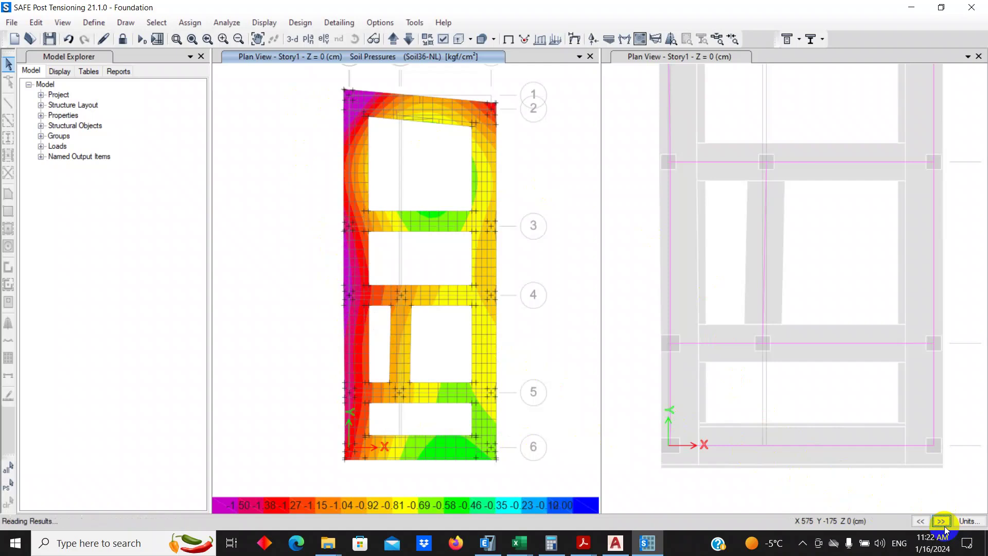
pyautogui.click(943, 526)
pyautogui.click(943, 526)
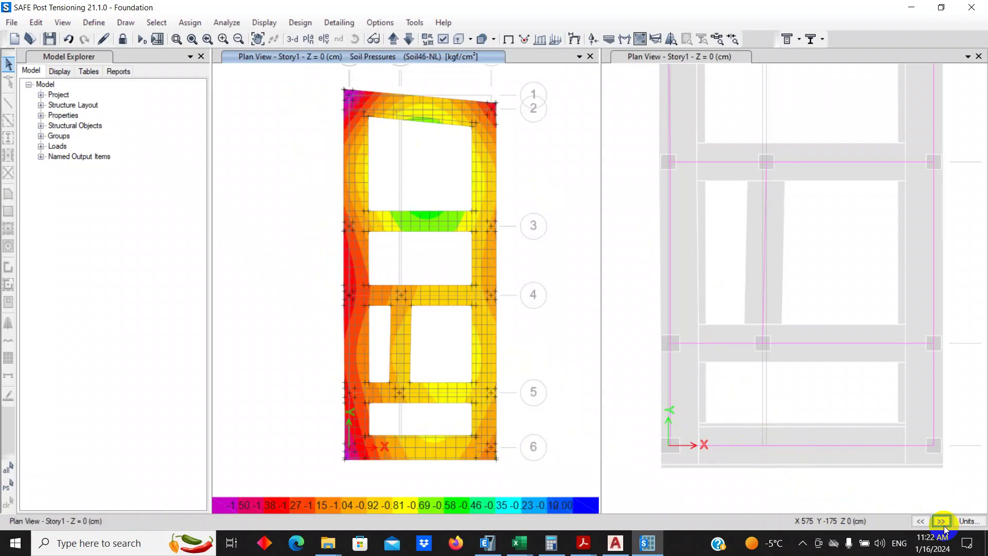
pyautogui.click(941, 521)
pyautogui.click(940, 521)
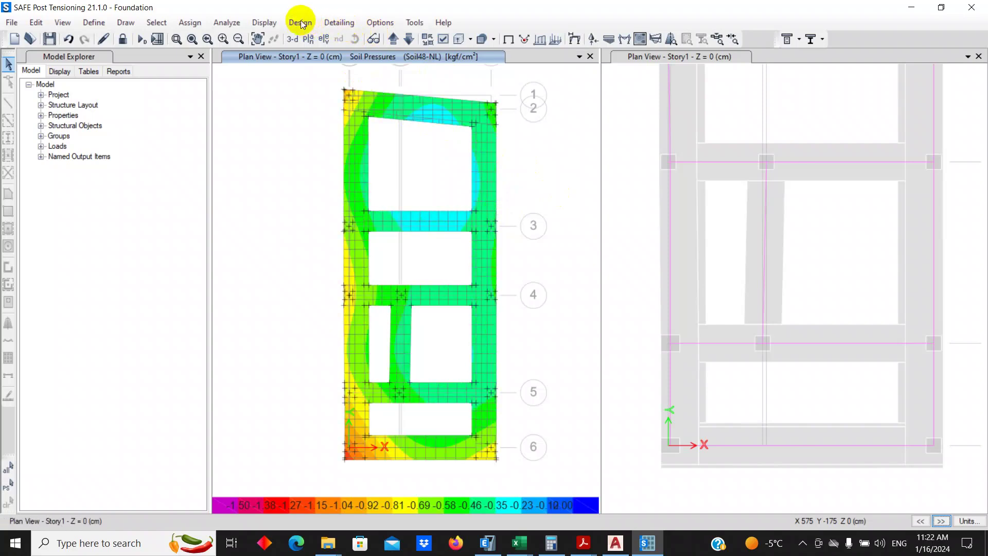
# Step: Configure the slab design display to show the number of bars, with bar size 18 for both top and bottom
pyautogui.click(264, 22)
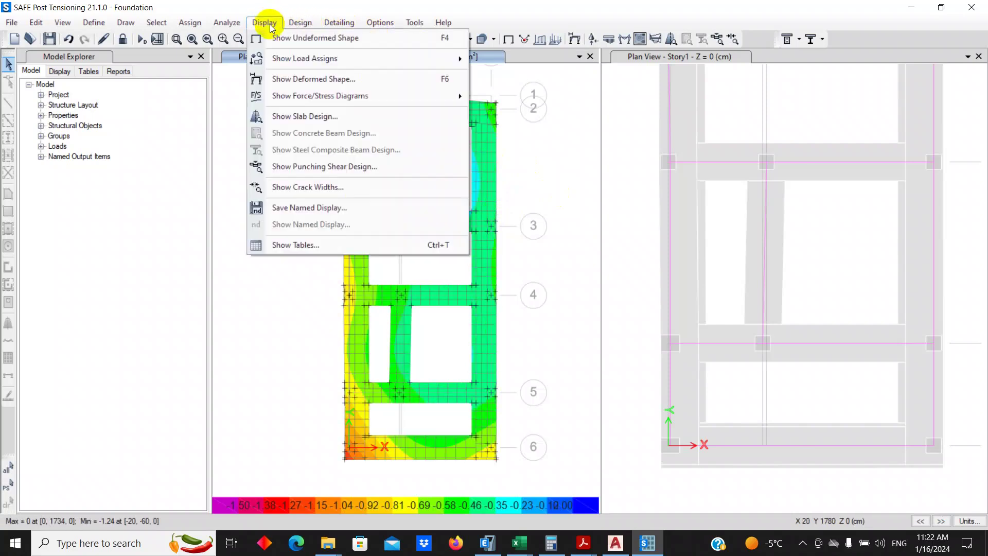
pyautogui.click(310, 116)
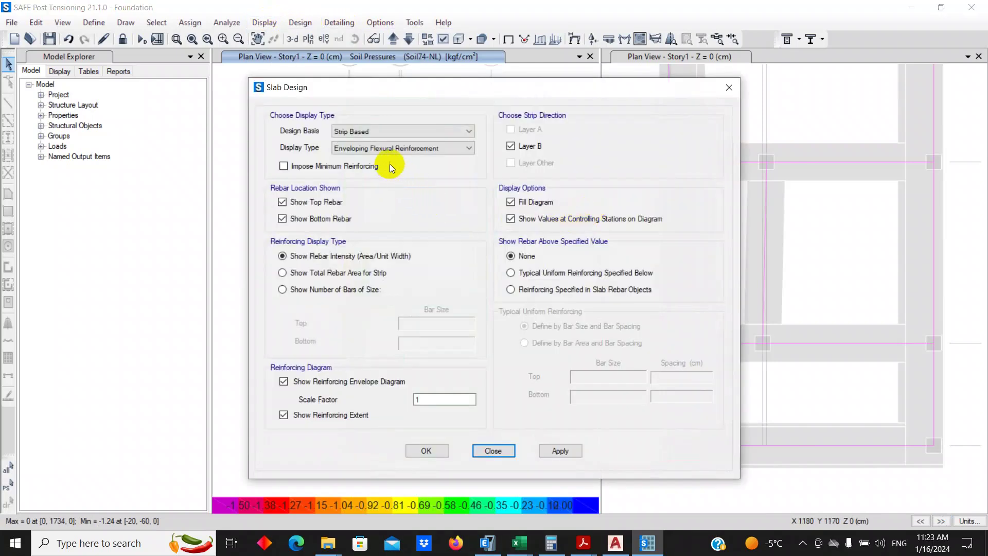
pyautogui.click(312, 220)
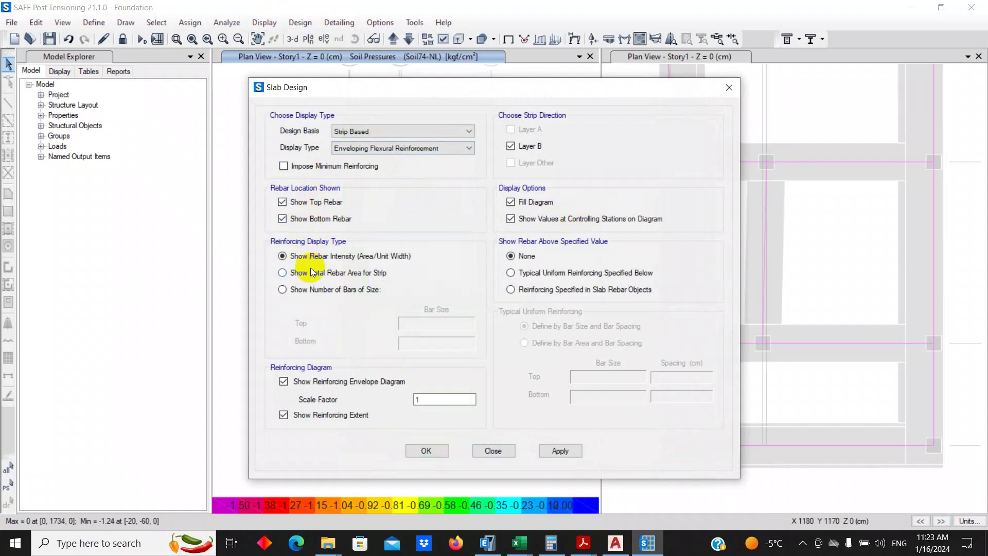
pyautogui.click(313, 289)
pyautogui.click(462, 328)
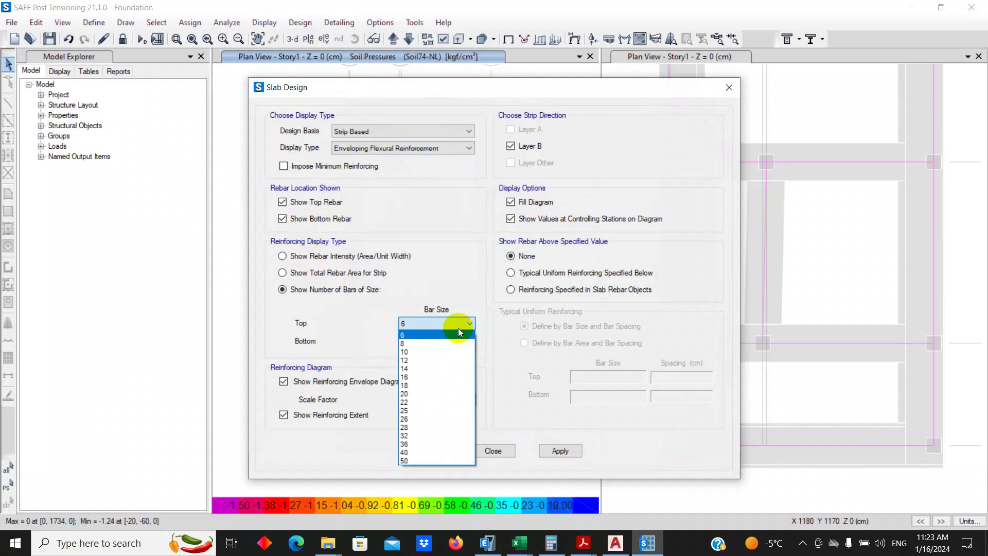
pyautogui.click(441, 383)
pyautogui.click(442, 345)
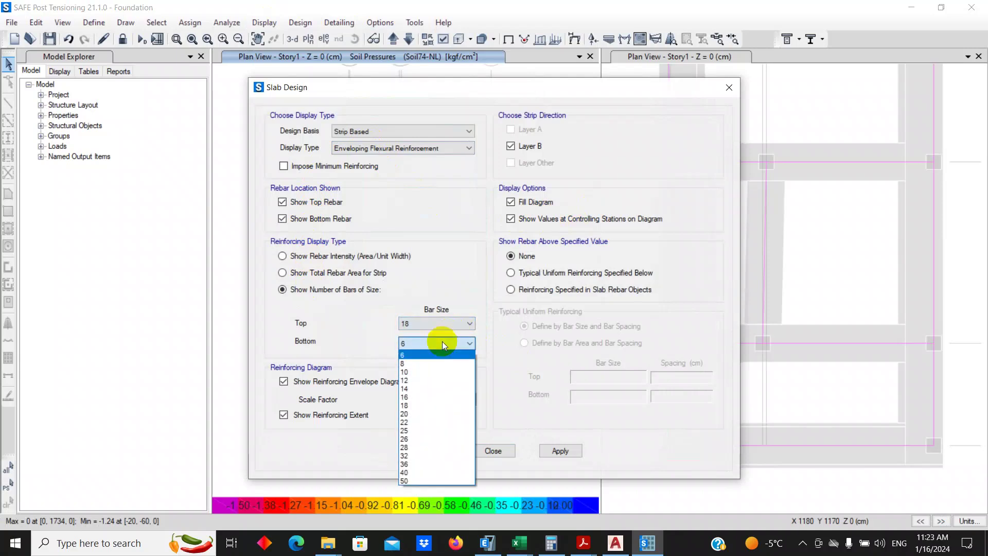
pyautogui.click(436, 400)
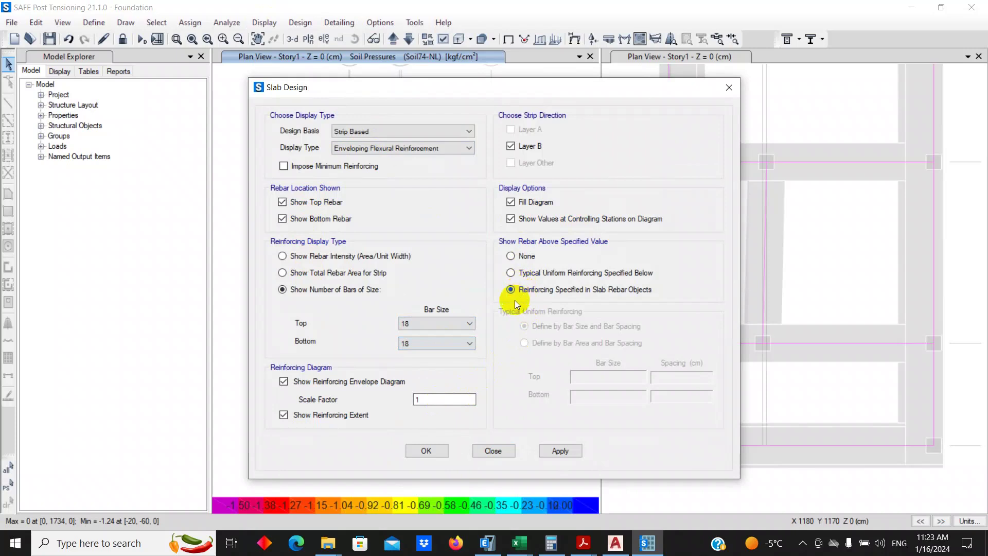
# Step: Show only rebar above a typical uniform reinforcing, defined with bar size 18 for both top and bottom
pyautogui.click(516, 274)
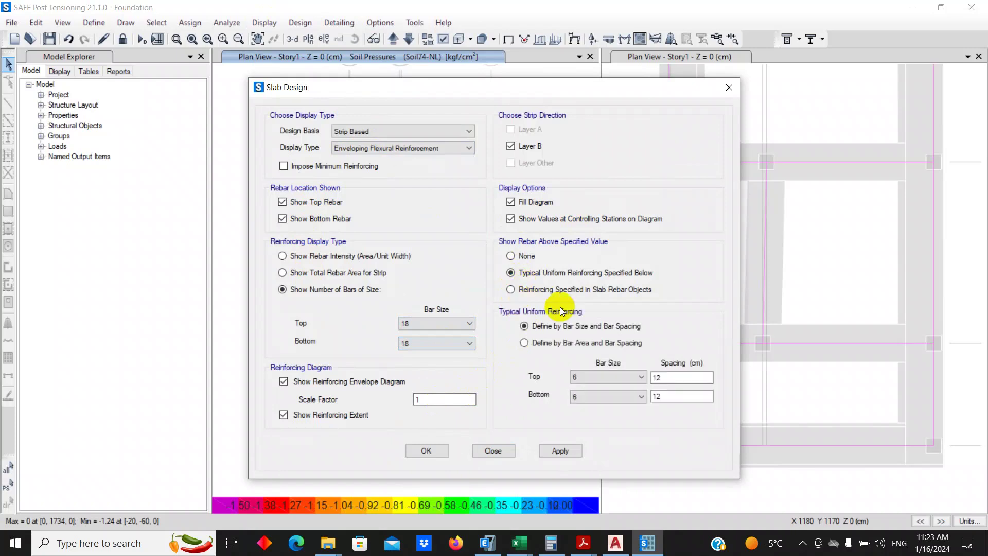
pyautogui.click(597, 376)
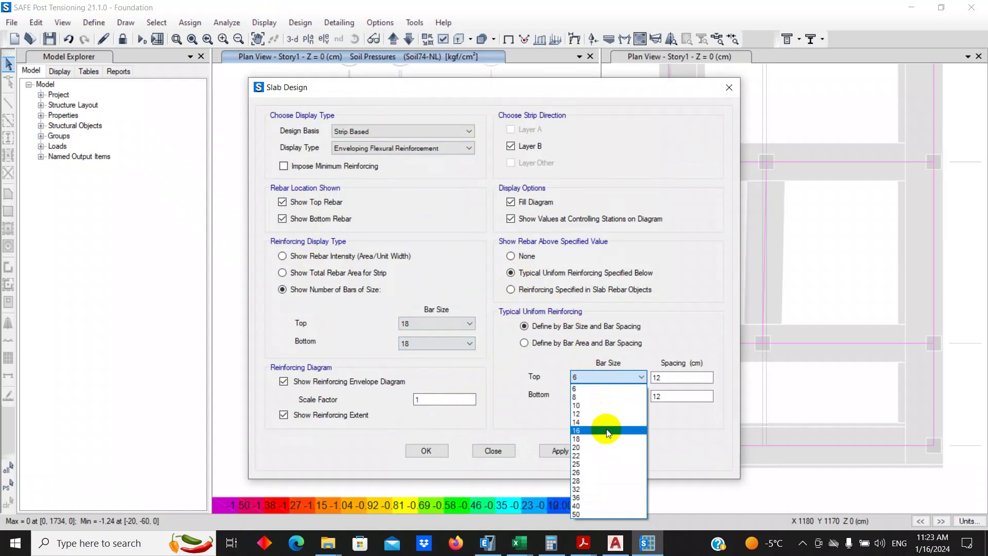
pyautogui.click(603, 438)
pyautogui.click(598, 394)
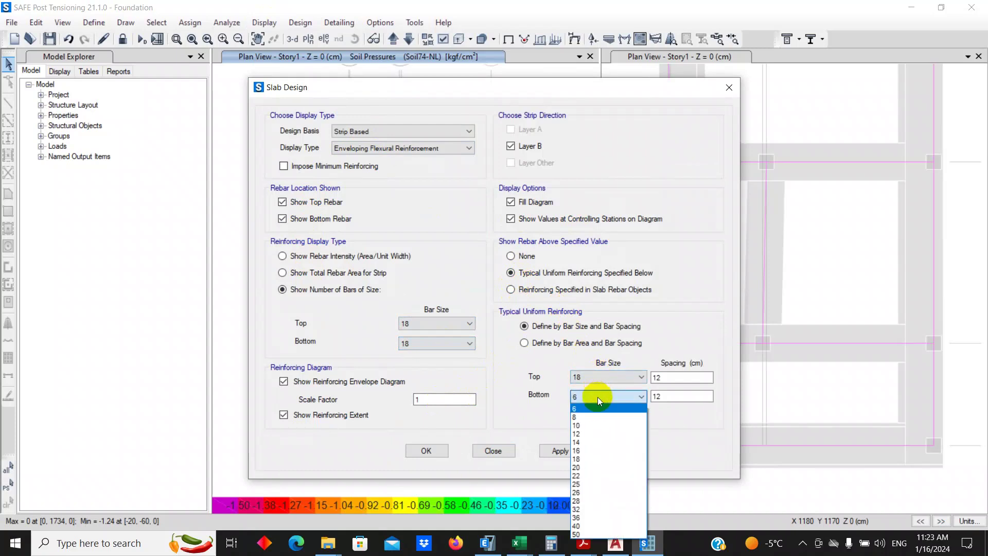
pyautogui.click(585, 458)
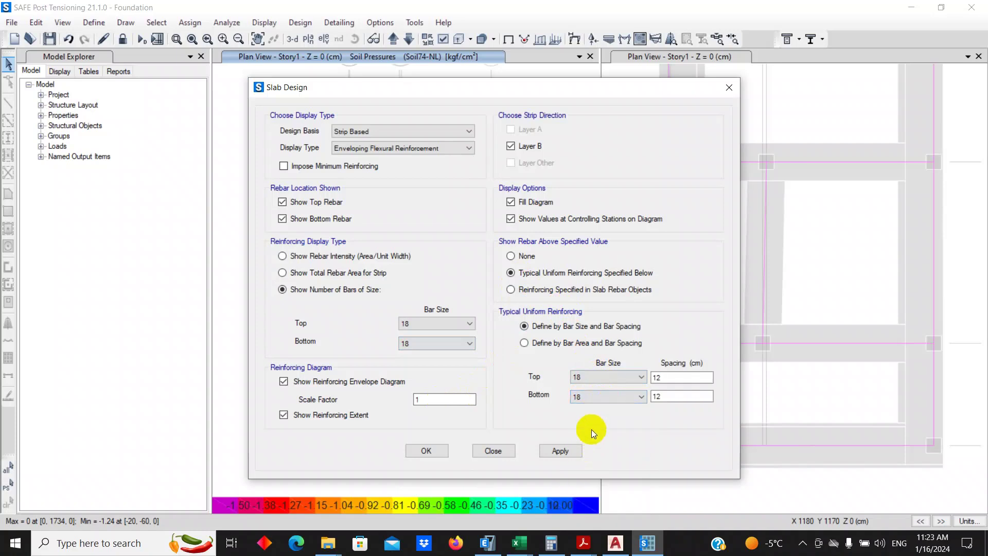
# Step: Switch to Calculator and compute the minimum steel per metre as 0.0018*70*100, divided by the bar area 2.54
pyautogui.click(553, 541)
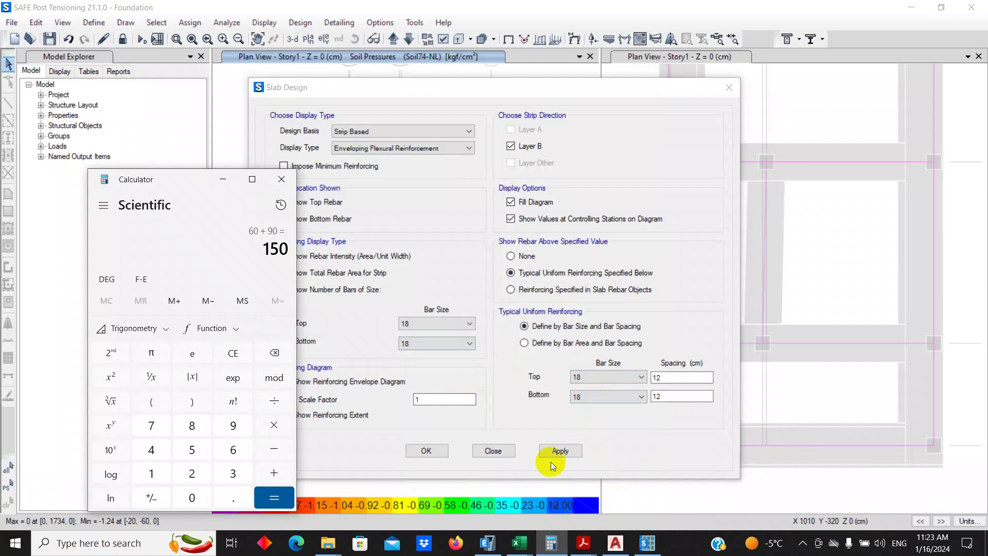
pyautogui.write('0.0018*')
pyautogui.write('70')
pyautogui.write('*')
pyautogui.write('100')
pyautogui.press('Return')
pyautogui.write('/2.54')
pyautogui.press('Return')
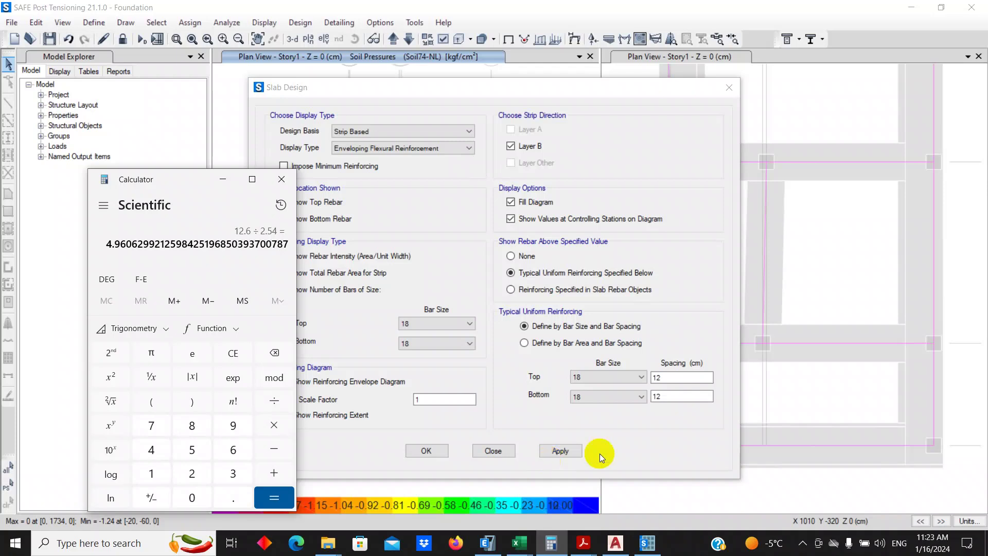
# Step: Back in SAFE, set the top and bottom uniform bar spacing to 20 cm and display the strip reinforcement with minimum reinforcing imposed
pyautogui.doubleClick(674, 377)
pyautogui.write('20')
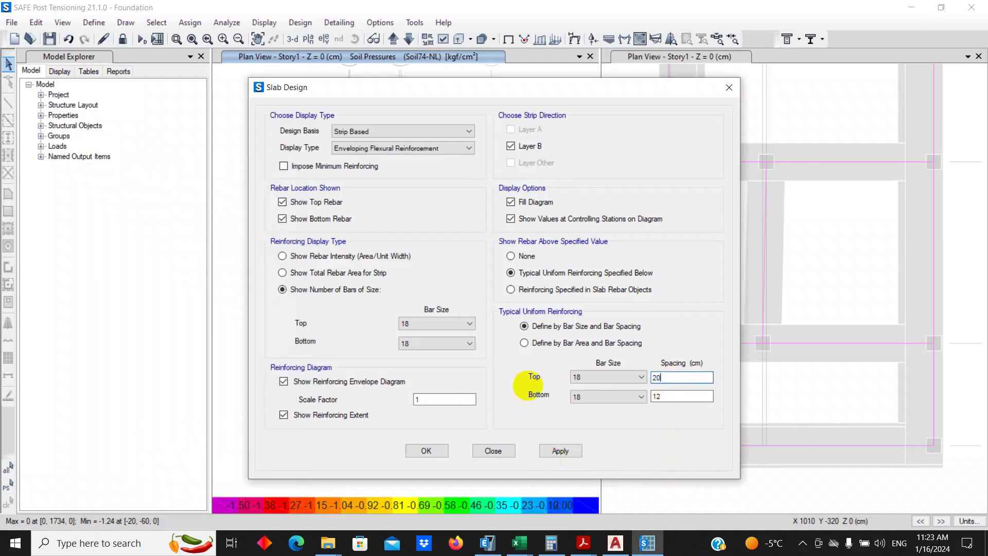
pyautogui.doubleClick(678, 396)
pyautogui.write('20')
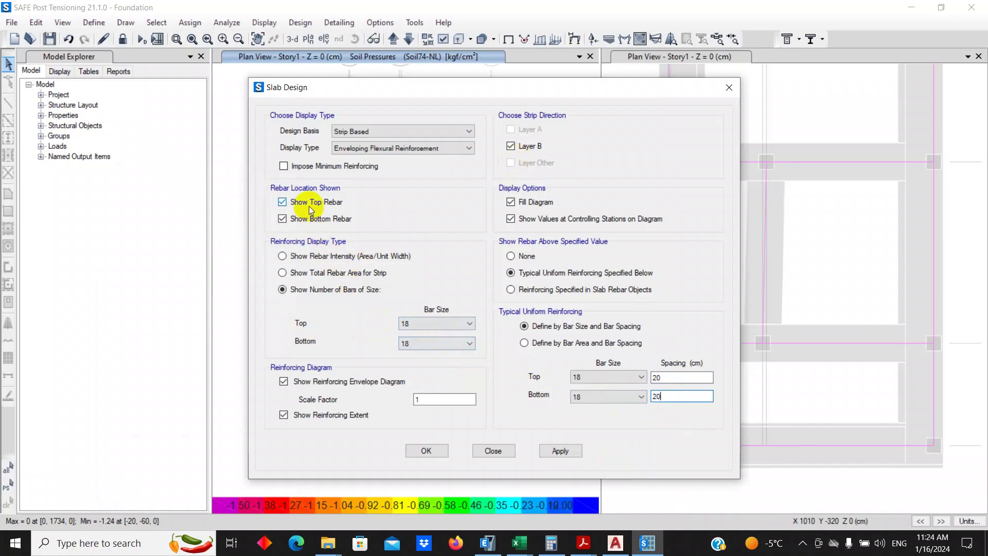
pyautogui.click(304, 168)
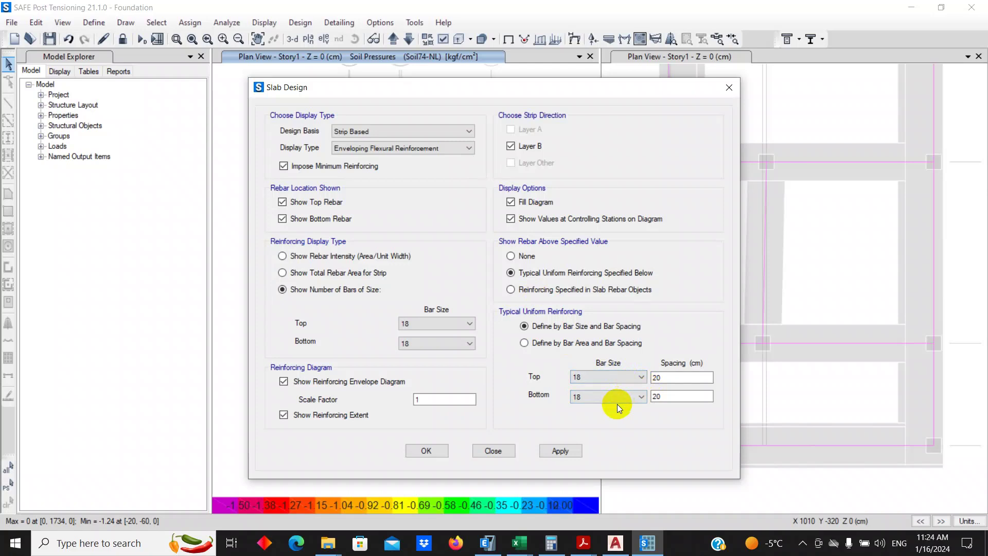
pyautogui.click(447, 451)
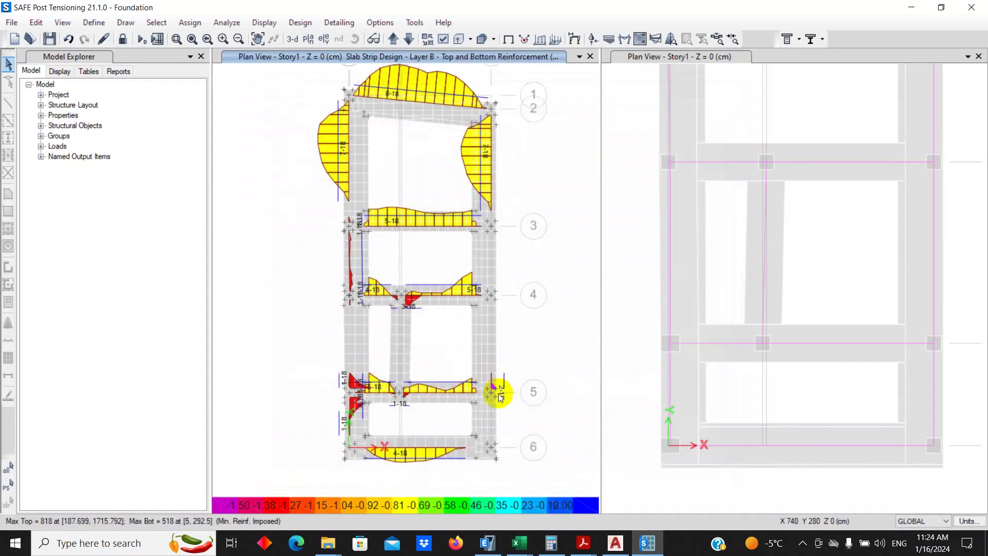
# Step: Examine the additional Layer B reinforcement of the strips along and between grid lines 5 and 6
pyautogui.scroll(2, 422, 449)
pyautogui.scroll(2, 422, 449)
pyautogui.moveTo(427, 425); pyautogui.dragTo(429, 292, button='middle')
pyautogui.scroll(-2, 429, 292)
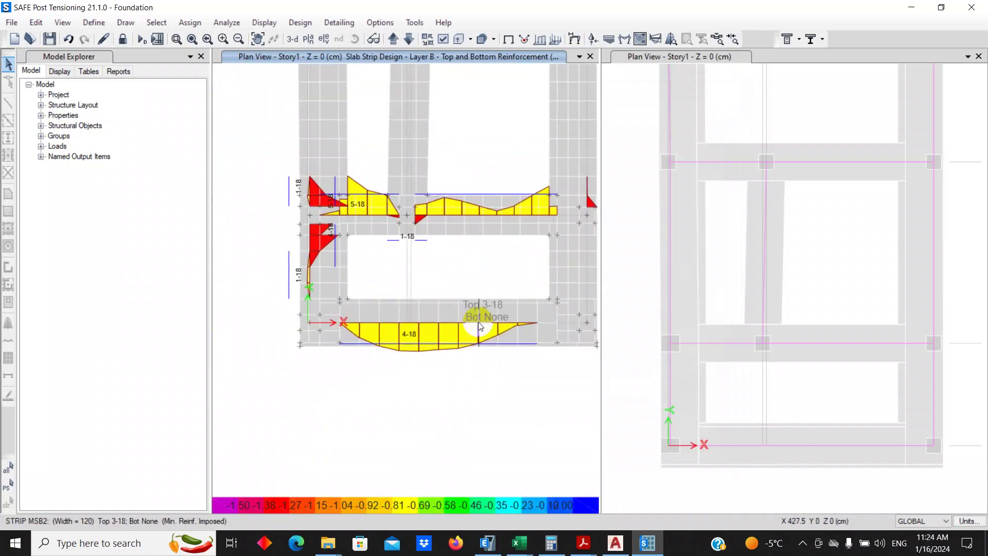
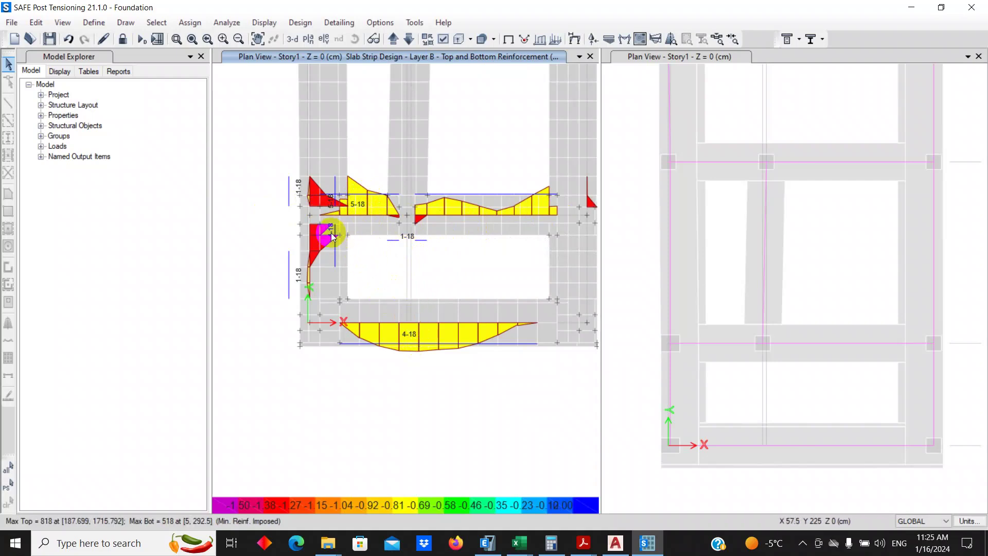
pyautogui.moveTo(338, 234); pyautogui.dragTo(295, 326, button='middle')
pyautogui.scroll(2, 296, 326)
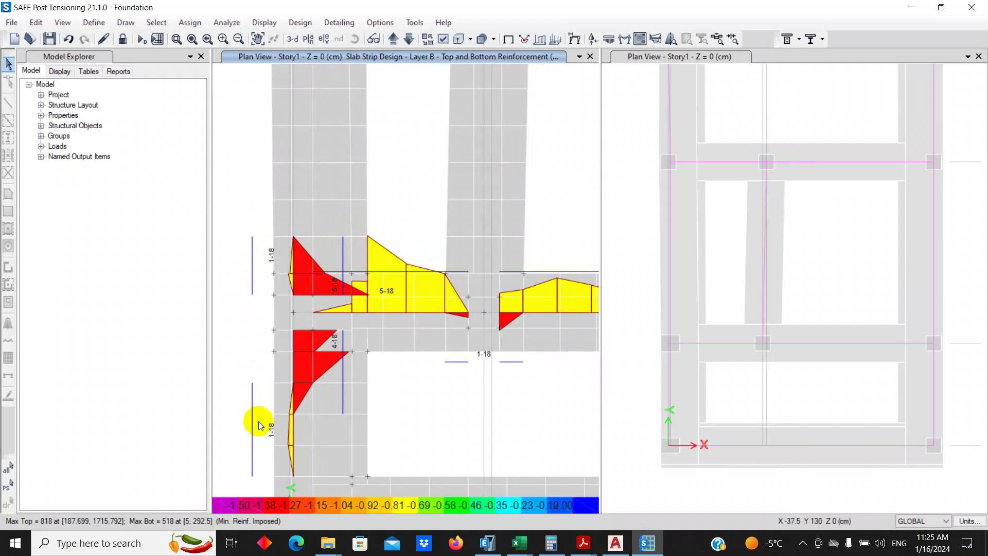
pyautogui.press('F3')
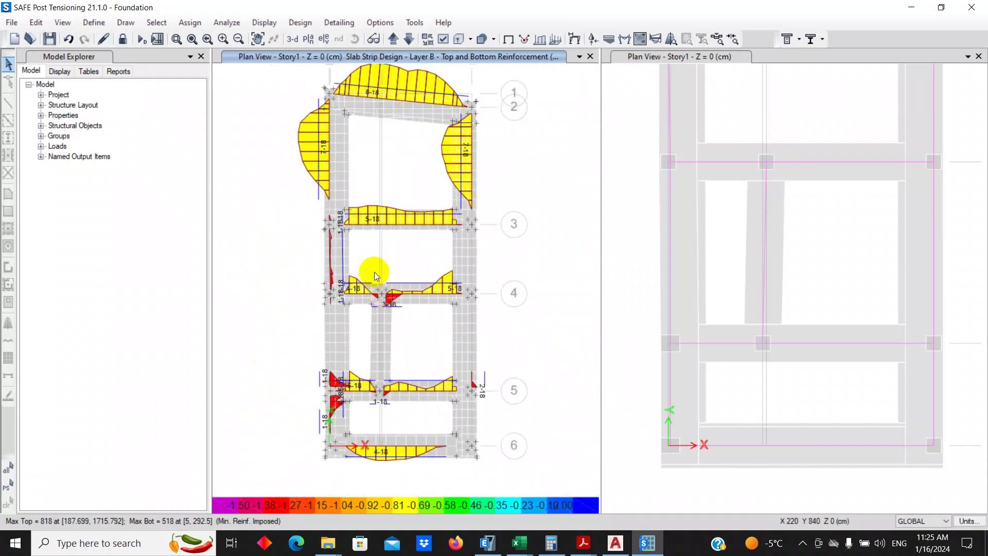
# Step: Examine the additional top and bottom bars of the foundation strips between grid lines 1 and 4
pyautogui.scroll(2, 470, 156)
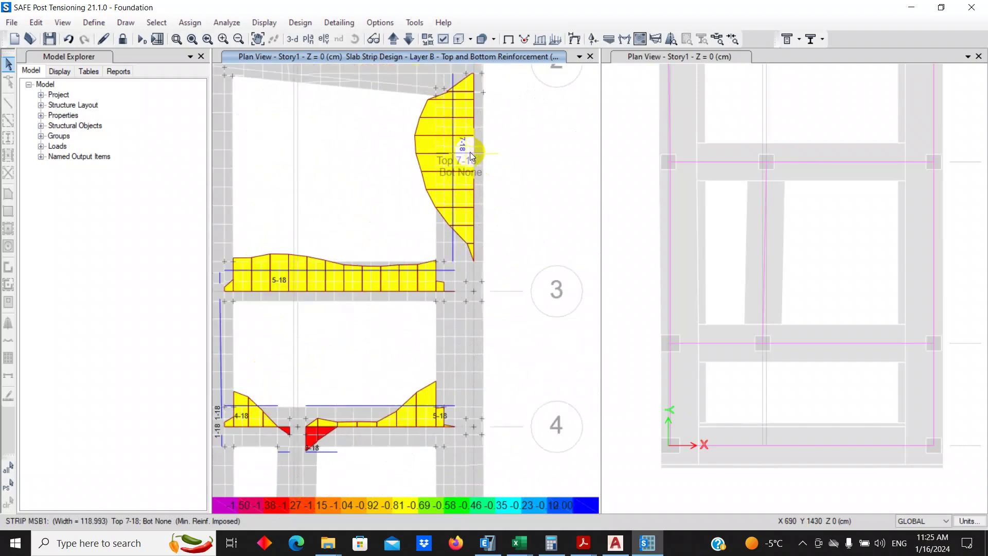
pyautogui.moveTo(470, 155); pyautogui.dragTo(582, 310, button='middle')
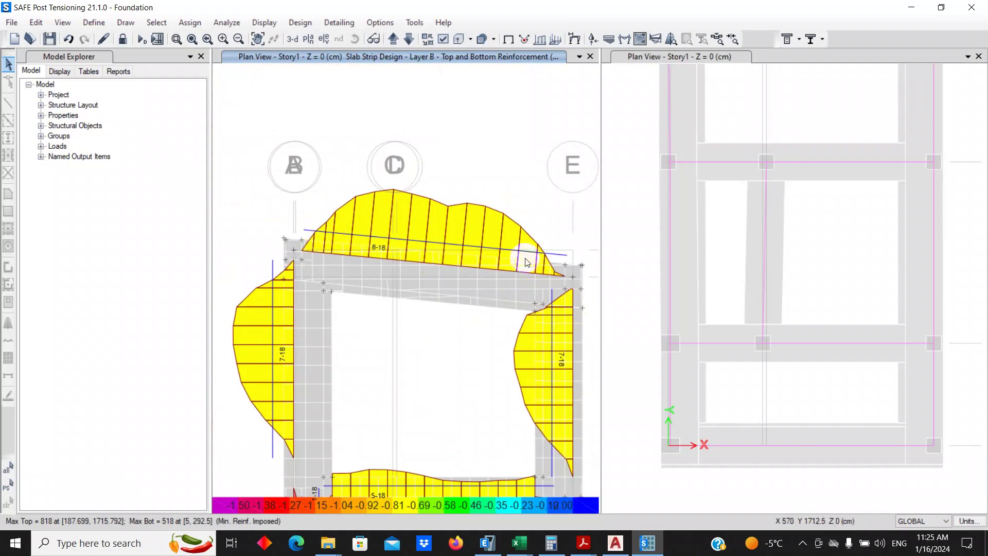
pyautogui.moveTo(350, 397); pyautogui.dragTo(391, 249, button='middle')
pyautogui.scroll(-2, 378, 263)
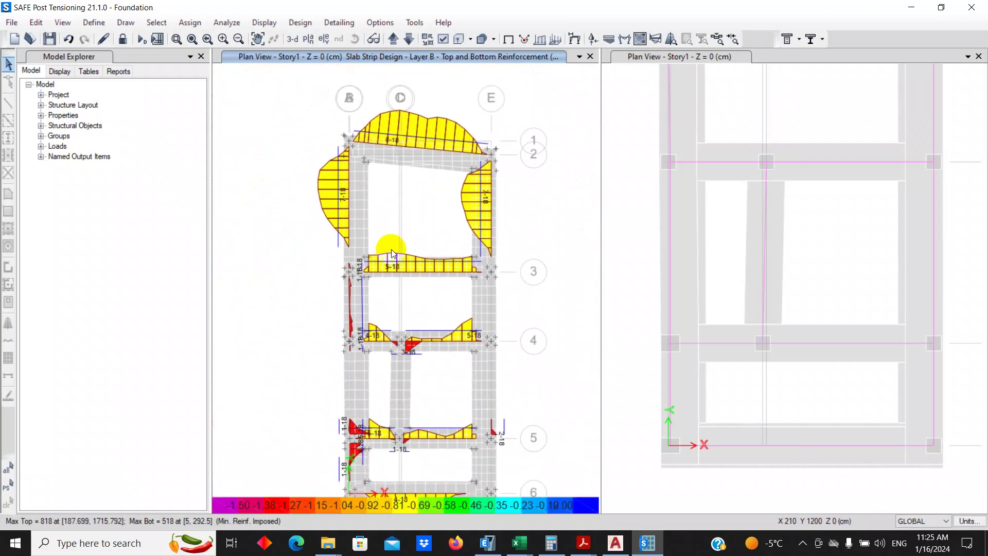
pyautogui.scroll(2, 391, 249)
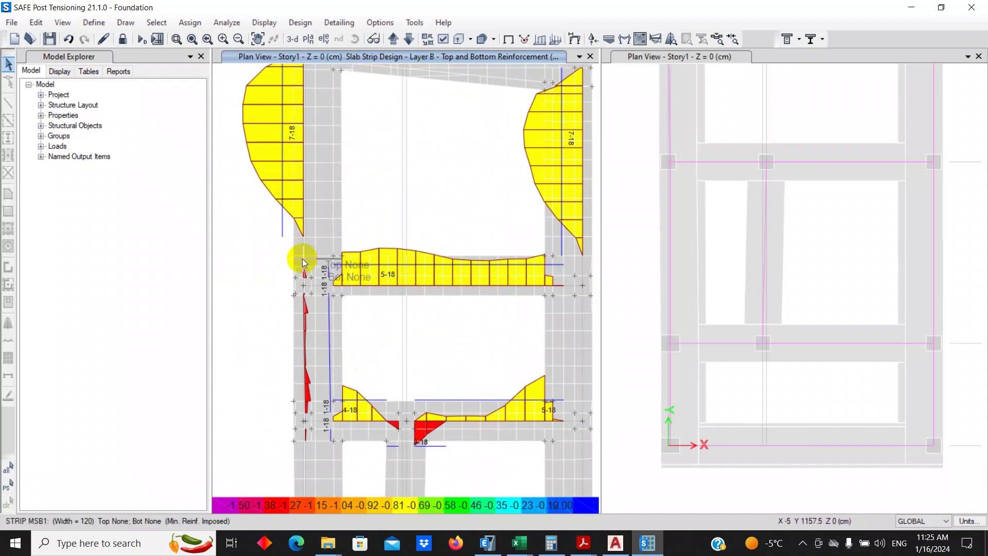
pyautogui.scroll(-2, 401, 270)
pyautogui.moveTo(395, 282); pyautogui.dragTo(395, 208, button='middle')
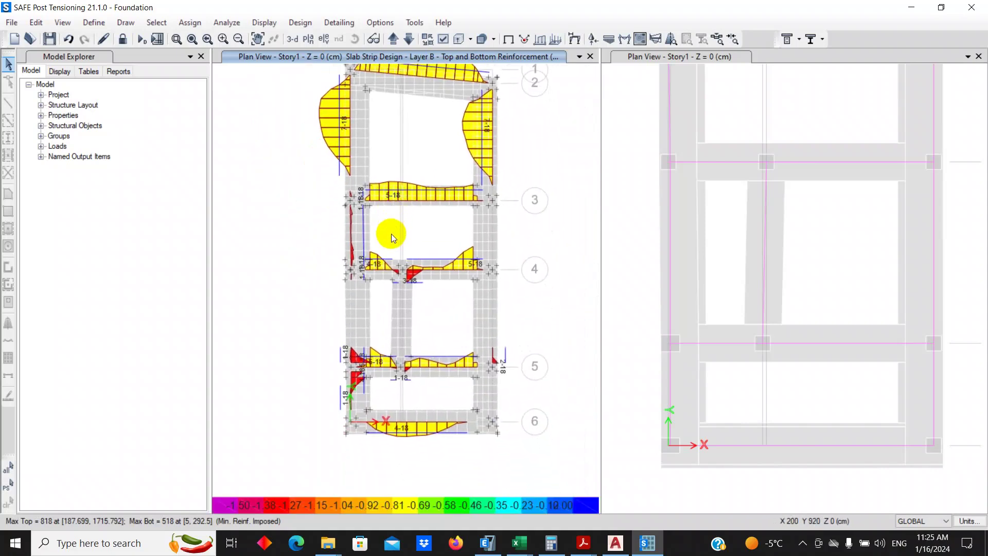
pyautogui.moveTo(391, 234); pyautogui.dragTo(382, 317, button='middle')
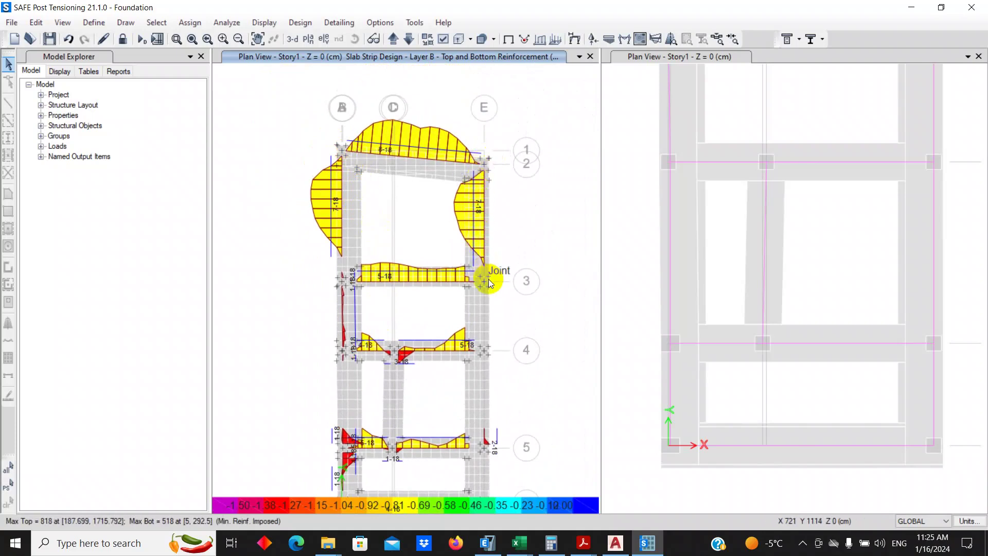
# Step: Inspect the reinforcement diagrams and bar extents of the grid line A edge strip around the grid line 5 column
pyautogui.moveTo(418, 406); pyautogui.dragTo(416, 276, button='middle')
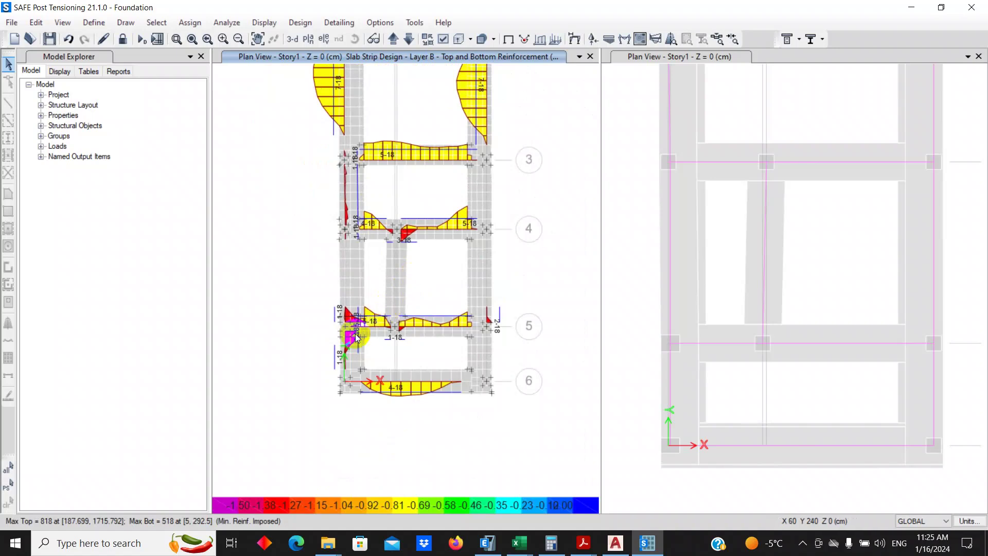
pyautogui.scroll(5, 343, 332)
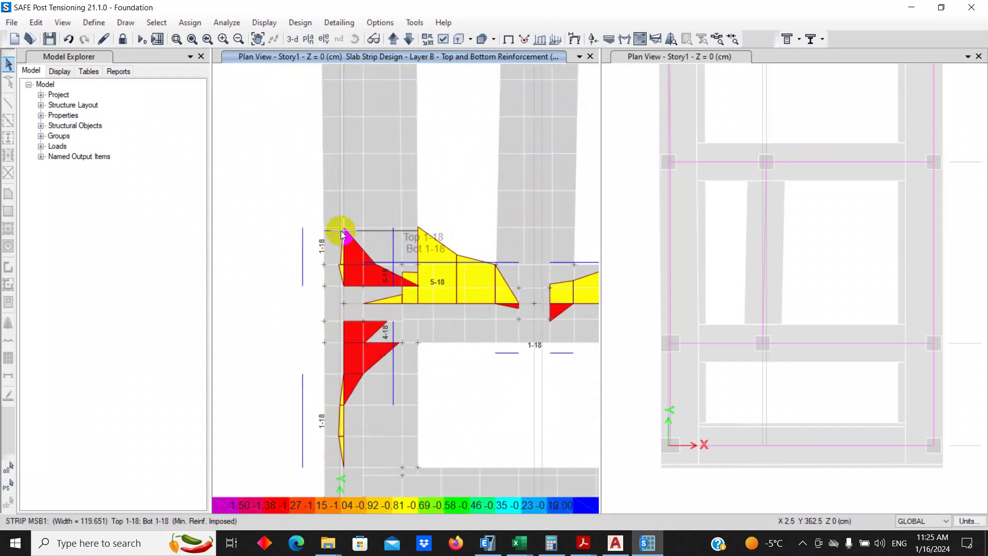
pyautogui.moveTo(342, 298)
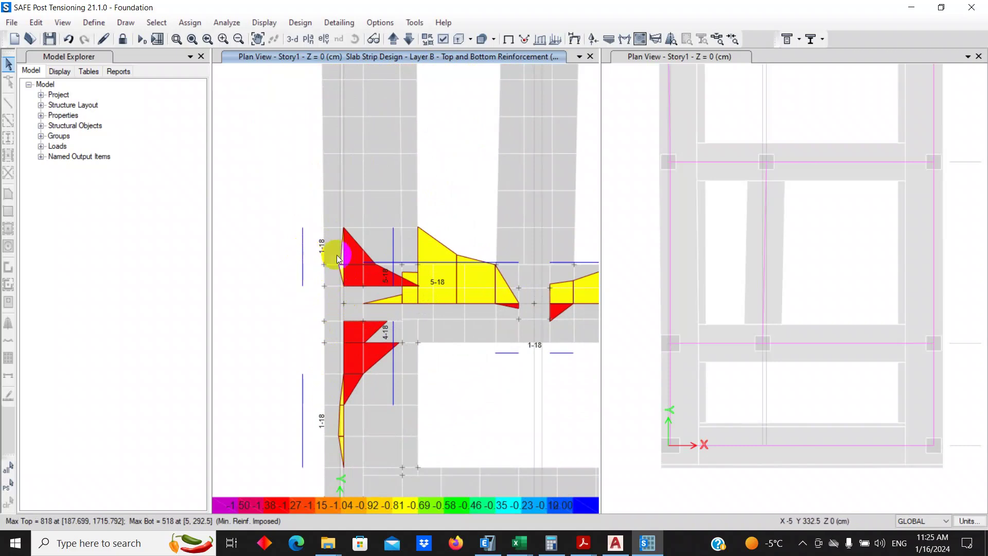
pyautogui.click(358, 261)
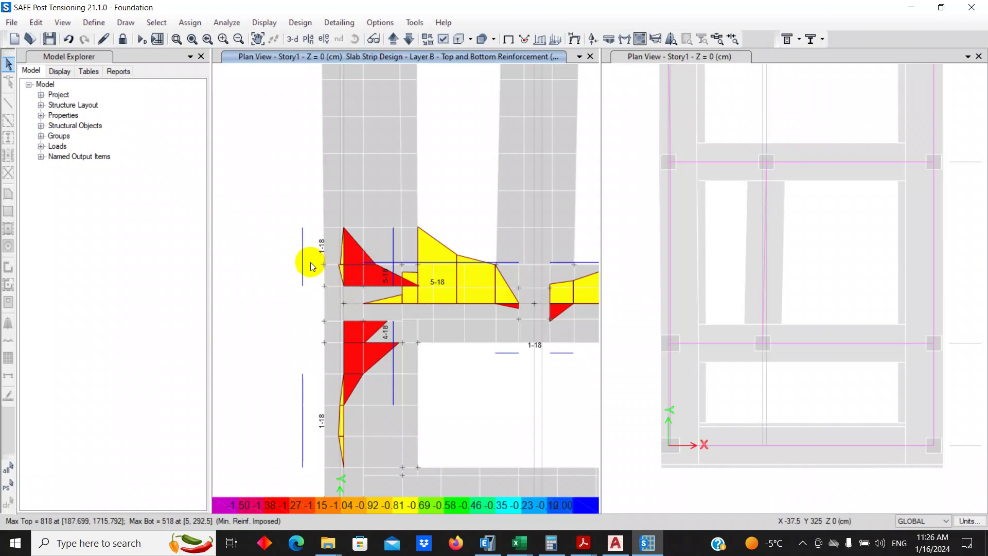
# Step: Compare the additional Layer B bars above and below the column at grid lines A and 5 with those of the adjoining strips
pyautogui.click(348, 268)
pyautogui.click(357, 275)
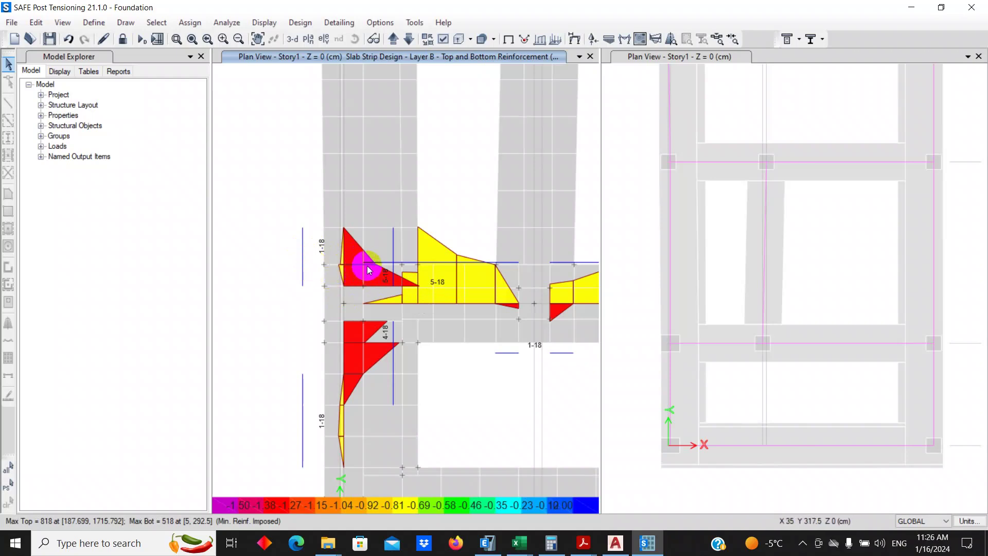
pyautogui.scroll(-2, 391, 311)
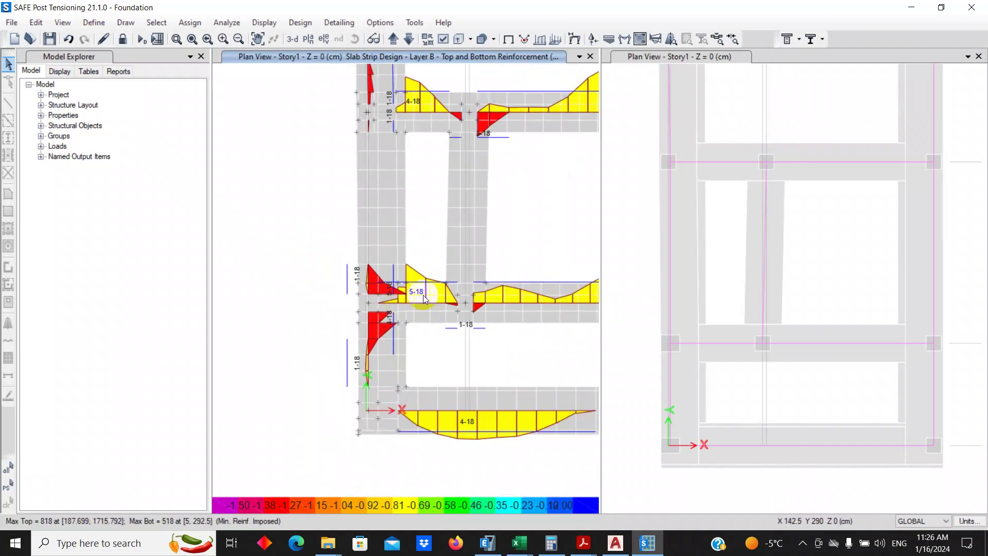
pyautogui.moveTo(432, 304)
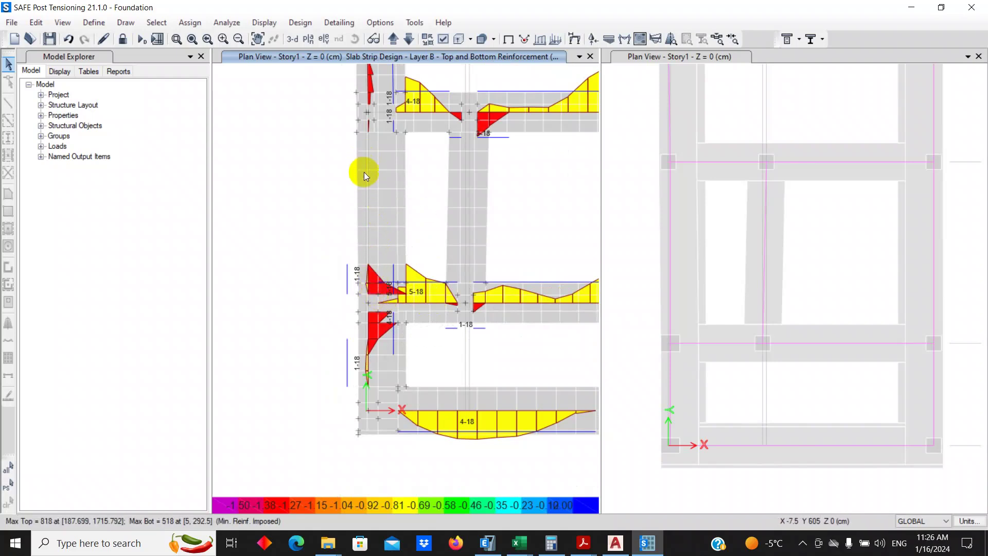
pyautogui.moveTo(366, 238)
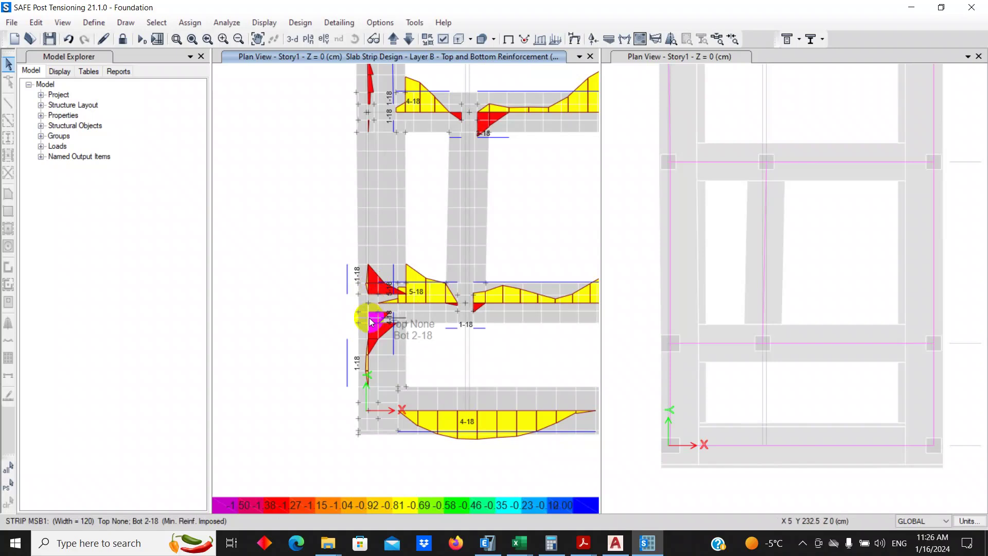
pyautogui.scroll(3, 383, 339)
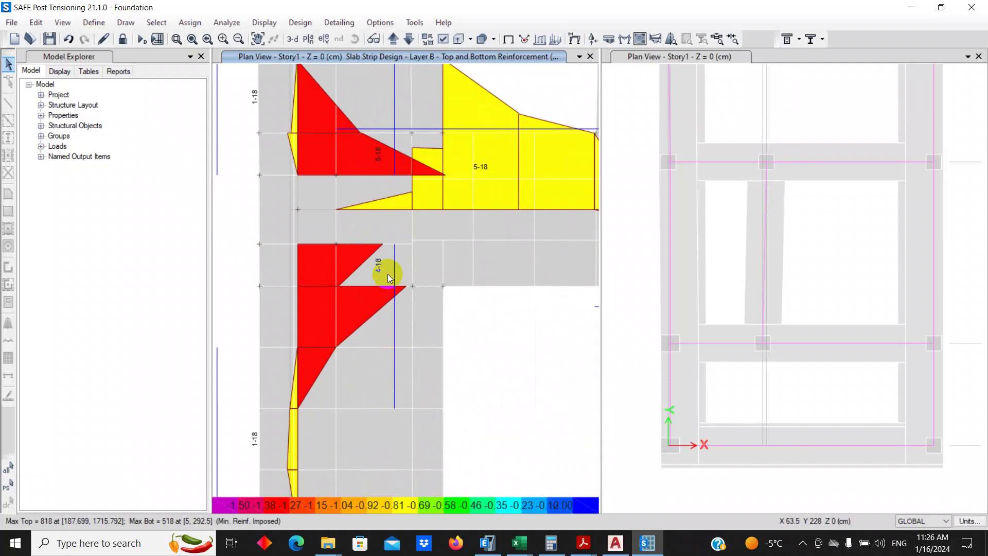
pyautogui.scroll(-1, 388, 278)
pyautogui.scroll(-1, 387, 277)
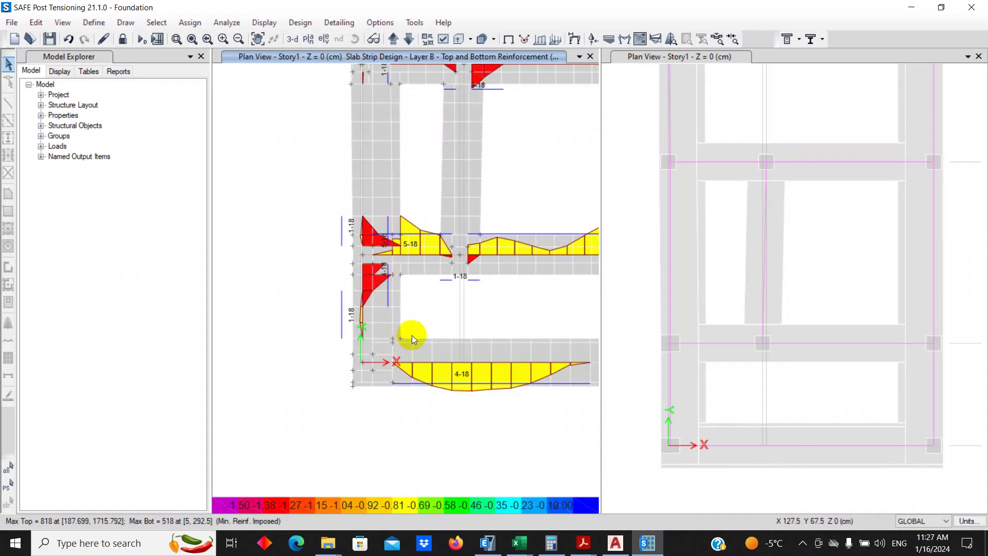
pyautogui.scroll(-3, 410, 335)
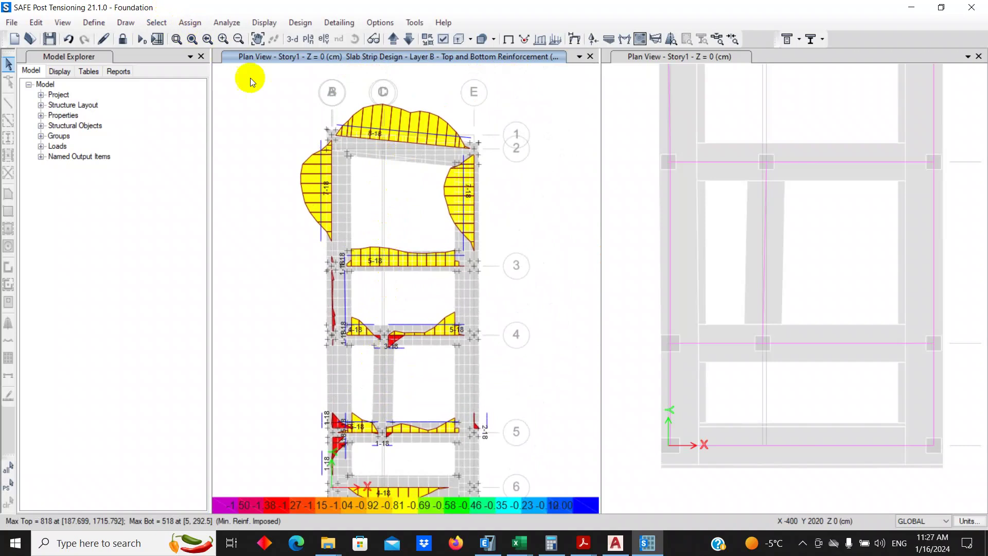
# Step: Unlock the model and set the thickness of the SLAB1 footing property to 80 cm
pyautogui.click(122, 39)
pyautogui.click(493, 319)
pyautogui.click(94, 26)
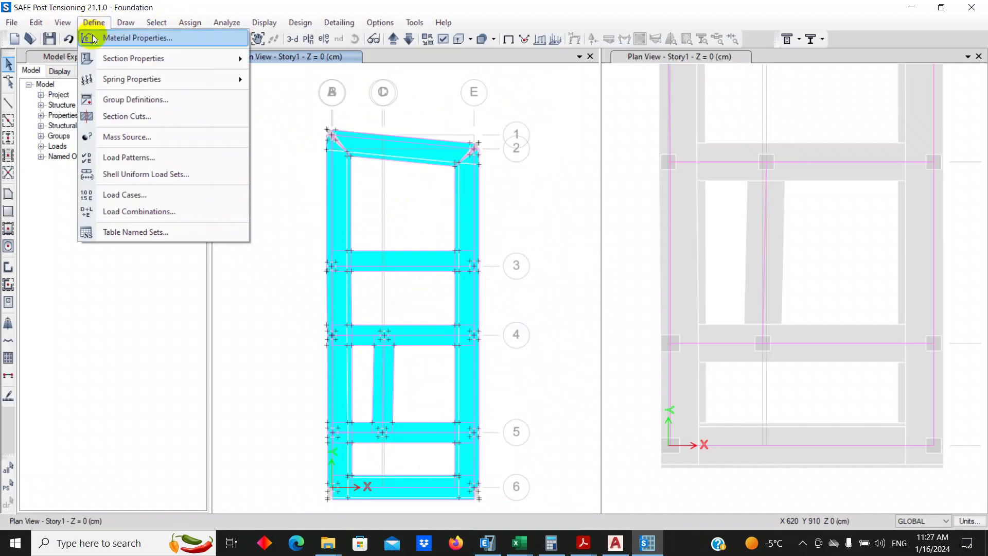
pyautogui.moveTo(114, 58)
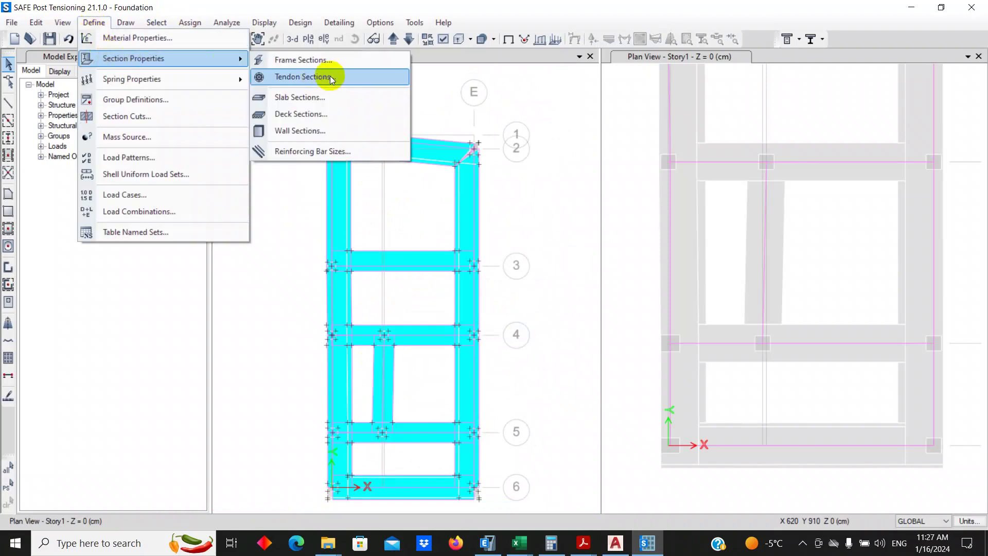
pyautogui.click(320, 97)
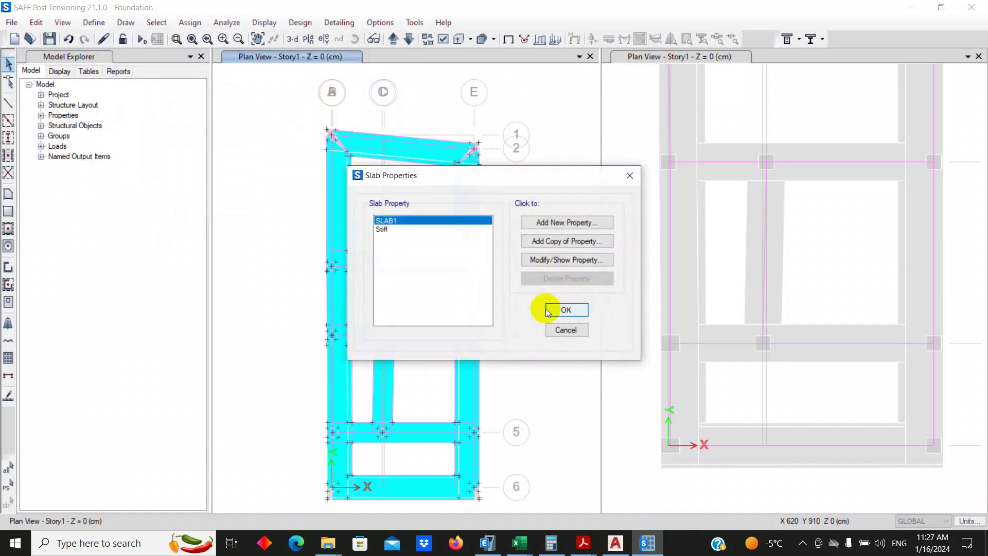
pyautogui.click(546, 263)
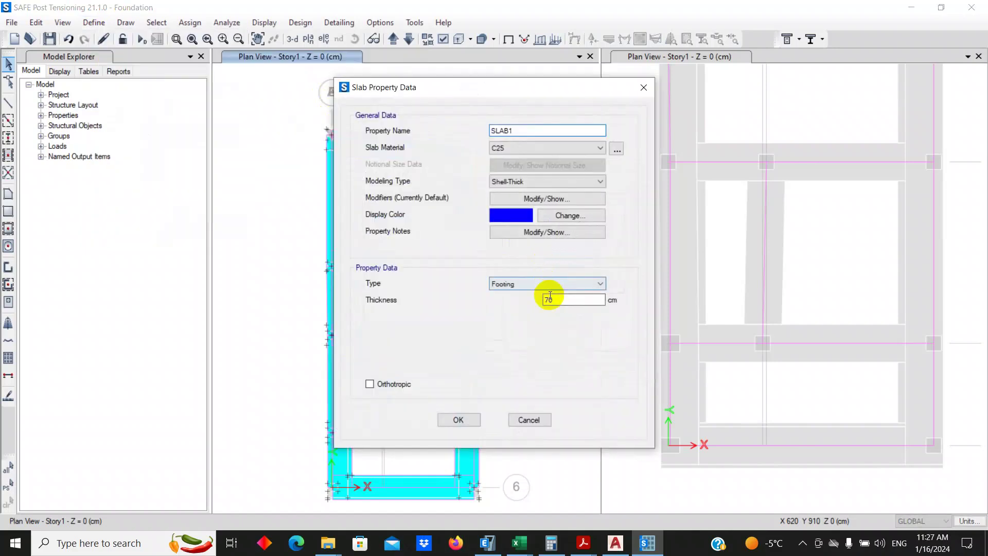
pyautogui.doubleClick(549, 298)
pyautogui.write('80')
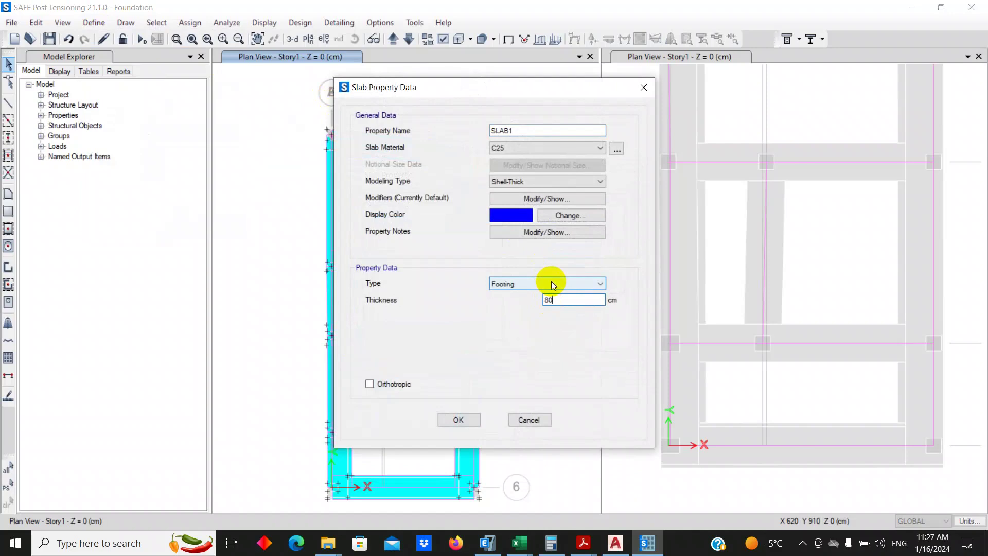
pyautogui.click(460, 420)
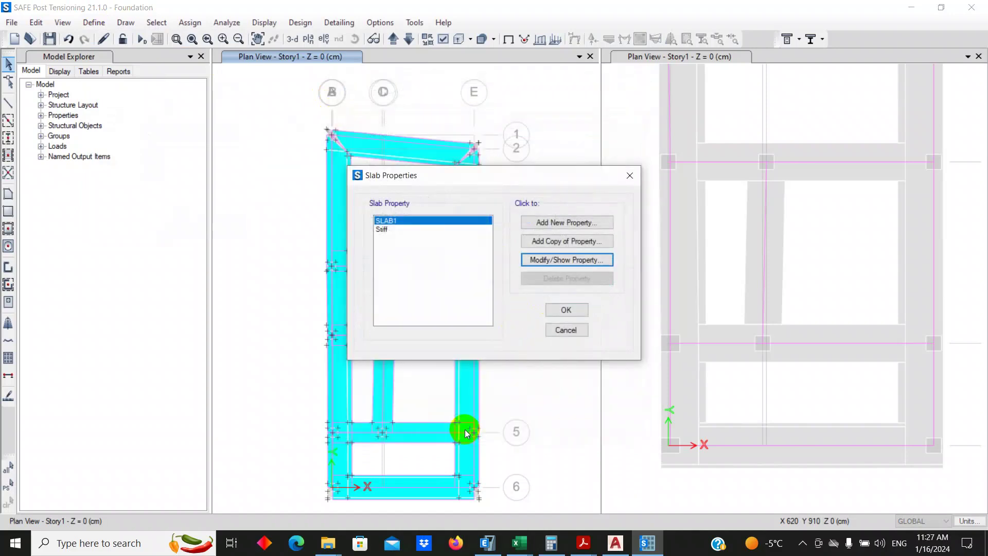
pyautogui.click(566, 309)
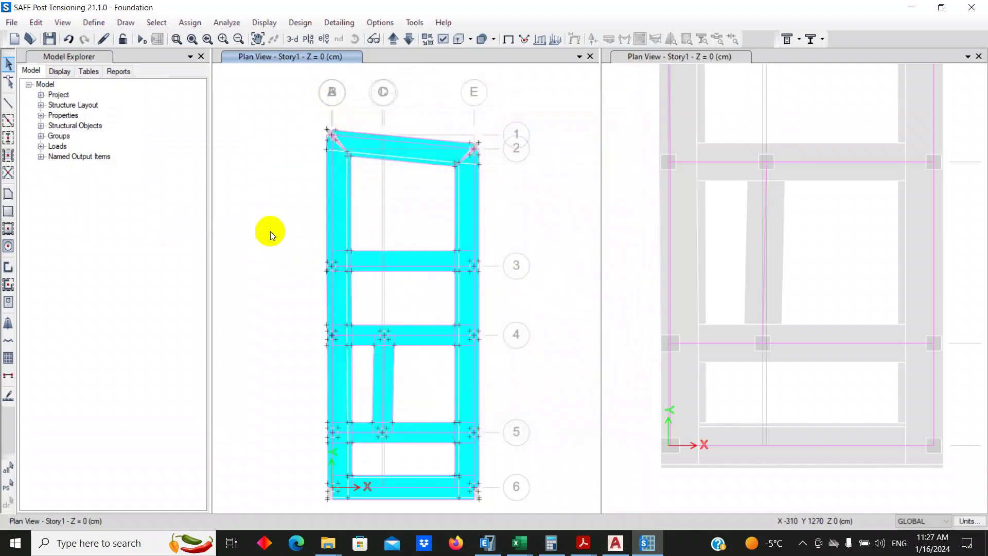
# Step: Set the thickness of the Stiff slab property to 80 cm
pyautogui.click(94, 22)
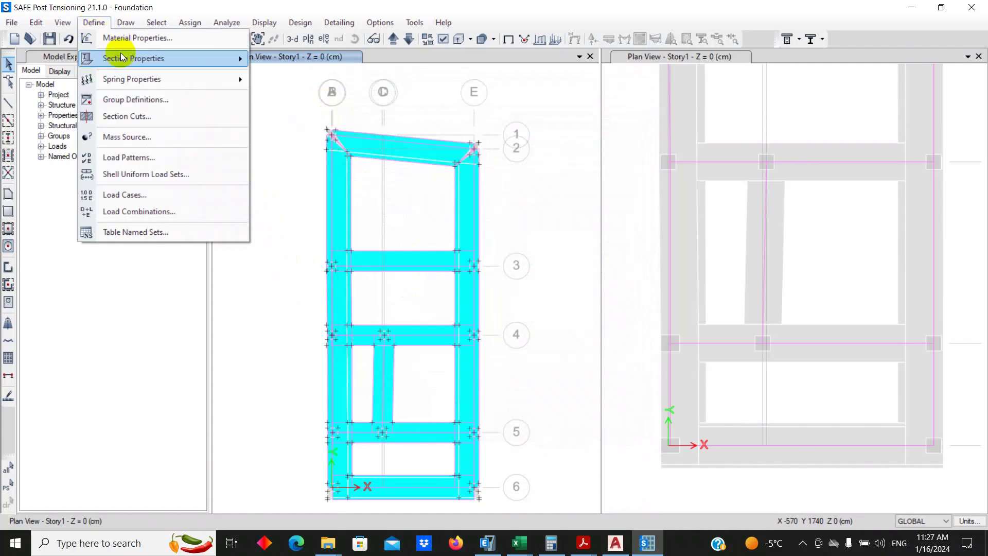
pyautogui.moveTo(202, 55)
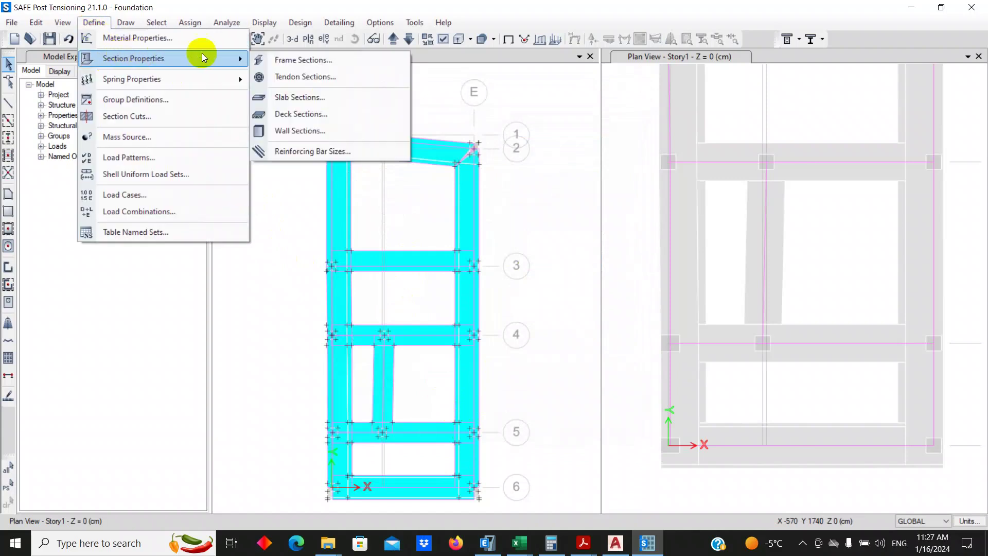
pyautogui.click(300, 101)
pyautogui.click(385, 229)
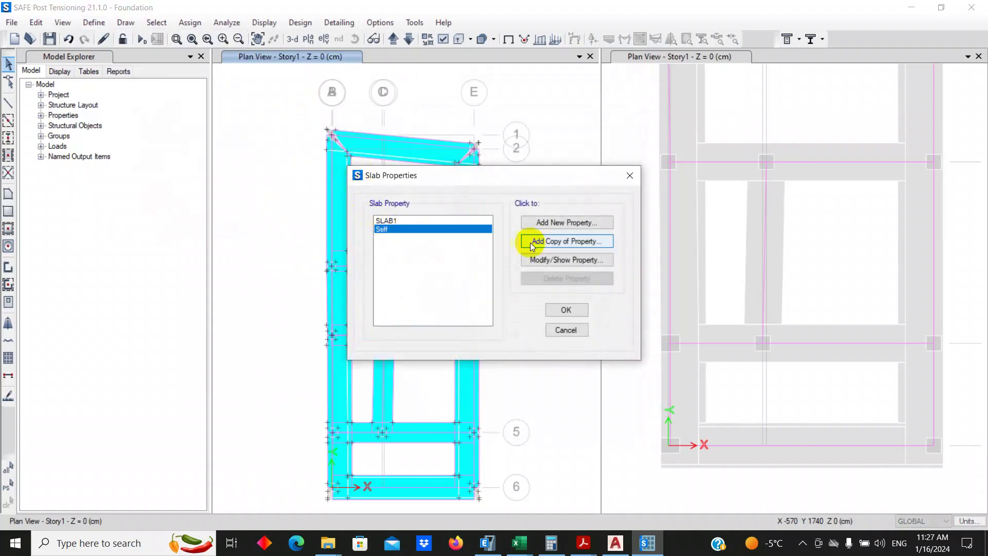
pyautogui.click(605, 266)
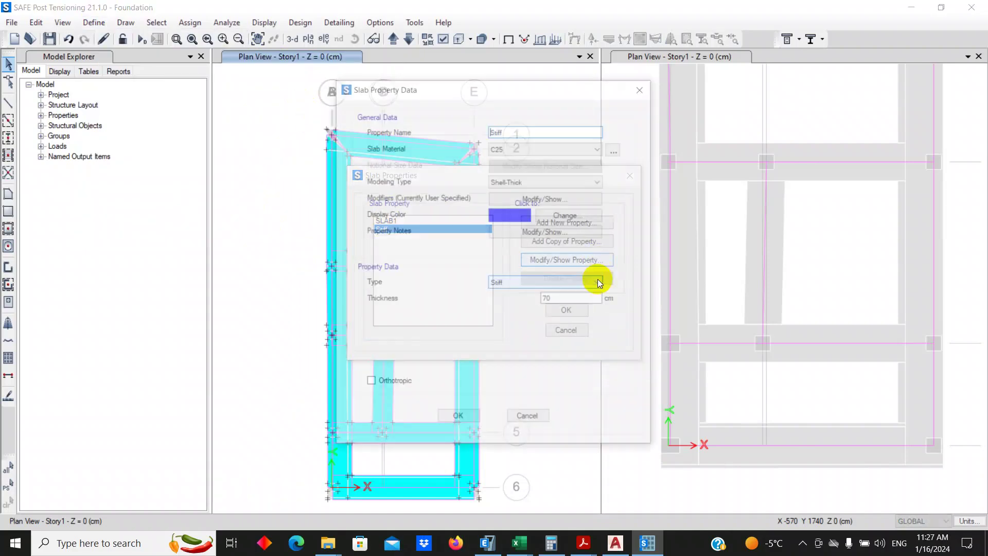
pyautogui.doubleClick(548, 300)
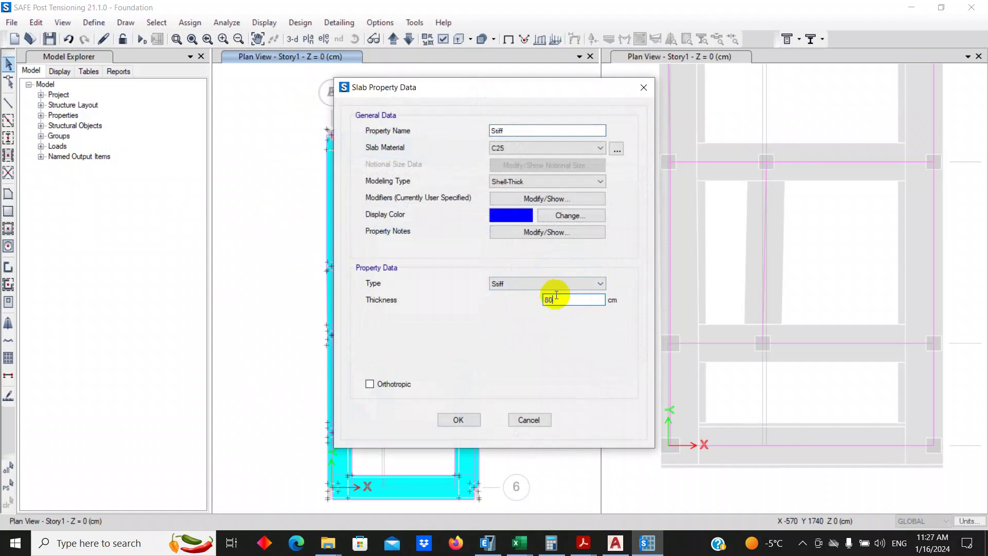
pyautogui.click(460, 419)
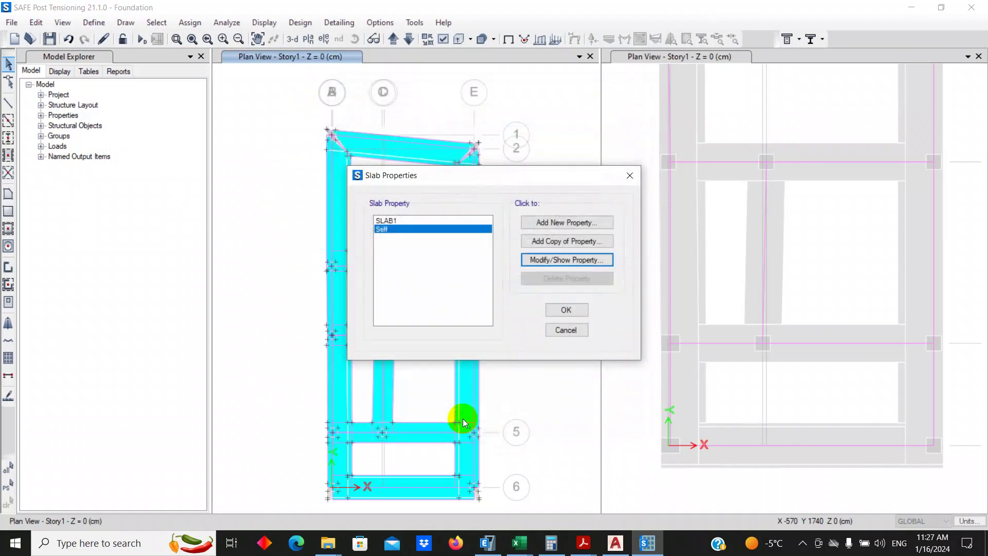
pyautogui.click(567, 311)
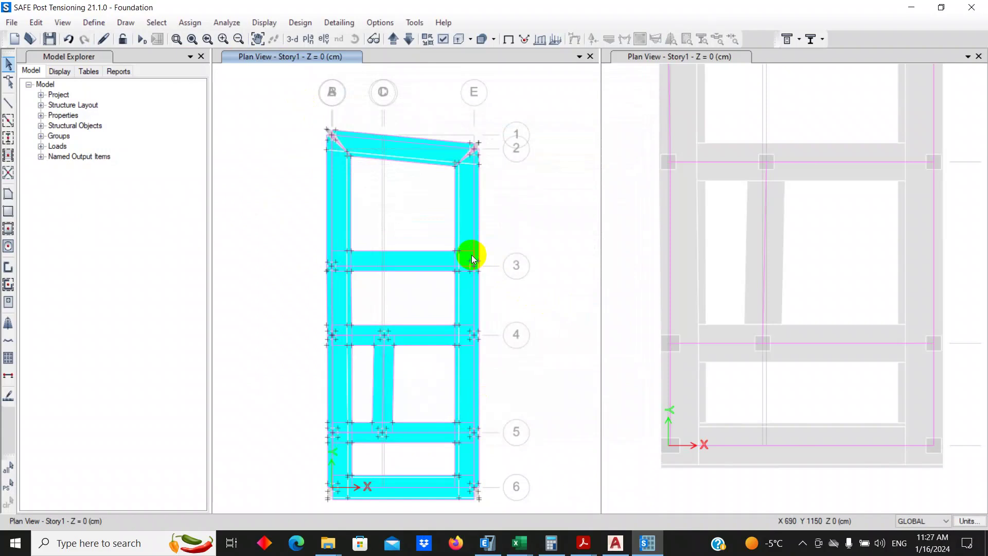
# Step: Rerun the analysis with the thicker slab and open the slab design display settings
pyautogui.click(141, 39)
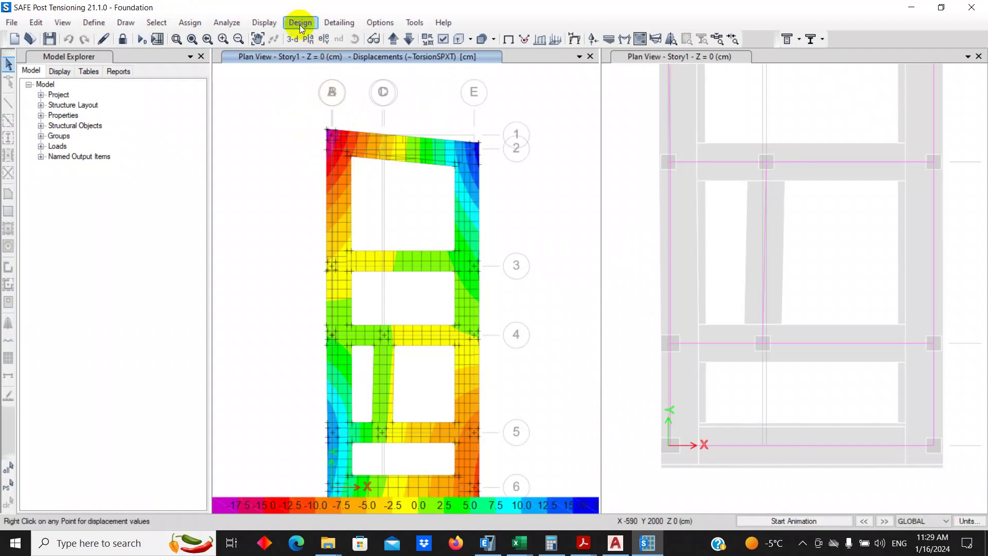
pyautogui.click(264, 23)
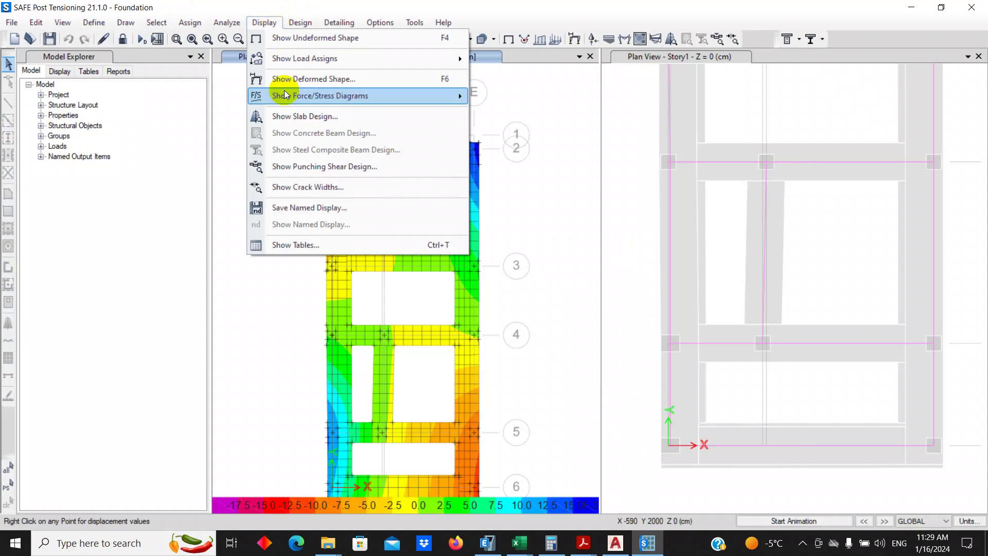
pyautogui.click(314, 117)
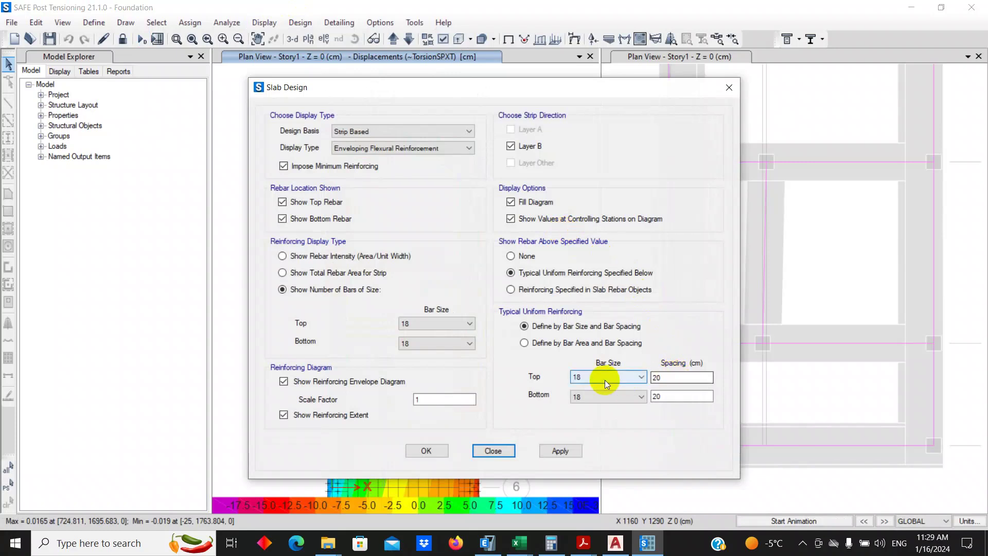
# Step: In Calculator, compute the reinforcement ratio of five size 18 bars per metre as 2.54 ÷ 80 ÷ 100 × 5
pyautogui.click(553, 544)
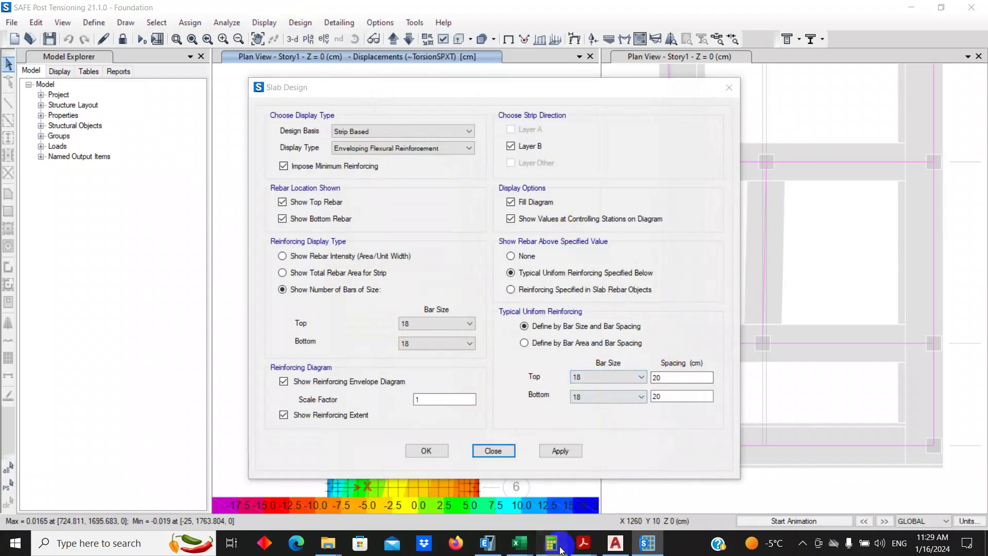
pyautogui.write('2.5')
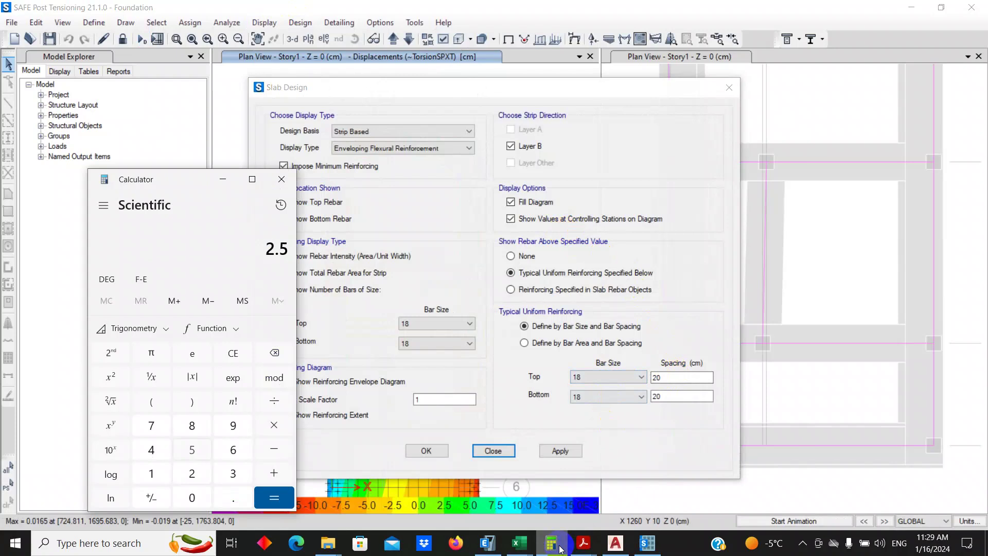
pyautogui.write('4/80/')
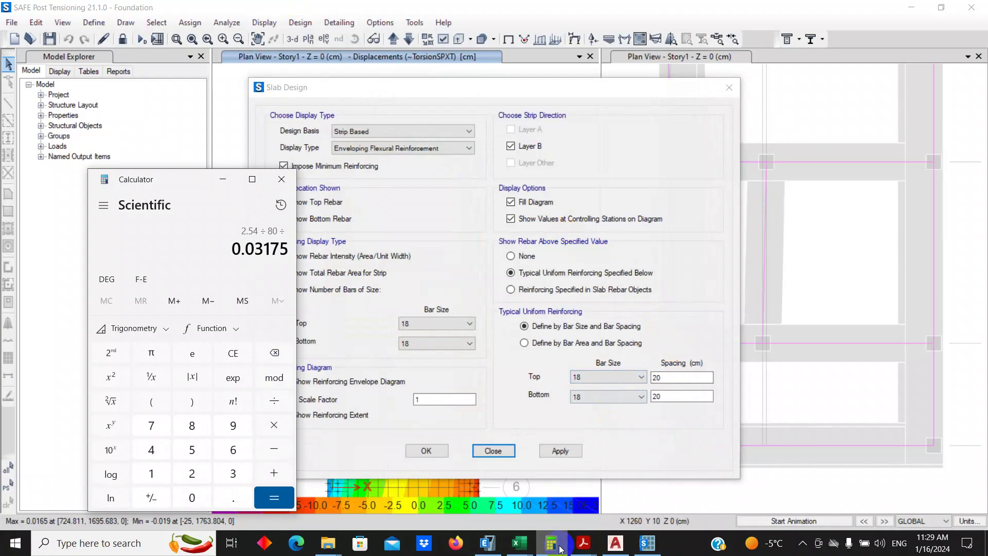
pyautogui.write('100')
pyautogui.write('*5=')
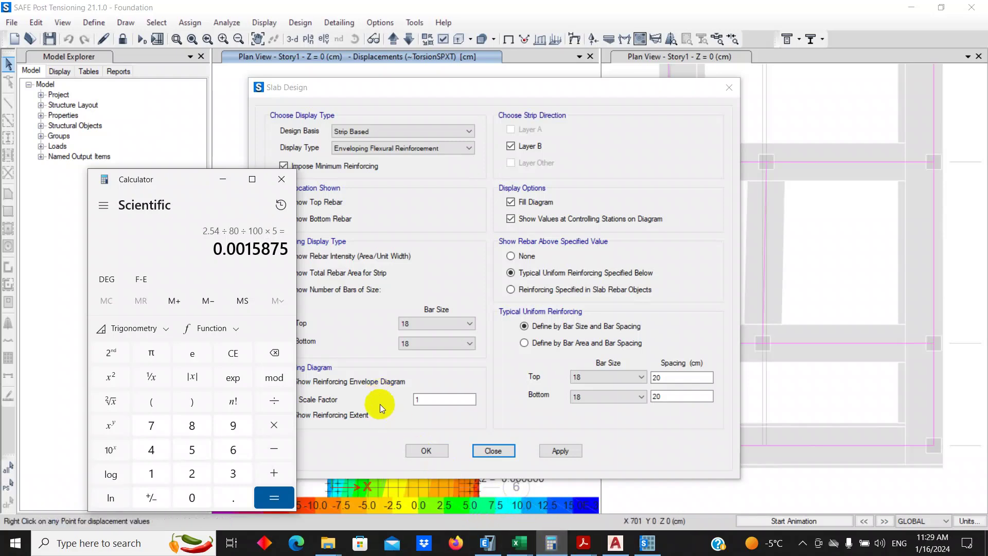
# Step: Calculate the number of size 18 bars per metre for minimum steel as 0.0018 × 100 × 80, divided by 2.54
pyautogui.press('Escape')
pyautogui.write('0018*')
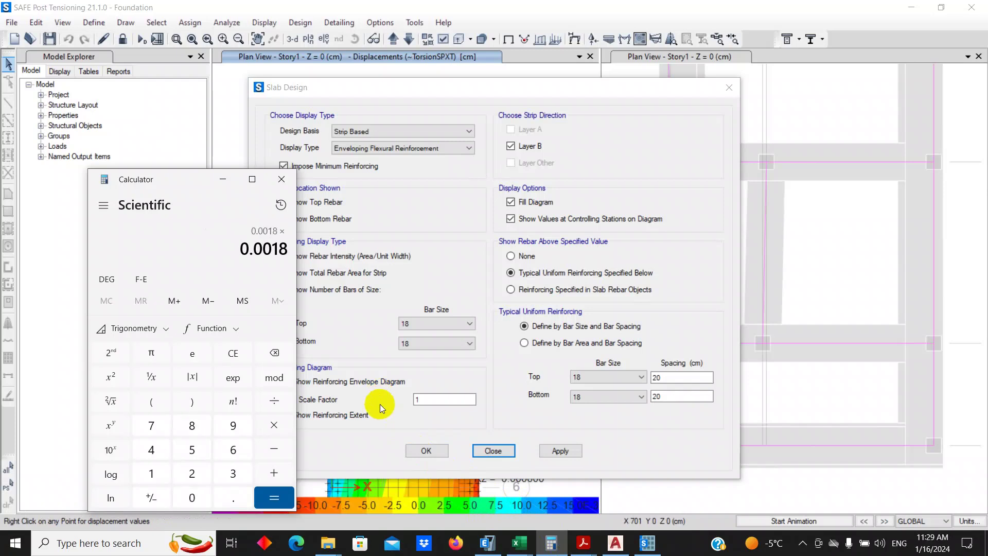
pyautogui.write('100*80')
pyautogui.press('Return')
pyautogui.write('/2.54')
pyautogui.press('Return')
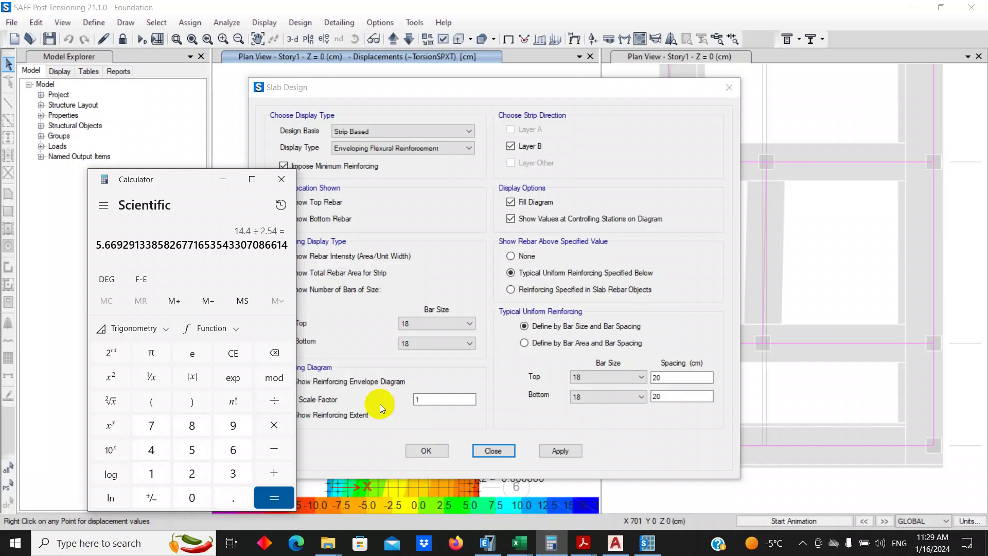
# Step: Calculate the required bar spacing as 100 ÷ 5.66
pyautogui.click(424, 401)
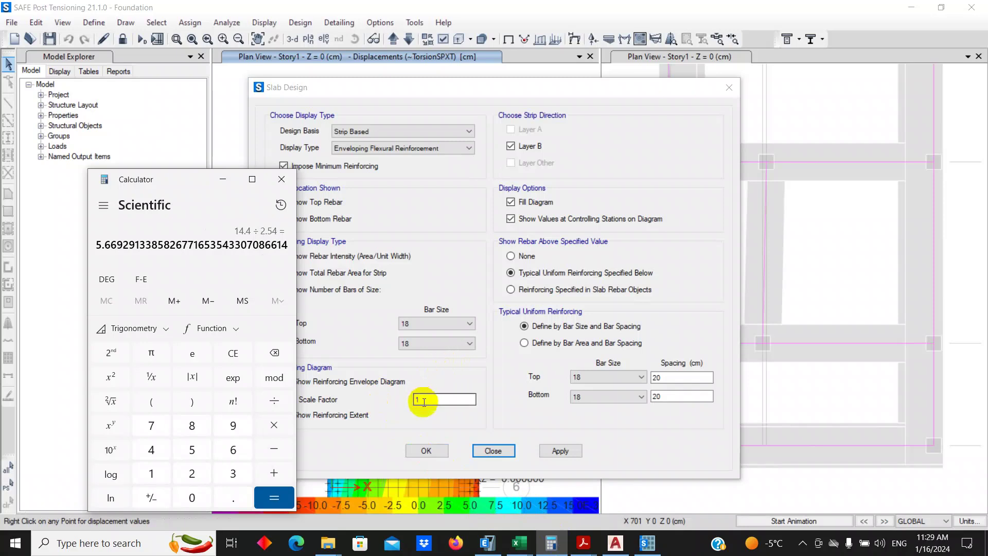
pyautogui.write('100/5.')
pyautogui.write('66')
pyautogui.press('Return')
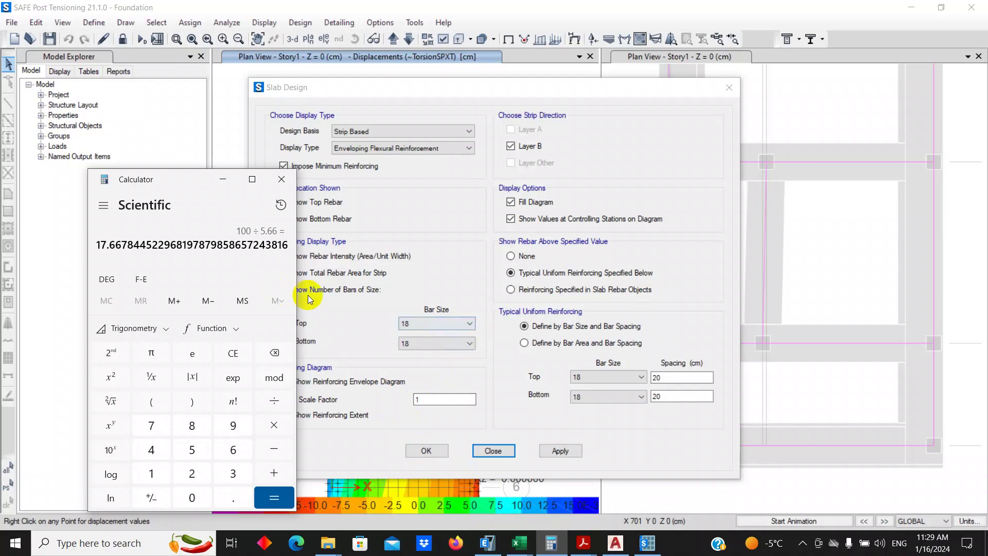
pyautogui.moveTo(140, 245); pyautogui.dragTo(131, 247)
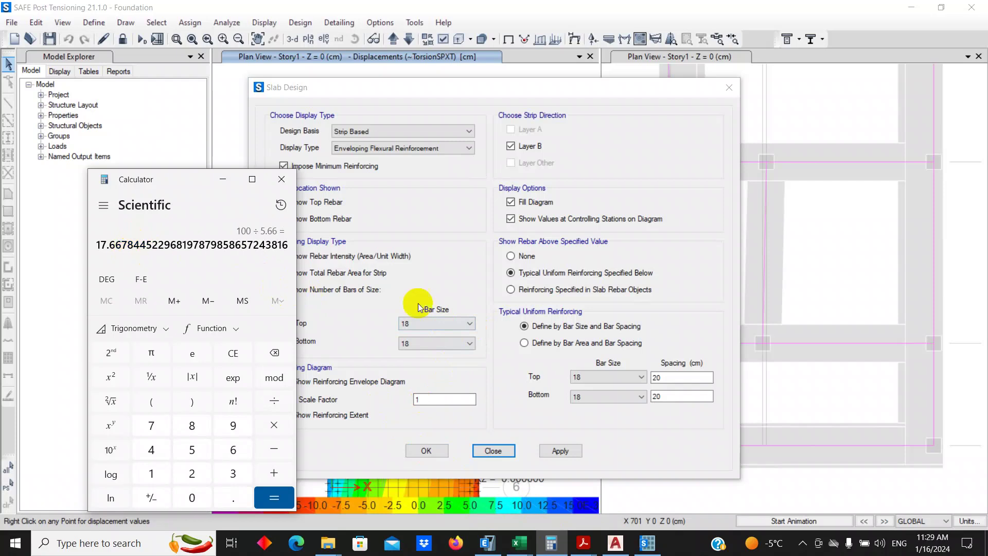
# Step: Set the typical uniform reinforcing spacing of the size 18 bars to 15 cm for both top and bottom
pyautogui.click(658, 380)
pyautogui.press('BackSpace')
pyautogui.press('BackSpace')
pyautogui.write('15')
pyautogui.click(657, 393)
pyautogui.doubleClick(657, 396)
pyautogui.write('15')
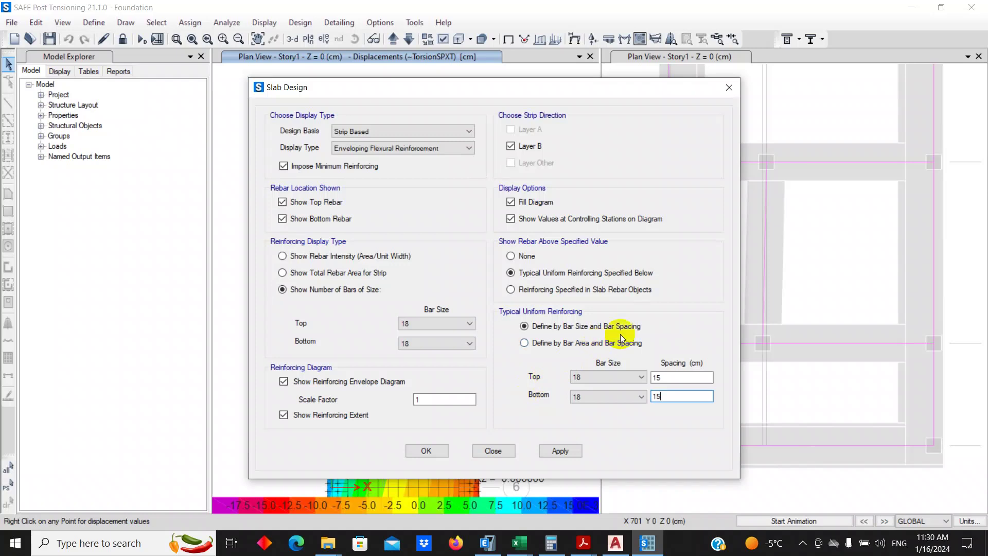
# Step: Set the top and bottom uniform size 18 bar spacing to 16 cm and display the Layer B strip reinforcement
pyautogui.doubleClick(657, 376)
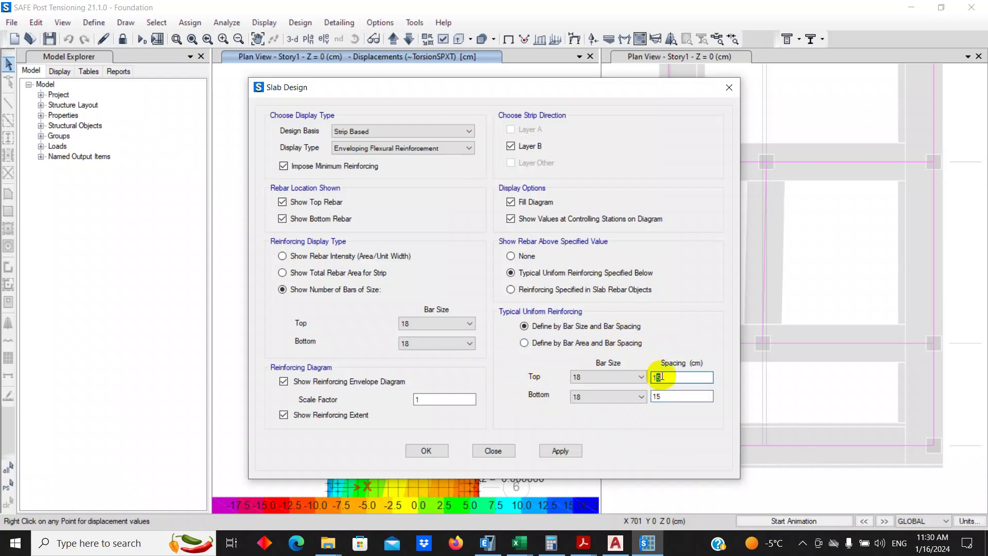
pyautogui.write('6')
pyautogui.click(660, 397)
pyautogui.moveTo(662, 396); pyautogui.dragTo(658, 397)
pyautogui.write('6')
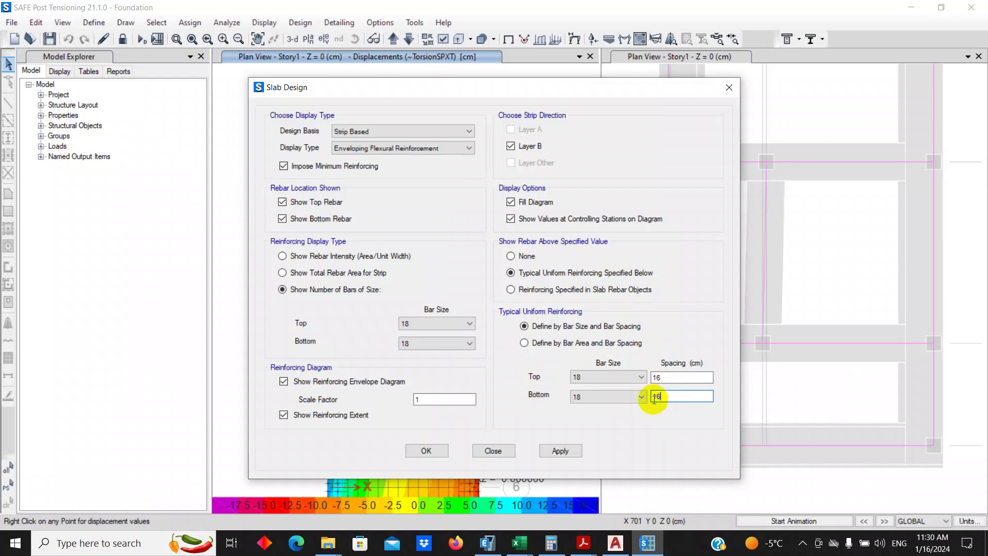
pyautogui.click(430, 449)
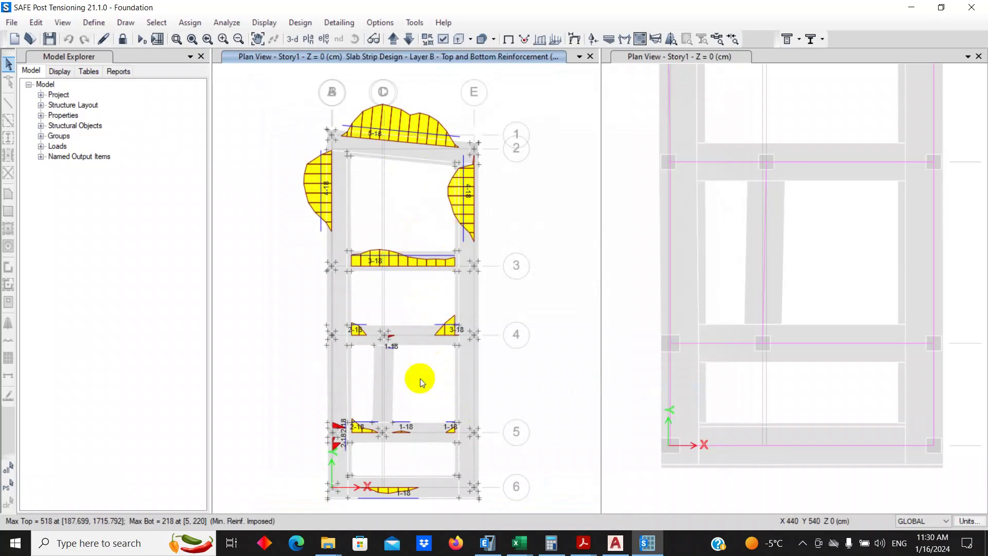
# Step: Examine the additional top and bottom size 18 bars required along the Layer B strips, from grid line 6 to grid line 1
pyautogui.scroll(2, 384, 496)
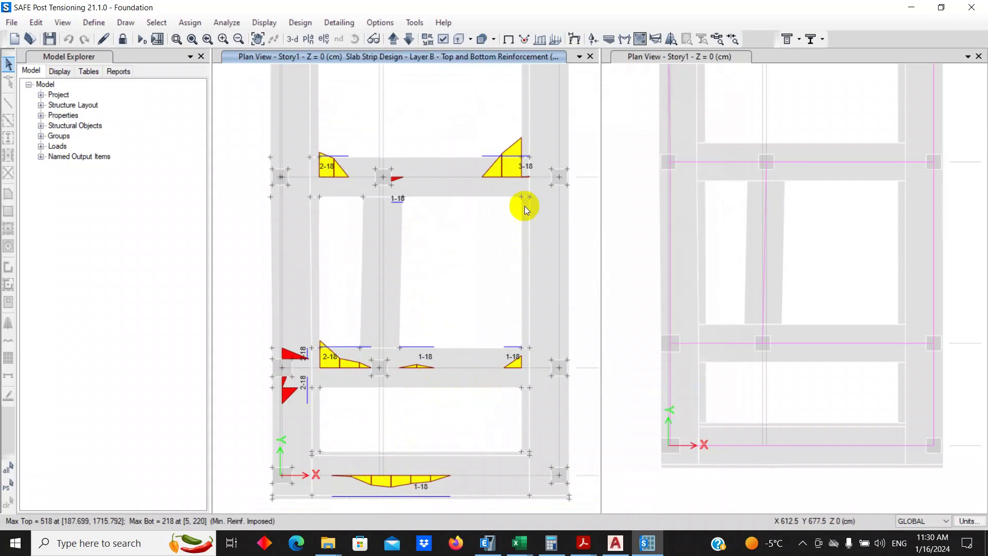
pyautogui.moveTo(524, 207); pyautogui.dragTo(495, 435, button='middle')
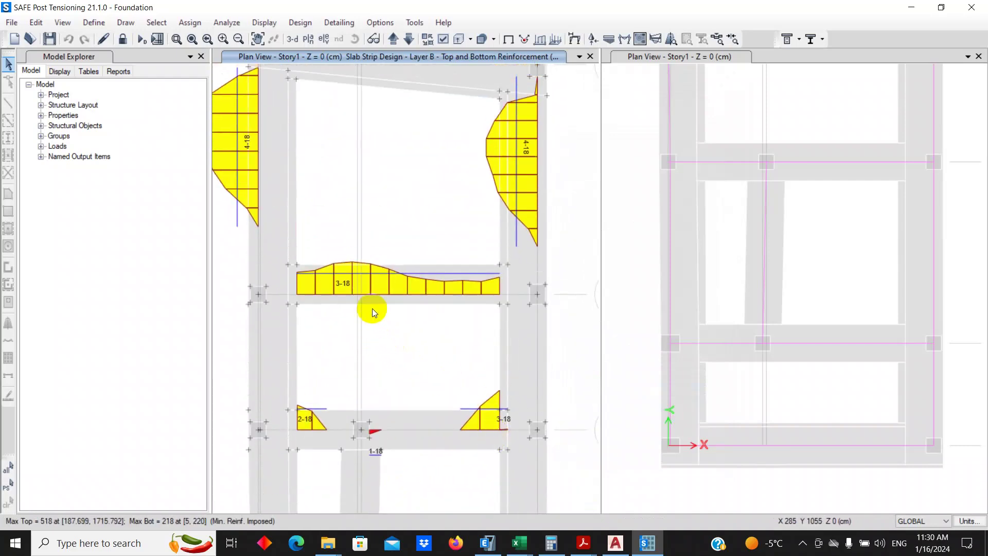
pyautogui.moveTo(461, 263); pyautogui.dragTo(476, 441, button='middle')
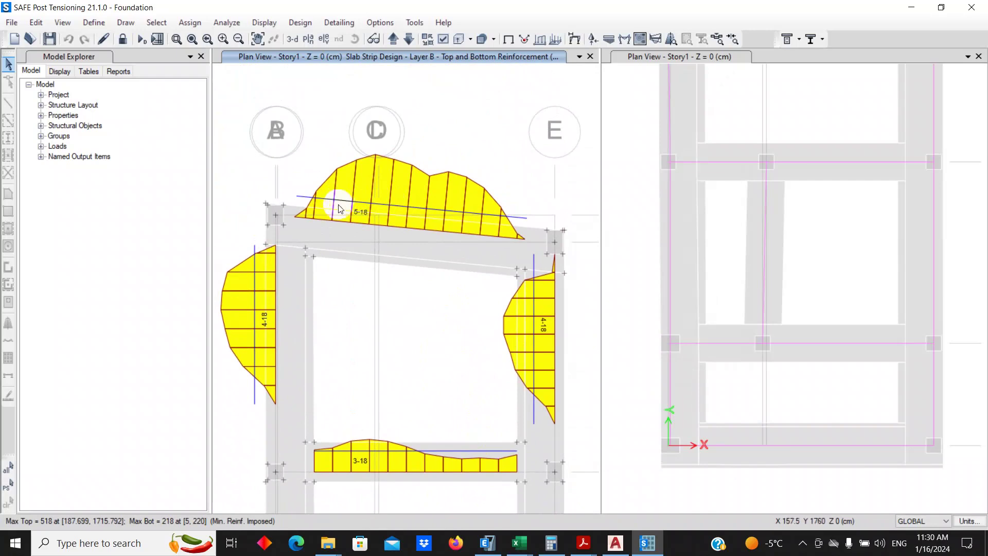
pyautogui.moveTo(271, 308); pyautogui.dragTo(326, 93, button='middle')
pyautogui.moveTo(320, 283); pyautogui.dragTo(226, 465, button='middle')
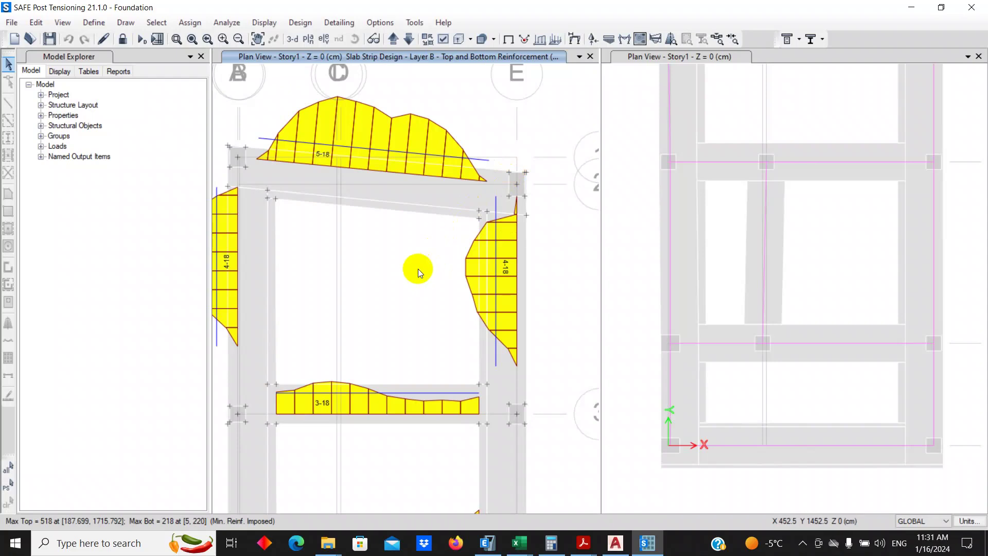
pyautogui.scroll(-1, 381, 226)
pyautogui.moveTo(407, 255); pyautogui.dragTo(406, 191, button='middle')
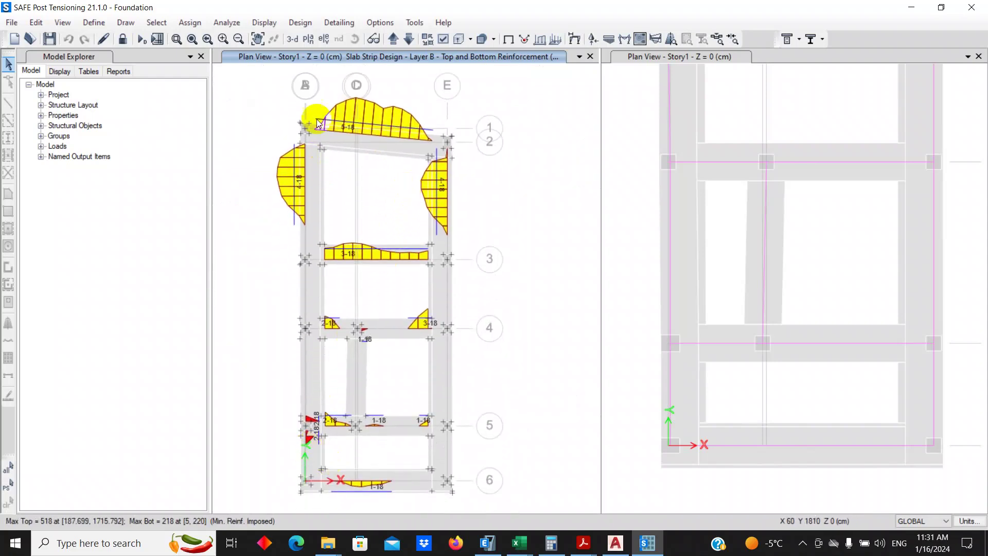
# Step: Bring up the available result displays for the foundation model
pyautogui.click(253, 23)
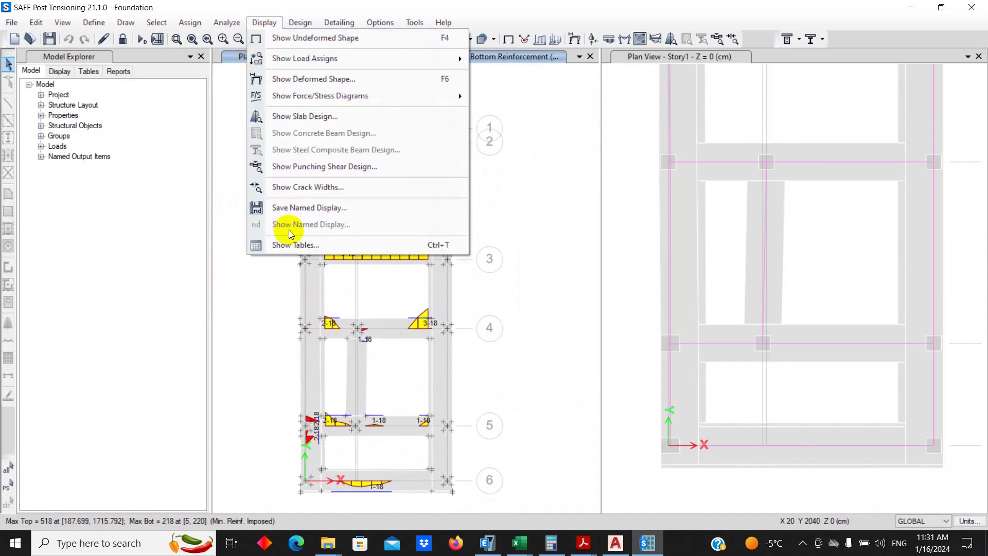